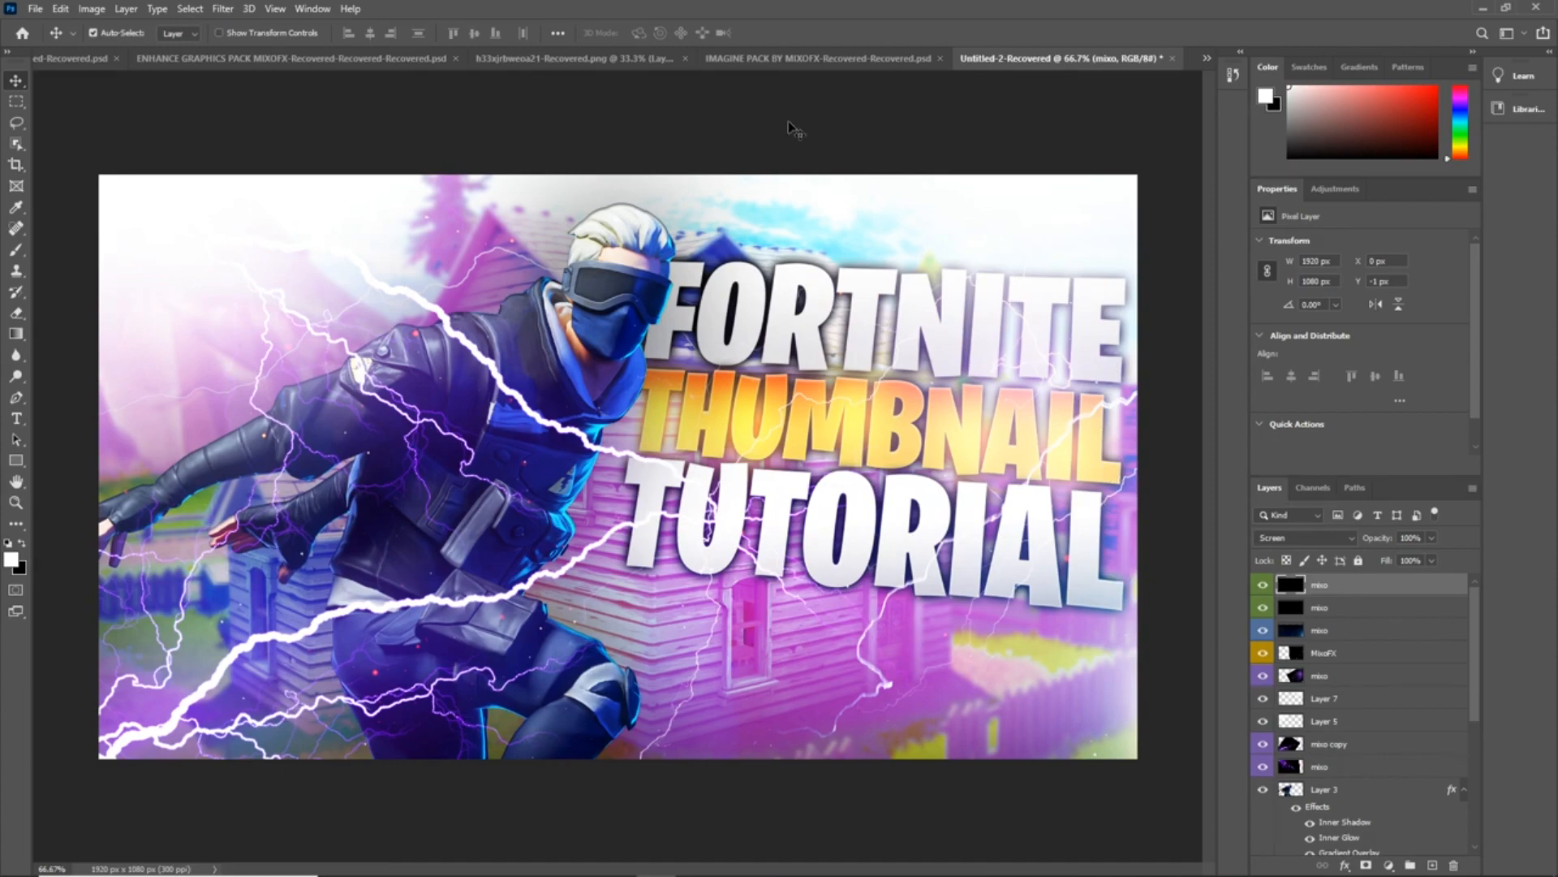
- Look through the open Imagine, Enhance and Amplify graphics pack documents and return to the finished Fortnite thumbnail
{"action": "left_click", "coordinate": [768, 62]}
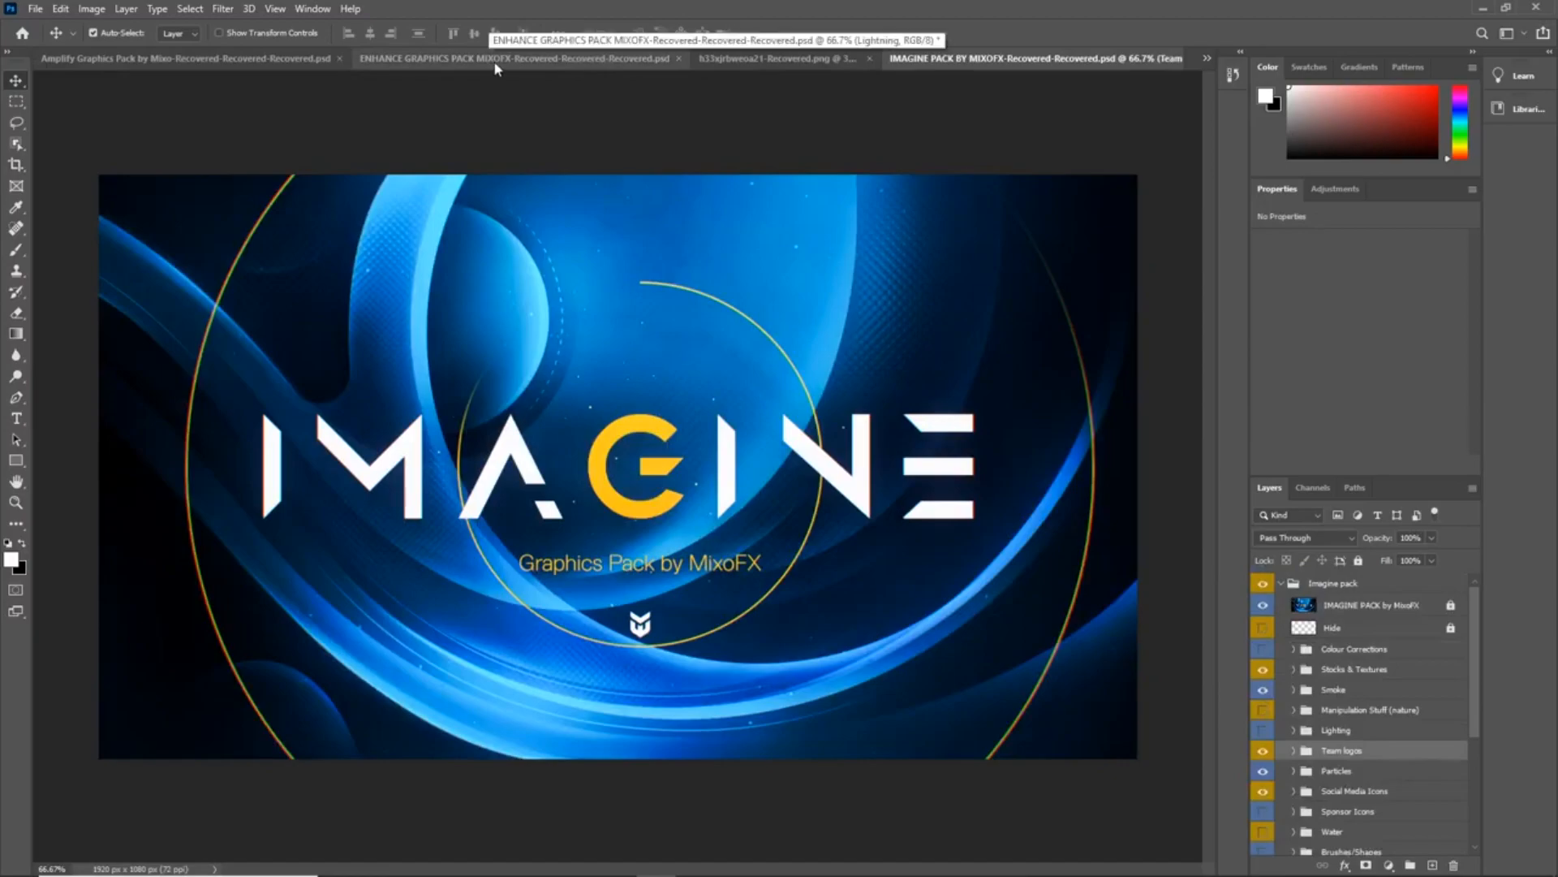
{"action": "left_click", "coordinate": [536, 60]}
{"action": "left_click", "coordinate": [253, 62]}
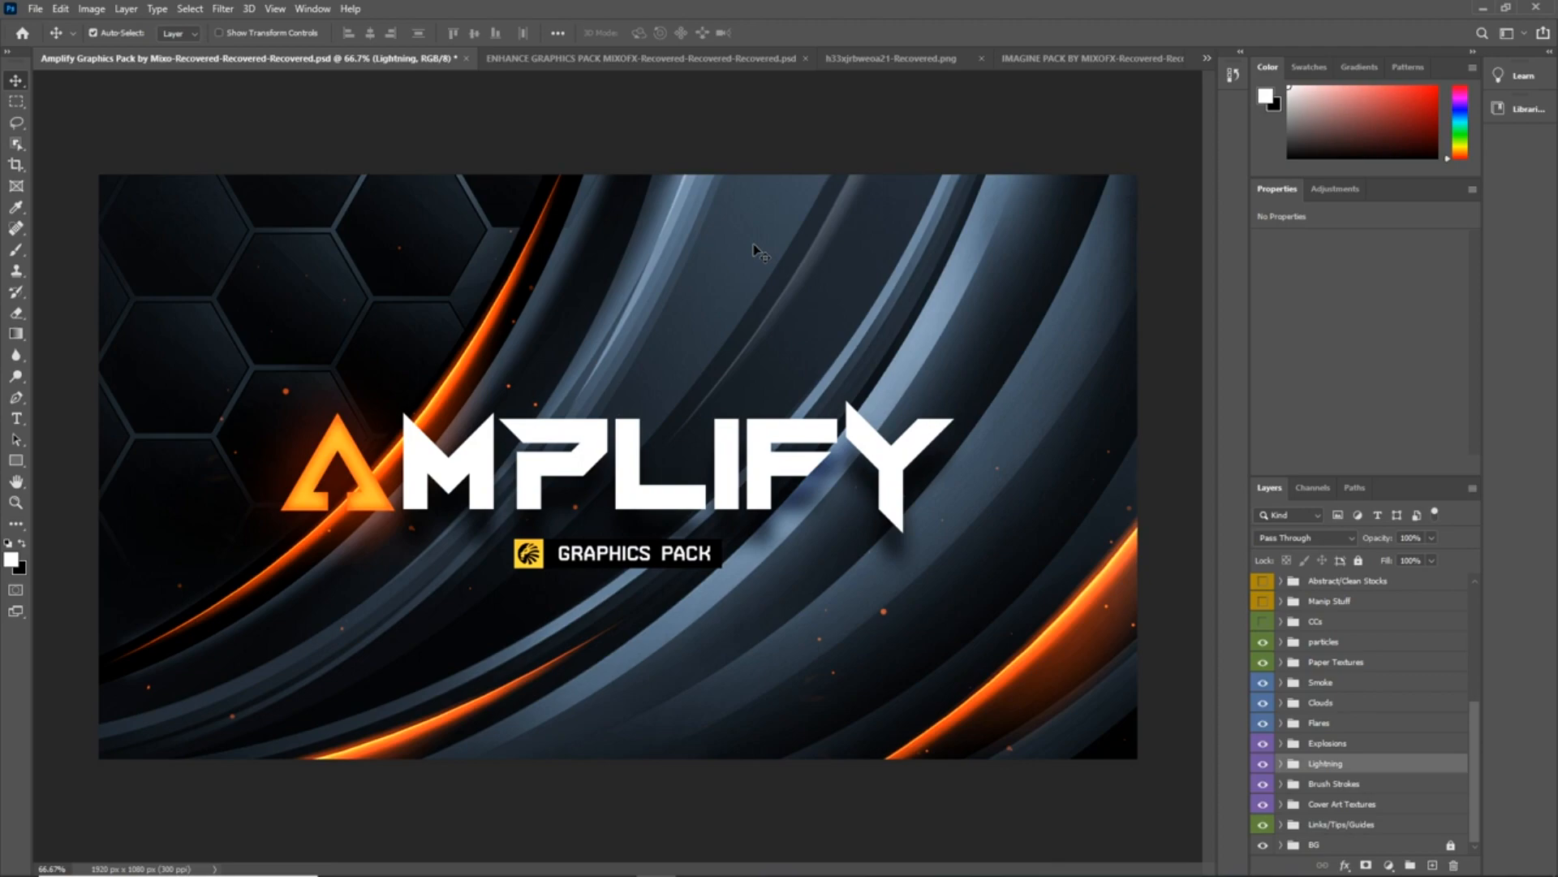
{"action": "left_click", "coordinate": [1115, 61]}
{"action": "left_click", "coordinate": [1206, 59]}
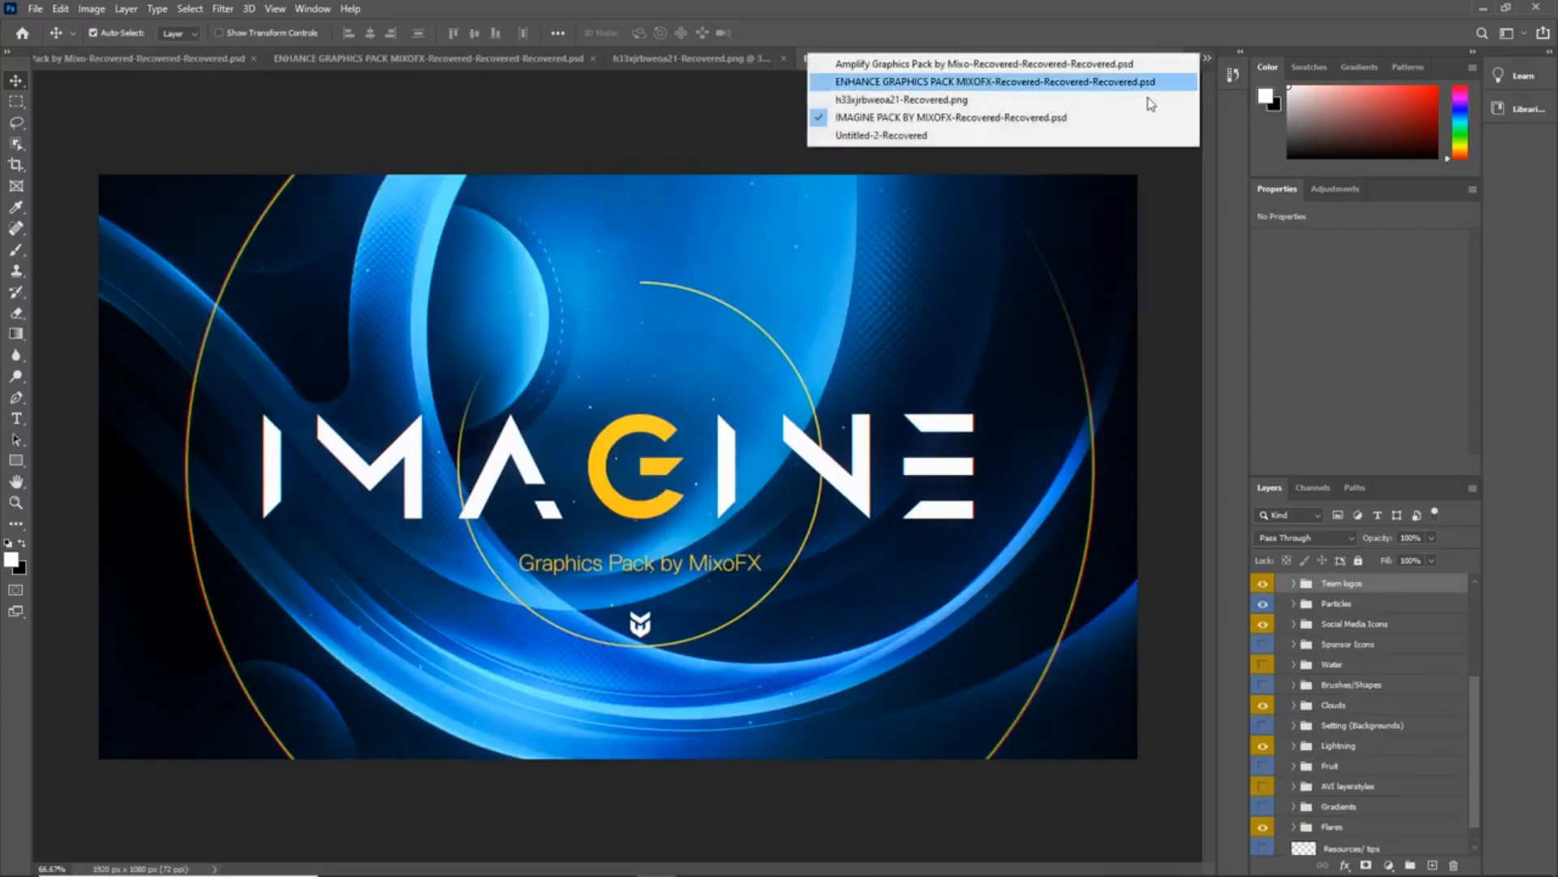
{"action": "left_click", "coordinate": [893, 137]}
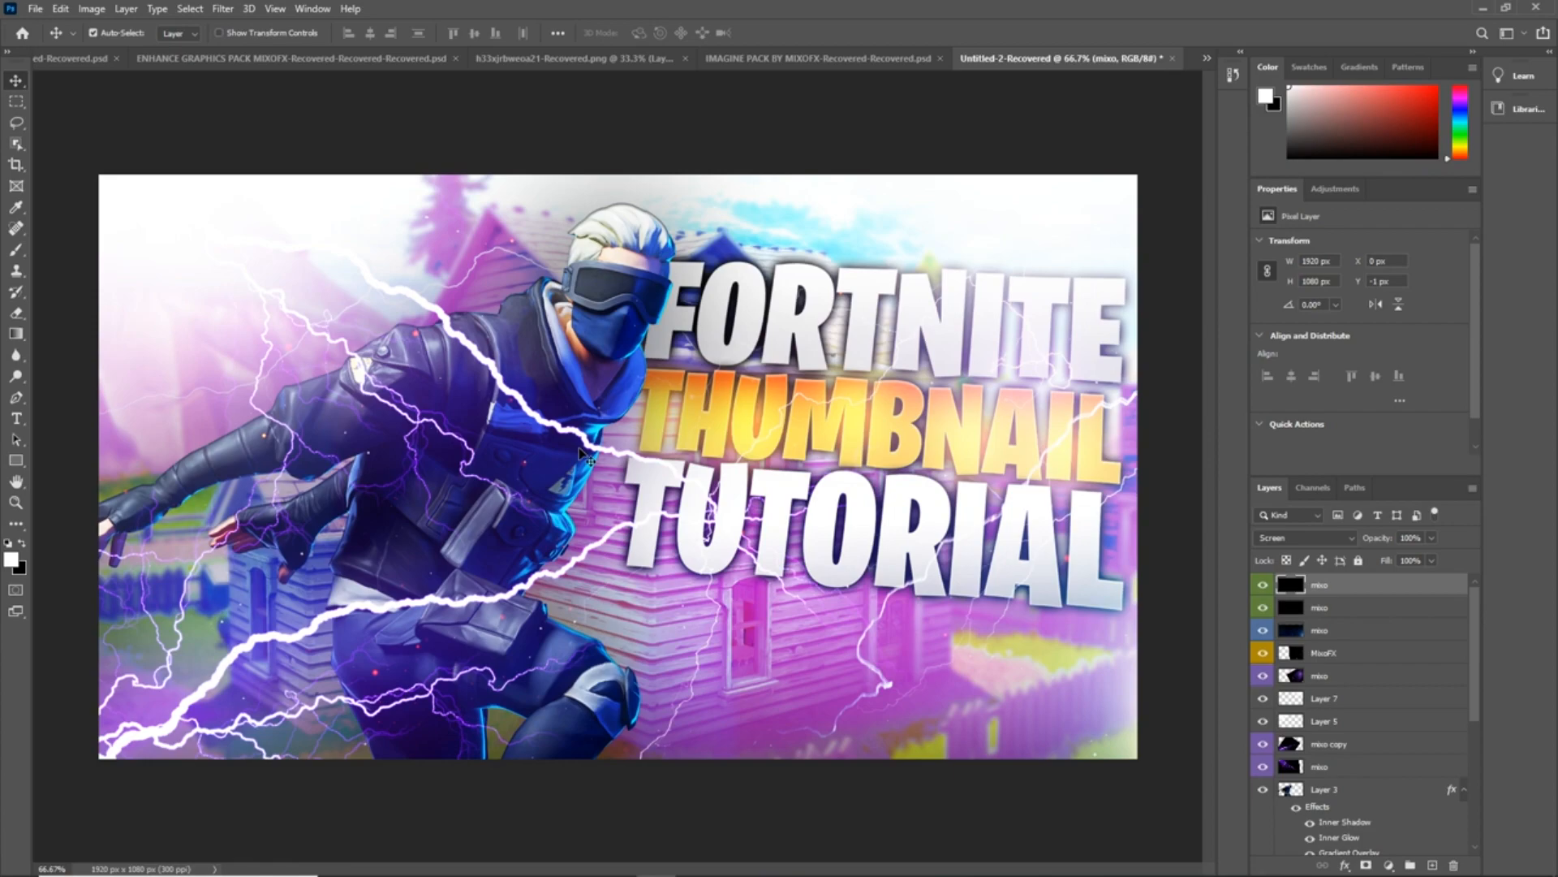
- Create a new 1920 x 1080 px RGB document at 300 ppi with a white background
{"action": "left_click", "coordinate": [34, 9]}
{"action": "left_click", "coordinate": [48, 28]}
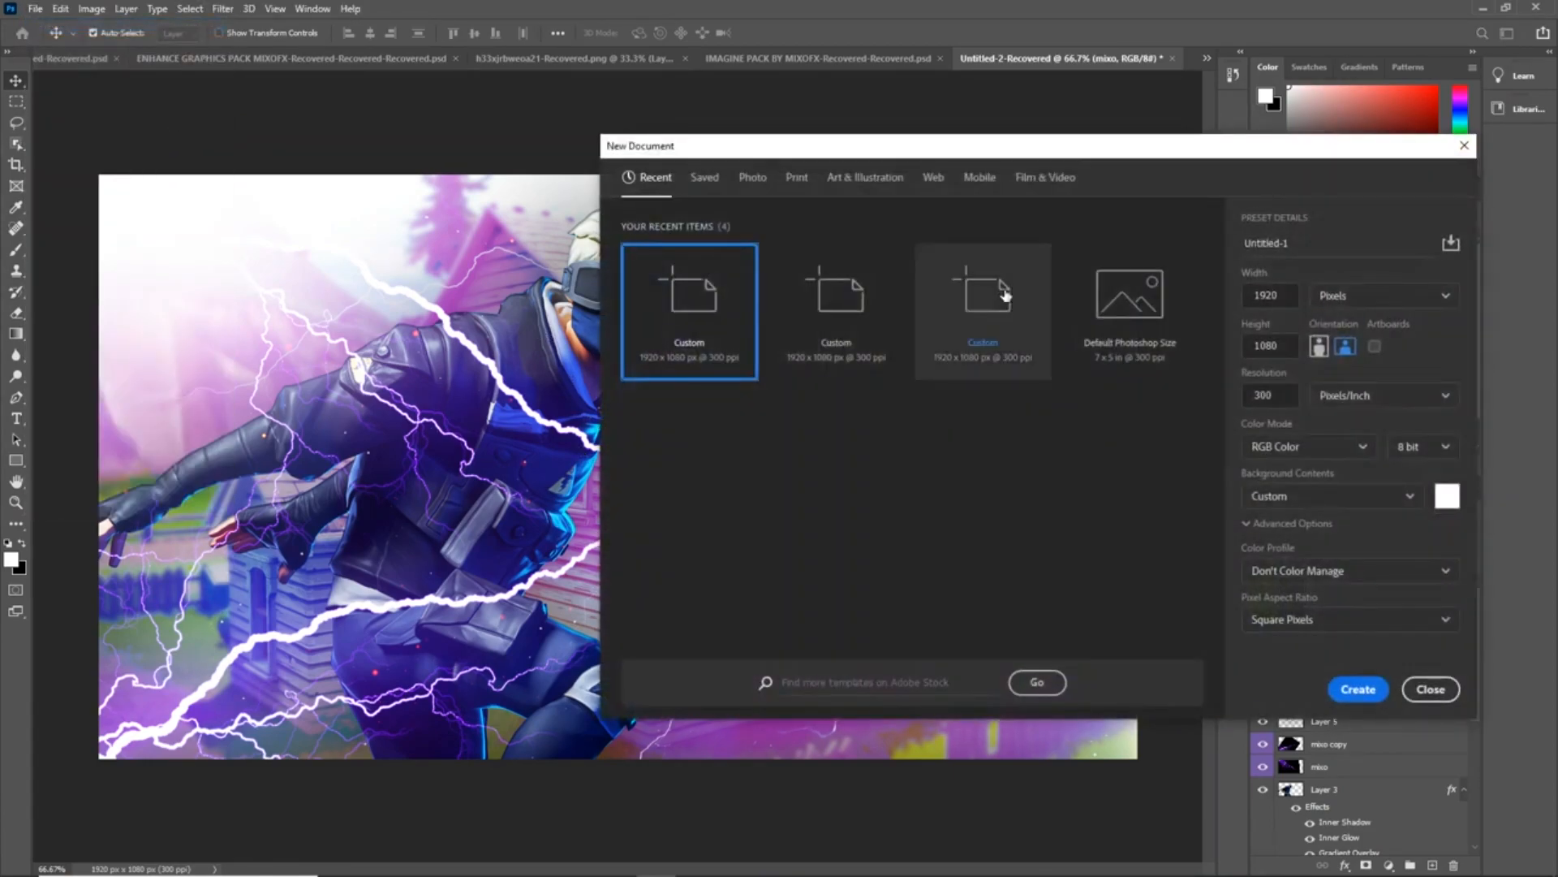
{"action": "left_click_drag", "start_coordinate": [1181, 151], "coordinate": [944, 203]}
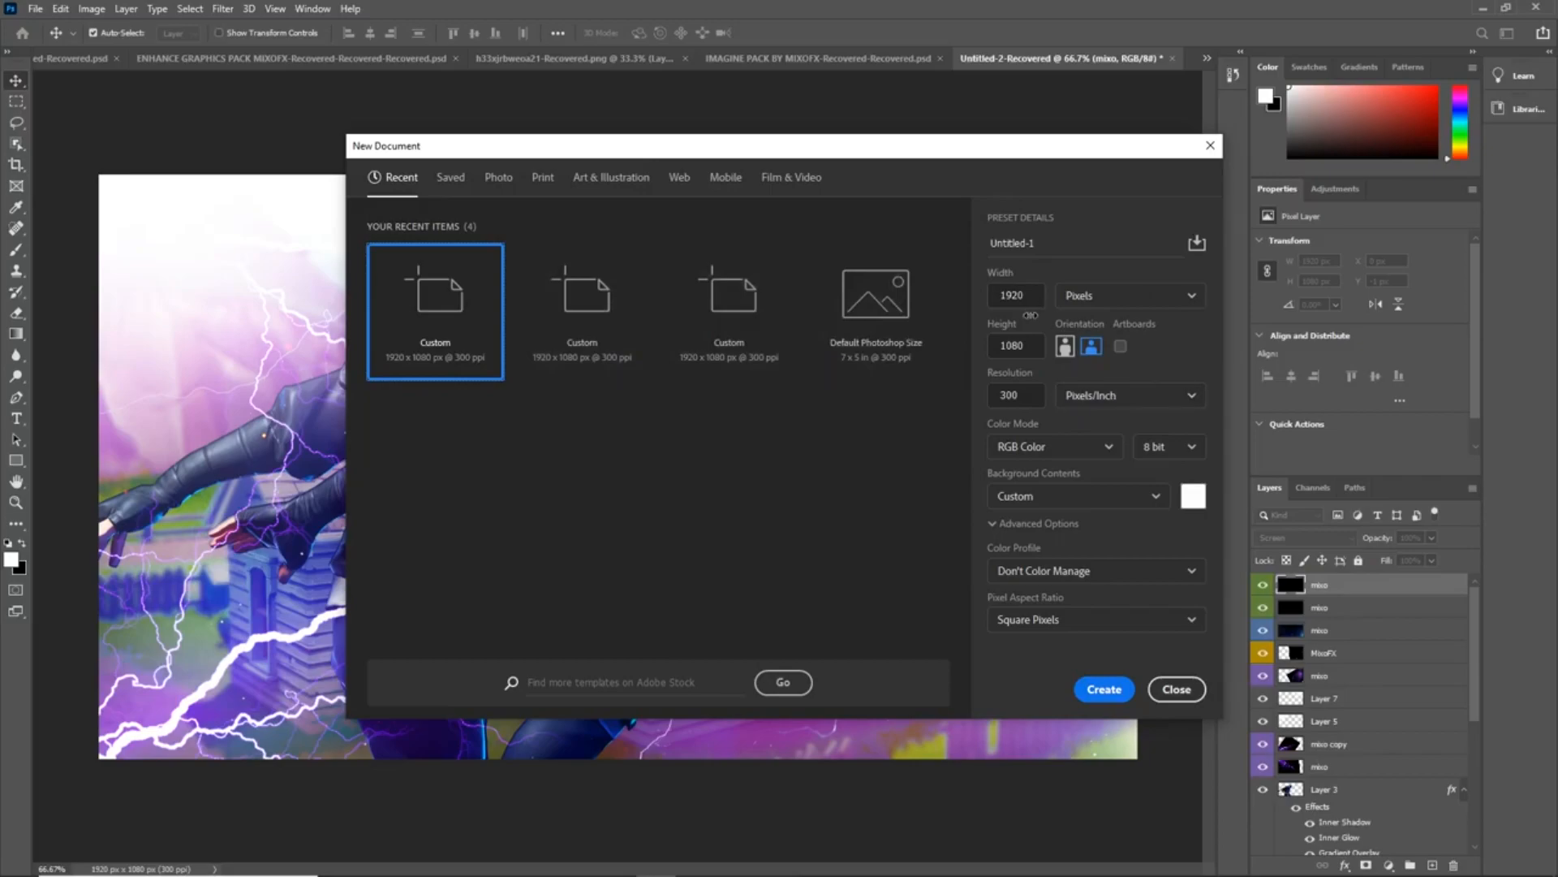
{"action": "left_click", "coordinate": [1121, 689]}
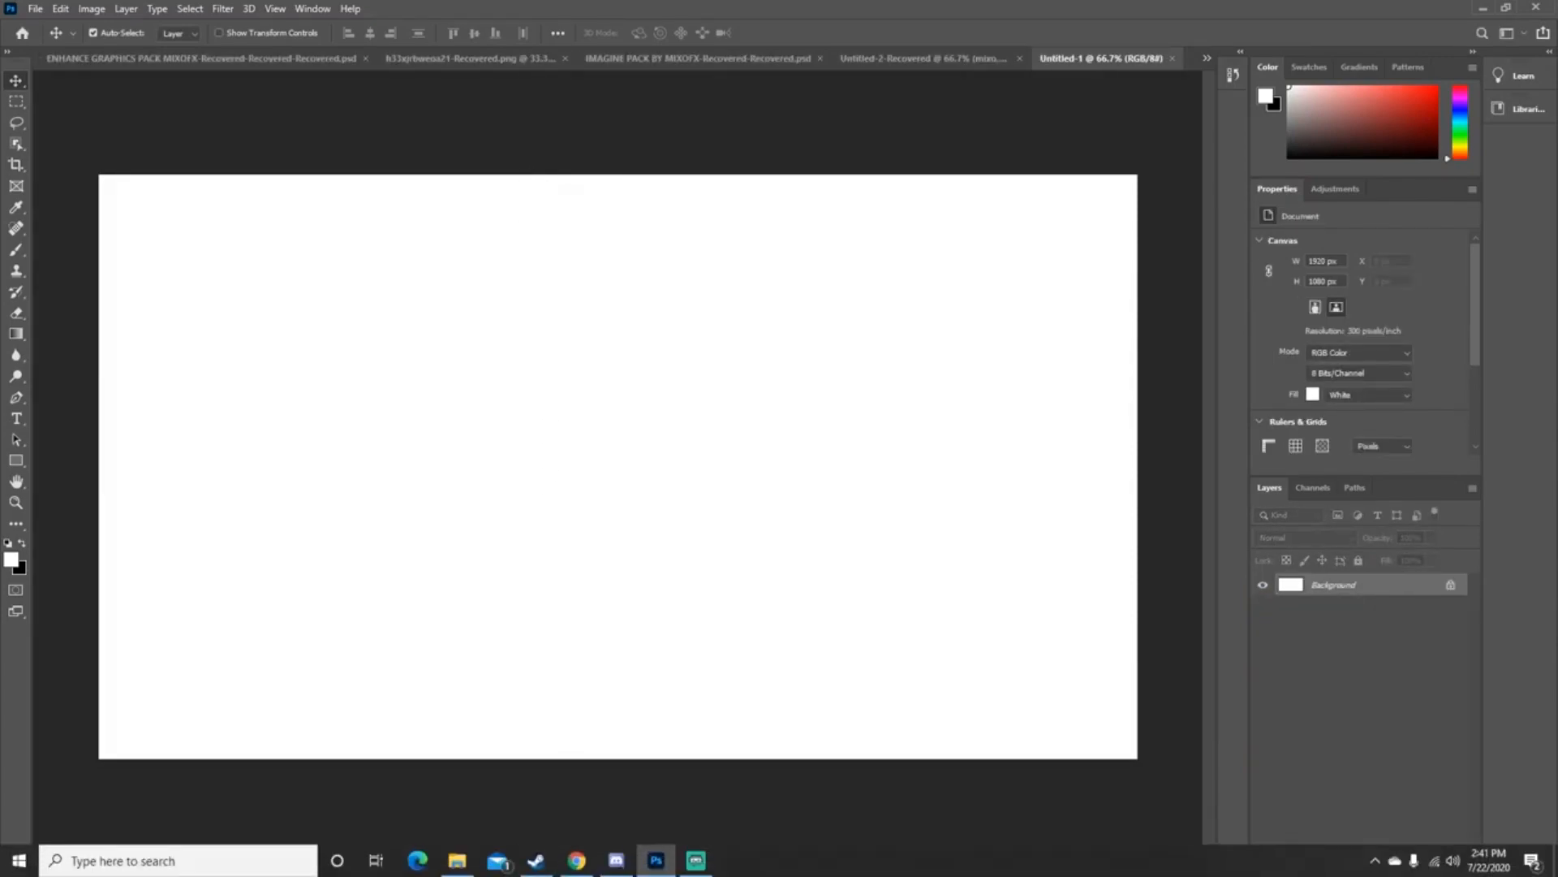
- Switch to Chrome, copy the 1920 x 1080 Fortnite white house image, and paste it into the blank Photoshop document
{"action": "left_click", "coordinate": [577, 859]}
{"action": "scroll", "coordinate": [610, 714], "scroll_direction": "up", "scroll_amount": 3}
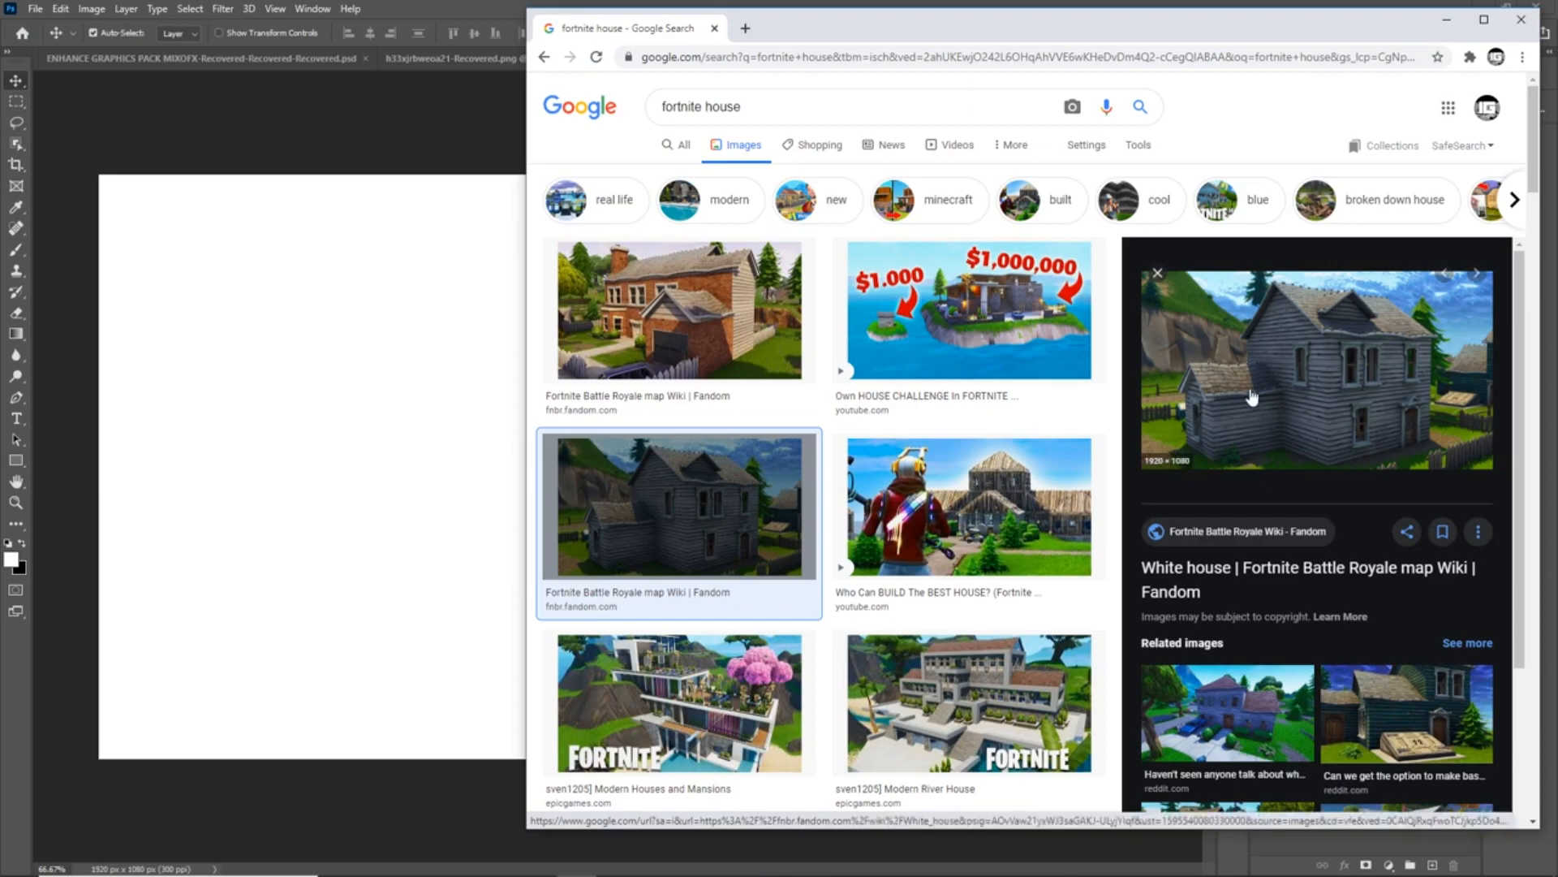
{"action": "right_click", "coordinate": [1312, 412]}
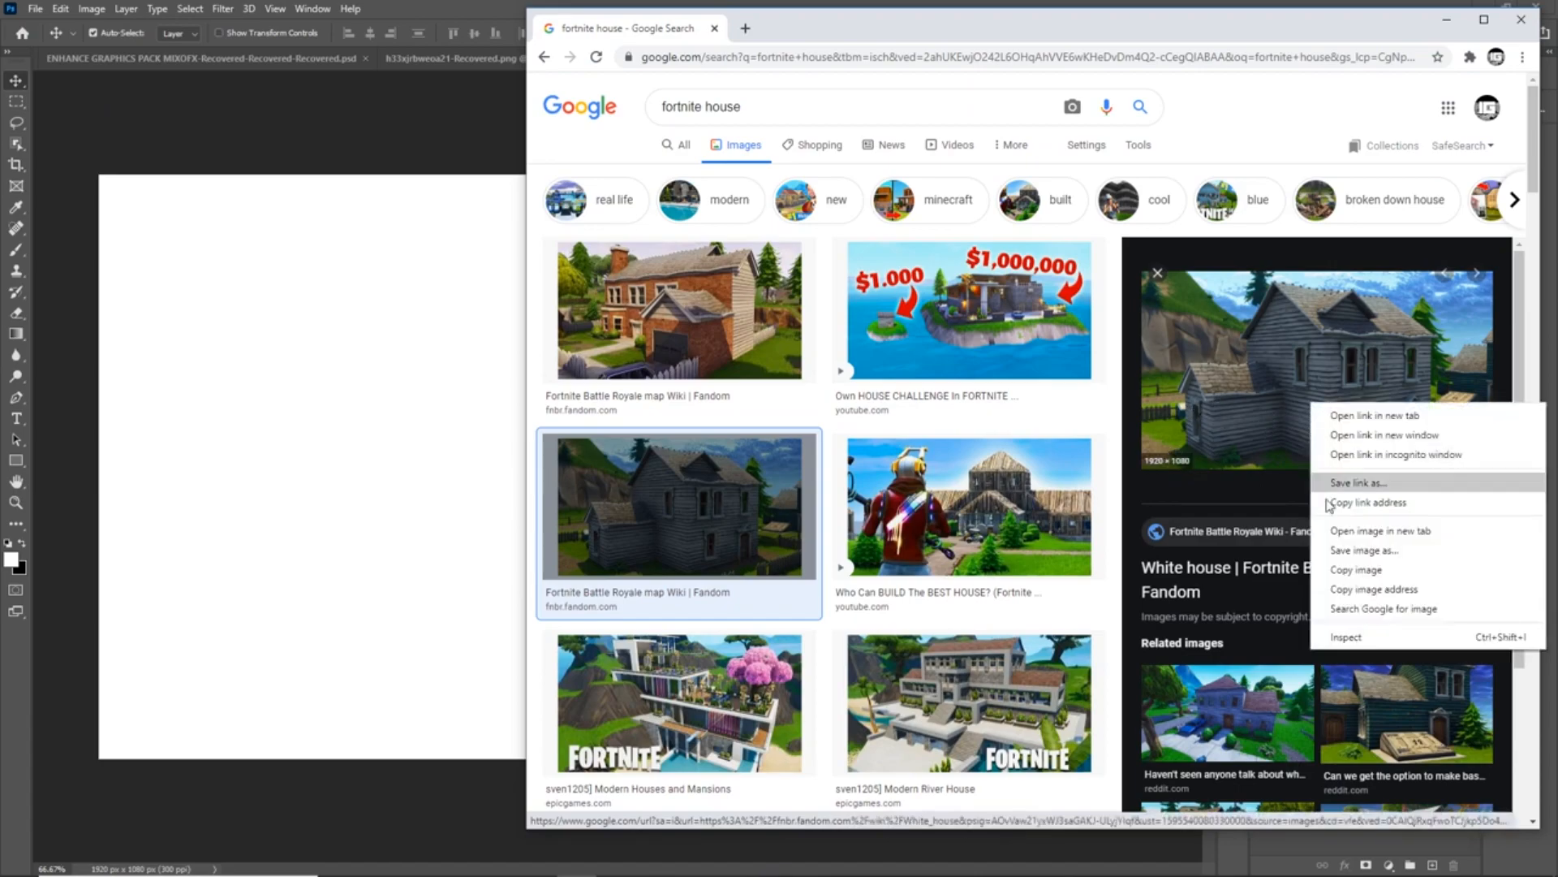
{"action": "left_click", "coordinate": [1346, 572]}
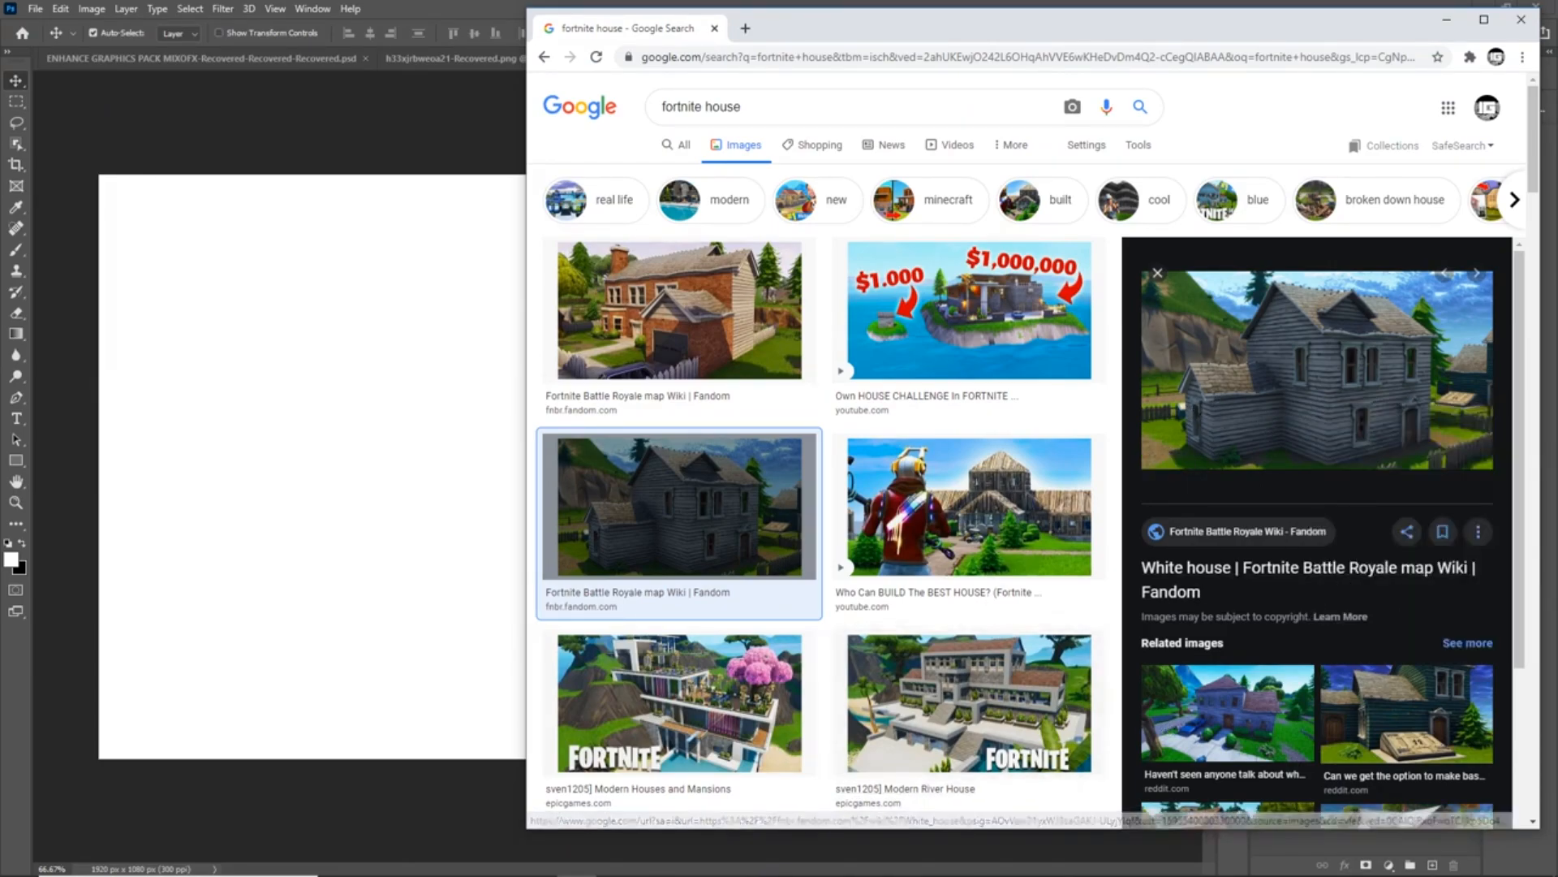
{"action": "left_click", "coordinate": [659, 866]}
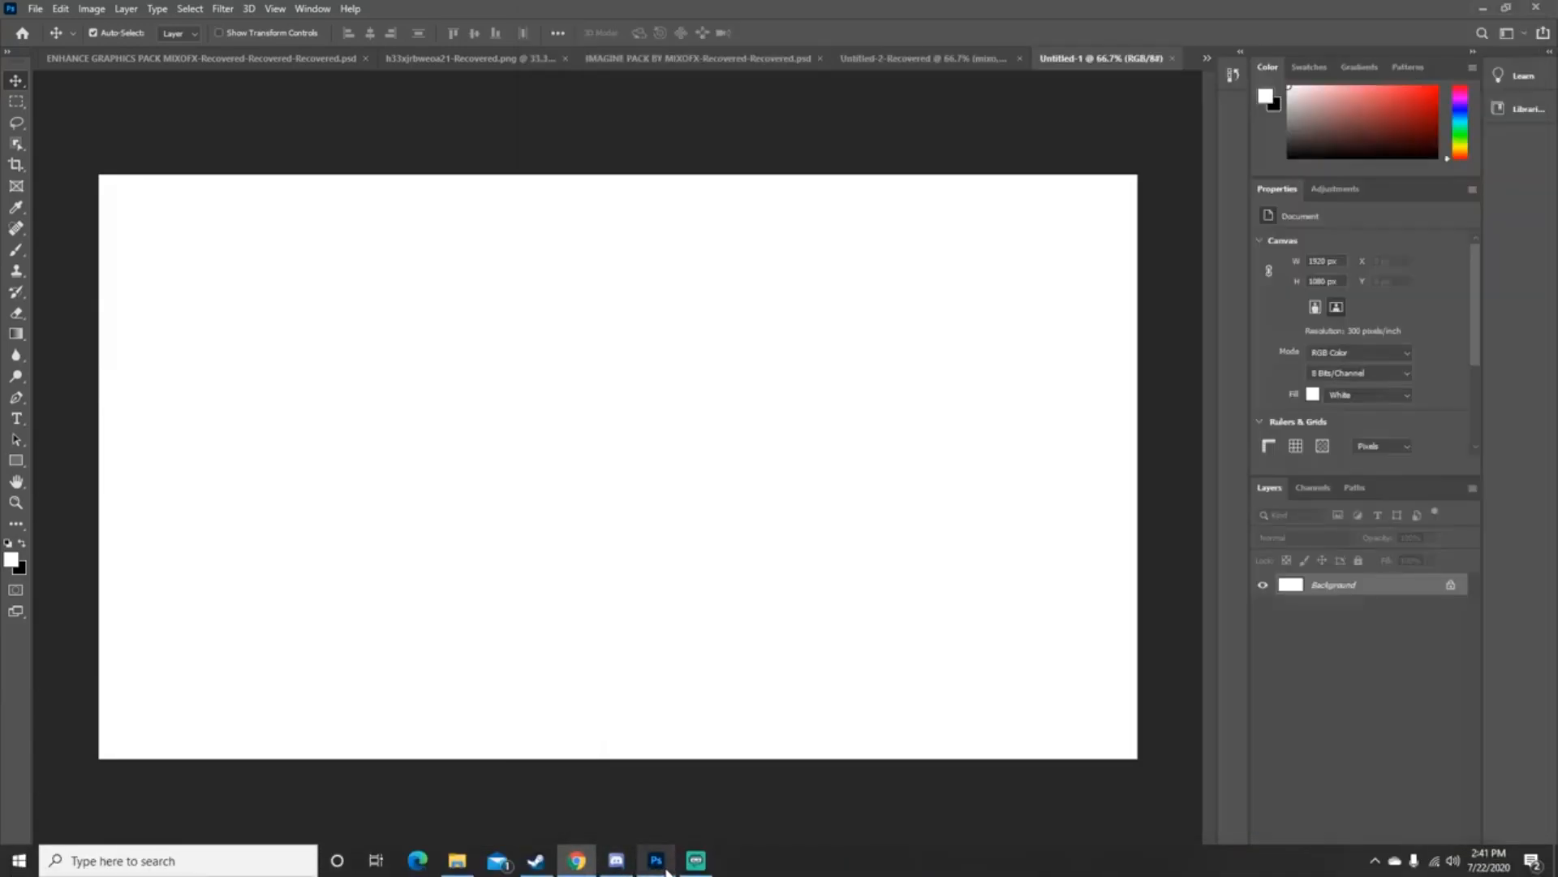
{"action": "key", "text": "ctrl+v"}
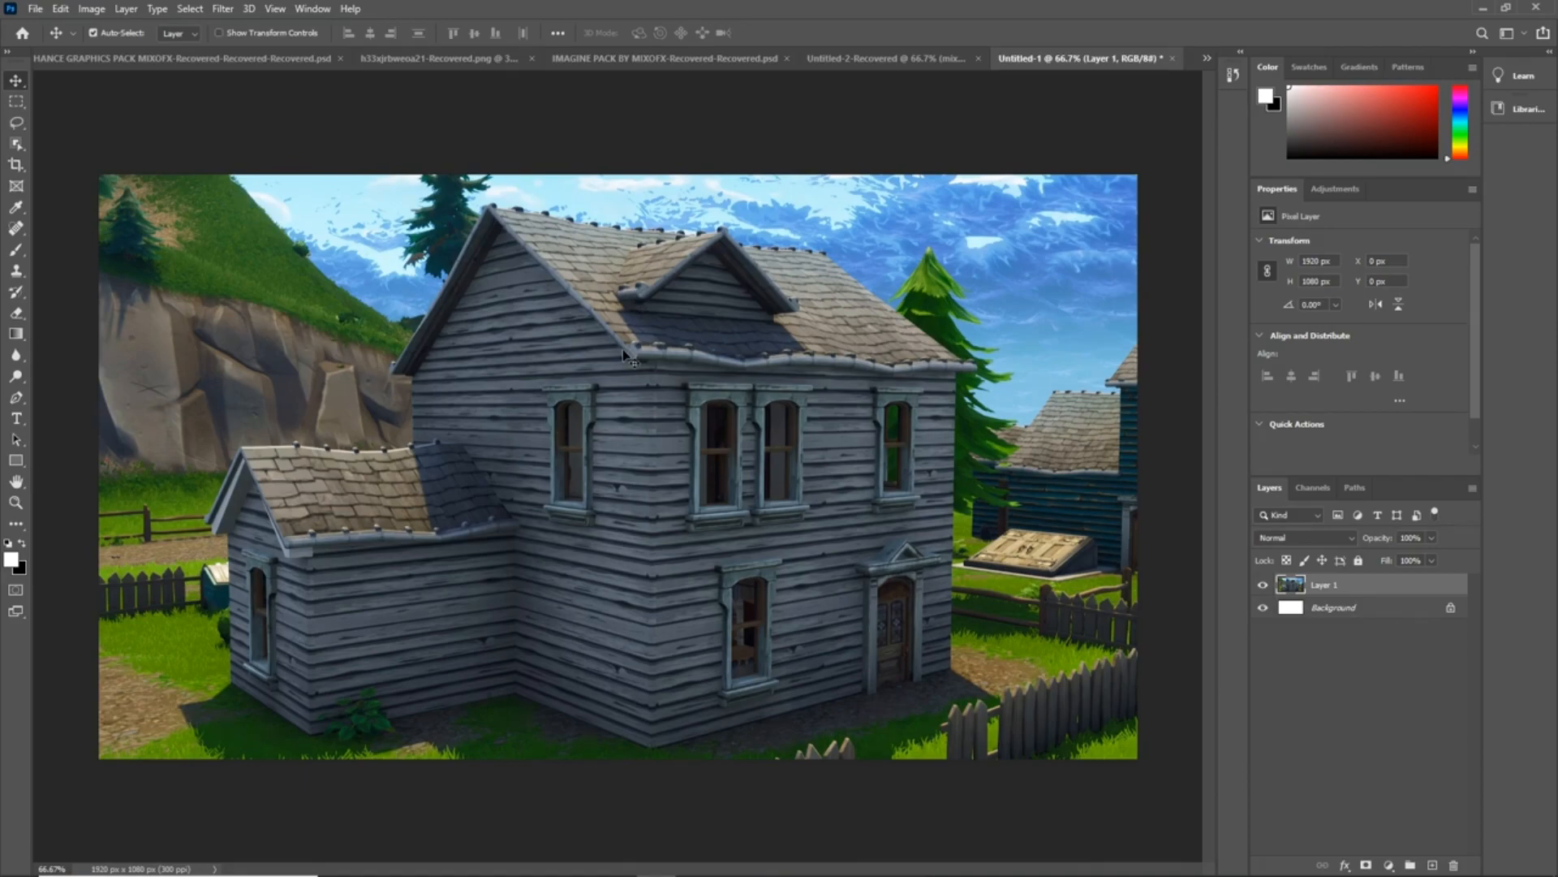
- Add contrast to the house image with an S-shaped Curves adjustment, lowering the shadows and raising the highlights to output 205 at input 184
{"action": "key", "text": "ctrl+m"}
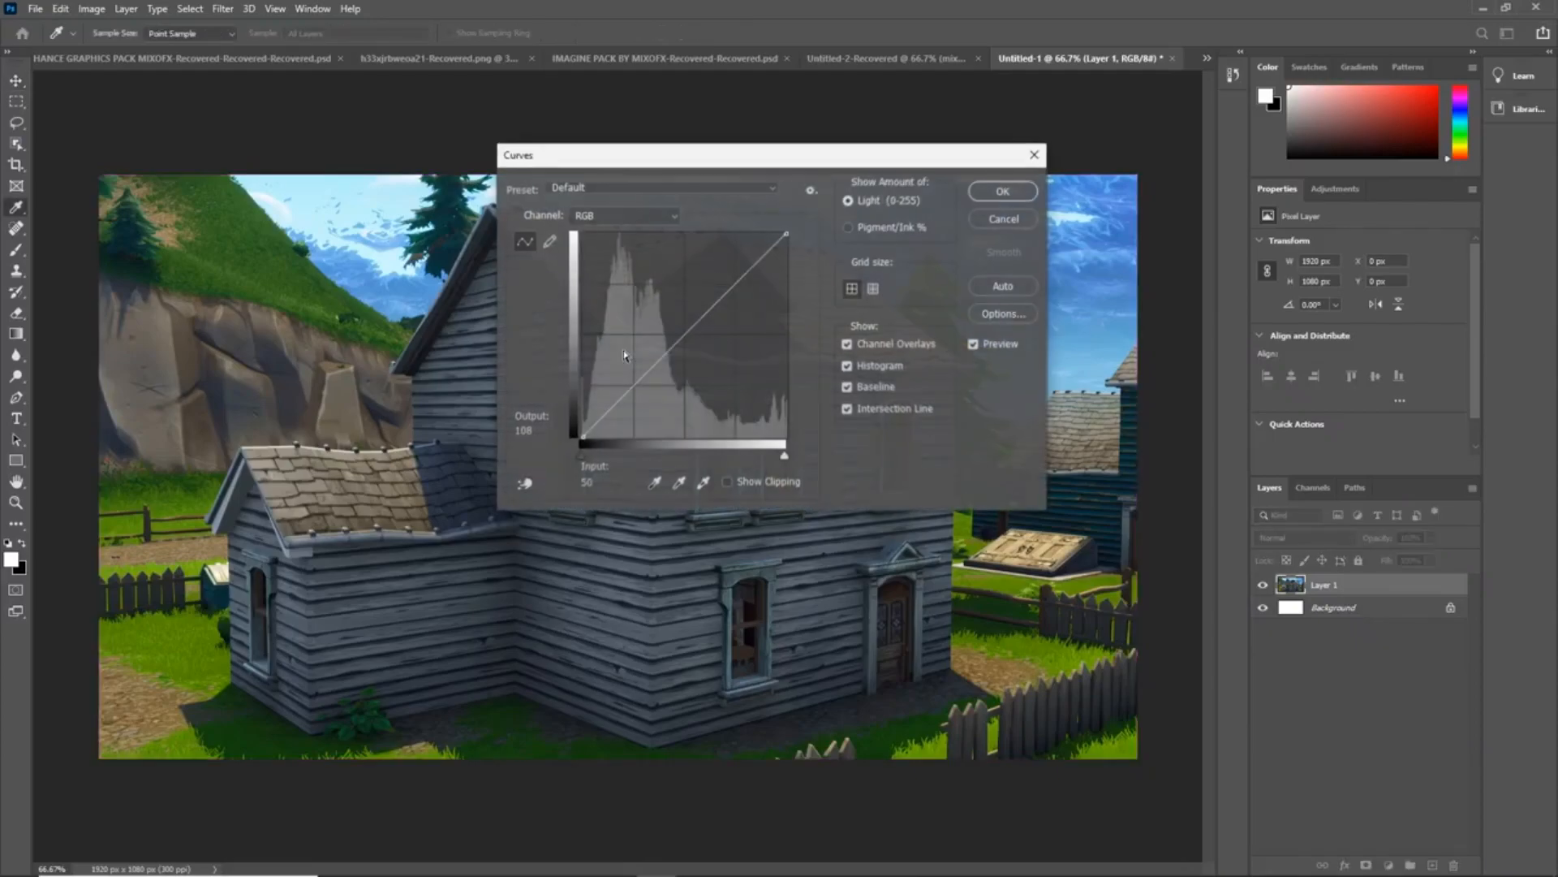
{"action": "left_click_drag", "start_coordinate": [639, 389], "coordinate": [647, 387]}
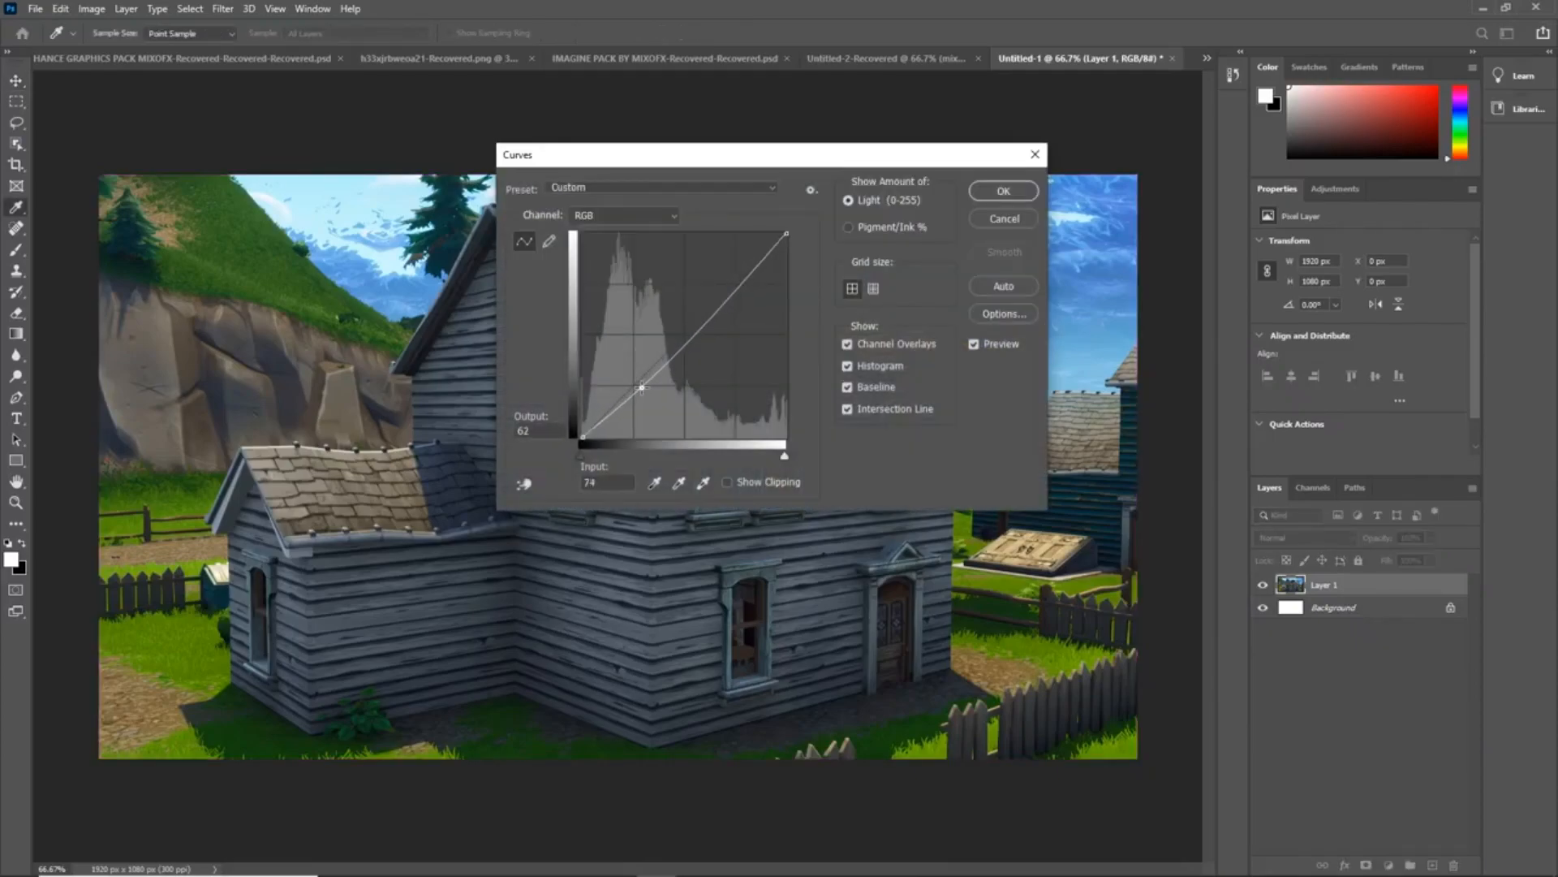
{"action": "mouse_move", "coordinate": [743, 280]}
{"action": "left_mouse_down"}
{"action": "mouse_move", "coordinate": [727, 257]}
{"action": "mouse_move", "coordinate": [730, 273]}
{"action": "left_mouse_up"}
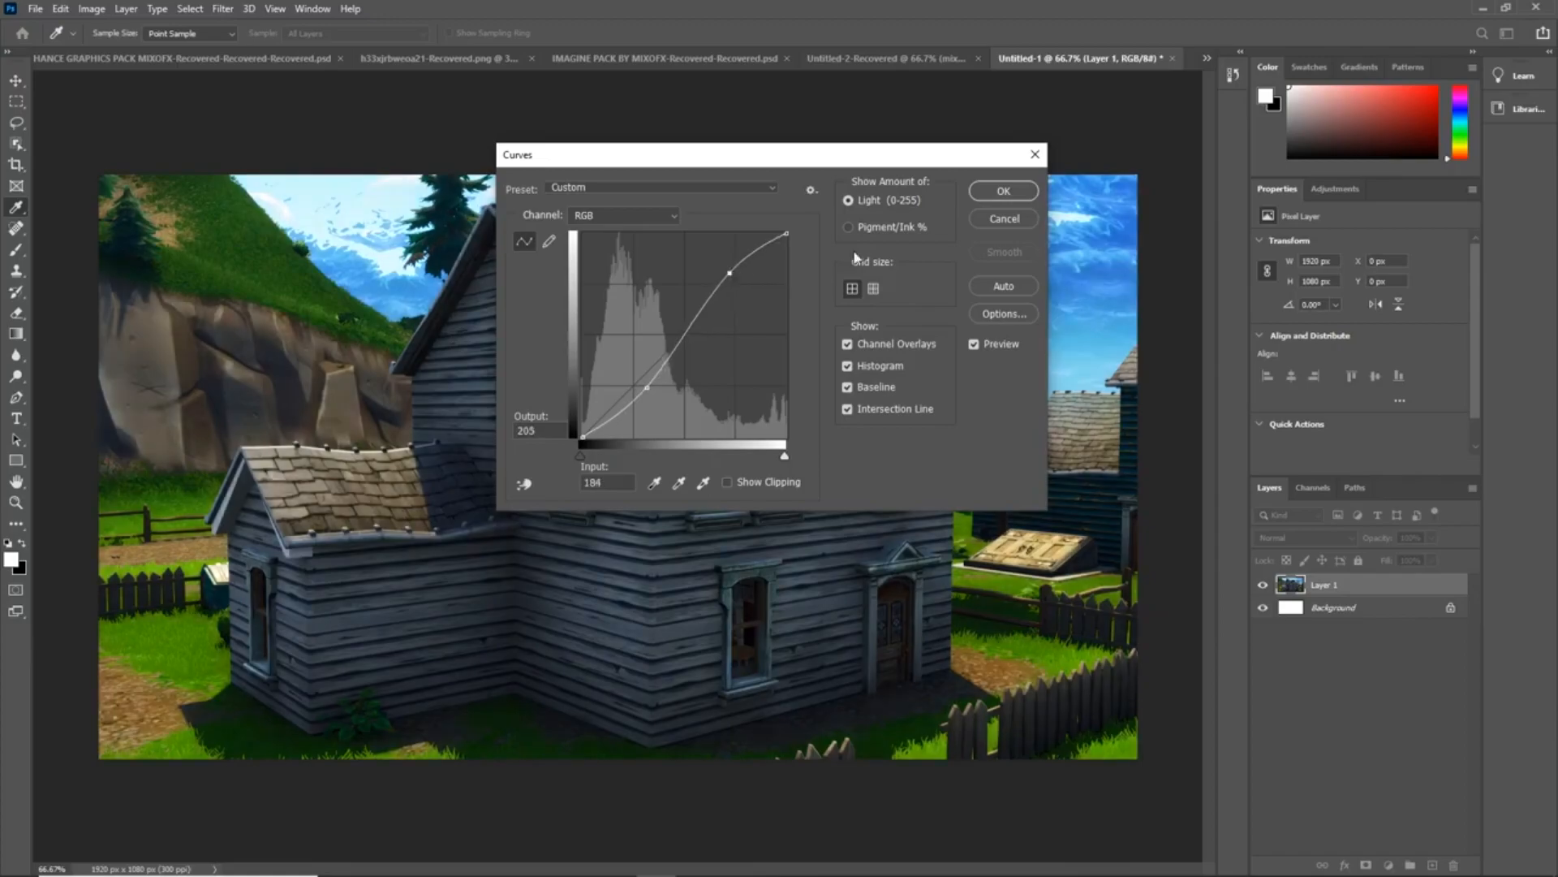
{"action": "left_click", "coordinate": [988, 195]}
- Set the house image's saturation to 2 with Hue/Saturation
{"action": "key", "text": "ctrl+u"}
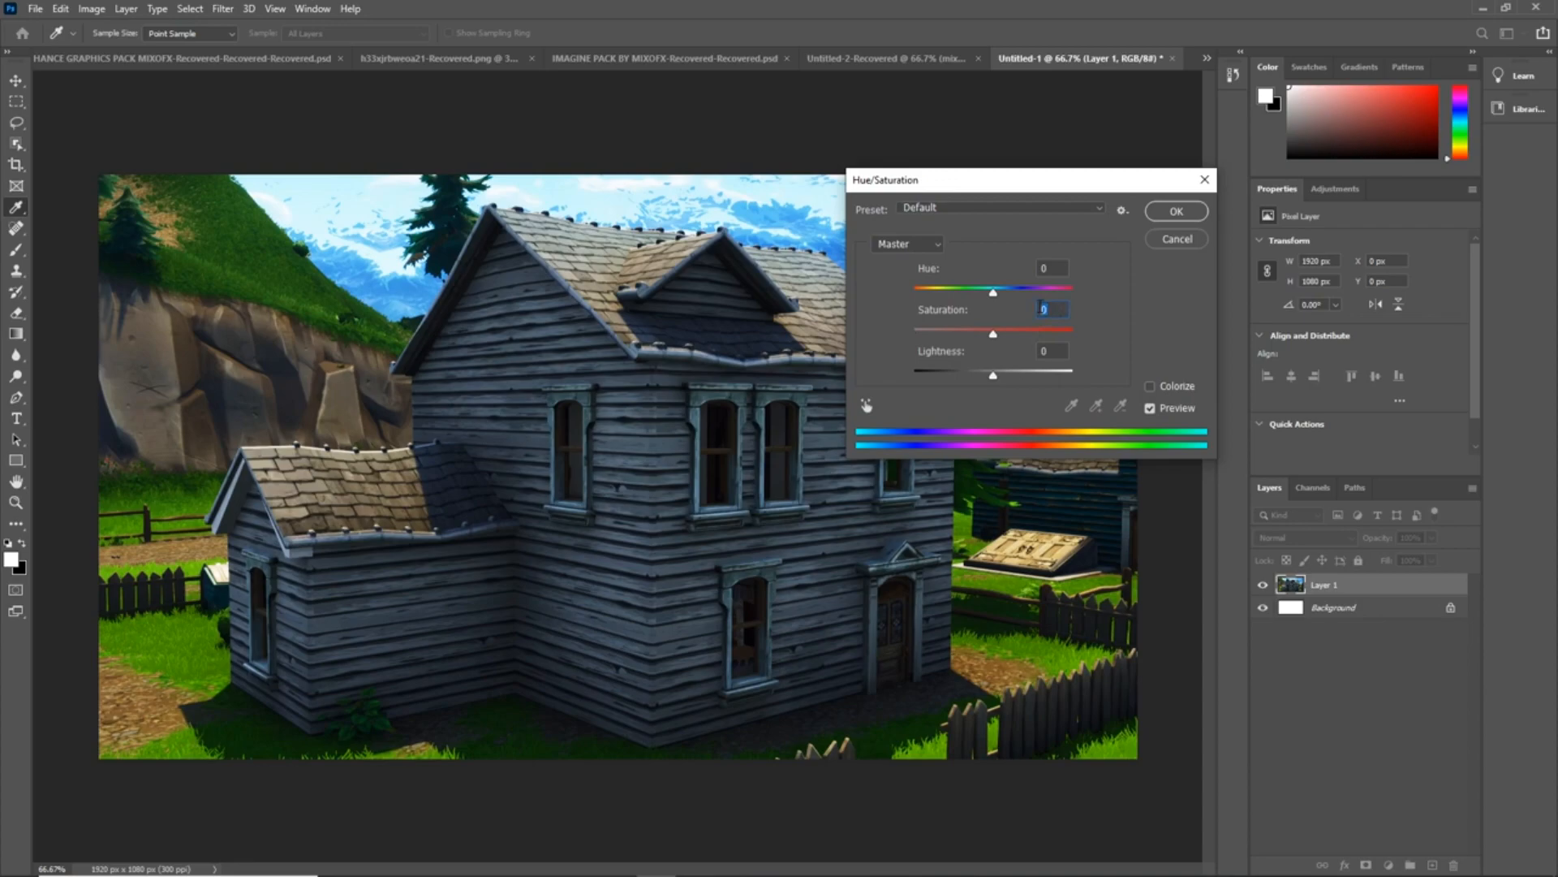
{"action": "type", "text": "2"}
{"action": "left_click", "coordinate": [1161, 212]}
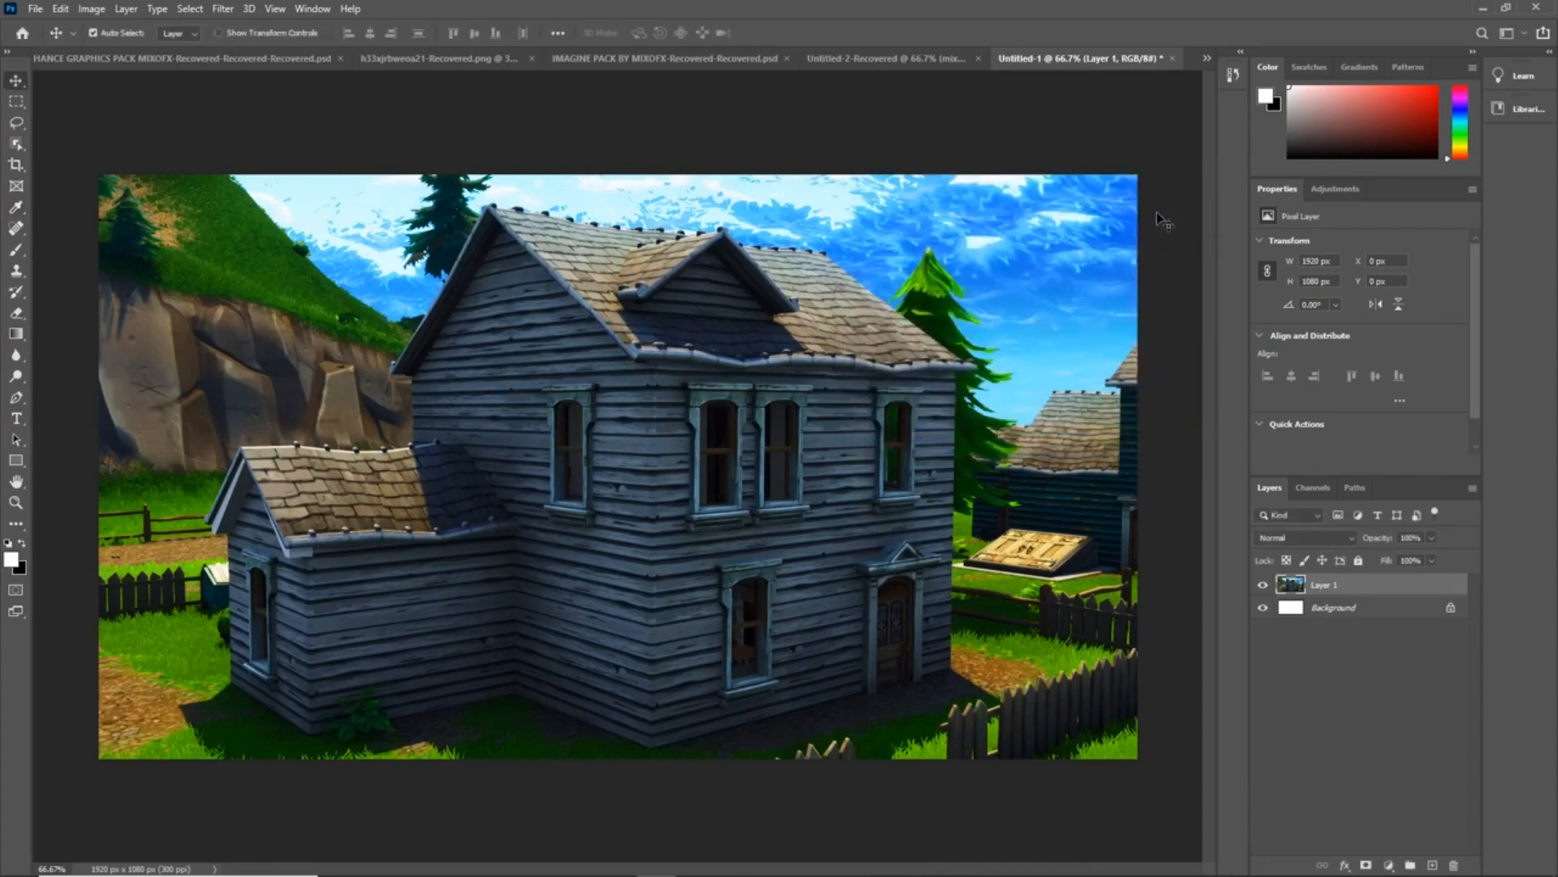
- Brighten the house image with Curves, raising the RGB curve to output 227 at input 153
{"action": "key", "text": "ctrl+m"}
{"action": "left_click_drag", "start_coordinate": [734, 278], "coordinate": [706, 257]}
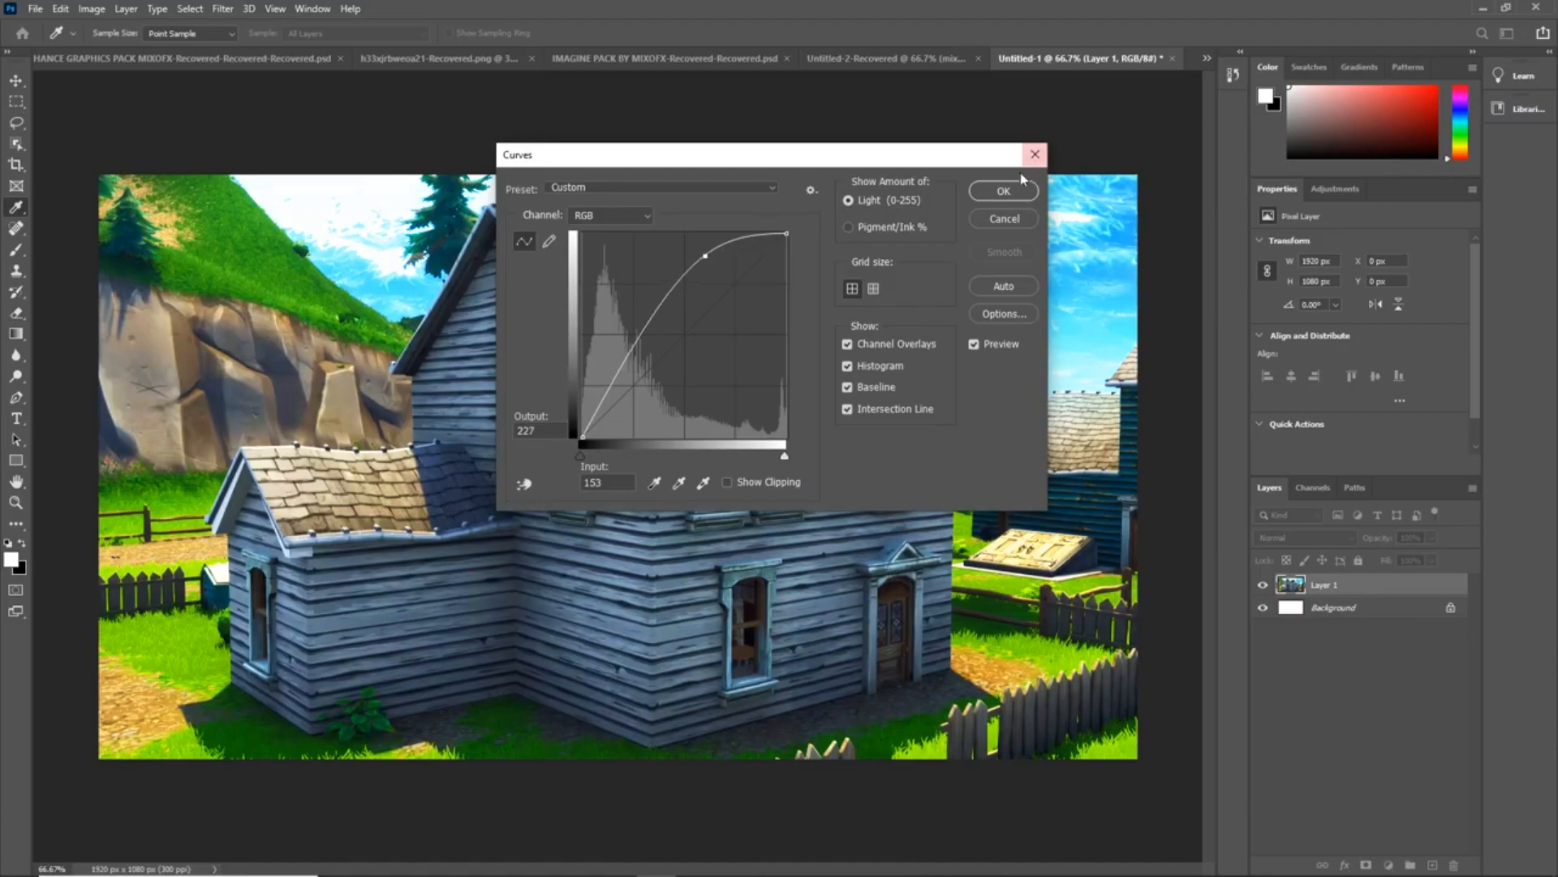
{"action": "left_click", "coordinate": [1004, 193]}
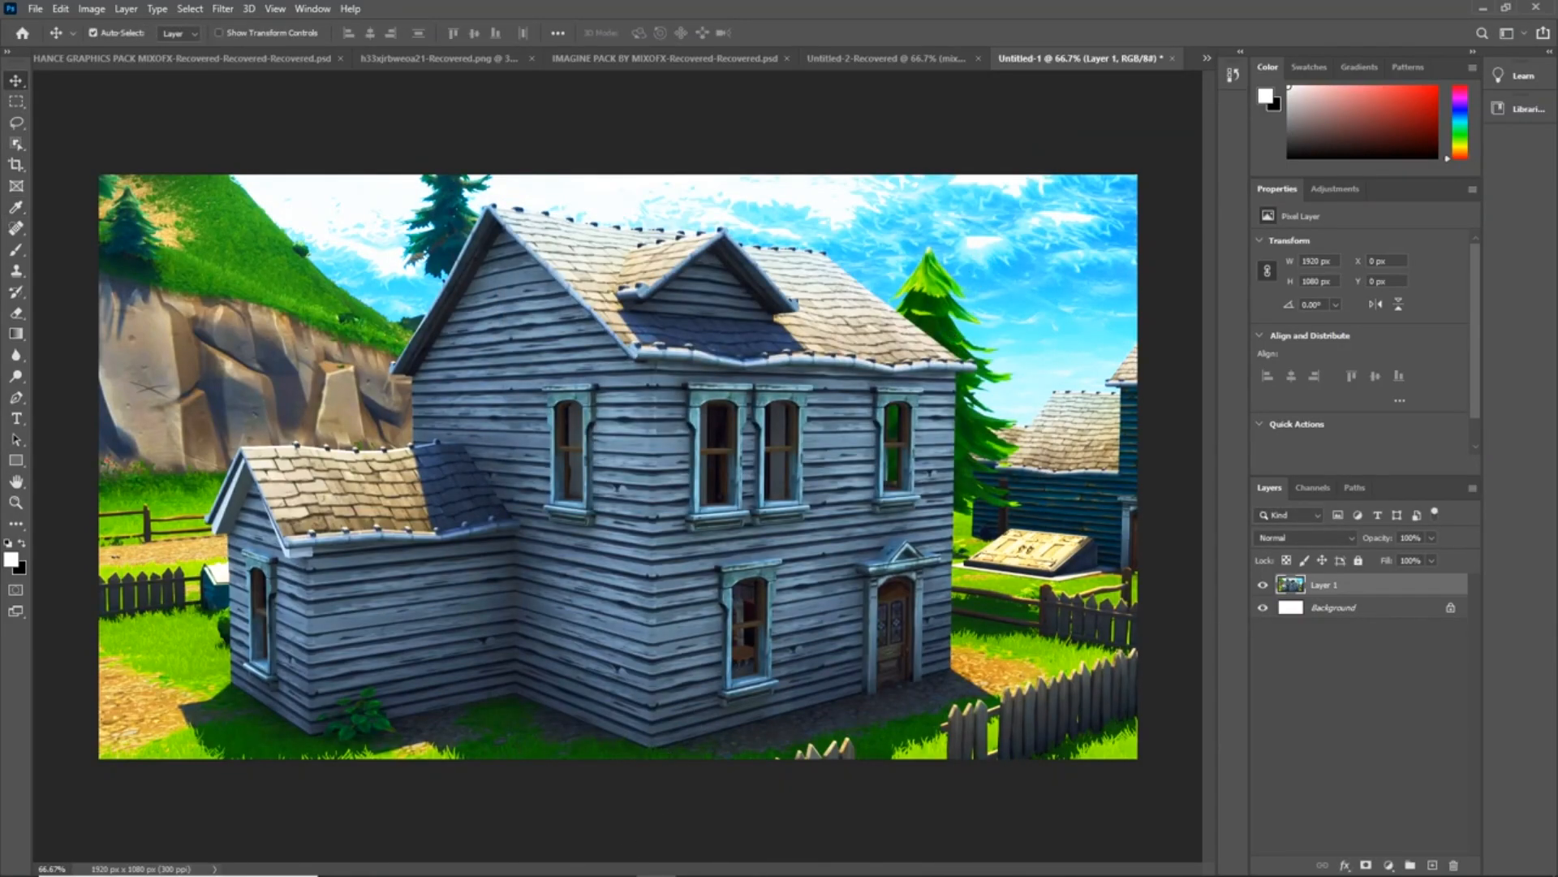
{"action": "left_click", "coordinate": [589, 863]}
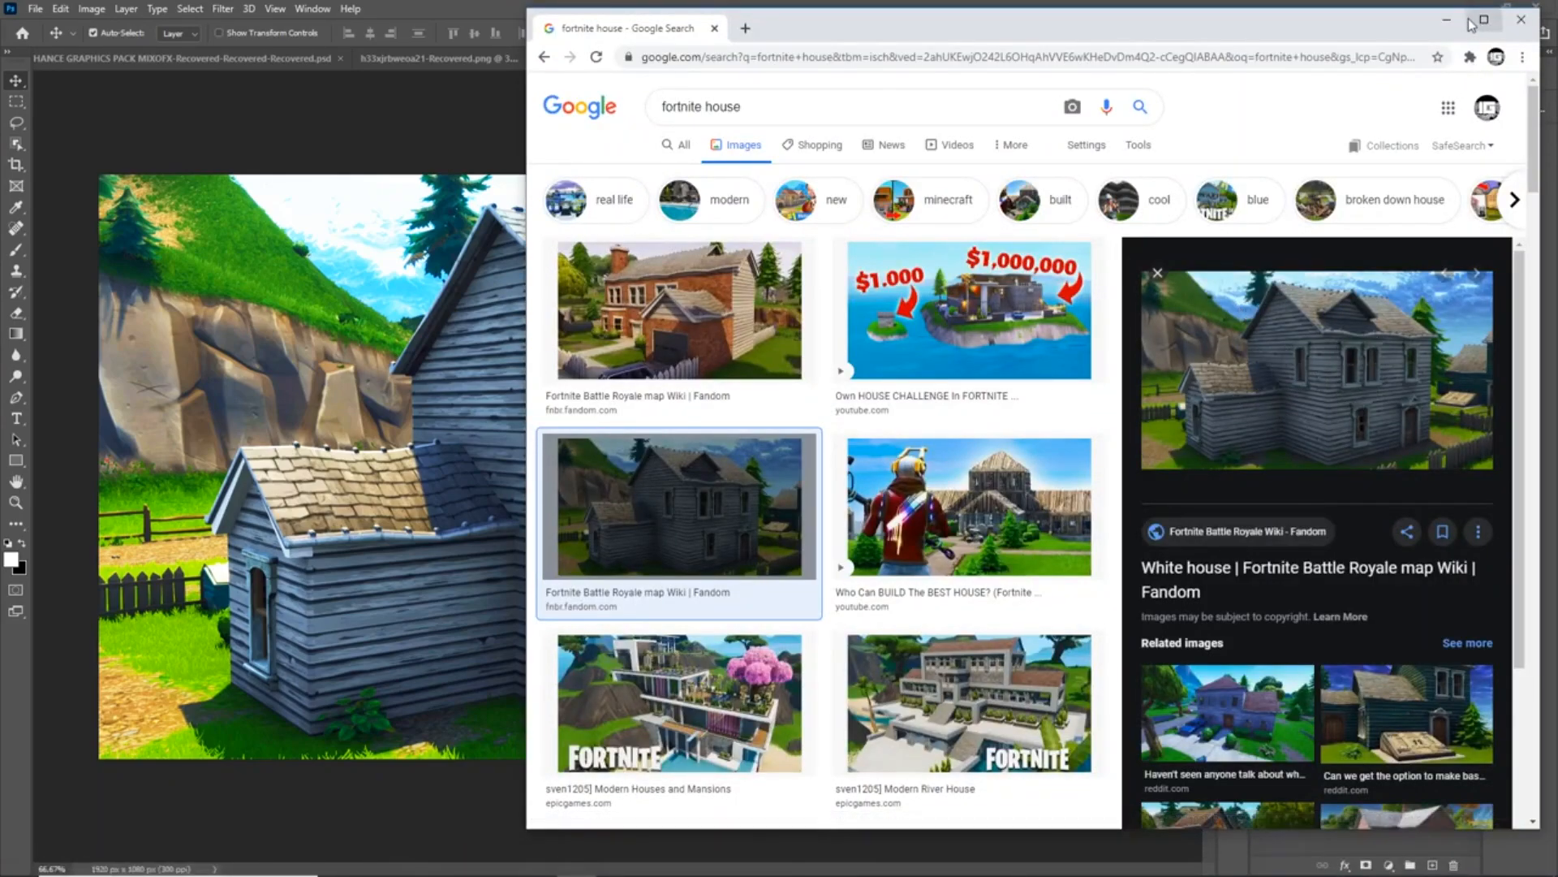
{"action": "left_click", "coordinate": [1447, 20]}
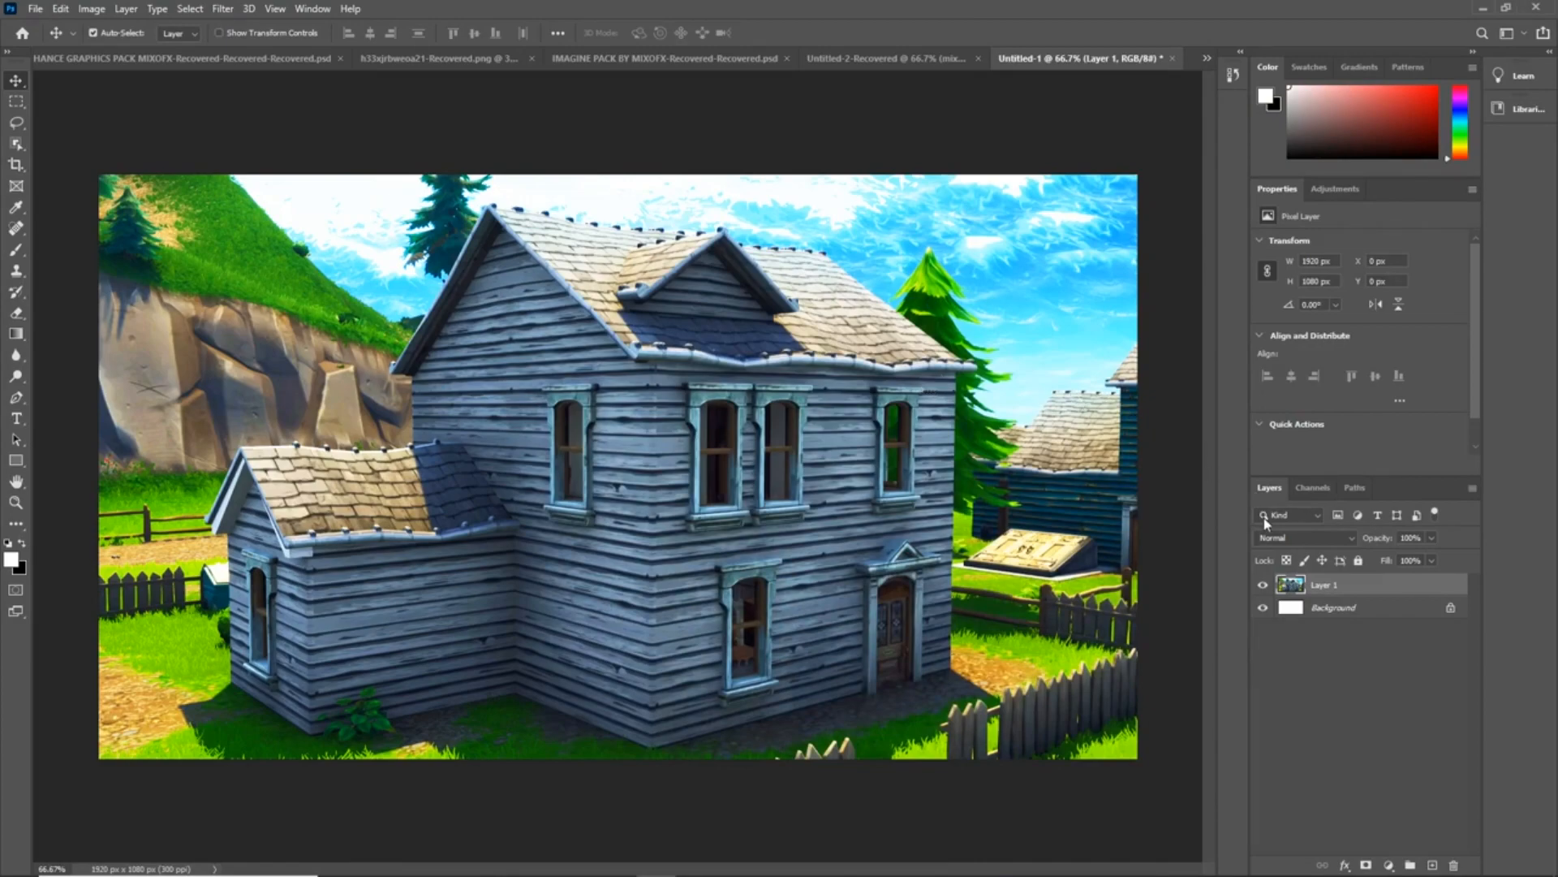
- Duplicate the house layer twice and apply a Gaussian Blur with a 4.8-pixel radius to the topmost copy
{"action": "left_click_drag", "start_coordinate": [1344, 586], "coordinate": [1433, 865]}
{"action": "left_click_drag", "start_coordinate": [1381, 590], "coordinate": [1432, 864]}
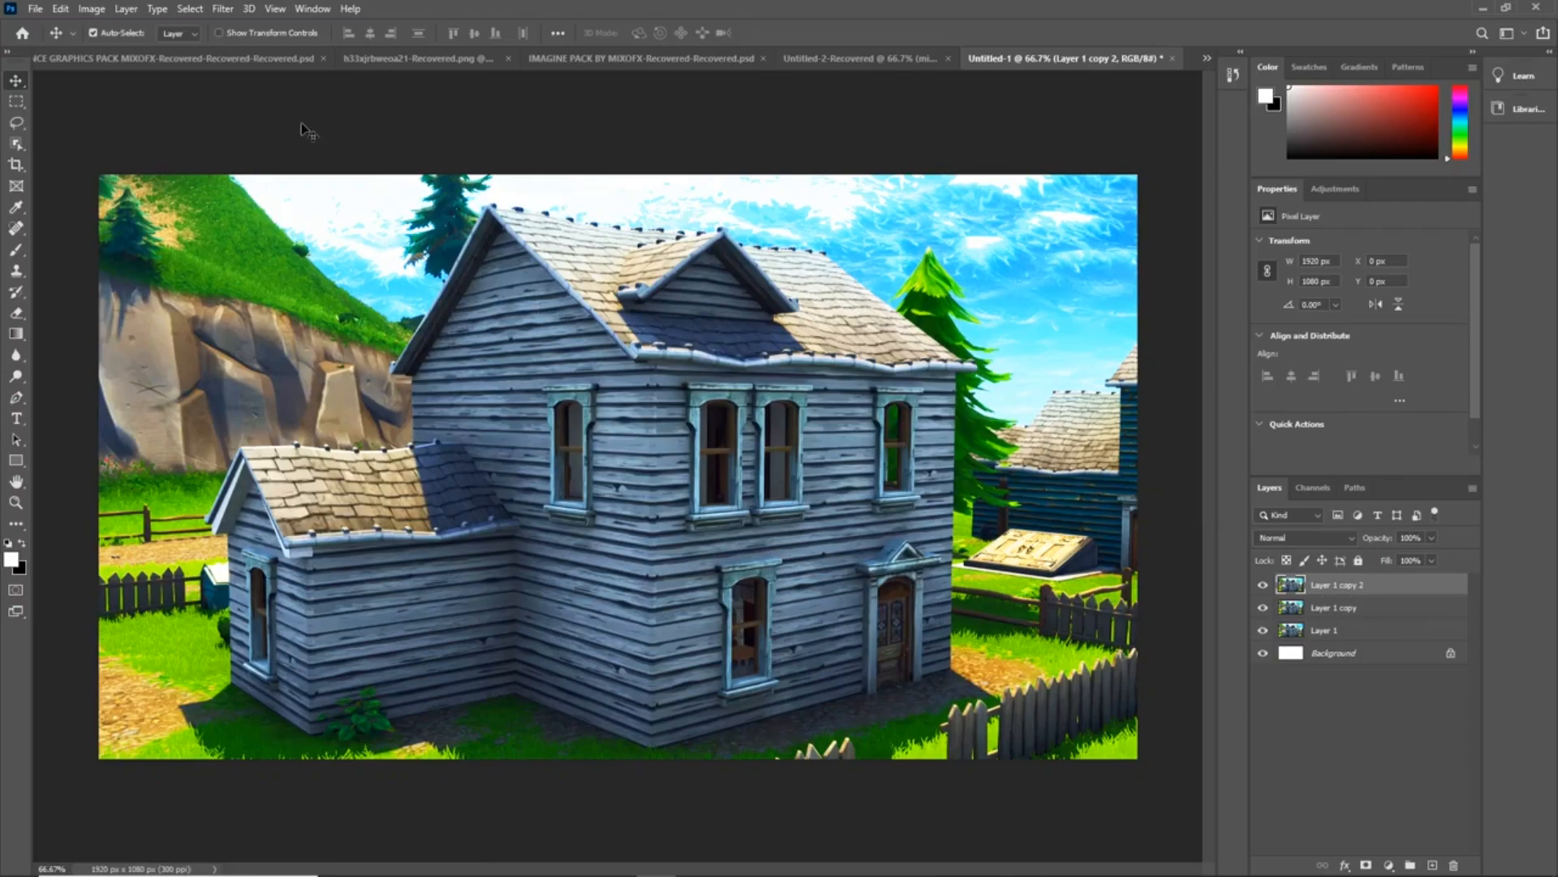
{"action": "left_click", "coordinate": [221, 10]}
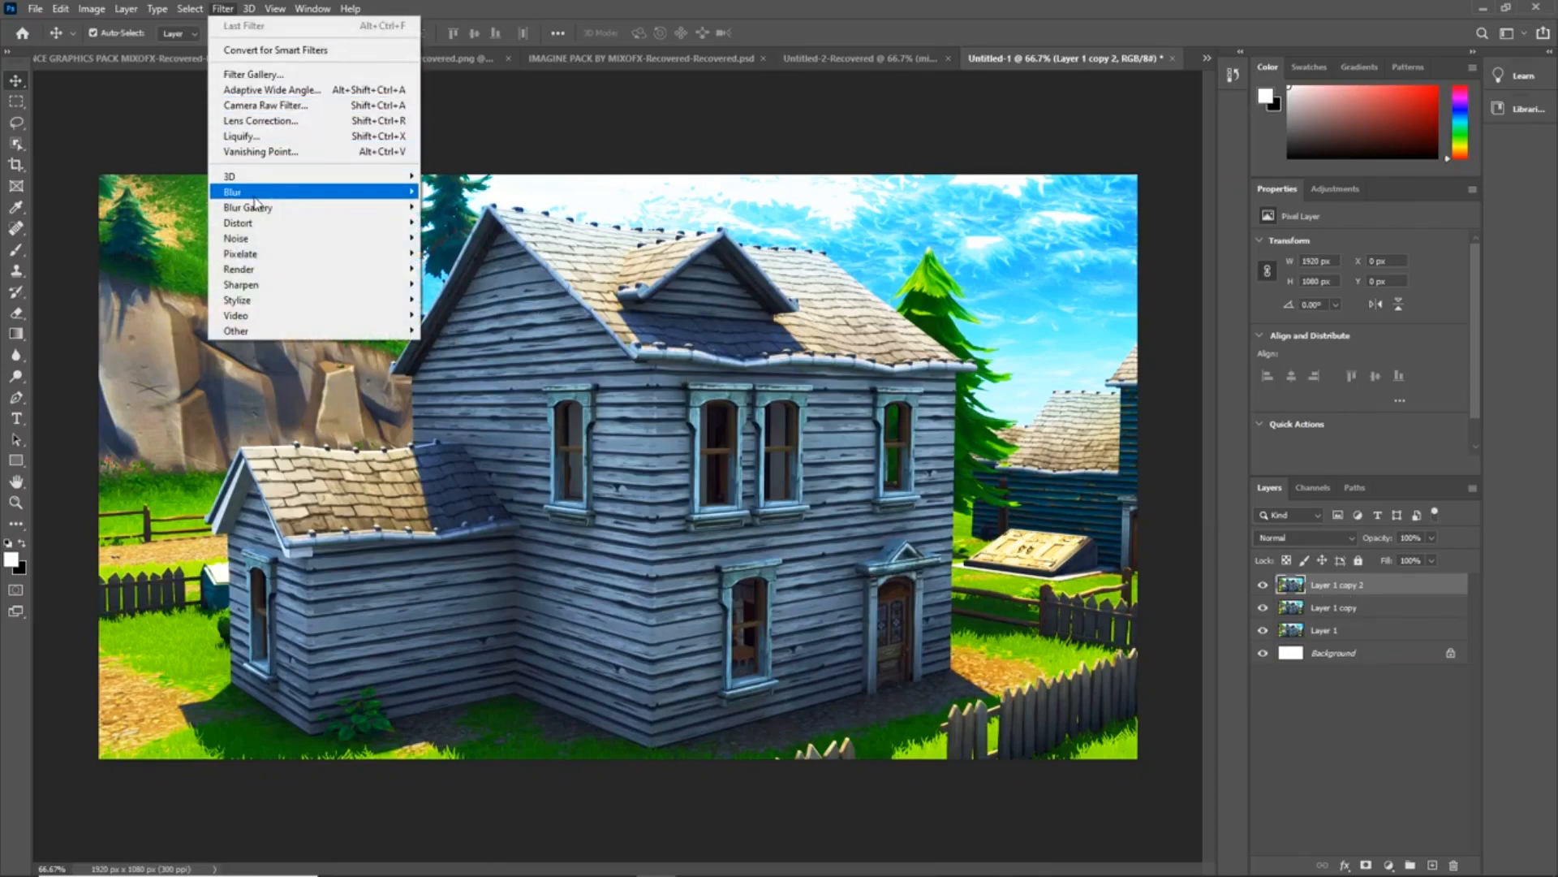
{"action": "mouse_move", "coordinate": [252, 193]}
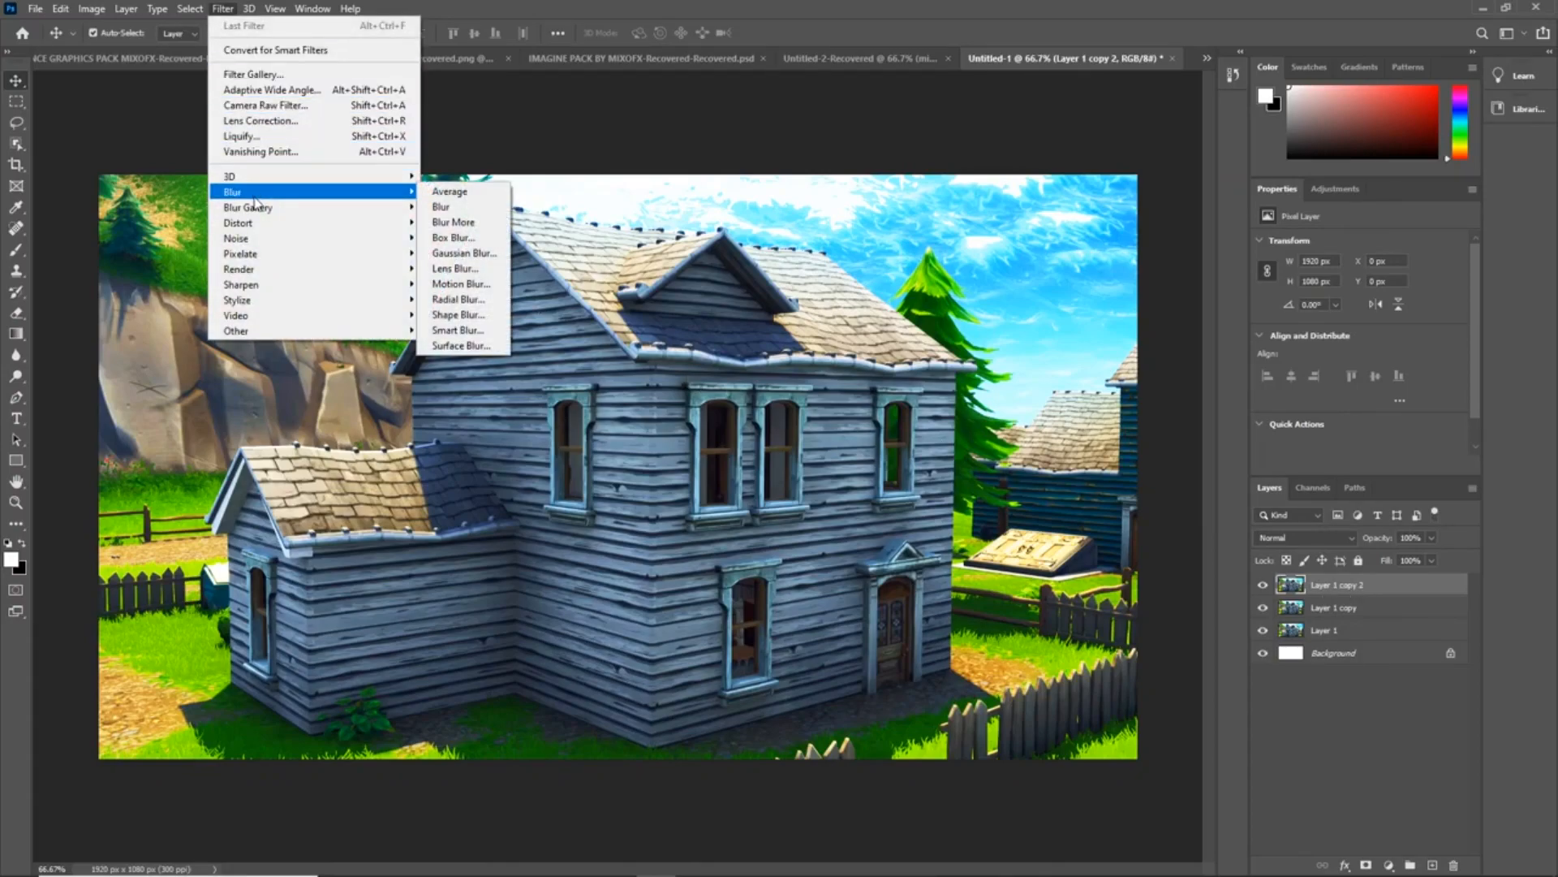
{"action": "left_click", "coordinate": [467, 255]}
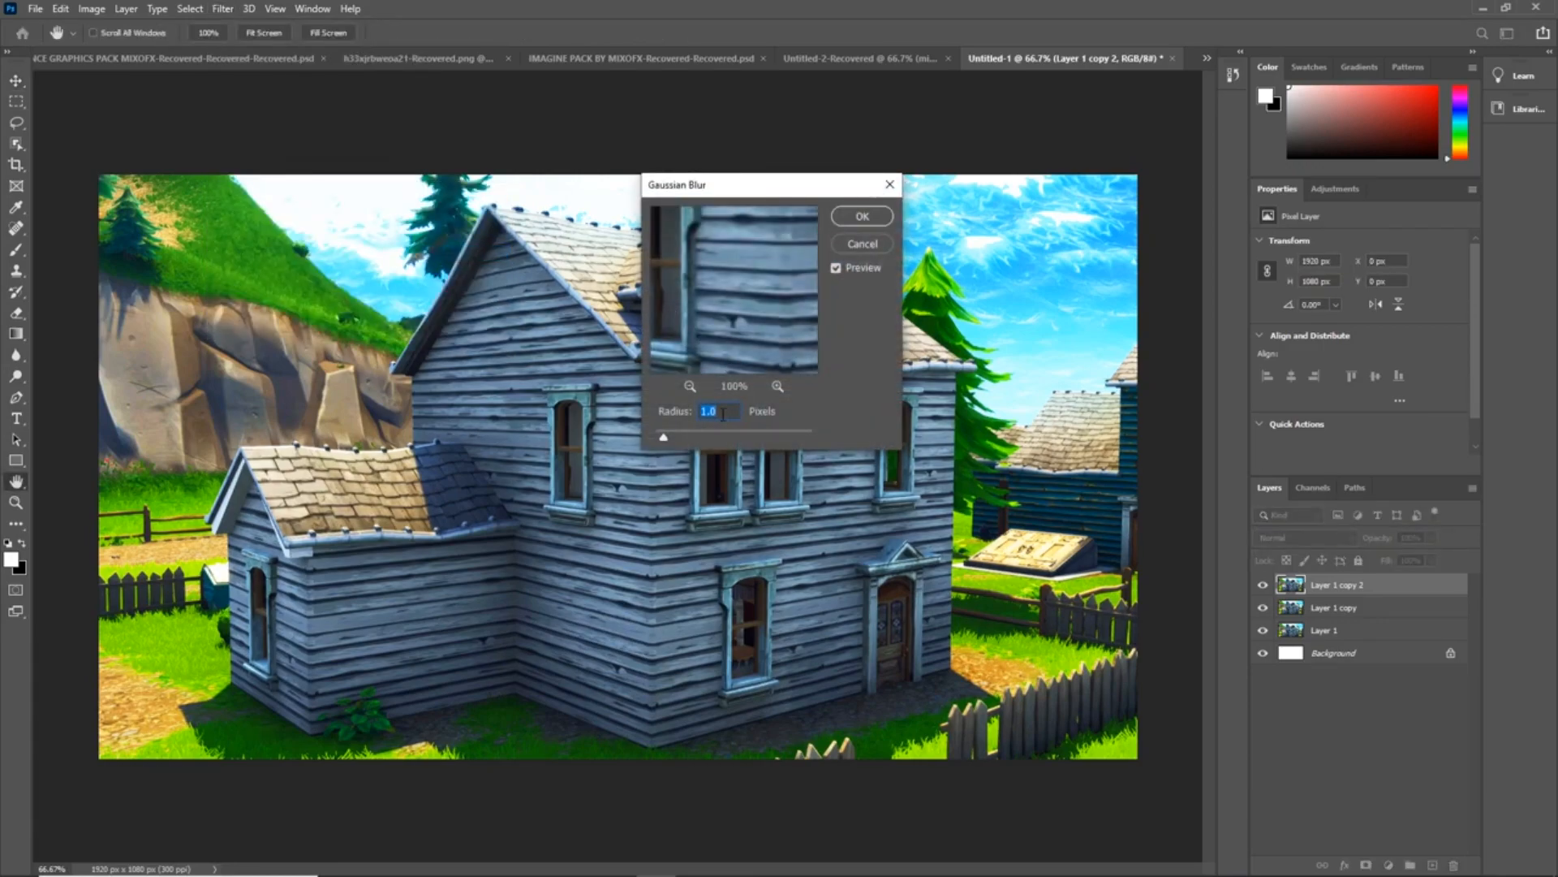
{"action": "type", "text": "4"}
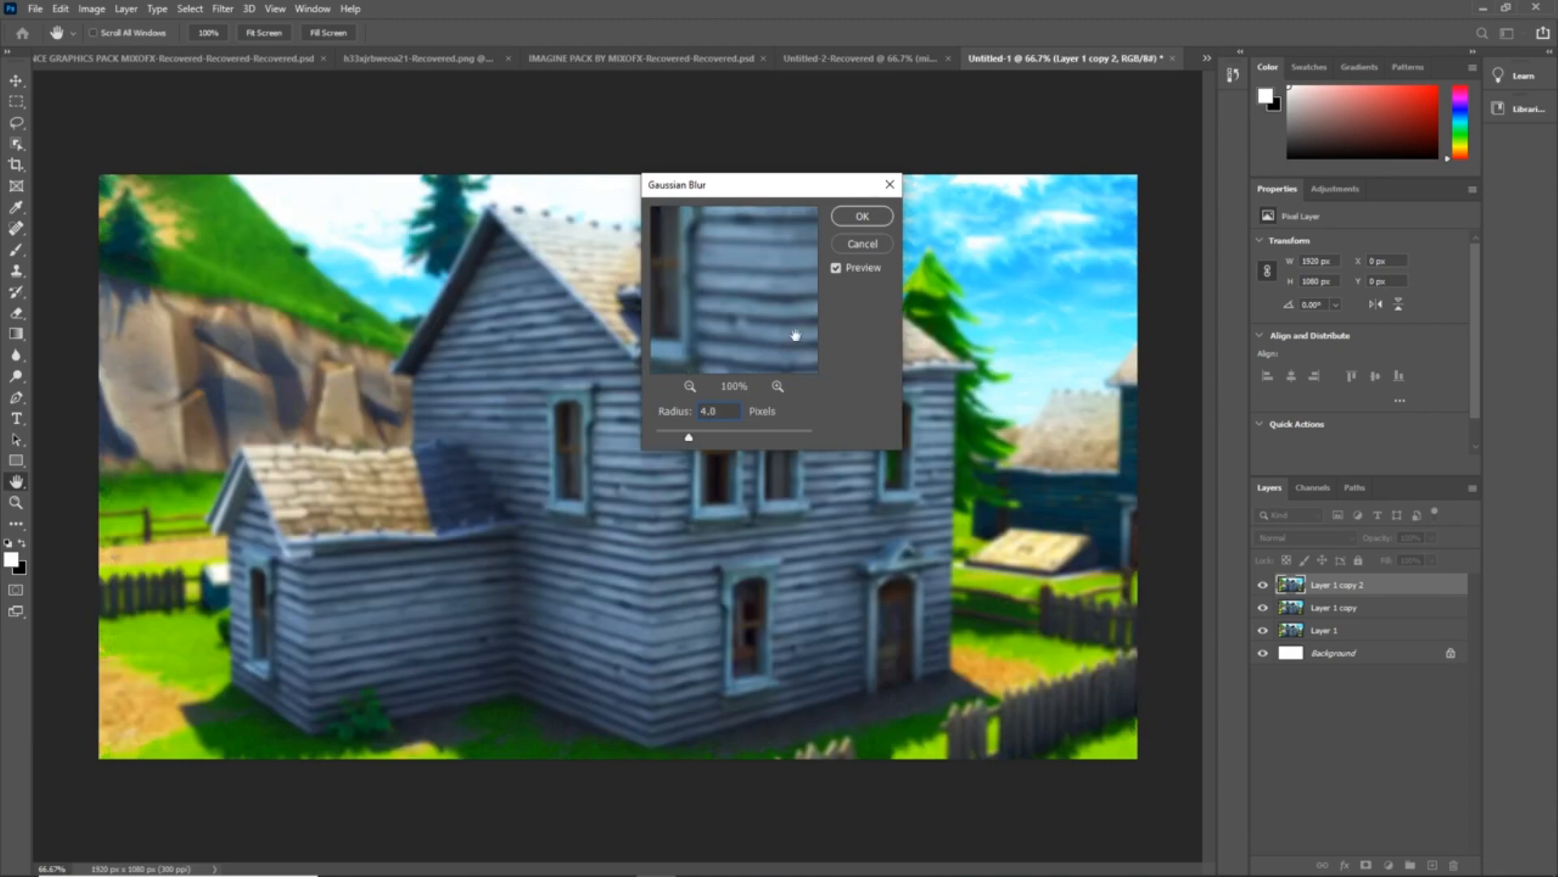
{"action": "left_click", "coordinate": [841, 216]}
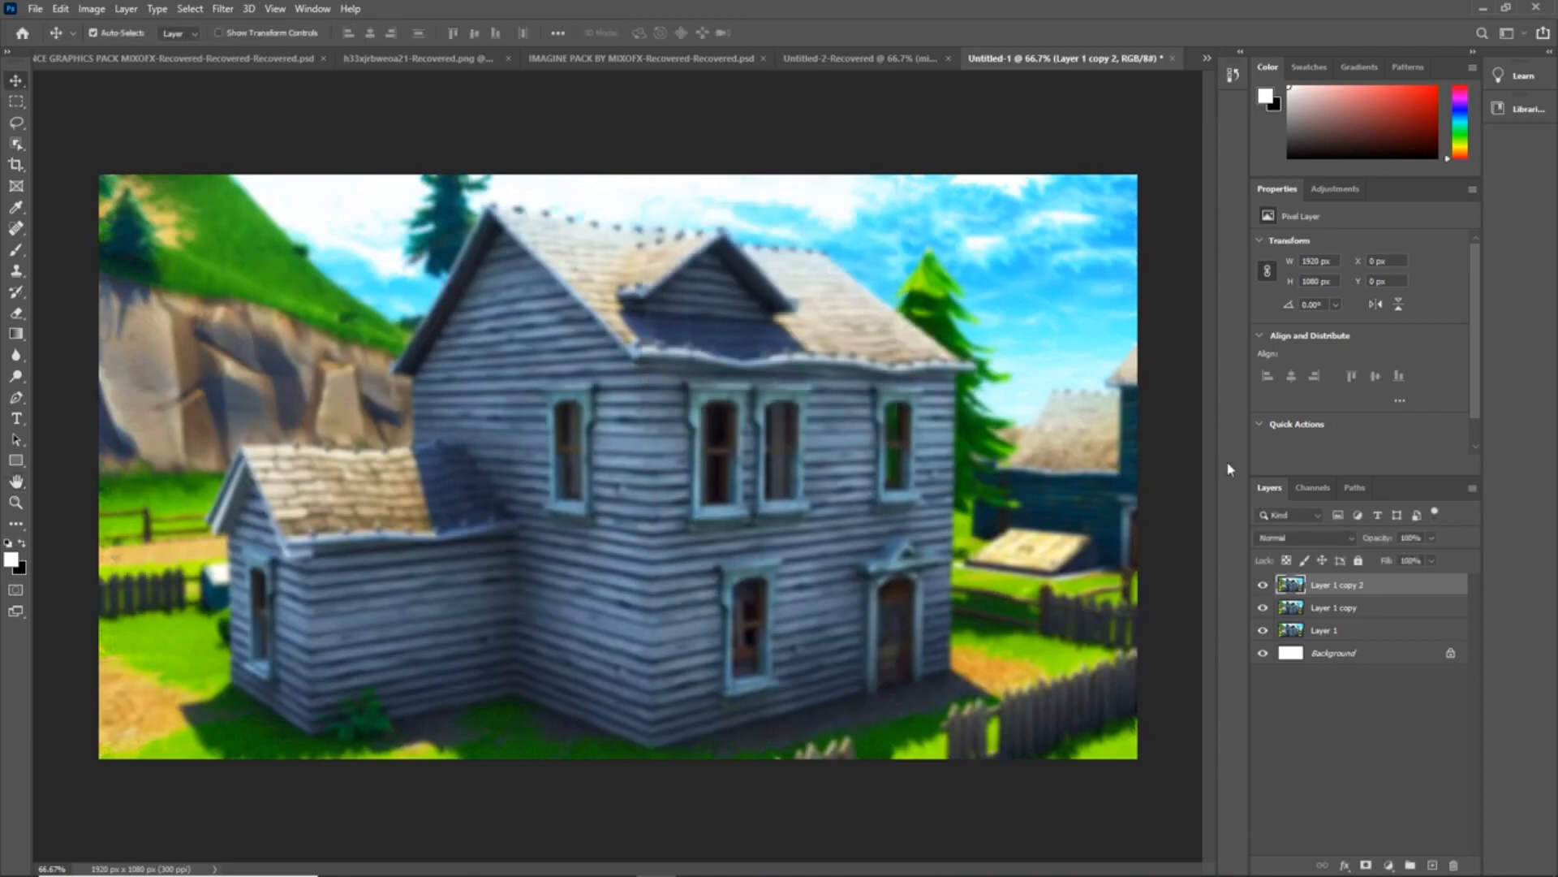
- Apply a Motion Blur with angle 0 and a distance of 14 pixels to the middle house layer, Layer 1 copy
{"action": "left_click", "coordinate": [1327, 610]}
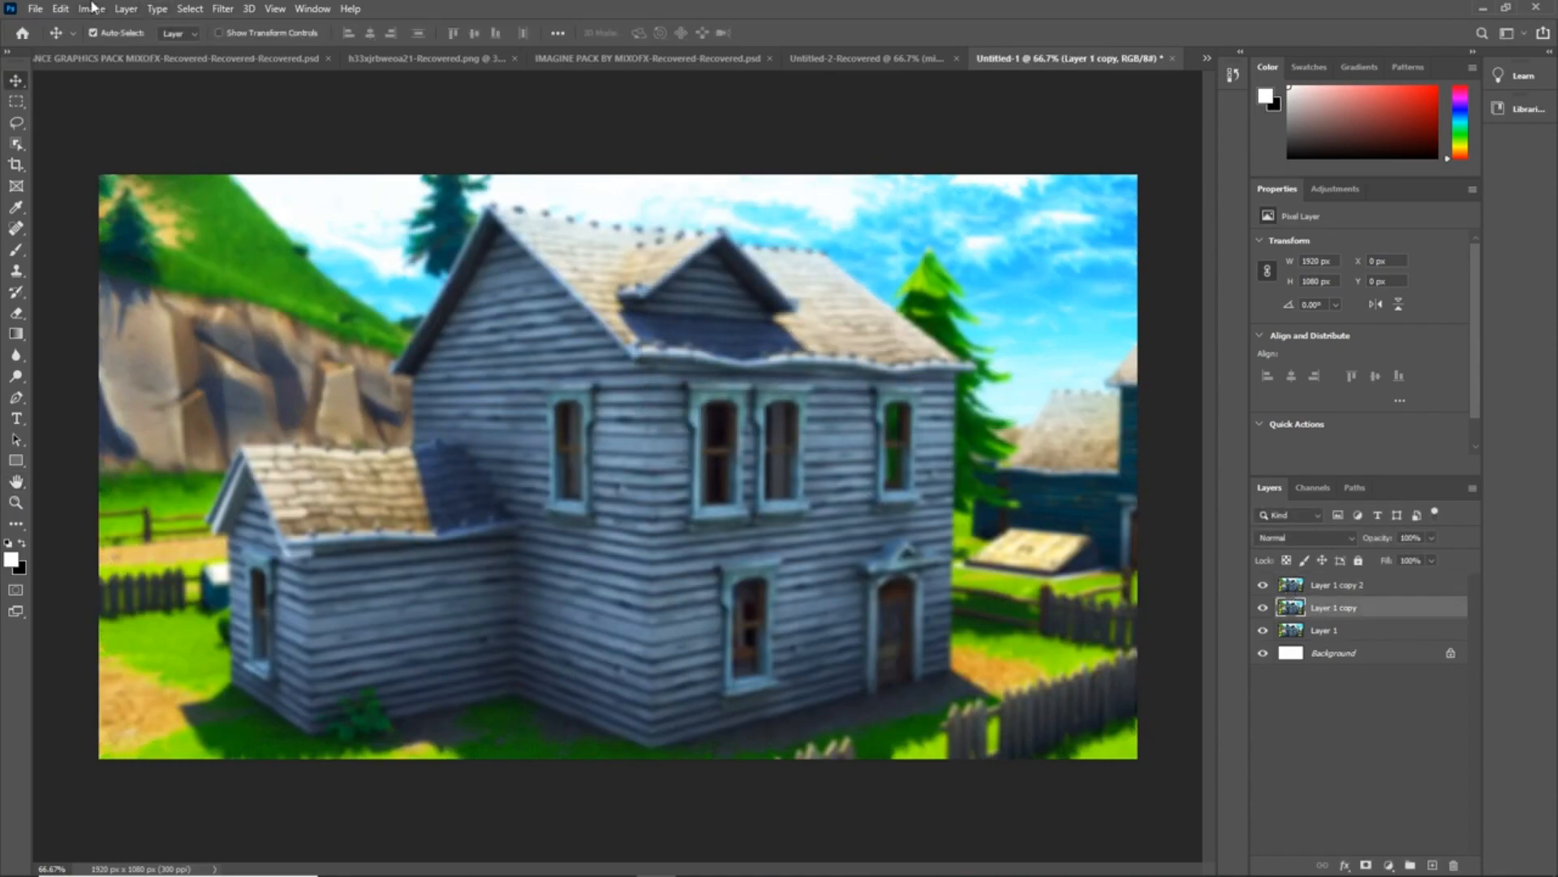
{"action": "left_click", "coordinate": [228, 11]}
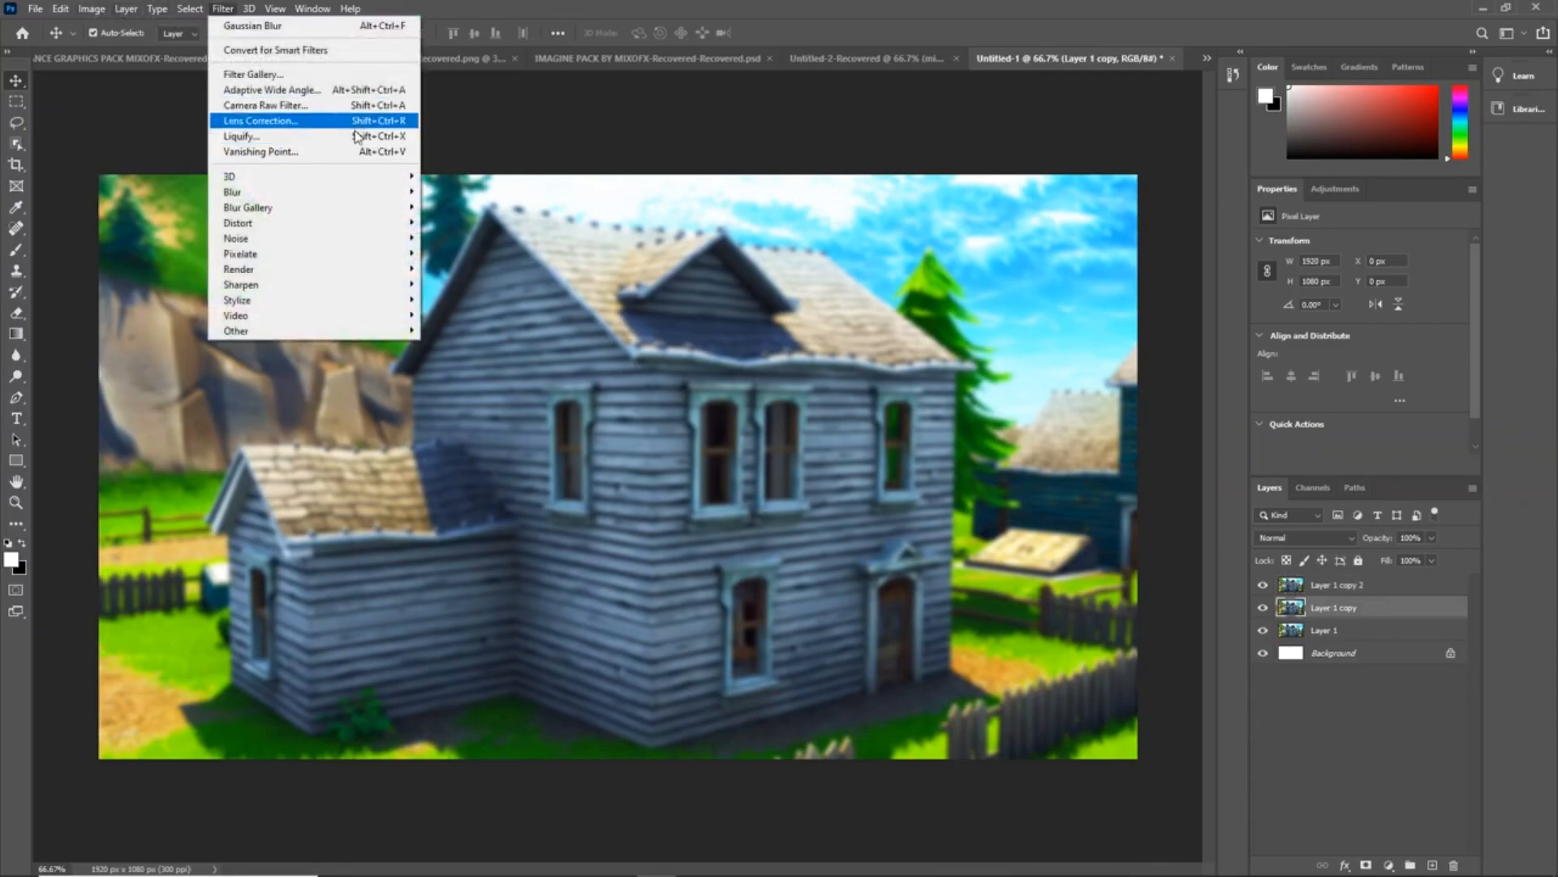
{"action": "mouse_move", "coordinate": [382, 191]}
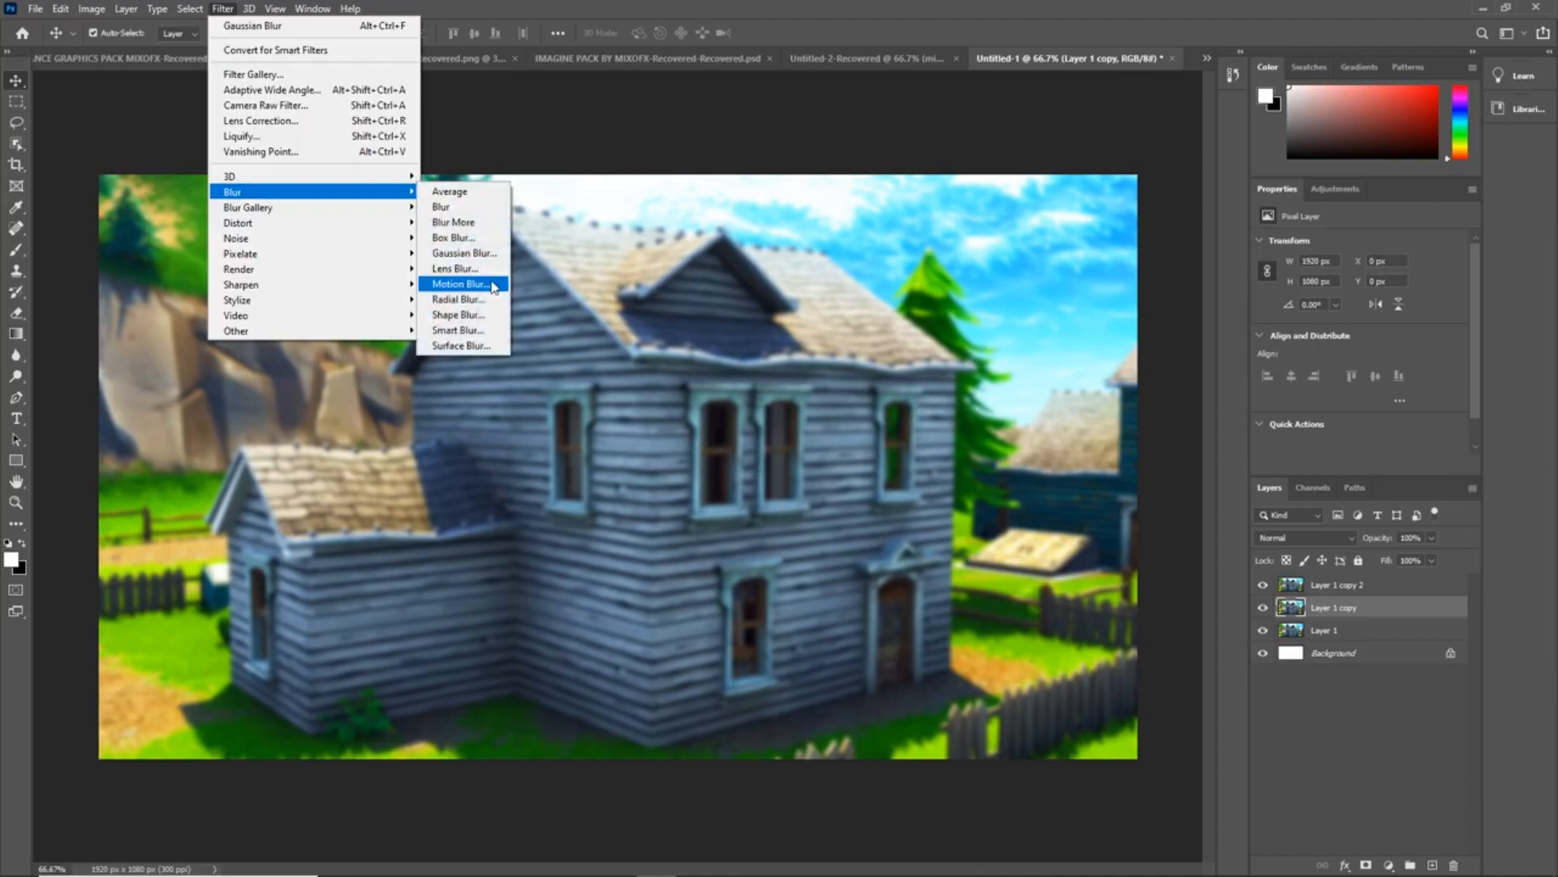
{"action": "left_click", "coordinate": [459, 284]}
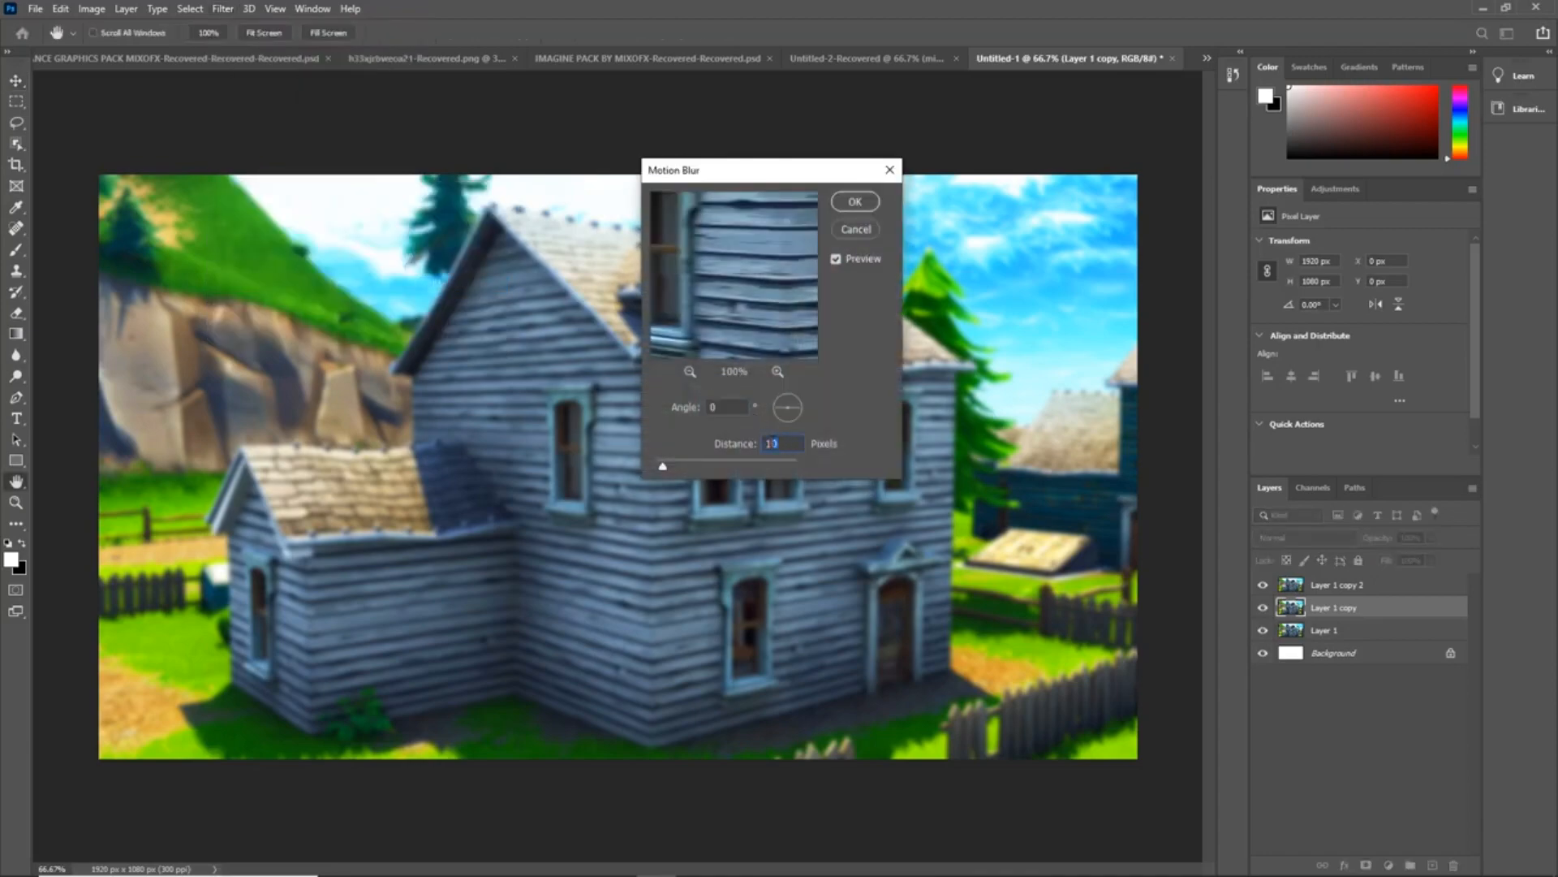
{"action": "type", "text": "14"}
{"action": "left_click", "coordinate": [855, 201]}
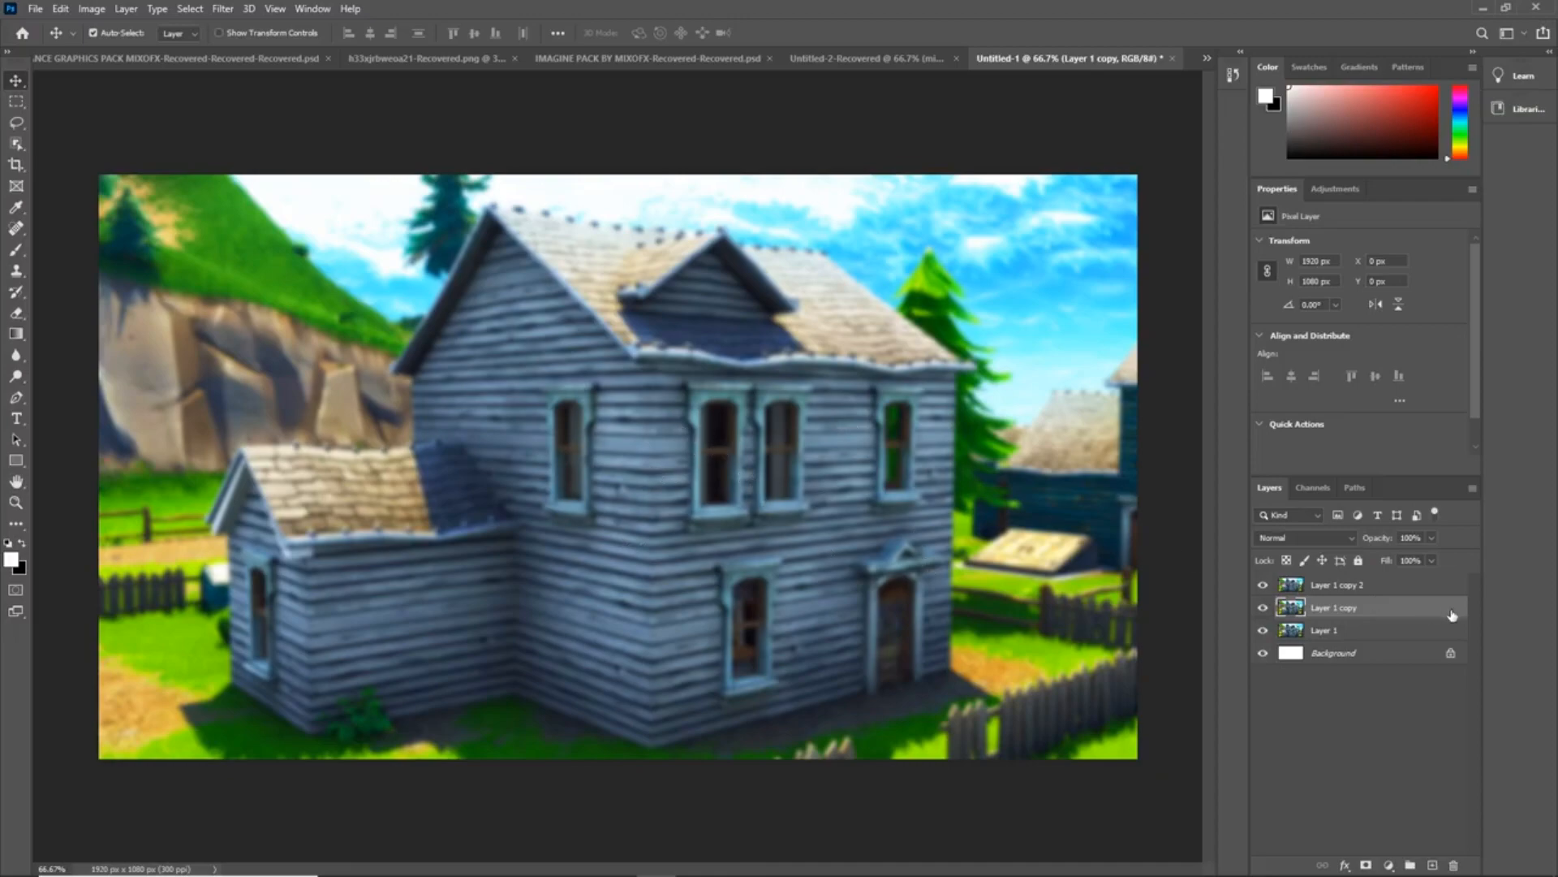
- Erase the Gaussian-blurred top layer, Layer 1 copy 2, over the house using a soft eraser of about 513 px
{"action": "left_click", "coordinate": [1353, 585]}
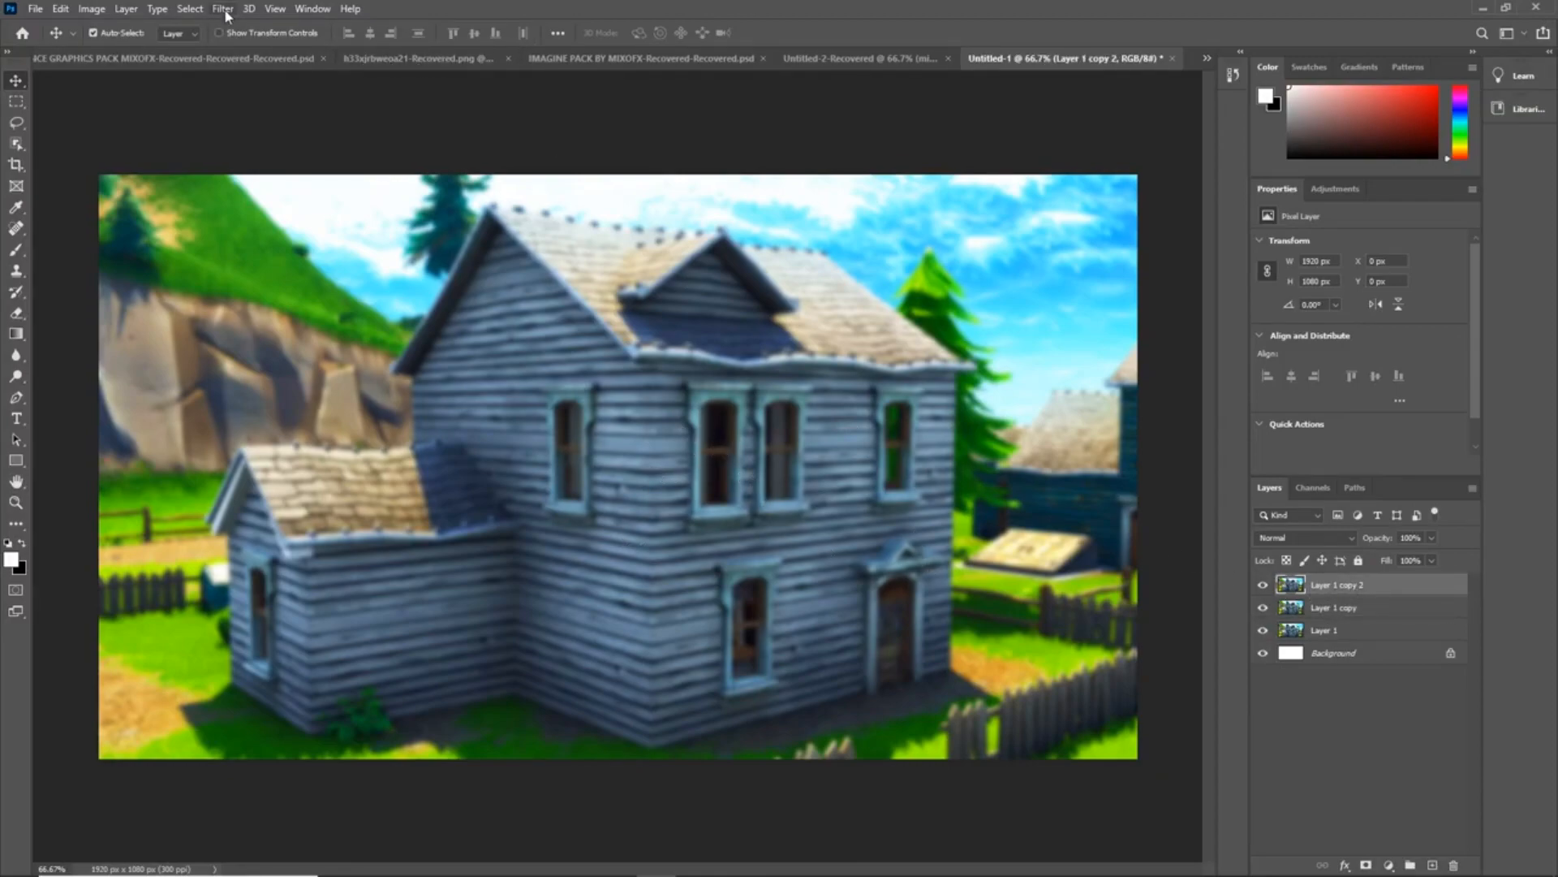
{"action": "left_click", "coordinate": [16, 312]}
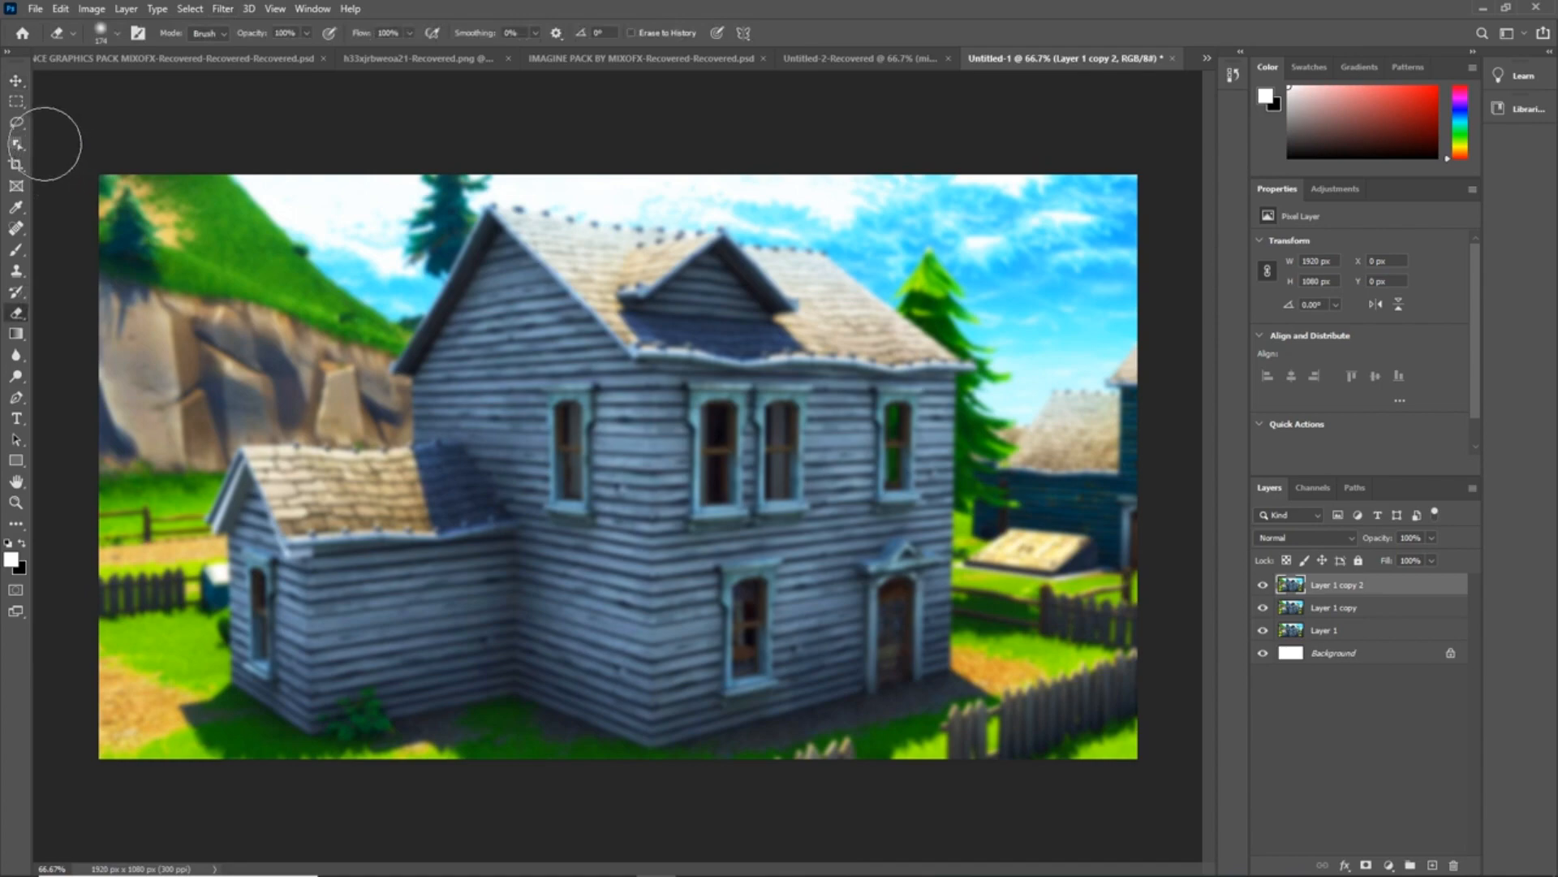
{"action": "left_click", "coordinate": [118, 34]}
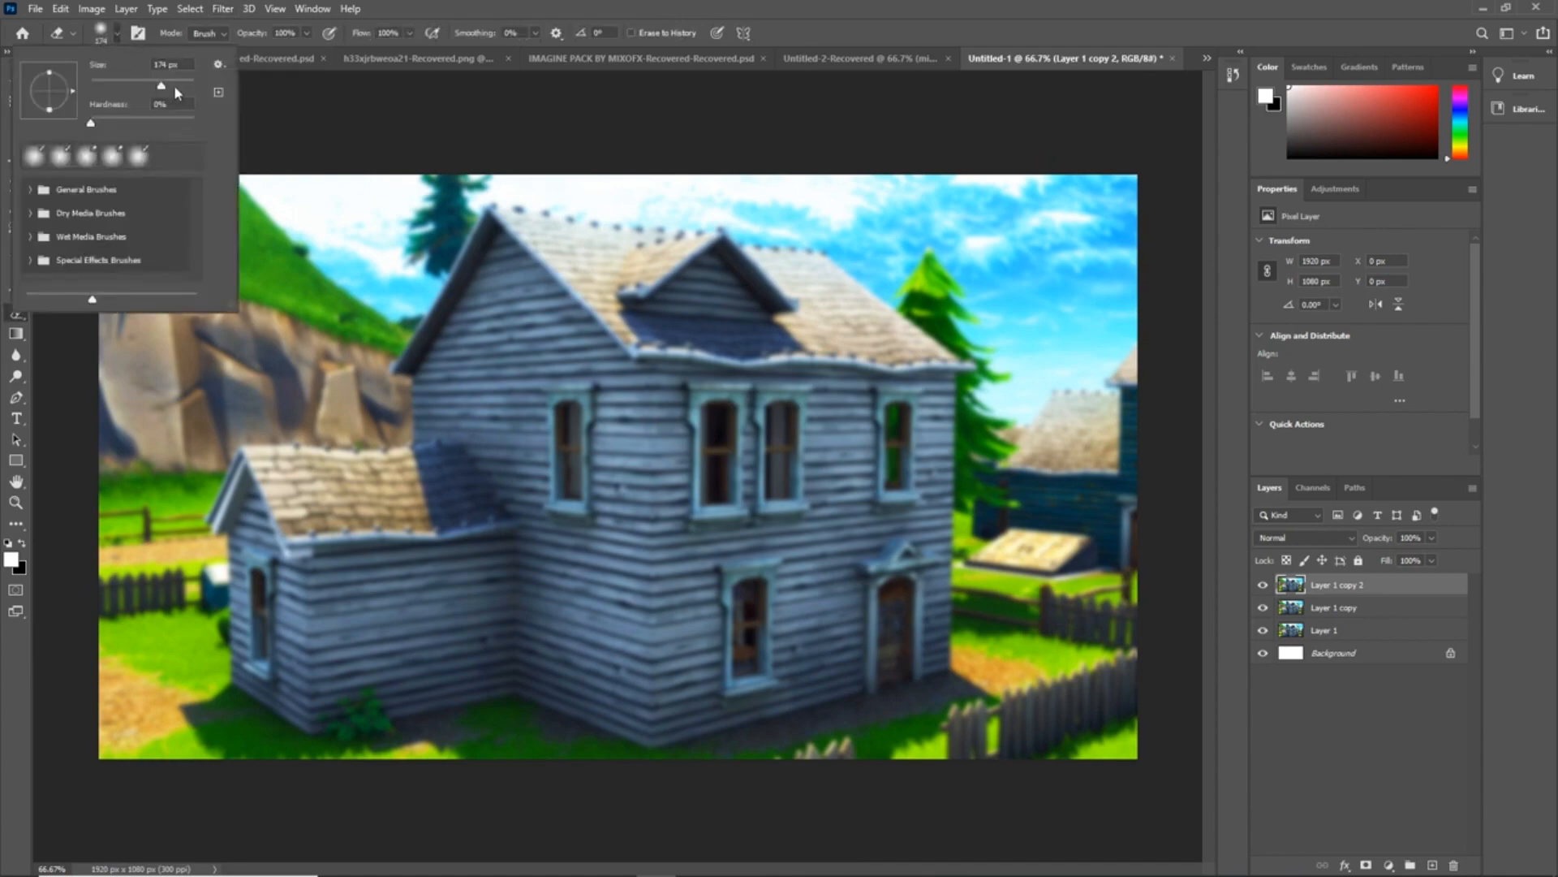
{"action": "mouse_move", "coordinate": [132, 124]}
{"action": "left_mouse_down"}
{"action": "mouse_move", "coordinate": [161, 124]}
{"action": "mouse_move", "coordinate": [109, 130]}
{"action": "left_mouse_up"}
{"action": "key", "text": "Return"}
{"action": "mouse_move", "coordinate": [696, 530]}
{"action": "left_mouse_down"}
{"action": "mouse_move", "coordinate": [784, 555]}
{"action": "mouse_move", "coordinate": [769, 524]}
{"action": "mouse_move", "coordinate": [785, 546]}
{"action": "mouse_move", "coordinate": [740, 550]}
{"action": "mouse_move", "coordinate": [784, 553]}
{"action": "left_mouse_up"}
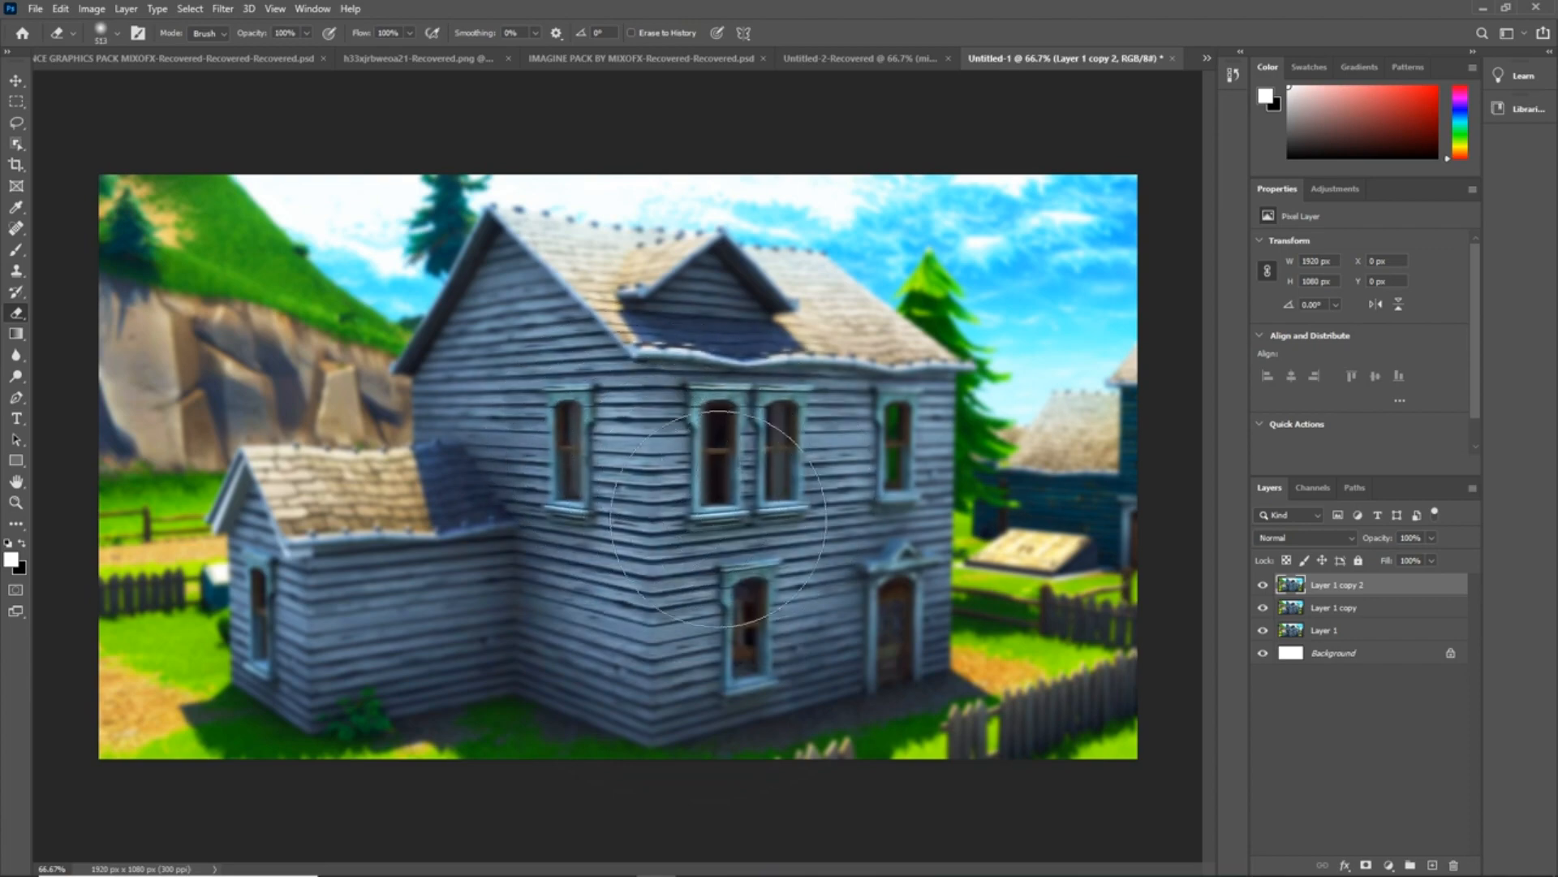
{"action": "mouse_move", "coordinate": [730, 547]}
{"action": "left_mouse_down"}
{"action": "mouse_move", "coordinate": [768, 506]}
{"action": "mouse_move", "coordinate": [698, 554]}
{"action": "mouse_move", "coordinate": [788, 556]}
{"action": "mouse_move", "coordinate": [659, 552]}
{"action": "mouse_move", "coordinate": [707, 567]}
{"action": "mouse_move", "coordinate": [651, 519]}
{"action": "mouse_move", "coordinate": [569, 559]}
{"action": "mouse_move", "coordinate": [601, 557]}
{"action": "mouse_move", "coordinate": [486, 578]}
{"action": "mouse_move", "coordinate": [536, 592]}
{"action": "mouse_move", "coordinate": [508, 554]}
{"action": "mouse_move", "coordinate": [429, 582]}
{"action": "mouse_move", "coordinate": [549, 562]}
{"action": "mouse_move", "coordinate": [427, 572]}
{"action": "mouse_move", "coordinate": [492, 582]}
{"action": "mouse_move", "coordinate": [679, 518]}
{"action": "mouse_move", "coordinate": [646, 494]}
{"action": "mouse_move", "coordinate": [739, 527]}
{"action": "mouse_move", "coordinate": [768, 412]}
{"action": "mouse_move", "coordinate": [740, 461]}
{"action": "mouse_move", "coordinate": [778, 379]}
{"action": "mouse_move", "coordinate": [720, 430]}
{"action": "mouse_move", "coordinate": [750, 448]}
{"action": "mouse_move", "coordinate": [660, 426]}
{"action": "mouse_move", "coordinate": [693, 552]}
{"action": "mouse_move", "coordinate": [775, 530]}
{"action": "mouse_move", "coordinate": [667, 558]}
{"action": "mouse_move", "coordinate": [748, 555]}
{"action": "left_mouse_up"}
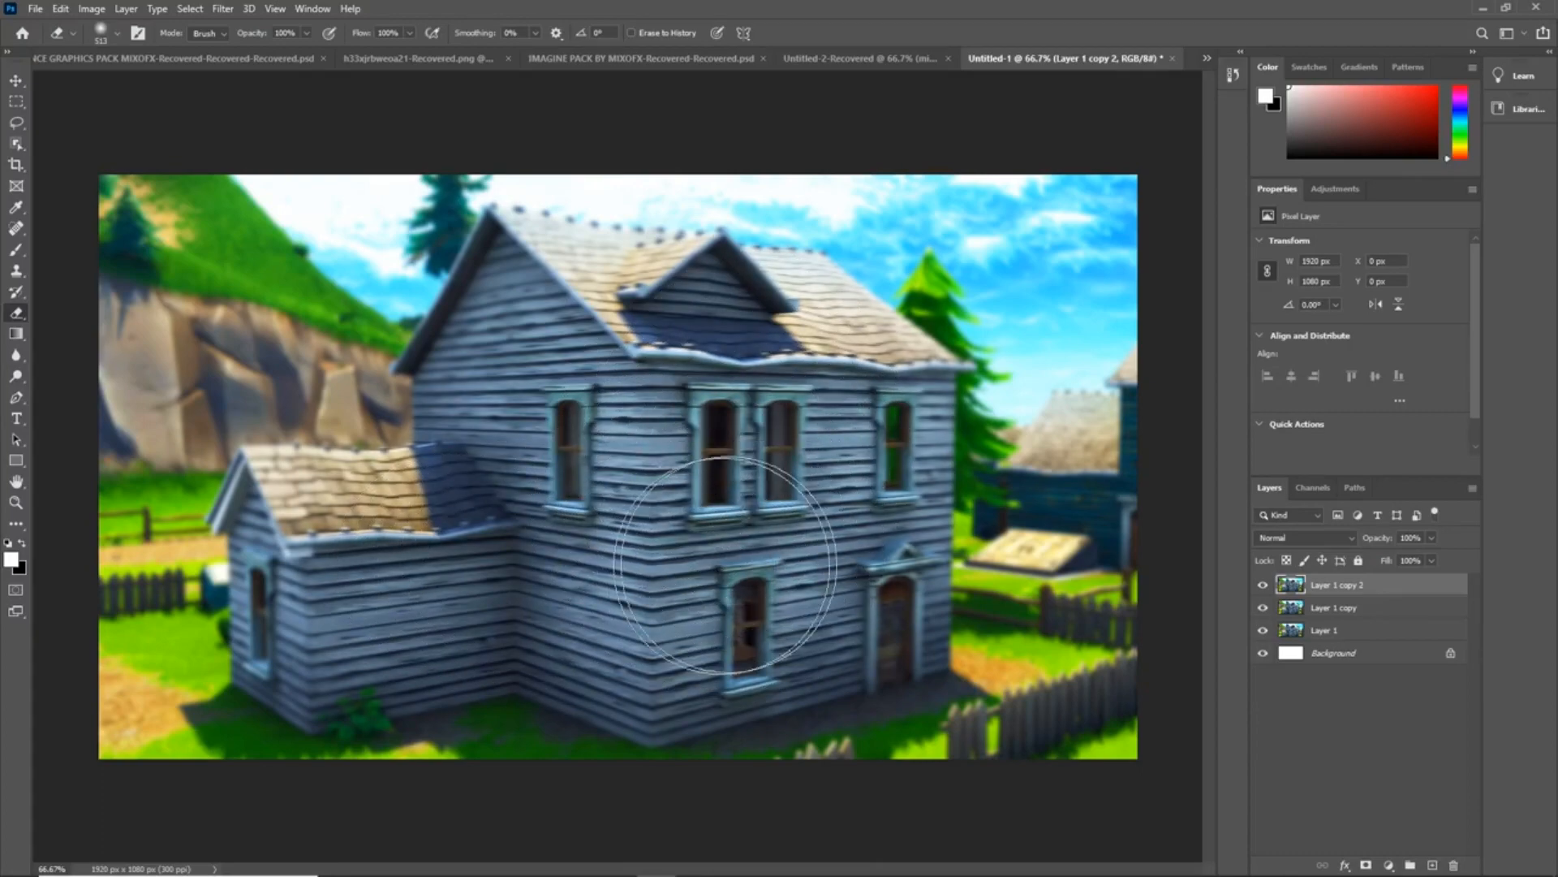
- Erase the motion-blurred Layer 1 copy over the house walls, windows and roof with the same soft eraser
{"action": "left_click", "coordinate": [1340, 610]}
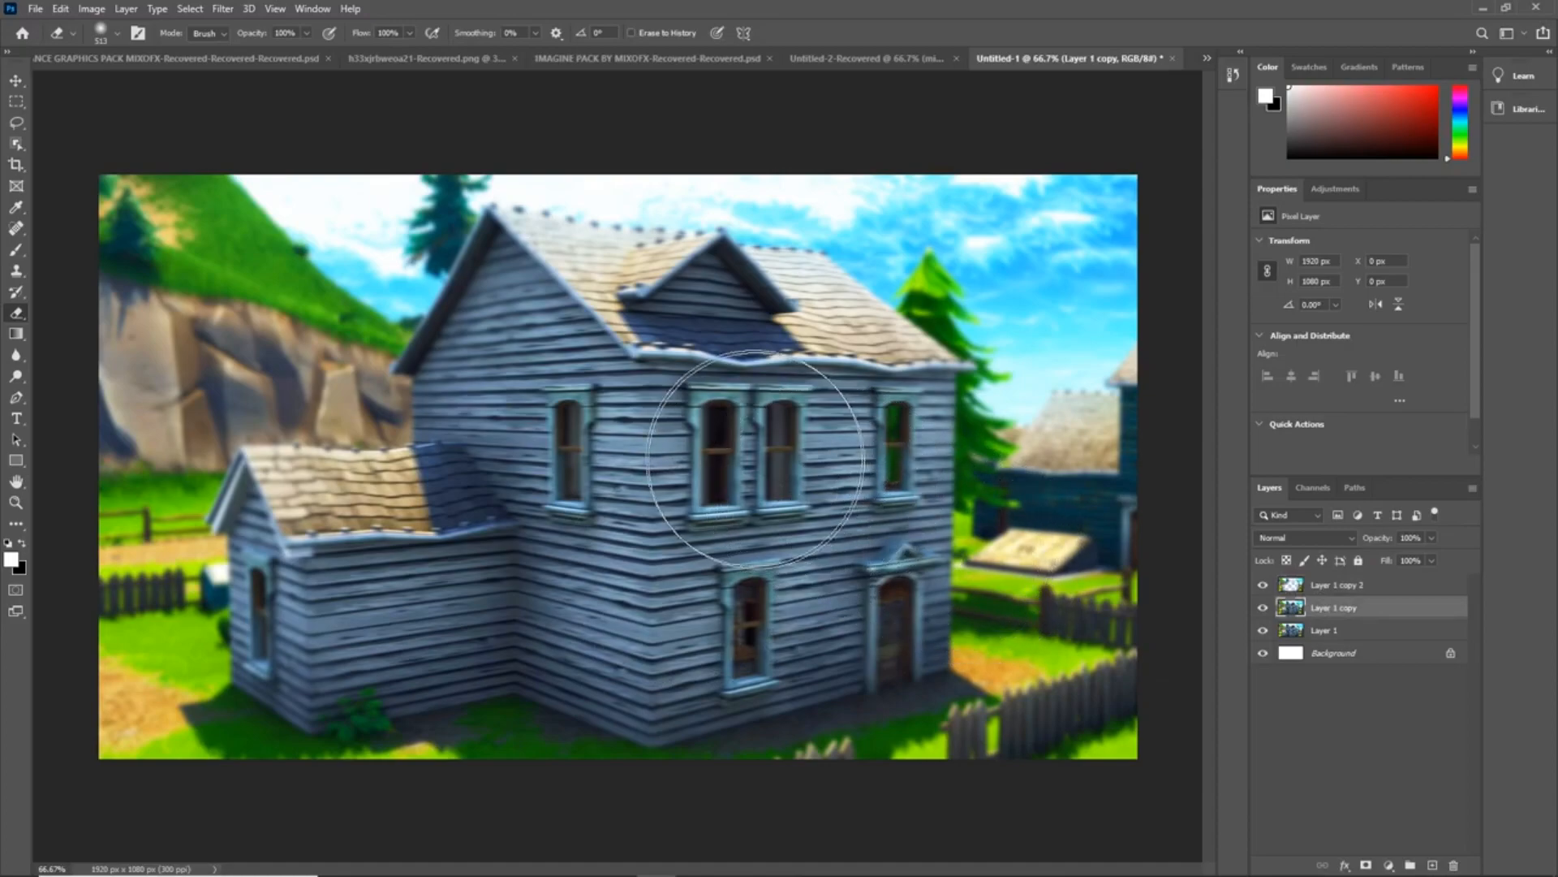
{"action": "mouse_move", "coordinate": [716, 537]}
{"action": "left_mouse_down"}
{"action": "mouse_move", "coordinate": [475, 569]}
{"action": "mouse_move", "coordinate": [435, 605]}
{"action": "mouse_move", "coordinate": [491, 589]}
{"action": "mouse_move", "coordinate": [391, 583]}
{"action": "mouse_move", "coordinate": [401, 608]}
{"action": "mouse_move", "coordinate": [455, 574]}
{"action": "mouse_move", "coordinate": [379, 577]}
{"action": "mouse_move", "coordinate": [660, 578]}
{"action": "mouse_move", "coordinate": [808, 484]}
{"action": "mouse_move", "coordinate": [714, 515]}
{"action": "mouse_move", "coordinate": [783, 544]}
{"action": "mouse_move", "coordinate": [723, 384]}
{"action": "mouse_move", "coordinate": [730, 510]}
{"action": "mouse_move", "coordinate": [772, 393]}
{"action": "mouse_move", "coordinate": [718, 595]}
{"action": "mouse_move", "coordinate": [771, 579]}
{"action": "mouse_move", "coordinate": [630, 592]}
{"action": "mouse_move", "coordinate": [629, 615]}
{"action": "mouse_move", "coordinate": [434, 593]}
{"action": "mouse_move", "coordinate": [419, 614]}
{"action": "mouse_move", "coordinate": [417, 569]}
{"action": "mouse_move", "coordinate": [760, 564]}
{"action": "mouse_move", "coordinate": [771, 502]}
{"action": "mouse_move", "coordinate": [738, 510]}
{"action": "left_mouse_up"}
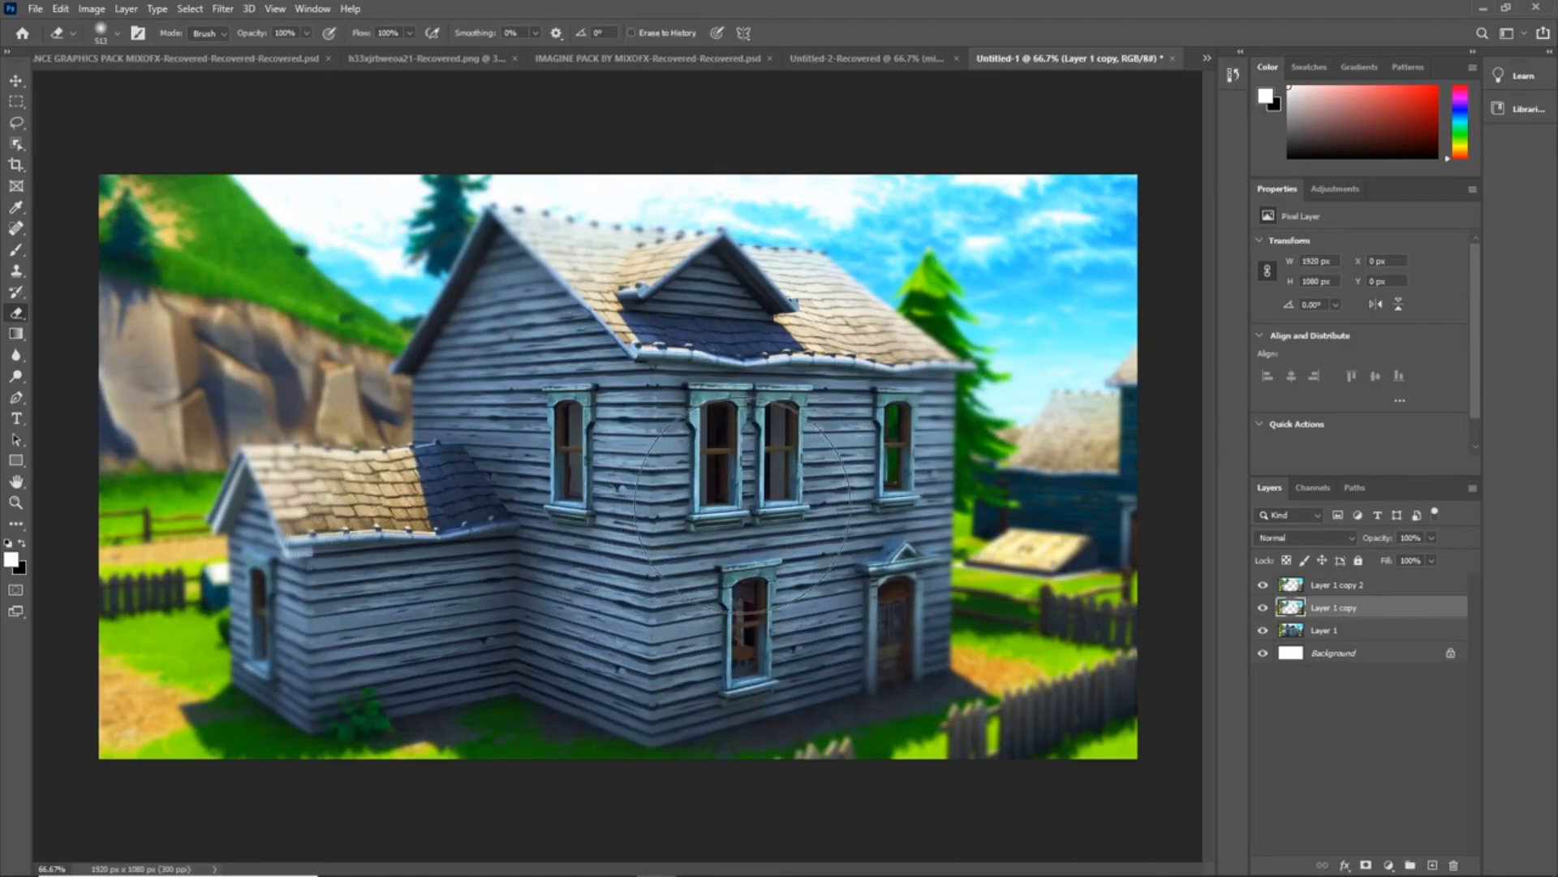
{"action": "mouse_move", "coordinate": [738, 508]}
{"action": "left_mouse_down"}
{"action": "mouse_move", "coordinate": [647, 363]}
{"action": "mouse_move", "coordinate": [665, 422]}
{"action": "mouse_move", "coordinate": [678, 377]}
{"action": "mouse_move", "coordinate": [654, 461]}
{"action": "mouse_move", "coordinate": [766, 551]}
{"action": "mouse_move", "coordinate": [673, 506]}
{"action": "mouse_move", "coordinate": [687, 539]}
{"action": "mouse_move", "coordinate": [716, 527]}
{"action": "mouse_move", "coordinate": [643, 677]}
{"action": "mouse_move", "coordinate": [597, 625]}
{"action": "left_mouse_up"}
- Add a new layer above Layer 1 copy 2 and try painting a soft white area over the image's lower-right part
{"action": "left_click", "coordinate": [1369, 585]}
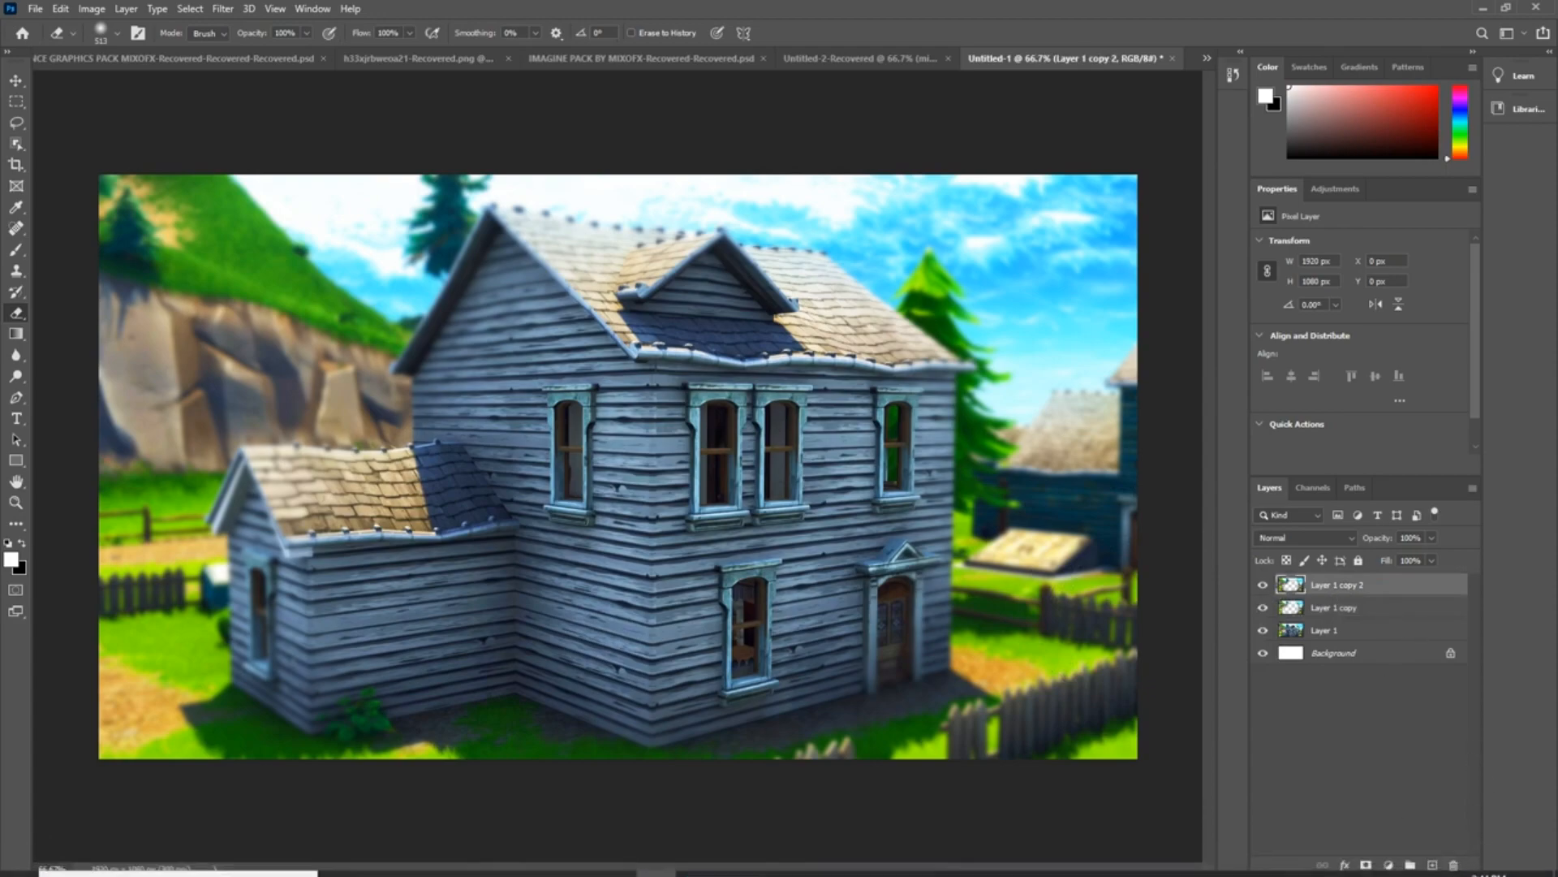
{"action": "left_click", "coordinate": [1432, 864]}
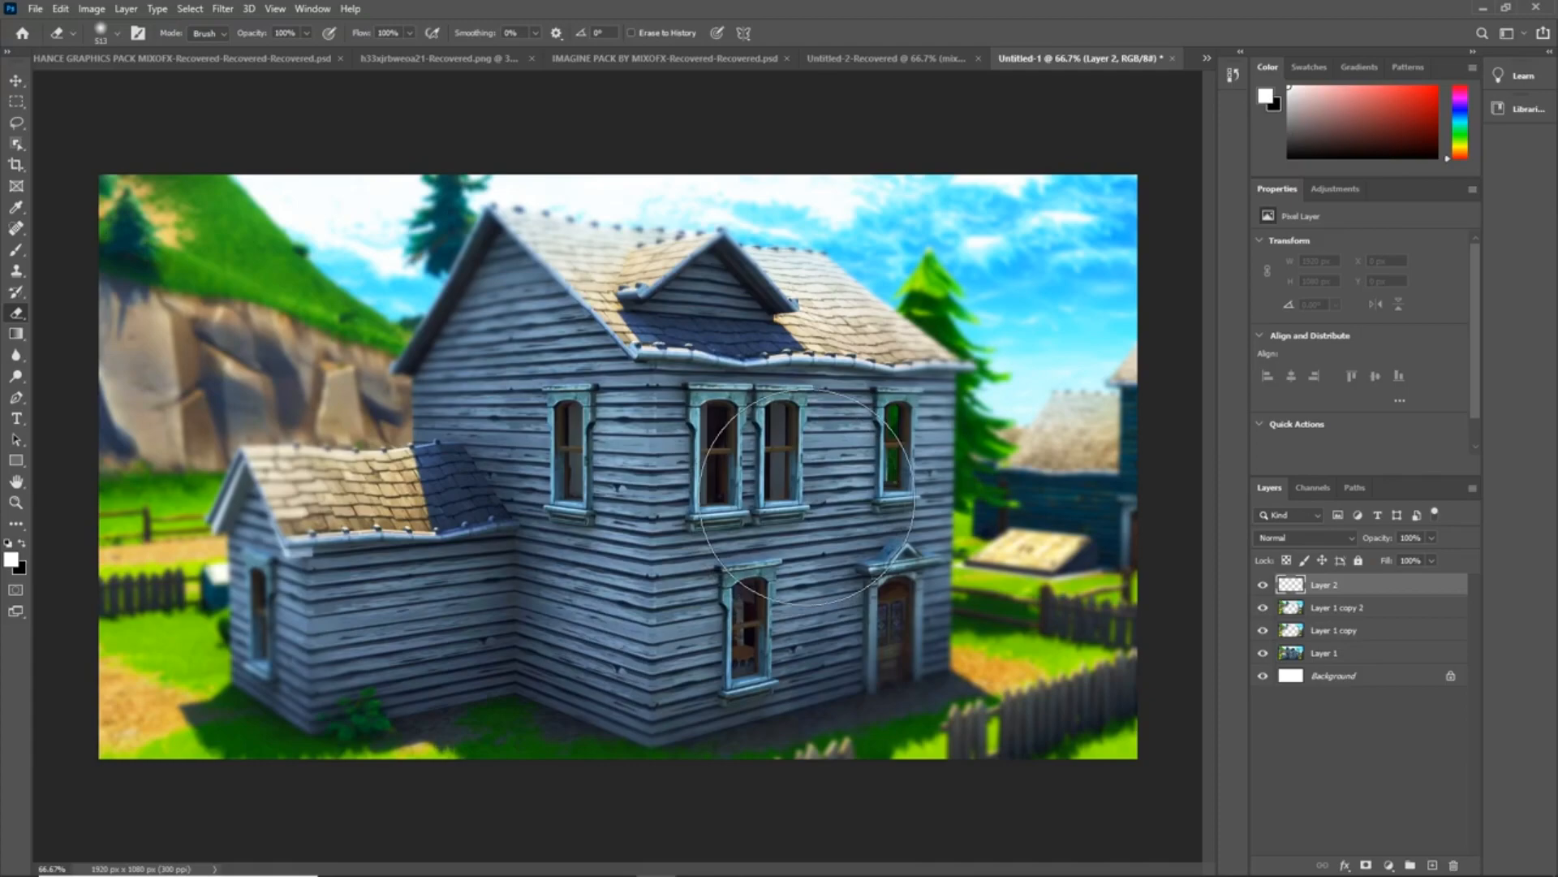
{"action": "left_click", "coordinate": [15, 252]}
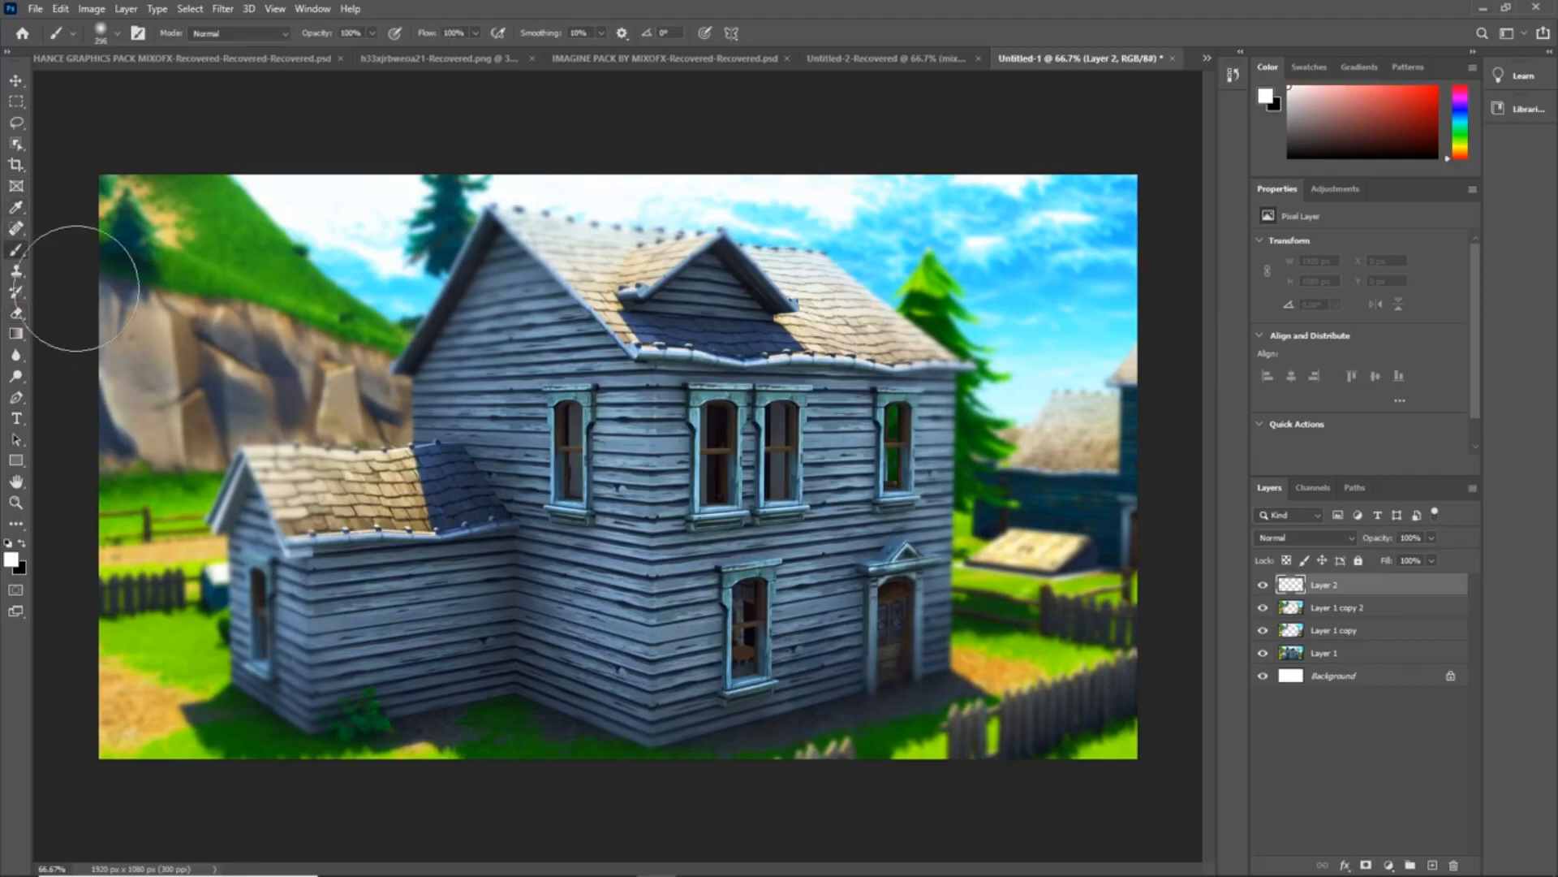
{"action": "left_click", "coordinate": [118, 34]}
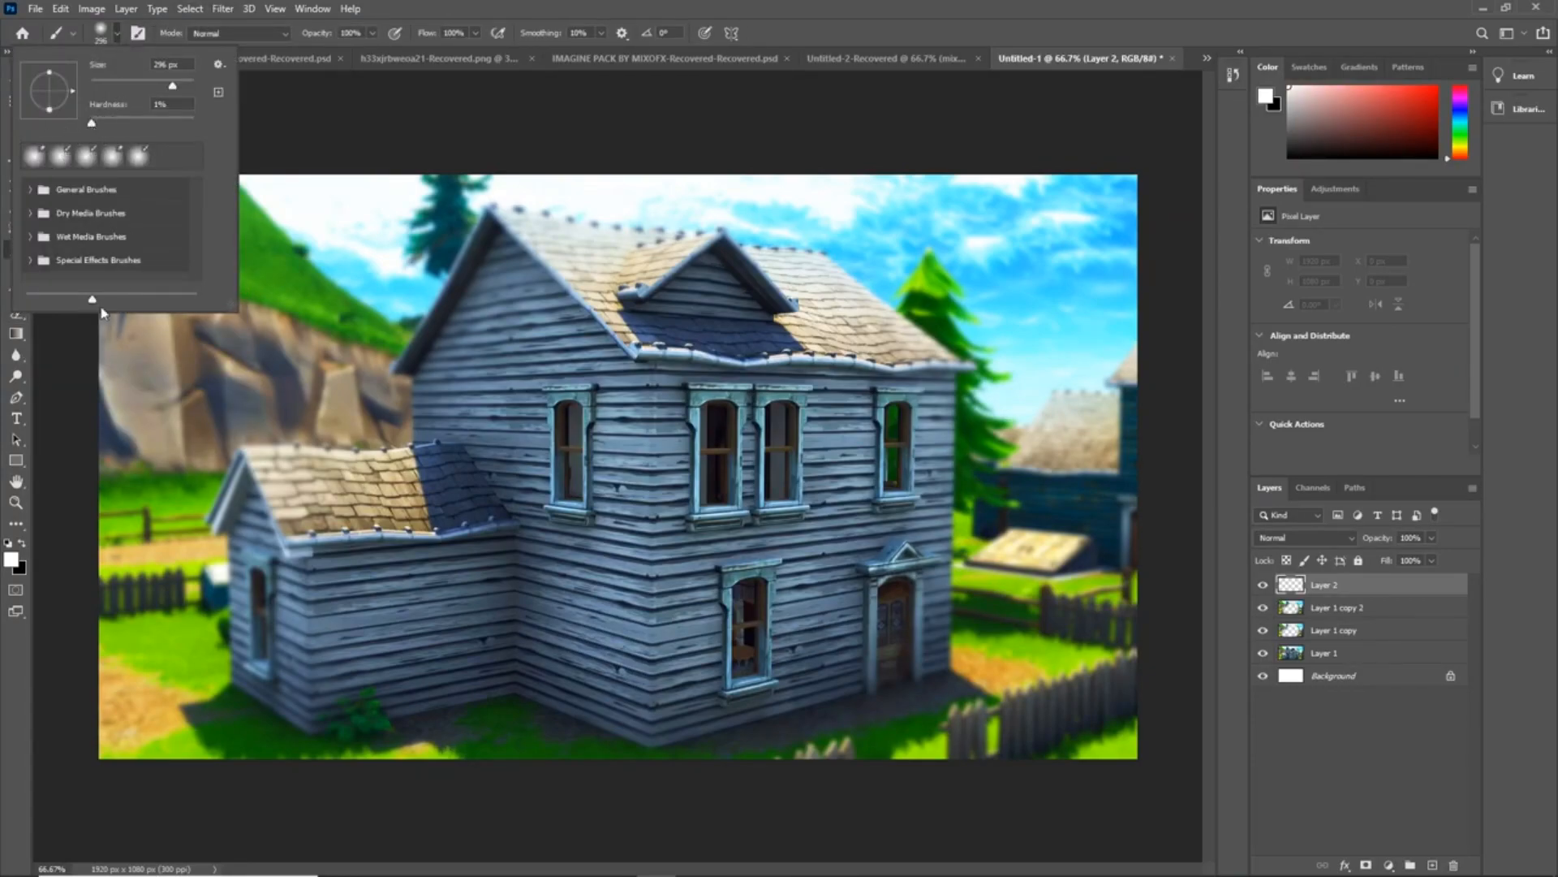
{"action": "left_click", "coordinate": [11, 559]}
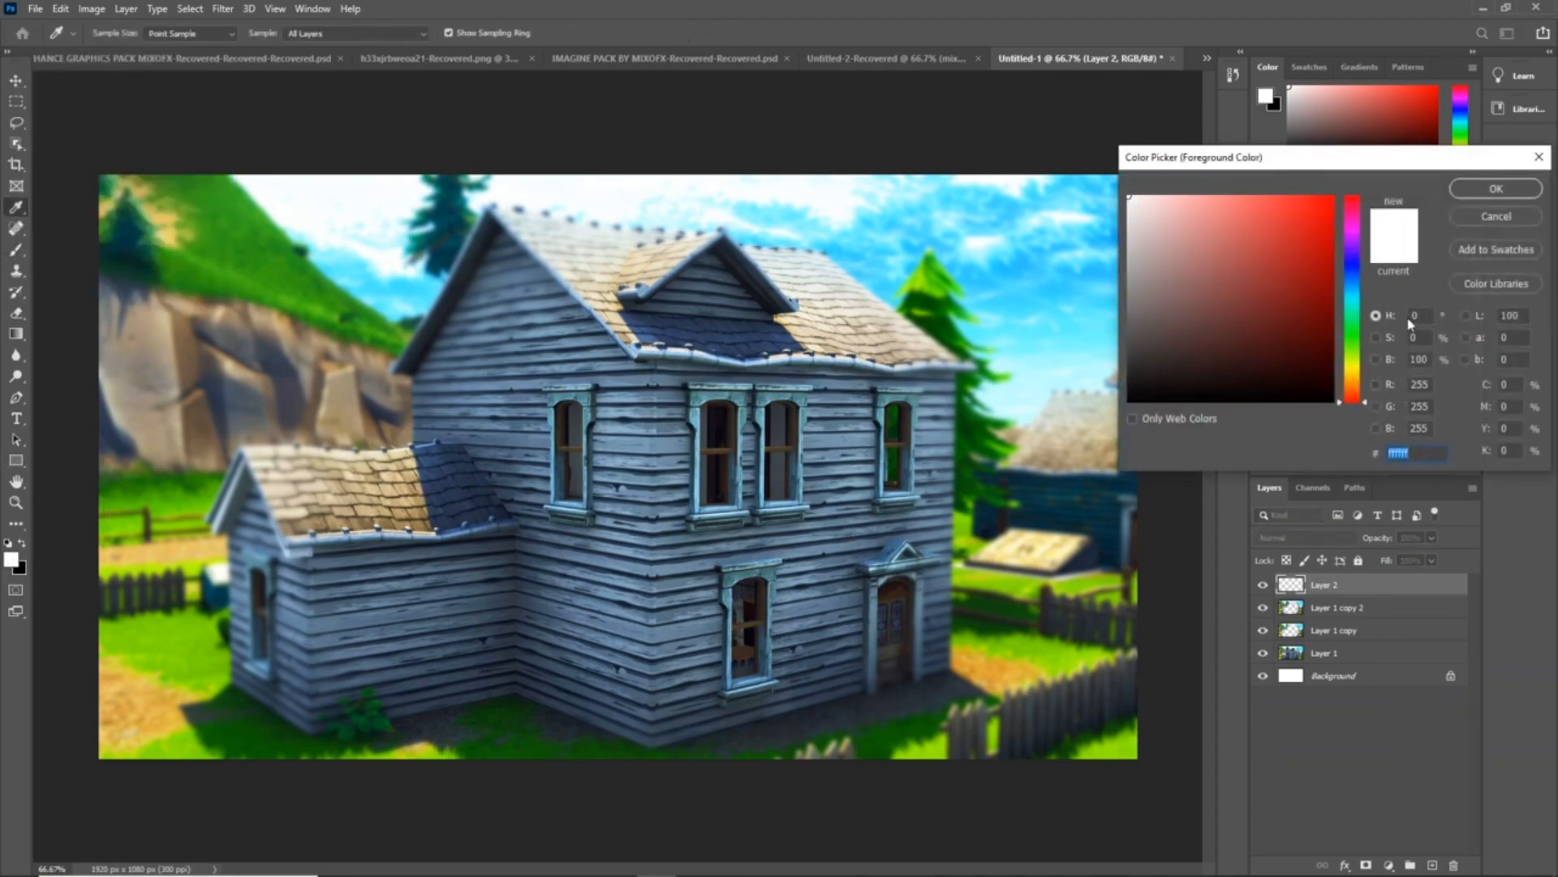
{"action": "left_click_drag", "start_coordinate": [1351, 352], "coordinate": [1347, 305]}
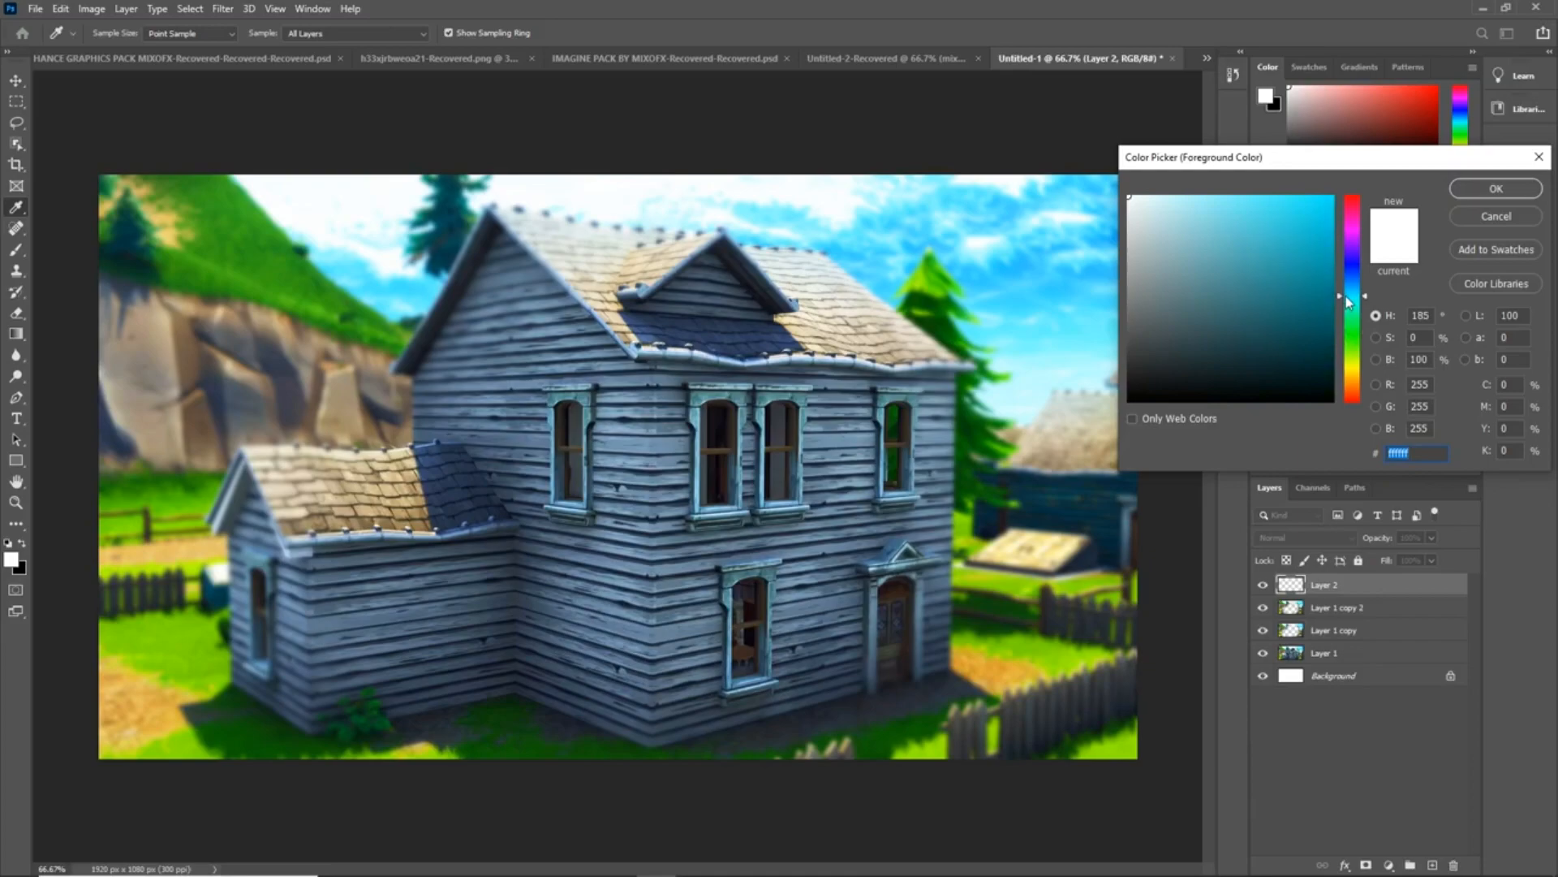
{"action": "left_click", "coordinate": [1496, 188]}
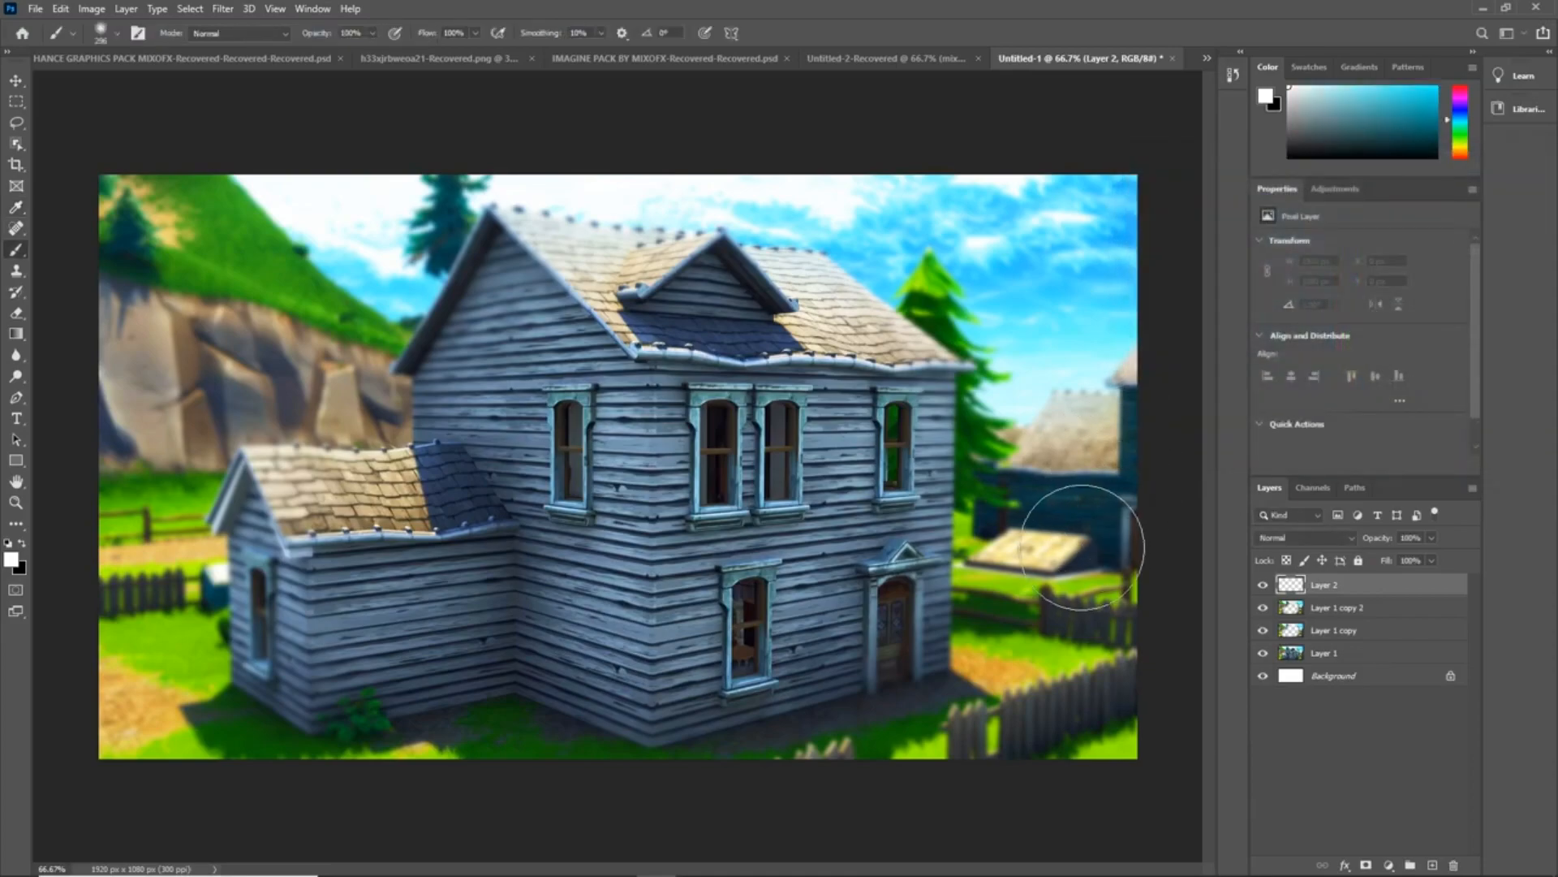
{"action": "mouse_move", "coordinate": [922, 613]}
{"action": "left_mouse_down"}
{"action": "mouse_move", "coordinate": [1029, 609]}
{"action": "mouse_move", "coordinate": [996, 643]}
{"action": "mouse_move", "coordinate": [872, 686]}
{"action": "mouse_move", "coordinate": [933, 527]}
{"action": "left_mouse_up"}
{"action": "key", "text": "ctrl+minus"}
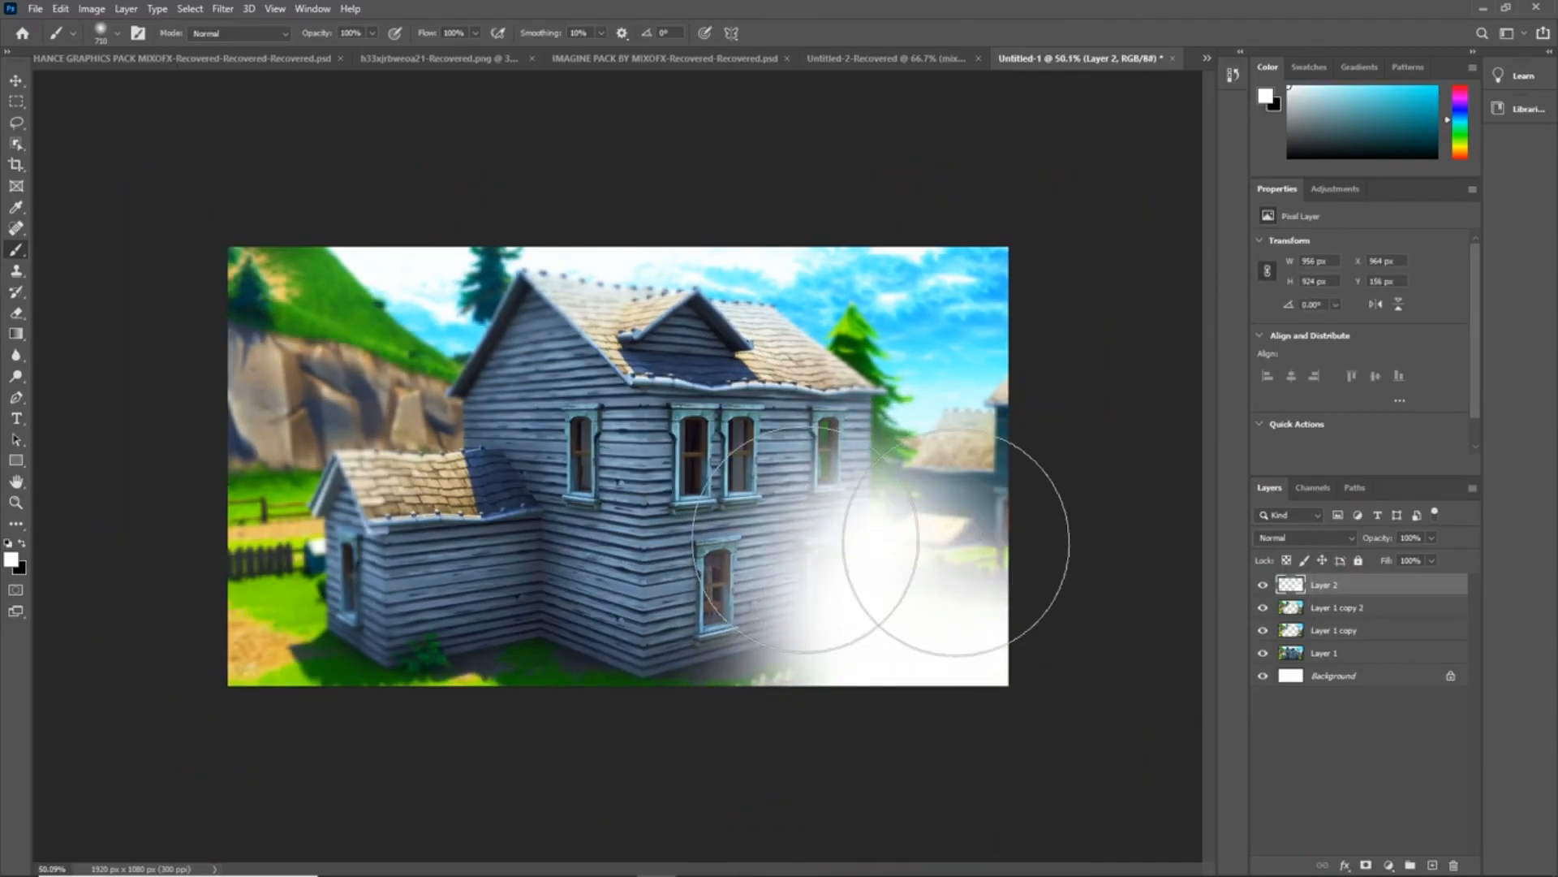
- Set the foreground color to cyan 00eaff
{"action": "left_click", "coordinate": [13, 561]}
{"action": "type", "text": "00eaff"}
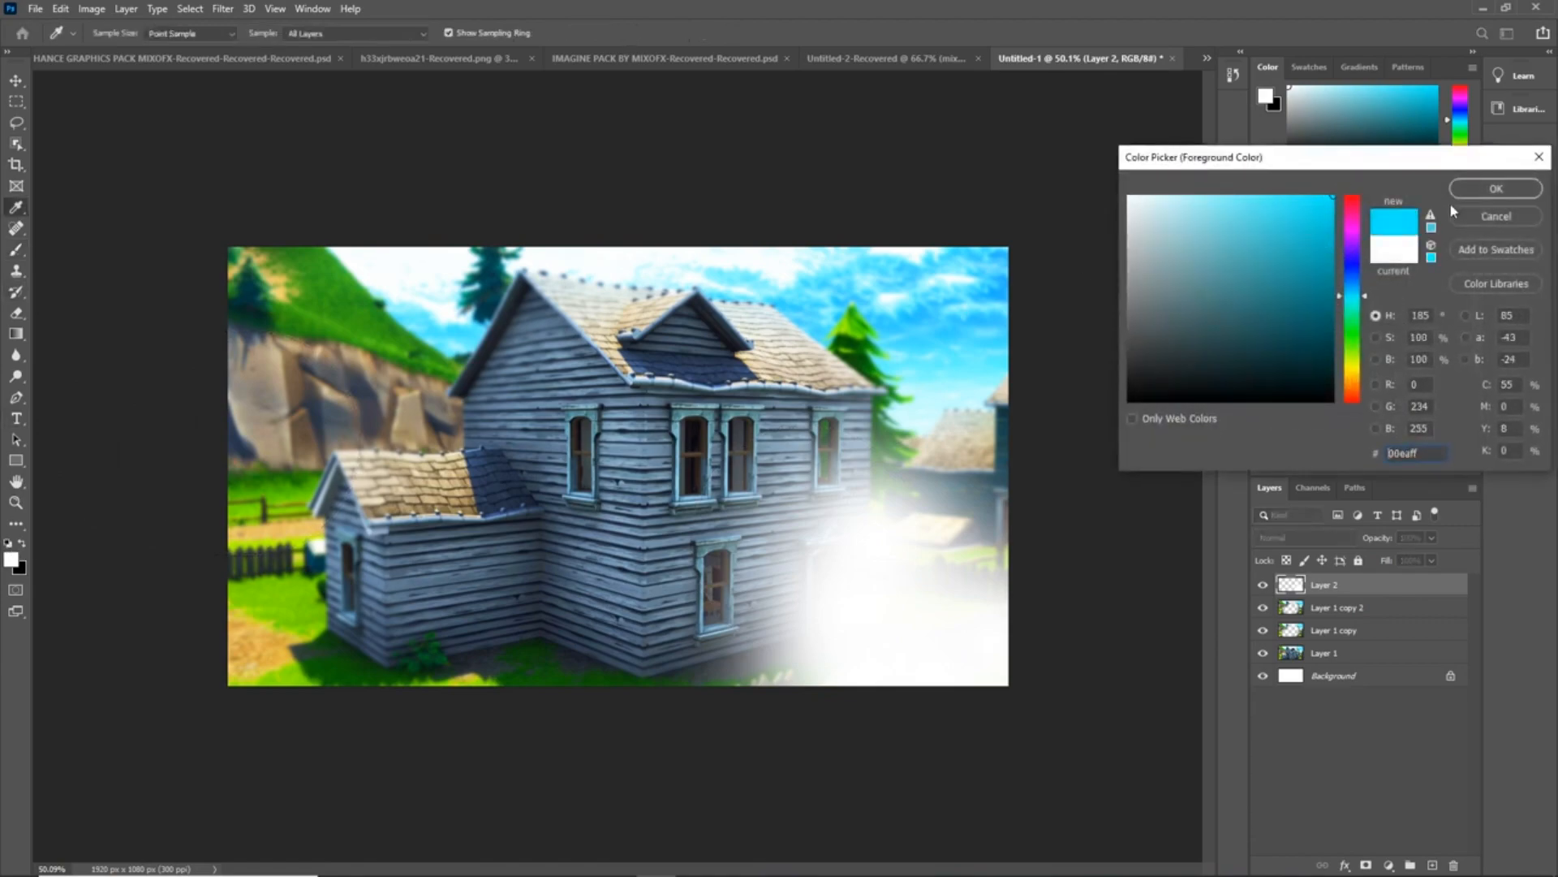
{"action": "left_click", "coordinate": [1496, 188]}
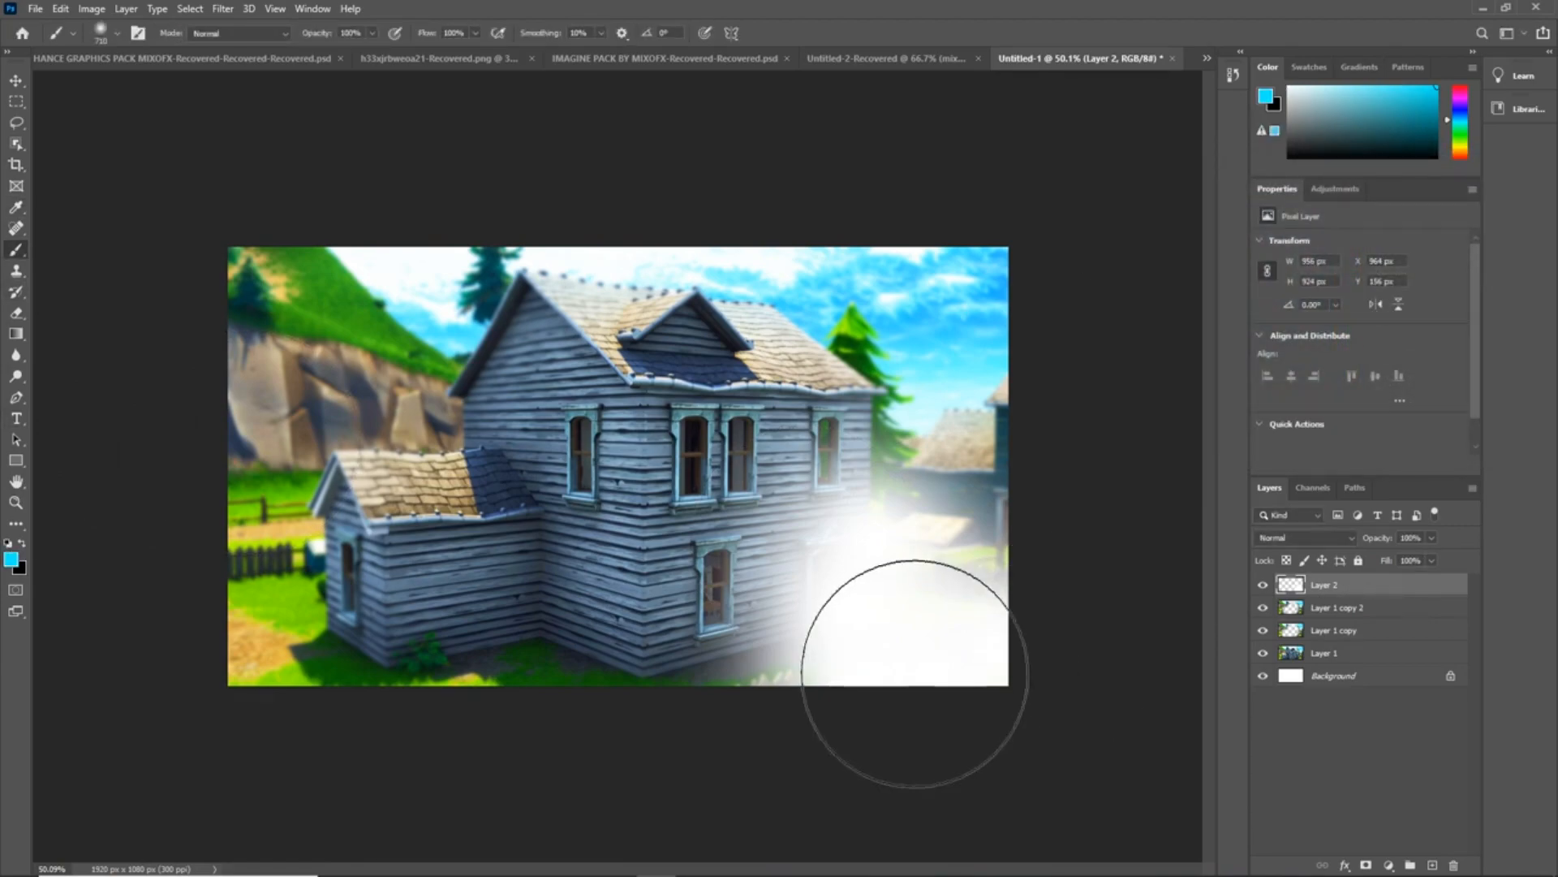
- Delete the white-painted Layer 2
{"action": "right_click", "coordinate": [1373, 586]}
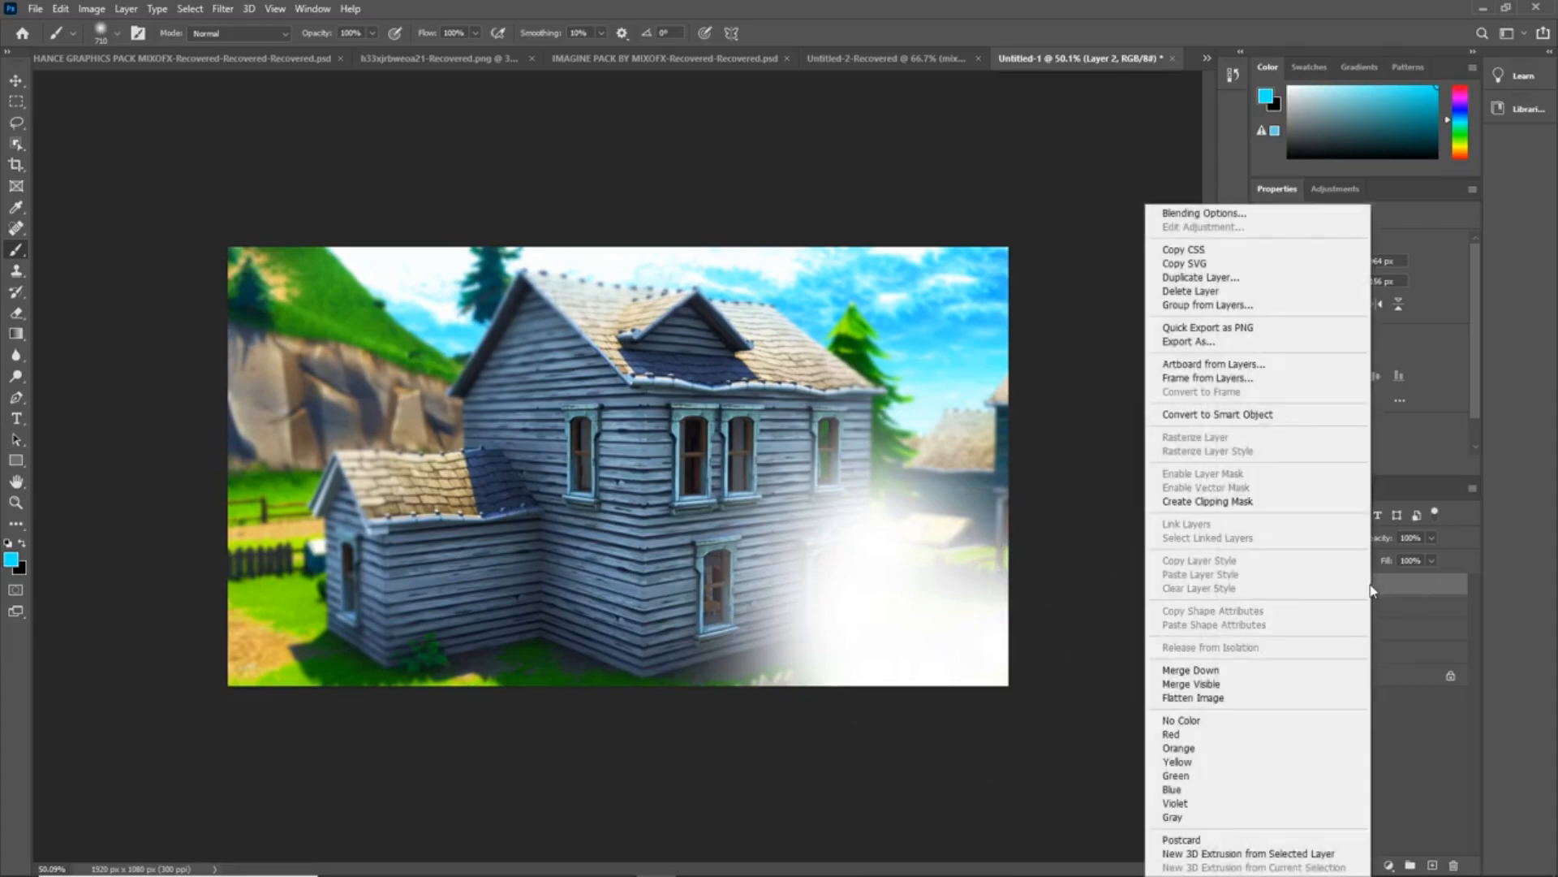
{"action": "left_click", "coordinate": [1190, 291]}
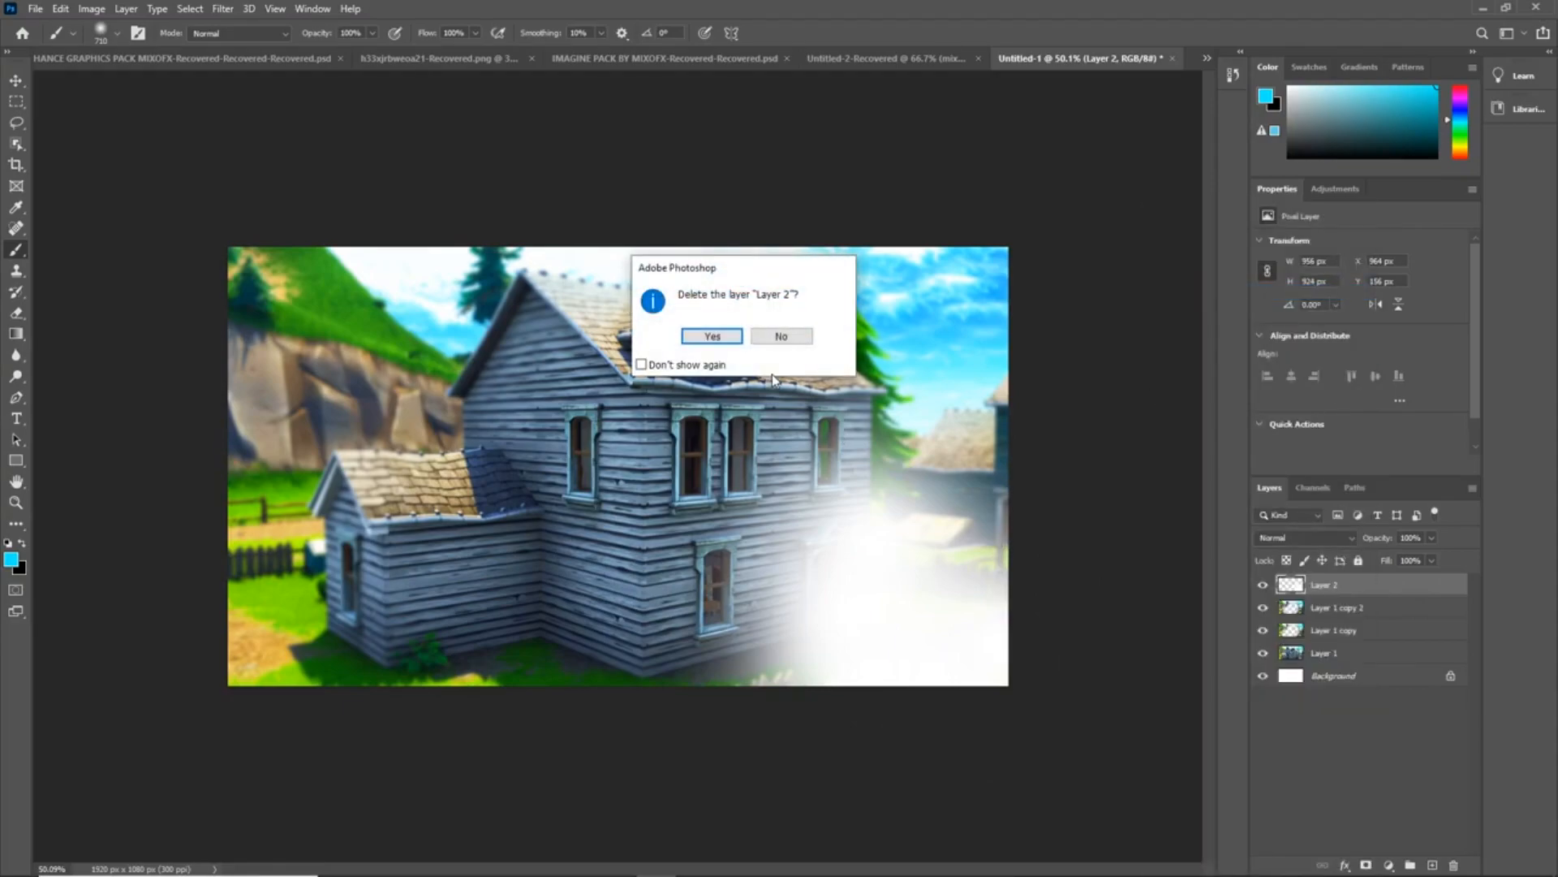
{"action": "left_click", "coordinate": [712, 335]}
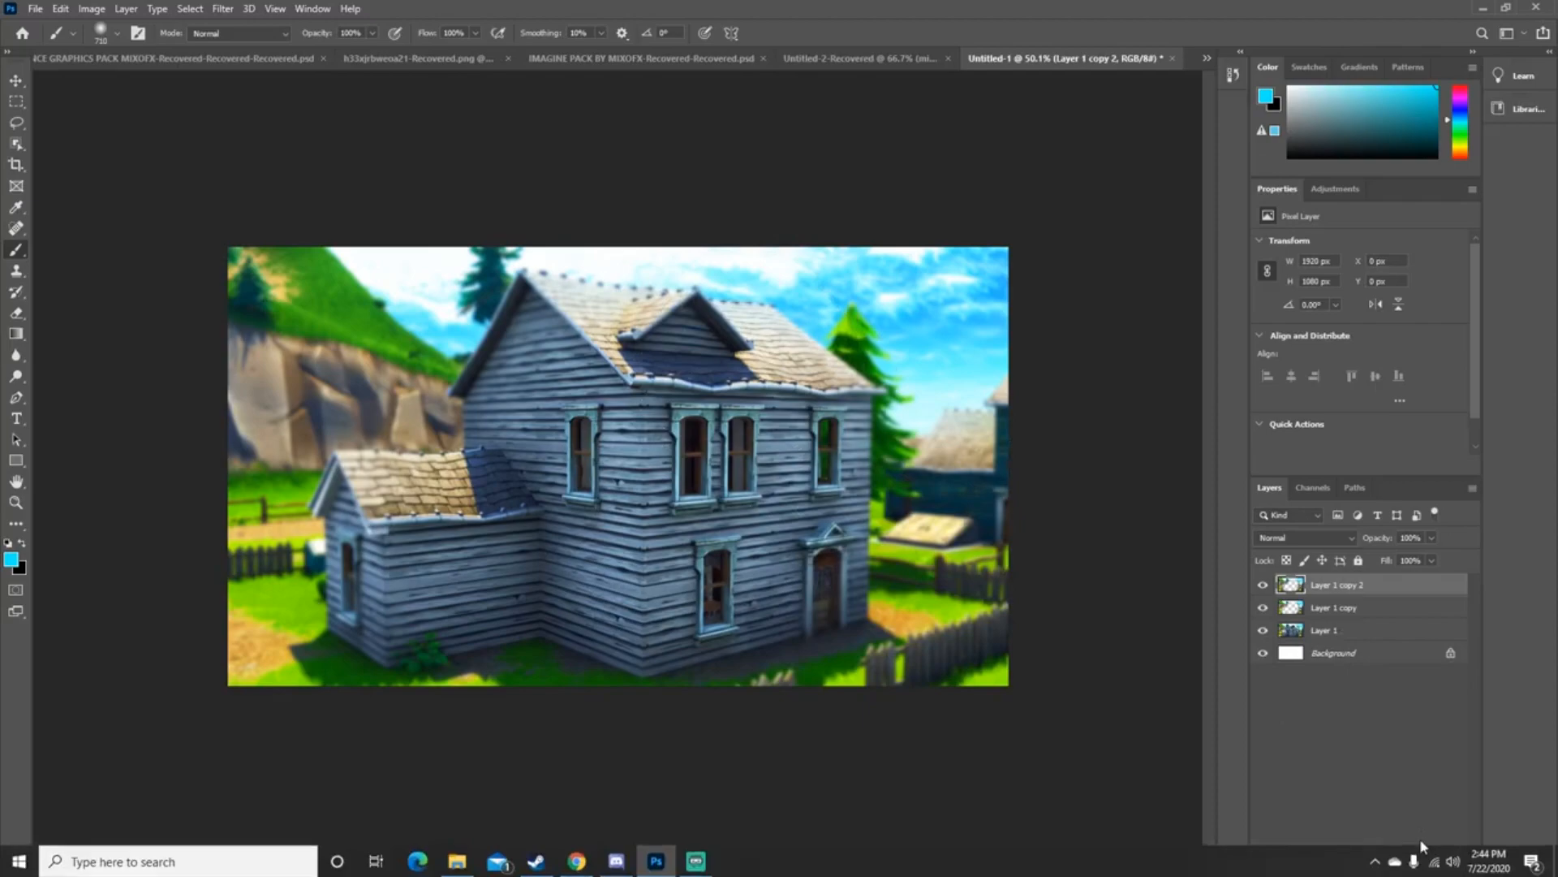
- Add a new layer on top and cover the whole canvas with cyan using the large soft brush
{"action": "left_click", "coordinate": [1432, 866]}
{"action": "mouse_move", "coordinate": [898, 557]}
{"action": "left_mouse_down"}
{"action": "mouse_move", "coordinate": [931, 599]}
{"action": "mouse_move", "coordinate": [851, 526]}
{"action": "mouse_move", "coordinate": [939, 658]}
{"action": "mouse_move", "coordinate": [906, 505]}
{"action": "mouse_move", "coordinate": [756, 632]}
{"action": "mouse_move", "coordinate": [999, 519]}
{"action": "mouse_move", "coordinate": [907, 321]}
{"action": "mouse_move", "coordinate": [634, 524]}
{"action": "mouse_move", "coordinate": [829, 369]}
{"action": "mouse_move", "coordinate": [582, 271]}
{"action": "mouse_move", "coordinate": [510, 570]}
{"action": "mouse_move", "coordinate": [511, 258]}
{"action": "mouse_move", "coordinate": [302, 419]}
{"action": "mouse_move", "coordinate": [432, 408]}
{"action": "mouse_move", "coordinate": [340, 253]}
{"action": "mouse_move", "coordinate": [229, 620]}
{"action": "mouse_move", "coordinate": [462, 627]}
{"action": "mouse_move", "coordinate": [588, 539]}
{"action": "mouse_move", "coordinate": [485, 642]}
{"action": "left_mouse_up"}
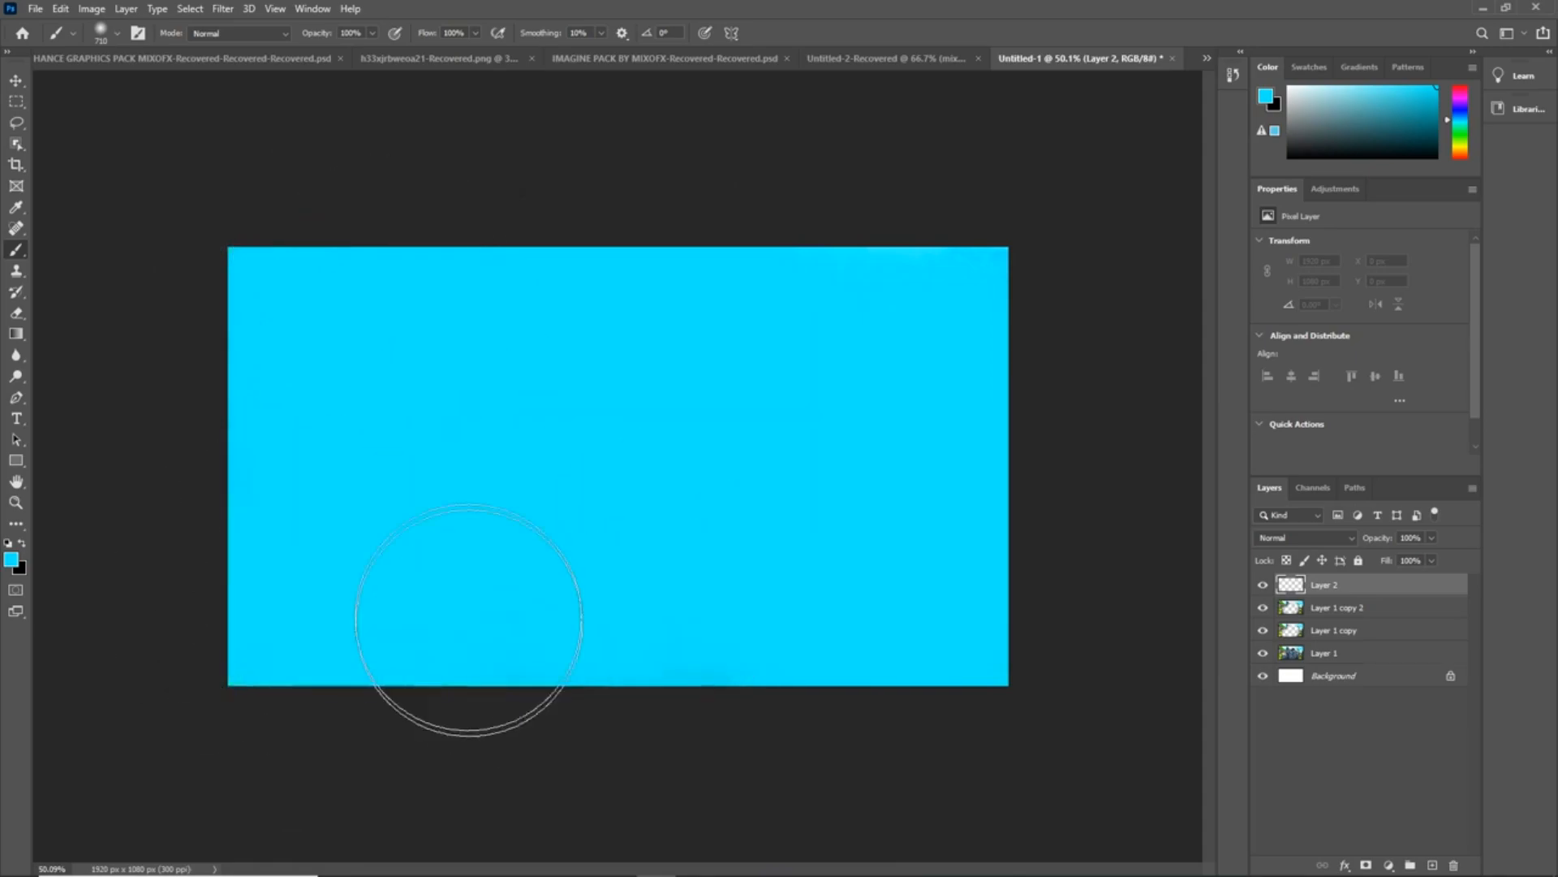
{"action": "left_click_drag", "start_coordinate": [899, 503], "coordinate": [939, 599]}
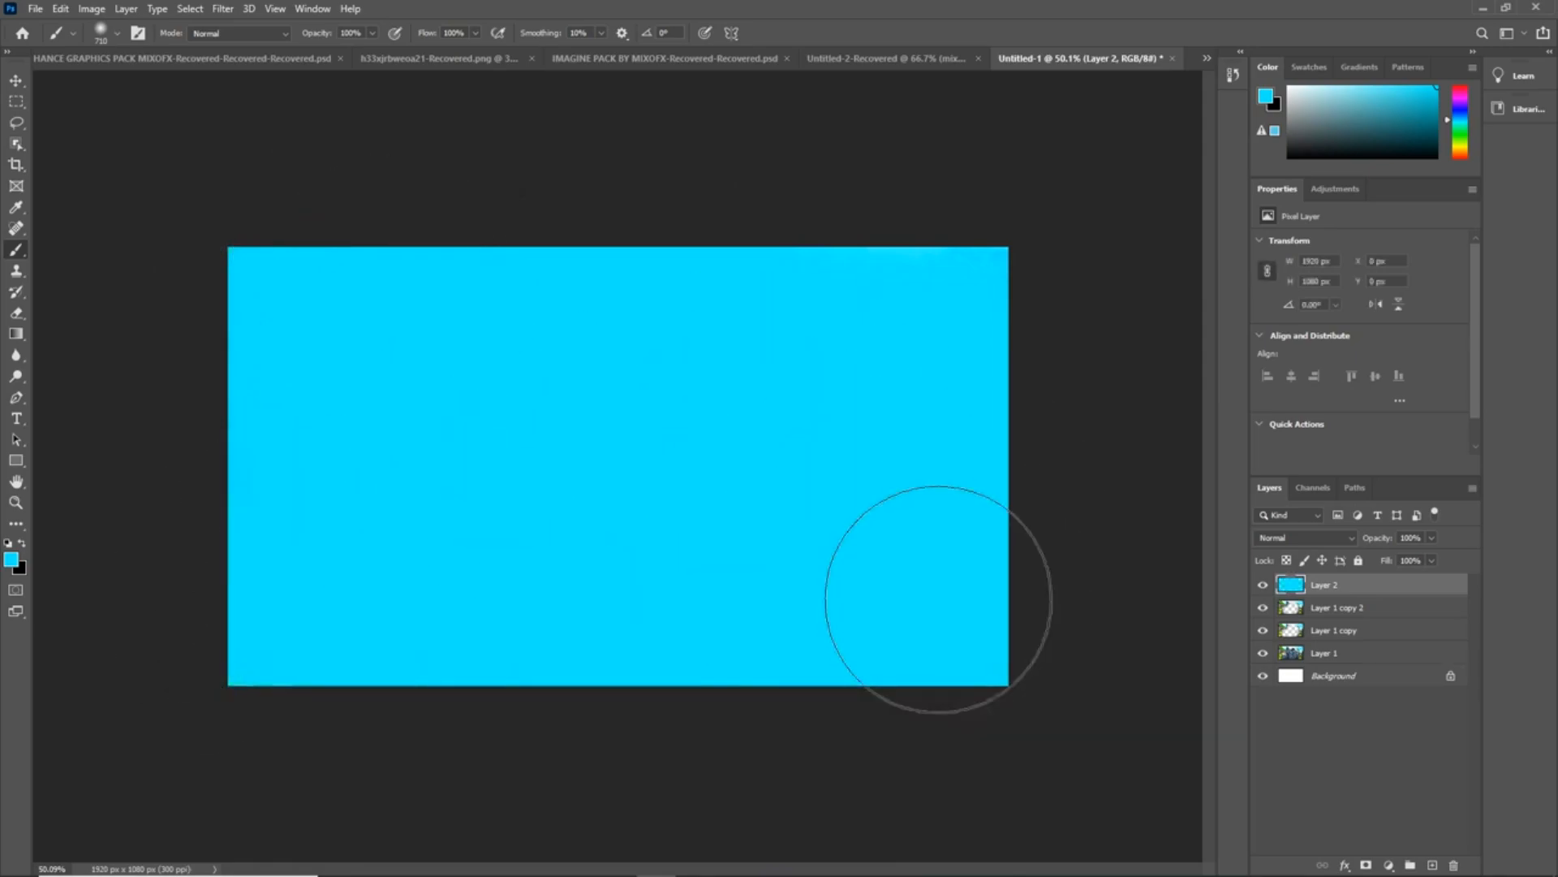
- Set the foreground color to green 06ff00 and paint the lower-right half of the cyan layer along a diagonal
{"action": "left_click", "coordinate": [10, 563]}
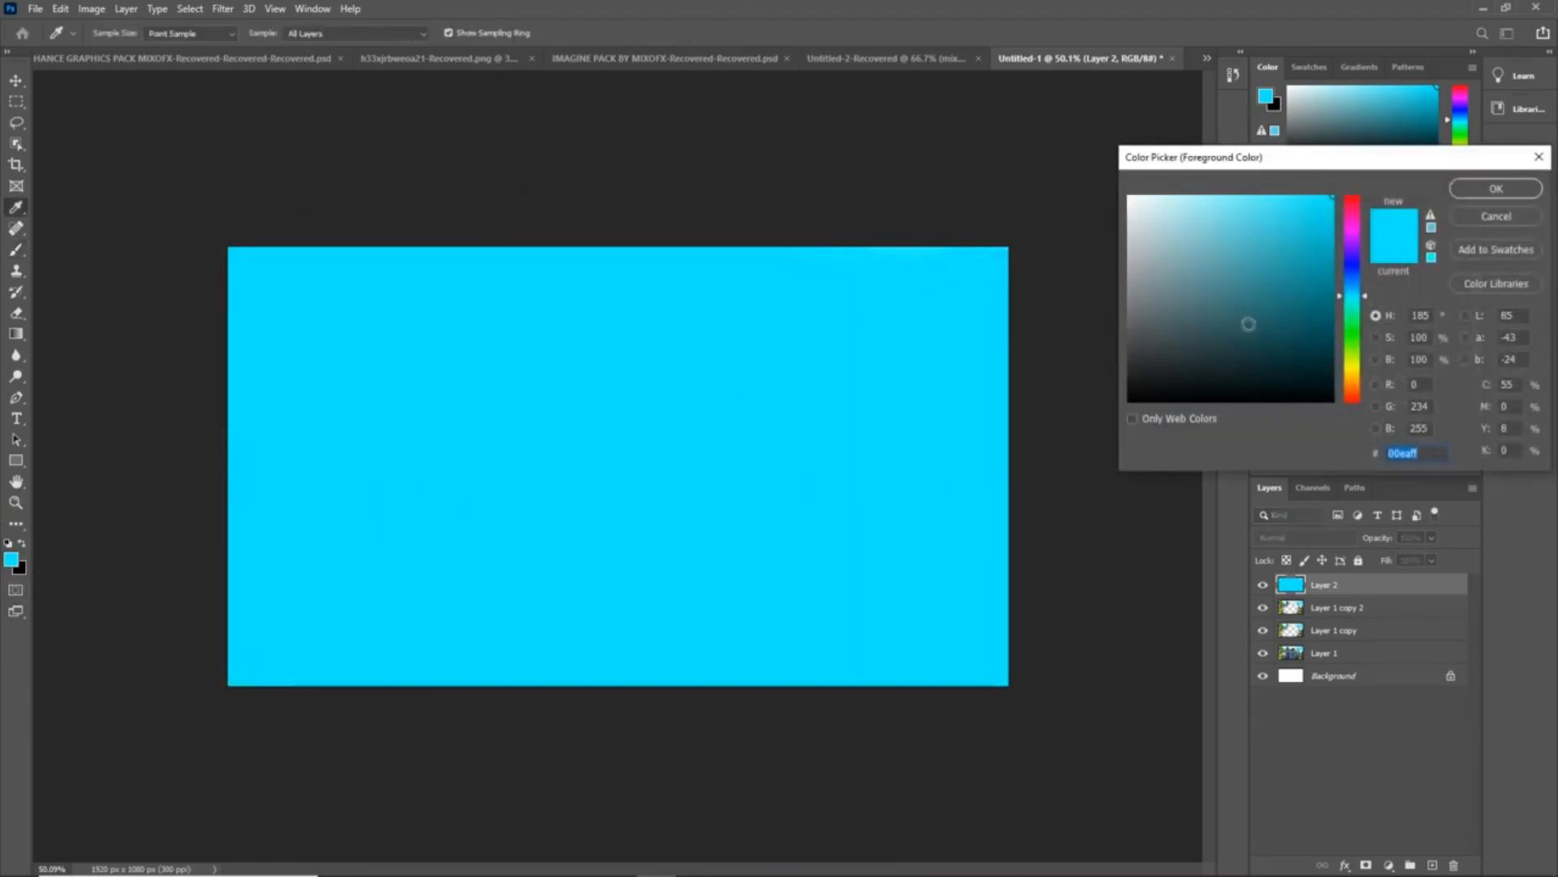
{"action": "left_click", "coordinate": [1351, 334]}
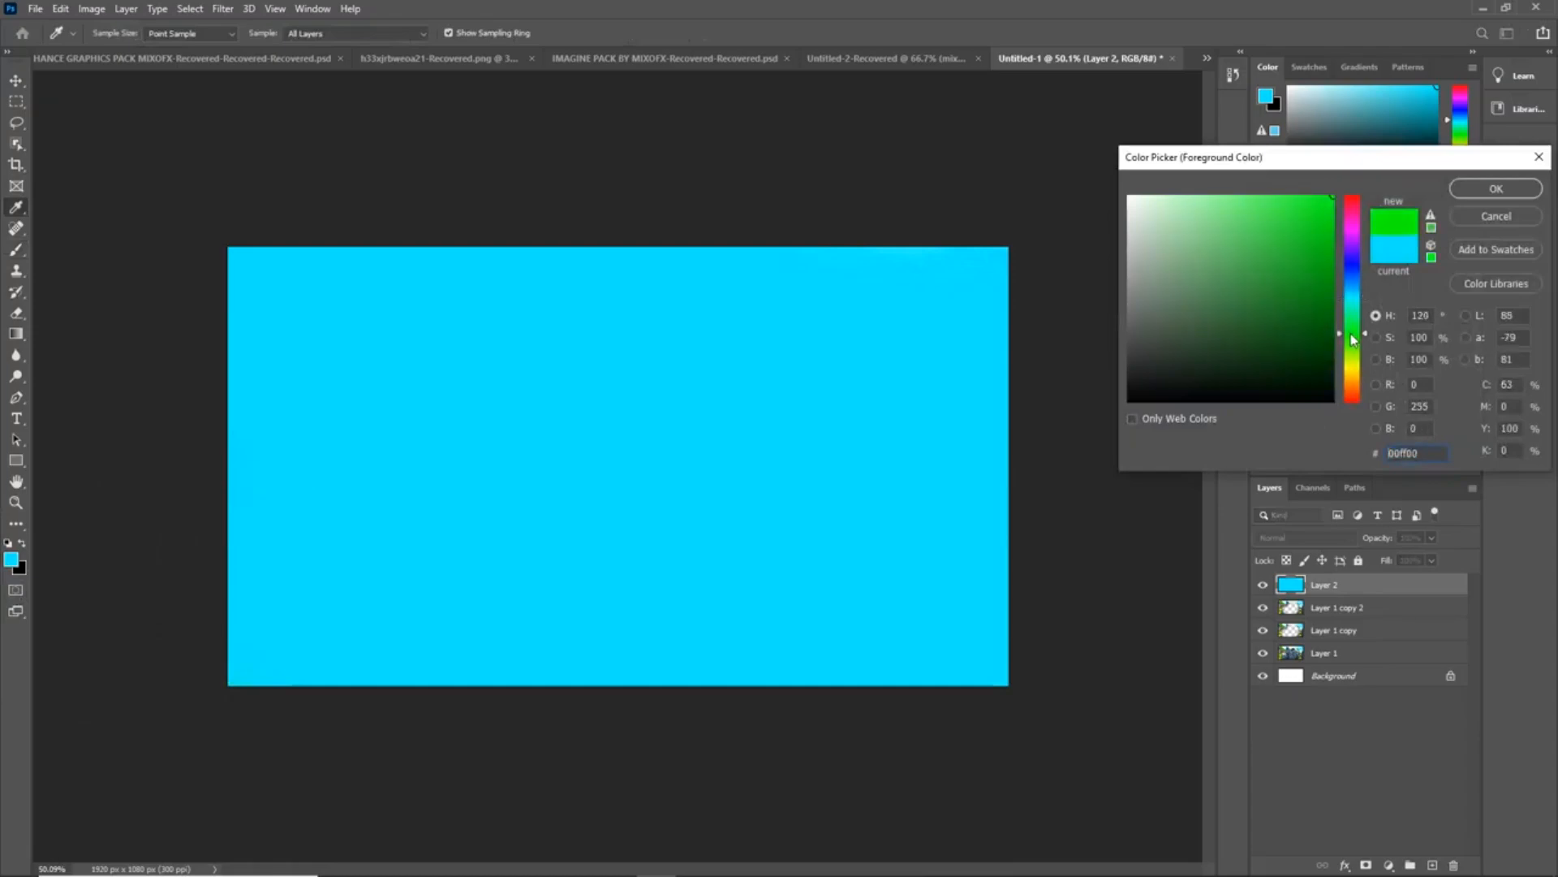
{"action": "left_click", "coordinate": [1482, 190]}
{"action": "key", "text": "b"}
{"action": "mouse_move", "coordinate": [1033, 441]}
{"action": "left_mouse_down"}
{"action": "mouse_move", "coordinate": [876, 685]}
{"action": "mouse_move", "coordinate": [718, 706]}
{"action": "mouse_move", "coordinate": [764, 632]}
{"action": "mouse_move", "coordinate": [942, 464]}
{"action": "mouse_move", "coordinate": [1059, 278]}
{"action": "mouse_move", "coordinate": [800, 574]}
{"action": "mouse_move", "coordinate": [522, 852]}
{"action": "left_mouse_up"}
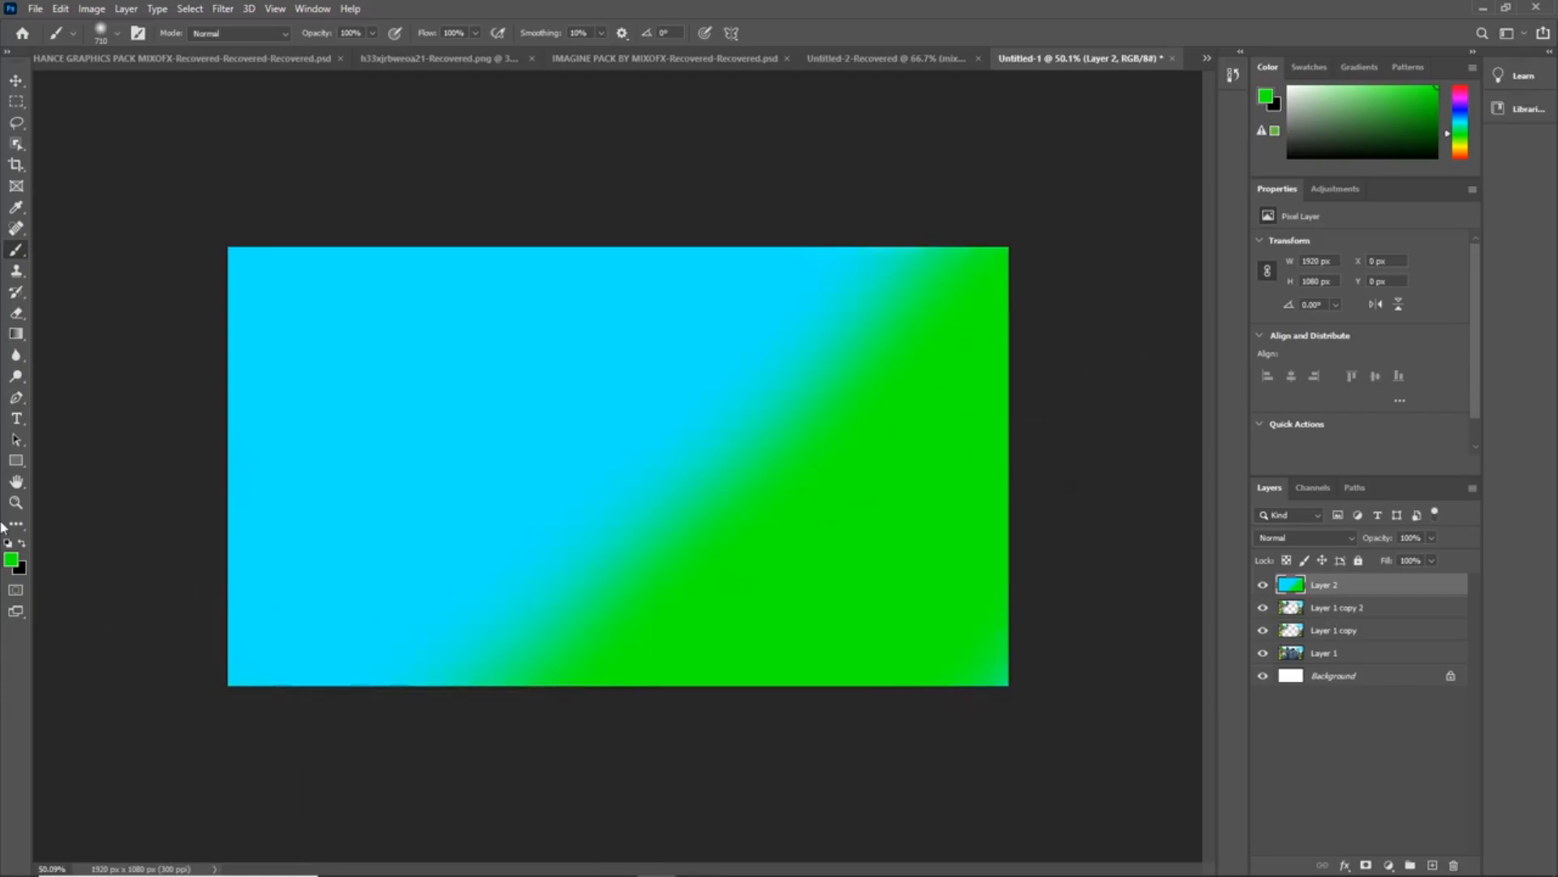
- Switch the foreground color to bright blue and paint a broad diagonal band between the cyan and green areas
{"action": "left_click", "coordinate": [12, 560]}
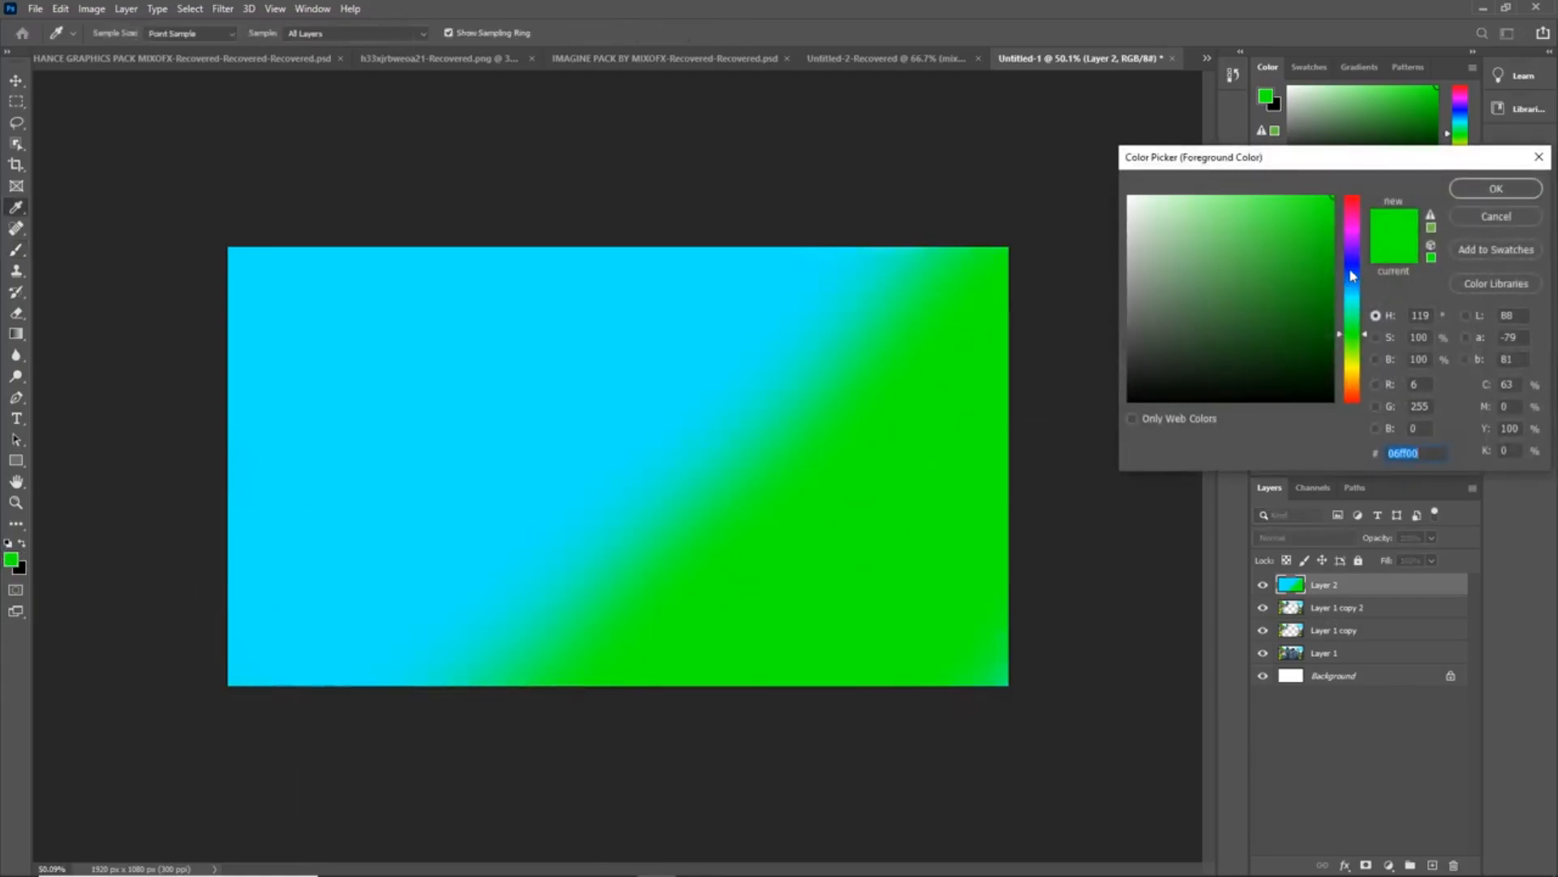
{"action": "left_click", "coordinate": [1353, 270]}
{"action": "left_click", "coordinate": [1516, 192]}
{"action": "mouse_move", "coordinate": [644, 529]}
{"action": "left_mouse_down"}
{"action": "mouse_move", "coordinate": [403, 665]}
{"action": "mouse_move", "coordinate": [662, 492]}
{"action": "mouse_move", "coordinate": [845, 301]}
{"action": "mouse_move", "coordinate": [741, 414]}
{"action": "mouse_move", "coordinate": [791, 320]}
{"action": "mouse_move", "coordinate": [751, 379]}
{"action": "mouse_move", "coordinate": [181, 696]}
{"action": "left_mouse_up"}
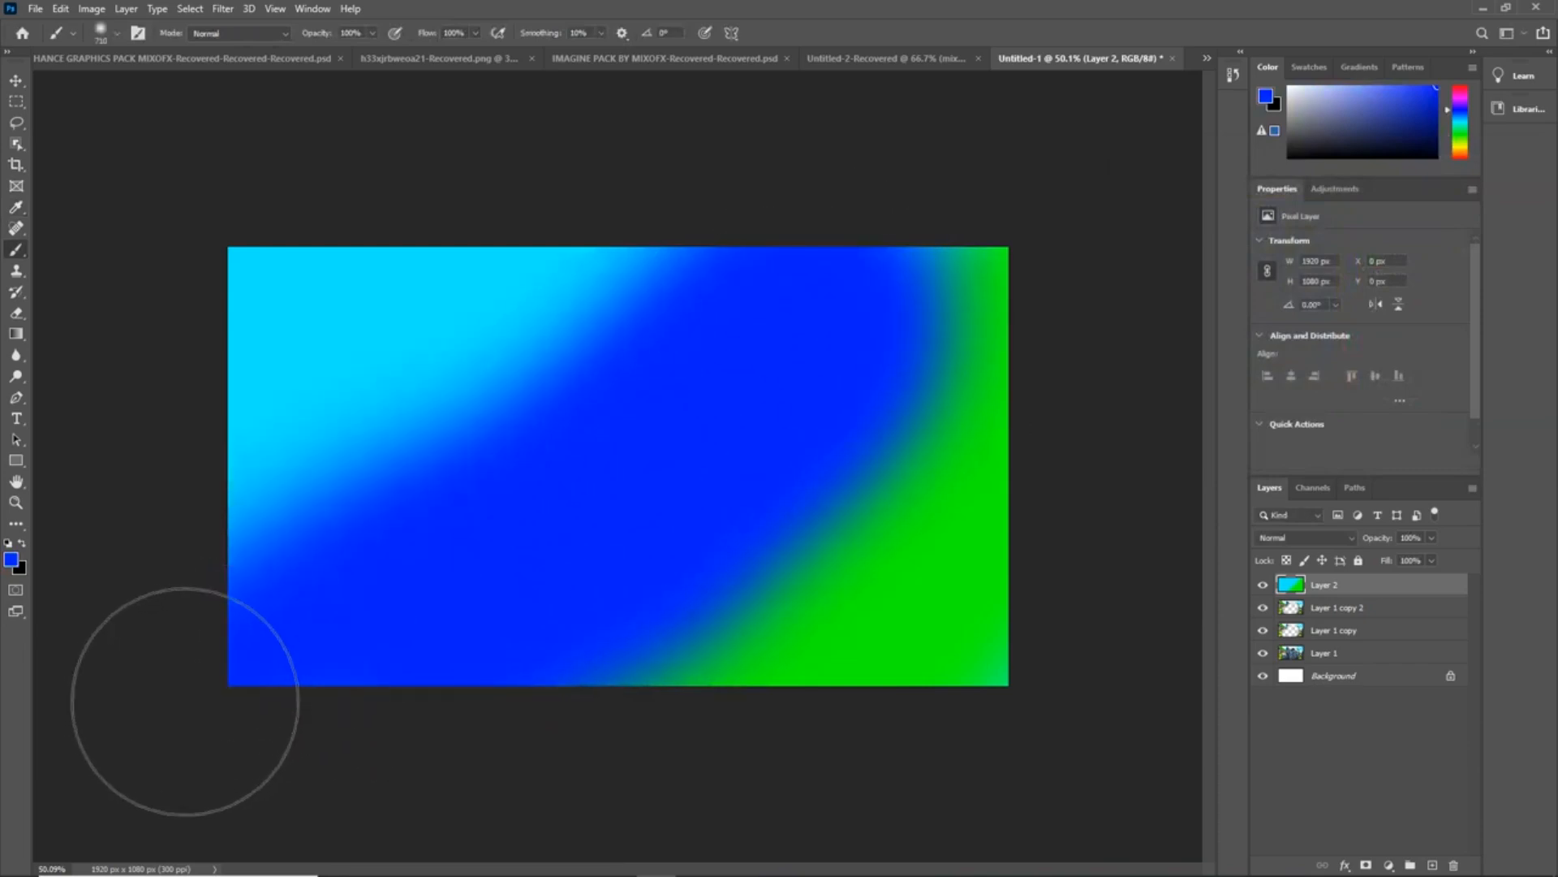
- Set the foreground color to yellow fffc00 and paint over the remaining cyan in the canvas's upper-left area
{"action": "left_click", "coordinate": [13, 560]}
{"action": "left_click", "coordinate": [1351, 375]}
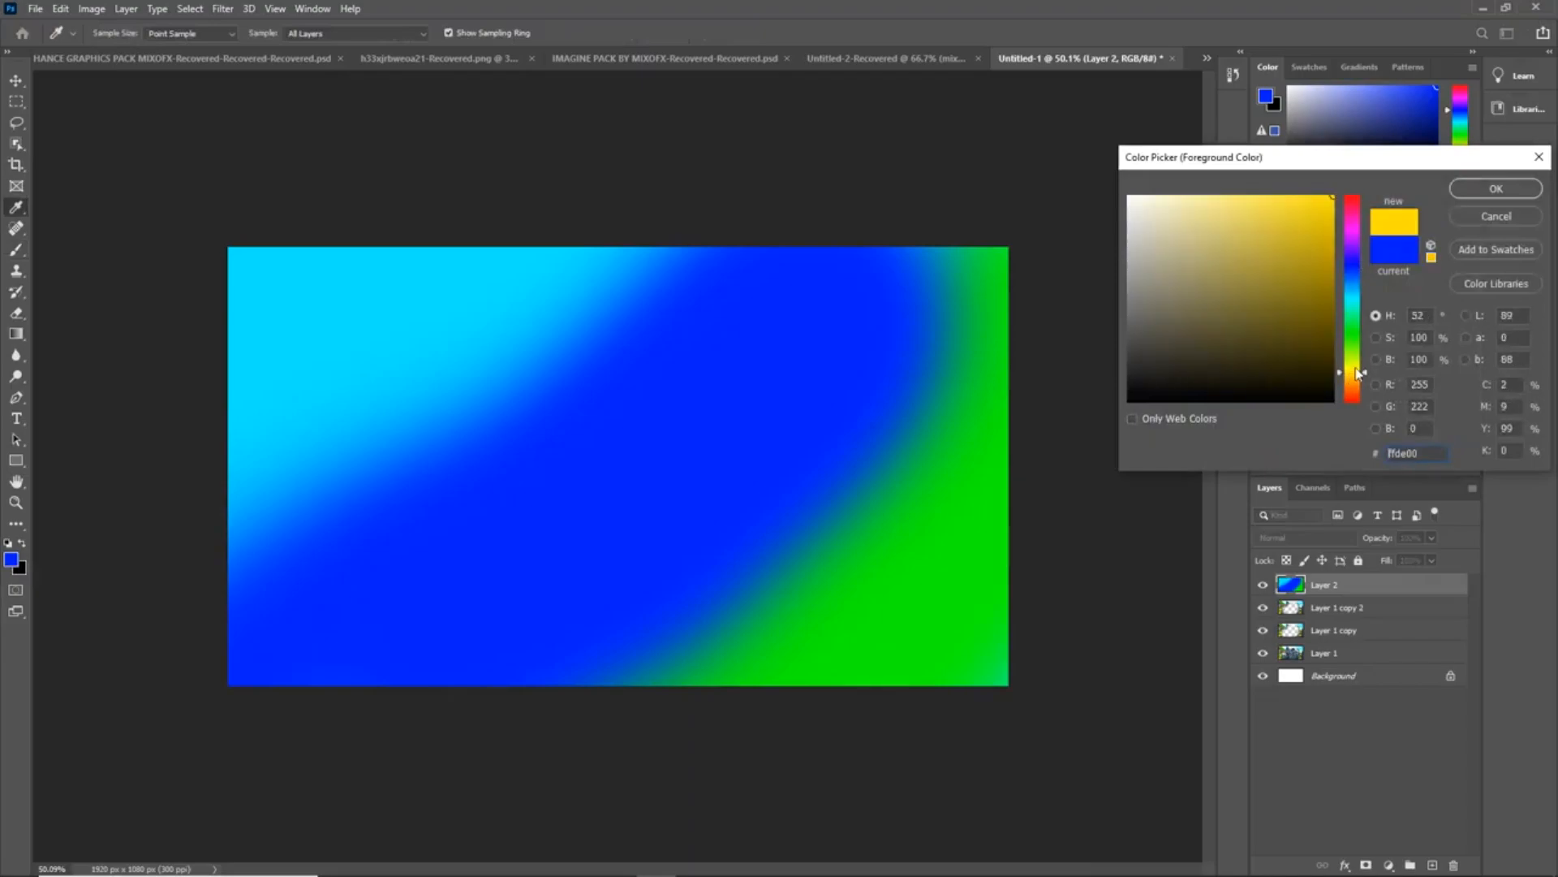
{"action": "left_click_drag", "start_coordinate": [1341, 378], "coordinate": [1343, 373]}
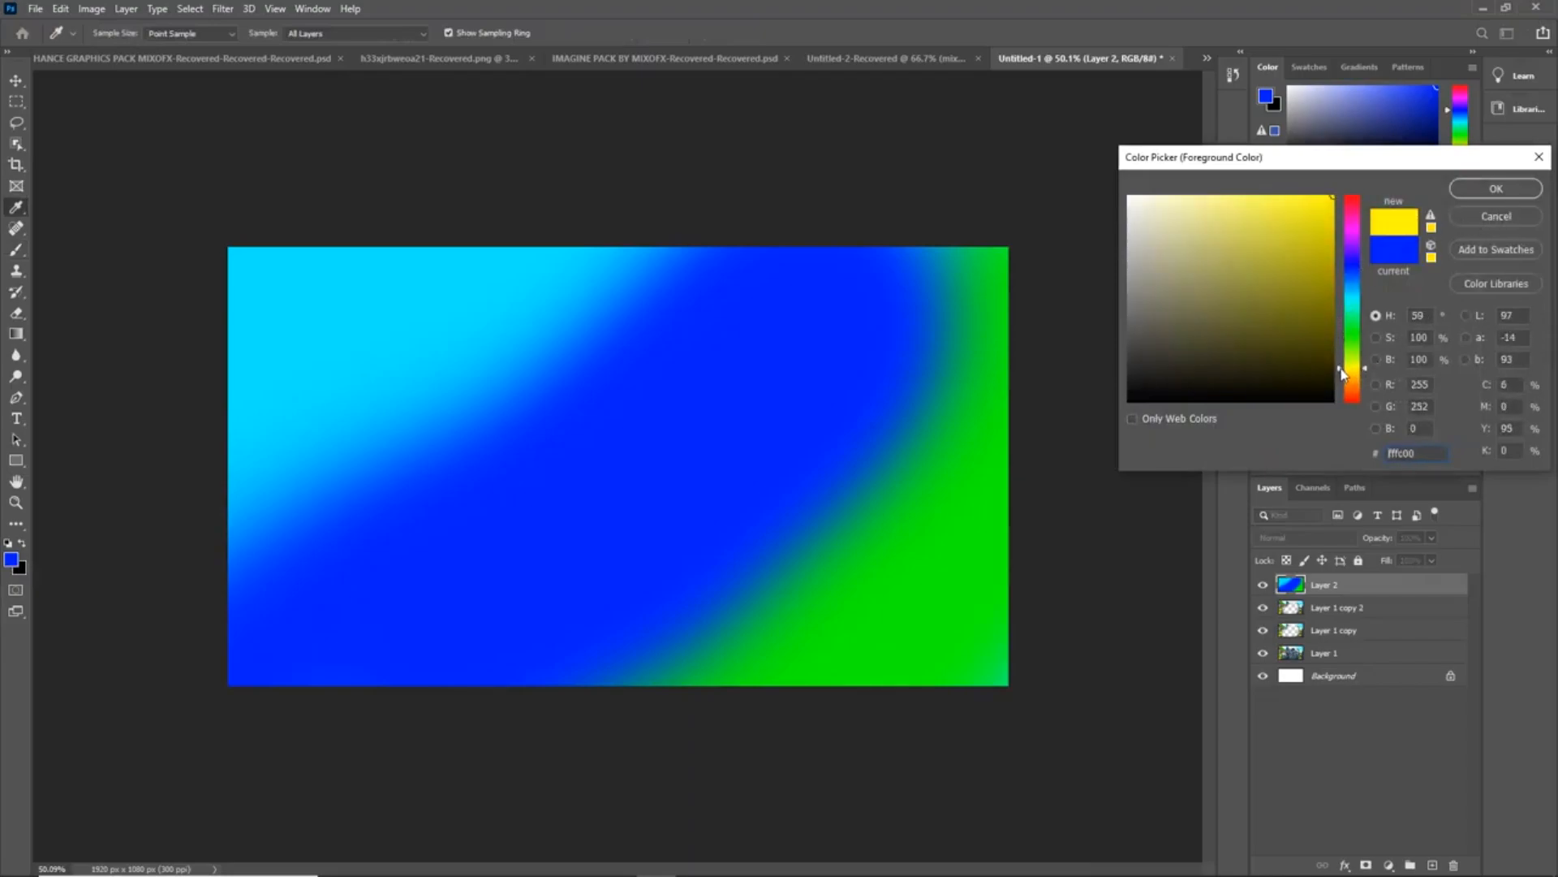
{"action": "left_click", "coordinate": [1496, 188]}
{"action": "mouse_move", "coordinate": [665, 224]}
{"action": "left_mouse_down"}
{"action": "mouse_move", "coordinate": [613, 236]}
{"action": "mouse_move", "coordinate": [194, 459]}
{"action": "mouse_move", "coordinate": [247, 313]}
{"action": "mouse_move", "coordinate": [299, 319]}
{"action": "left_mouse_up"}
{"action": "left_click_drag", "start_coordinate": [278, 514], "coordinate": [574, 279]}
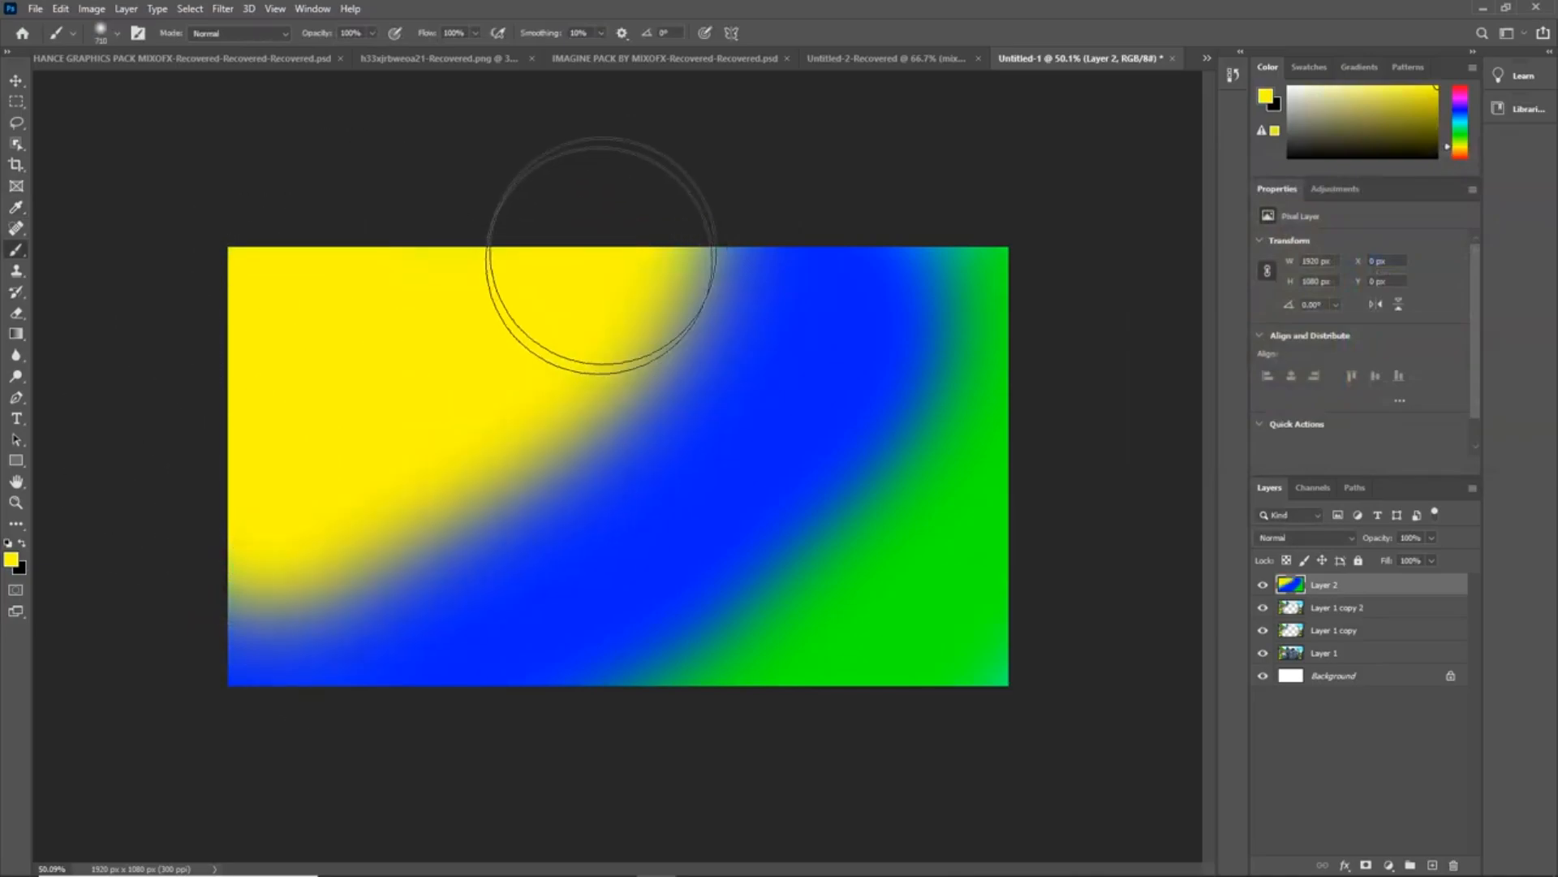
- Switch the foreground color to bright green and paint the upper-left corner plus a broad band across the canvas's middle
{"action": "left_click", "coordinate": [11, 559]}
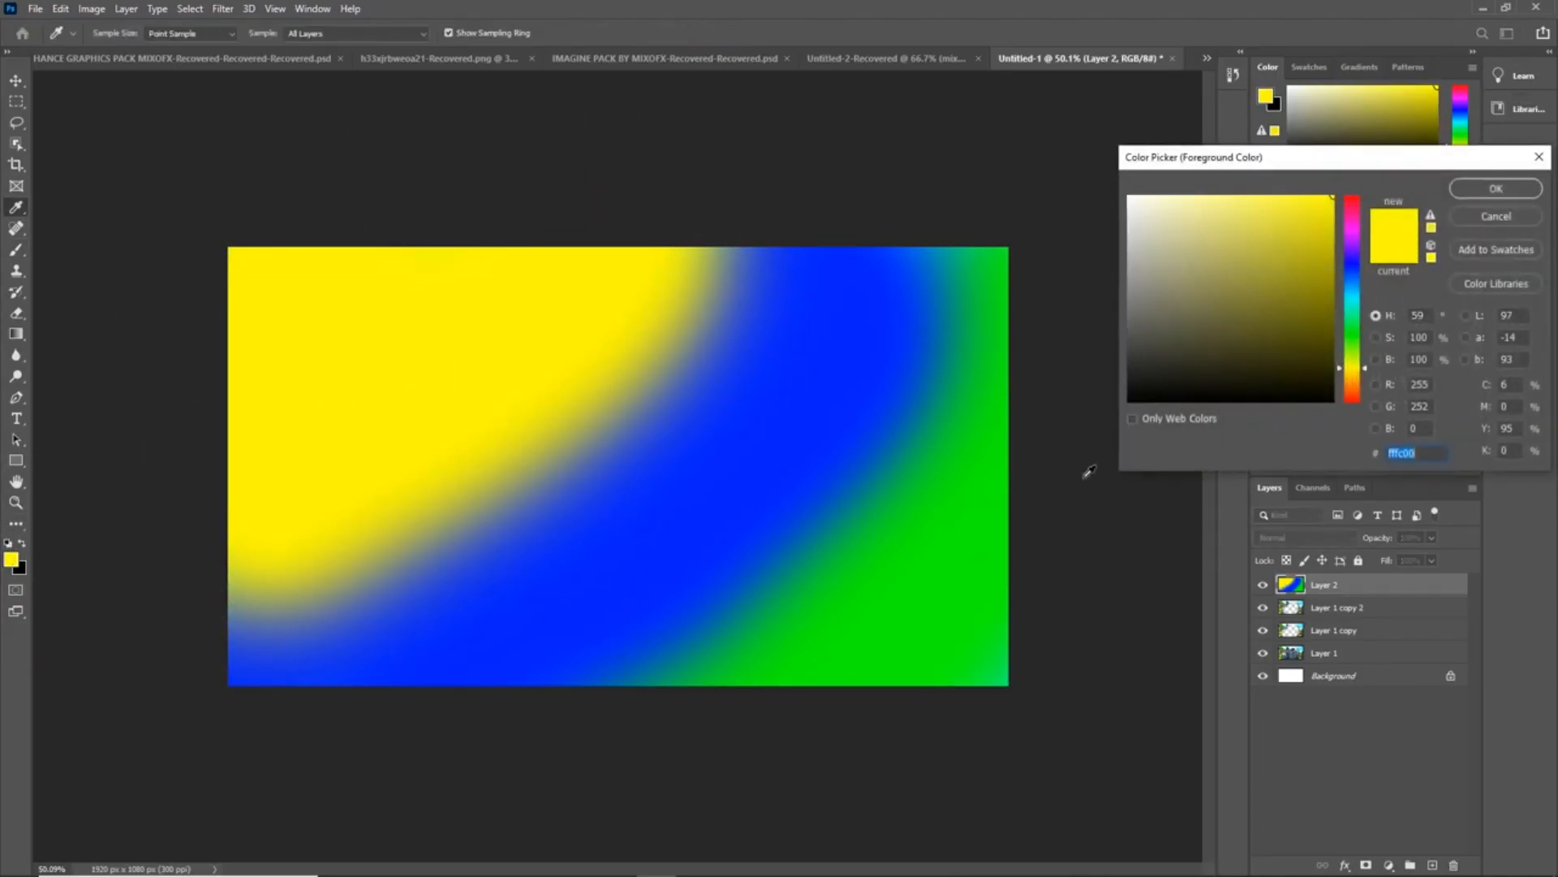
{"action": "left_click_drag", "start_coordinate": [1348, 357], "coordinate": [1347, 337]}
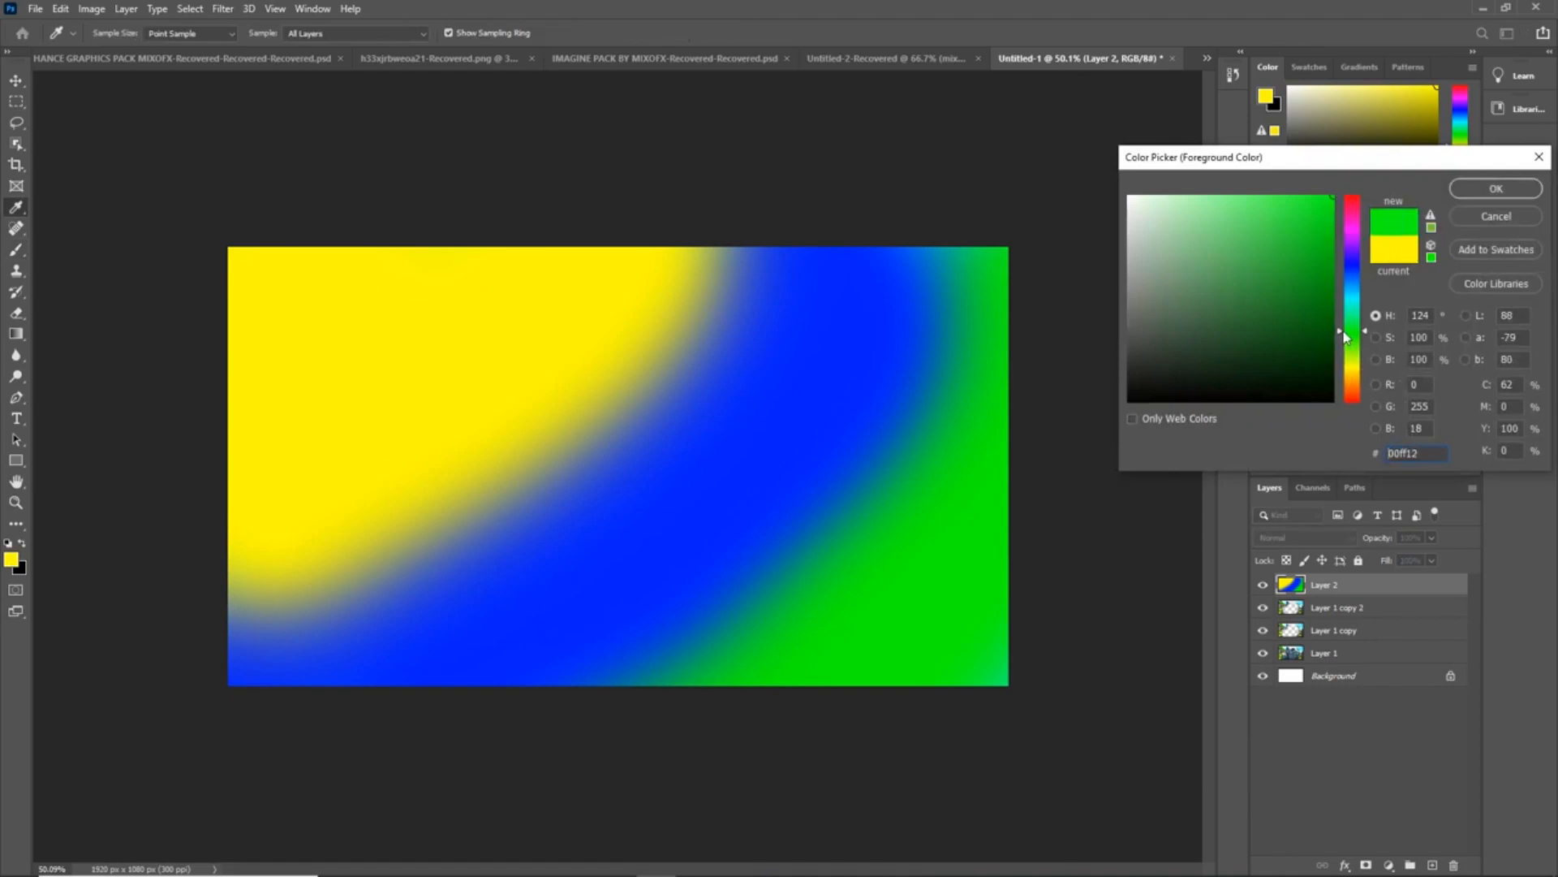
{"action": "left_click", "coordinate": [1466, 191]}
{"action": "left_click_drag", "start_coordinate": [271, 375], "coordinate": [470, 202]}
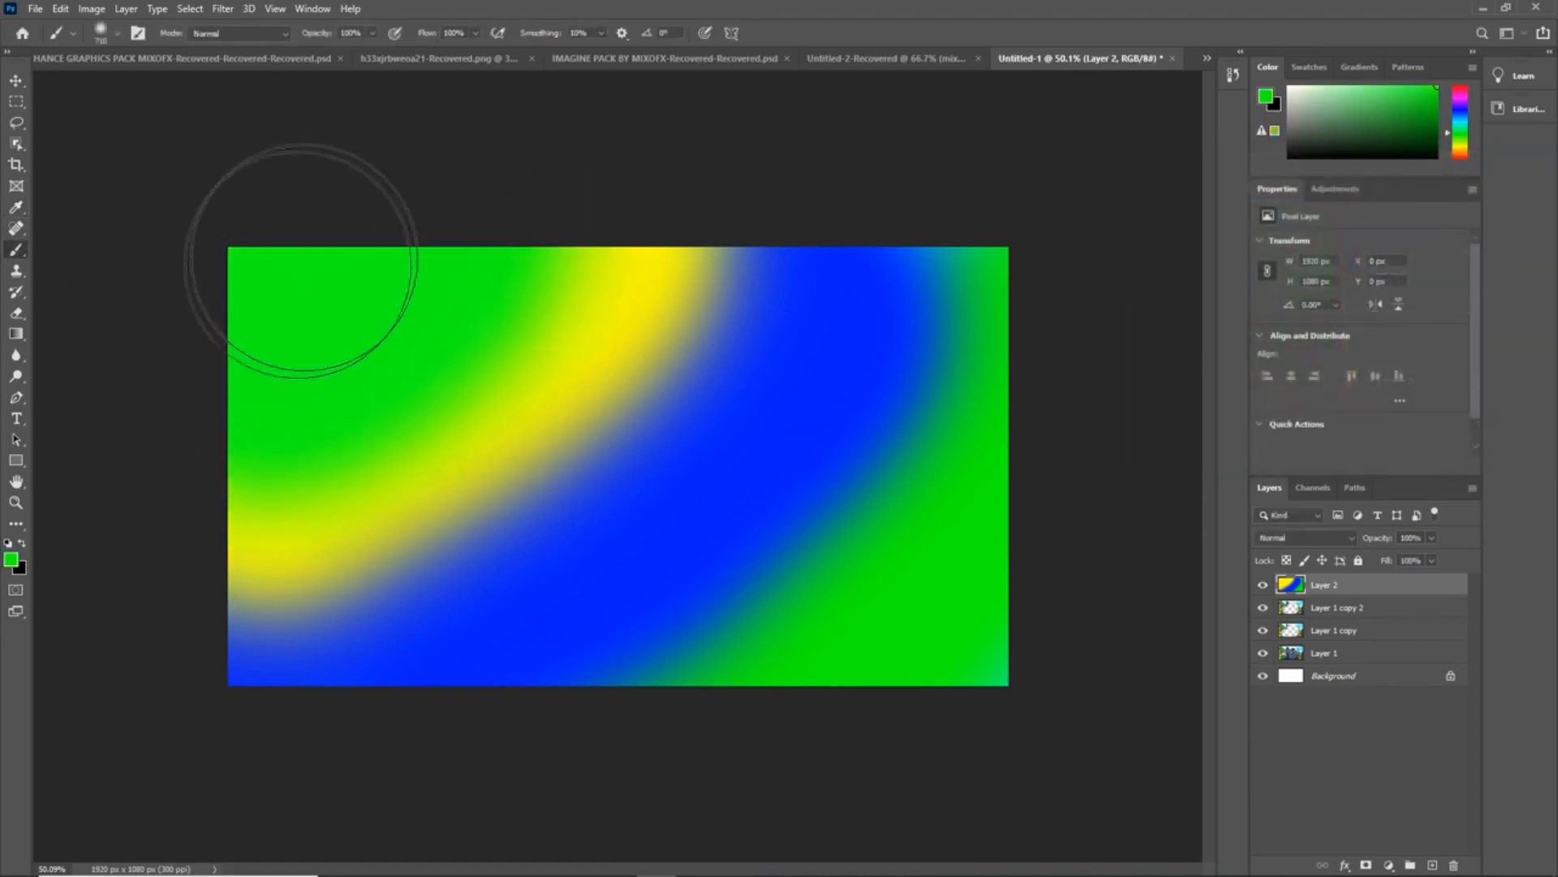
{"action": "left_click_drag", "start_coordinate": [827, 557], "coordinate": [365, 455]}
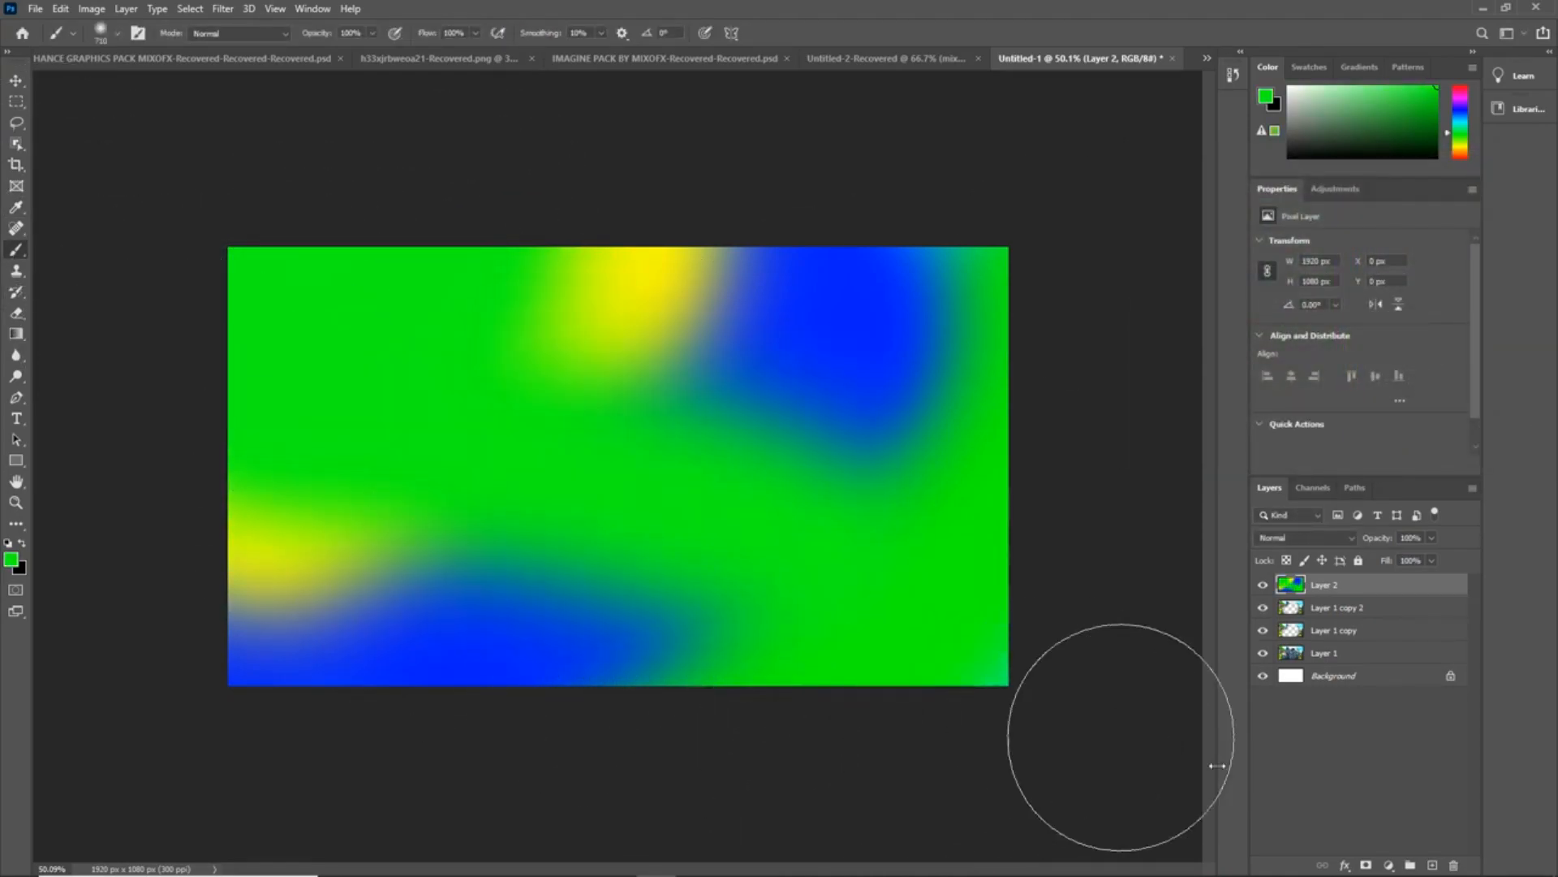
- Set the multicolor paint layer's blend mode to Divide and its opacity to 67%
{"action": "left_click", "coordinate": [1341, 536]}
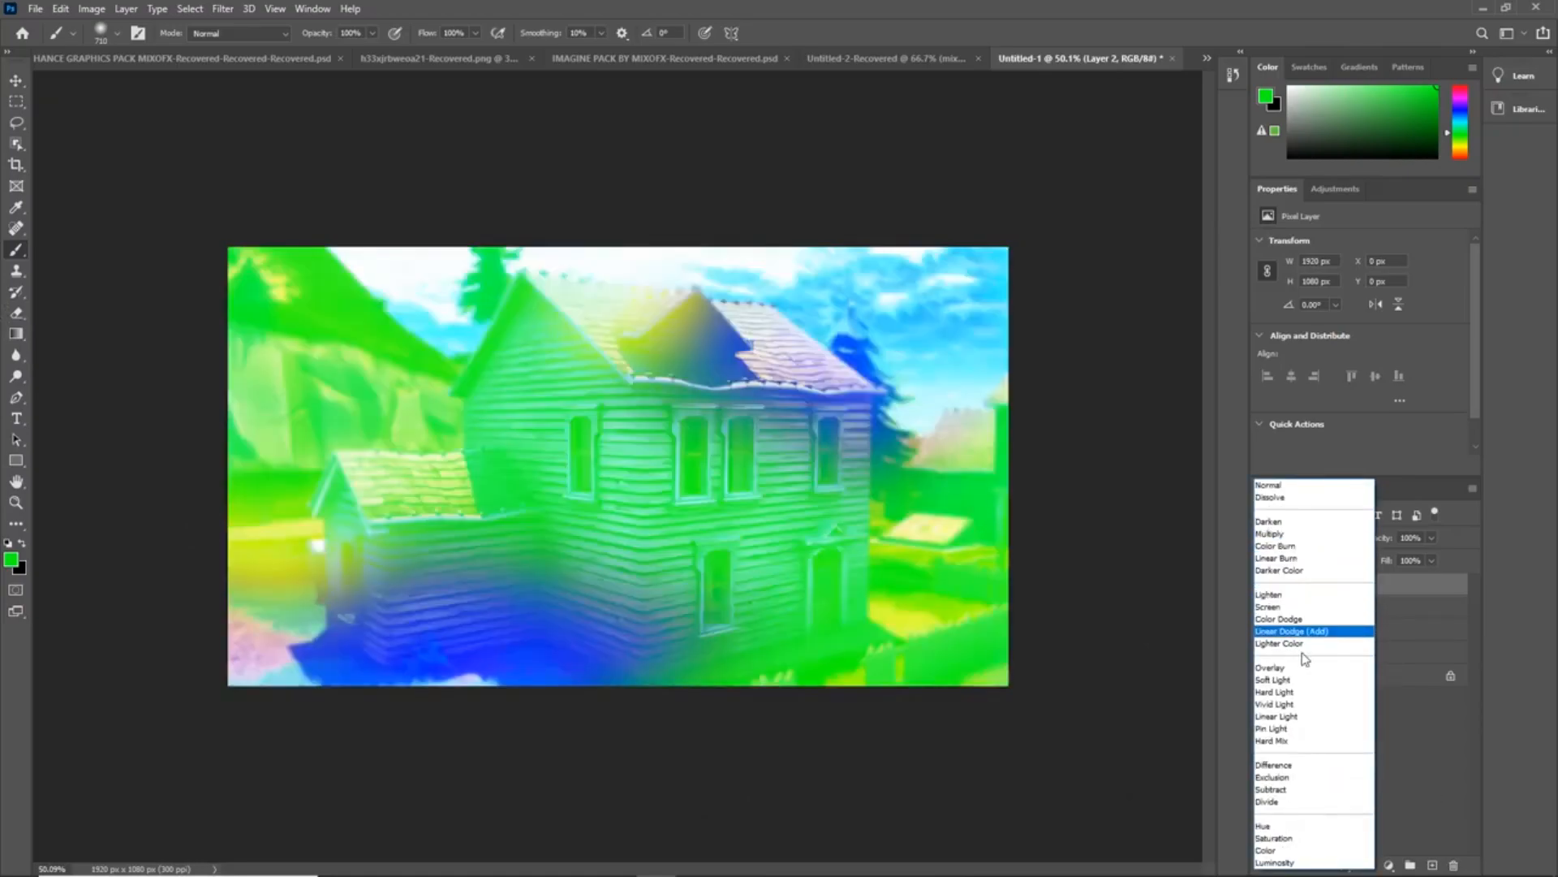
{"action": "left_click", "coordinate": [1295, 802]}
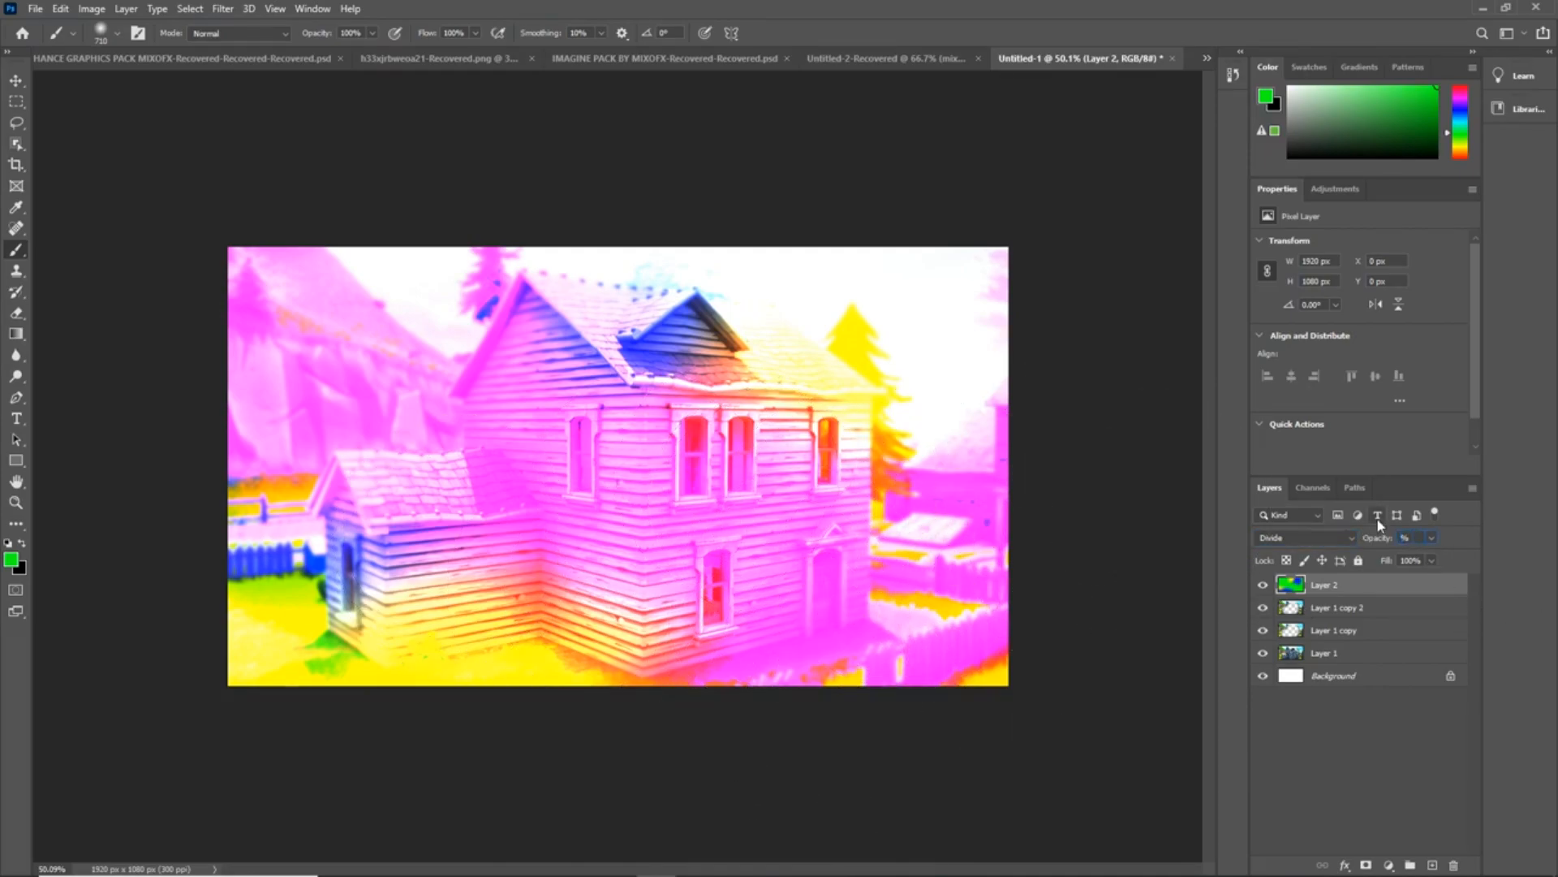
{"action": "type", "text": "67"}
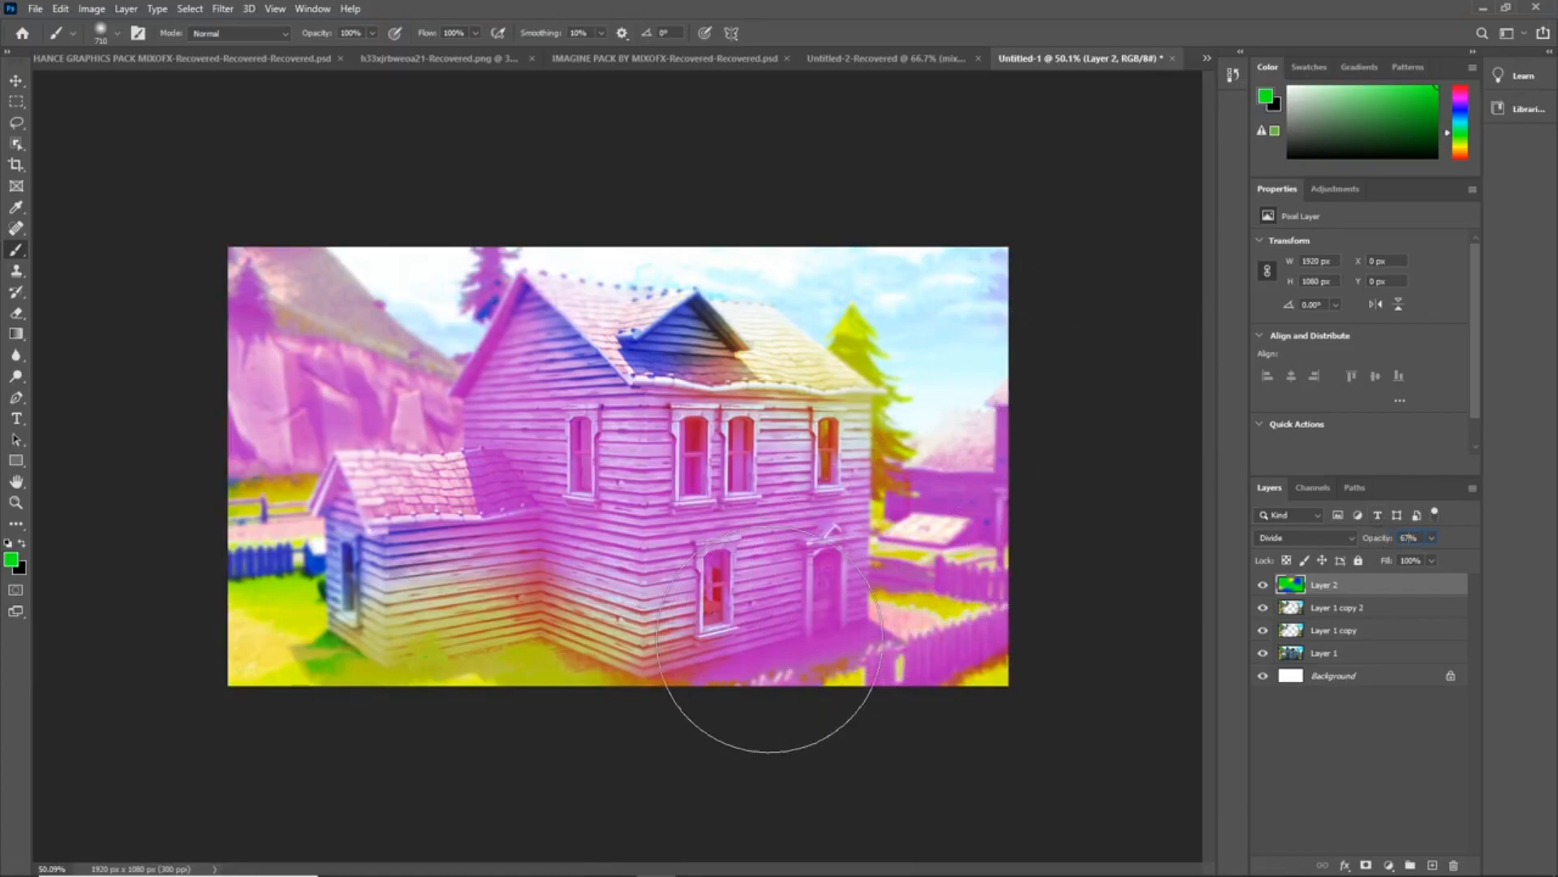
{"action": "left_click", "coordinate": [14, 82]}
{"action": "key", "text": "ctrl+plus"}
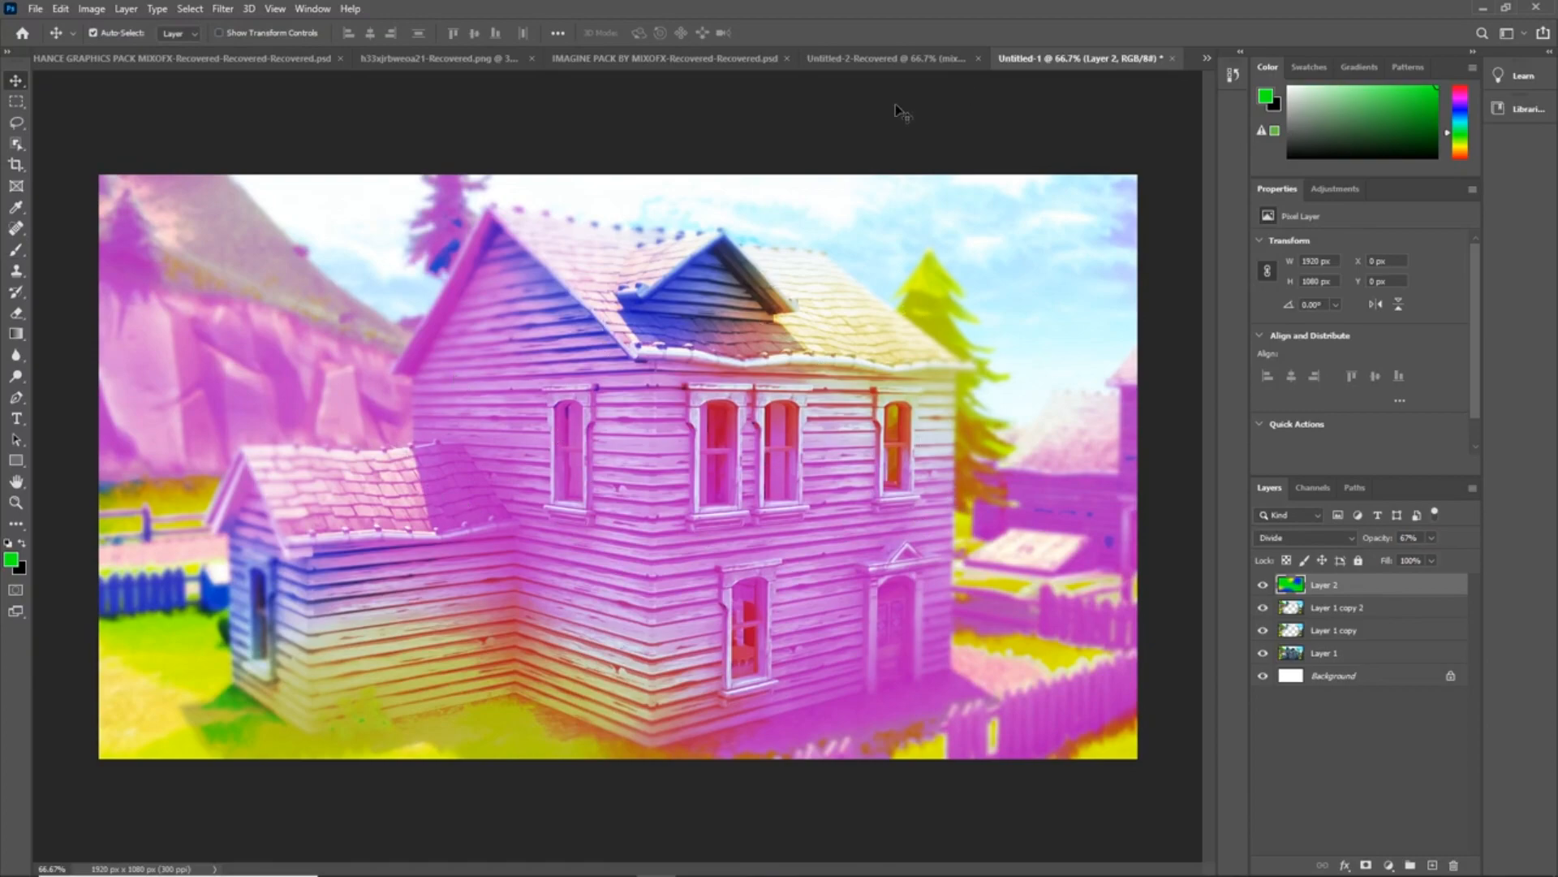
- Compare the tinted background with the finished Fortnite thumbnail in Untitled-2-Recovered, and bring up the character cutout document
{"action": "left_click", "coordinate": [874, 60]}
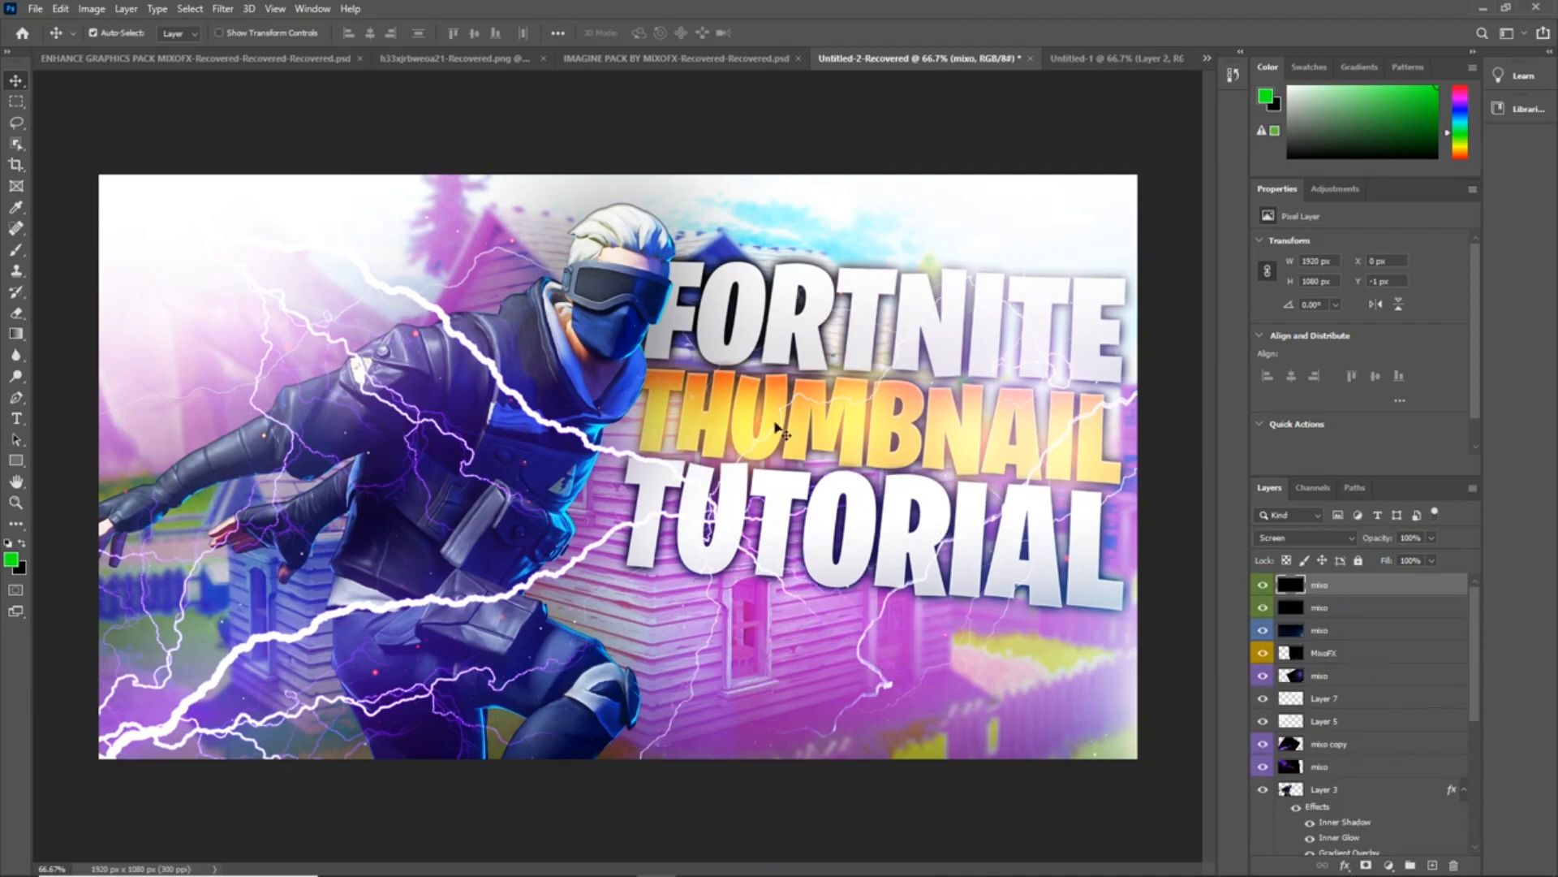
{"action": "left_click", "coordinate": [1112, 56]}
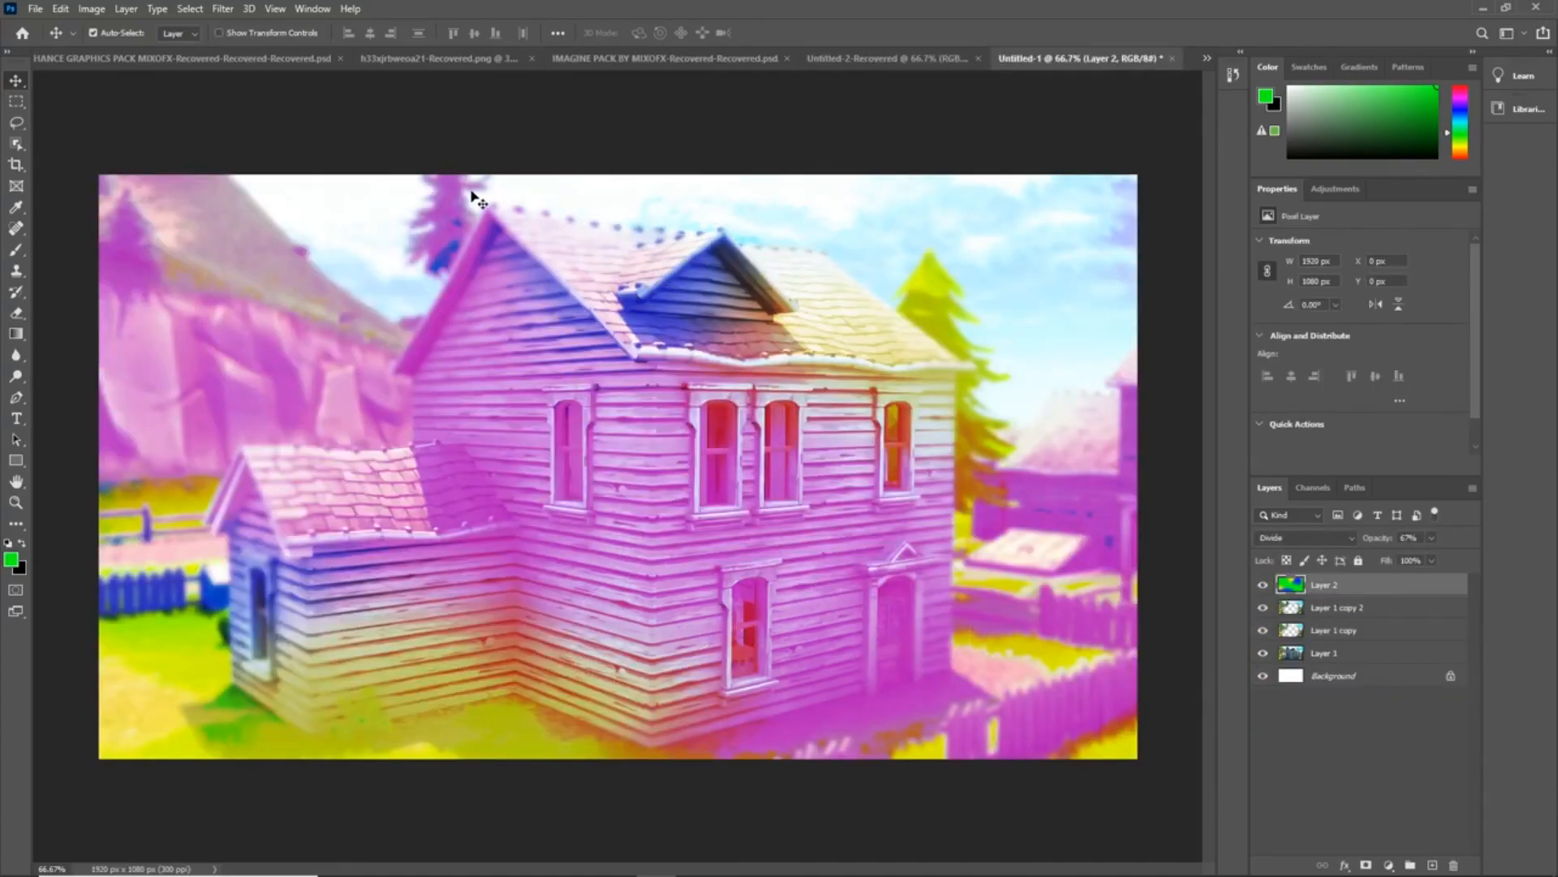
{"action": "left_click", "coordinate": [451, 60]}
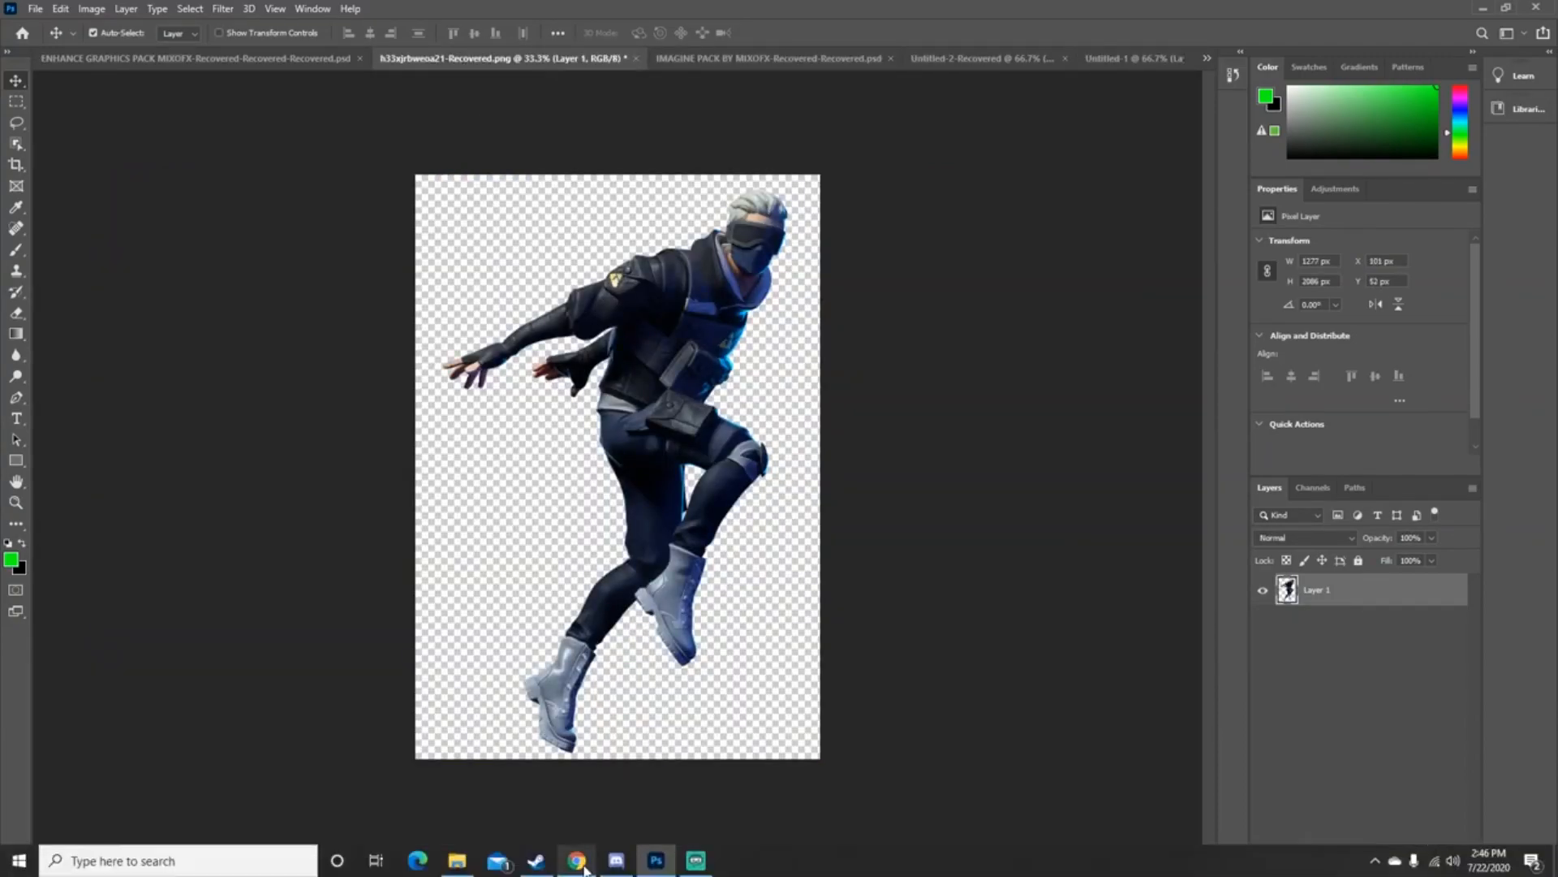
- Switch to Chrome, search Google Images for "fortnite character png", look through the results and close the browser window
{"action": "left_click", "coordinate": [578, 862]}
{"action": "left_click_drag", "start_coordinate": [779, 110], "coordinate": [723, 112]}
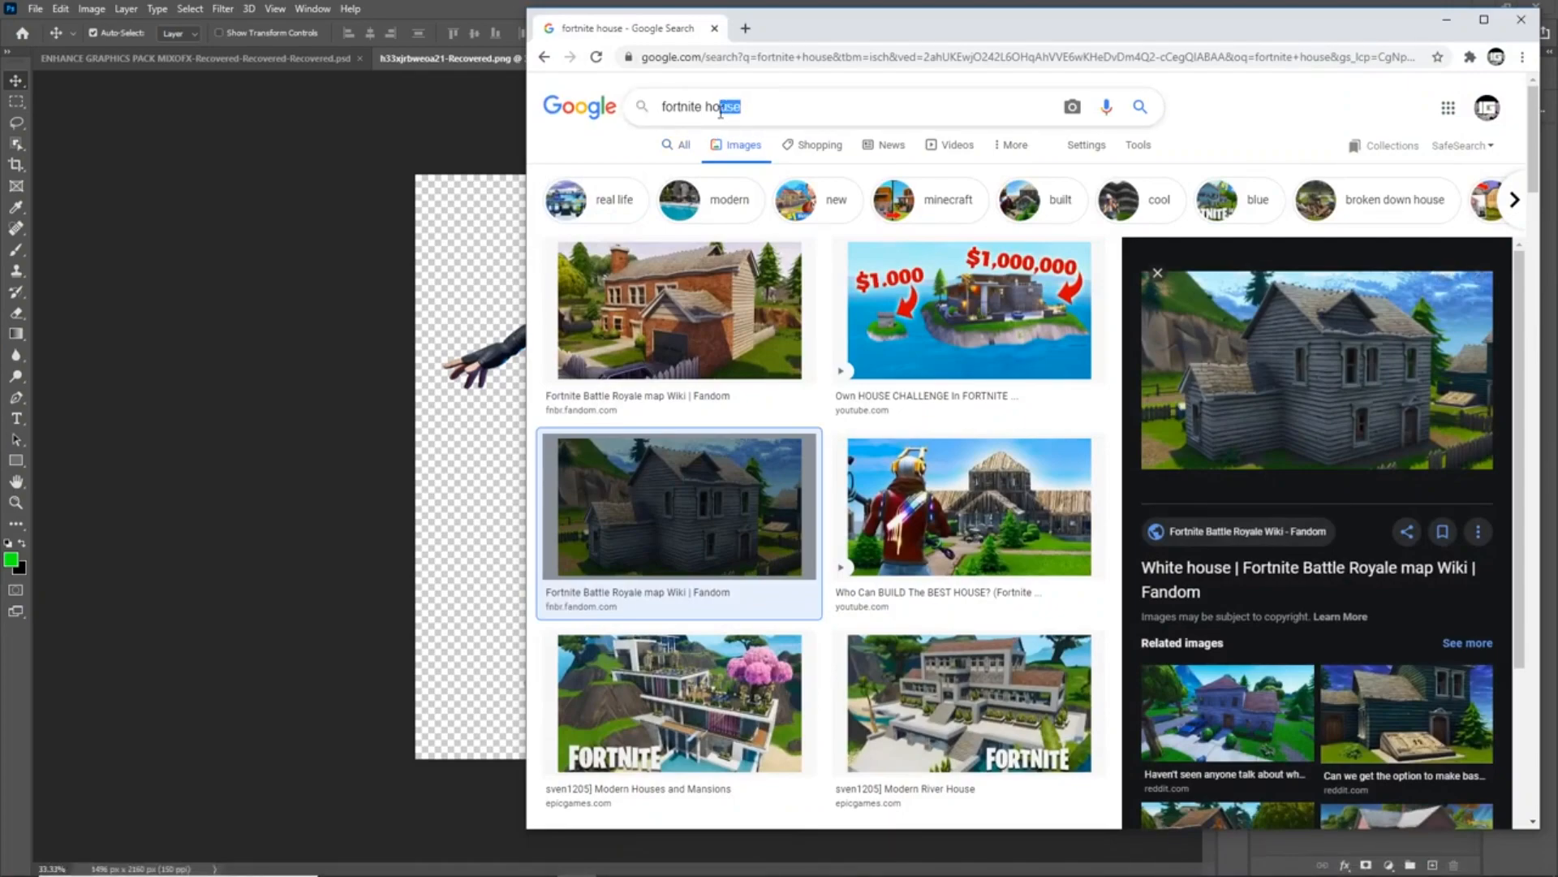
{"action": "type", "text": "ch"}
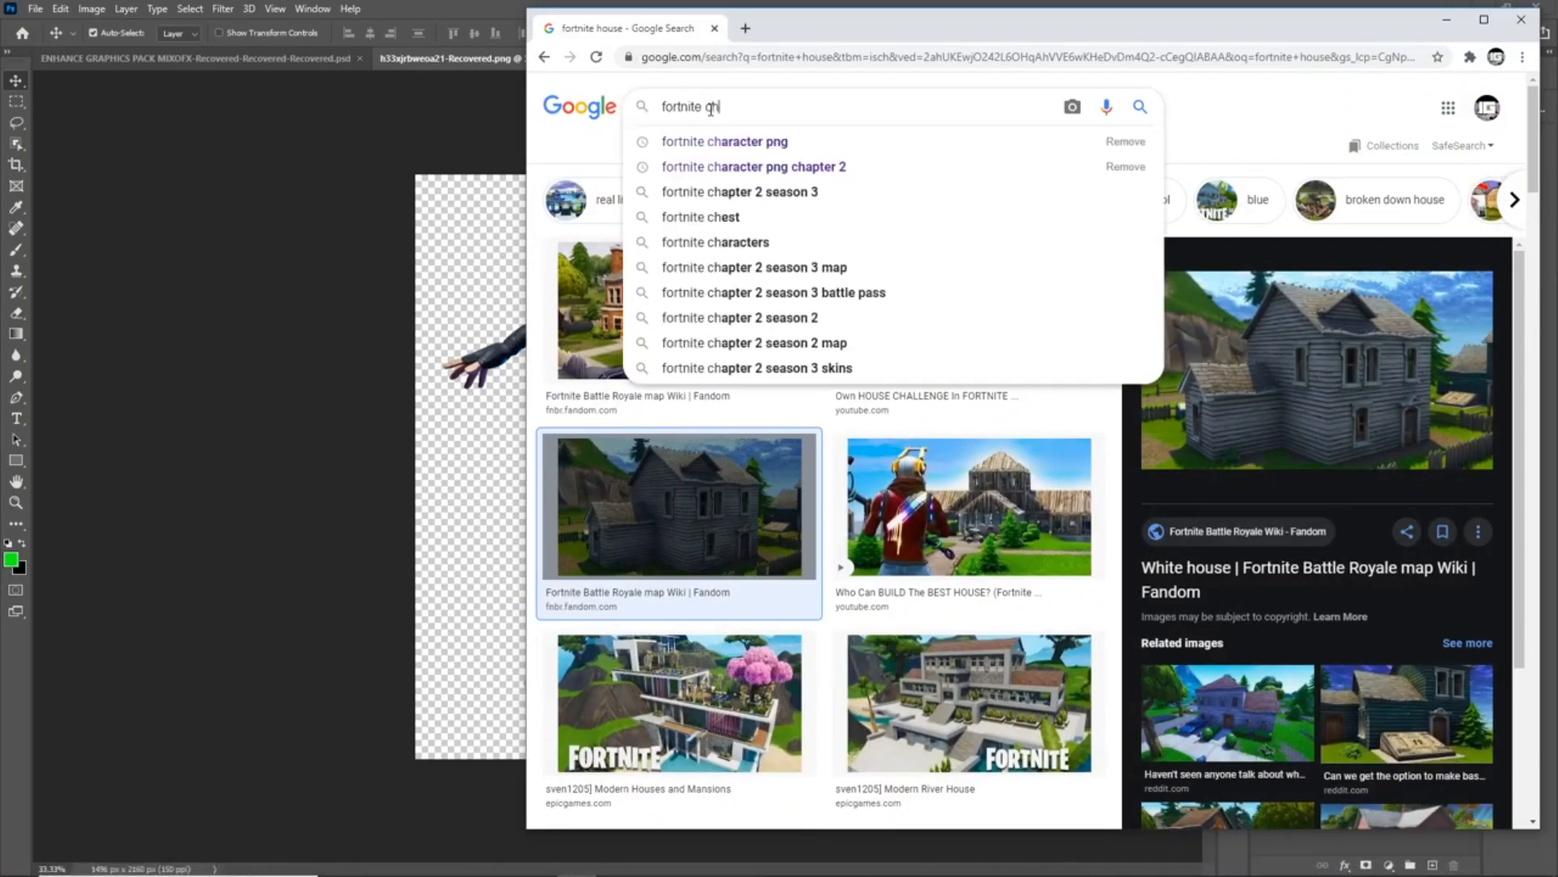
{"action": "left_click", "coordinate": [744, 142]}
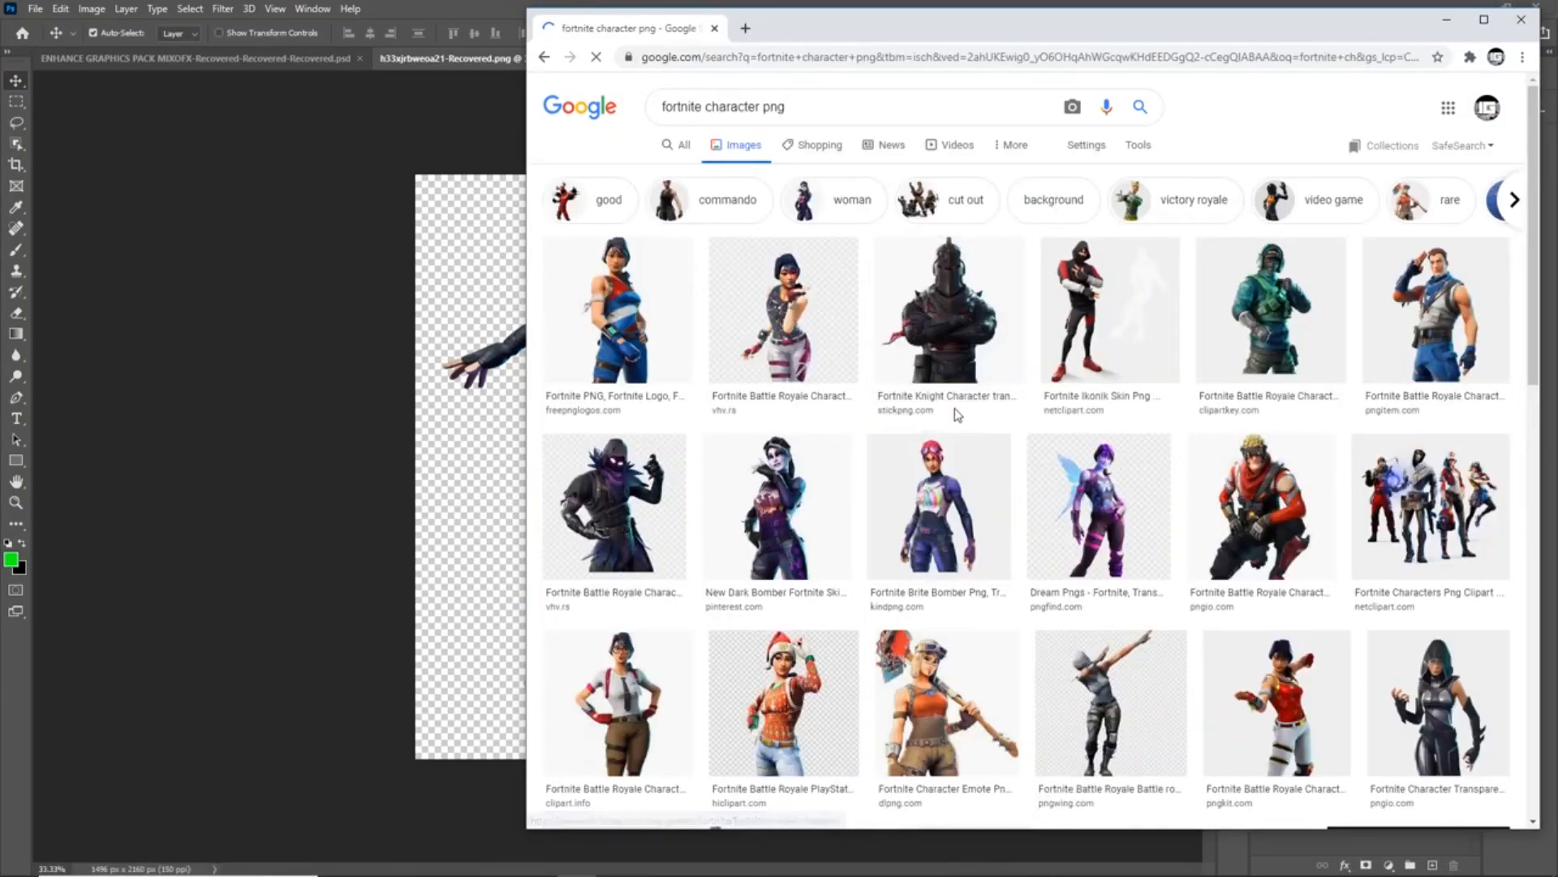
{"action": "left_click_drag", "start_coordinate": [1232, 27], "coordinate": [1060, 31]}
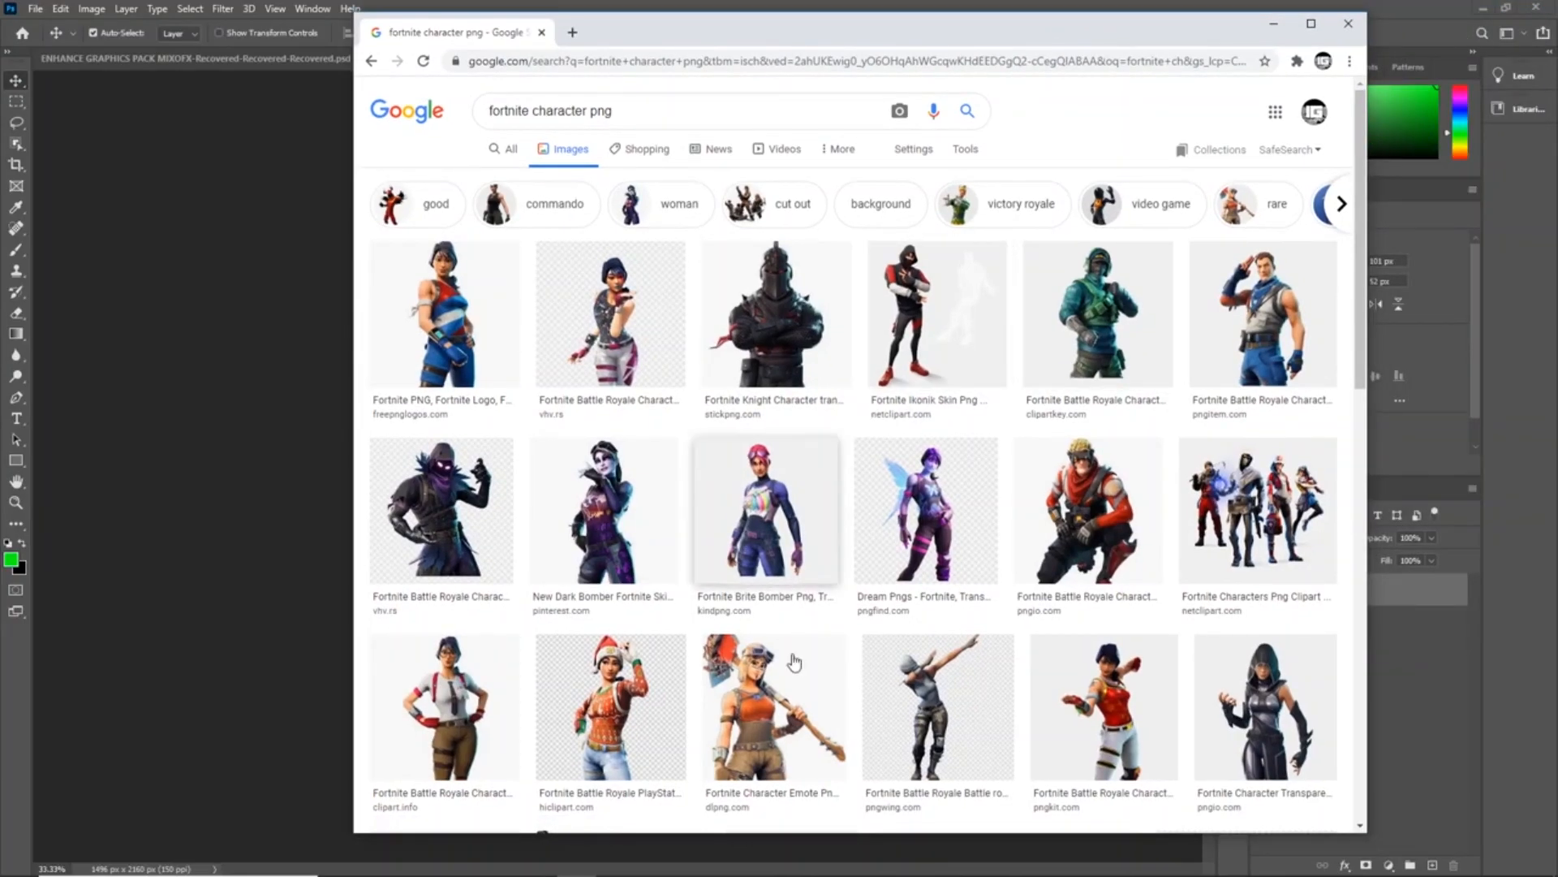
{"action": "scroll", "coordinate": [811, 486], "scroll_direction": "down", "scroll_amount": 5}
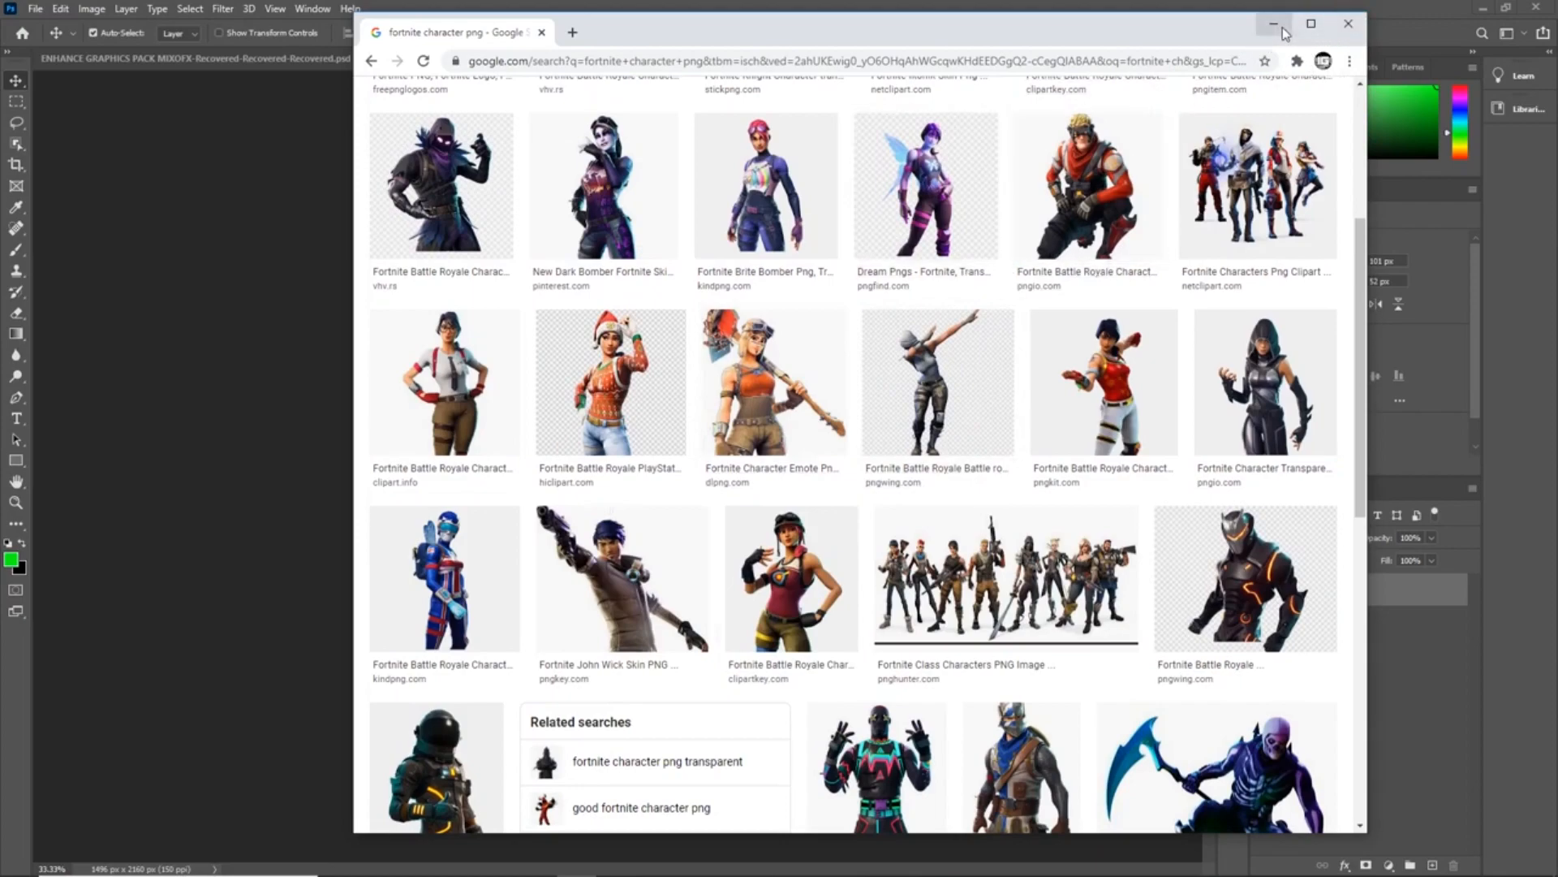
{"action": "left_click", "coordinate": [1348, 24]}
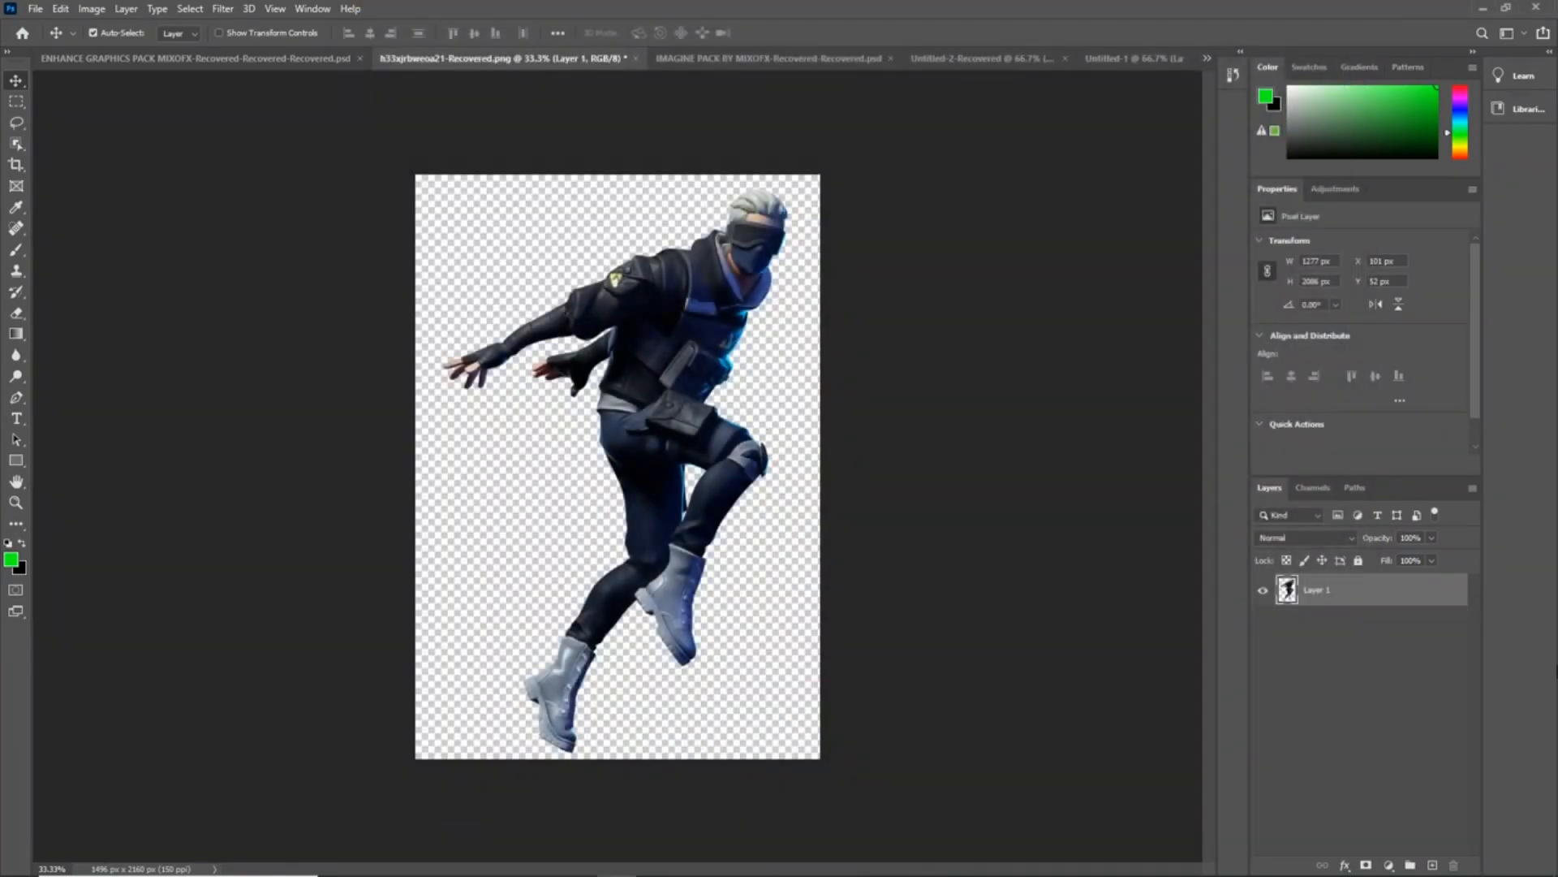
- Copy the masked character cutout into the Untitled-1 document and place it over the left half of the house background
{"action": "left_click_drag", "start_coordinate": [1328, 609], "coordinate": [567, 440]}
{"action": "left_click_drag", "start_coordinate": [647, 352], "coordinate": [566, 599]}
- Scale the character proportionally to about 1138 x 1860 px and position it at about X 0 px, Y 88 px
{"action": "key", "text": "ctrl+t"}
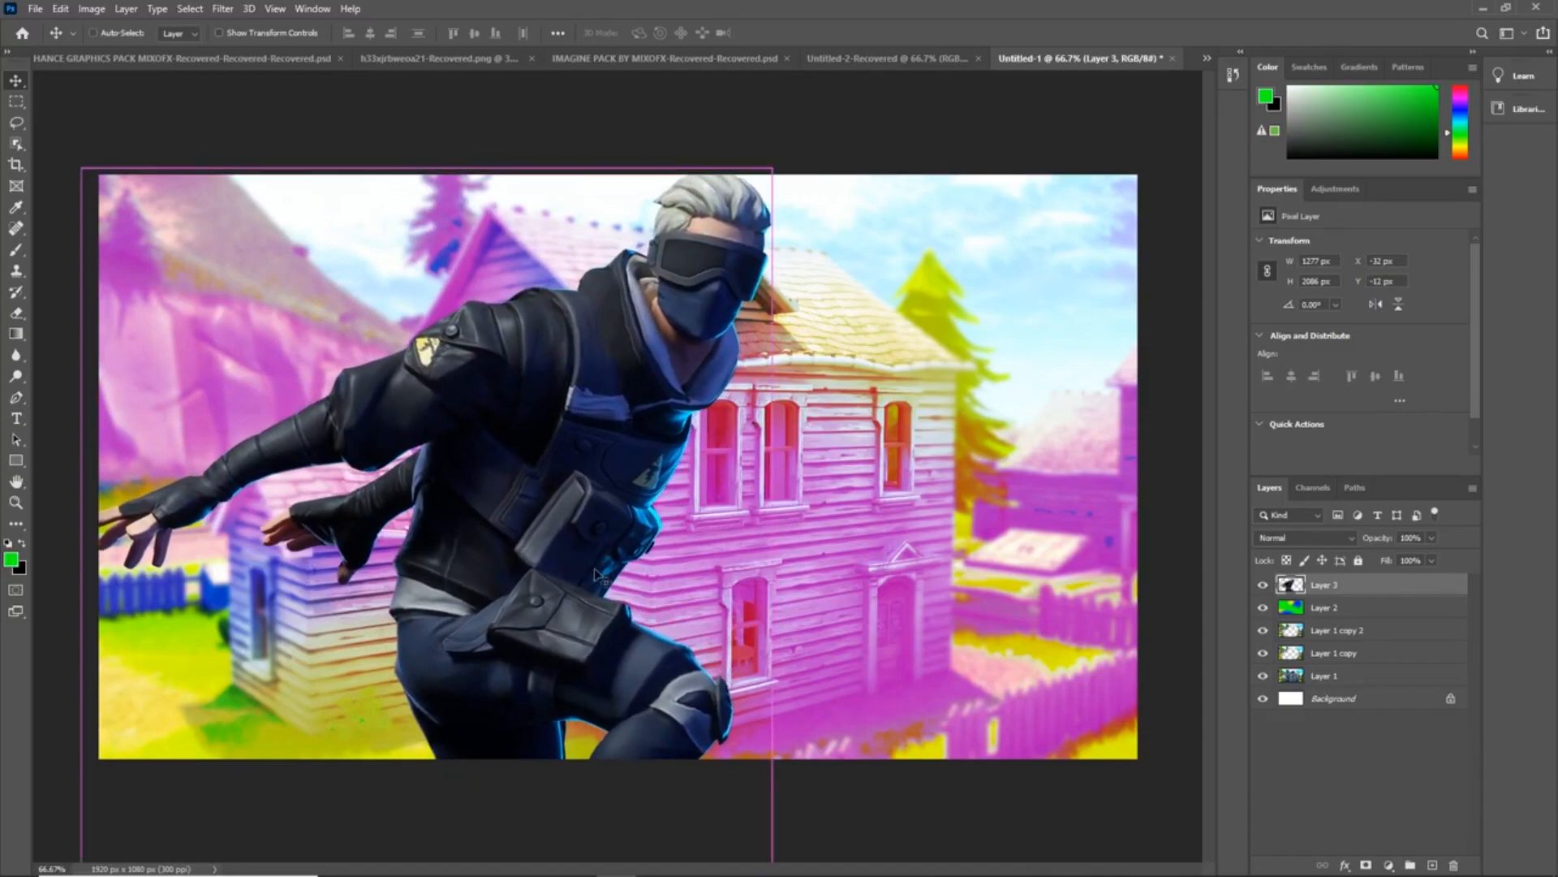
{"action": "scroll", "coordinate": [631, 548], "scroll_direction": "down", "scroll_amount": 4}
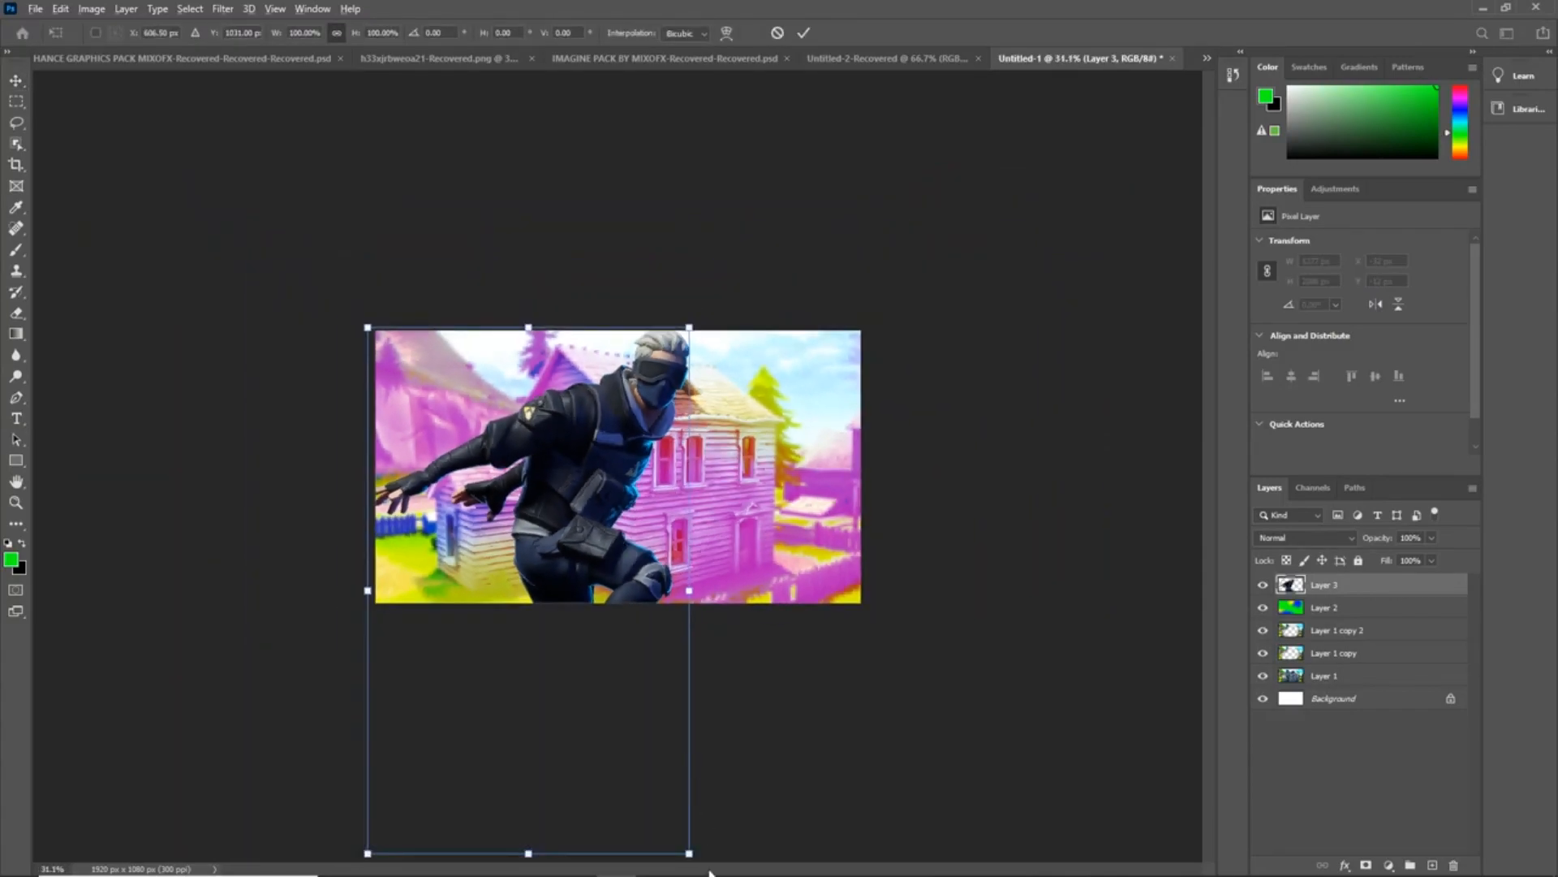
{"action": "left_click_drag", "start_coordinate": [689, 855], "coordinate": [646, 810]}
{"action": "left_click_drag", "start_coordinate": [578, 558], "coordinate": [553, 530]}
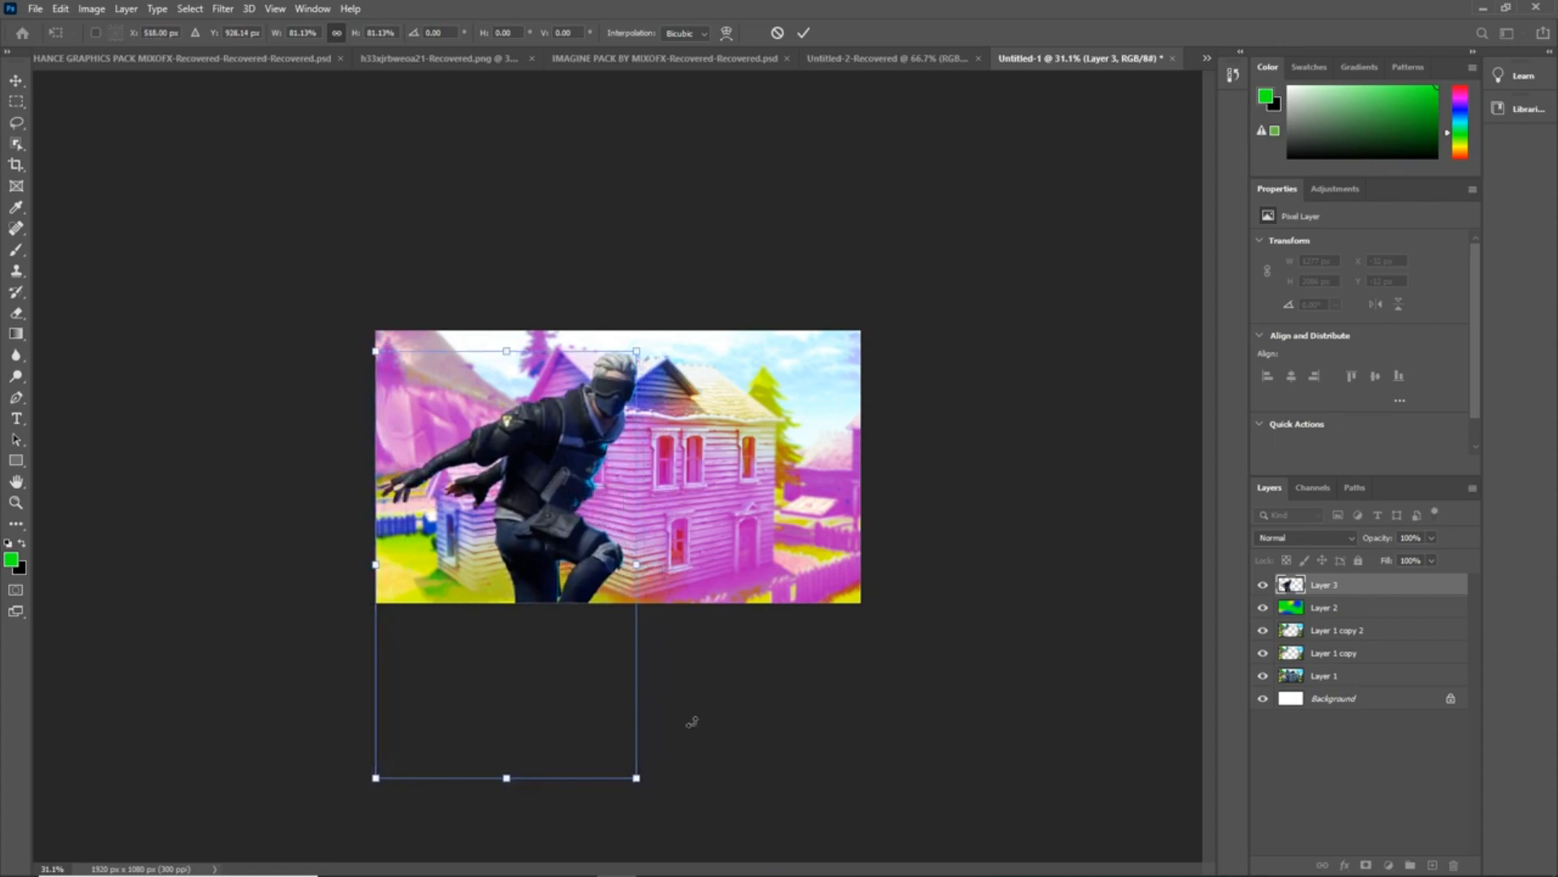
{"action": "left_click_drag", "start_coordinate": [645, 784], "coordinate": [643, 784]}
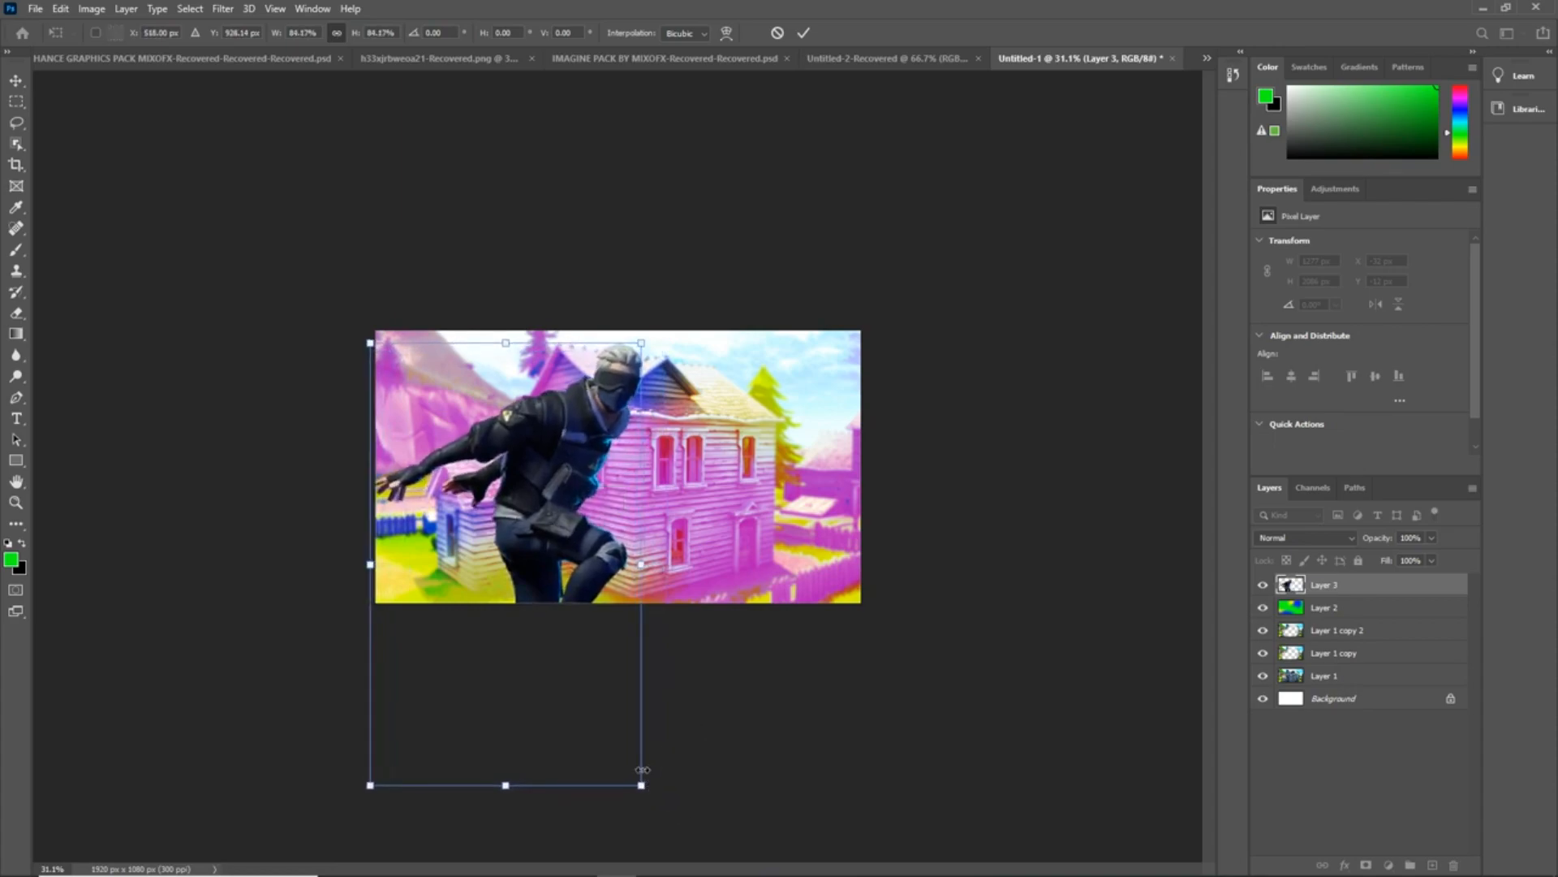
{"action": "left_click_drag", "start_coordinate": [546, 533], "coordinate": [561, 542]}
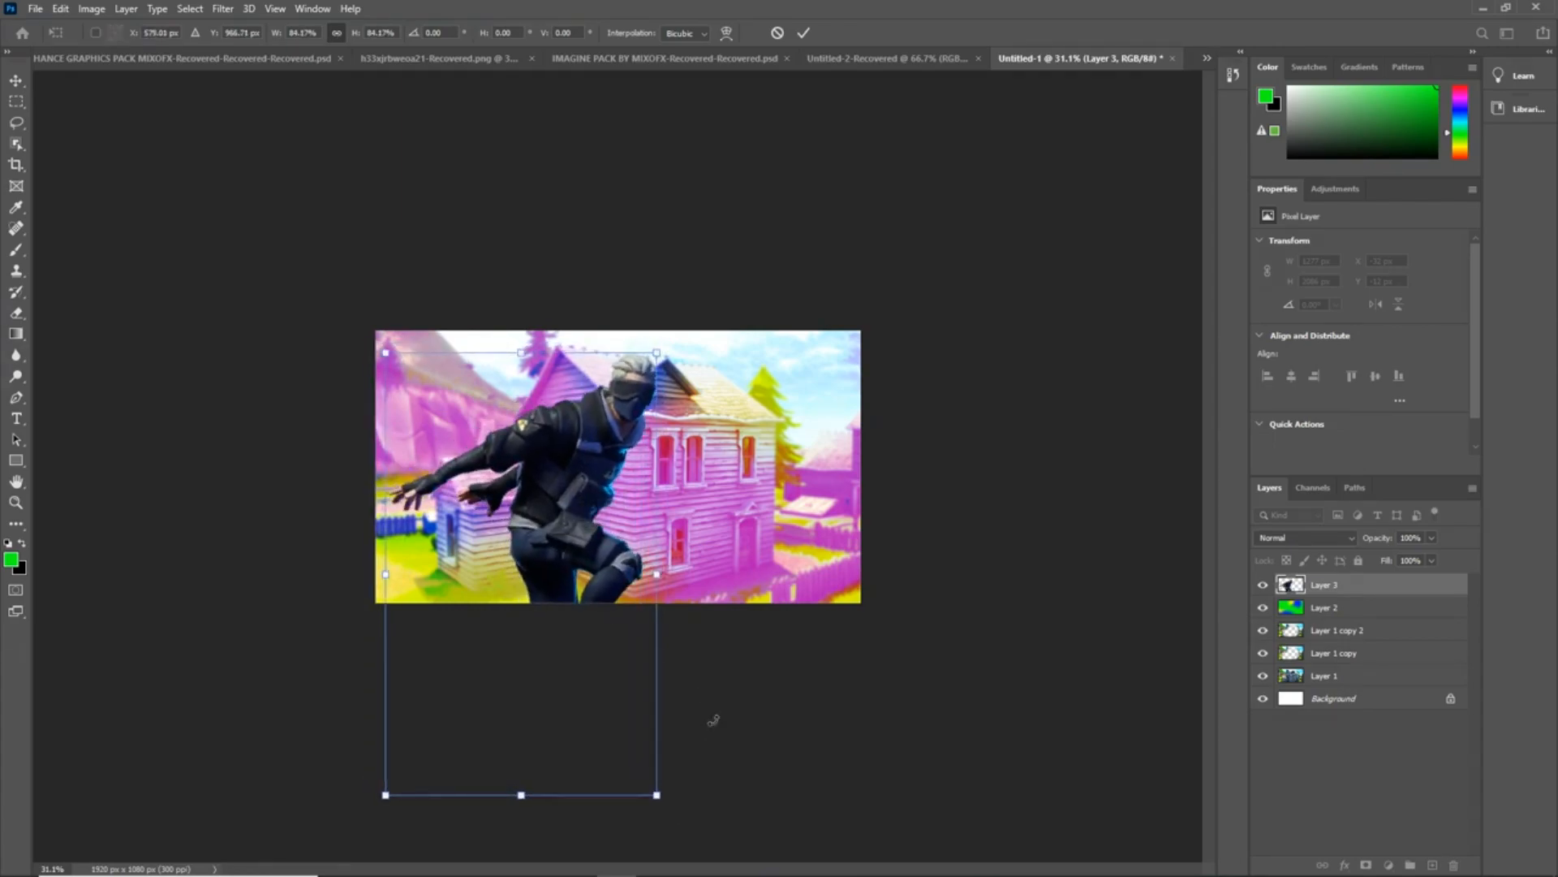
{"action": "left_click_drag", "start_coordinate": [657, 796], "coordinate": [667, 803]}
{"action": "left_click_drag", "start_coordinate": [554, 531], "coordinate": [551, 540]}
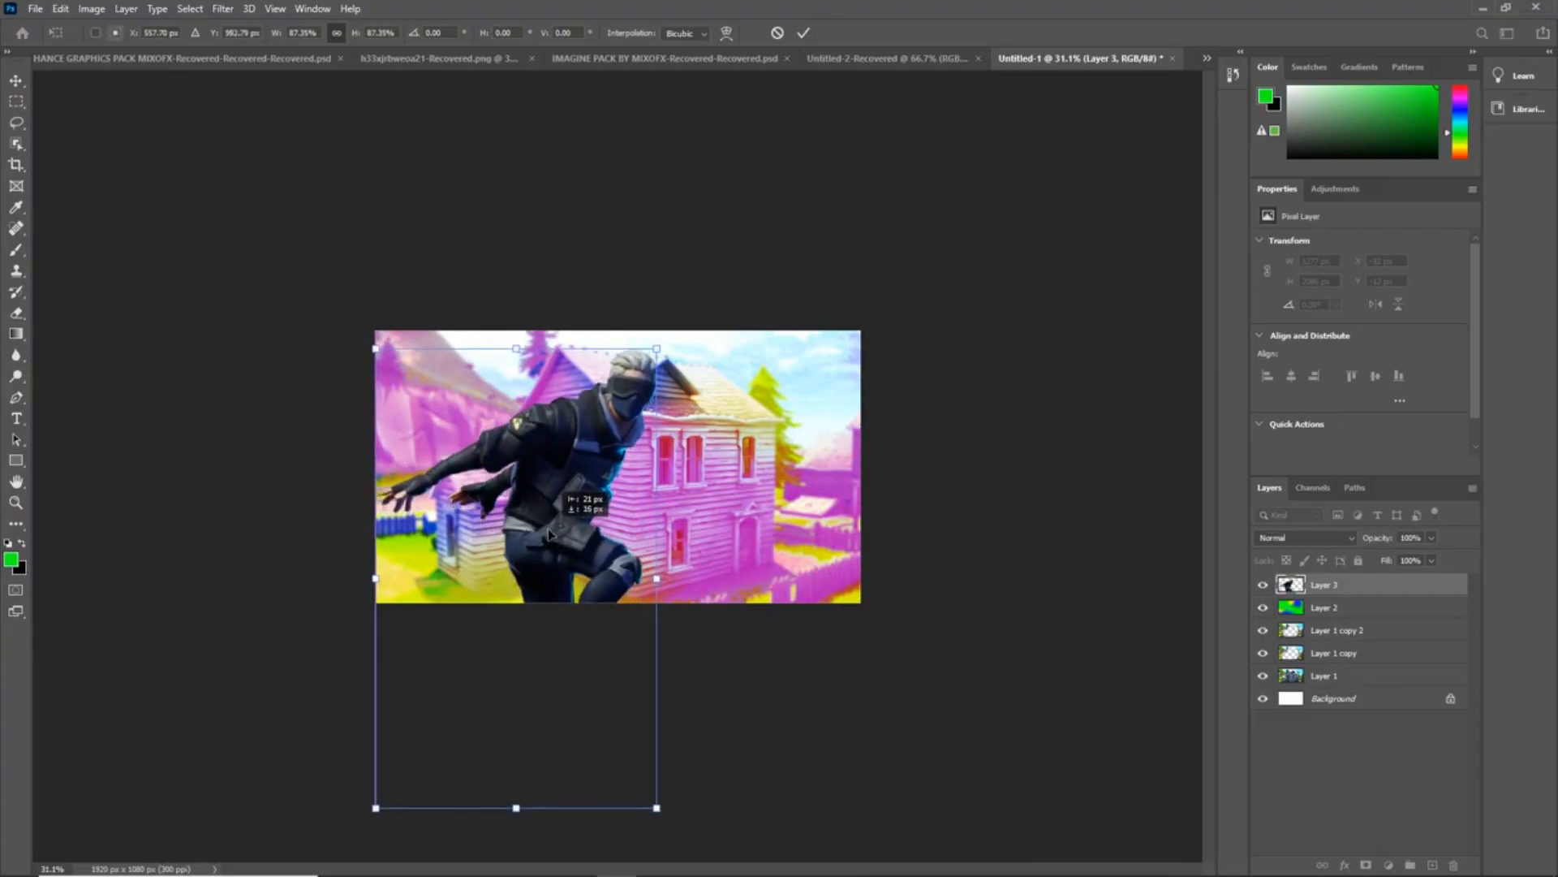
{"action": "left_click_drag", "start_coordinate": [657, 808], "coordinate": [662, 811]}
{"action": "left_click_drag", "start_coordinate": [568, 549], "coordinate": [569, 560]}
{"action": "left_click", "coordinate": [802, 34]}
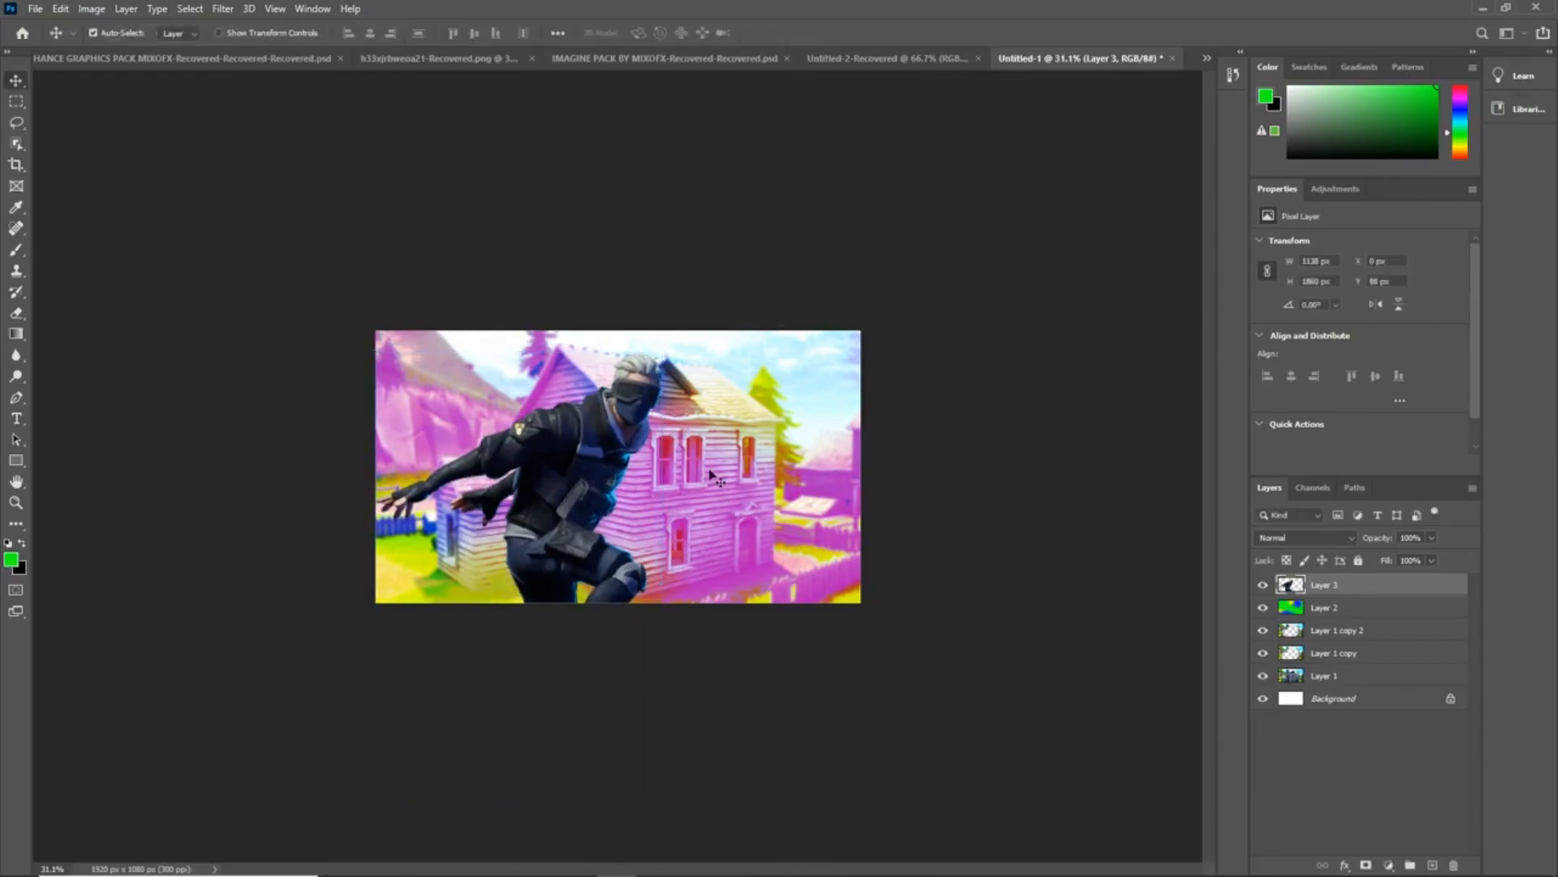
- Add contrast to the character layer with an S-shaped RGB Curves adjustment through input 79/output 60 and input 182/output 206
{"action": "scroll", "coordinate": [666, 631], "scroll_direction": "up", "scroll_amount": 2}
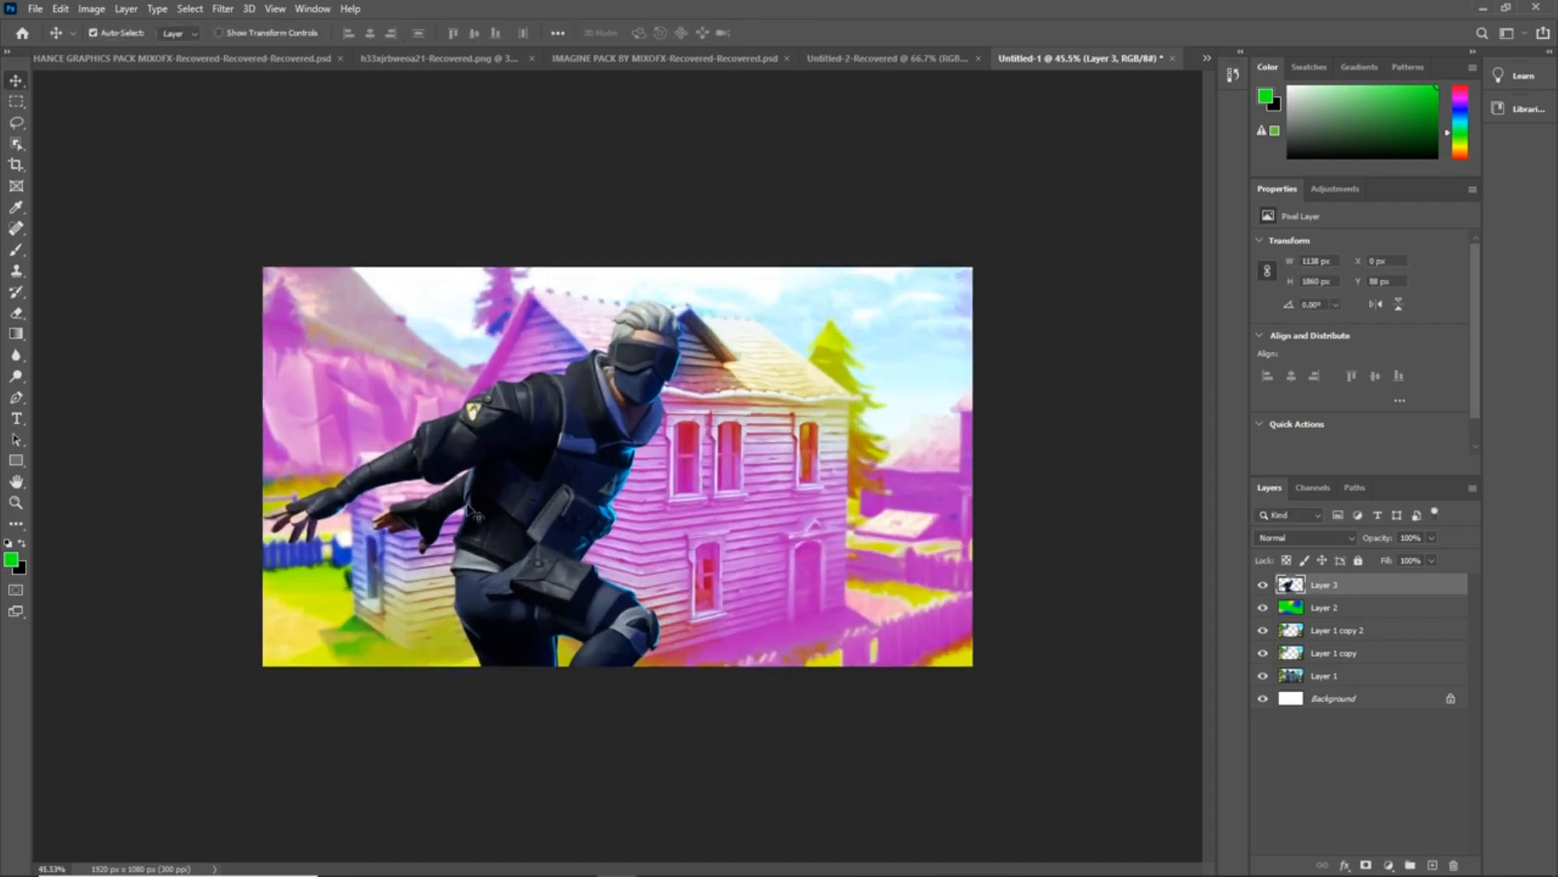
{"action": "scroll", "coordinate": [496, 524], "scroll_direction": "up", "scroll_amount": 2}
{"action": "scroll", "coordinate": [552, 560], "scroll_direction": "up", "scroll_amount": 1}
{"action": "scroll", "coordinate": [599, 586], "scroll_direction": "down", "scroll_amount": 1}
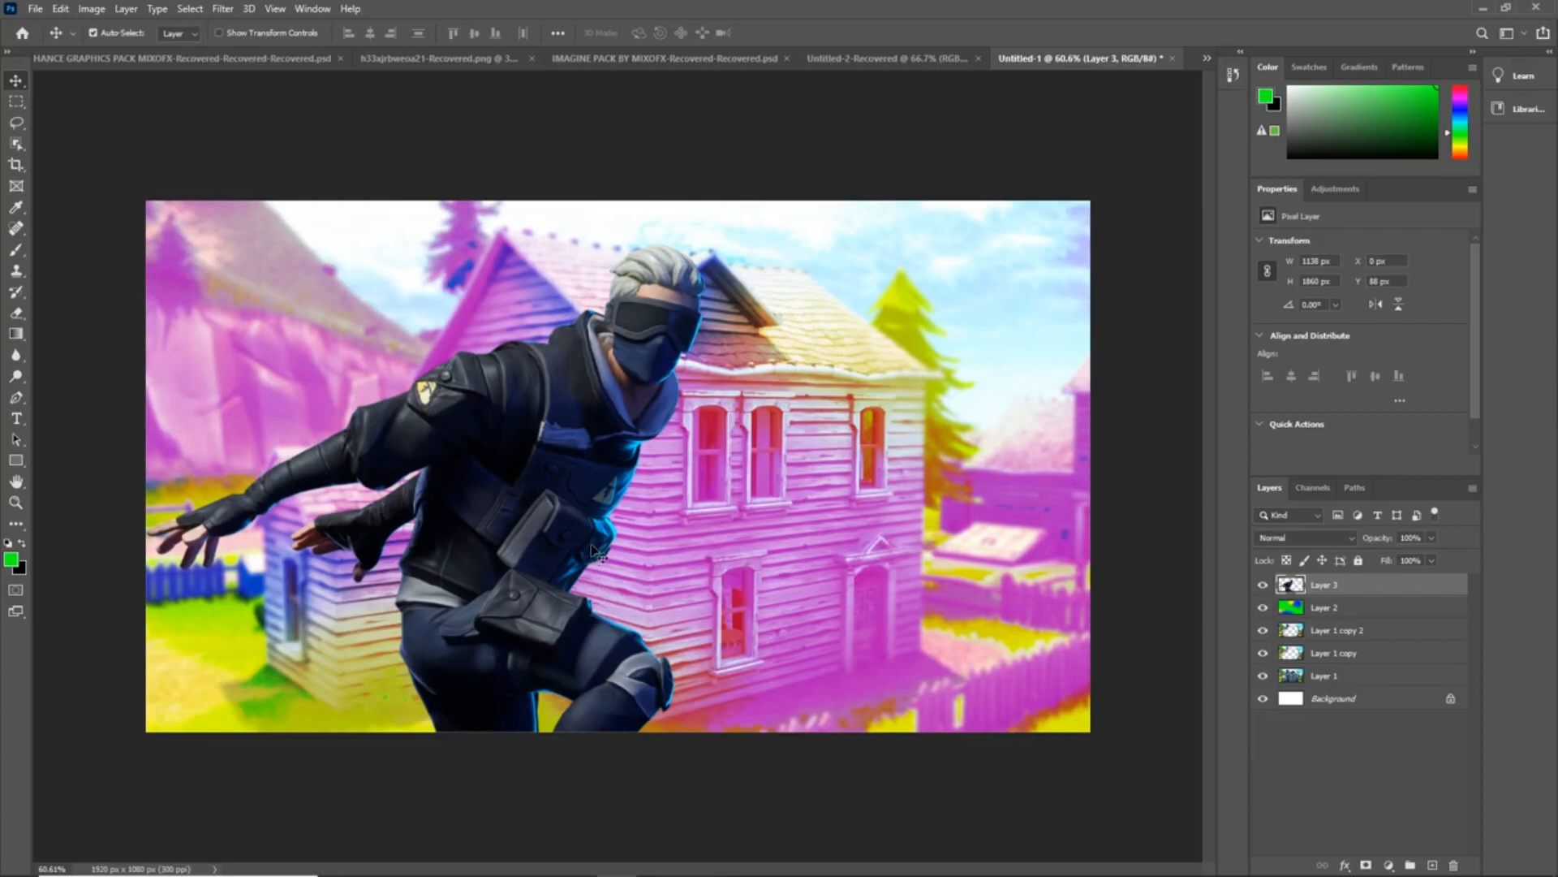
{"action": "key", "text": "ctrl+m"}
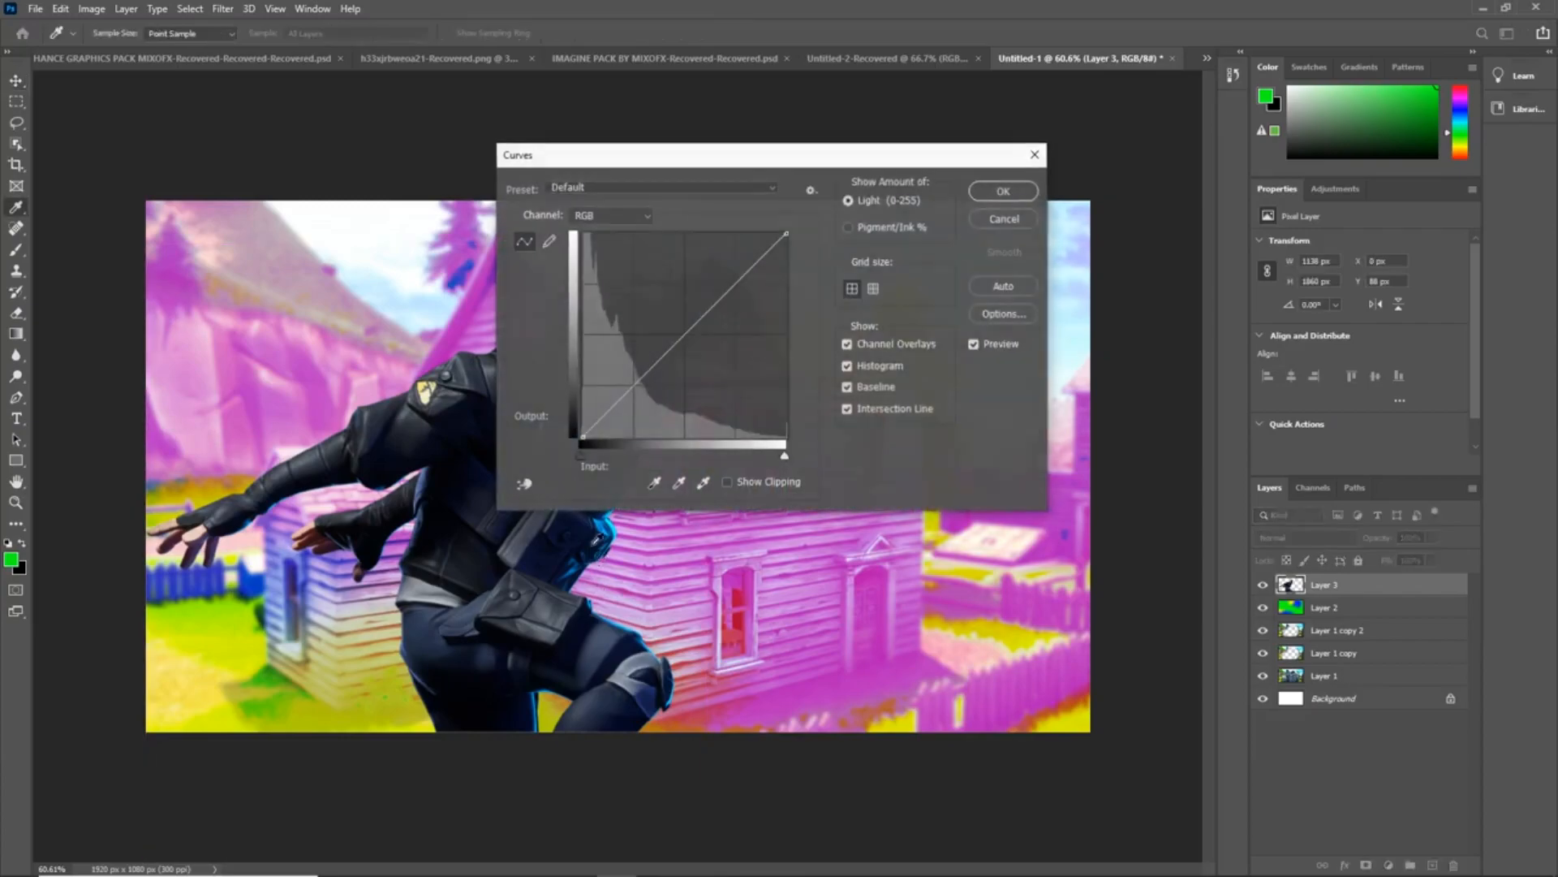
{"action": "left_click", "coordinate": [645, 390]}
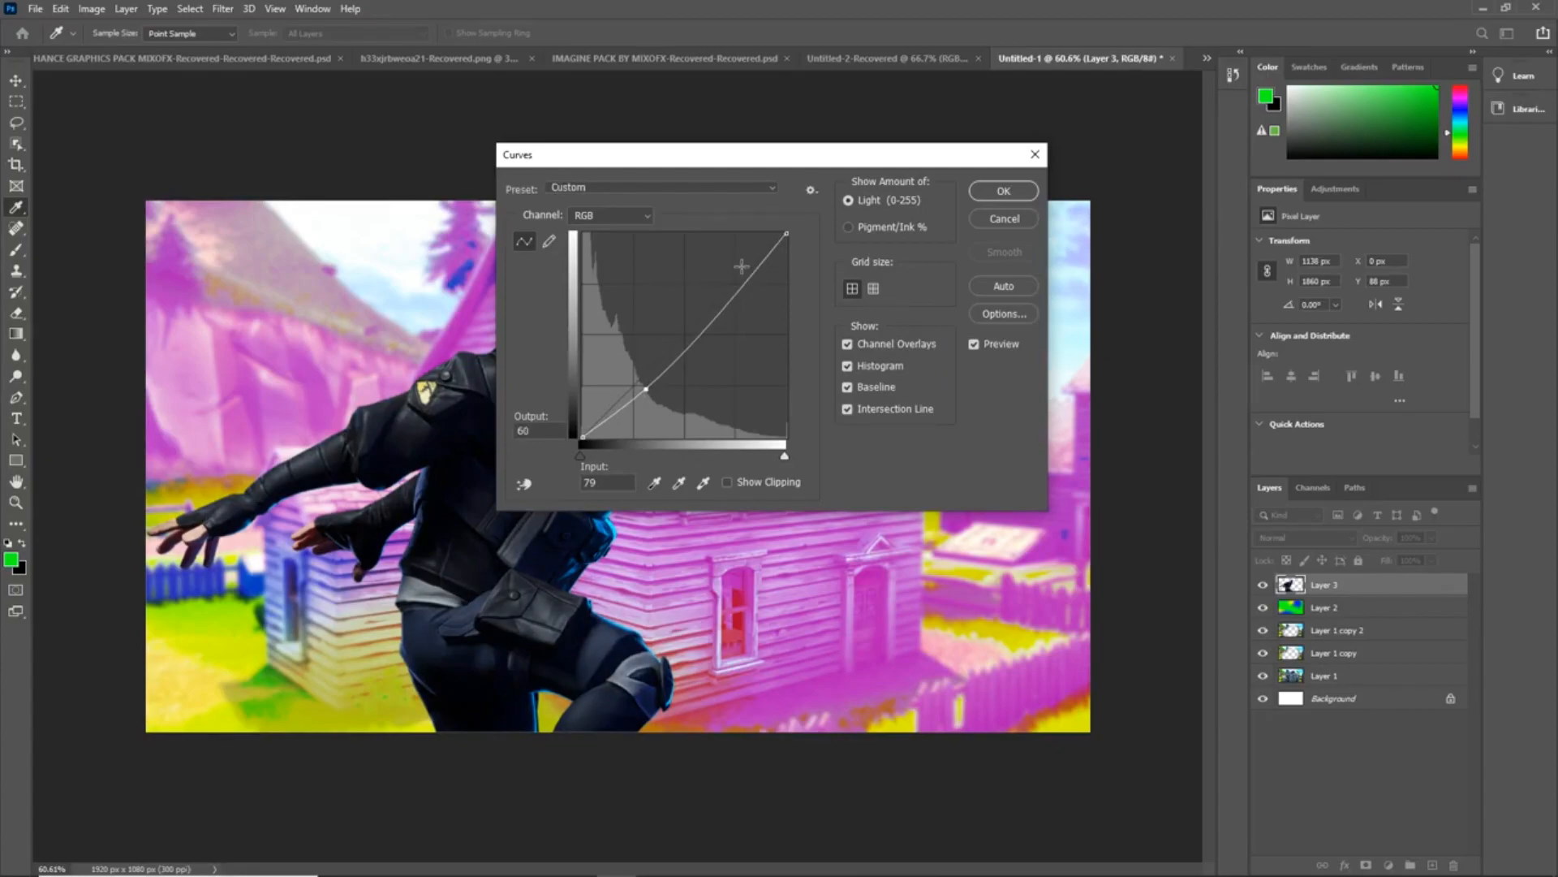
{"action": "left_click_drag", "start_coordinate": [743, 279], "coordinate": [735, 275]}
{"action": "left_click_drag", "start_coordinate": [730, 272], "coordinate": [728, 272]}
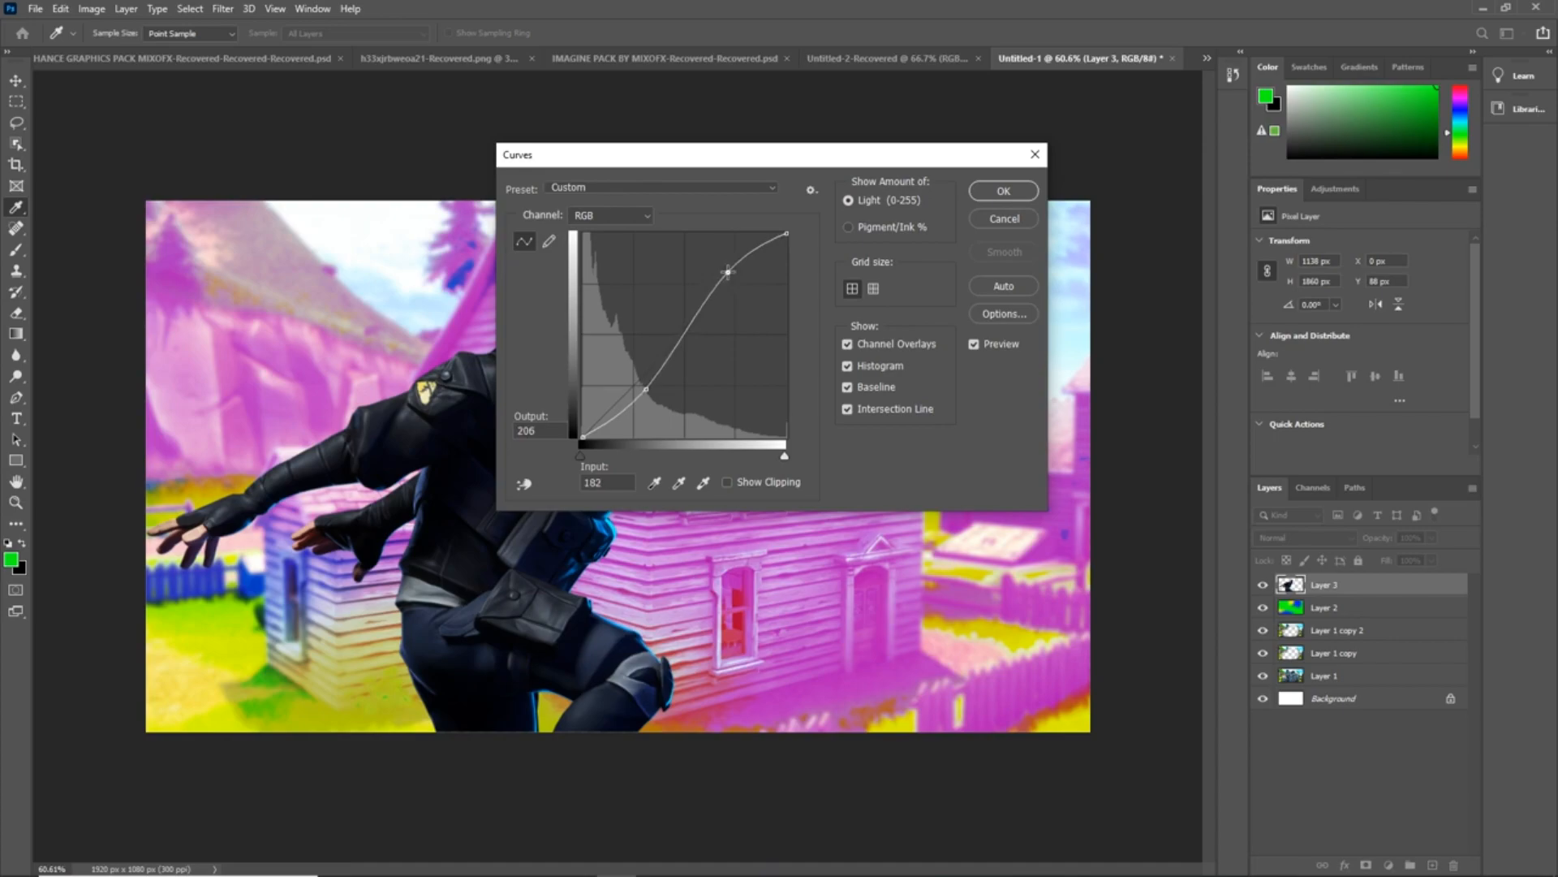
{"action": "left_click", "coordinate": [1003, 195]}
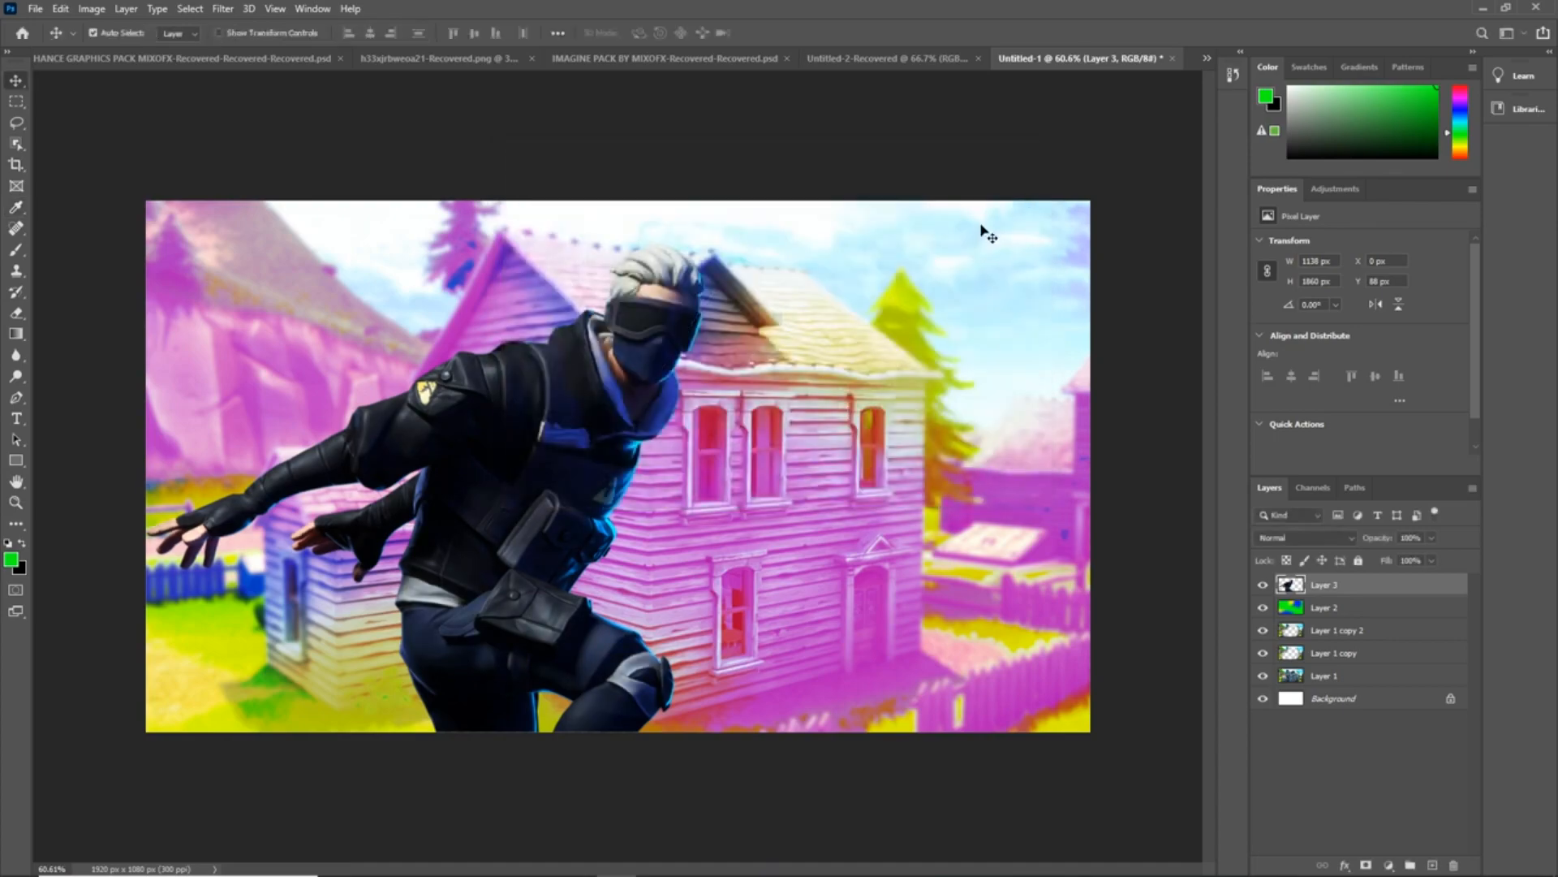
- Raise the character layer's saturation to 24 with Hue/Saturation
{"action": "key", "text": "ctrl+u"}
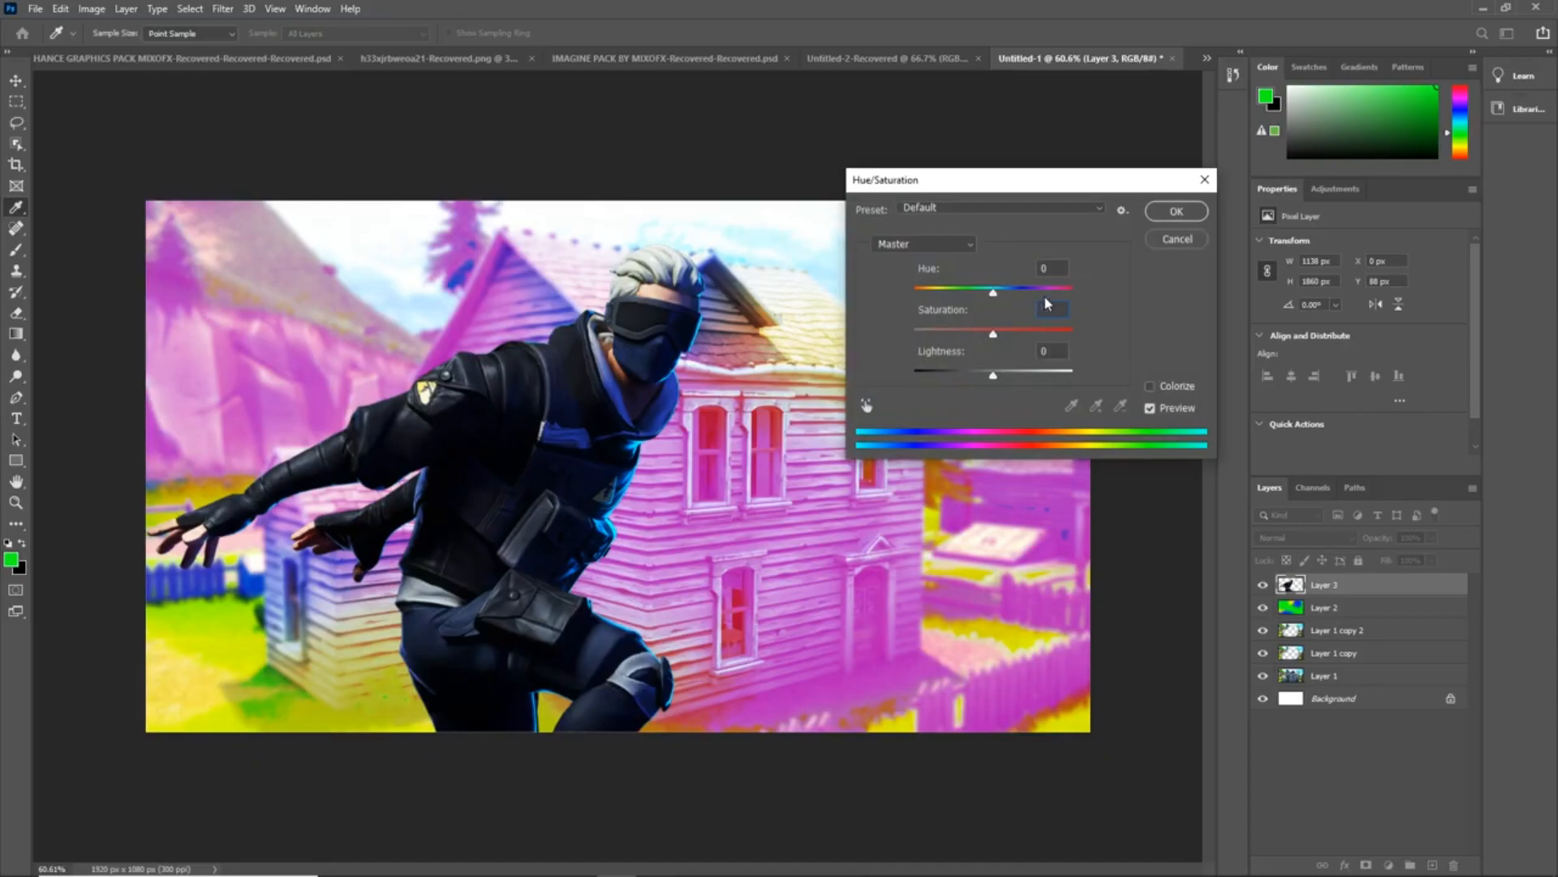
{"action": "type", "text": "24"}
{"action": "left_click", "coordinate": [1169, 213]}
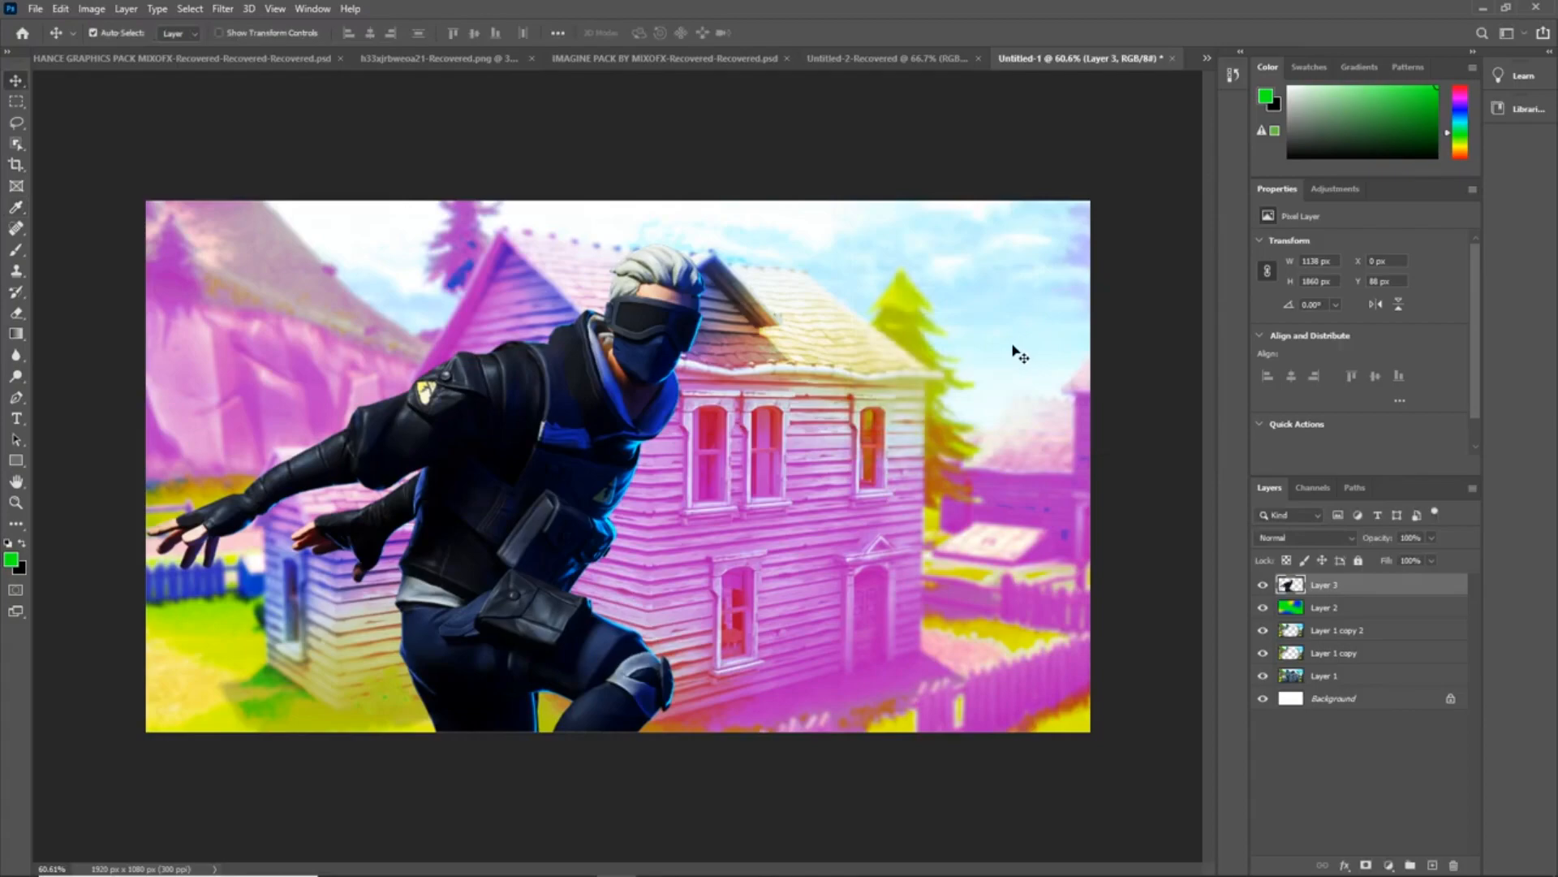
- Brighten the character layer with an RGB Curves point at input 172, output 223, and nudge the character slightly
{"action": "key", "text": "ctrl+m"}
{"action": "left_click_drag", "start_coordinate": [735, 284], "coordinate": [721, 258]}
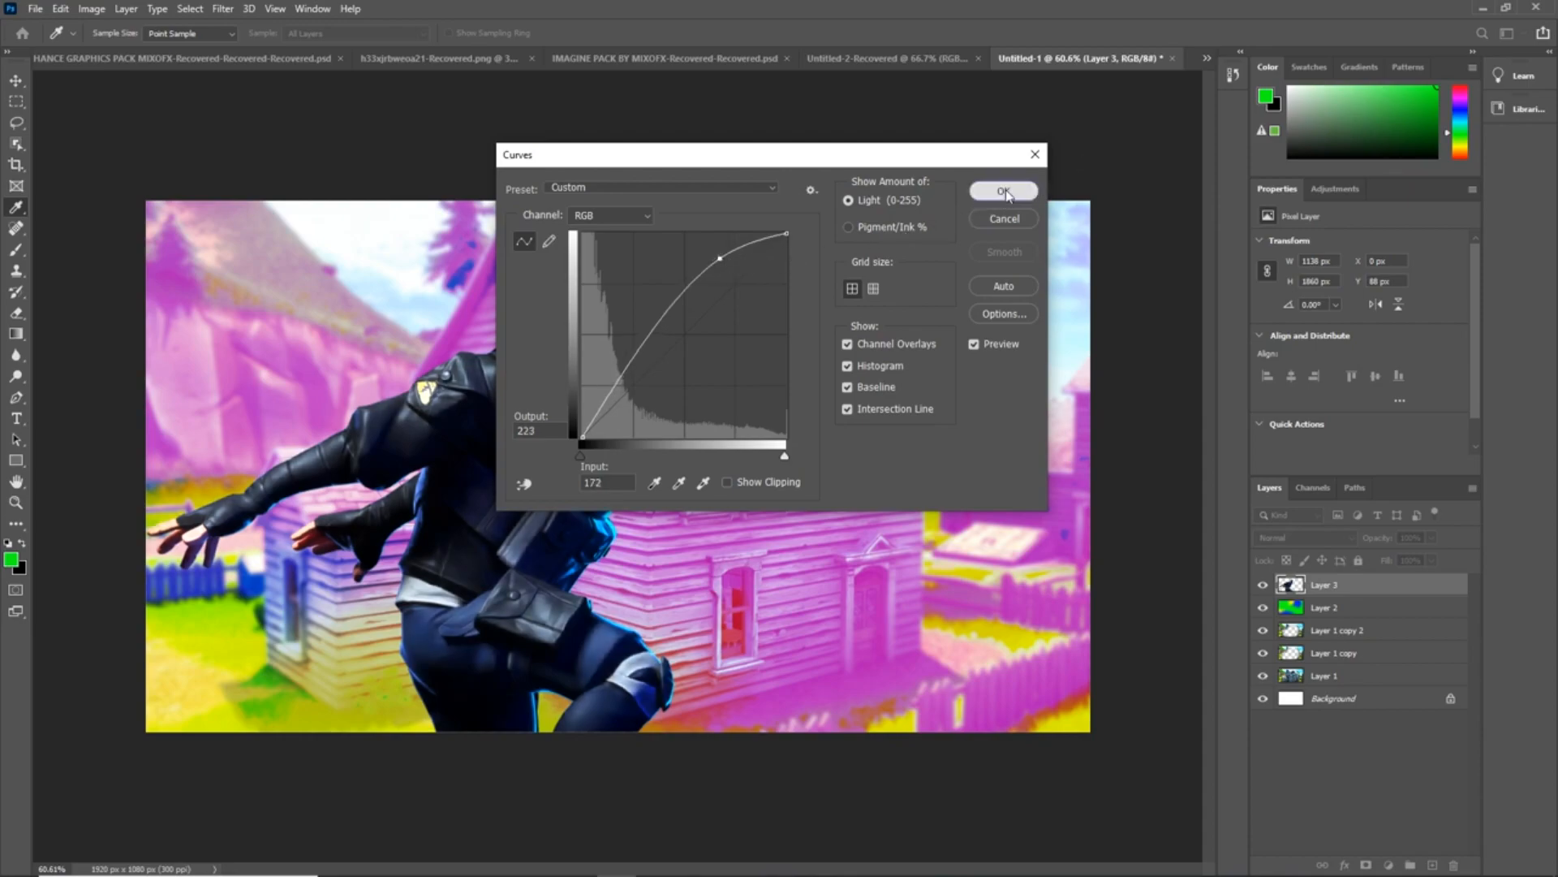
{"action": "left_click", "coordinate": [1004, 191]}
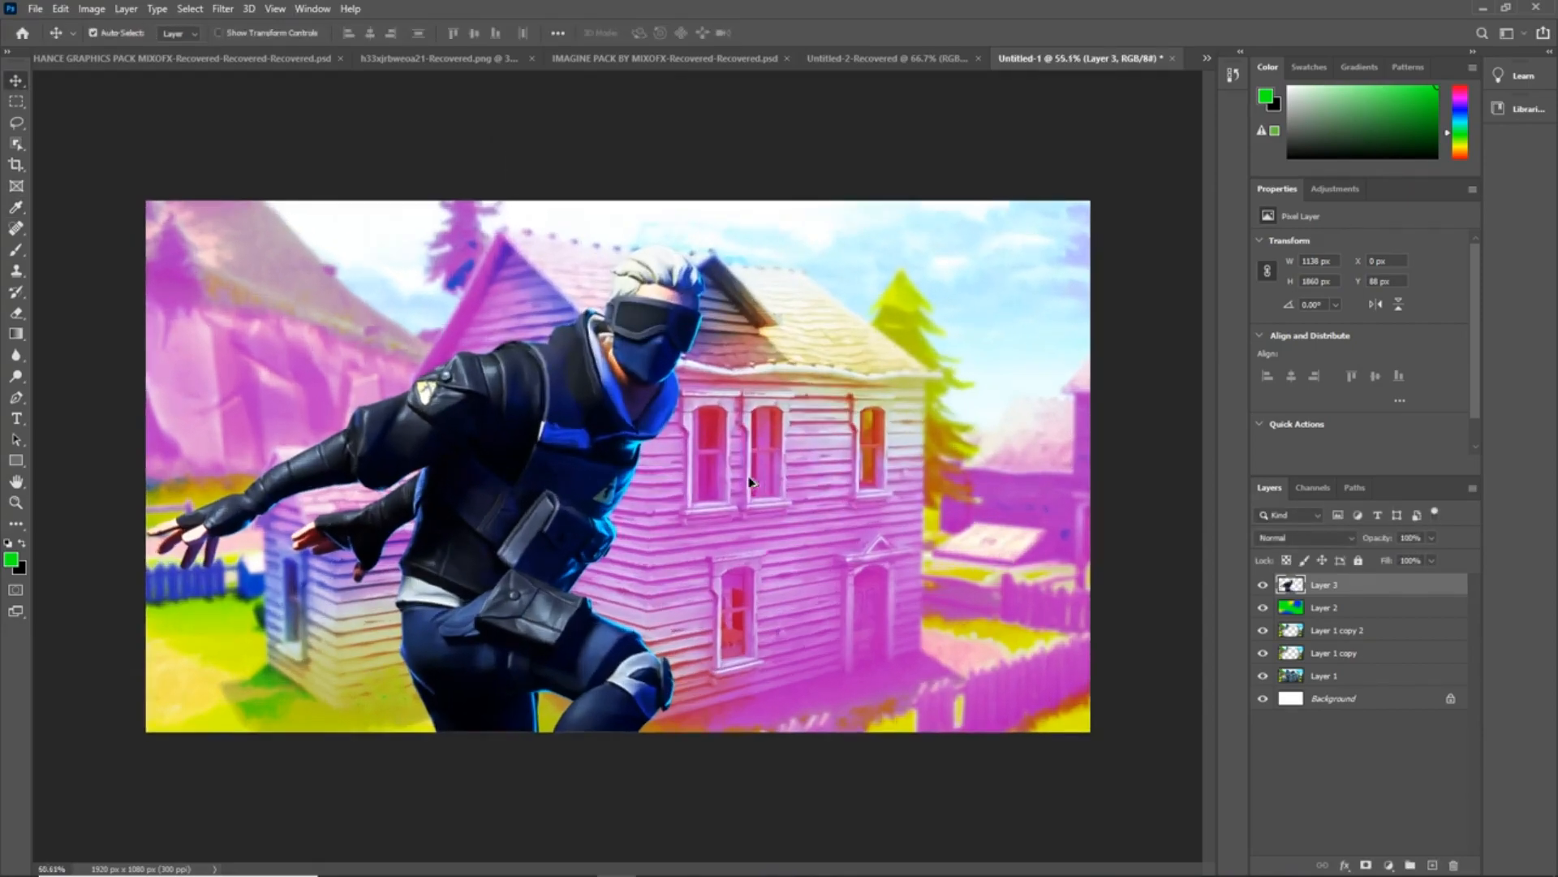
{"action": "key", "text": "ctrl+plus"}
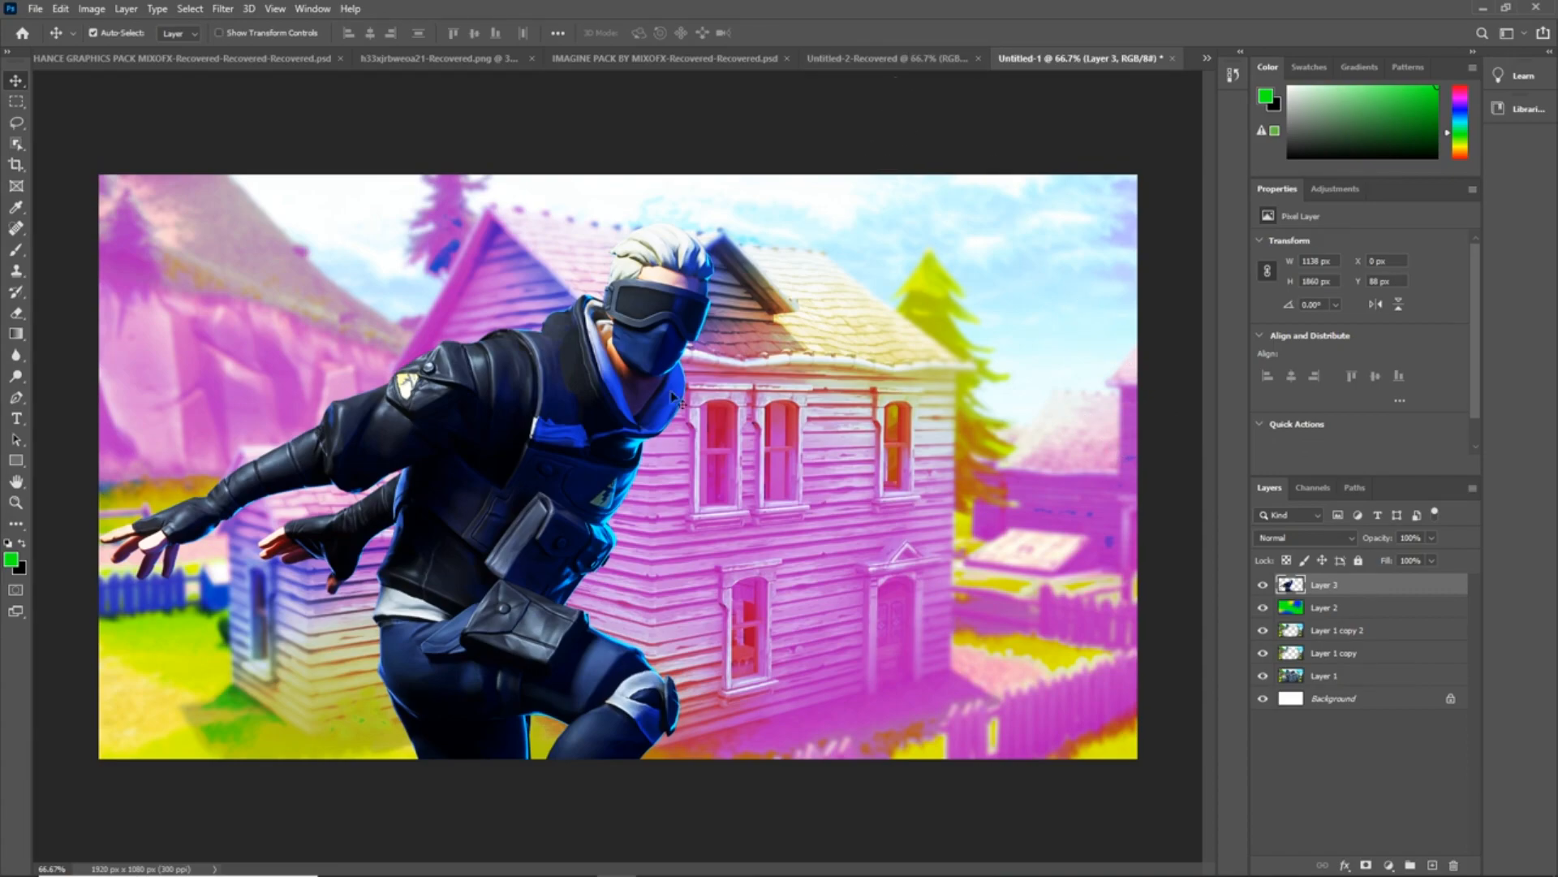
{"action": "left_click_drag", "start_coordinate": [566, 474], "coordinate": [562, 478]}
- Add an Outer Glow effect to the character layer and set its glow color to black (000000)
{"action": "double_click", "coordinate": [1385, 591]}
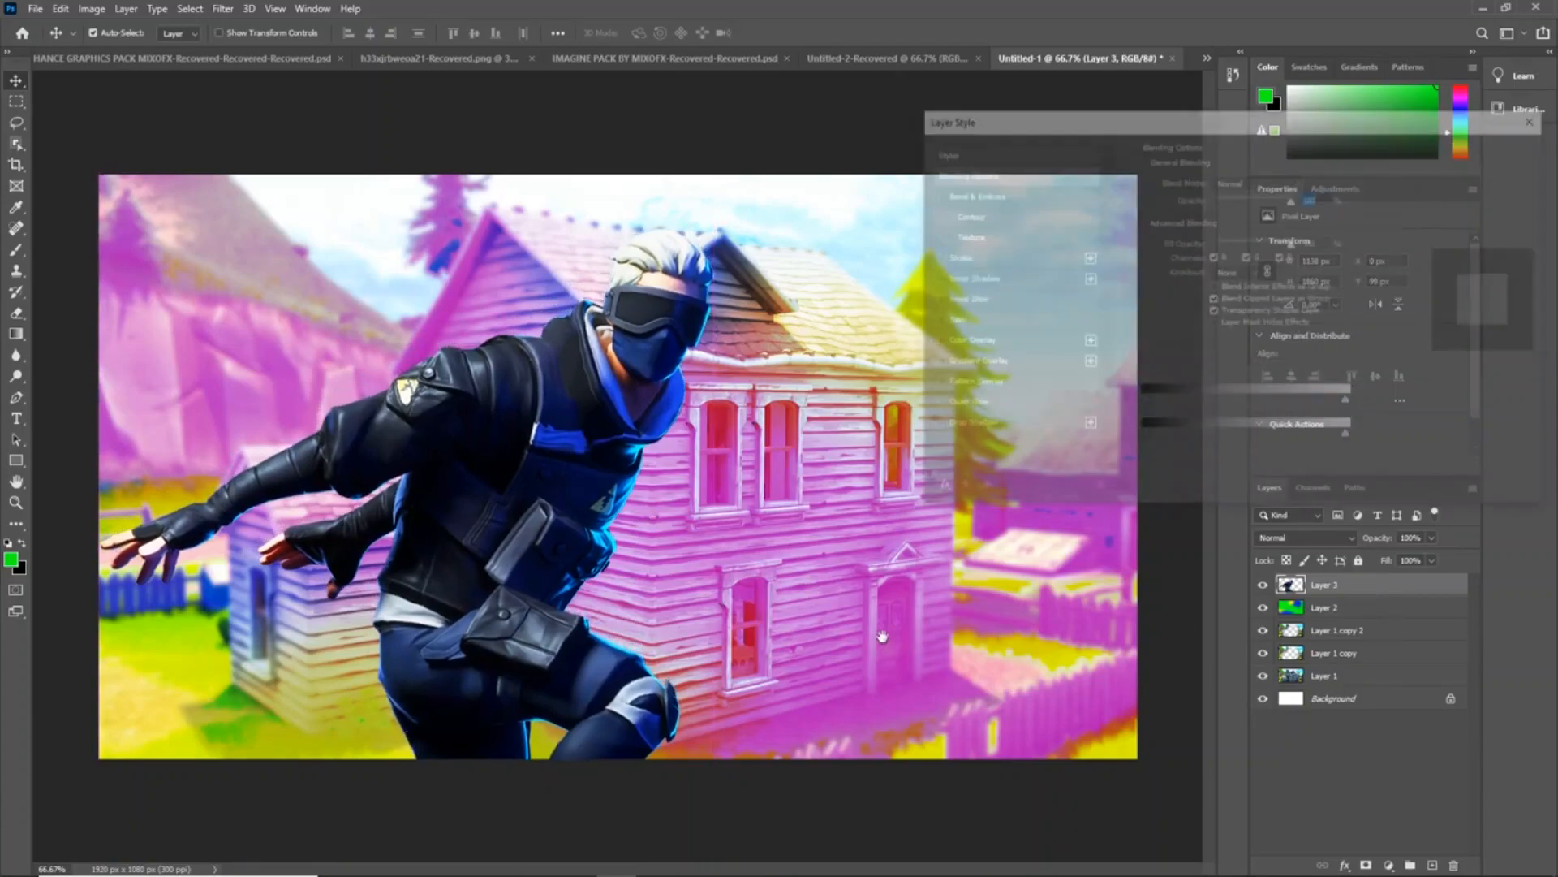
{"action": "left_click", "coordinate": [935, 405]}
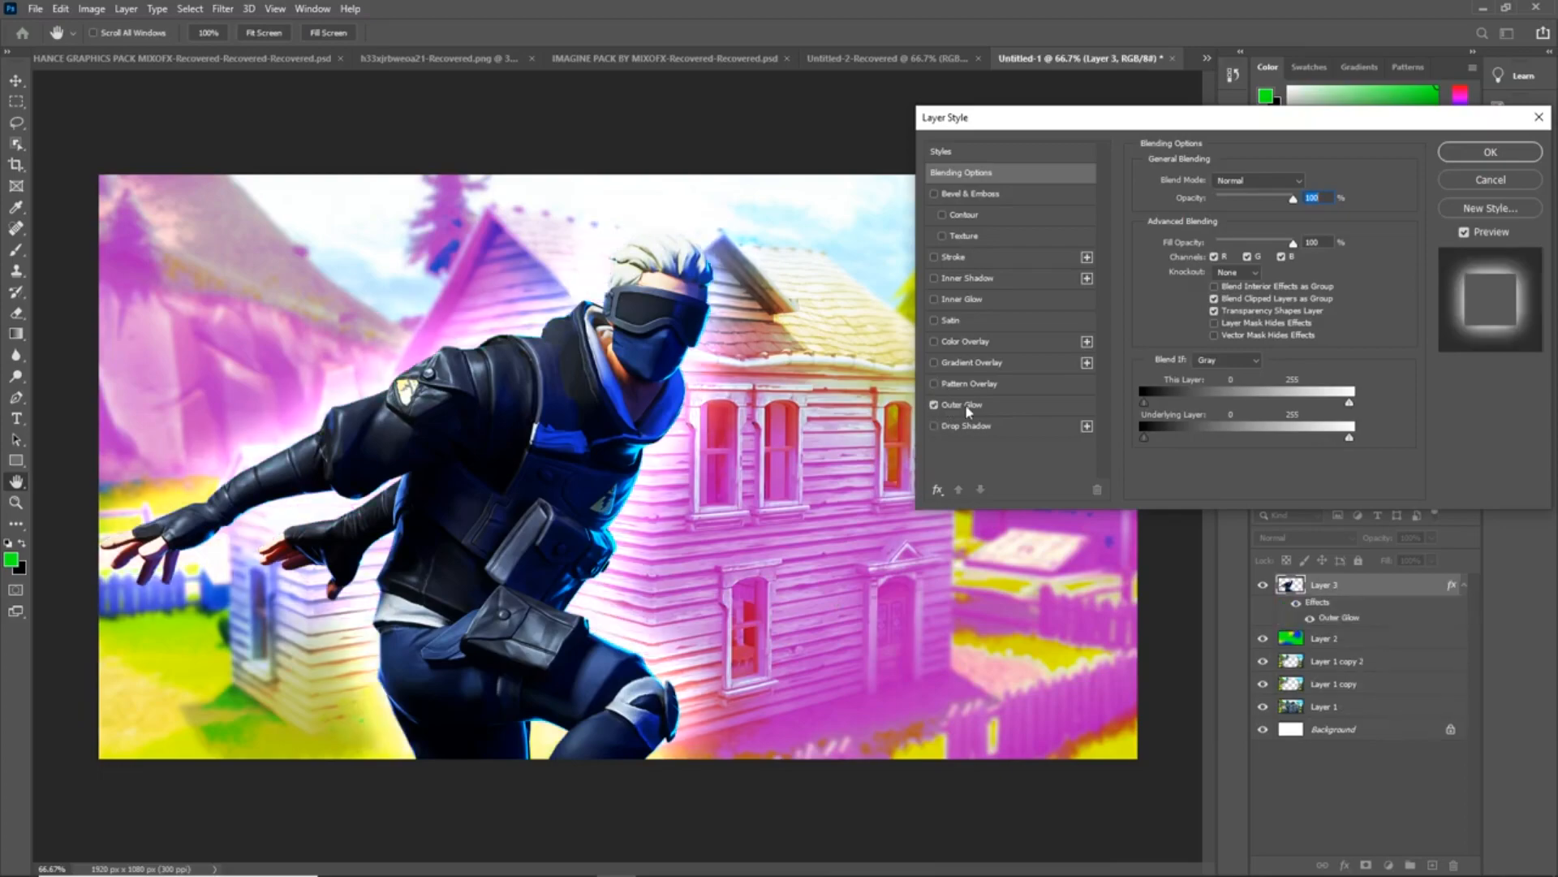
{"action": "left_click", "coordinate": [972, 406]}
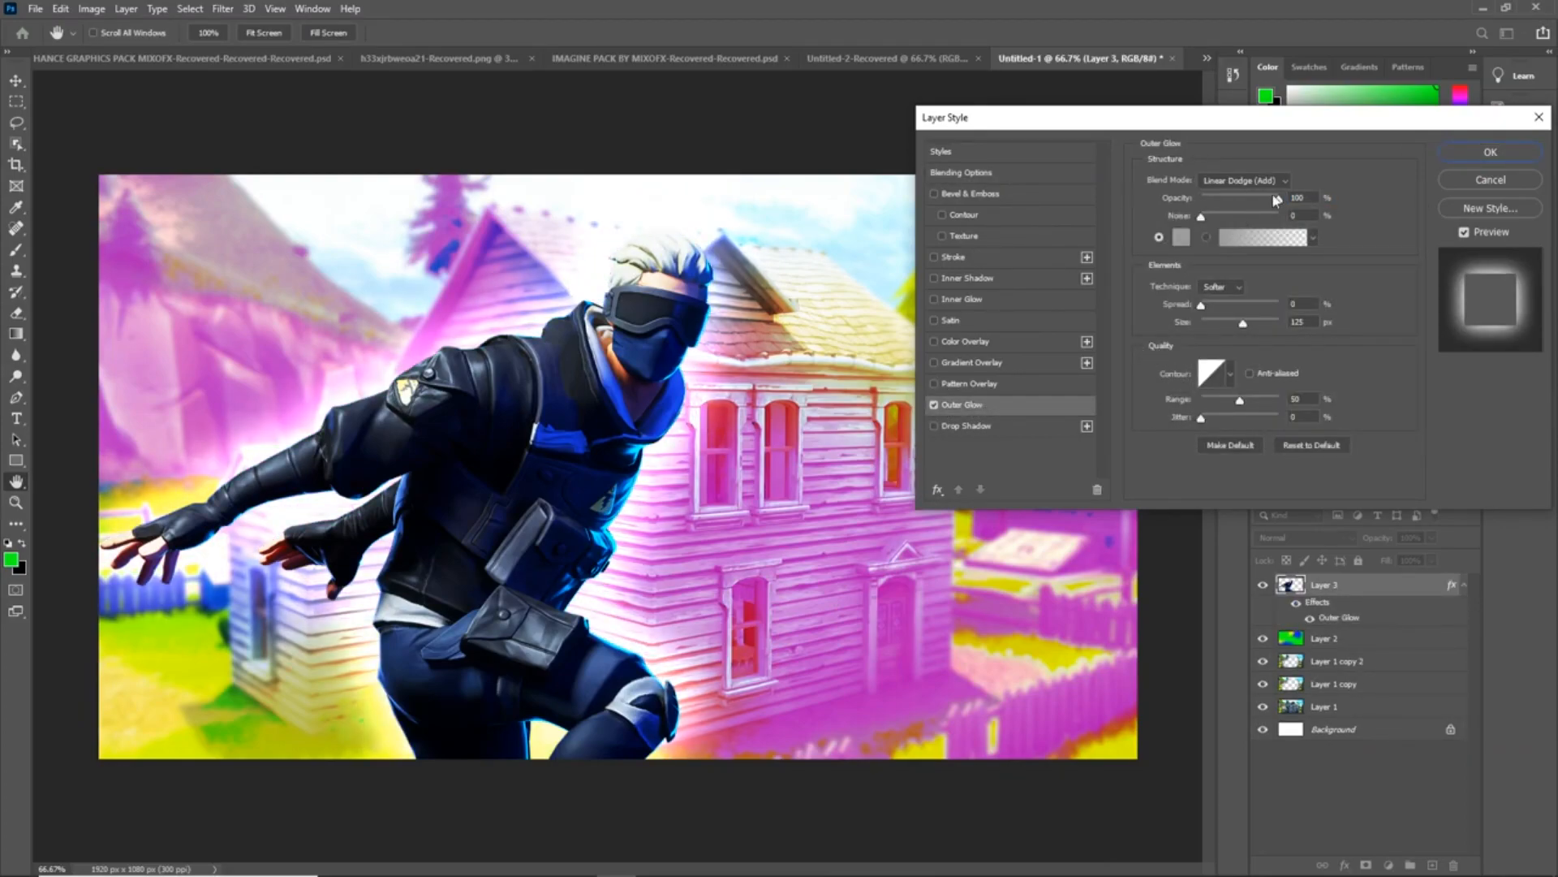
{"action": "left_click", "coordinate": [1181, 237]}
{"action": "type", "text": "000000"}
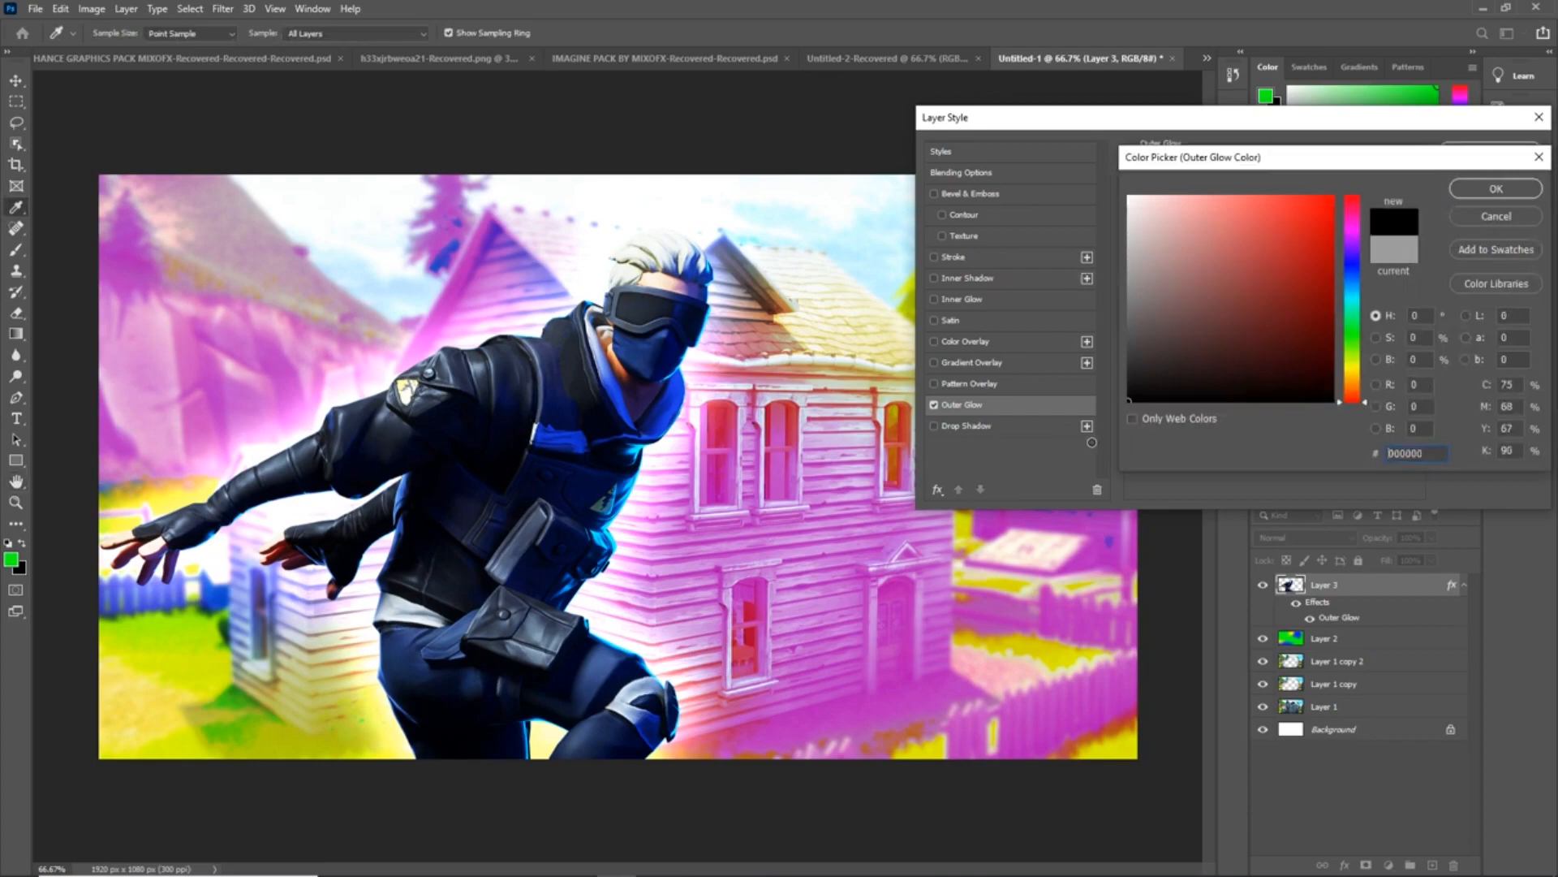
{"action": "left_click", "coordinate": [1495, 189]}
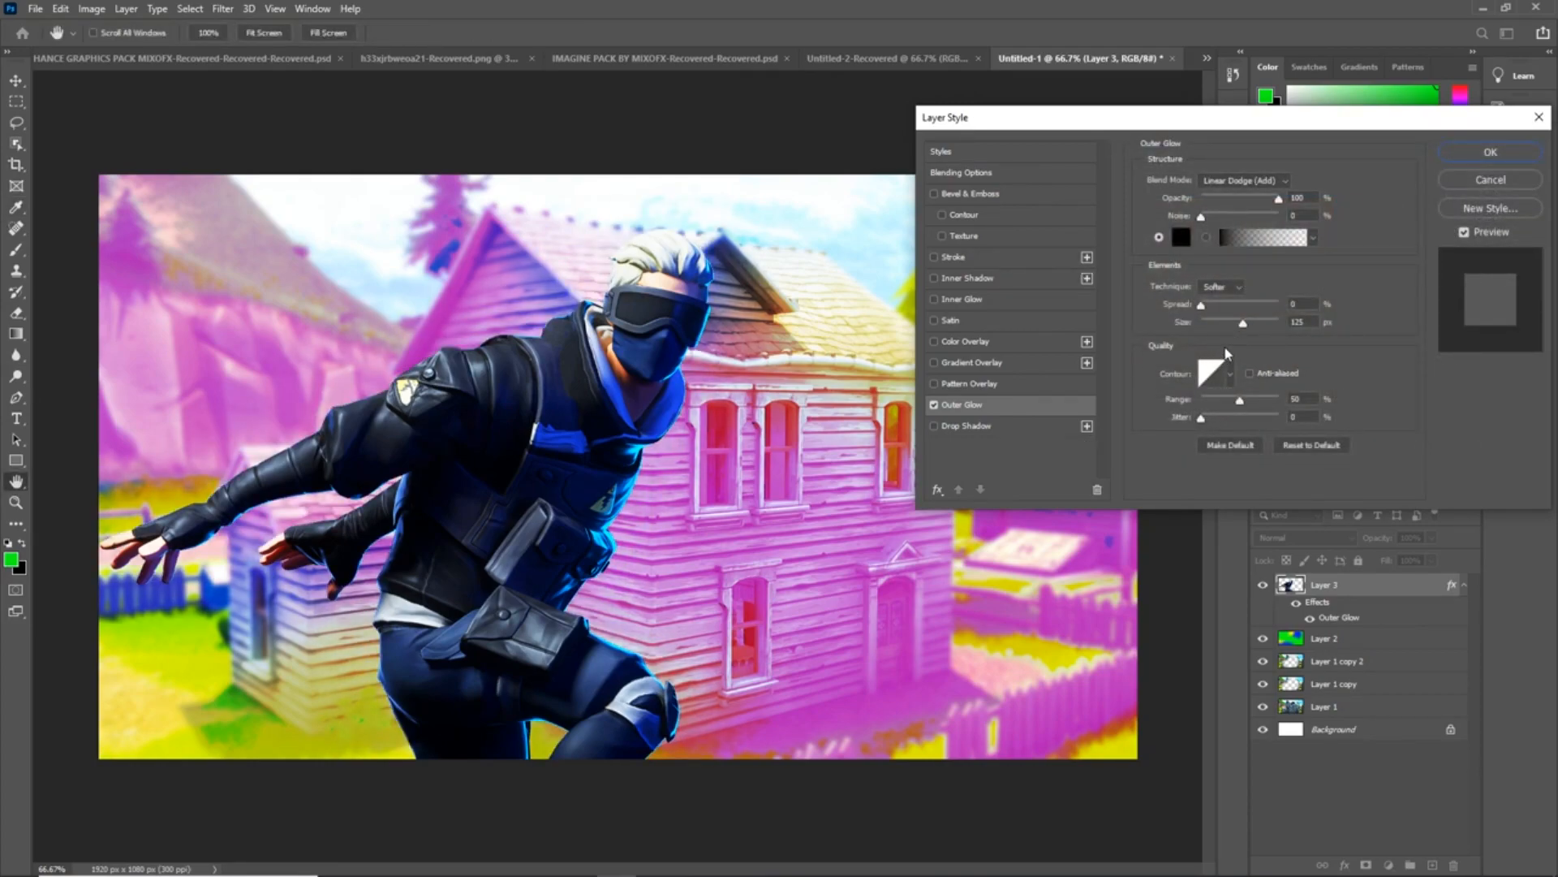
- Set the Outer Glow's blend mode to Normal, its size to about 57 px and its opacity to about 50%
{"action": "left_click_drag", "start_coordinate": [1243, 323], "coordinate": [1288, 323]}
{"action": "left_click", "coordinate": [1303, 322]}
{"action": "left_click", "coordinate": [1254, 182]}
{"action": "left_click", "coordinate": [1239, 193]}
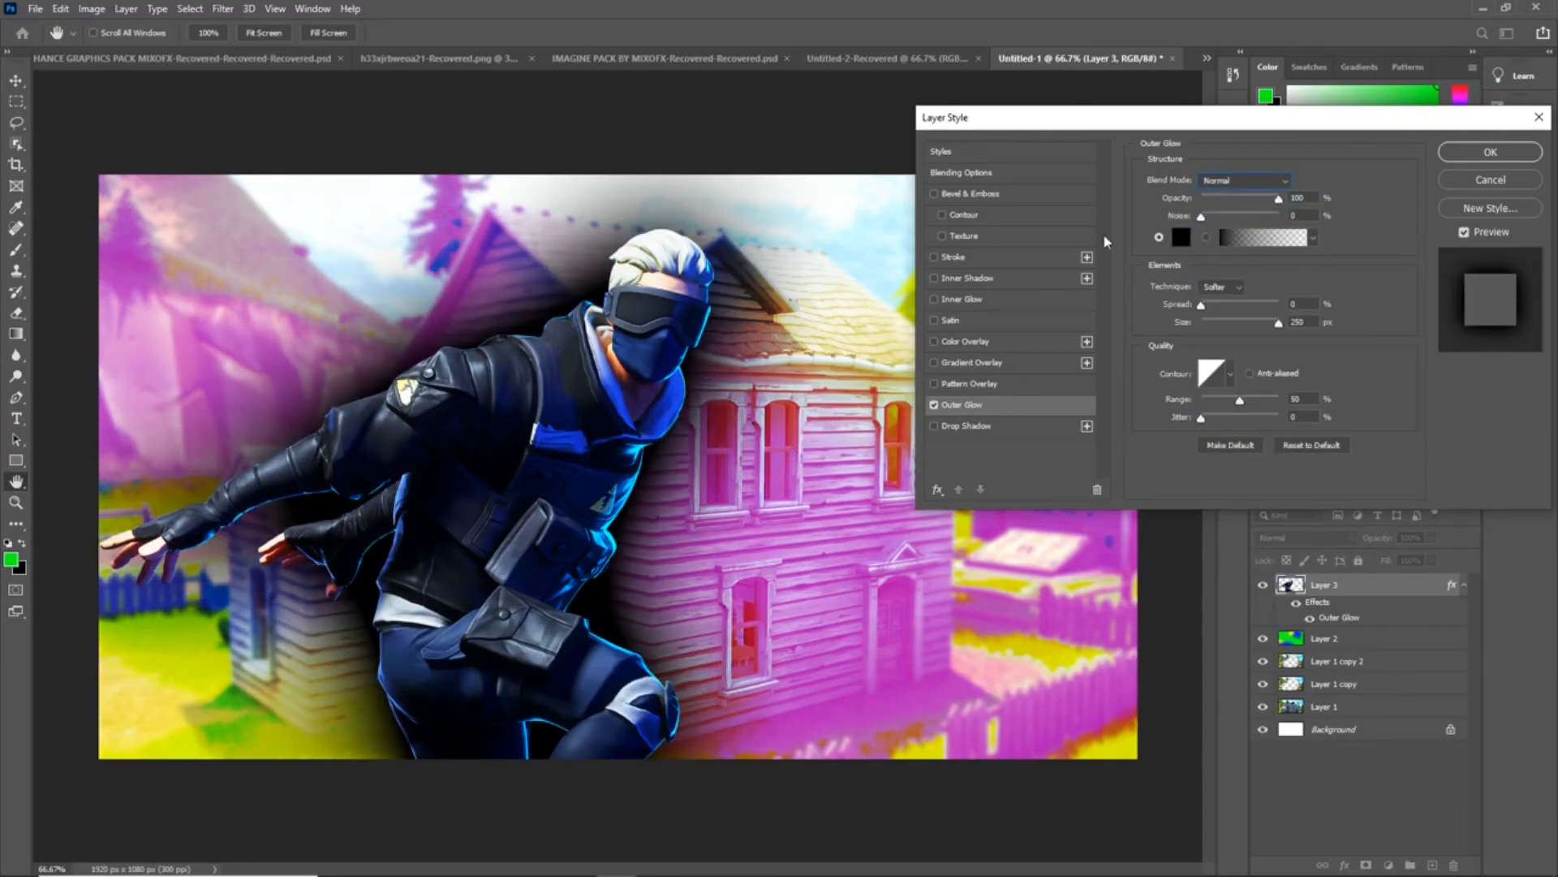
{"action": "left_click_drag", "start_coordinate": [1274, 325], "coordinate": [1225, 327]}
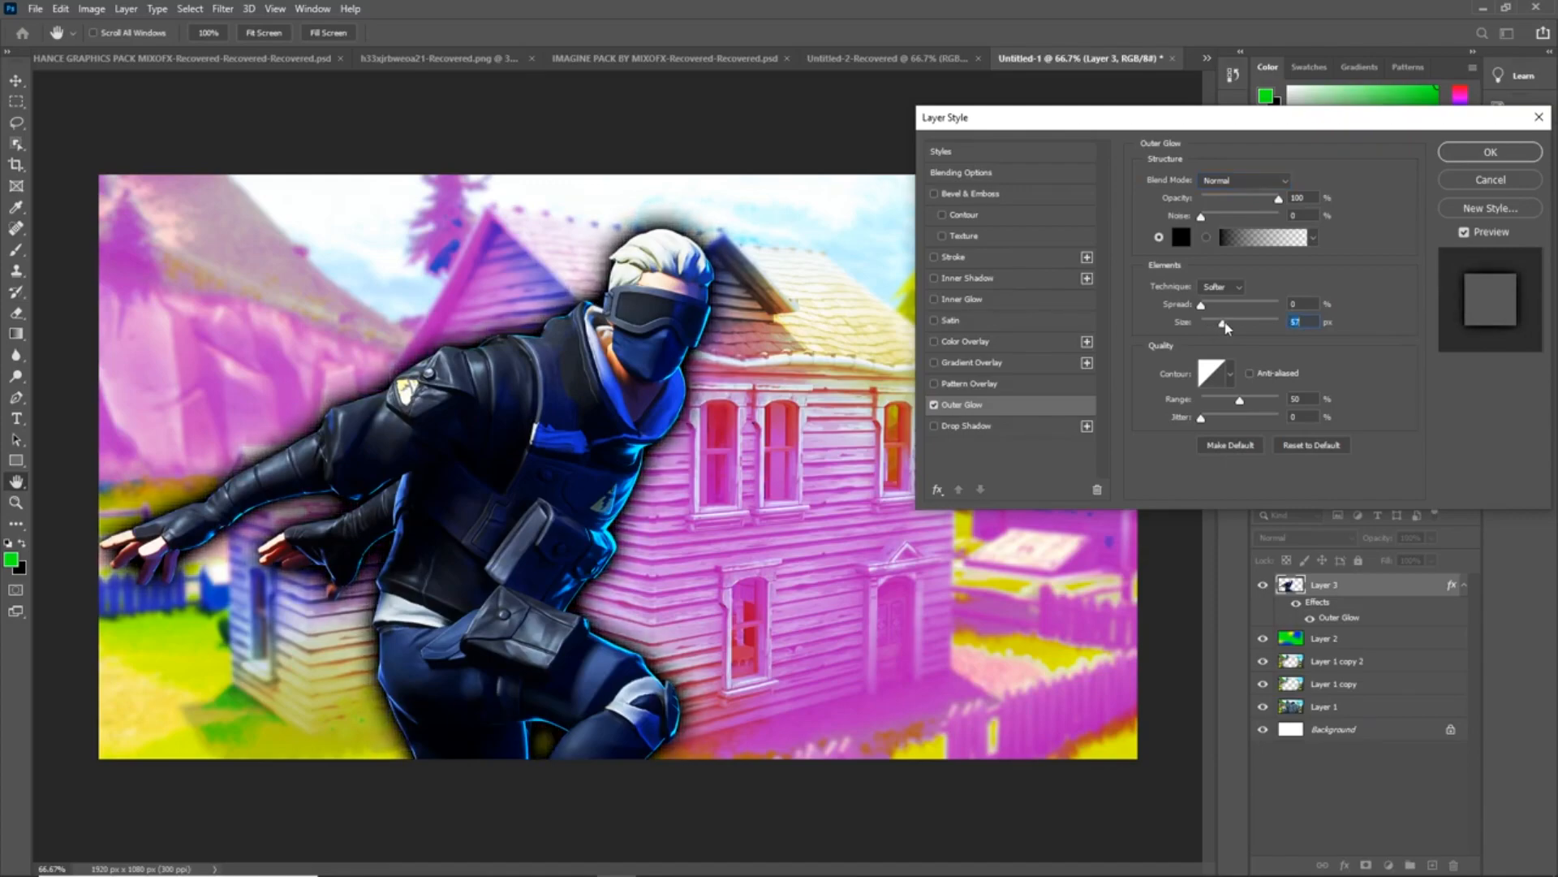
{"action": "left_click_drag", "start_coordinate": [1280, 205], "coordinate": [1246, 206]}
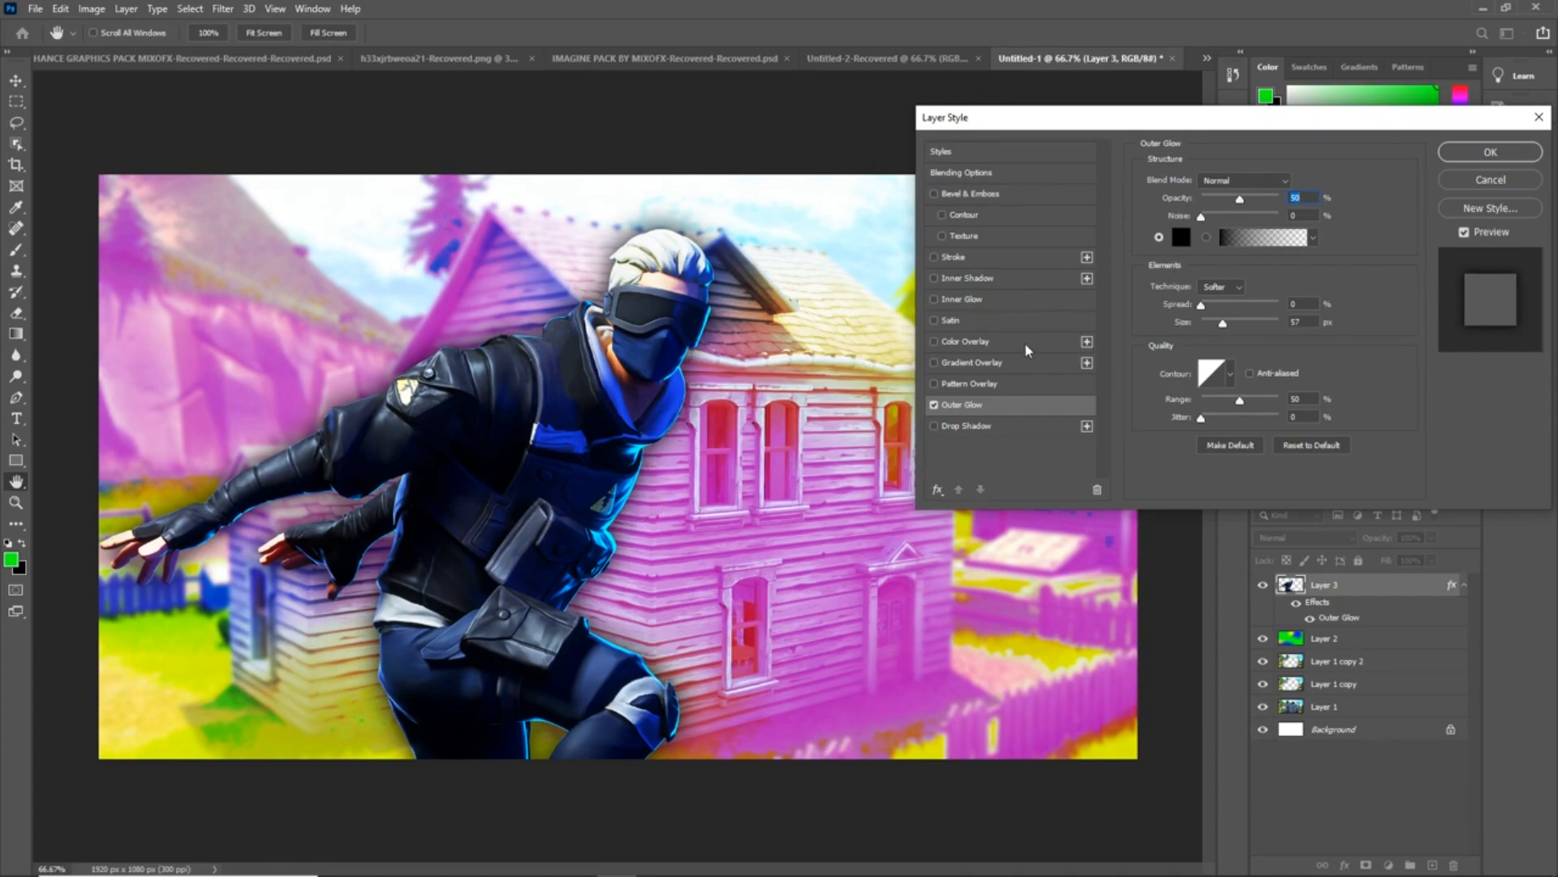
- Add a Gradient Overlay to the character using the Black, White preset and set its angle to about 95°
{"action": "left_click", "coordinate": [935, 364]}
{"action": "left_click", "coordinate": [986, 362]}
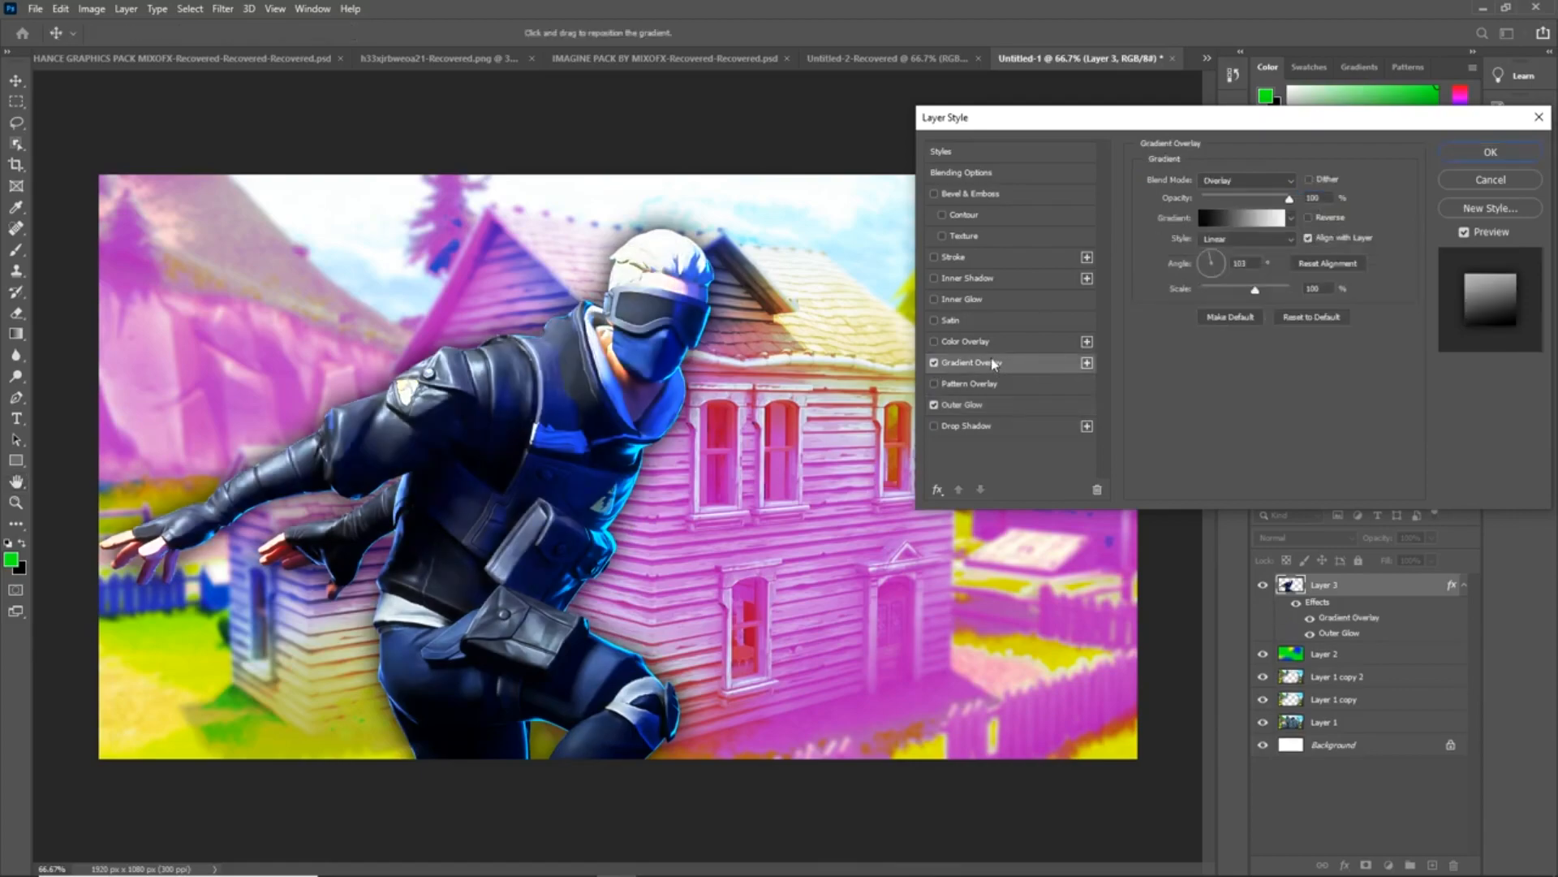
{"action": "left_click", "coordinate": [1221, 219]}
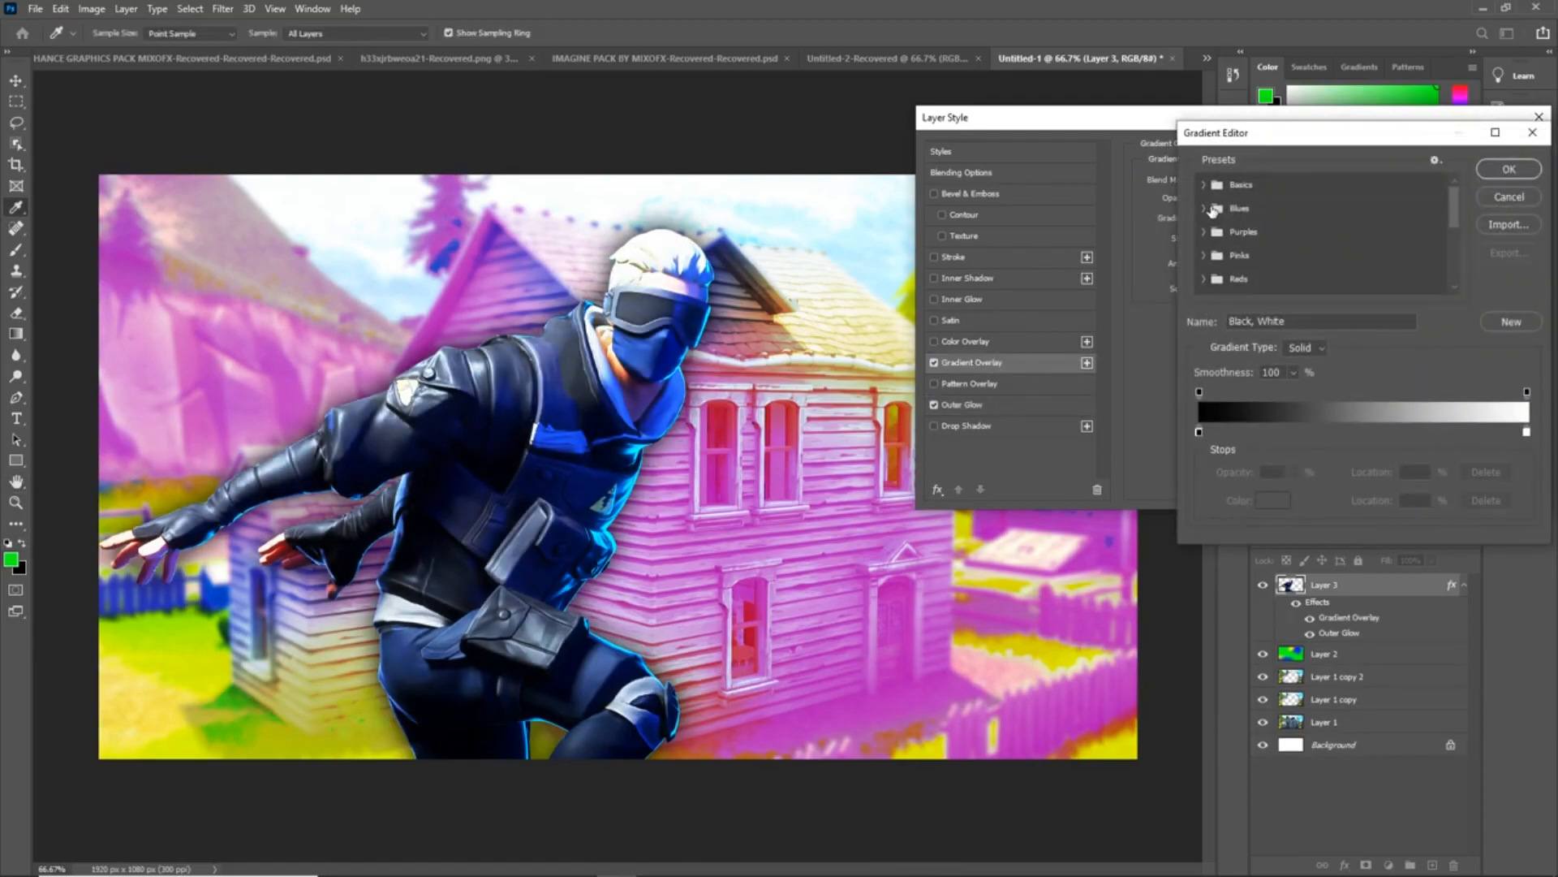
{"action": "left_click", "coordinate": [1208, 186]}
{"action": "left_click", "coordinate": [1276, 209]}
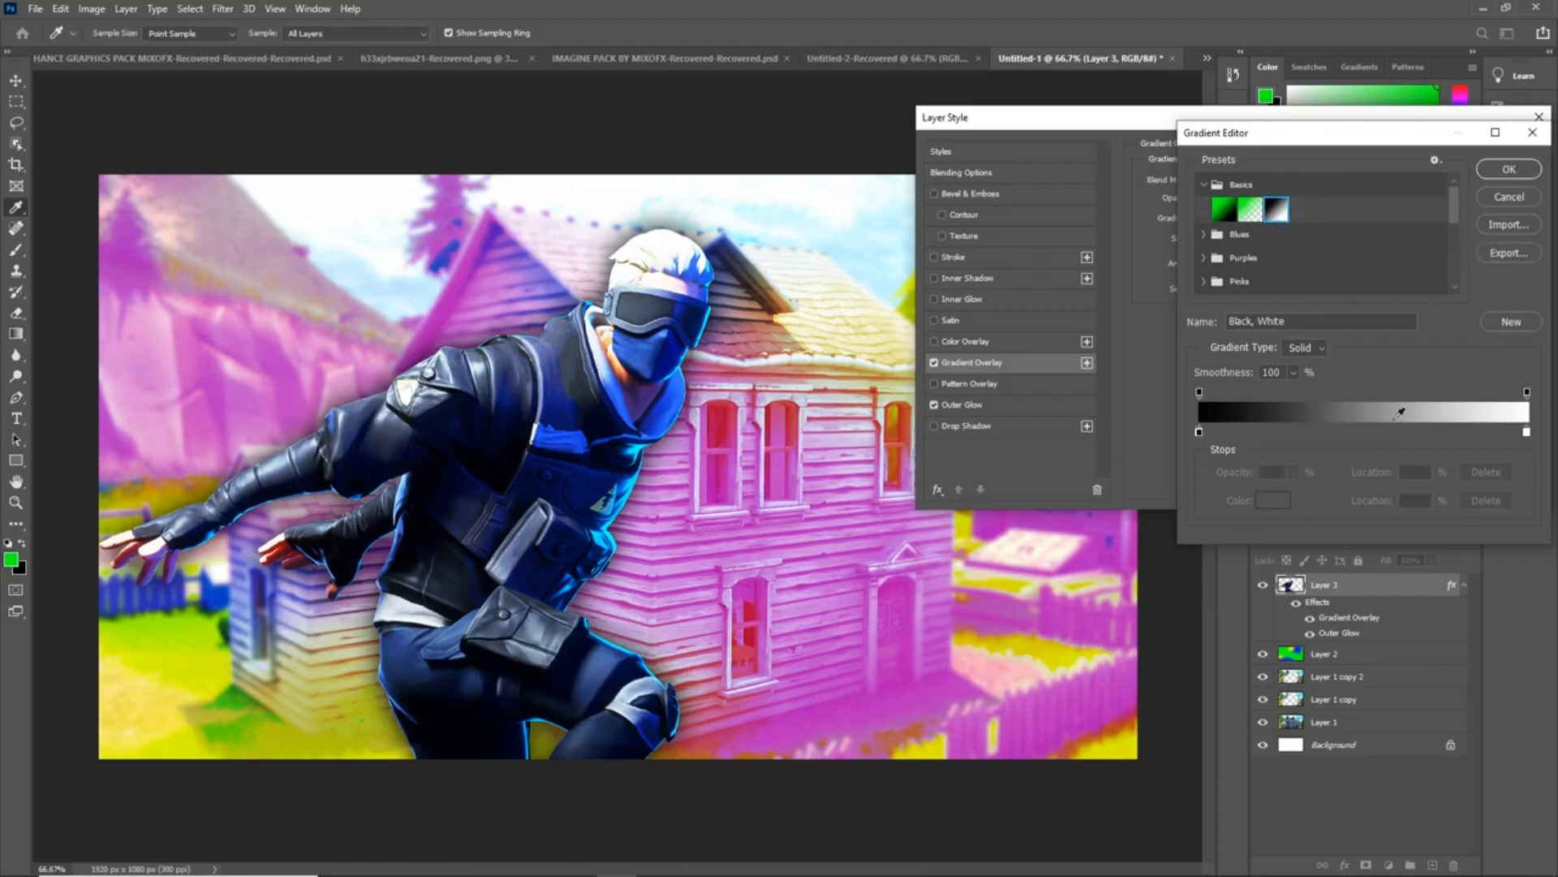
{"action": "left_click", "coordinate": [1509, 169]}
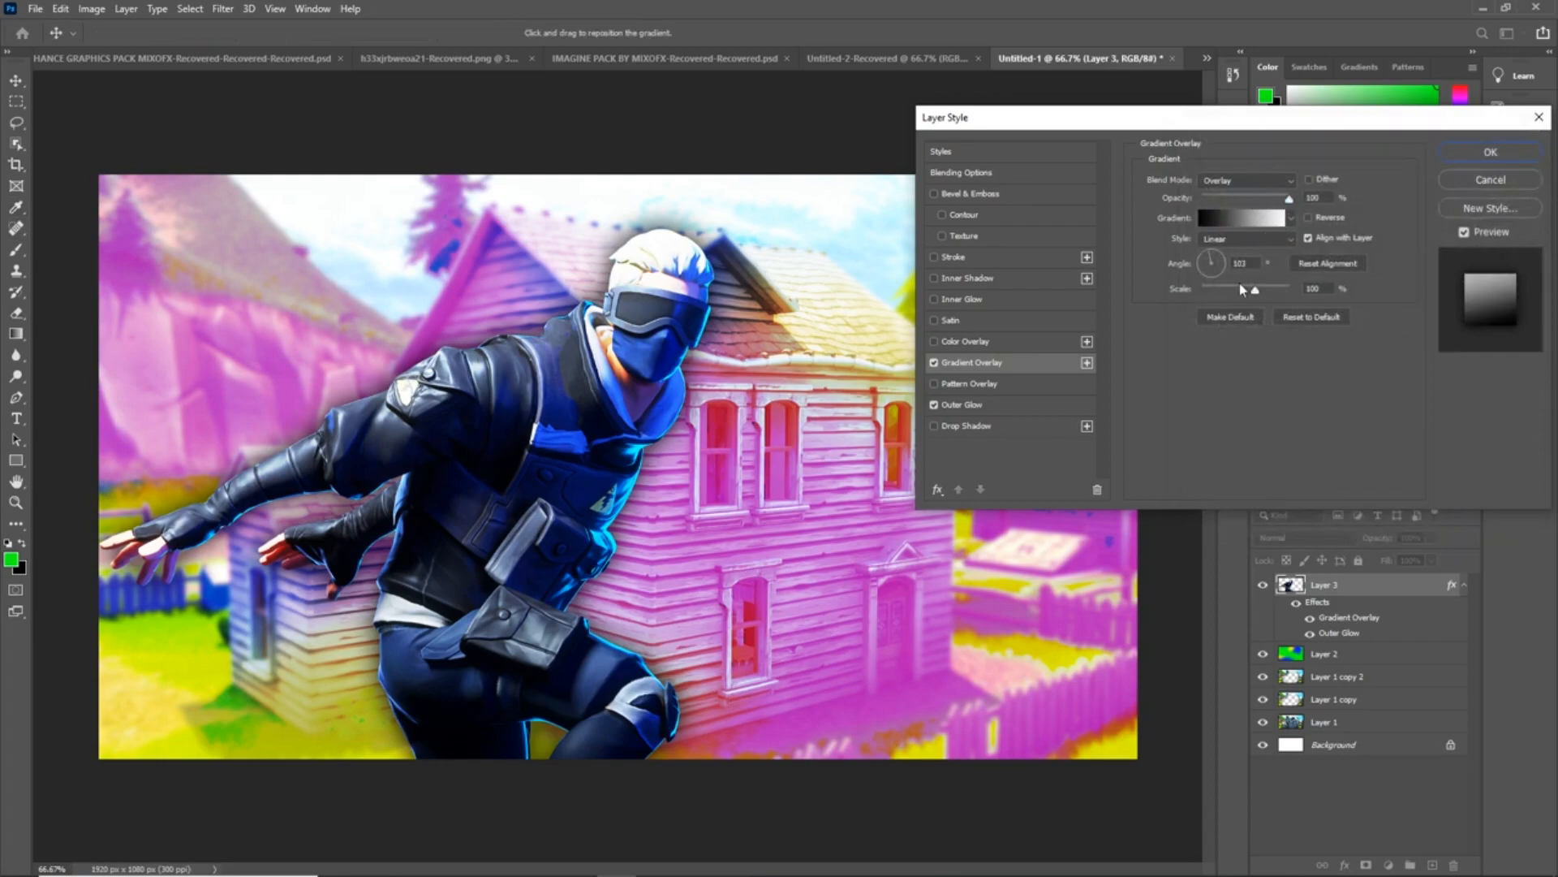
{"action": "left_click_drag", "start_coordinate": [1215, 260], "coordinate": [1223, 255]}
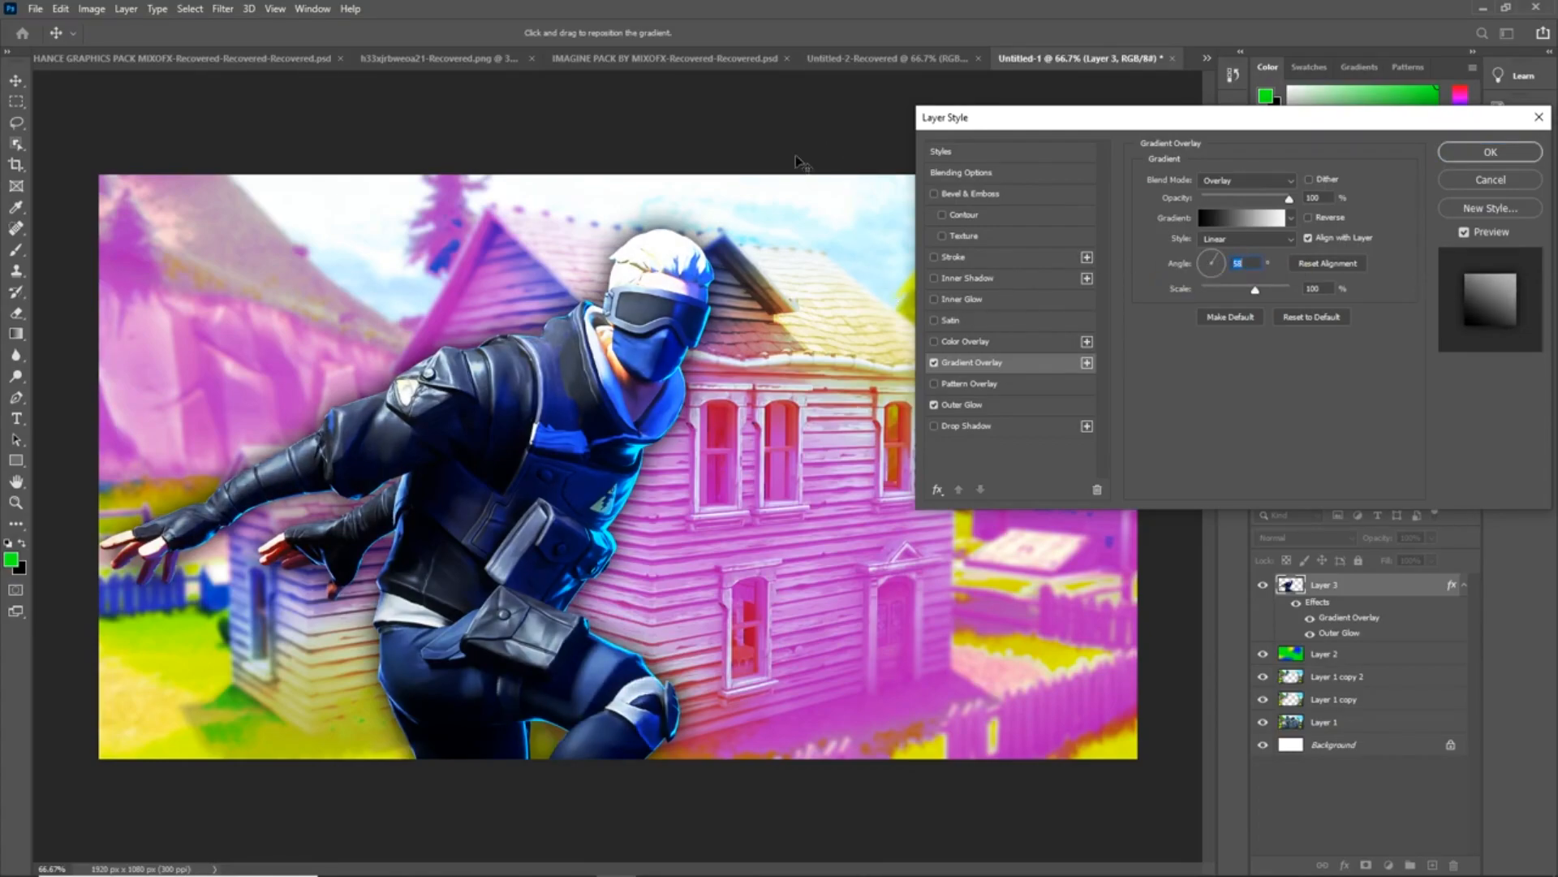
{"action": "left_click_drag", "start_coordinate": [1219, 250], "coordinate": [1212, 248]}
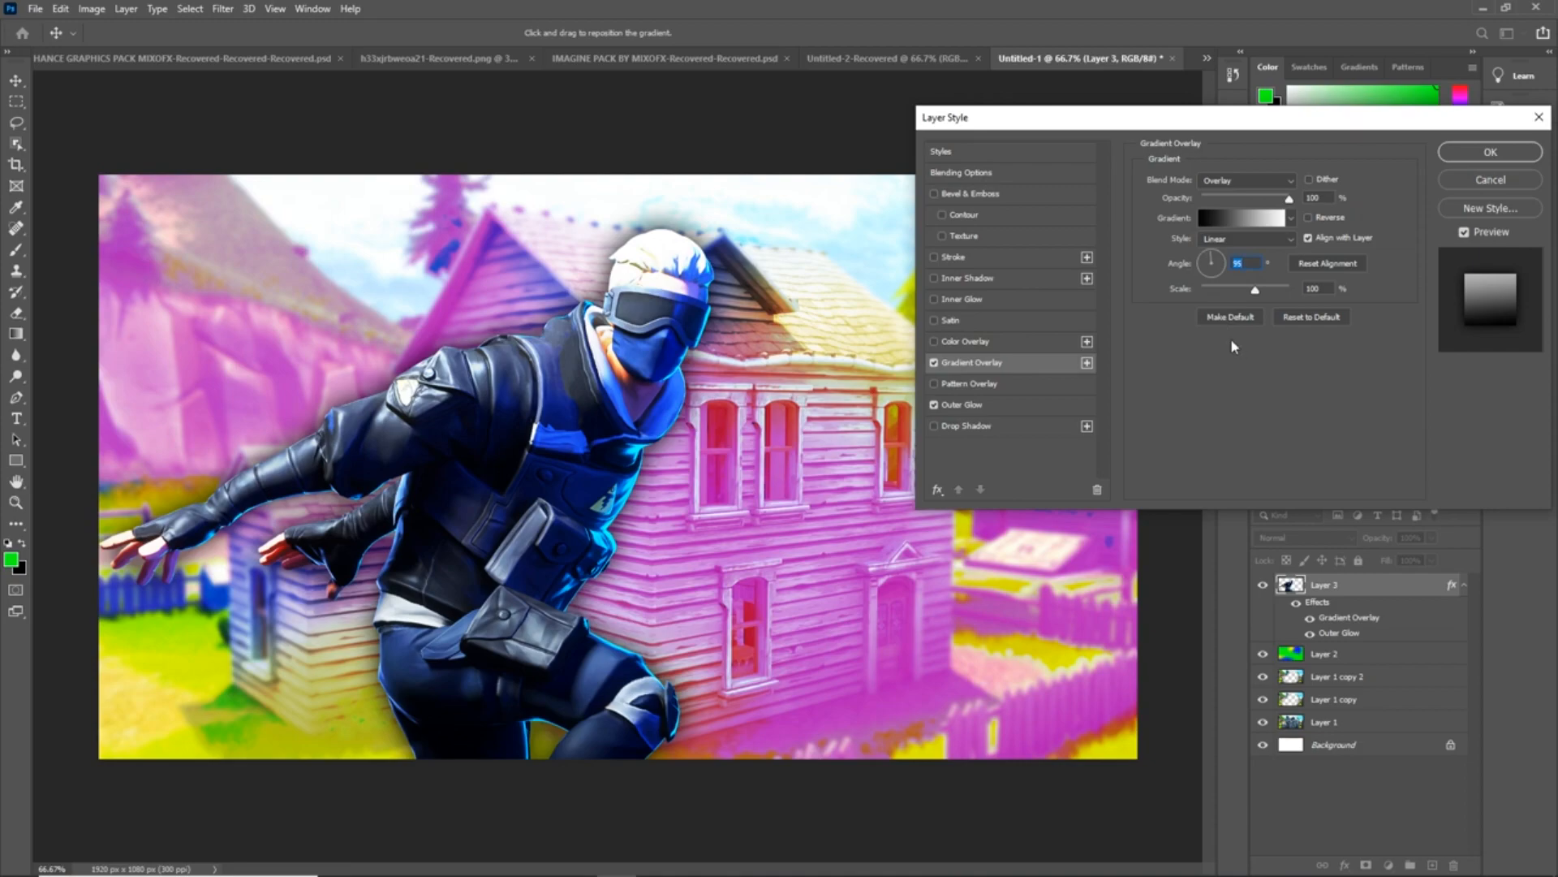
- Enable the Inner Glow and Inner Shadow effects on the character layer
{"action": "left_click", "coordinate": [934, 299]}
{"action": "left_click", "coordinate": [964, 299]}
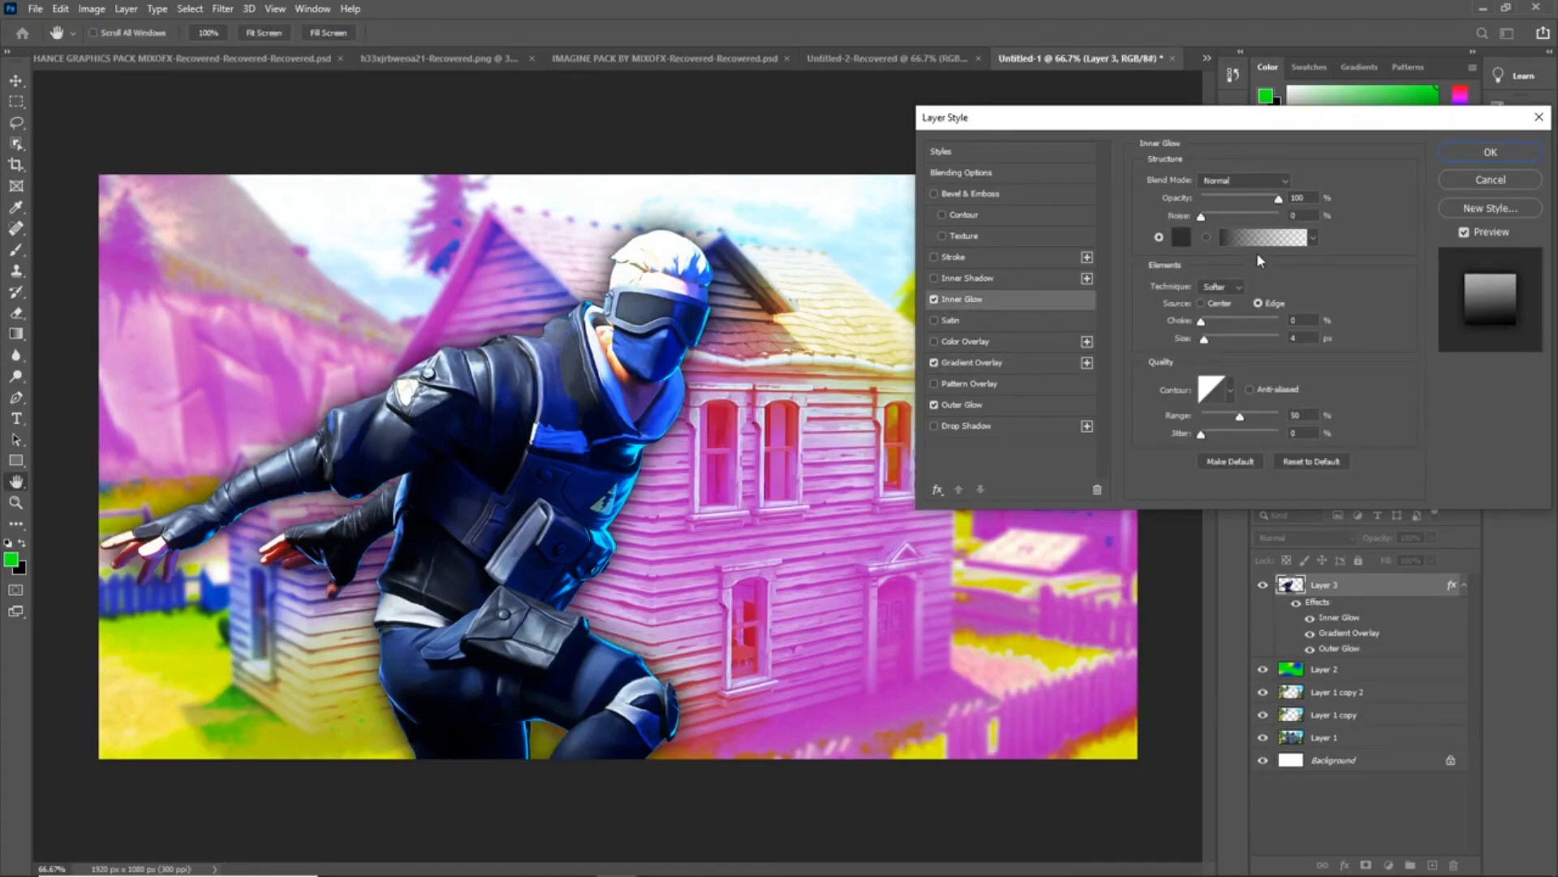
{"action": "left_click", "coordinate": [935, 279]}
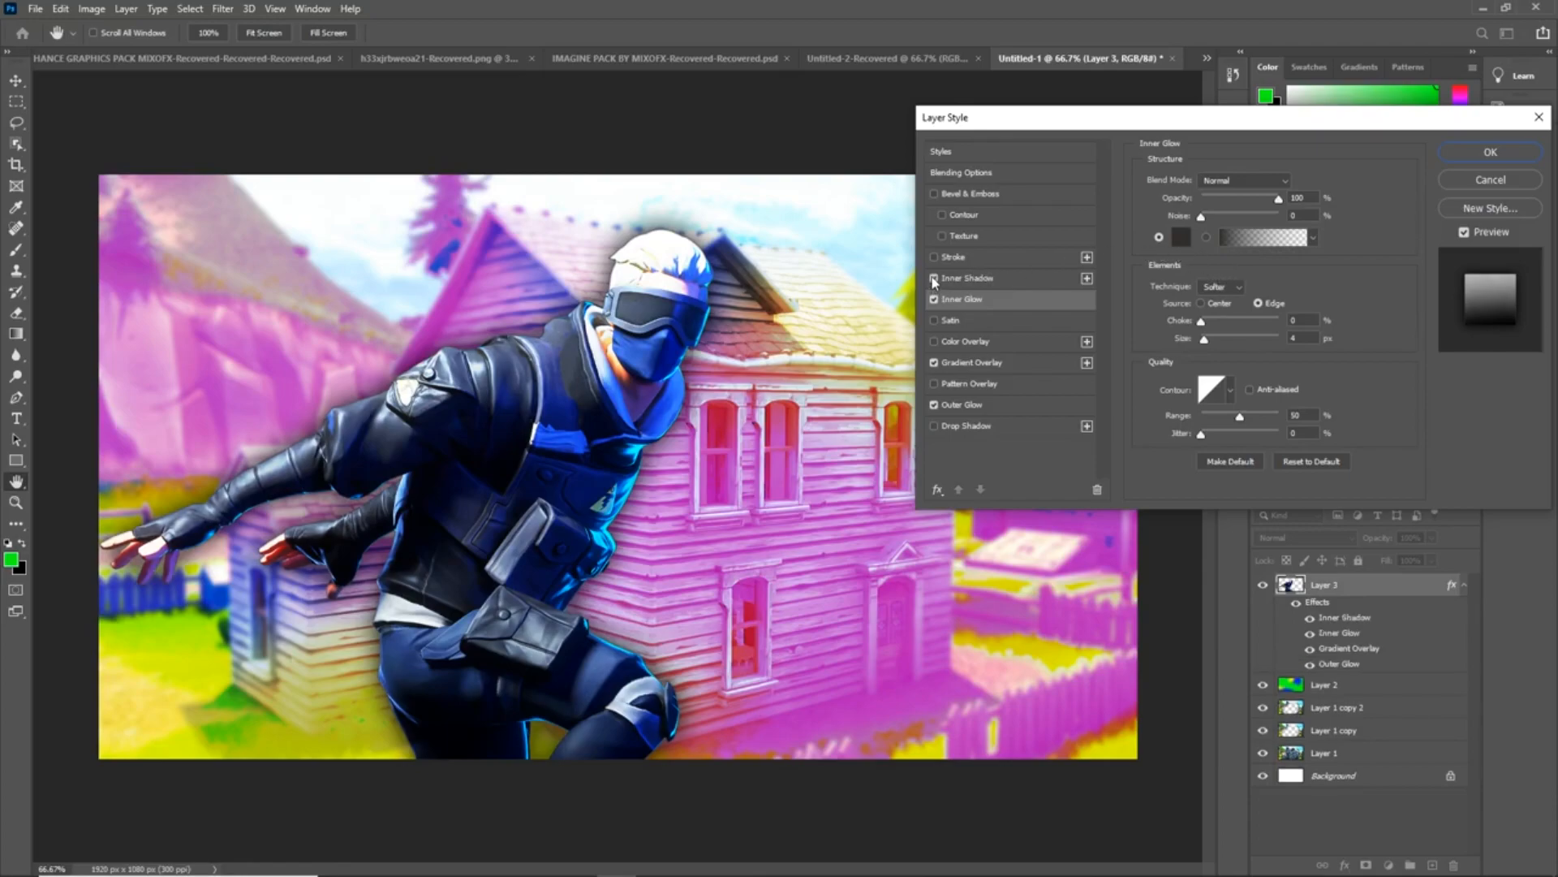
{"action": "left_click", "coordinate": [998, 279]}
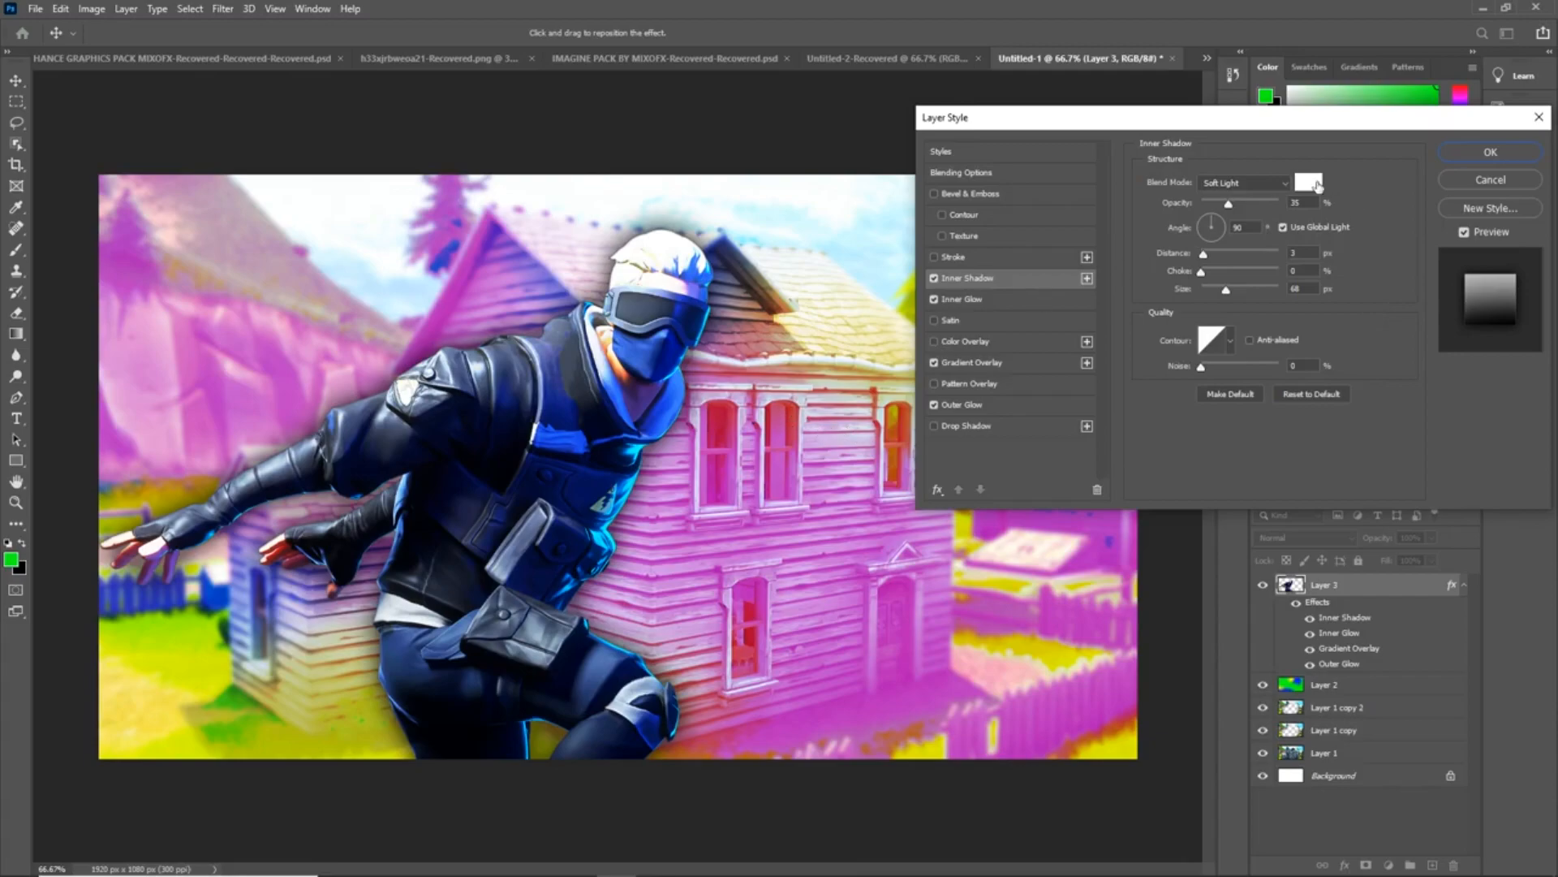
- Try black against white as the Inner Shadow color and keep white (ffffff)
{"action": "left_click", "coordinate": [1316, 184]}
{"action": "left_click_drag", "start_coordinate": [1169, 256], "coordinate": [1107, 429]}
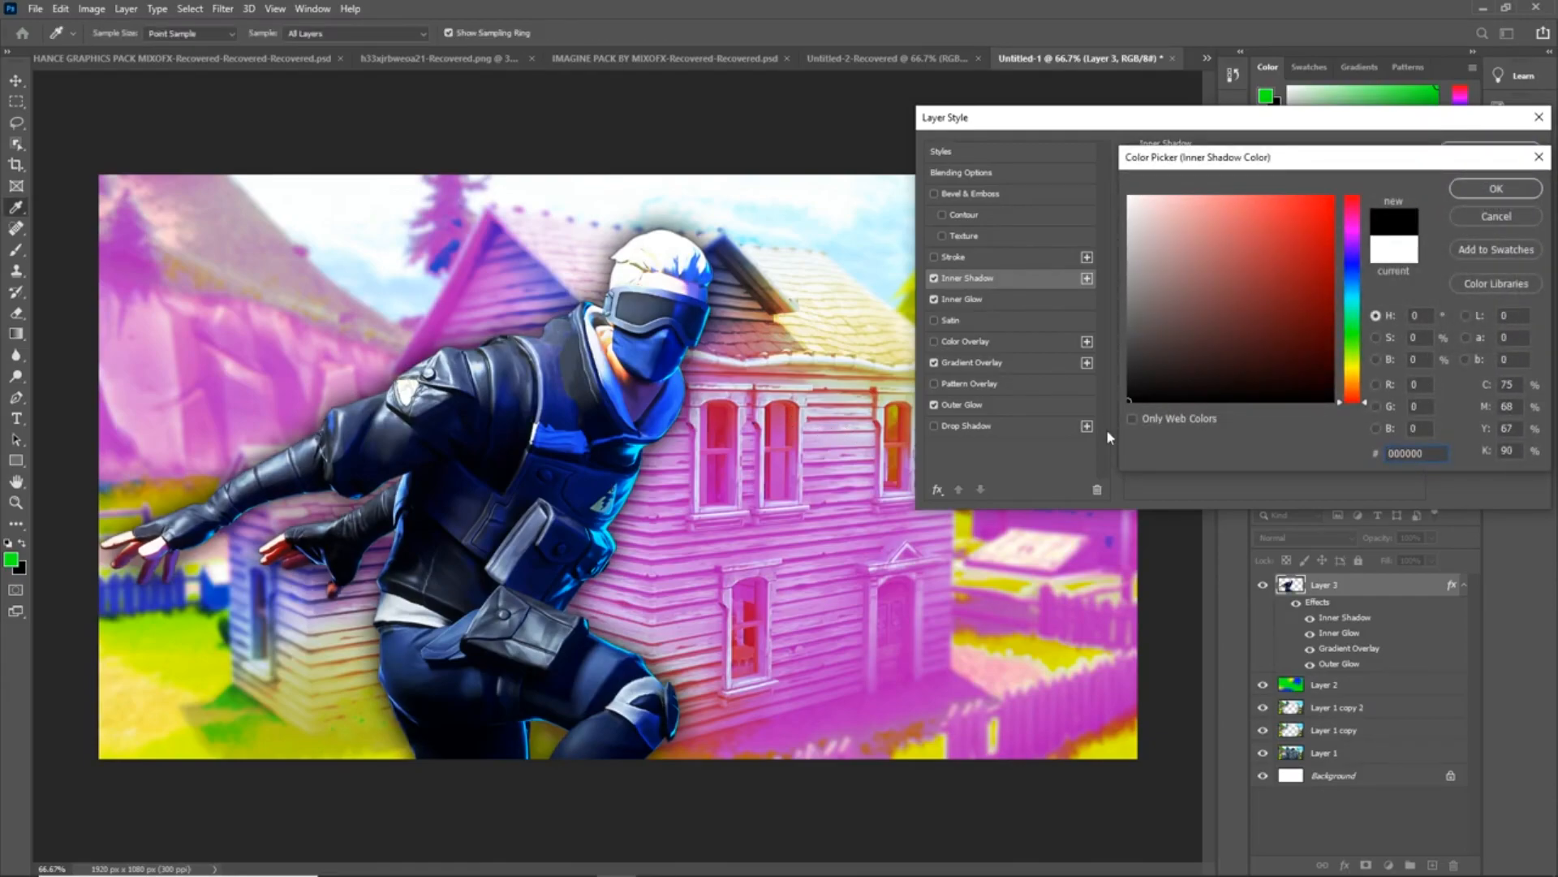
{"action": "left_click_drag", "start_coordinate": [1170, 346], "coordinate": [1122, 136]}
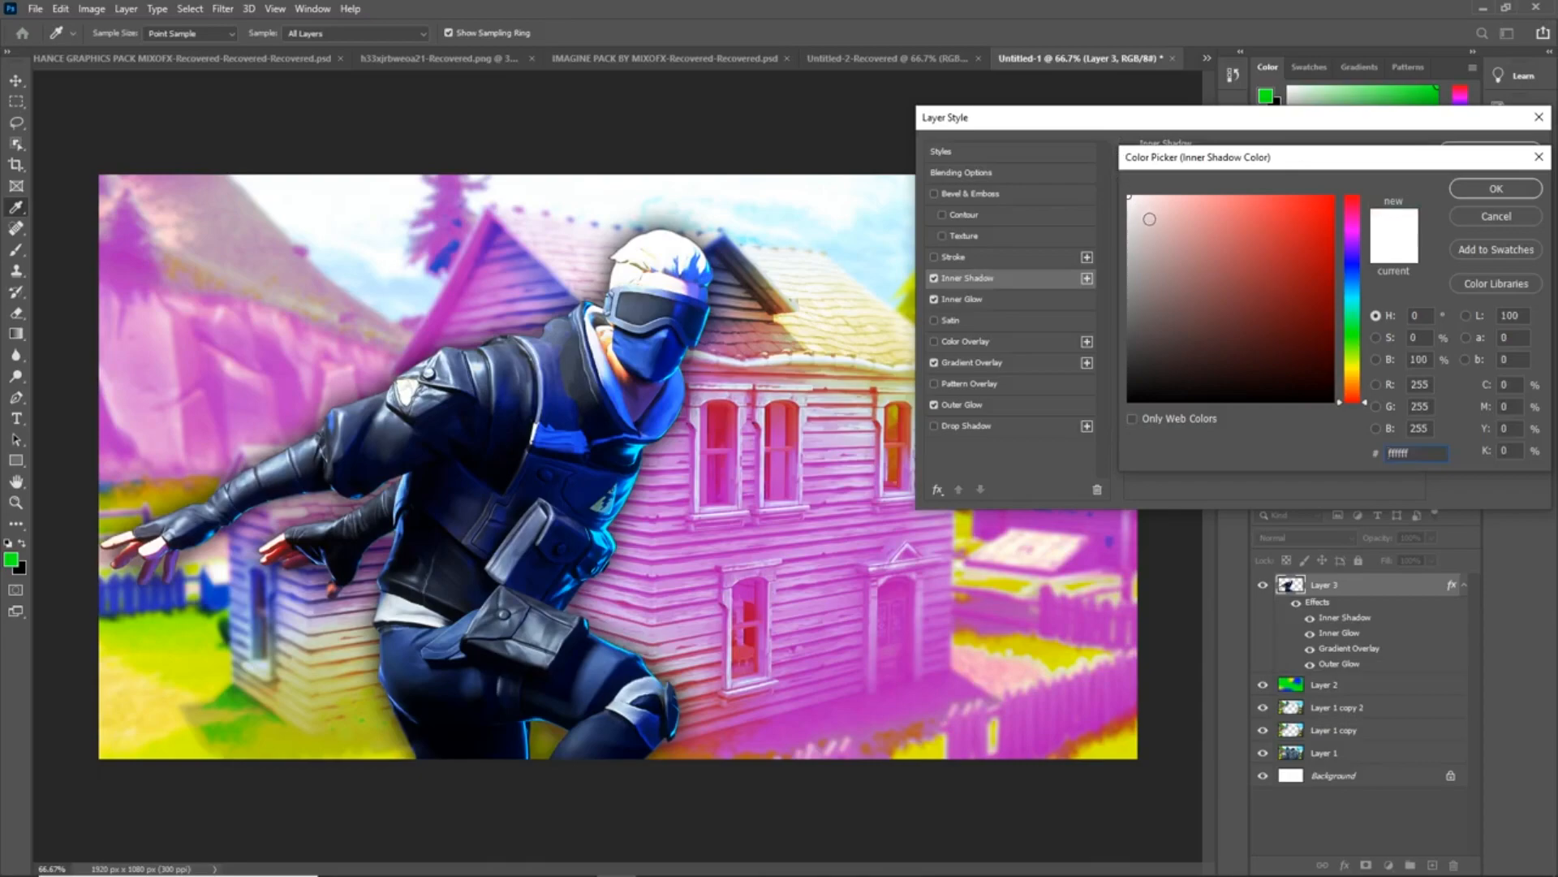
{"action": "left_click_drag", "start_coordinate": [1149, 220], "coordinate": [1111, 476]}
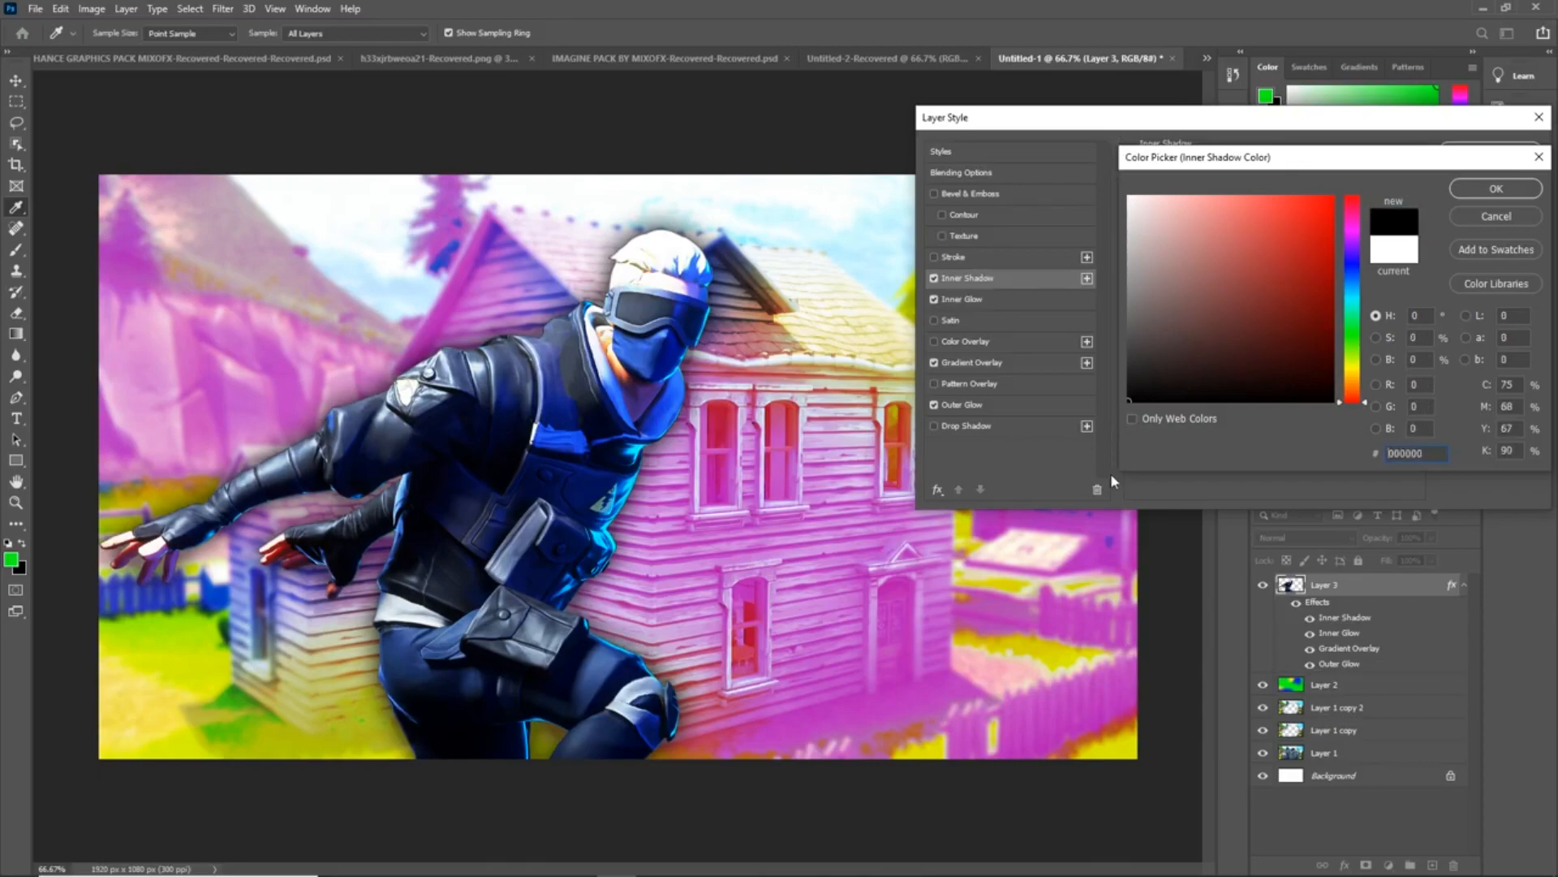
{"action": "left_click_drag", "start_coordinate": [1146, 226], "coordinate": [1114, 156]}
{"action": "left_click_drag", "start_coordinate": [1161, 268], "coordinate": [1110, 159]}
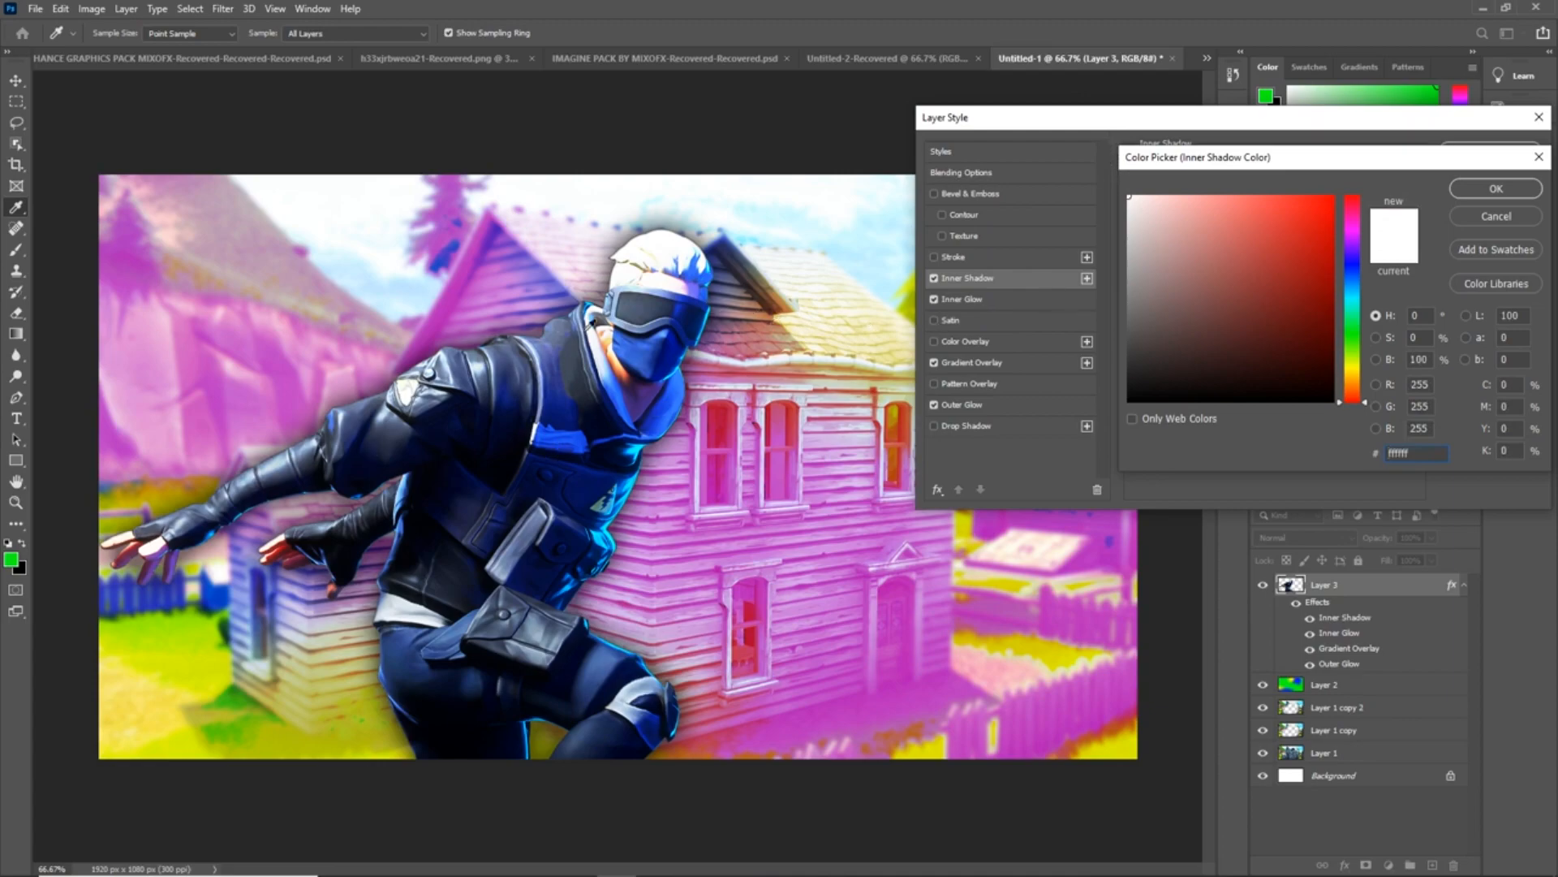
{"action": "left_click", "coordinate": [1498, 190]}
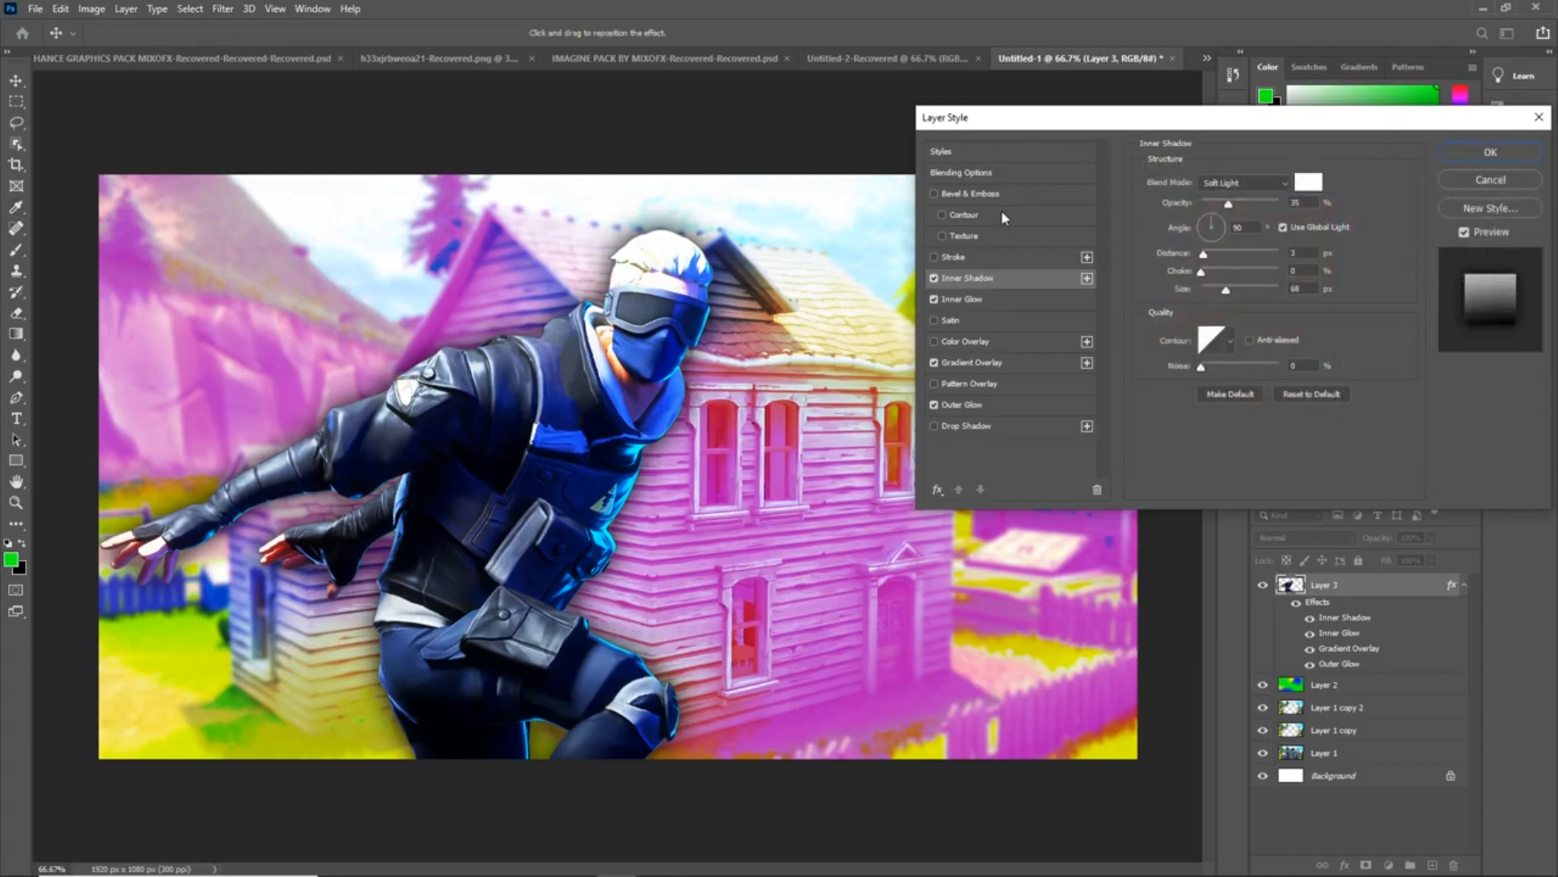
- Try a black (000000) Stroke effect on the character layer and turn it off again
{"action": "left_click", "coordinate": [935, 257]}
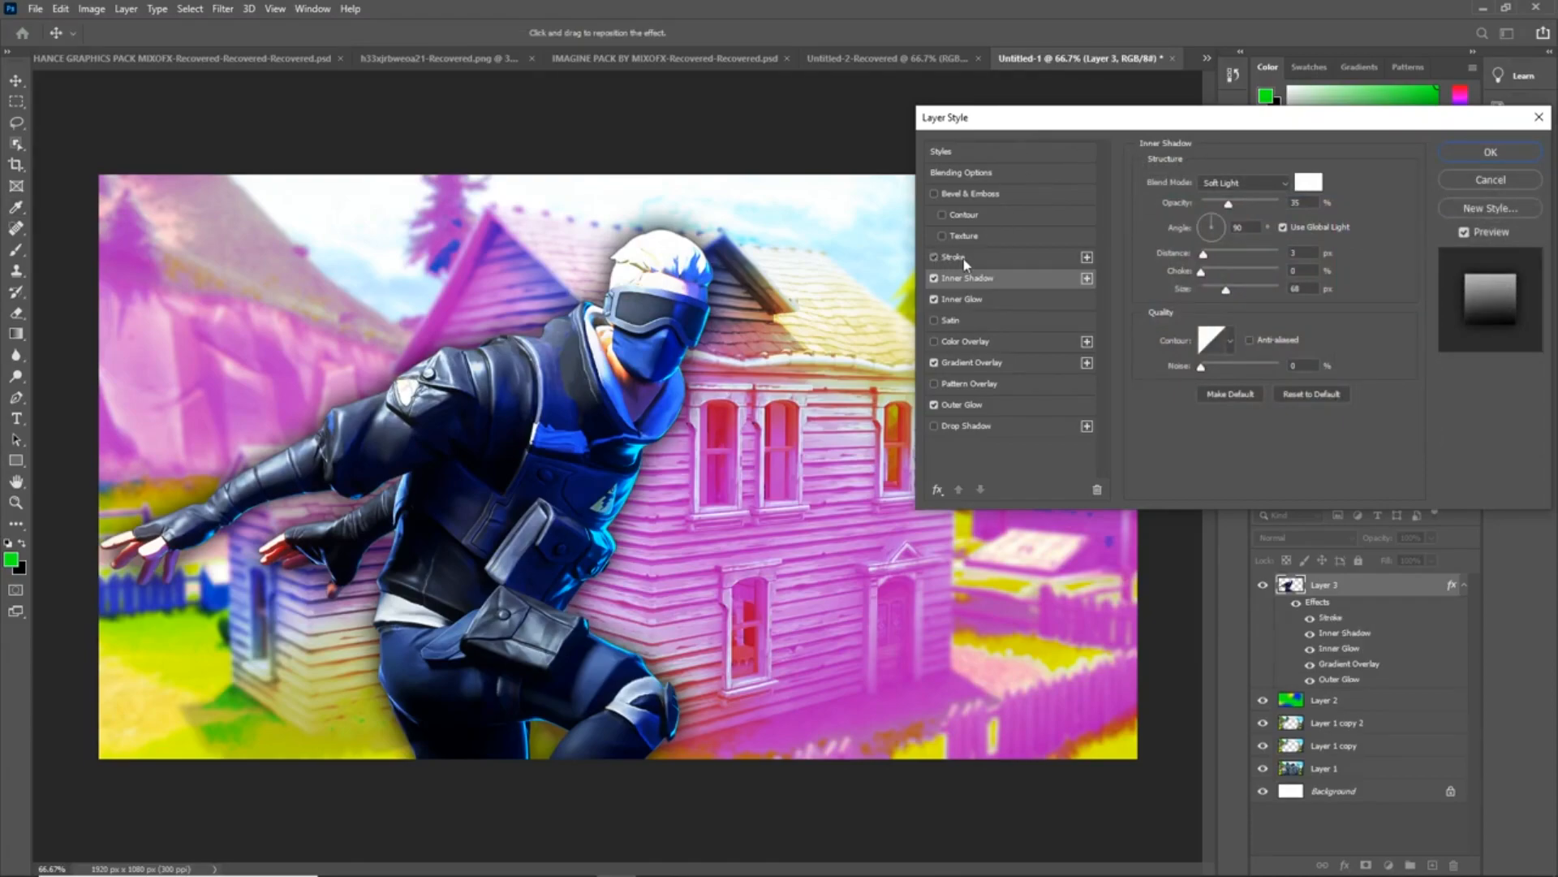
{"action": "left_click", "coordinate": [962, 258]}
{"action": "left_click", "coordinate": [1181, 299]}
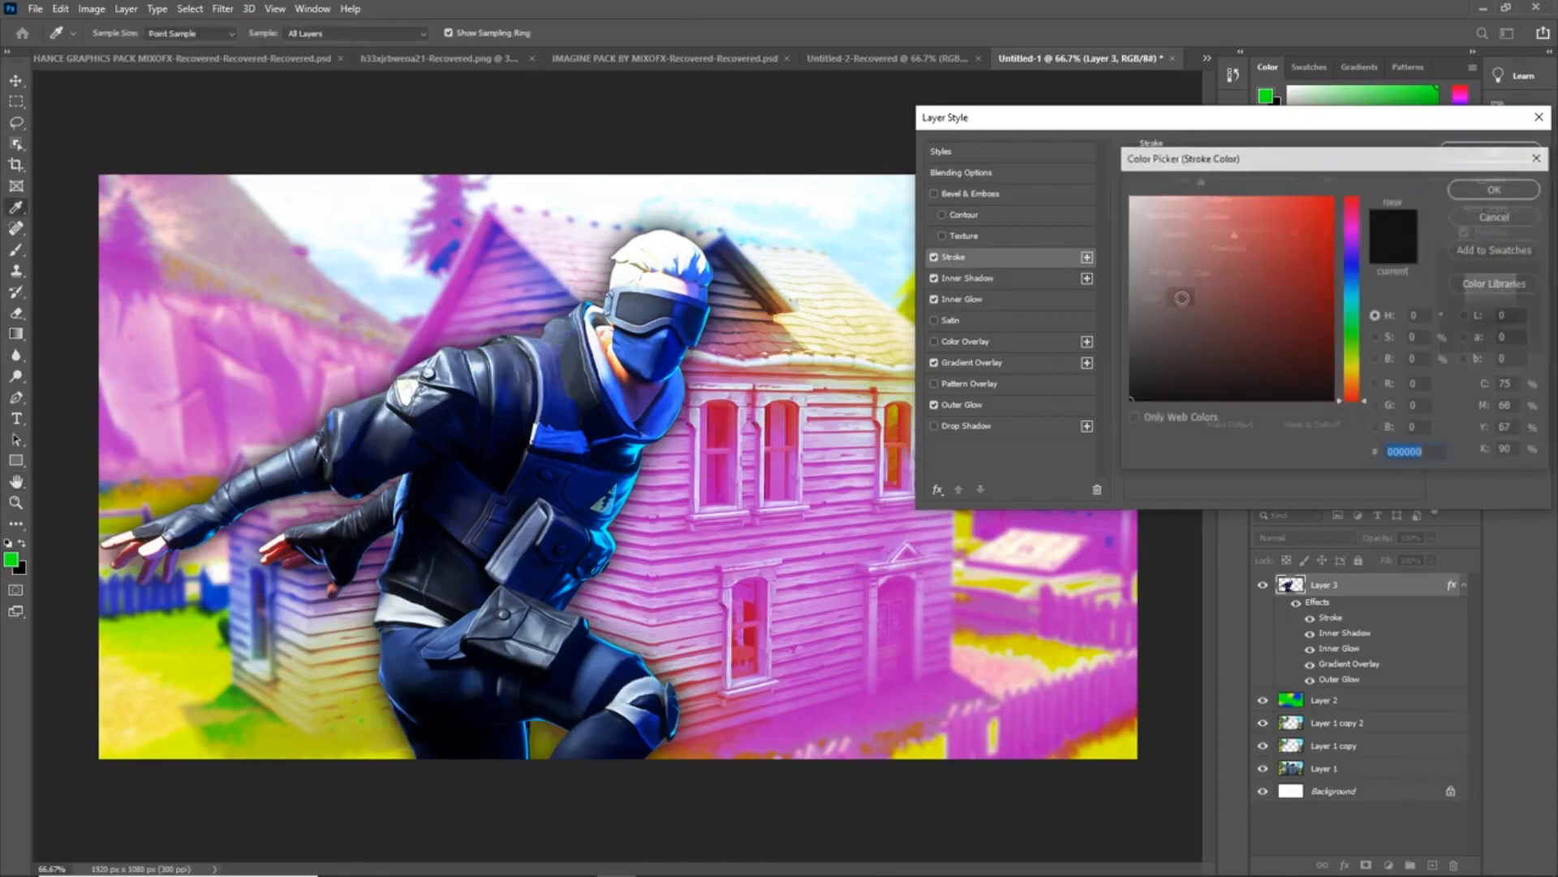
{"action": "type", "text": "ffffff"}
{"action": "type", "text": "000000"}
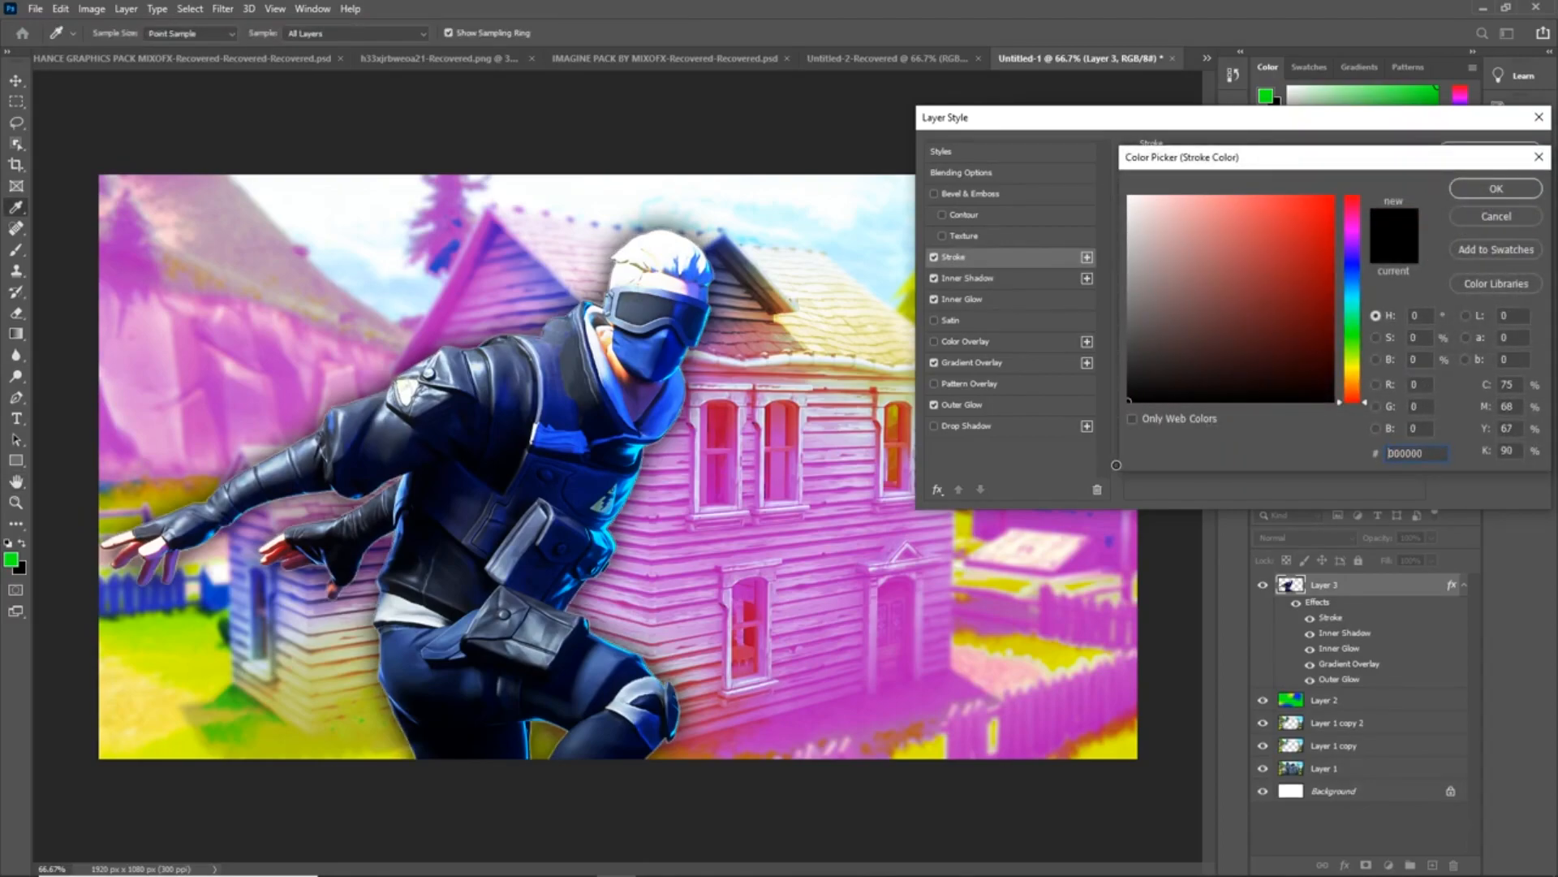
{"action": "left_click", "coordinate": [1496, 188]}
{"action": "left_click", "coordinate": [933, 258]}
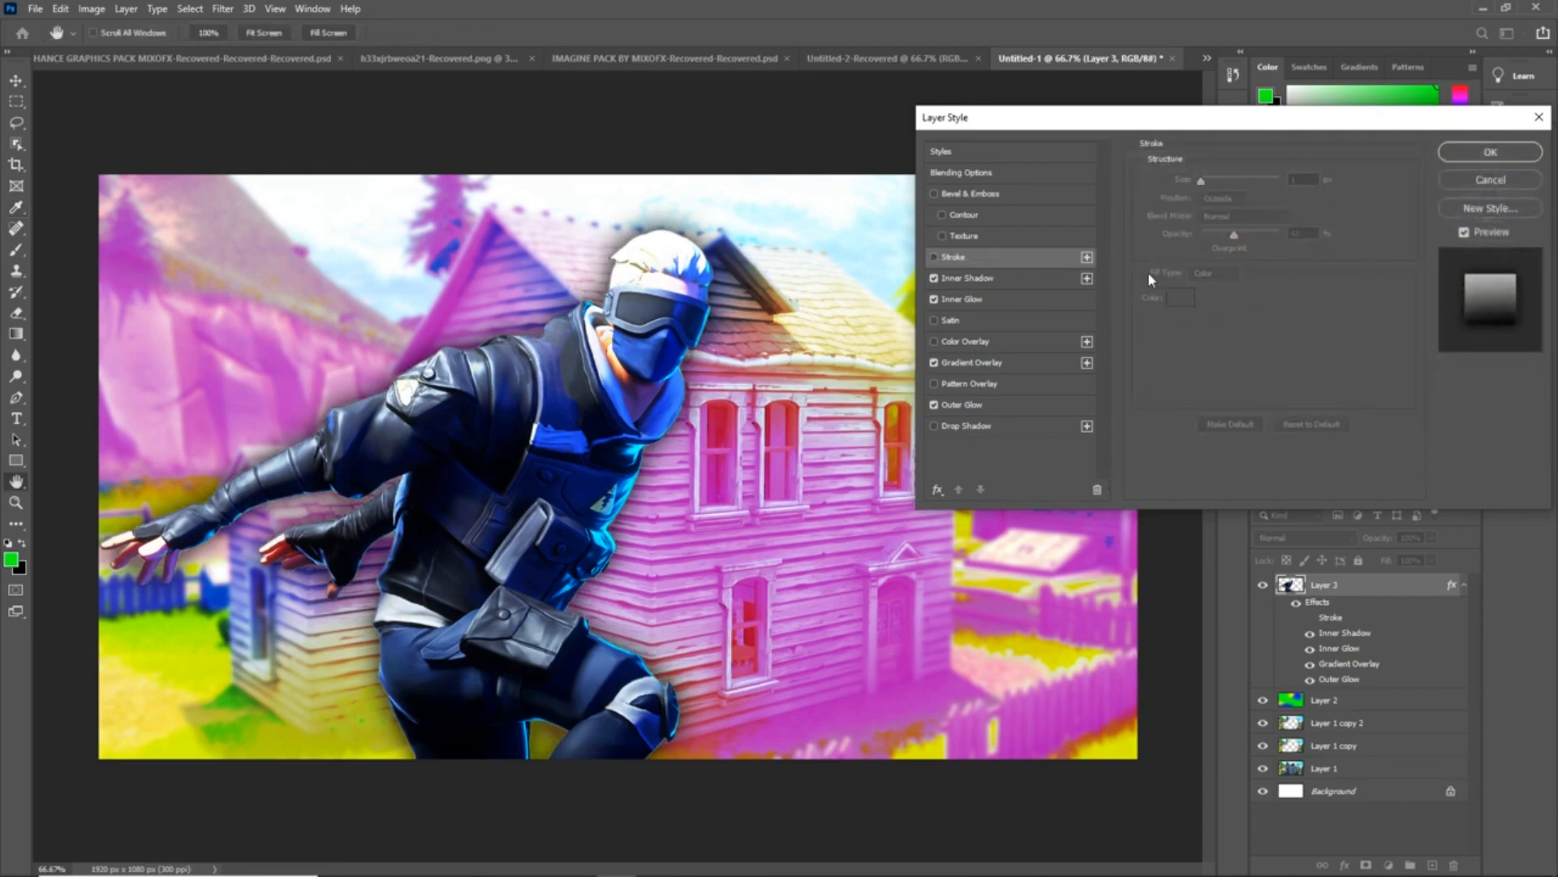
- Apply the layer style effects to the character layer and check the overall composition
{"action": "left_click", "coordinate": [1482, 152]}
{"action": "scroll", "coordinate": [614, 579], "scroll_direction": "down", "scroll_amount": 1}
{"action": "scroll", "coordinate": [615, 581], "scroll_direction": "down", "scroll_amount": 1}
{"action": "scroll", "coordinate": [625, 586], "scroll_direction": "up", "scroll_amount": 3}
{"action": "scroll", "coordinate": [642, 595], "scroll_direction": "down", "scroll_amount": 1}
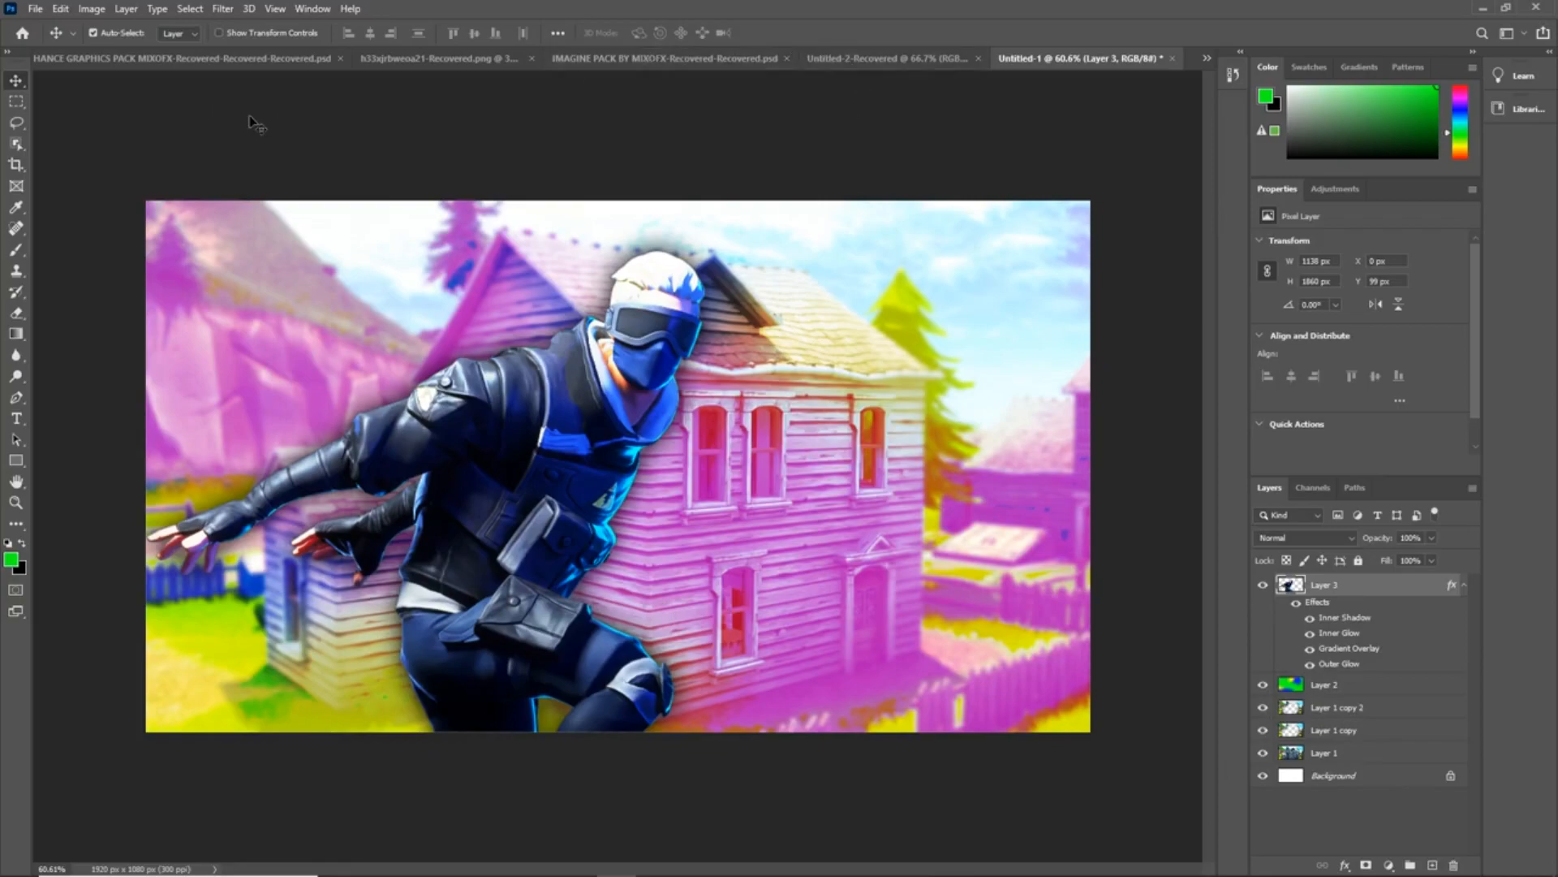
- Switch to the ENHANCE GRAPHICS PACK document and expand its Lightning group to browse the lightning images
{"action": "left_click", "coordinate": [162, 58]}
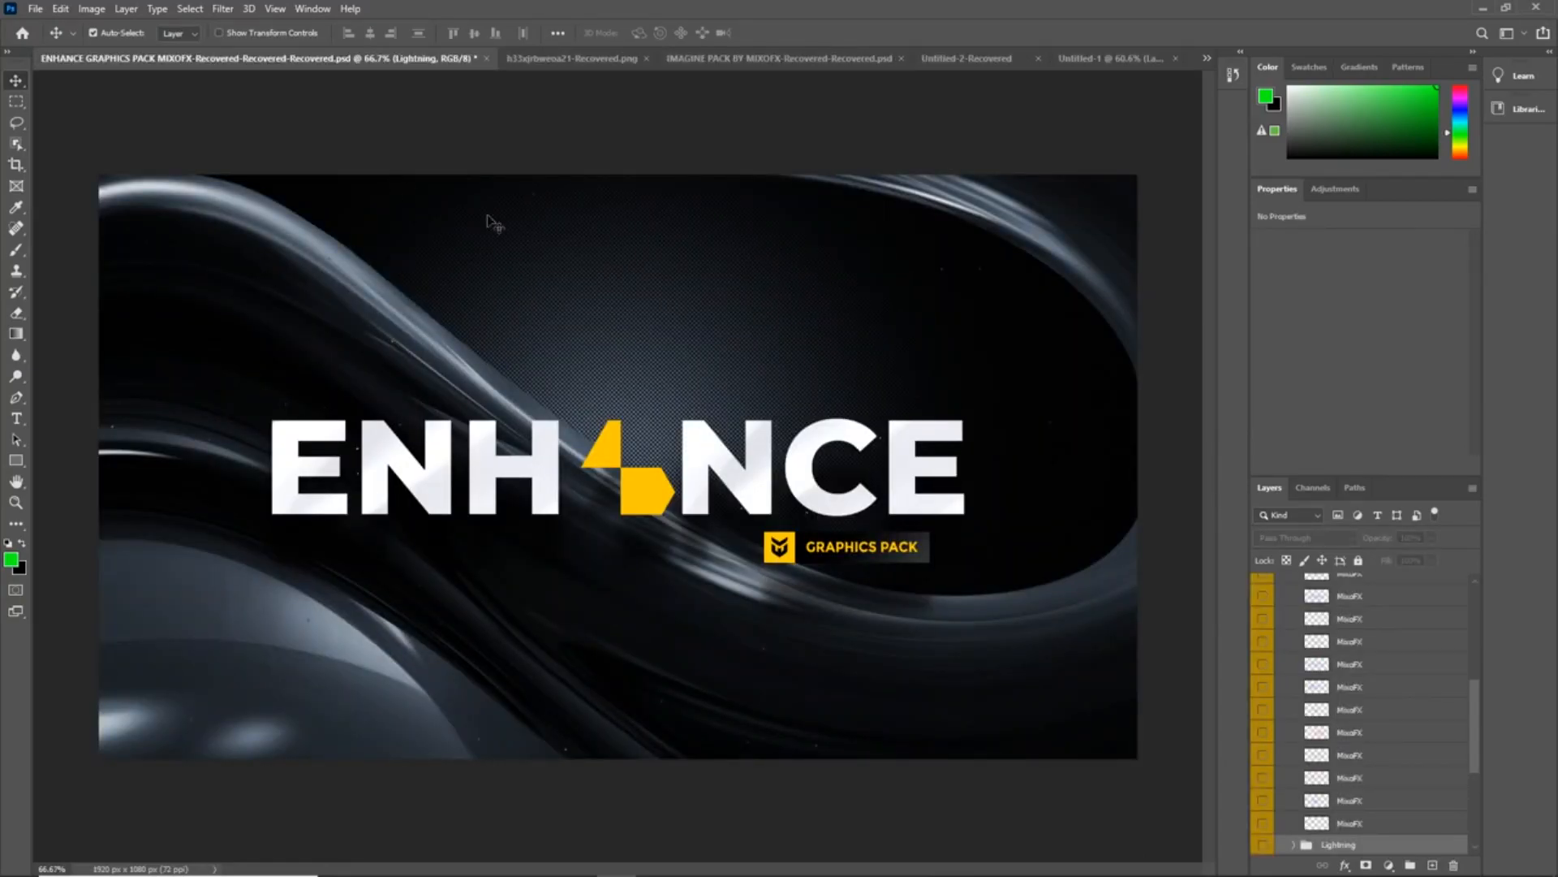
{"action": "scroll", "coordinate": [1297, 710], "scroll_direction": "down", "scroll_amount": 4}
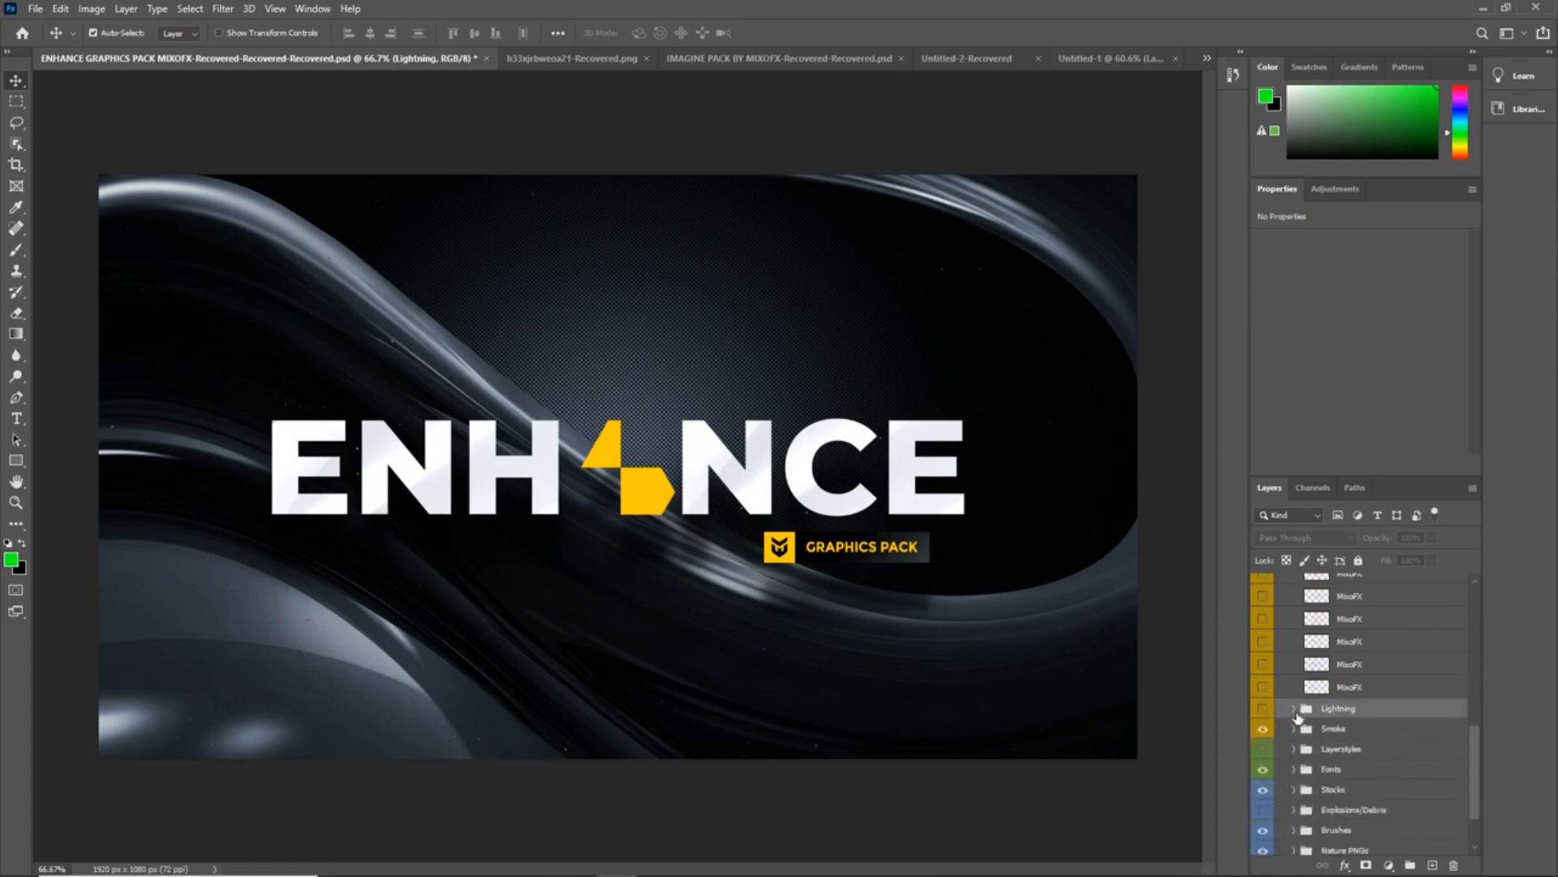
{"action": "left_click", "coordinate": [1294, 708]}
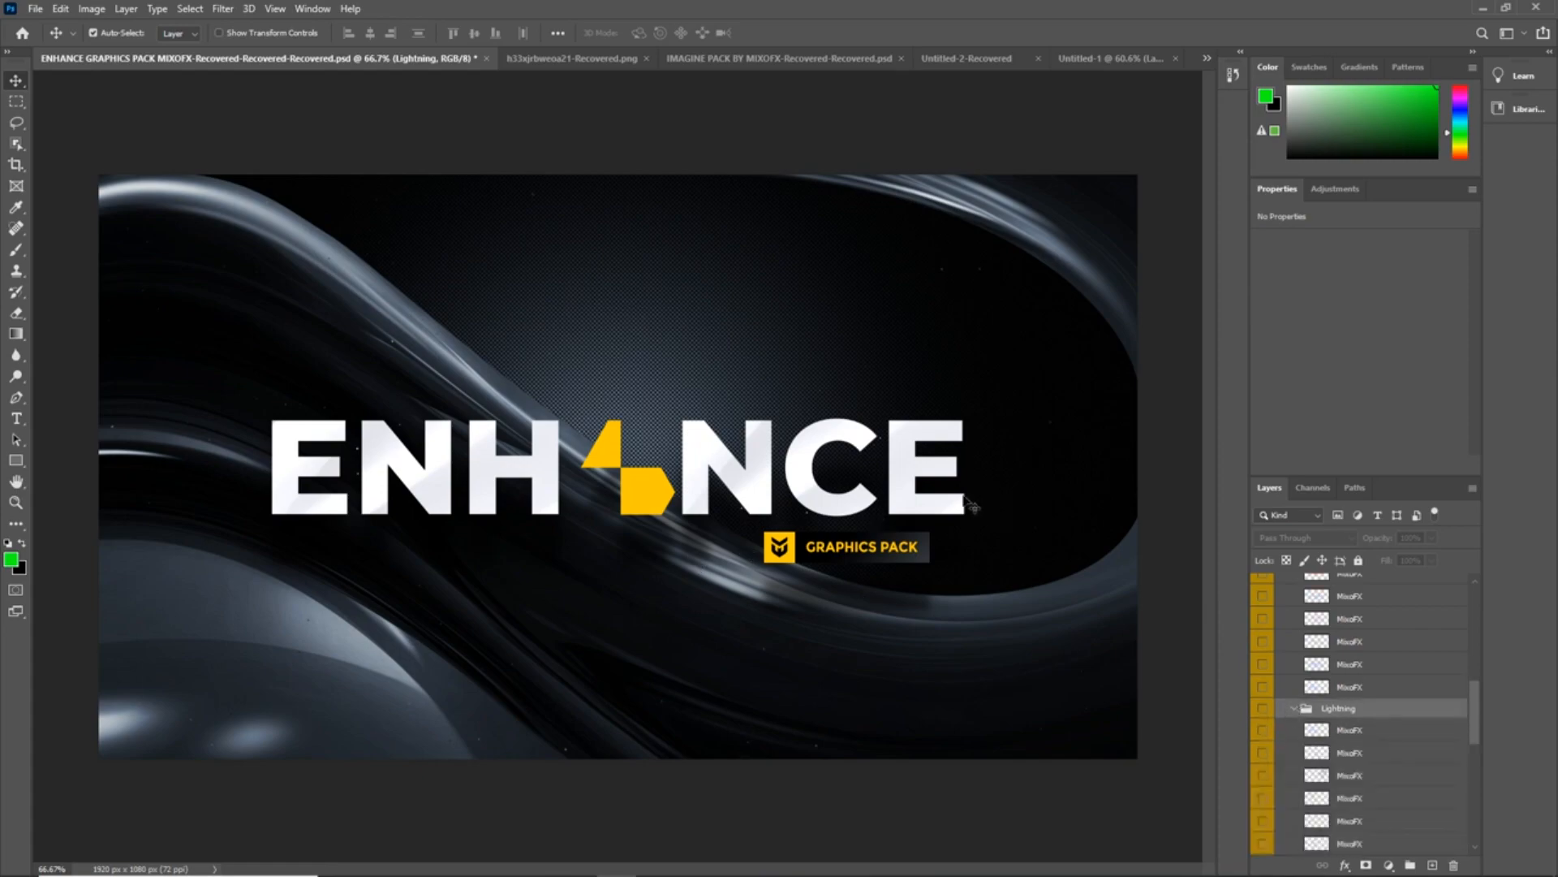
{"action": "scroll", "coordinate": [1326, 722], "scroll_direction": "down", "scroll_amount": 4}
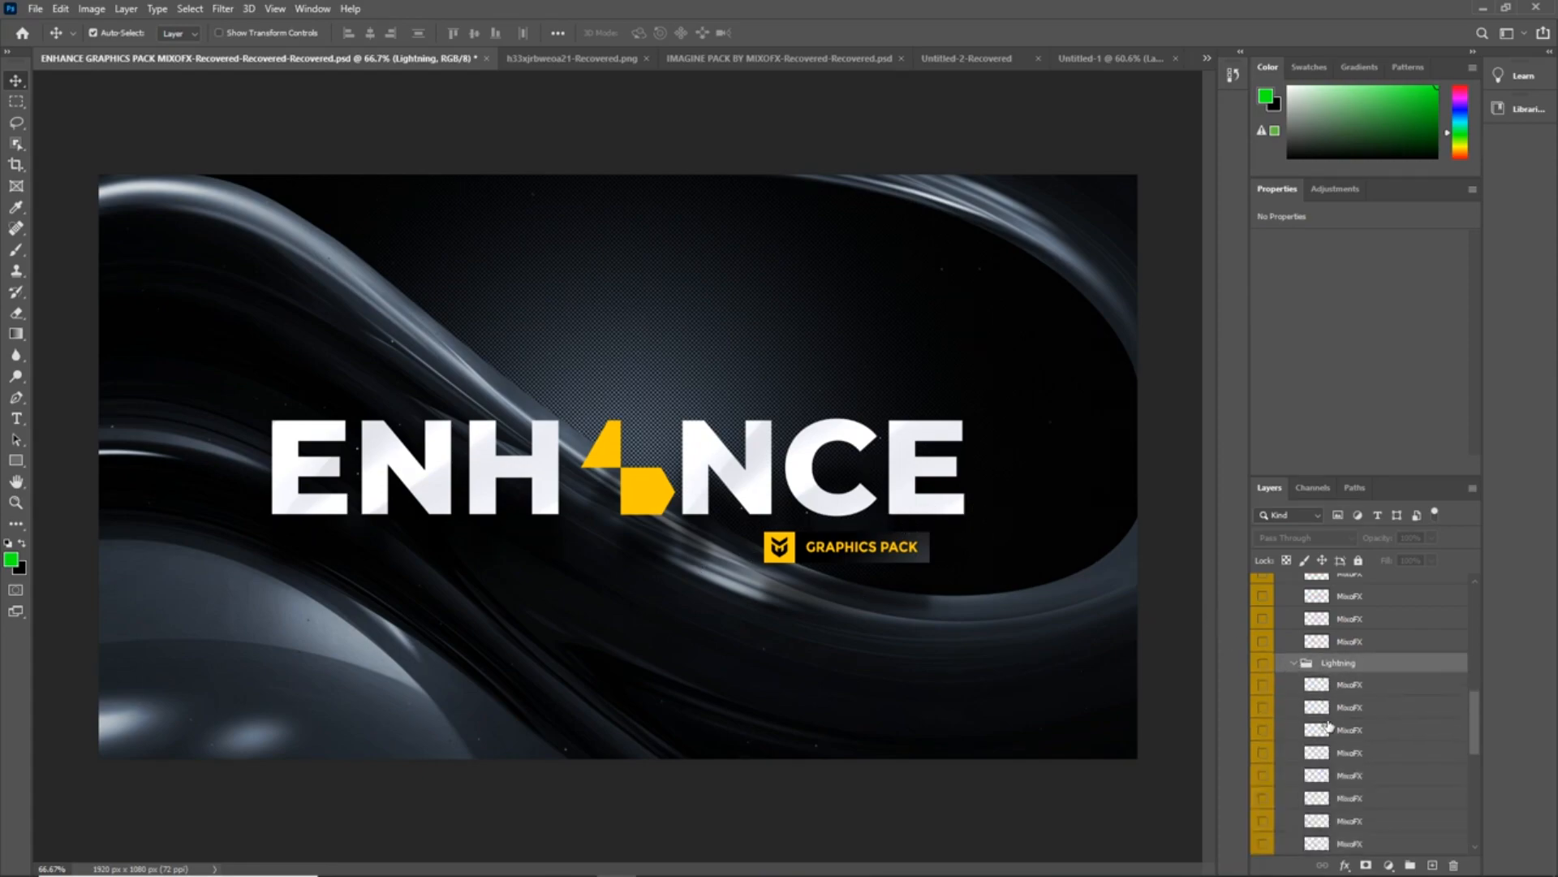
{"action": "scroll", "coordinate": [1328, 727], "scroll_direction": "down", "scroll_amount": 3}
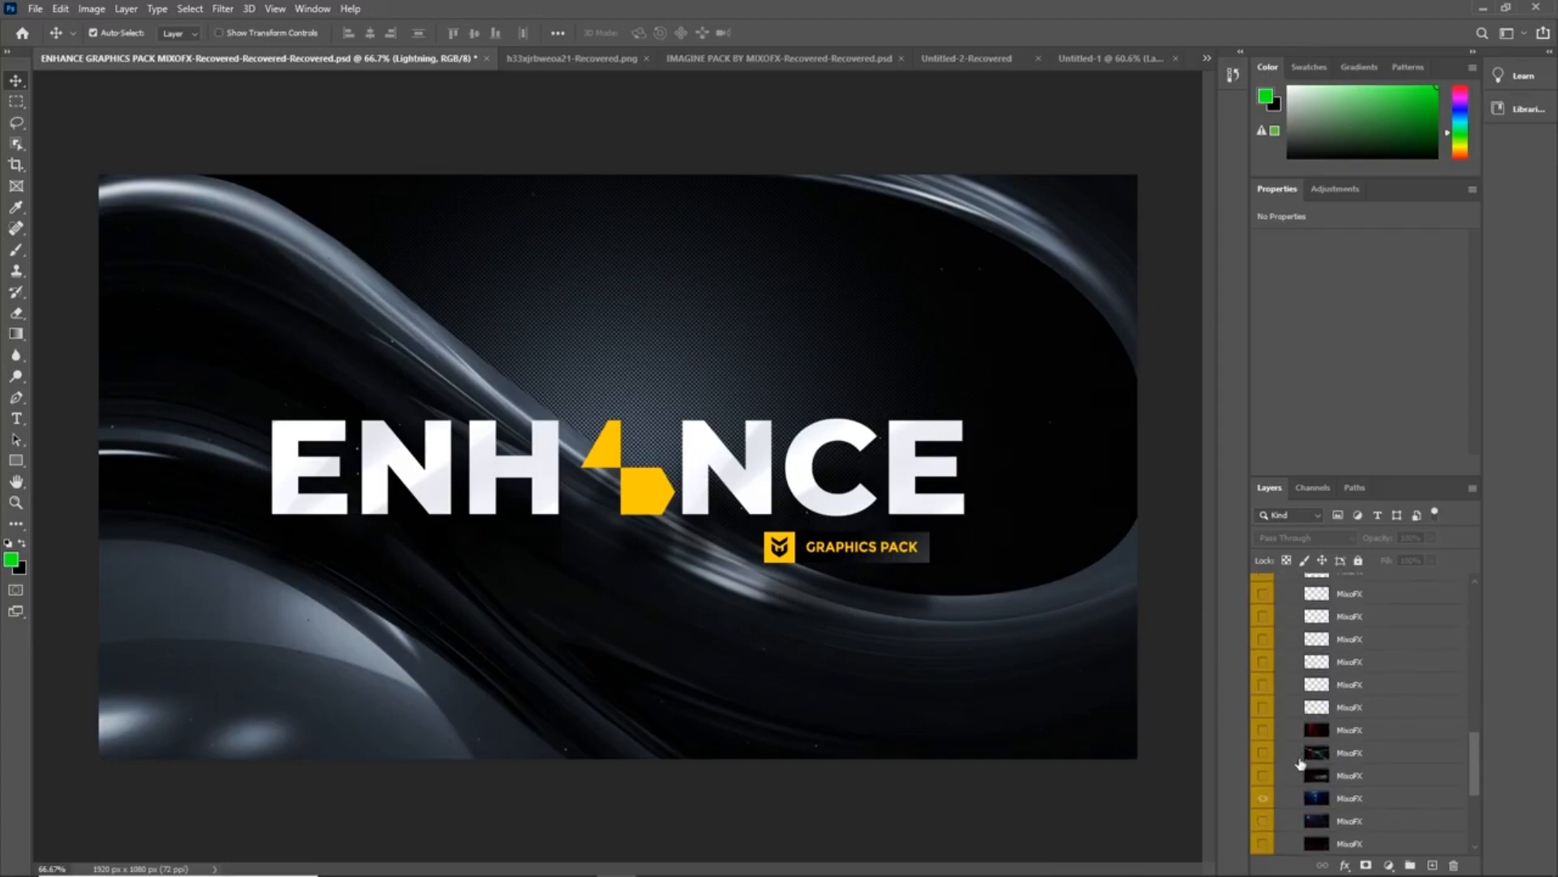
- Show the blue lightning image in the Lightning group and turn off the pack's "(hide)" cover layer
{"action": "left_click", "coordinate": [1262, 780]}
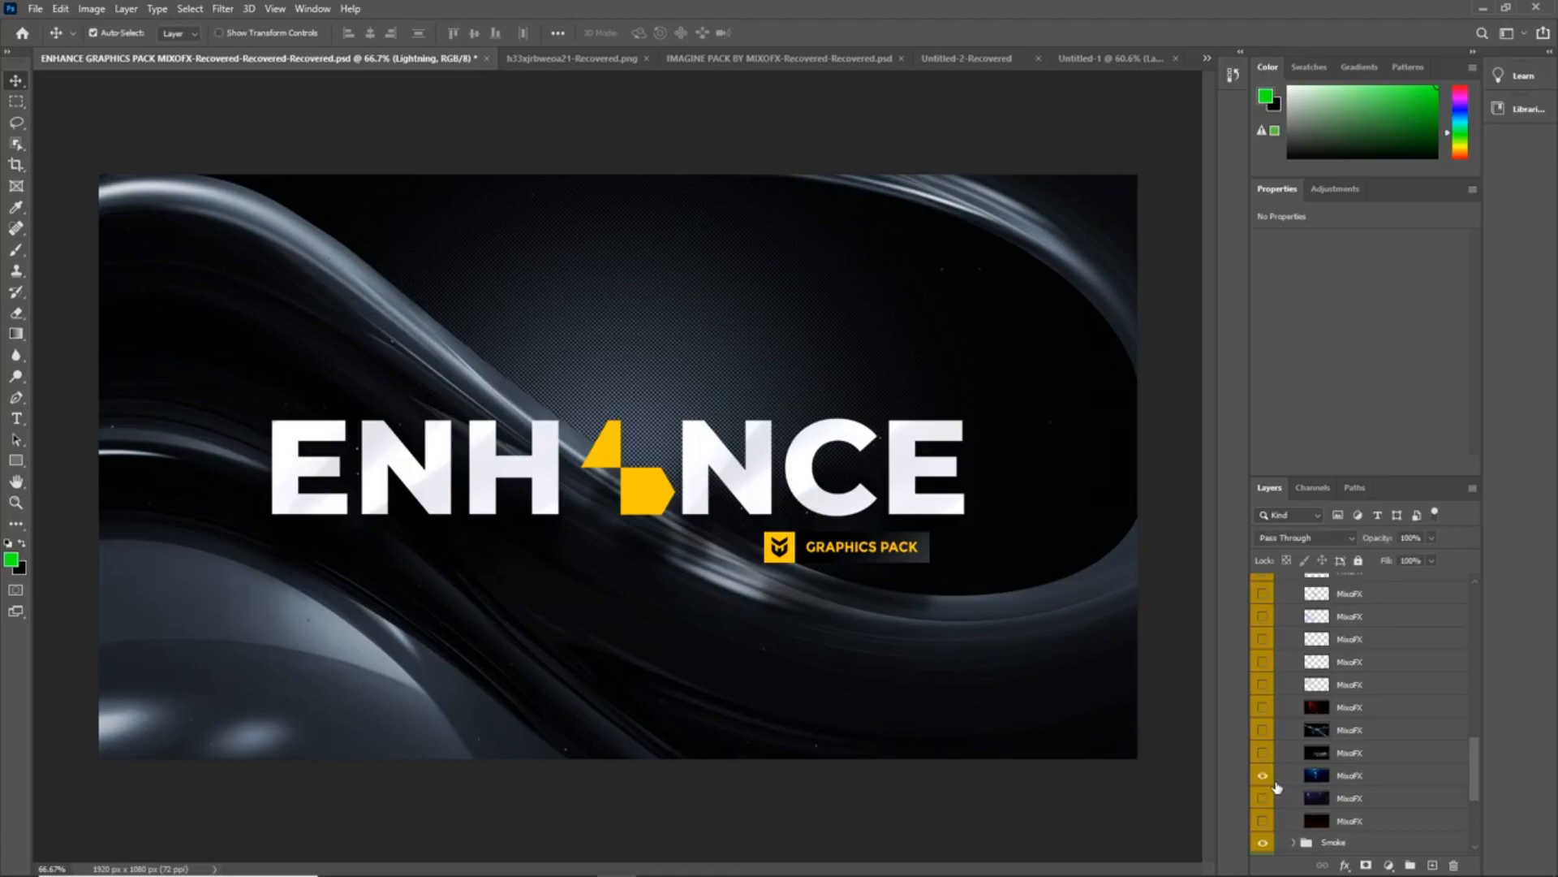
{"action": "scroll", "coordinate": [1291, 627], "scroll_direction": "up", "scroll_amount": 3}
{"action": "scroll", "coordinate": [1291, 627], "scroll_direction": "up", "scroll_amount": 10}
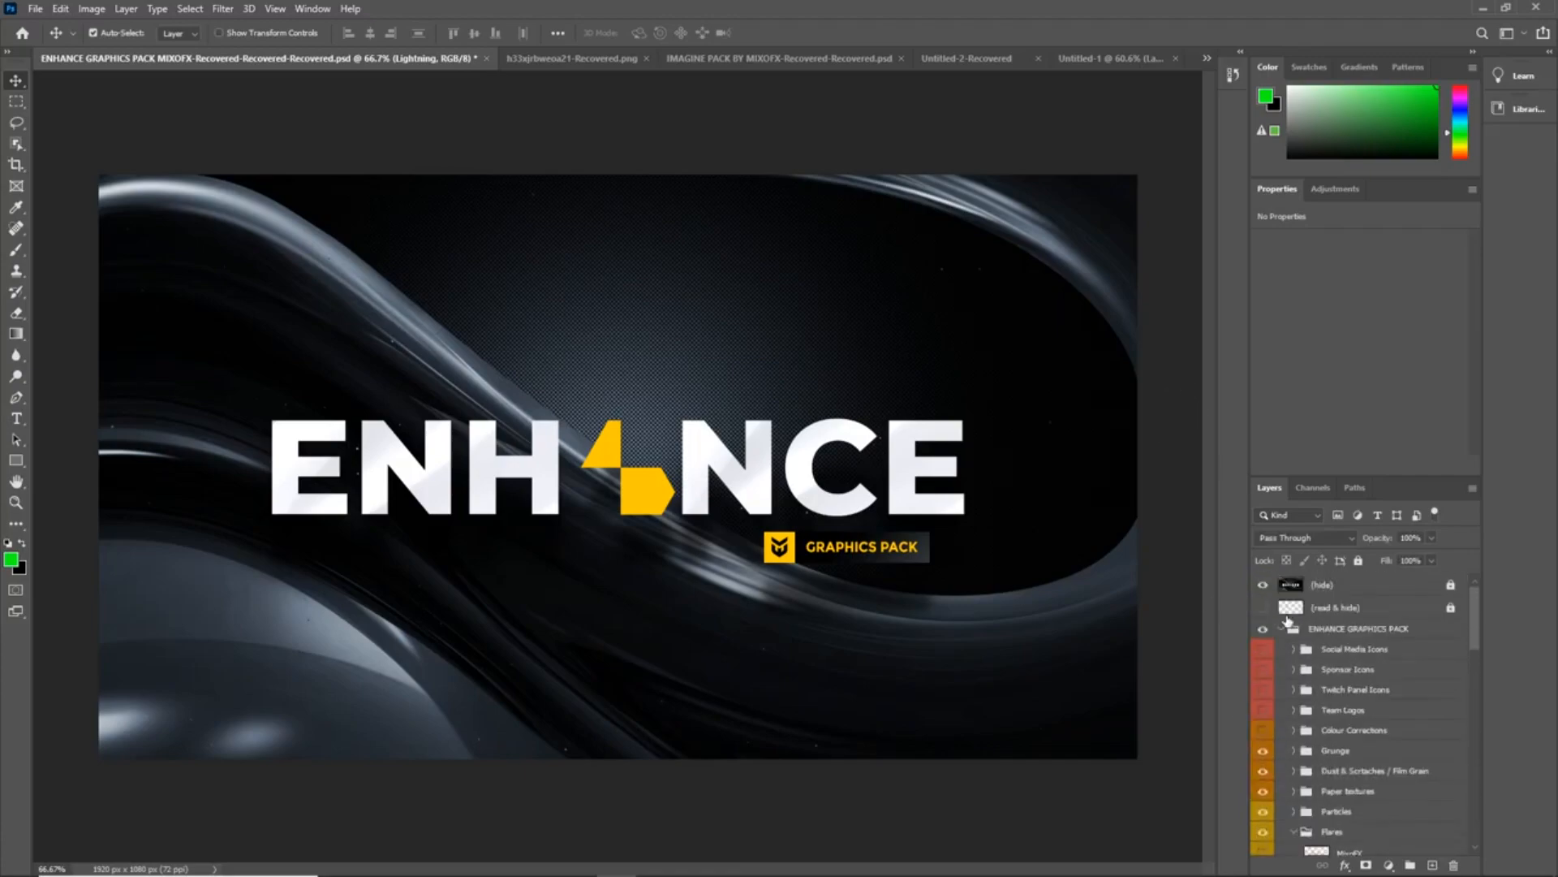
{"action": "left_click", "coordinate": [1263, 594]}
{"action": "scroll", "coordinate": [1290, 649], "scroll_direction": "down", "scroll_amount": 10}
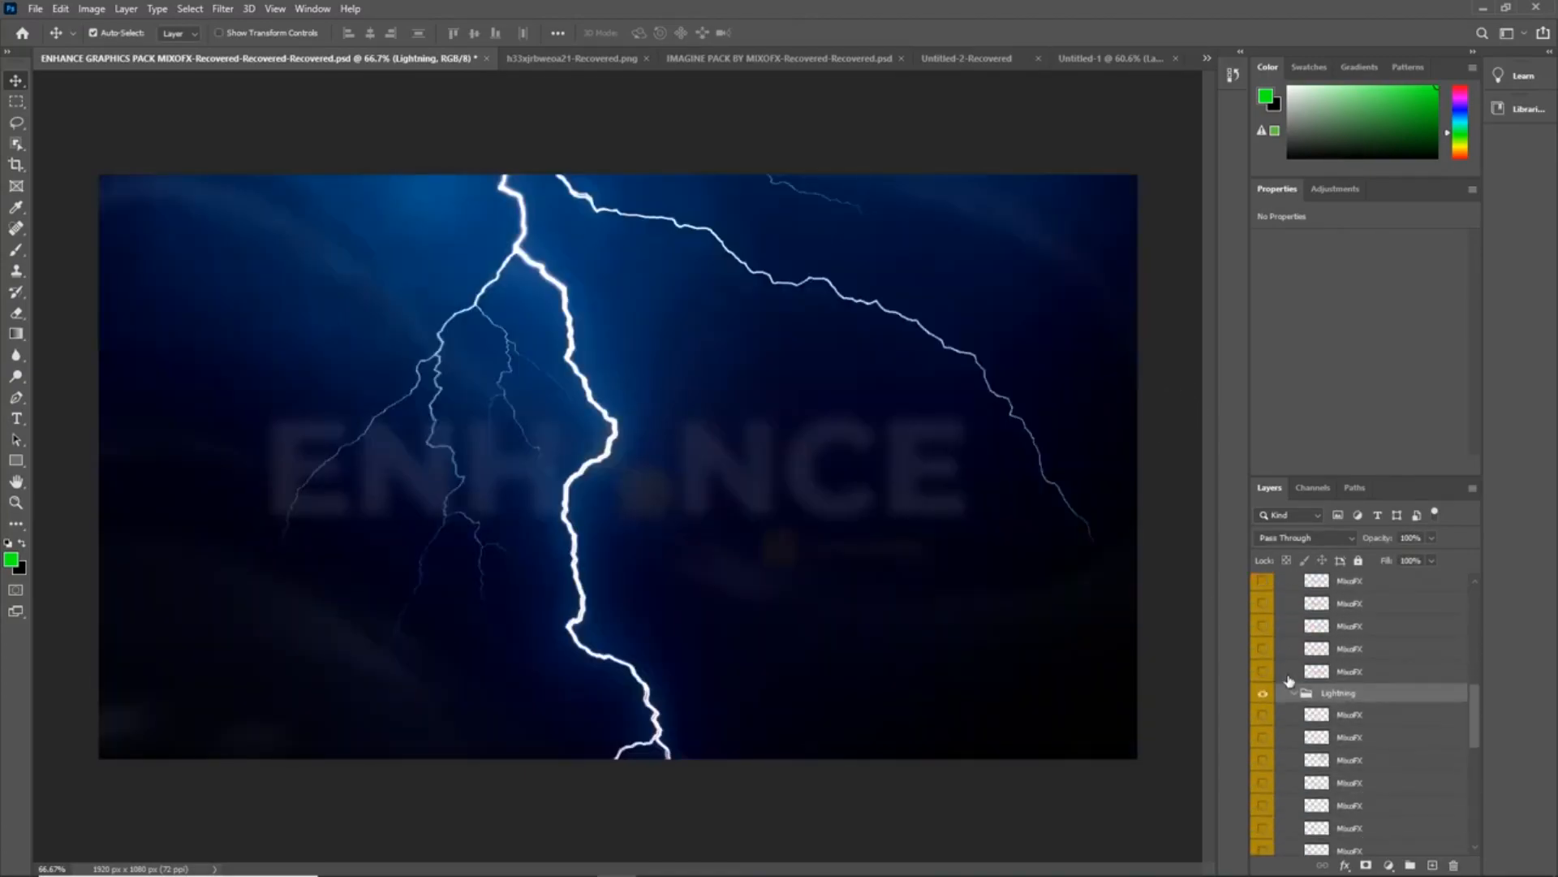
- Bring the blue lightning image from the ENHANCE GRAPHICS PACK into the Untitled-1 thumbnail, above the character layer
{"action": "scroll", "coordinate": [1290, 682], "scroll_direction": "down", "scroll_amount": 2}
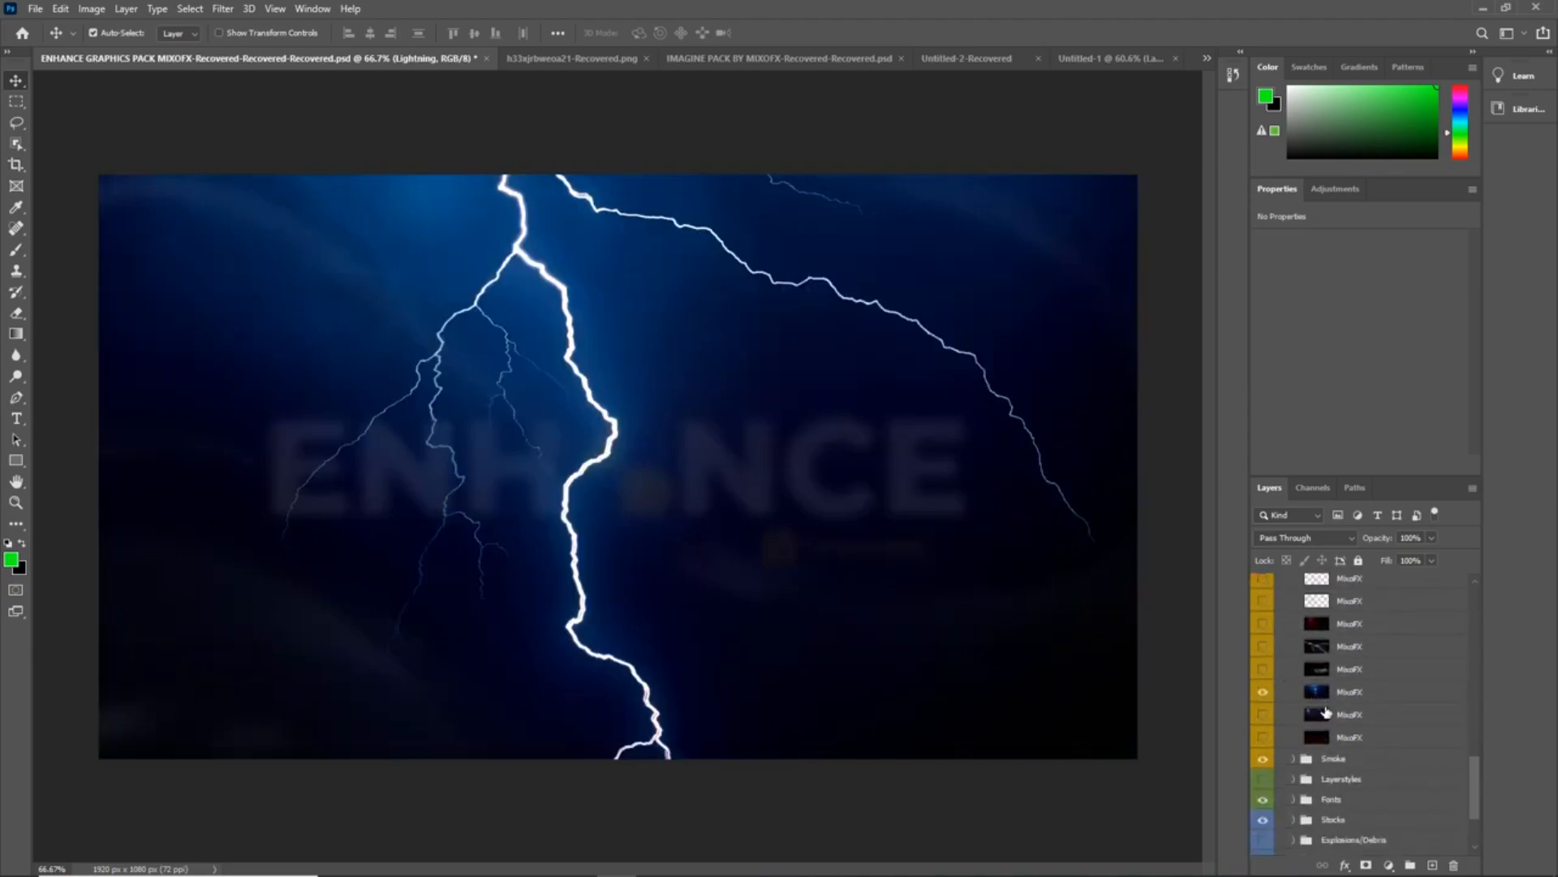
{"action": "left_click", "coordinate": [1127, 58]}
{"action": "left_click_drag", "start_coordinate": [1127, 58], "coordinate": [624, 419]}
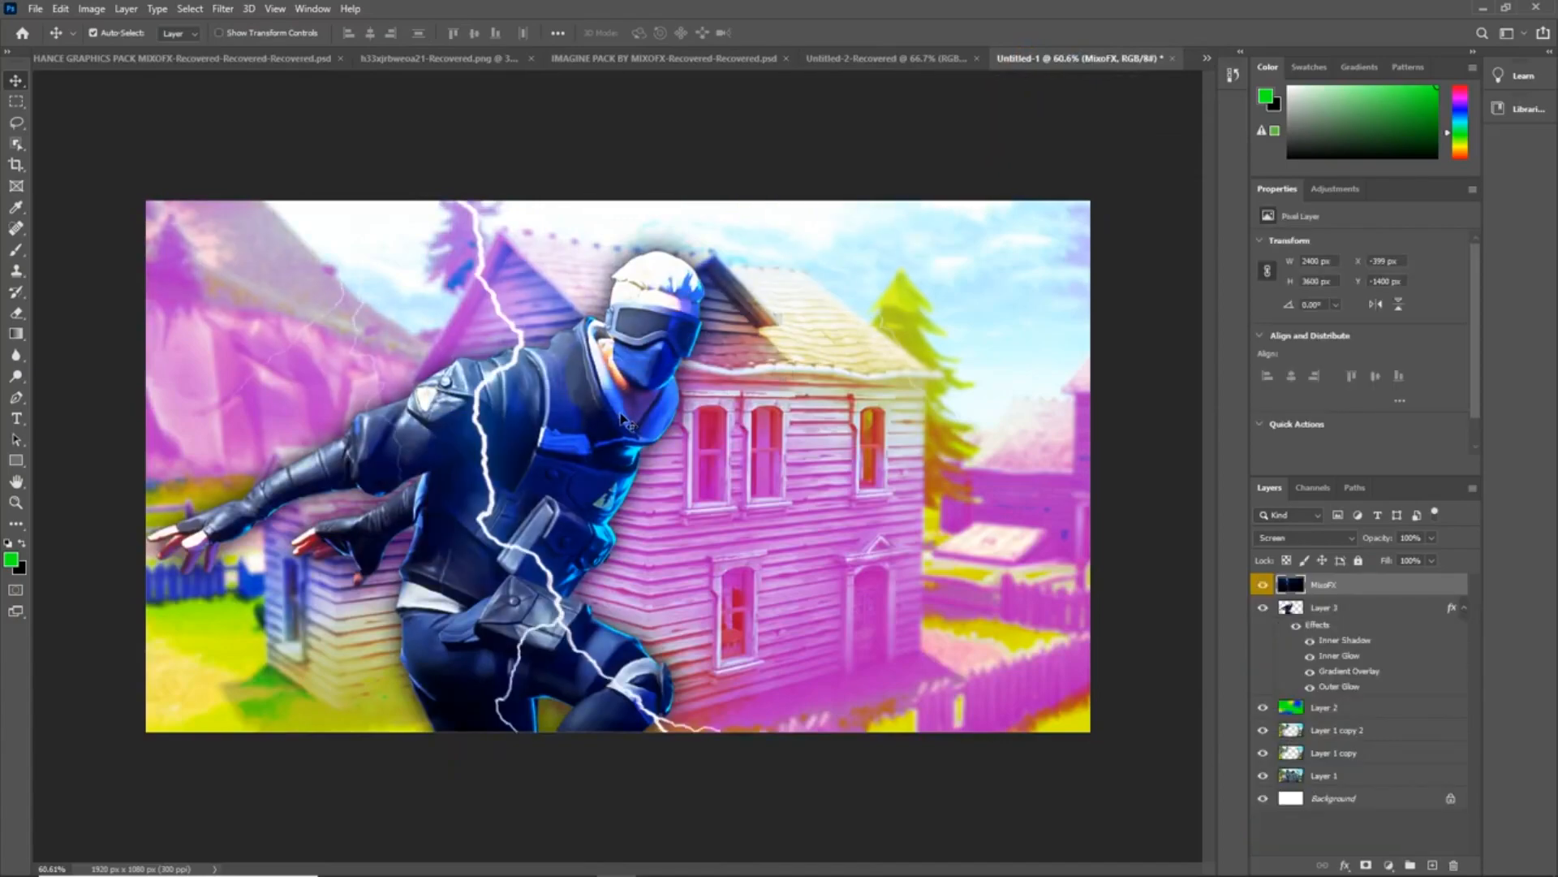
- Rotate the lightning layer about 40 degrees counterclockwise and position its bolt diagonally across the character's torso and the house
{"action": "key", "text": "ctrl+t"}
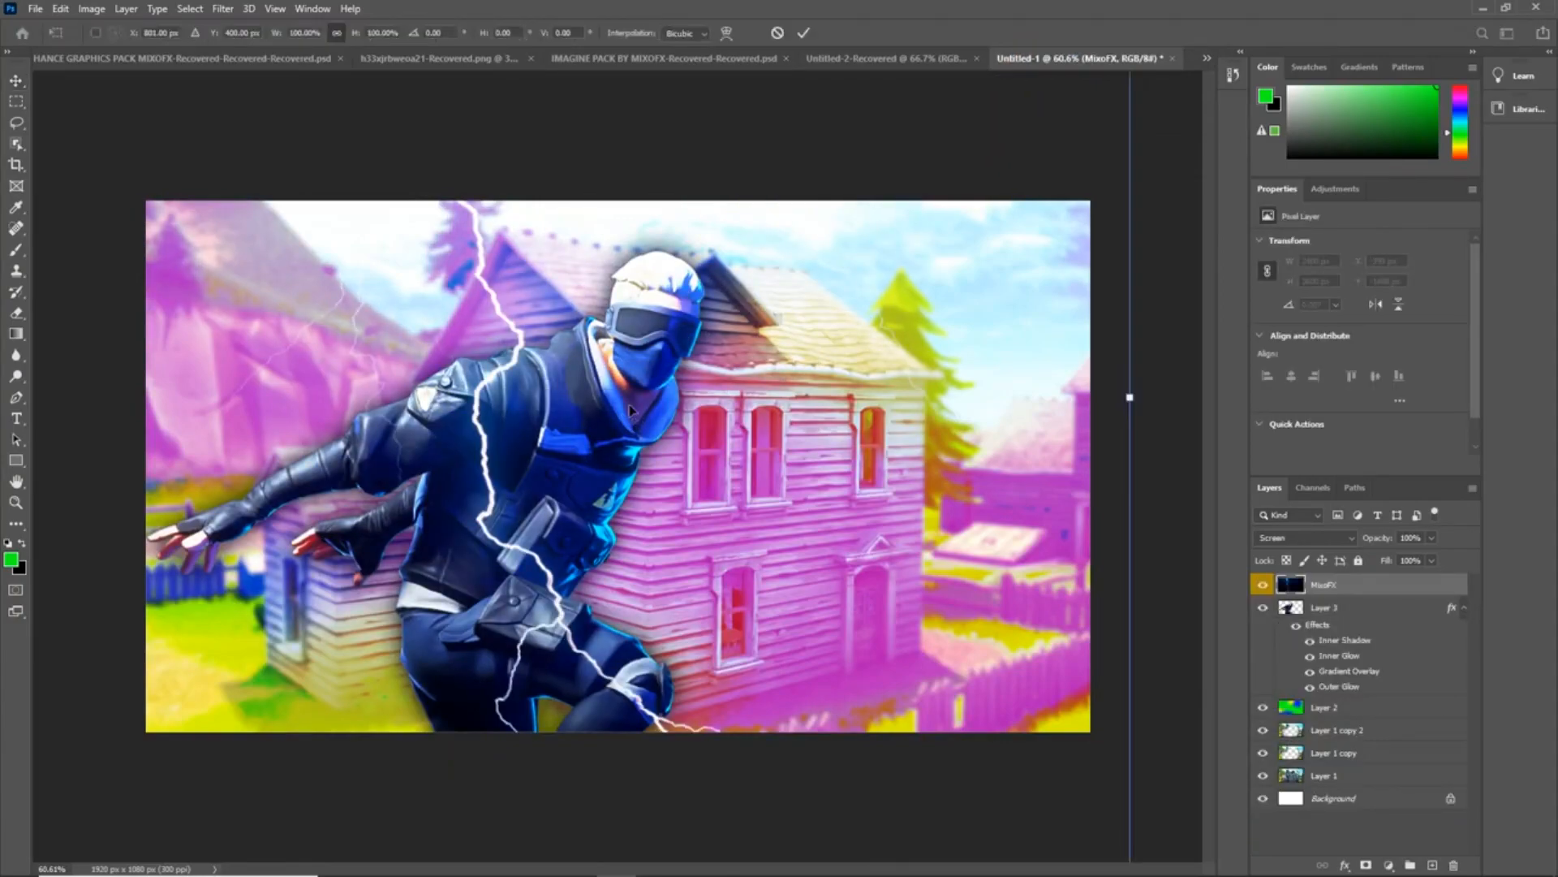
{"action": "scroll", "coordinate": [626, 406], "scroll_direction": "down", "scroll_amount": 1}
{"action": "scroll", "coordinate": [622, 415], "scroll_direction": "down", "scroll_amount": 2}
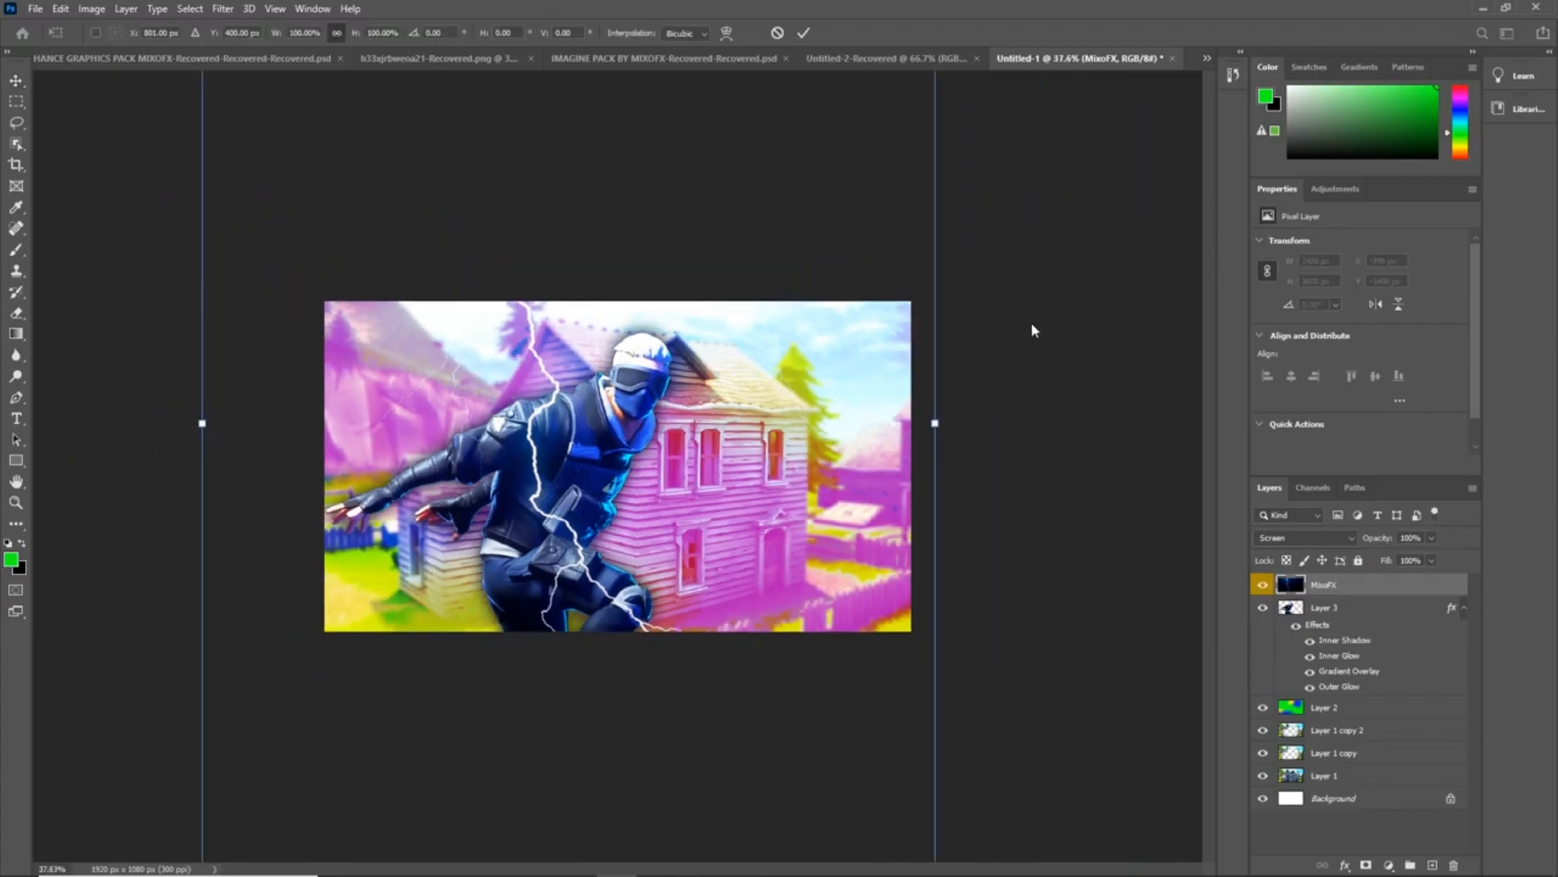
{"action": "left_click_drag", "start_coordinate": [1020, 424], "coordinate": [878, 226]}
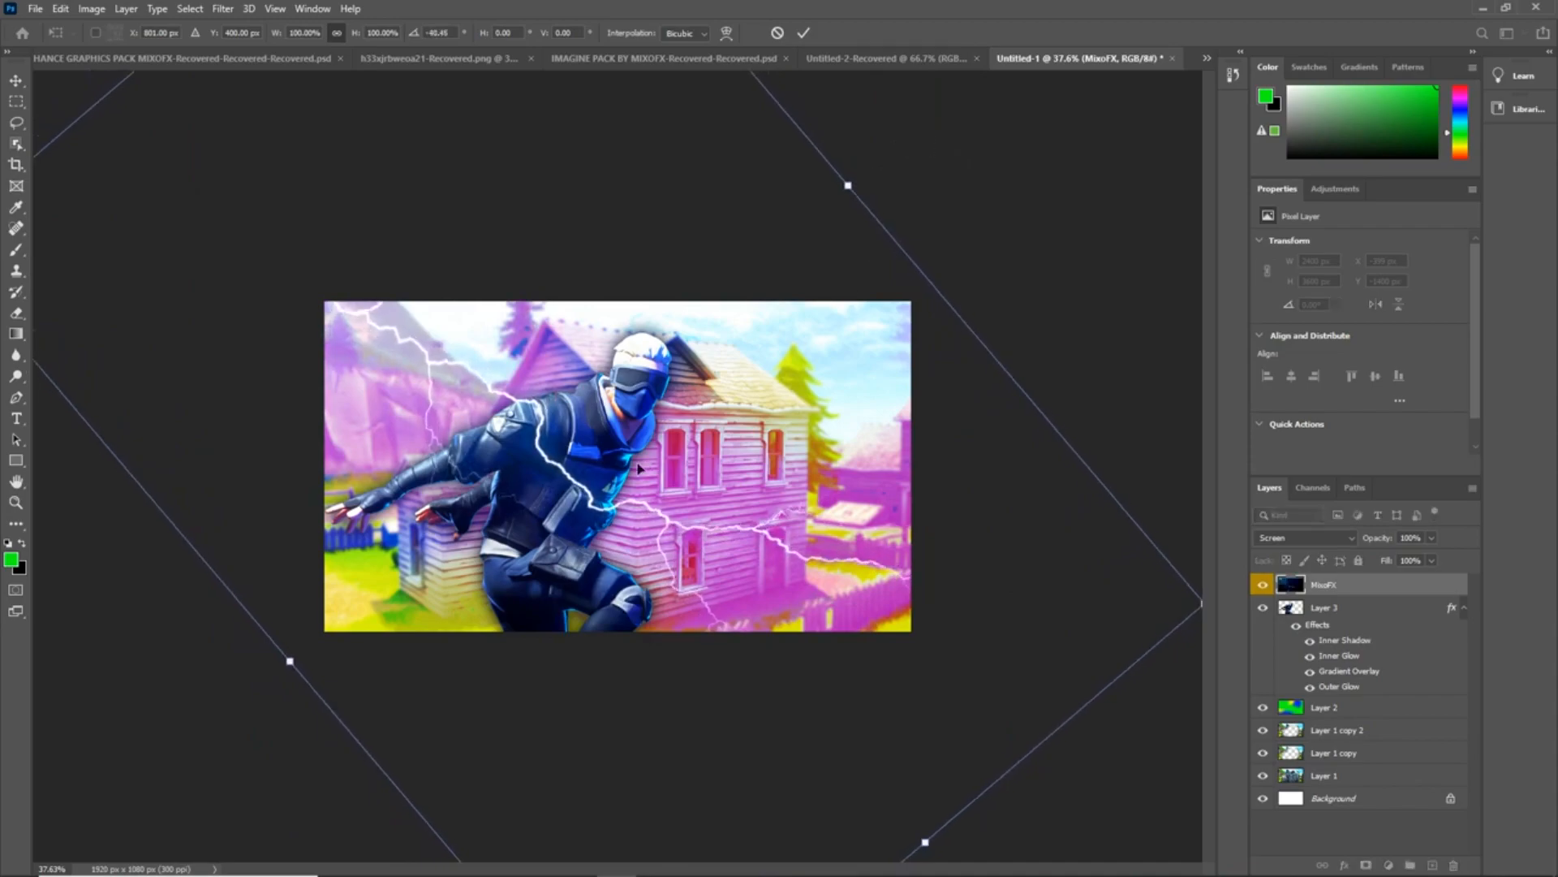
{"action": "left_click_drag", "start_coordinate": [611, 505], "coordinate": [596, 503]}
{"action": "left_click_drag", "start_coordinate": [562, 484], "coordinate": [555, 480]}
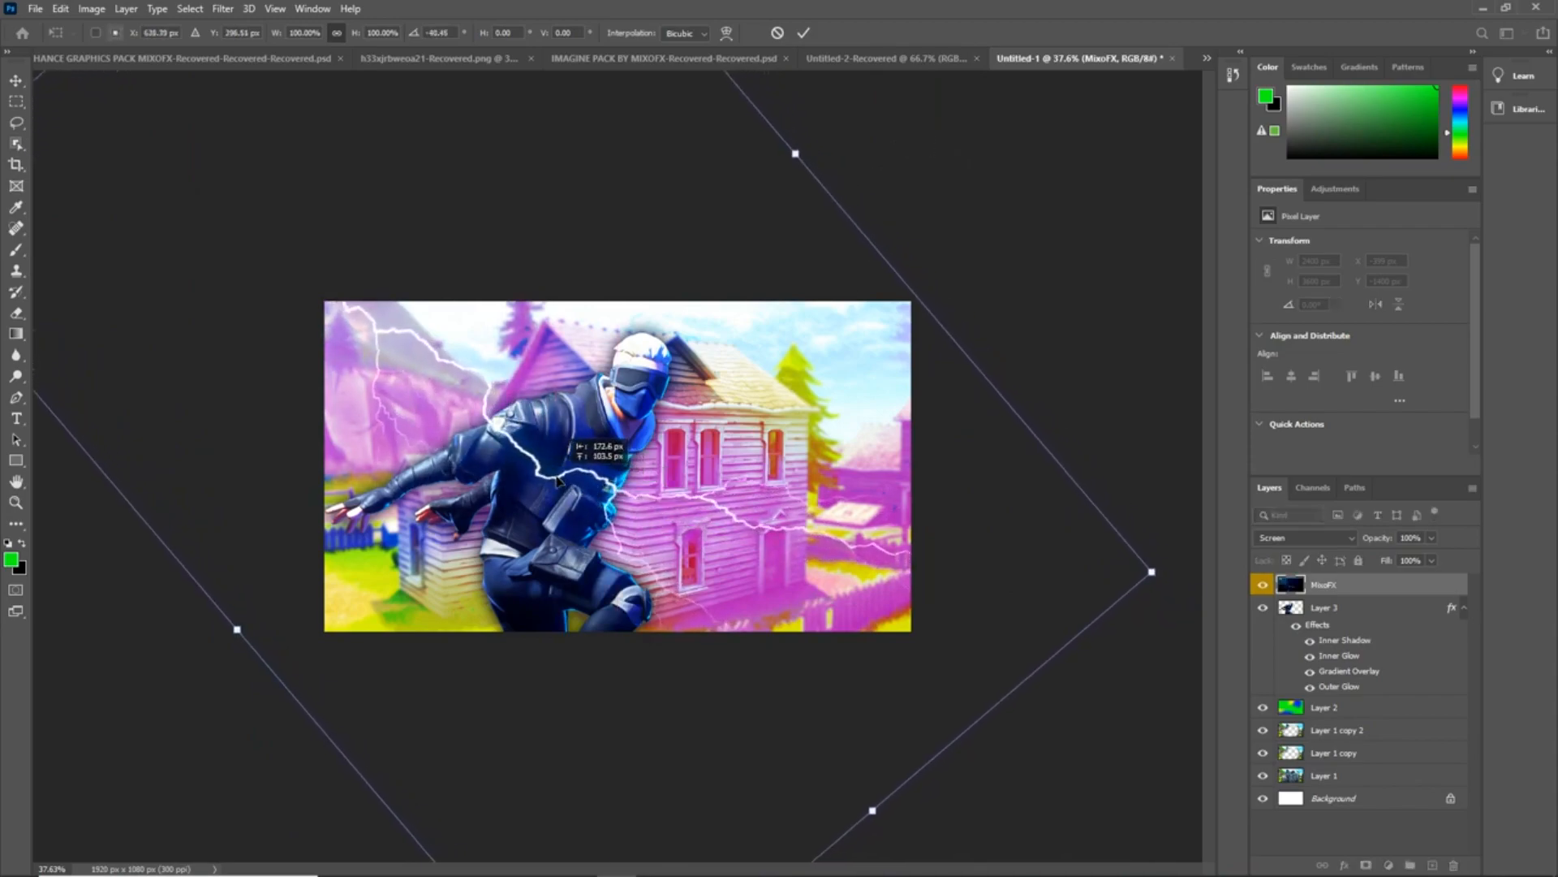
{"action": "left_click", "coordinate": [803, 32]}
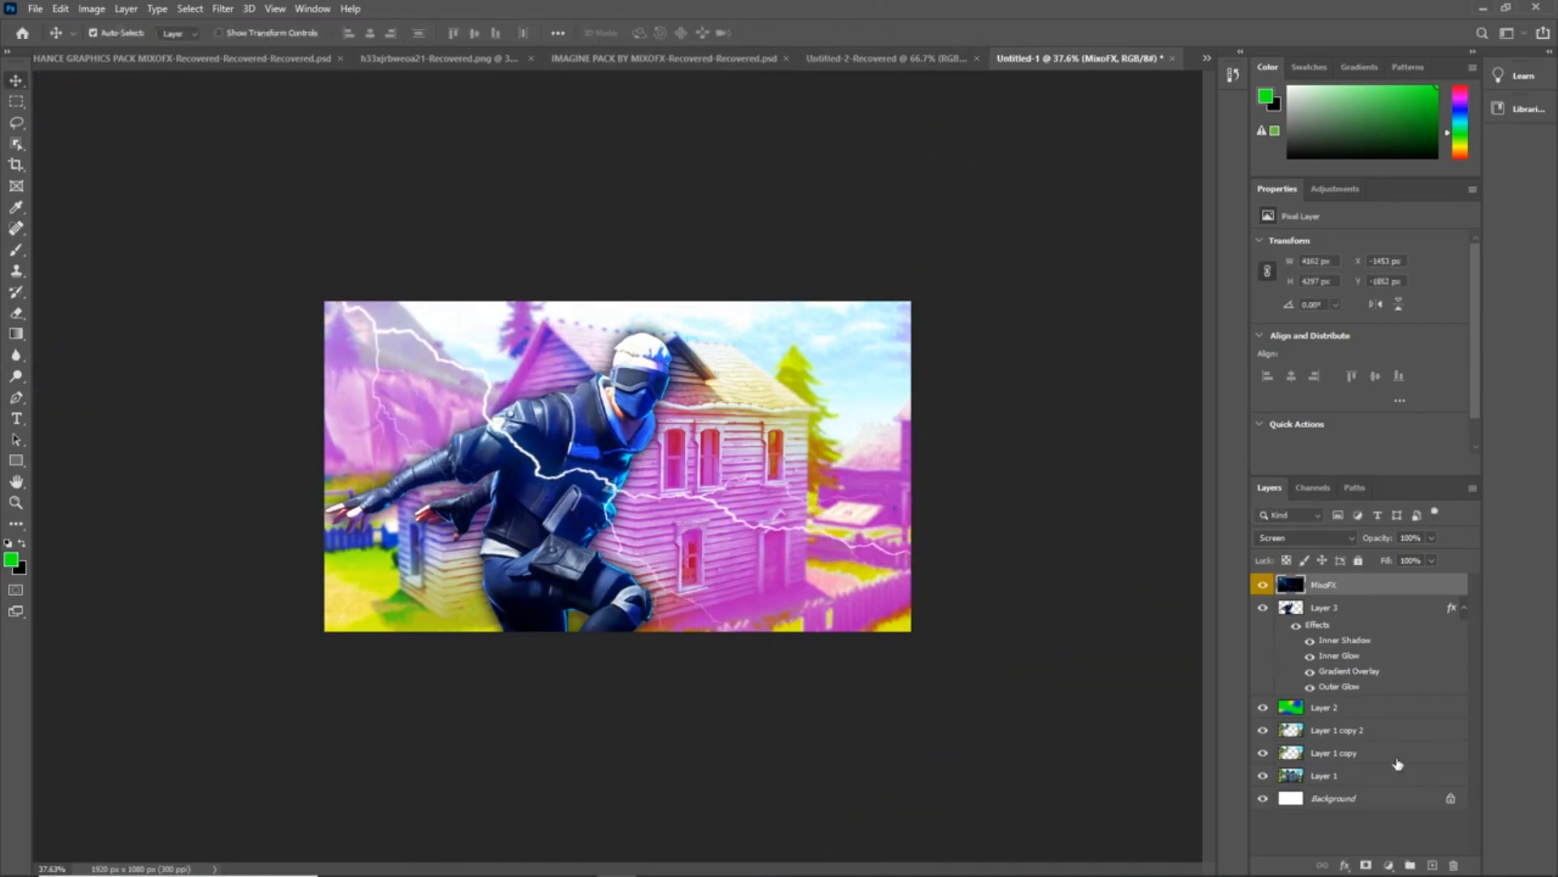
- Duplicate the lightning layer, then rotate and move the copy so its bolt crosses the character's legs and rises over the house
{"action": "right_click", "coordinate": [1354, 590]}
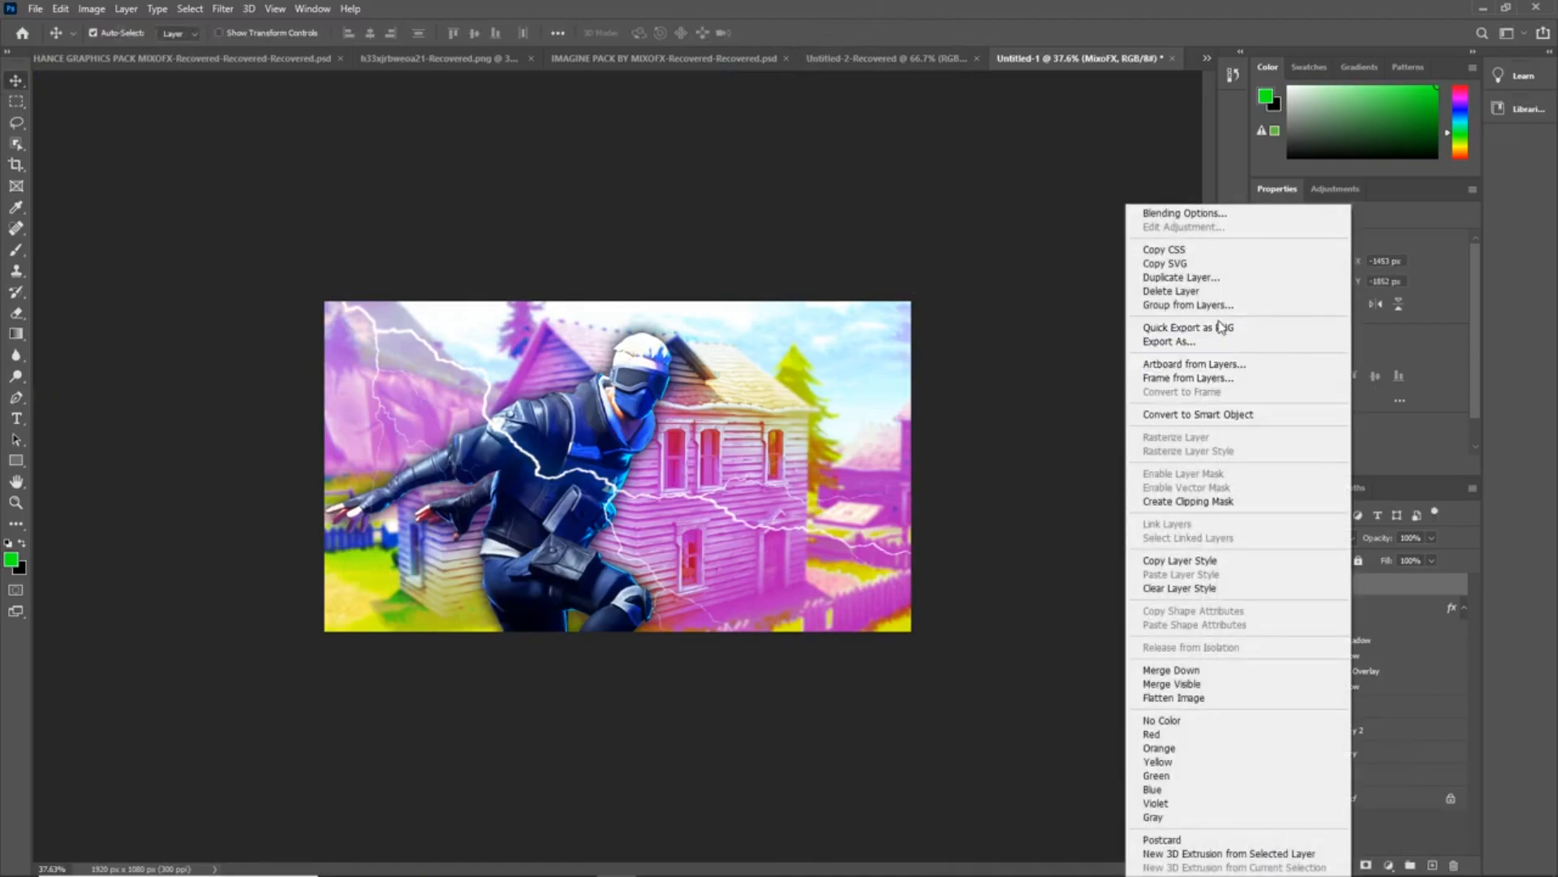
{"action": "left_click", "coordinate": [1222, 285]}
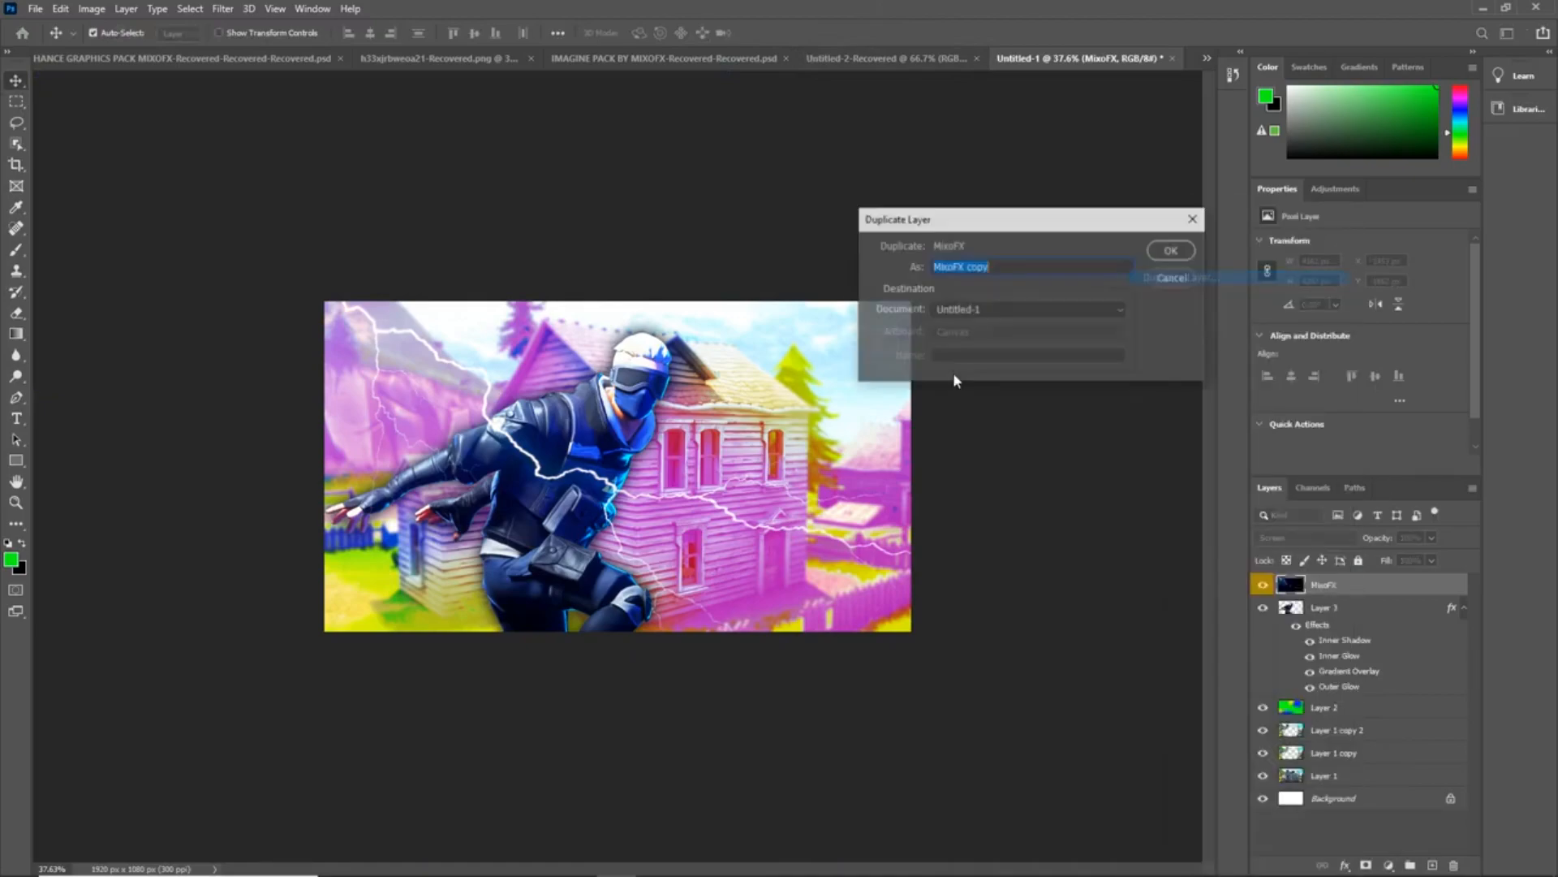
{"action": "left_click", "coordinate": [1170, 251]}
{"action": "key", "text": "ctrl+t"}
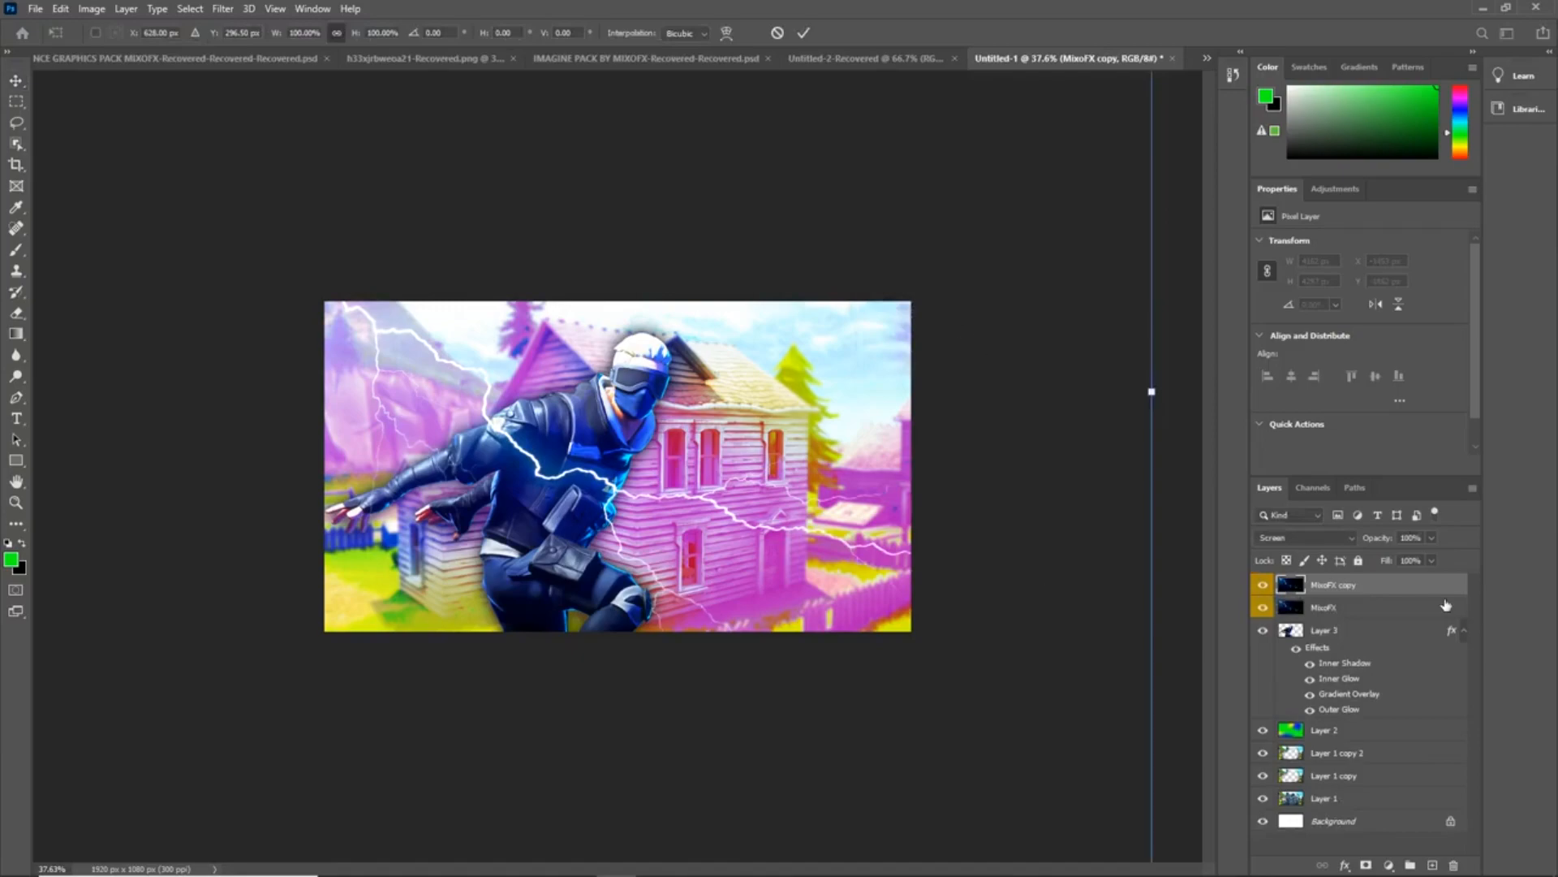
{"action": "left_click_drag", "start_coordinate": [423, 365], "coordinate": [391, 543]}
{"action": "left_click_drag", "start_coordinate": [1152, 544], "coordinate": [1014, 7]}
{"action": "left_click_drag", "start_coordinate": [799, 505], "coordinate": [752, 496]}
{"action": "left_click_drag", "start_coordinate": [1140, 266], "coordinate": [1136, 268]}
{"action": "left_click", "coordinate": [804, 34]}
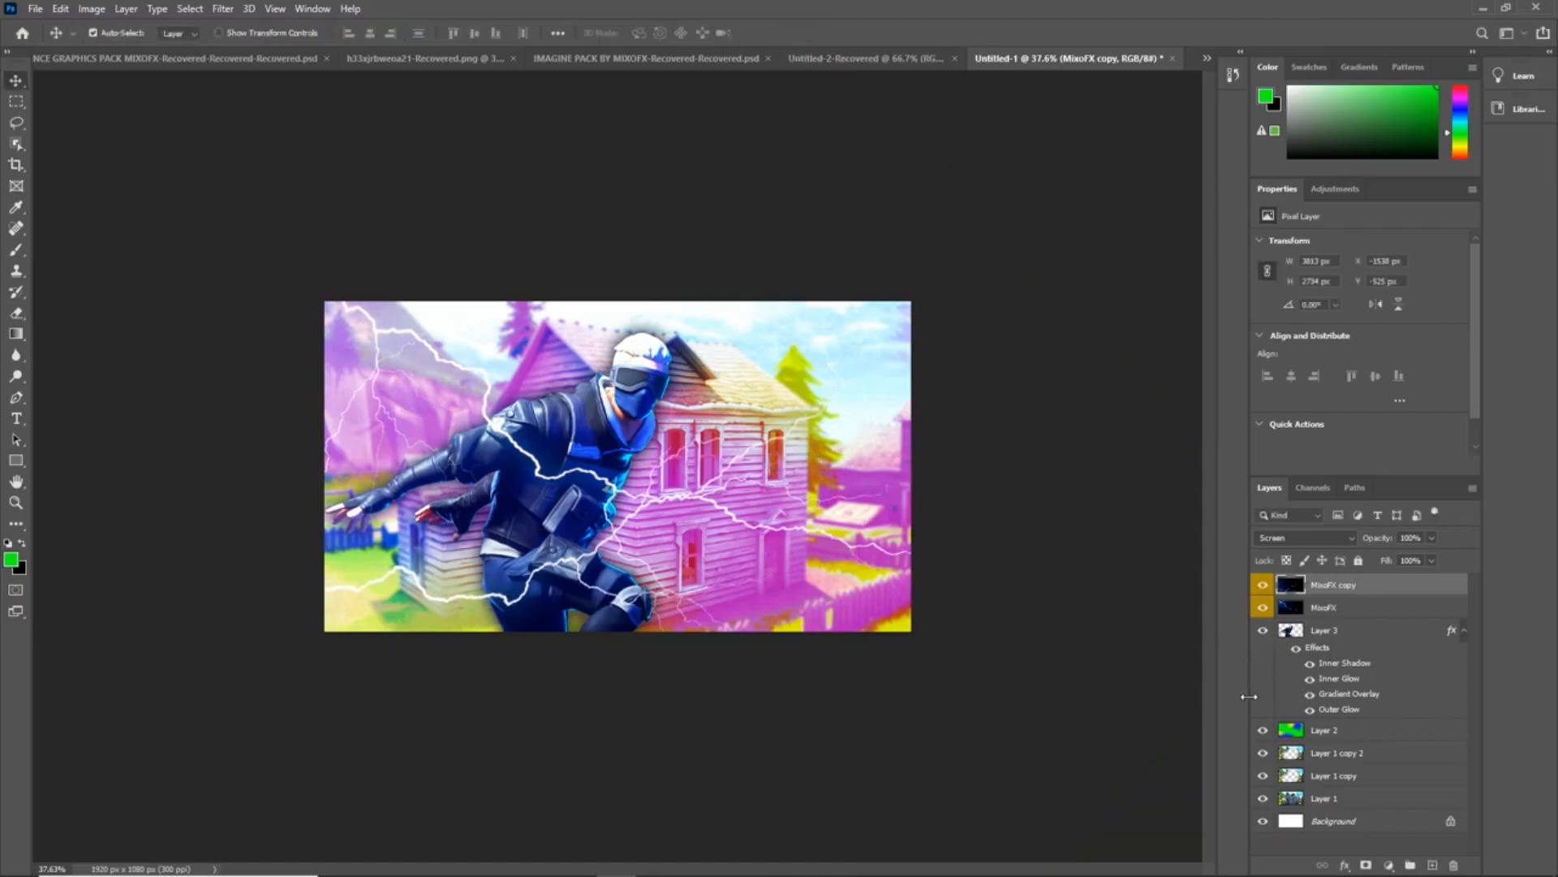
- Duplicate the lightning copy again and place the new duplicate directly below the character layer, Layer 3
{"action": "right_click", "coordinate": [1350, 578]}
{"action": "left_click", "coordinate": [1207, 279]}
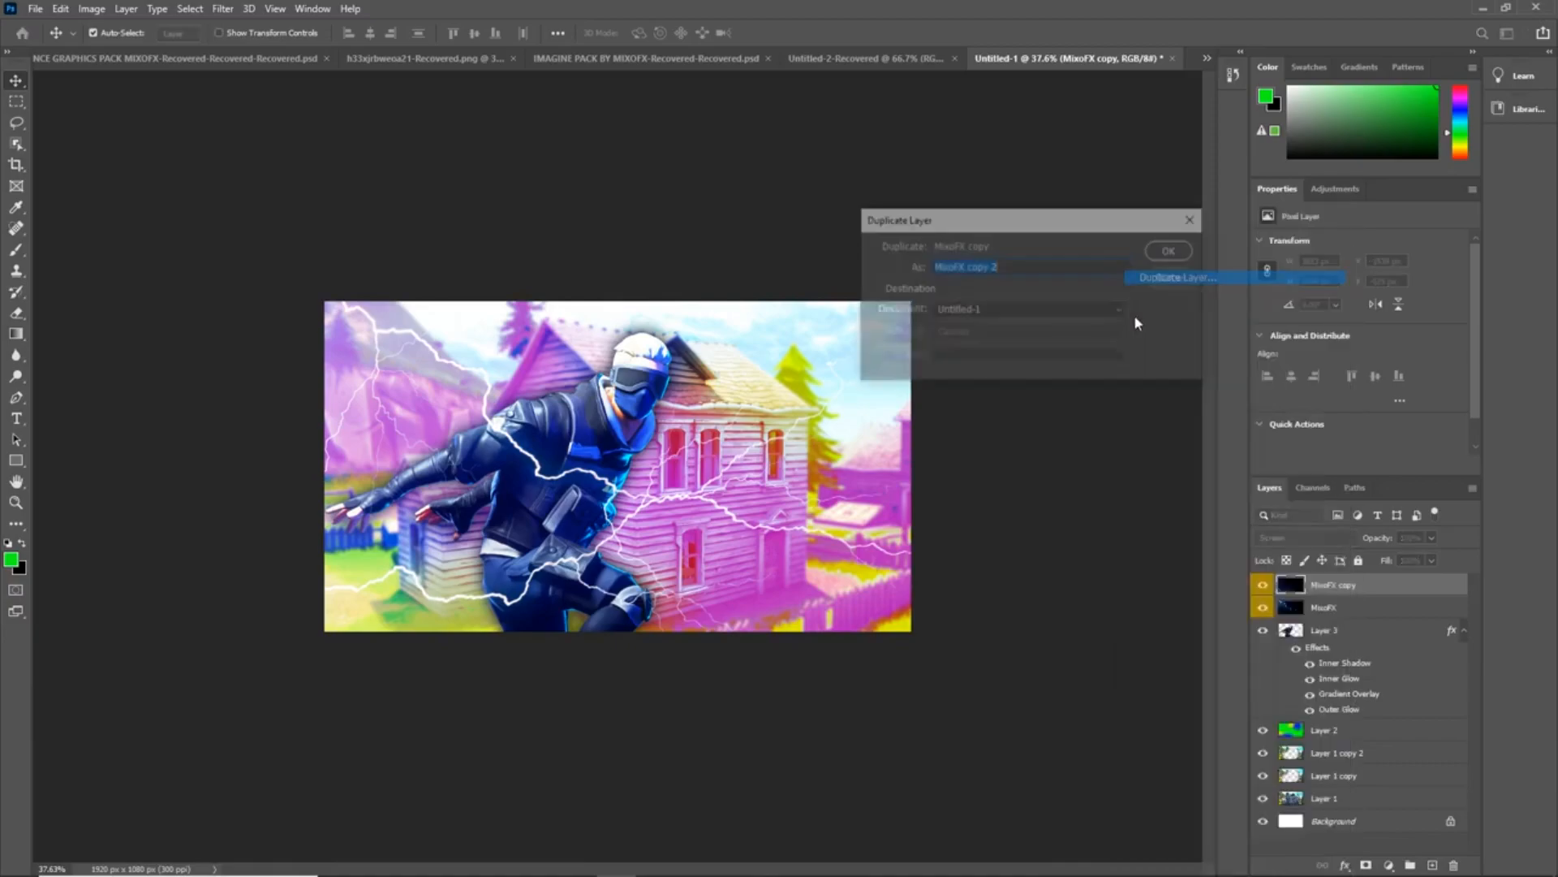
{"action": "left_click", "coordinate": [1176, 252]}
{"action": "left_click_drag", "start_coordinate": [1375, 582], "coordinate": [1363, 740]}
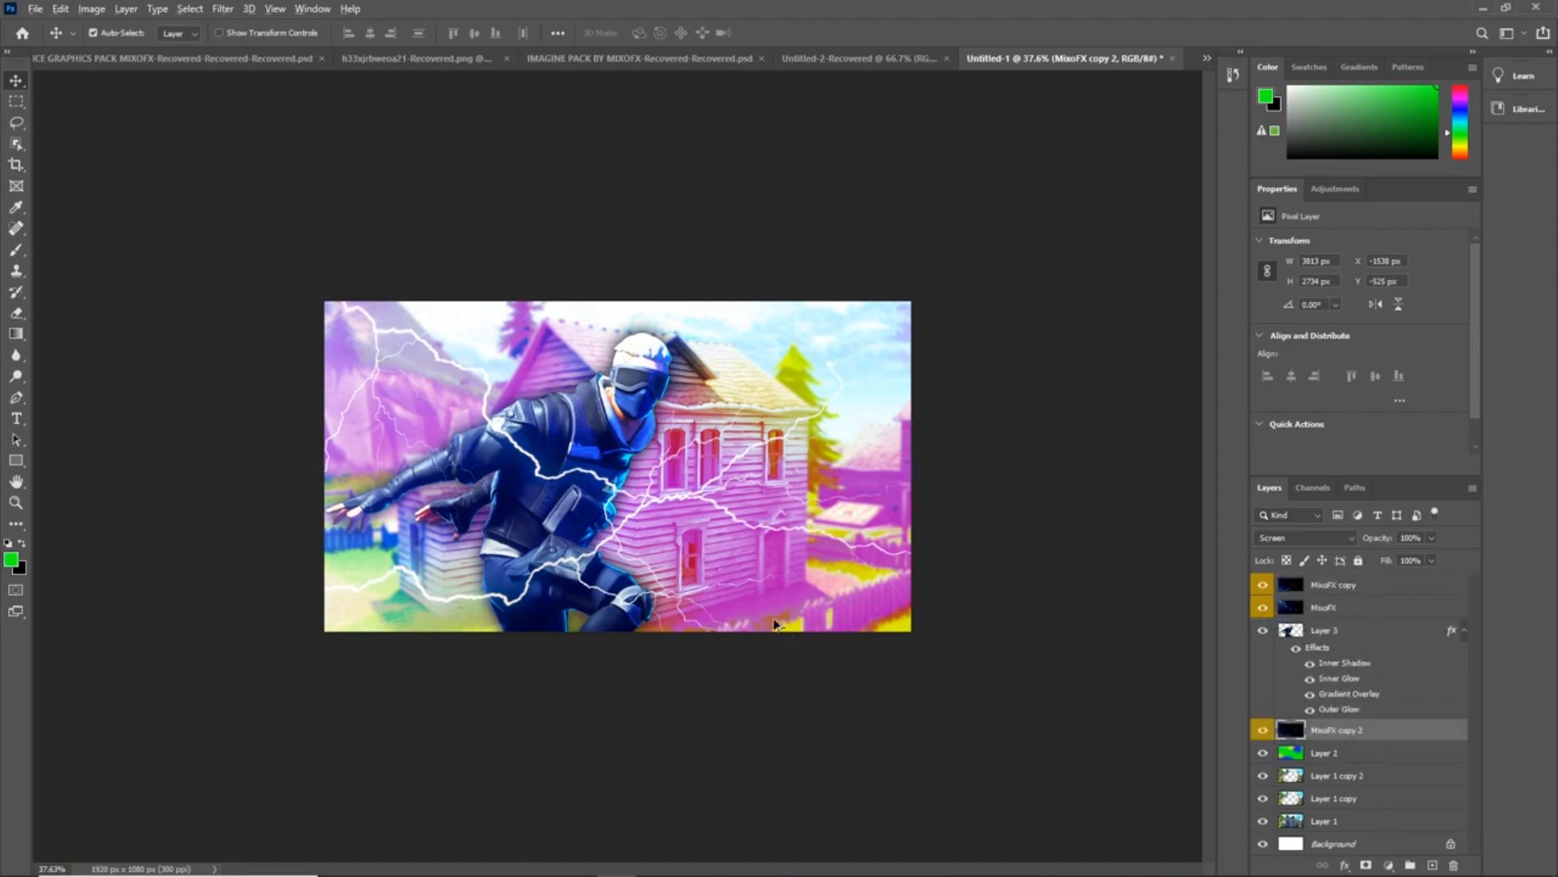
- Rotate and reposition the lightning duplicate so its bolt runs behind the character and up across the house
{"action": "scroll", "coordinate": [777, 629], "scroll_direction": "up", "scroll_amount": 5}
{"action": "key", "text": "ctrl"}
{"action": "key", "text": "ctrl+t"}
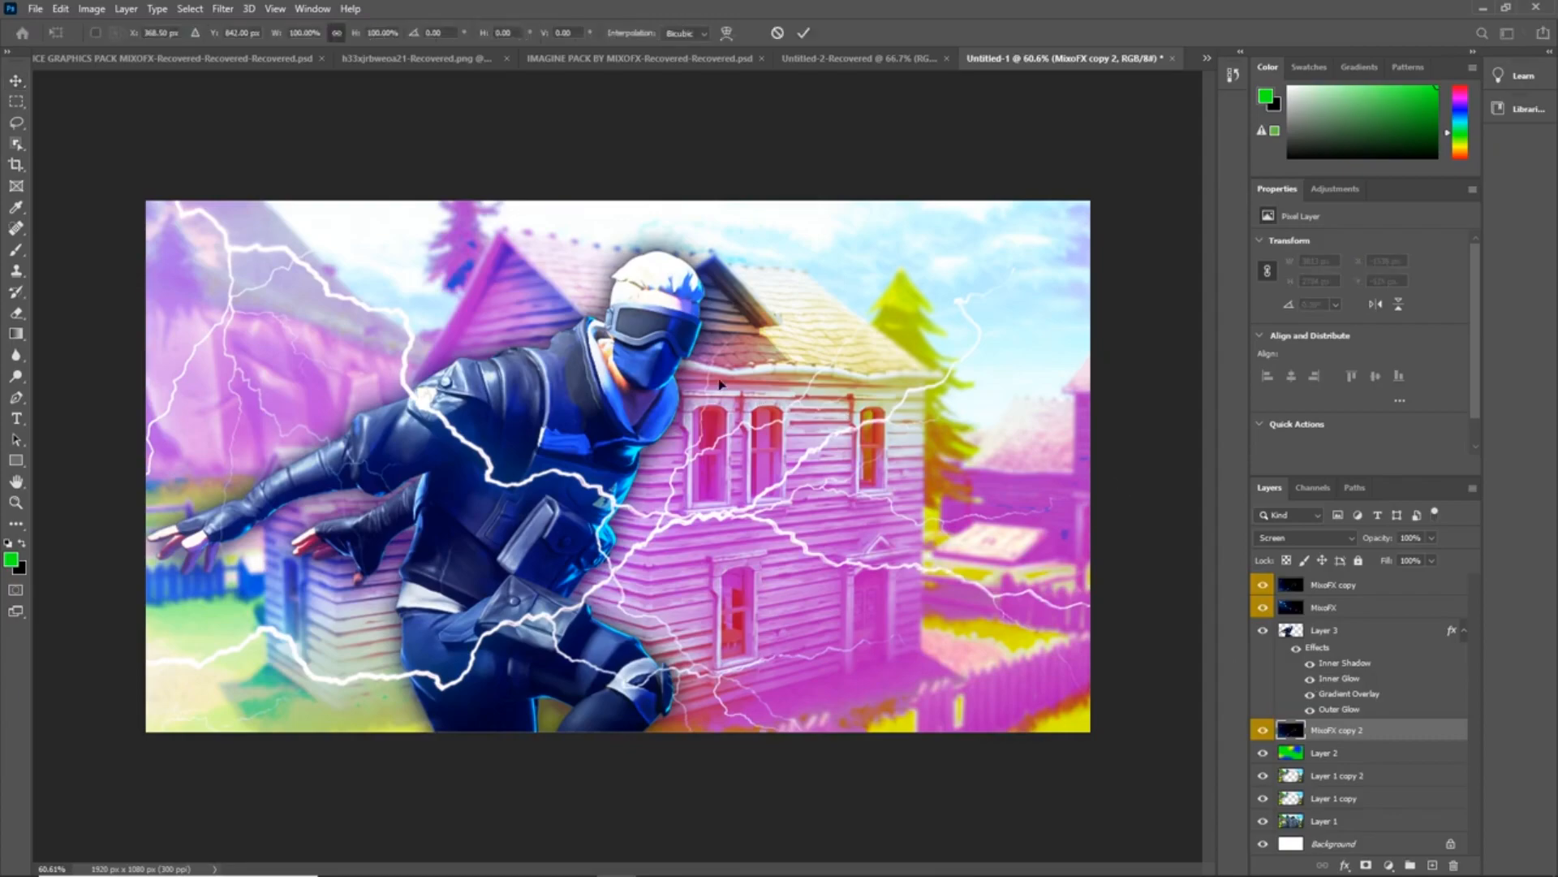
{"action": "left_click_drag", "start_coordinate": [262, 396], "coordinate": [589, 109]}
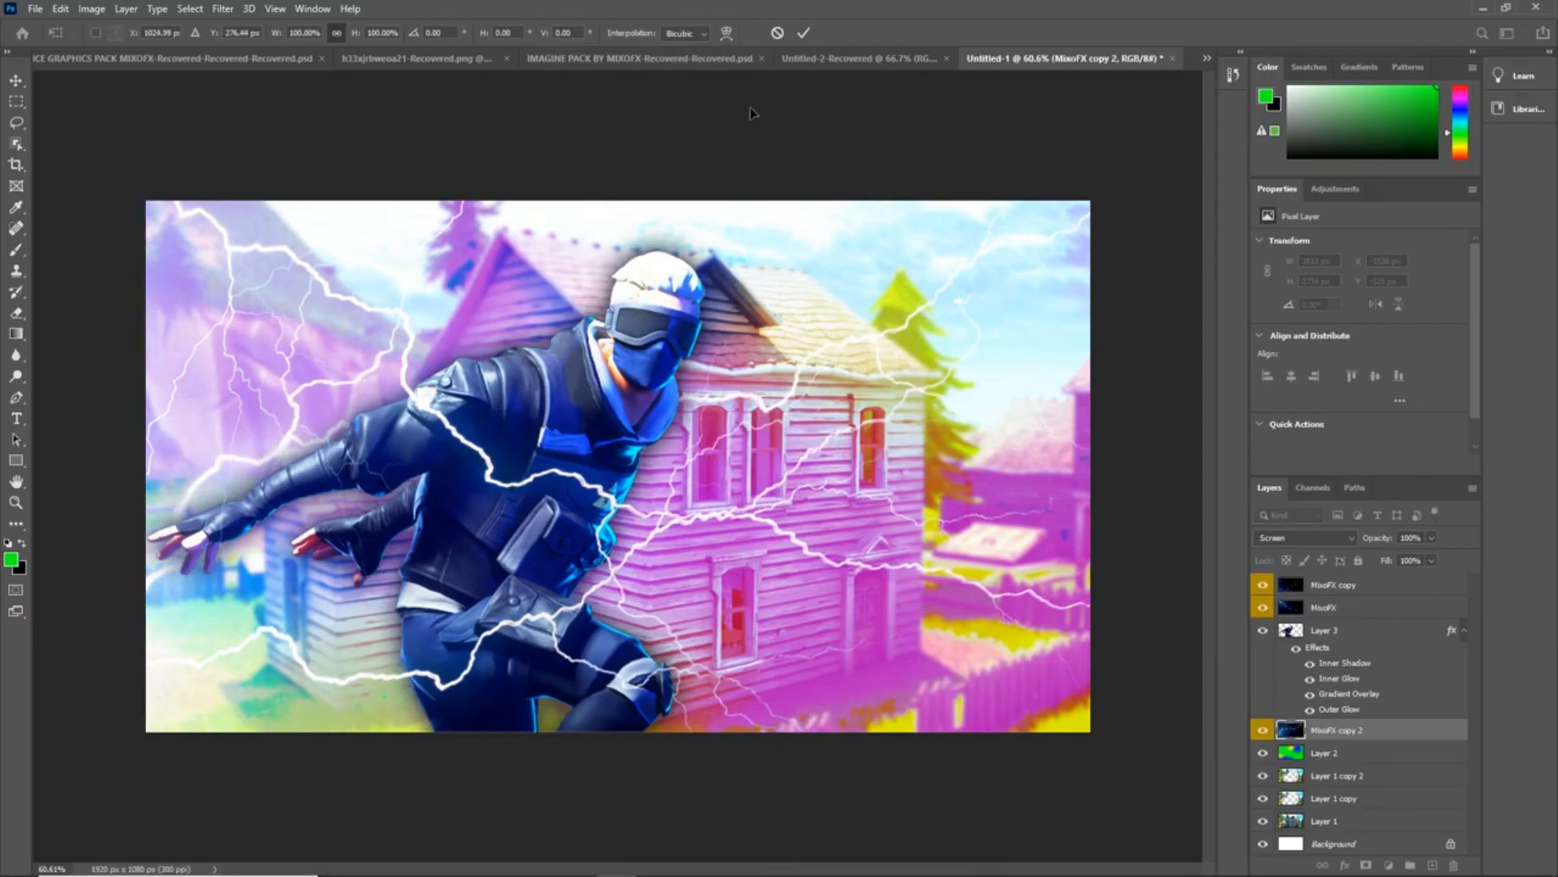
{"action": "scroll", "coordinate": [903, 268], "scroll_direction": "down", "scroll_amount": 4}
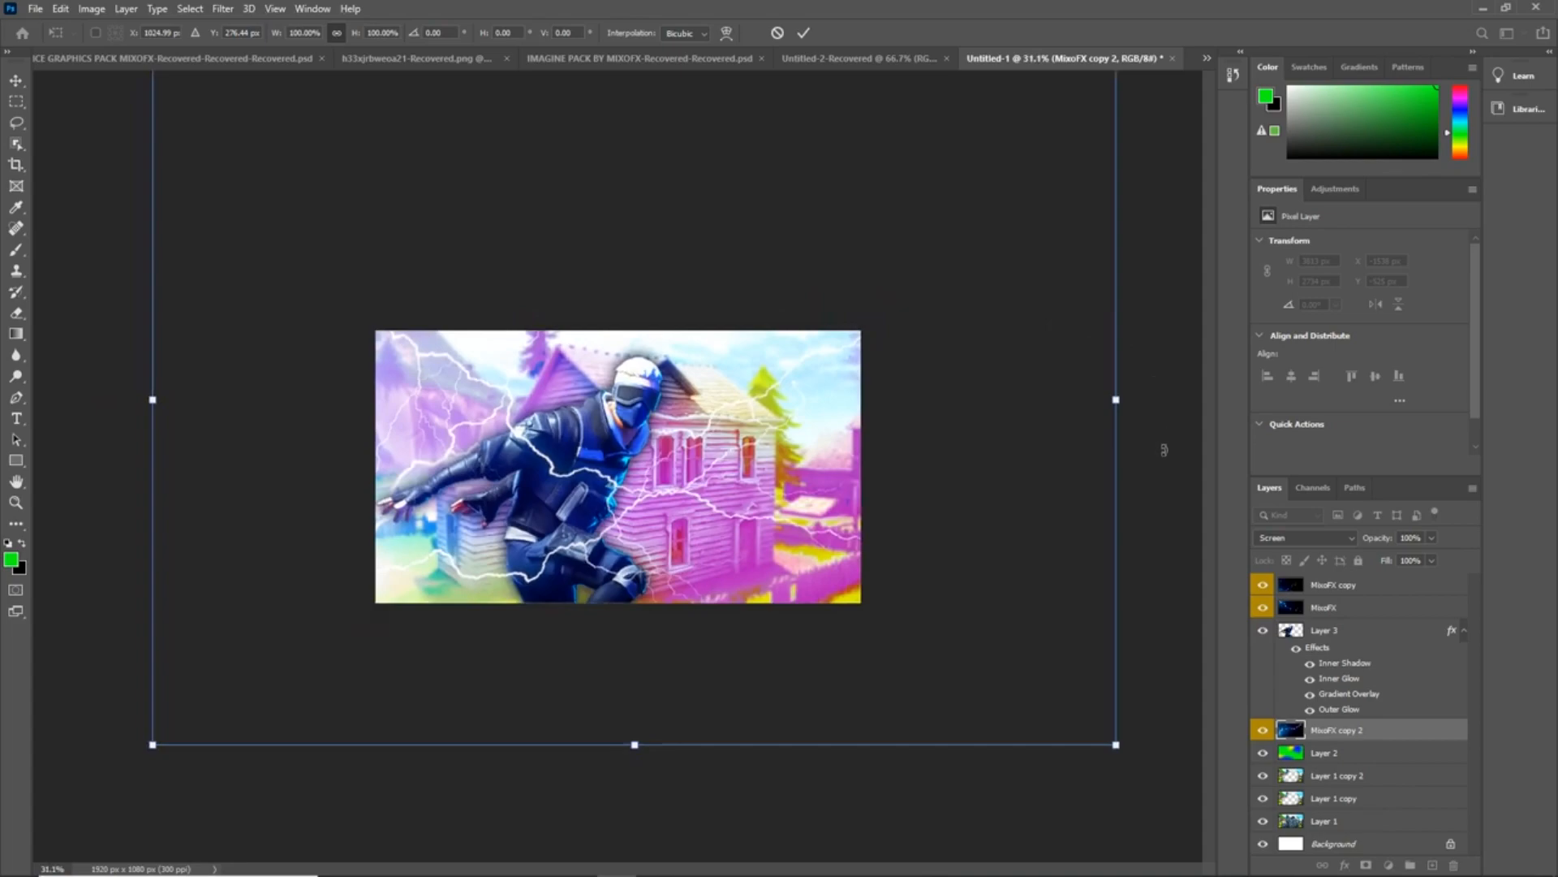
{"action": "left_click_drag", "start_coordinate": [1193, 349], "coordinate": [1084, 661]}
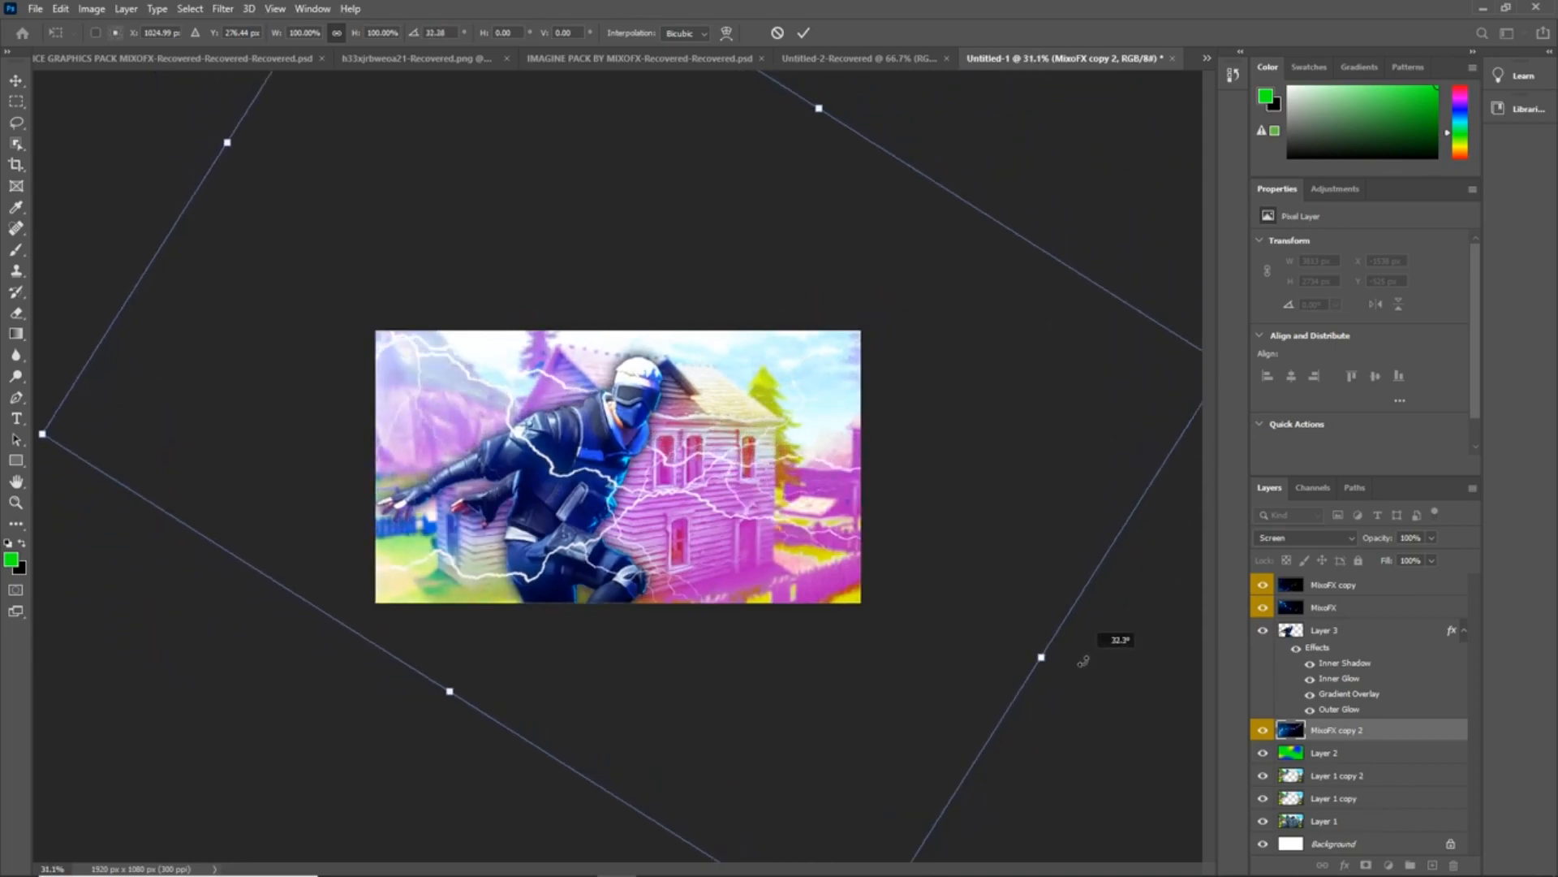
{"action": "left_click_drag", "start_coordinate": [485, 373], "coordinate": [420, 495]}
{"action": "left_click_drag", "start_coordinate": [1172, 338], "coordinate": [1148, 216]}
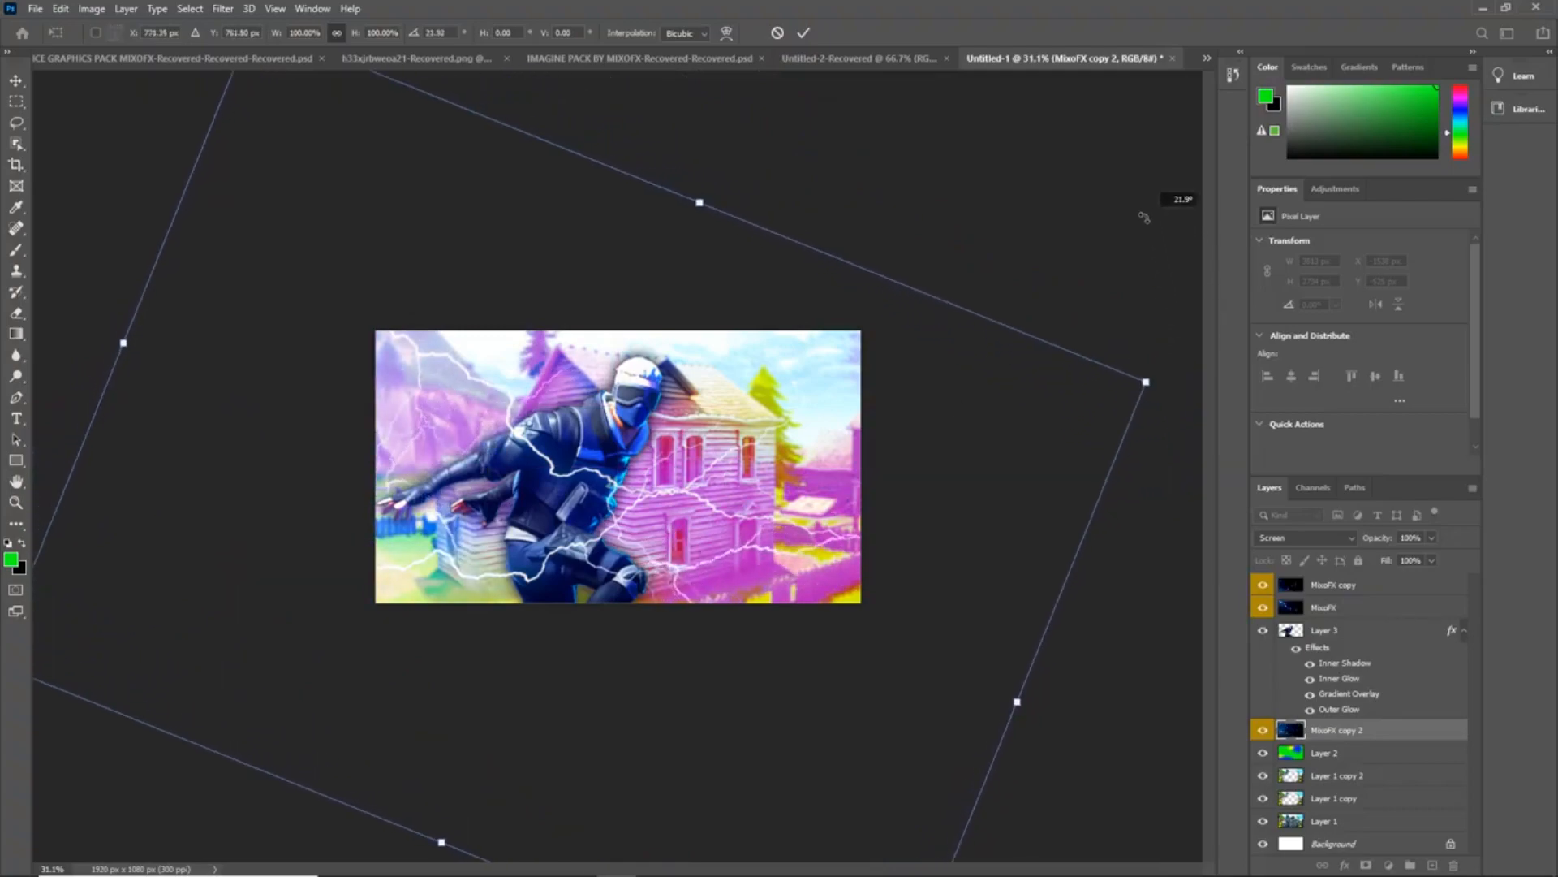
{"action": "left_click_drag", "start_coordinate": [910, 477], "coordinate": [933, 434]}
{"action": "left_click_drag", "start_coordinate": [1053, 212], "coordinate": [1061, 143]}
{"action": "mouse_move", "coordinate": [912, 476]}
{"action": "left_mouse_down"}
{"action": "mouse_move", "coordinate": [893, 422]}
{"action": "mouse_move", "coordinate": [896, 456]}
{"action": "left_mouse_up"}
{"action": "left_click", "coordinate": [804, 32]}
- Add a new empty layer above the topmost lightning layer
{"action": "key", "text": "ctrl+plus"}
{"action": "key", "text": "ctrl+plus"}
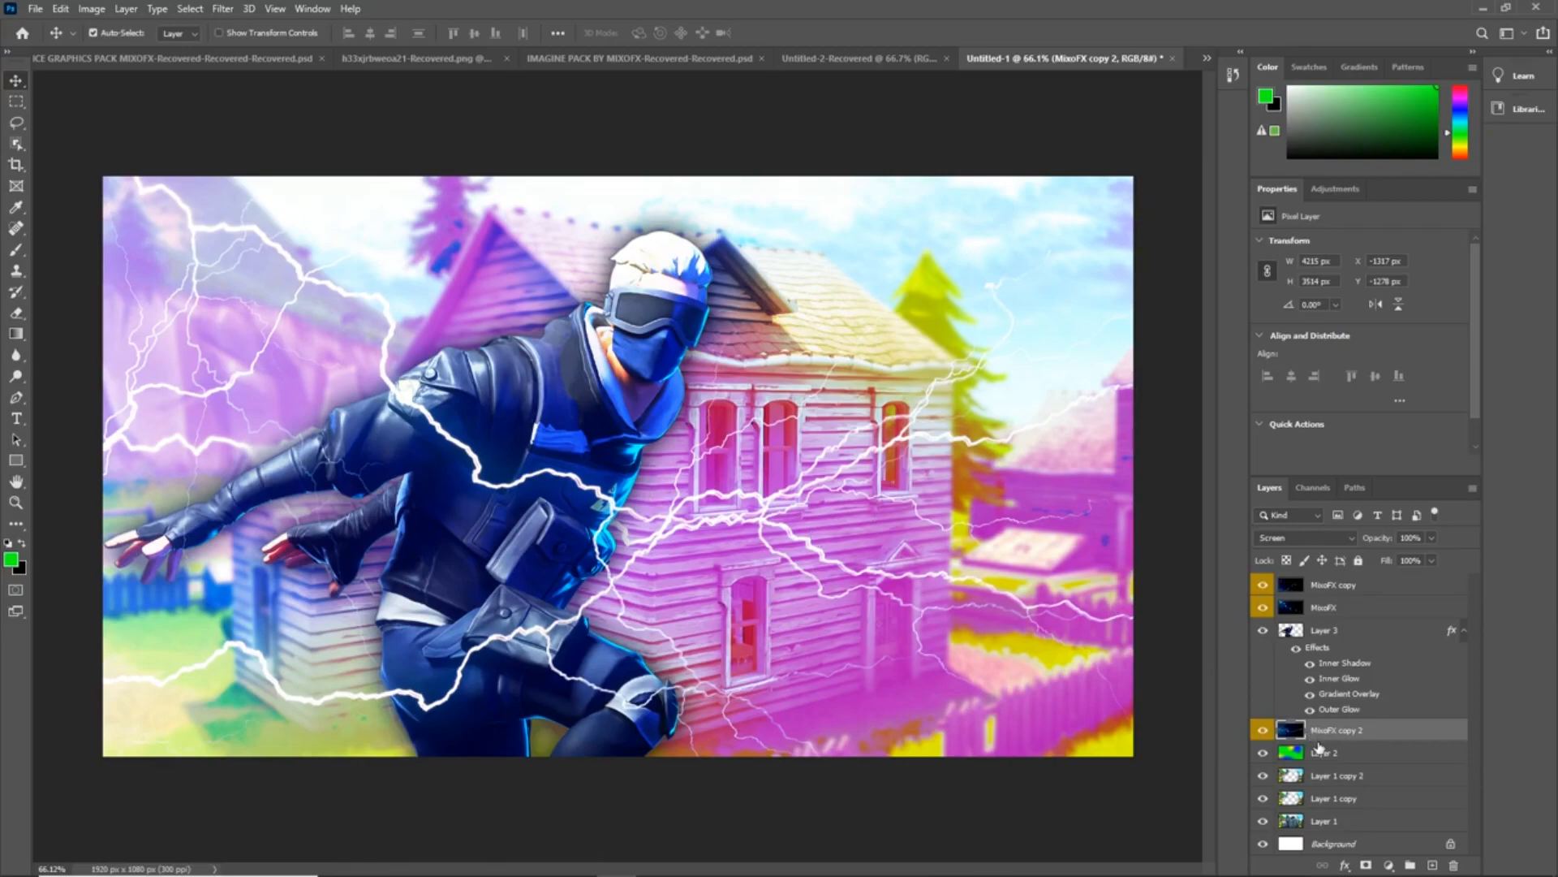
{"action": "left_click", "coordinate": [1338, 581]}
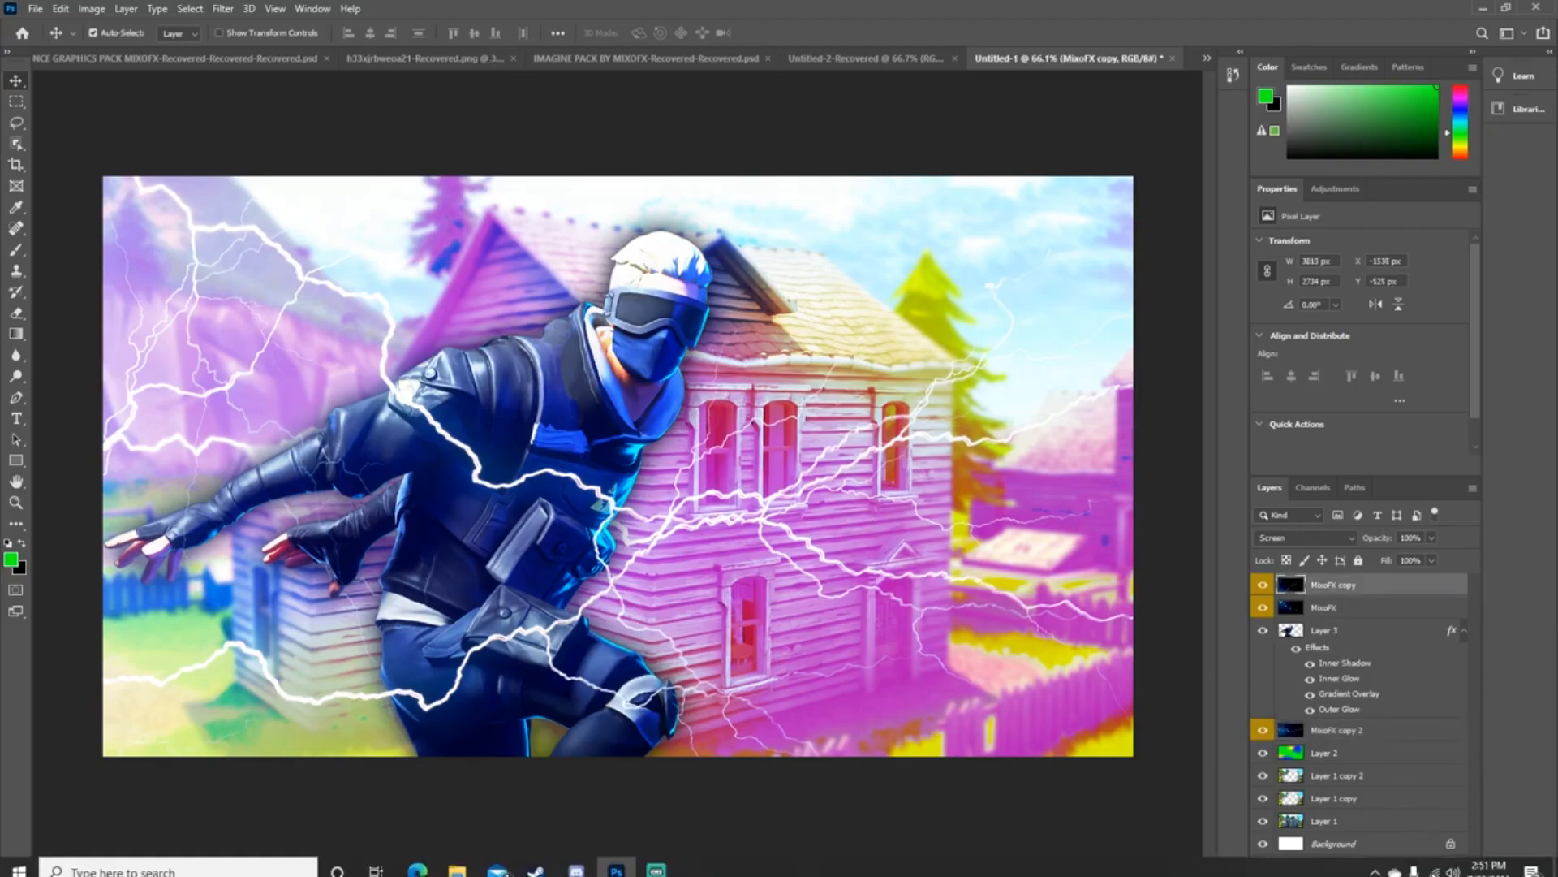
{"action": "left_click", "coordinate": [1433, 866]}
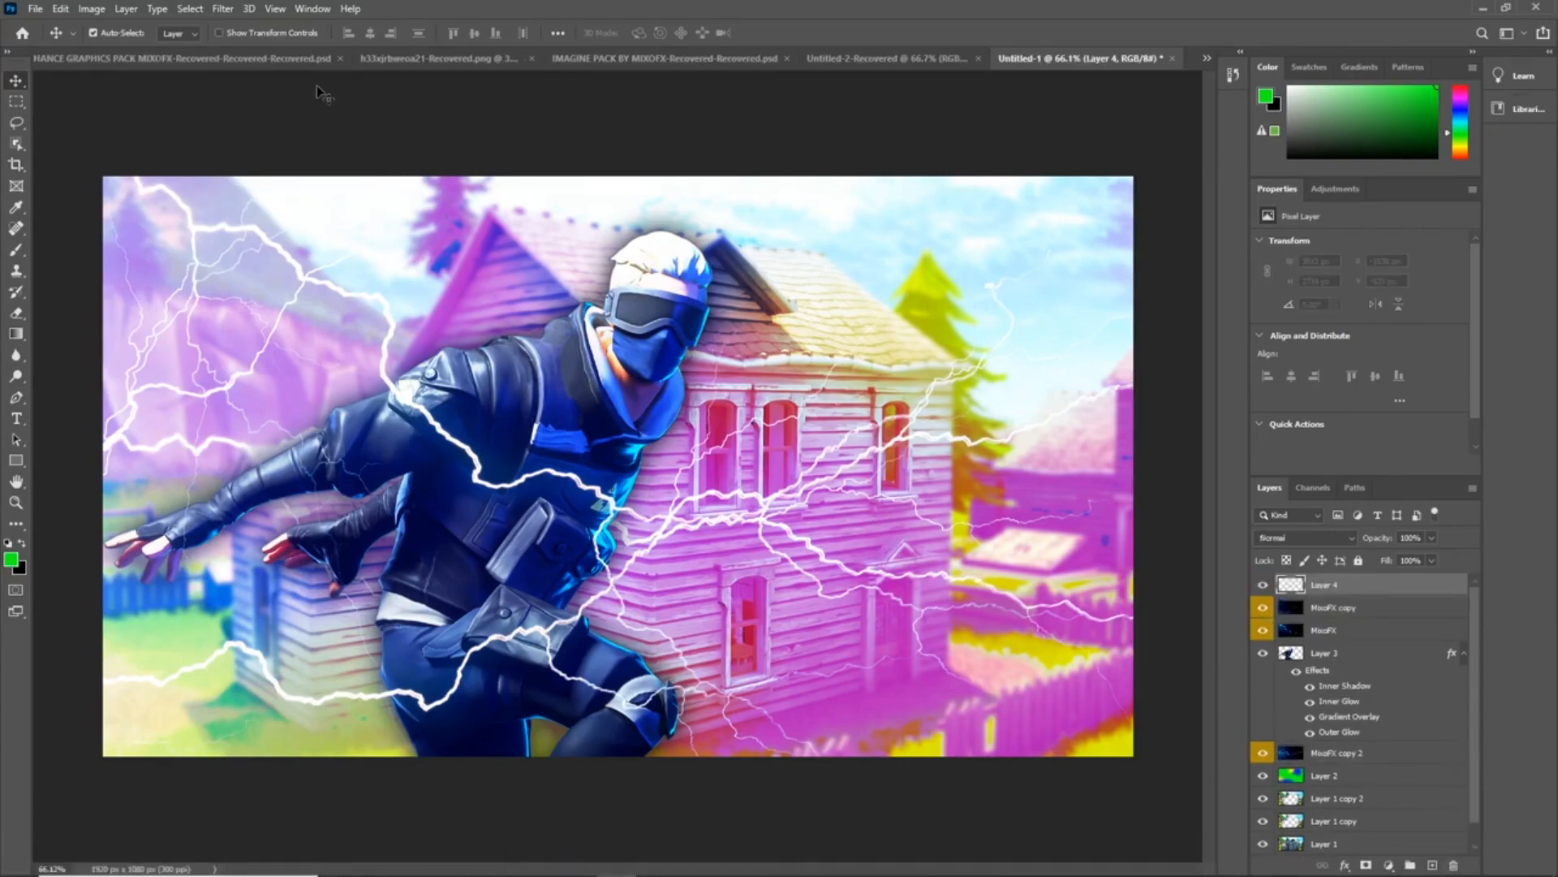
- Switch to the ENHANCE GRAPHICS PACK document and hide its Lightning group
{"action": "left_click", "coordinate": [202, 61]}
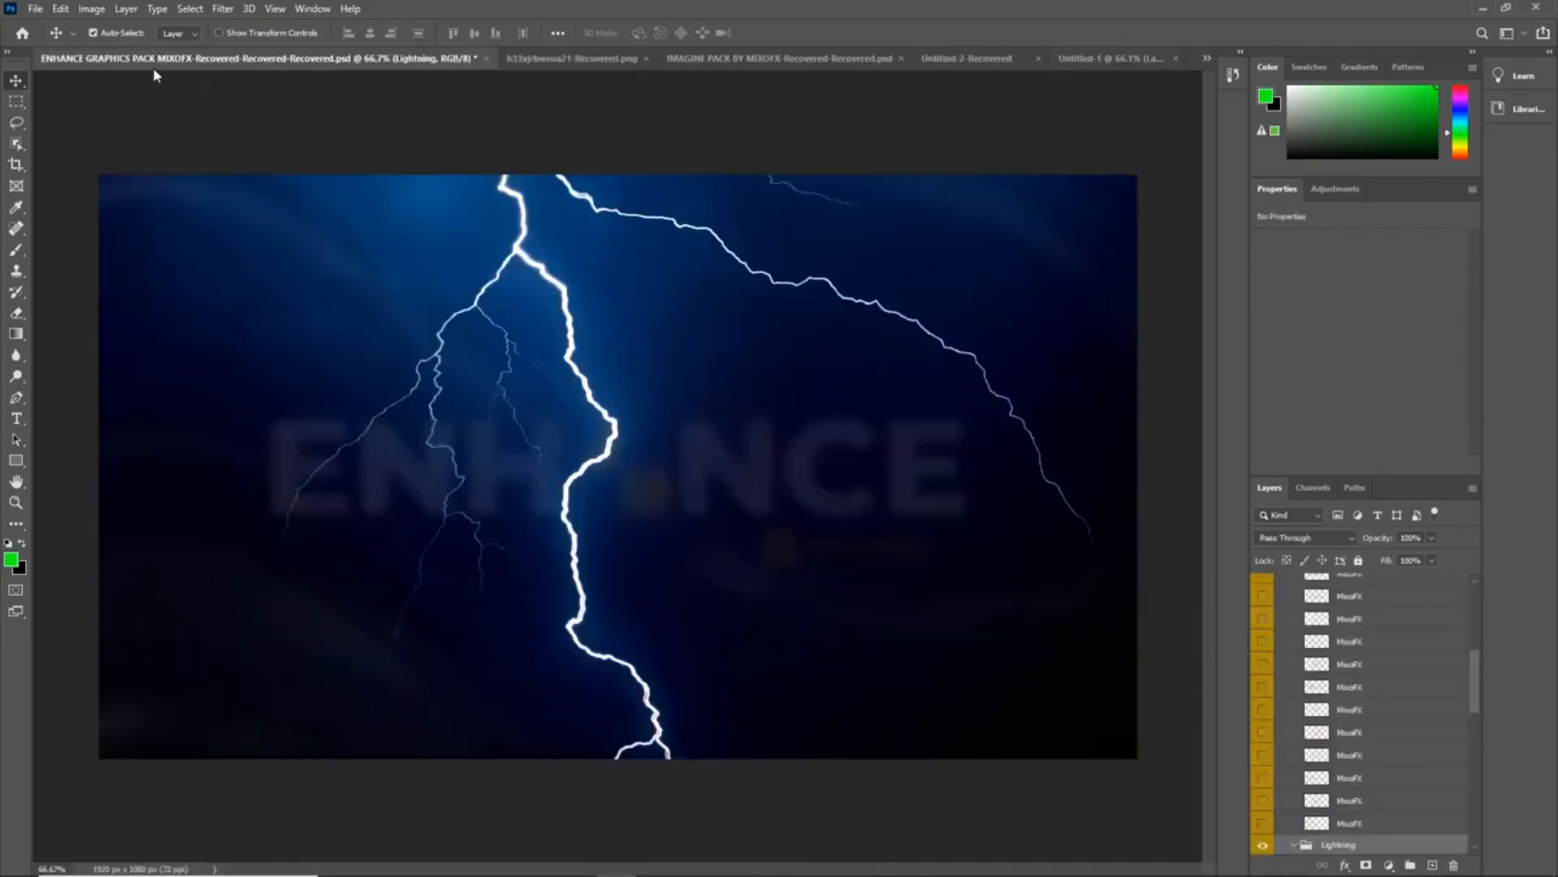
{"action": "scroll", "coordinate": [1280, 622], "scroll_direction": "down", "scroll_amount": 5}
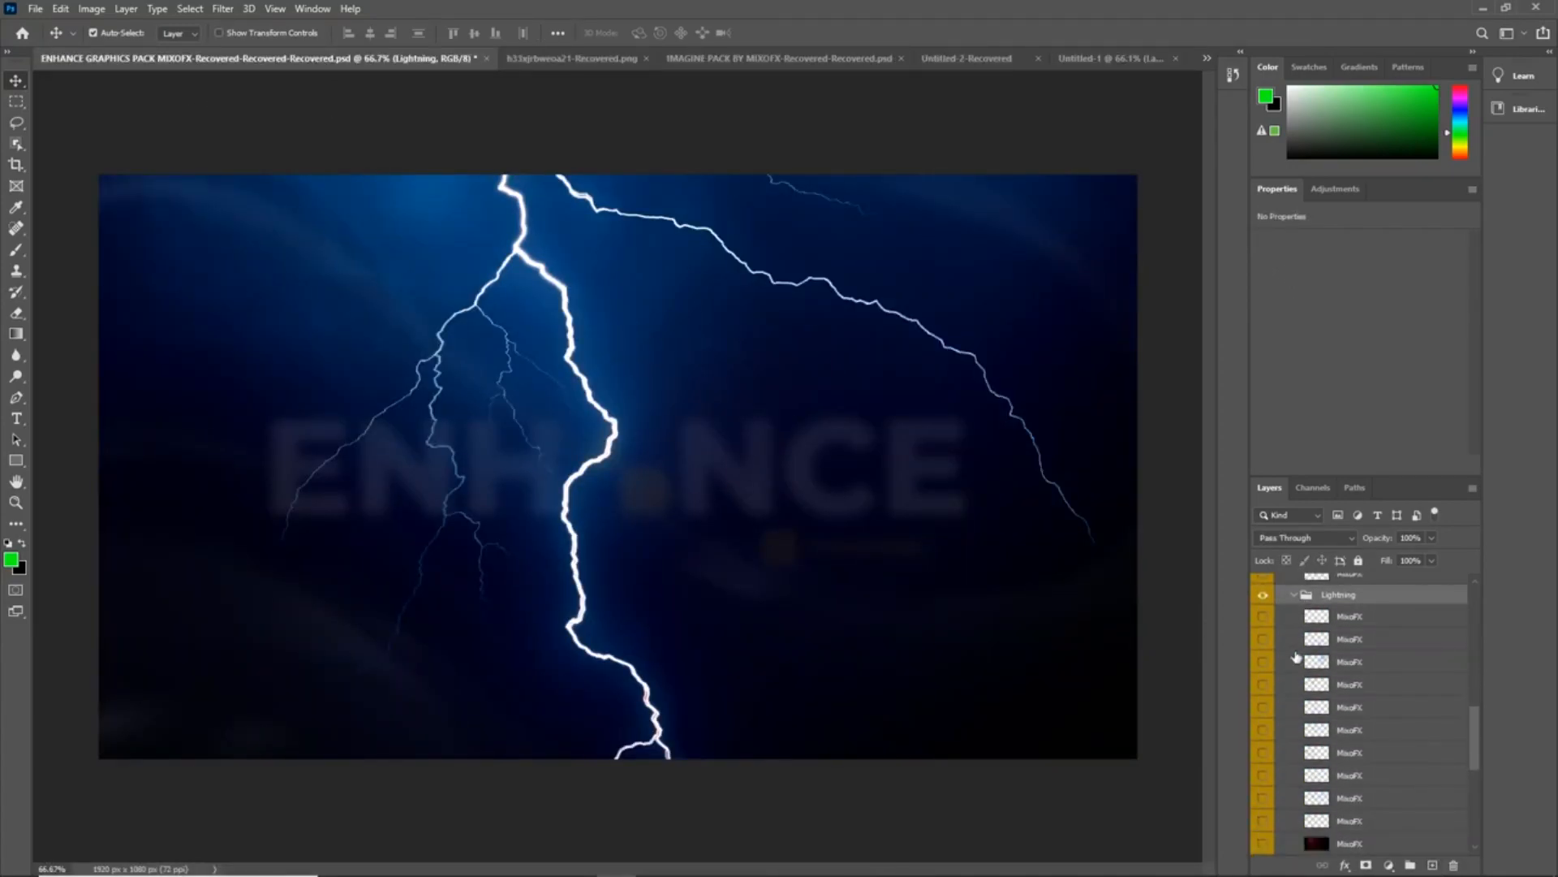
{"action": "left_click", "coordinate": [1264, 619]}
{"action": "scroll", "coordinate": [1282, 665], "scroll_direction": "down", "scroll_amount": 6}
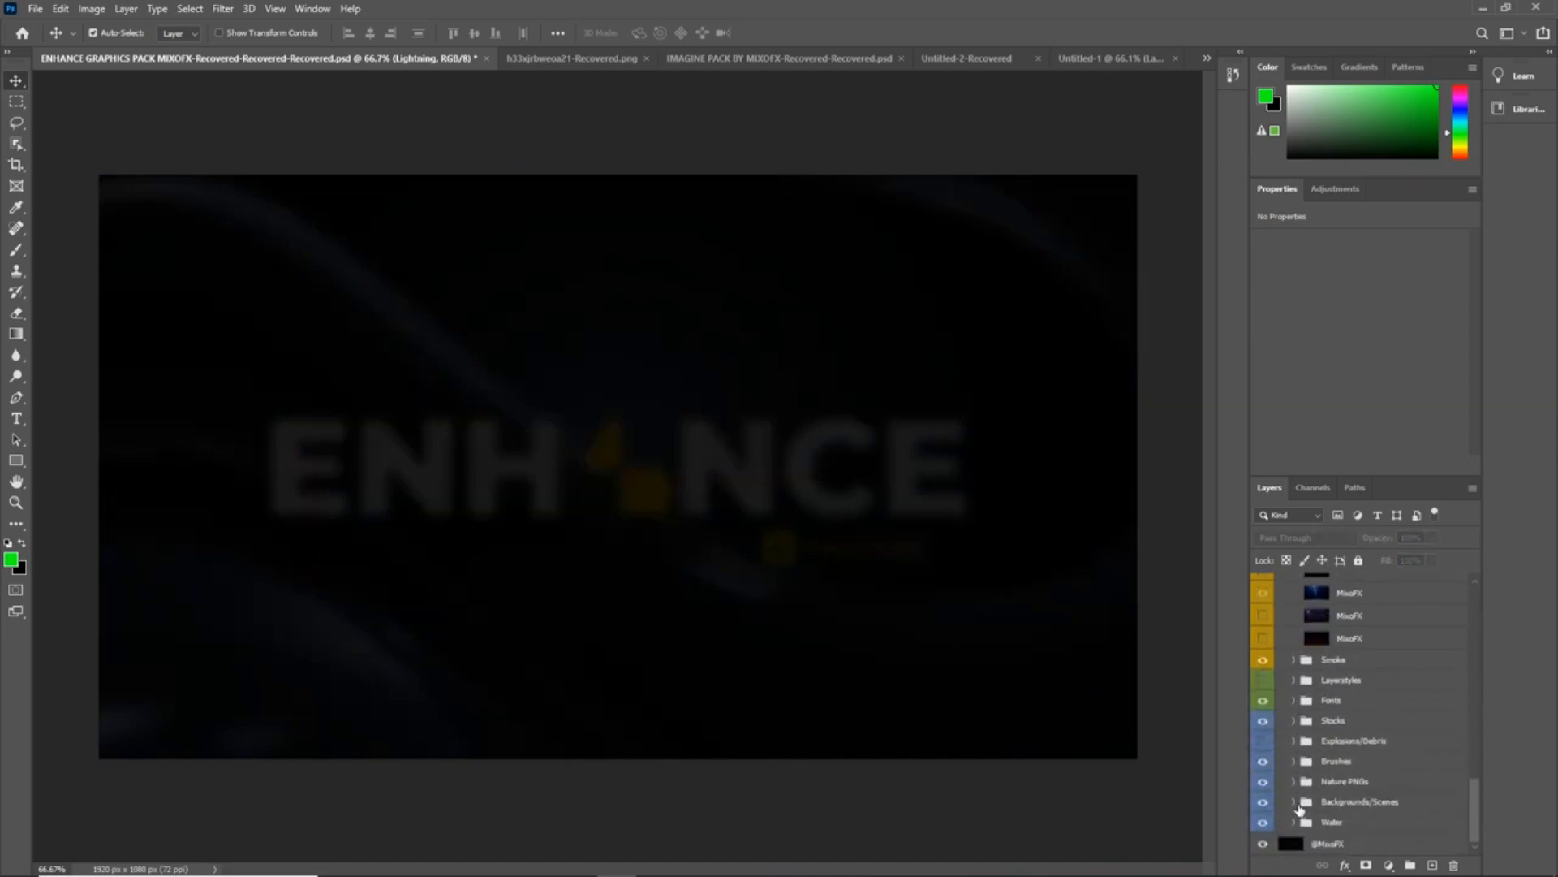
- Expand the pack's Particles group, preview a few particle images and look through the other groups for a suitable effect
{"action": "scroll", "coordinate": [1308, 812], "scroll_direction": "up", "scroll_amount": 10}
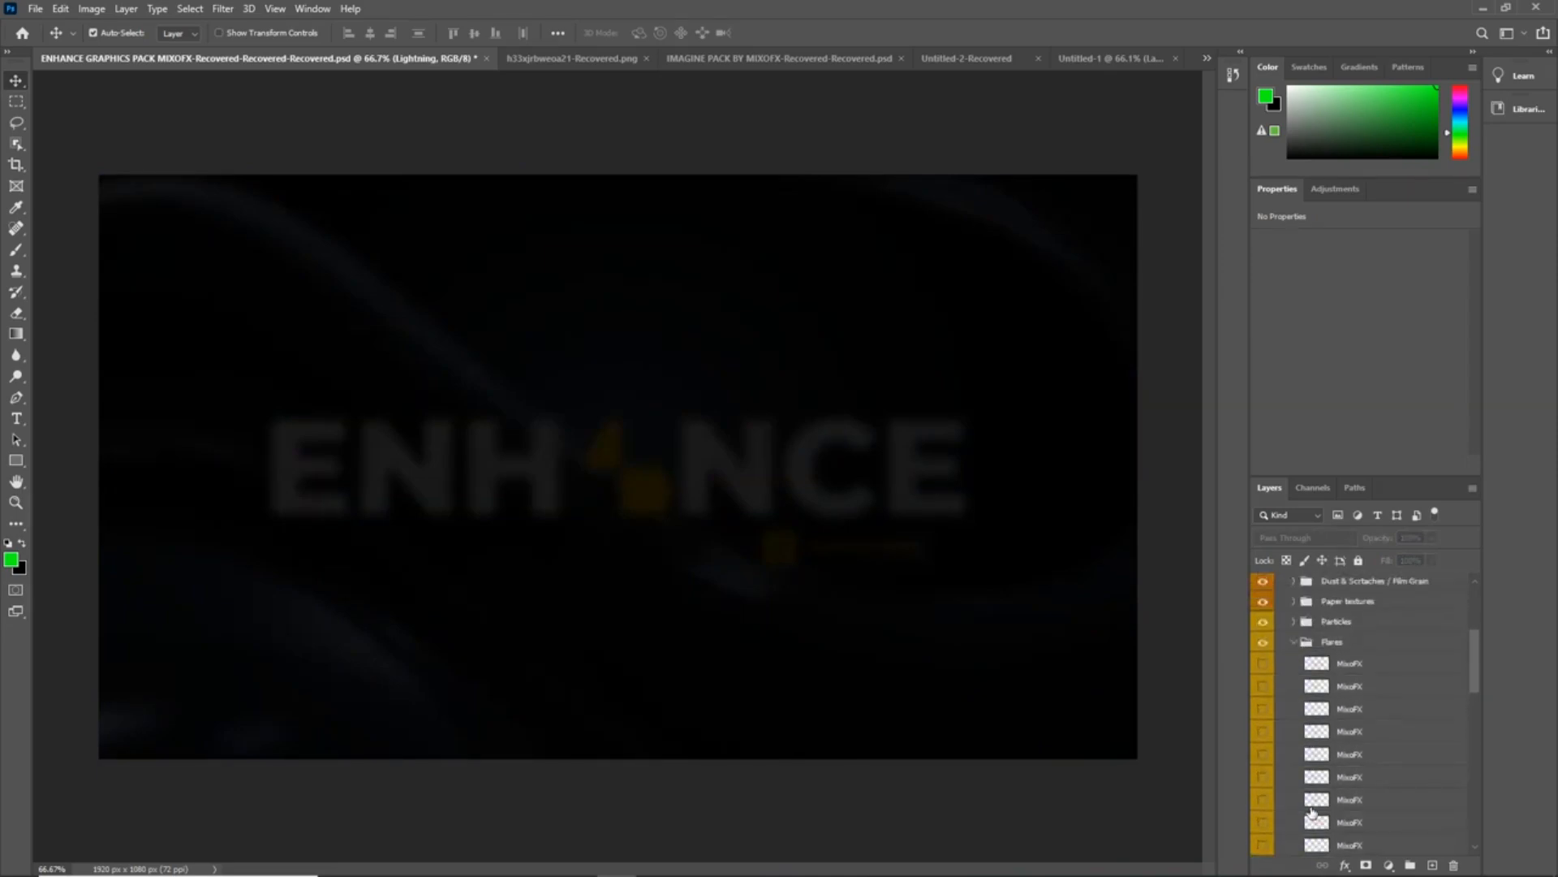
{"action": "left_click", "coordinate": [1294, 735]}
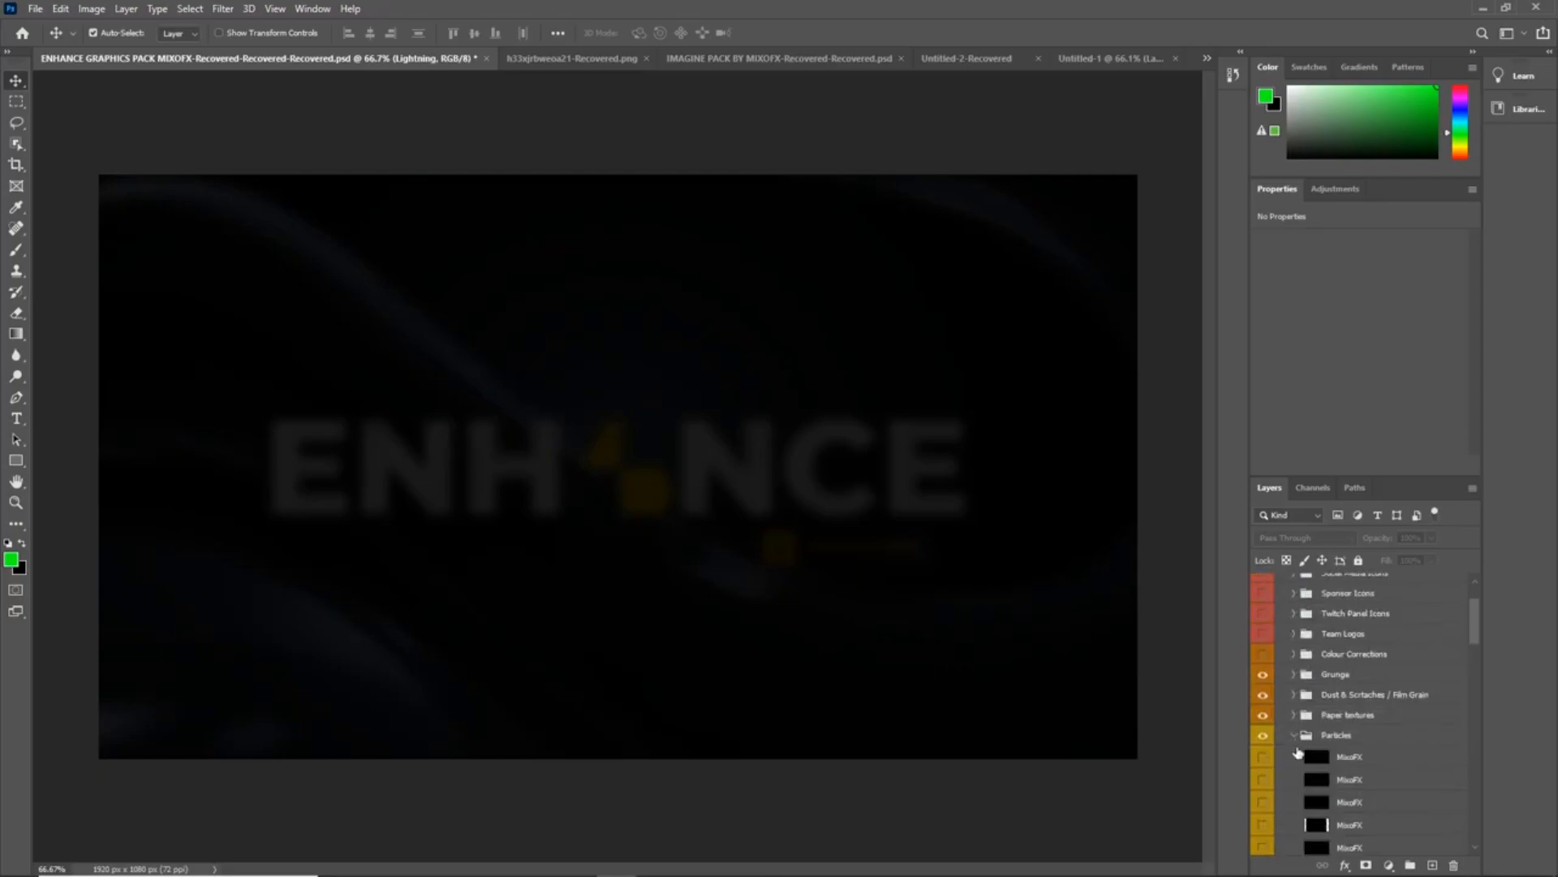
{"action": "scroll", "coordinate": [1301, 755], "scroll_direction": "down", "scroll_amount": 2}
{"action": "left_click", "coordinate": [1261, 781]}
{"action": "left_click", "coordinate": [1263, 775]}
{"action": "left_click", "coordinate": [1263, 757]}
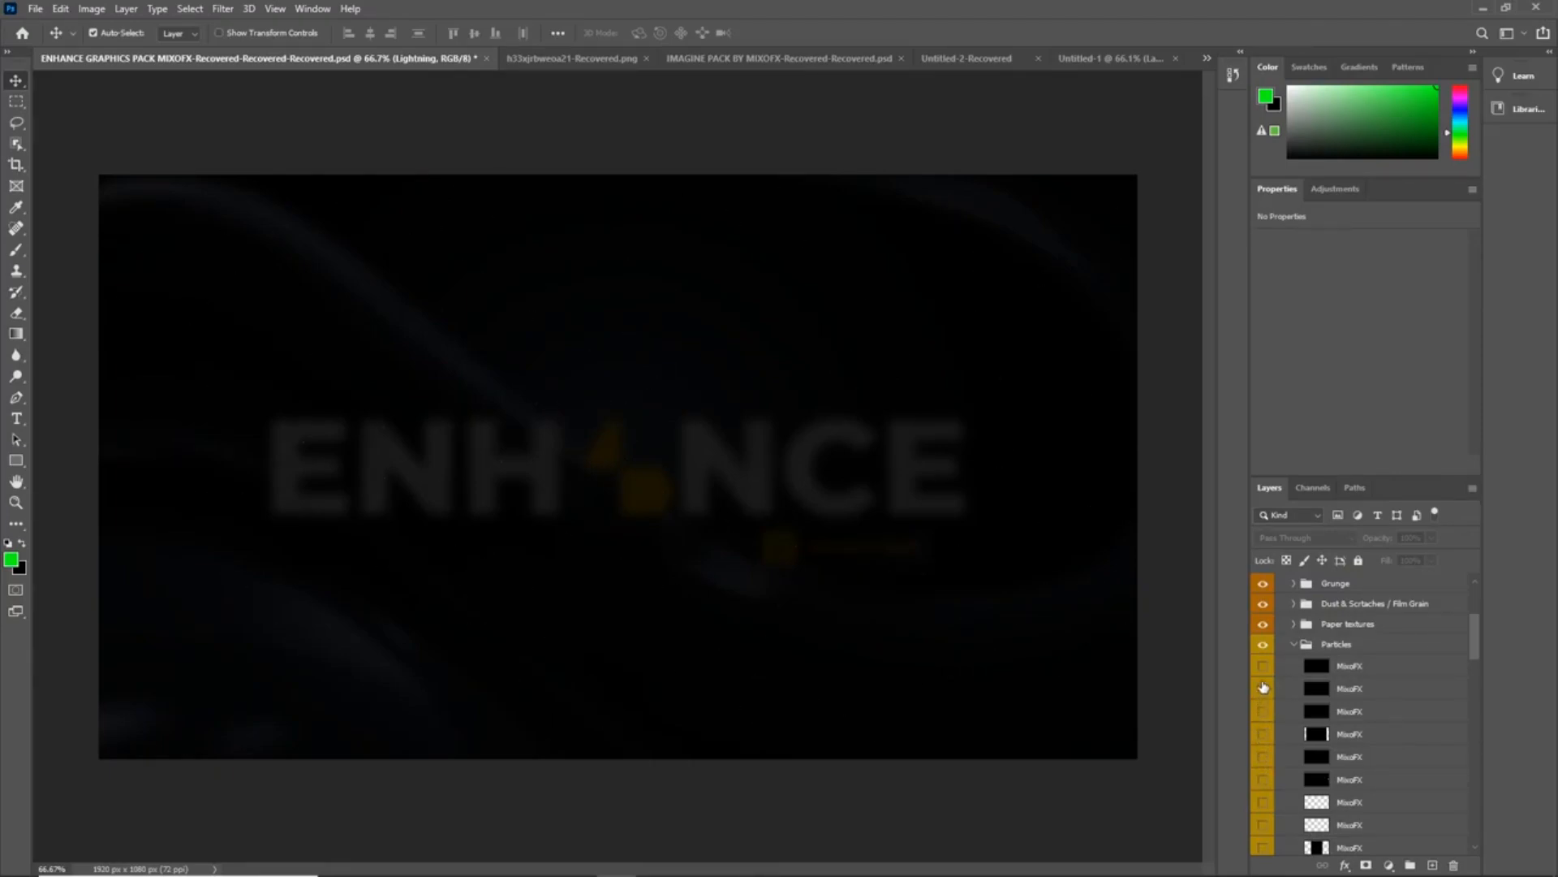
{"action": "scroll", "coordinate": [1264, 668], "scroll_direction": "up", "scroll_amount": 3}
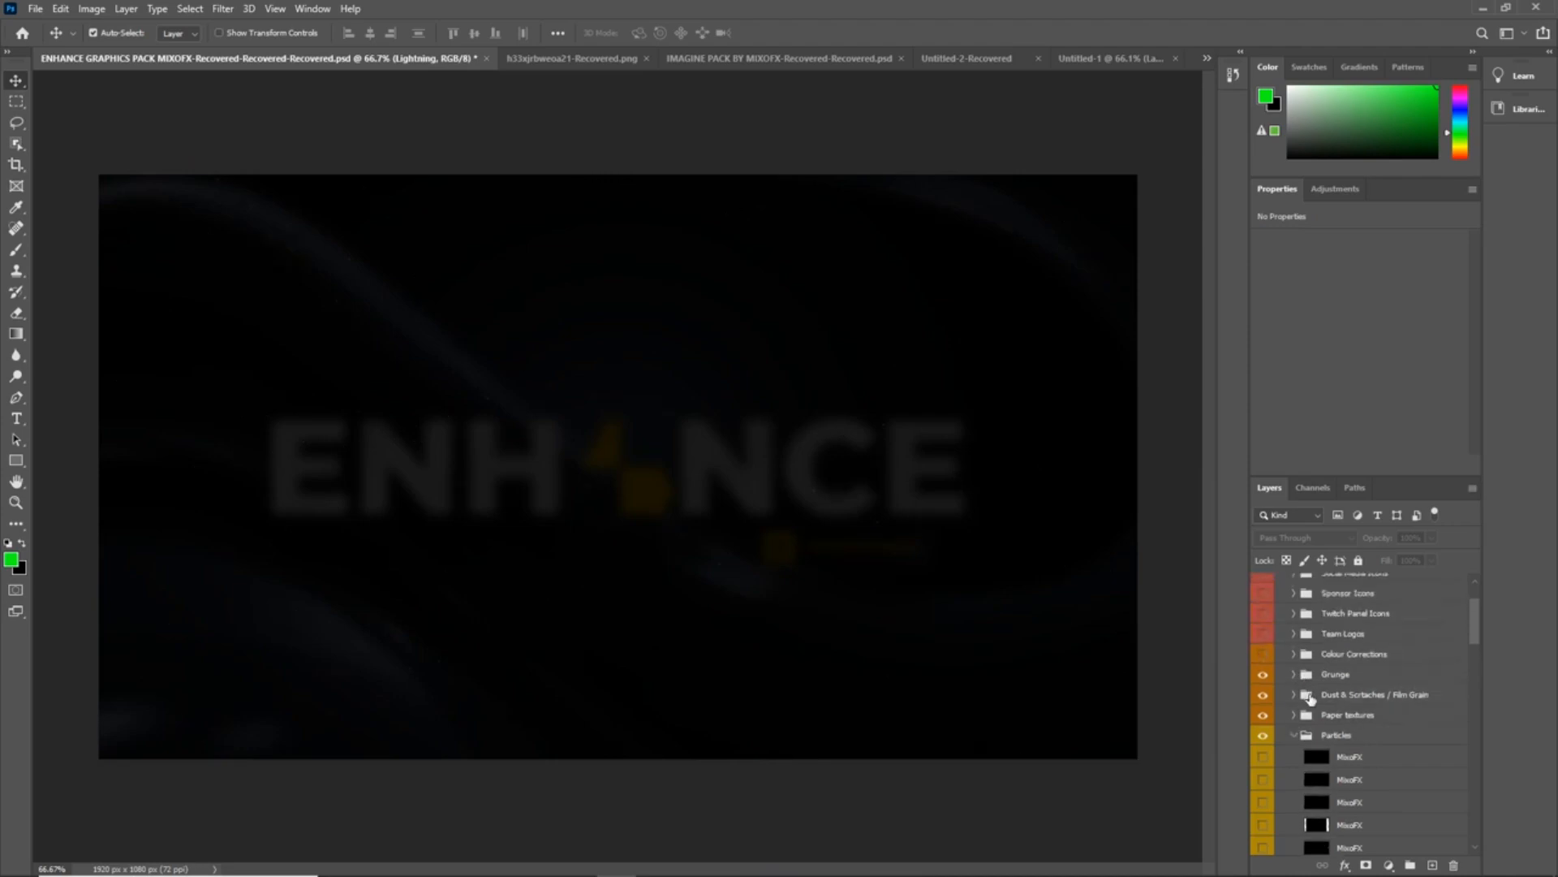
{"action": "scroll", "coordinate": [1314, 702], "scroll_direction": "down", "scroll_amount": 10}
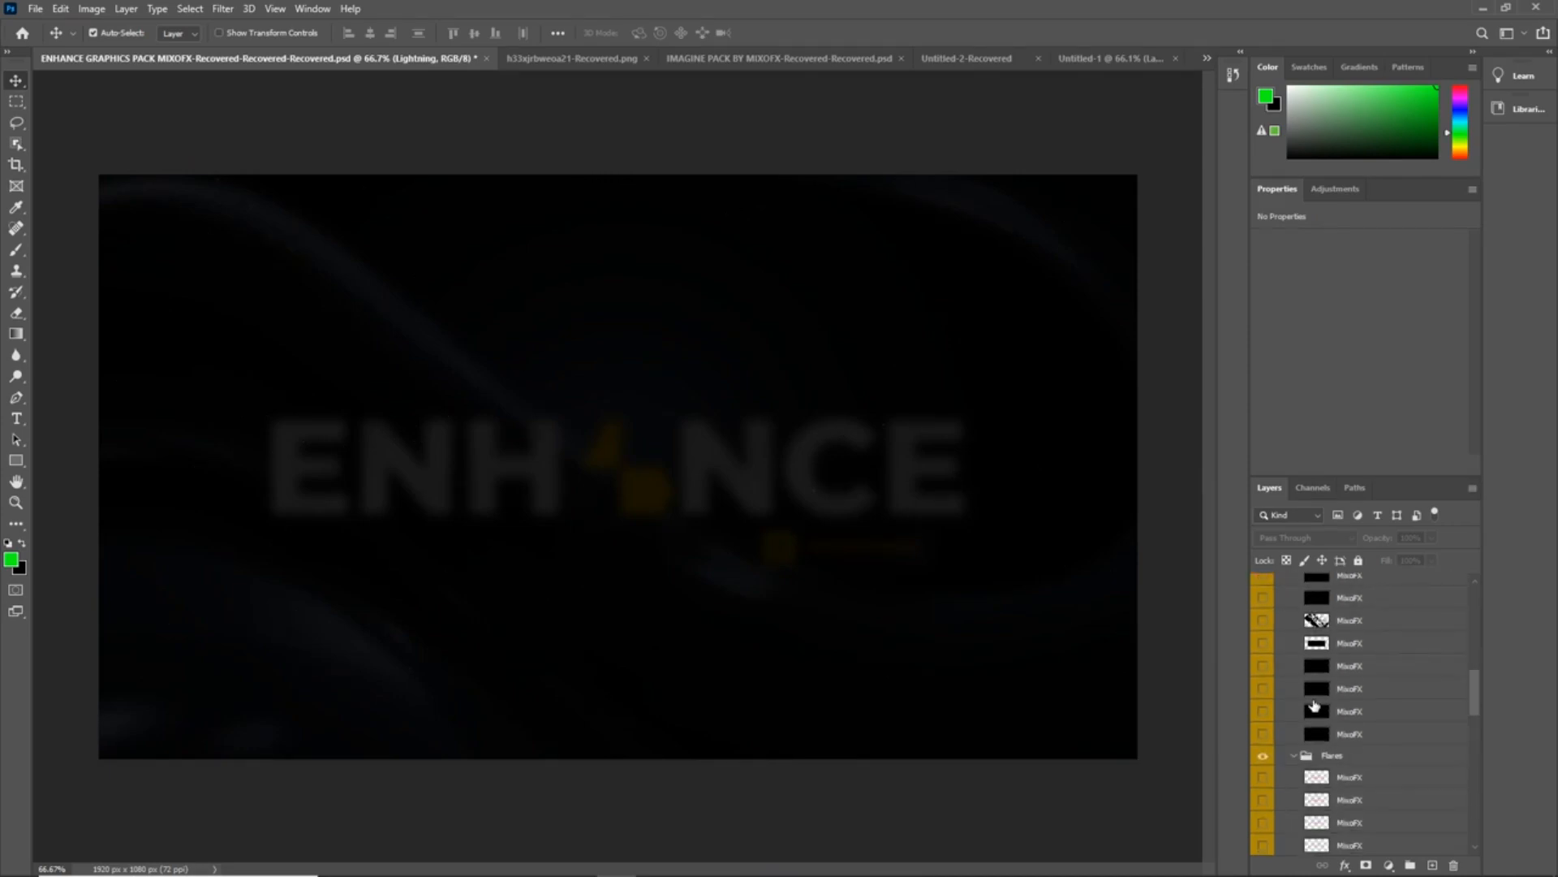
{"action": "scroll", "coordinate": [1314, 705], "scroll_direction": "down", "scroll_amount": 5}
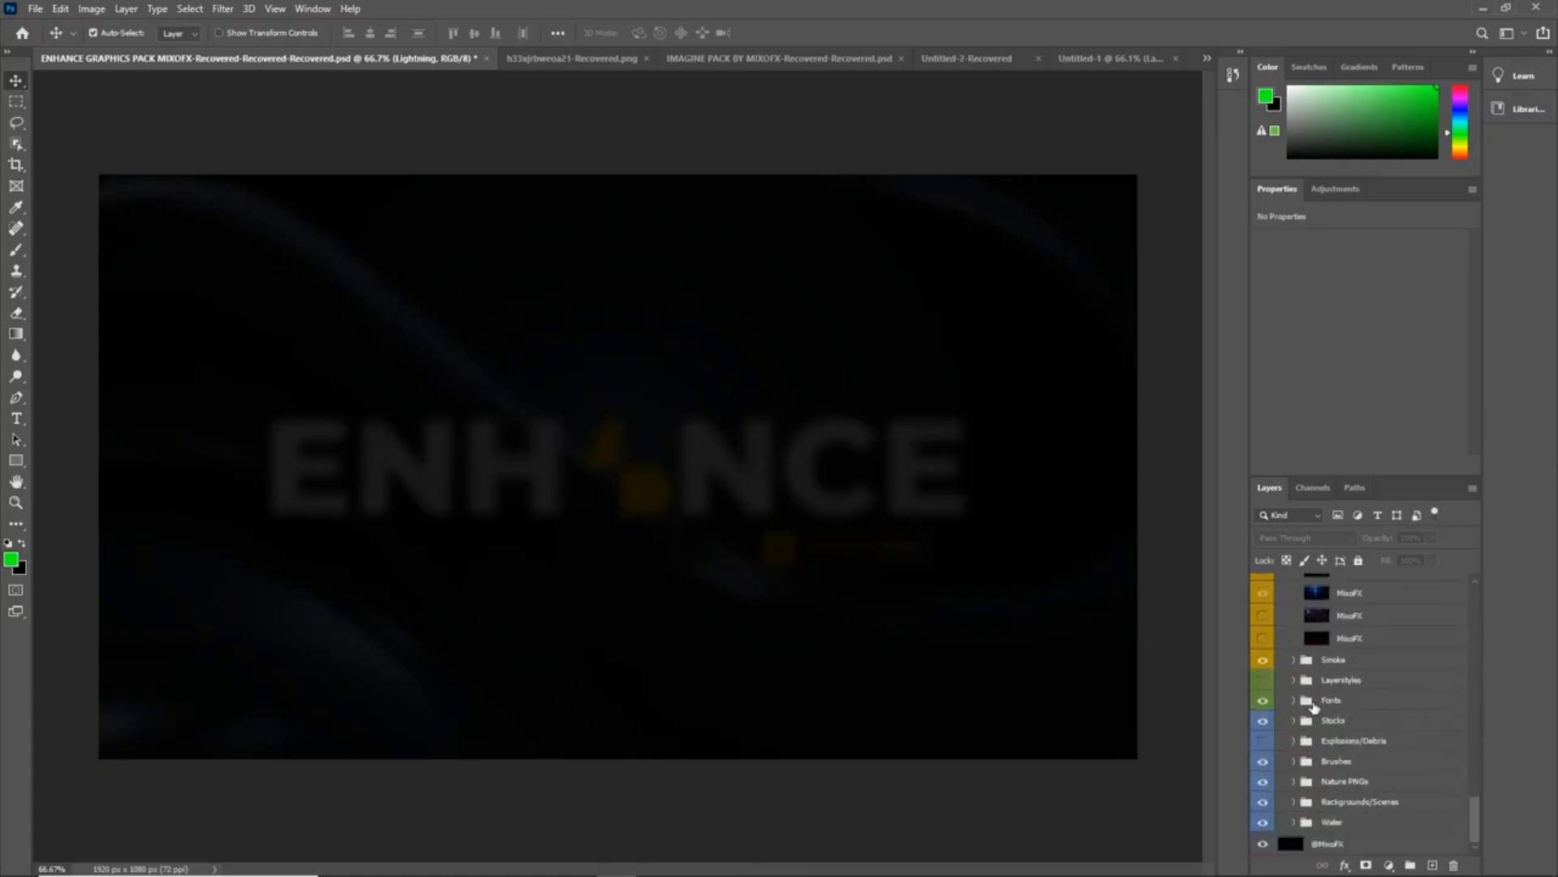
{"action": "scroll", "coordinate": [1315, 720], "scroll_direction": "down", "scroll_amount": 2}
{"action": "scroll", "coordinate": [1315, 721], "scroll_direction": "up", "scroll_amount": 5}
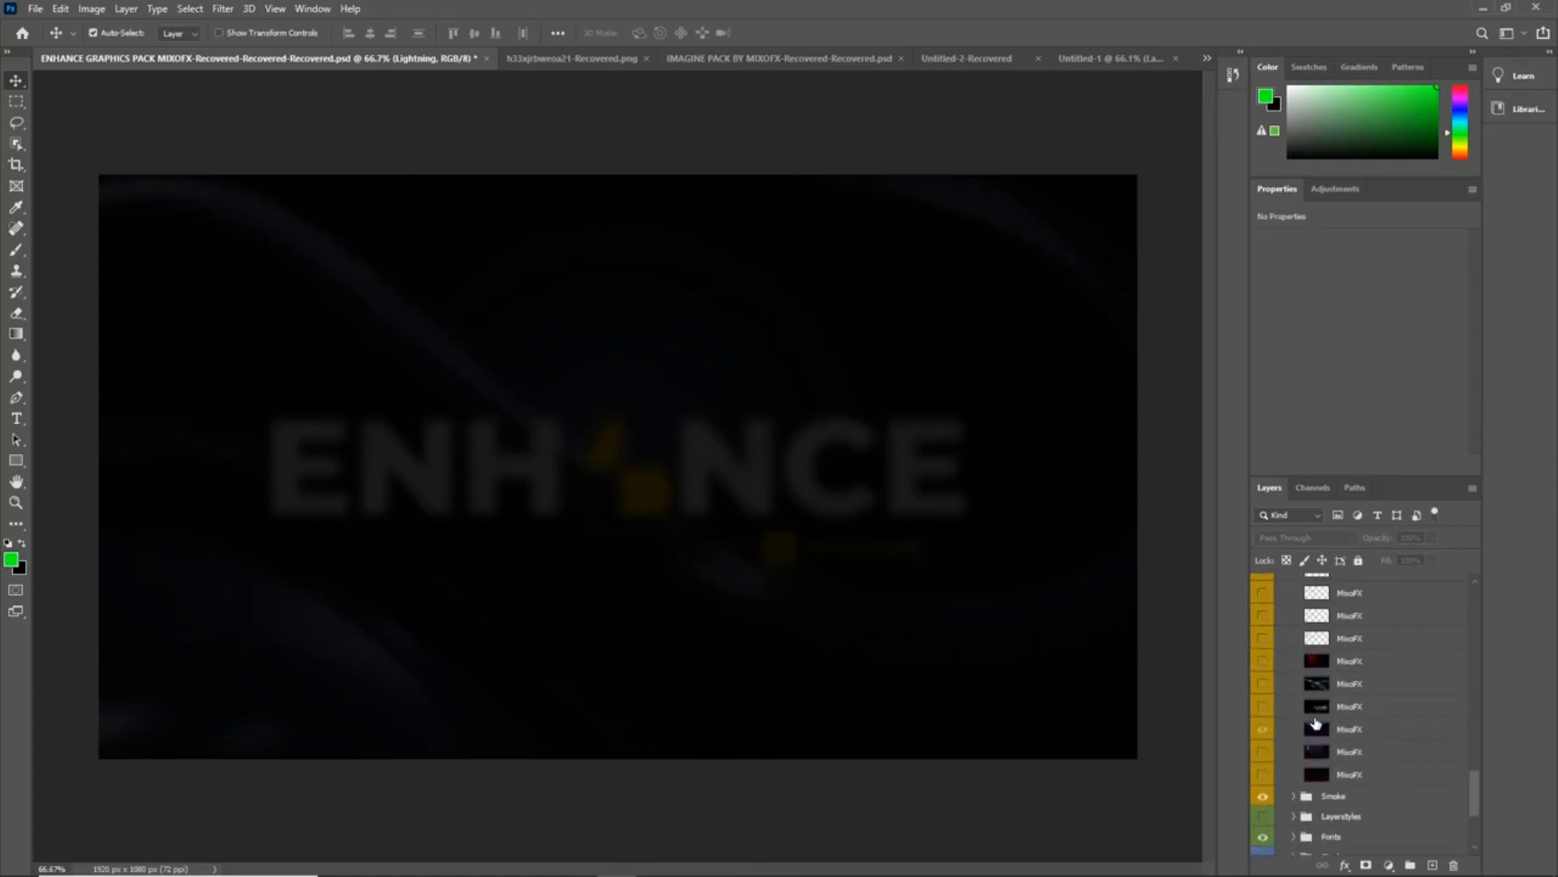
- Switch to the IMAGINE PACK document and expand its Flares group to look through the flare images
{"action": "left_click", "coordinate": [698, 61]}
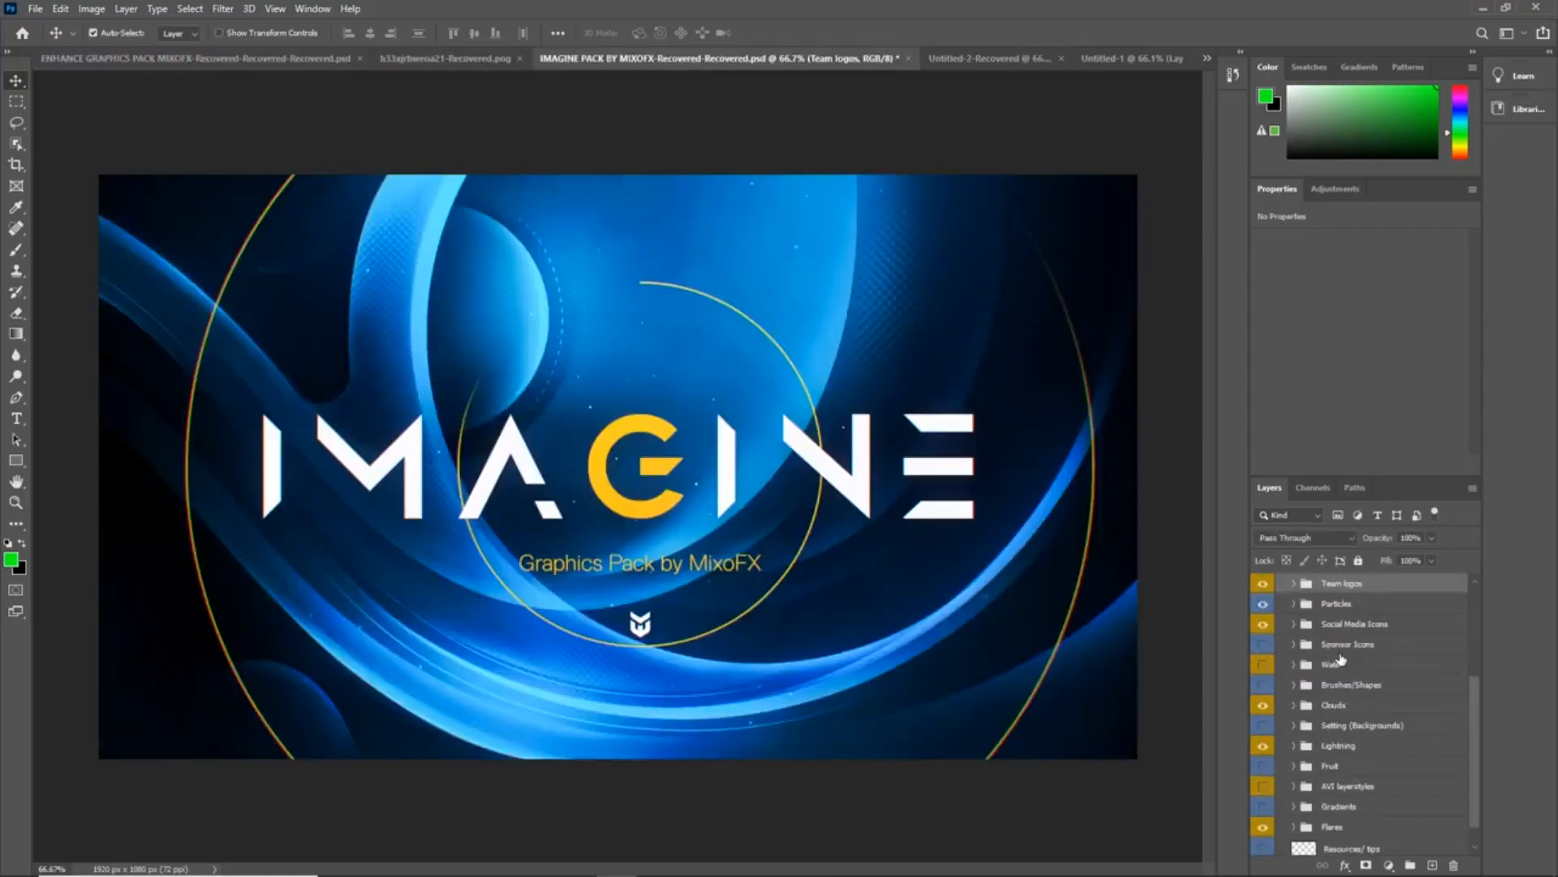
{"action": "scroll", "coordinate": [1304, 697], "scroll_direction": "down", "scroll_amount": 1}
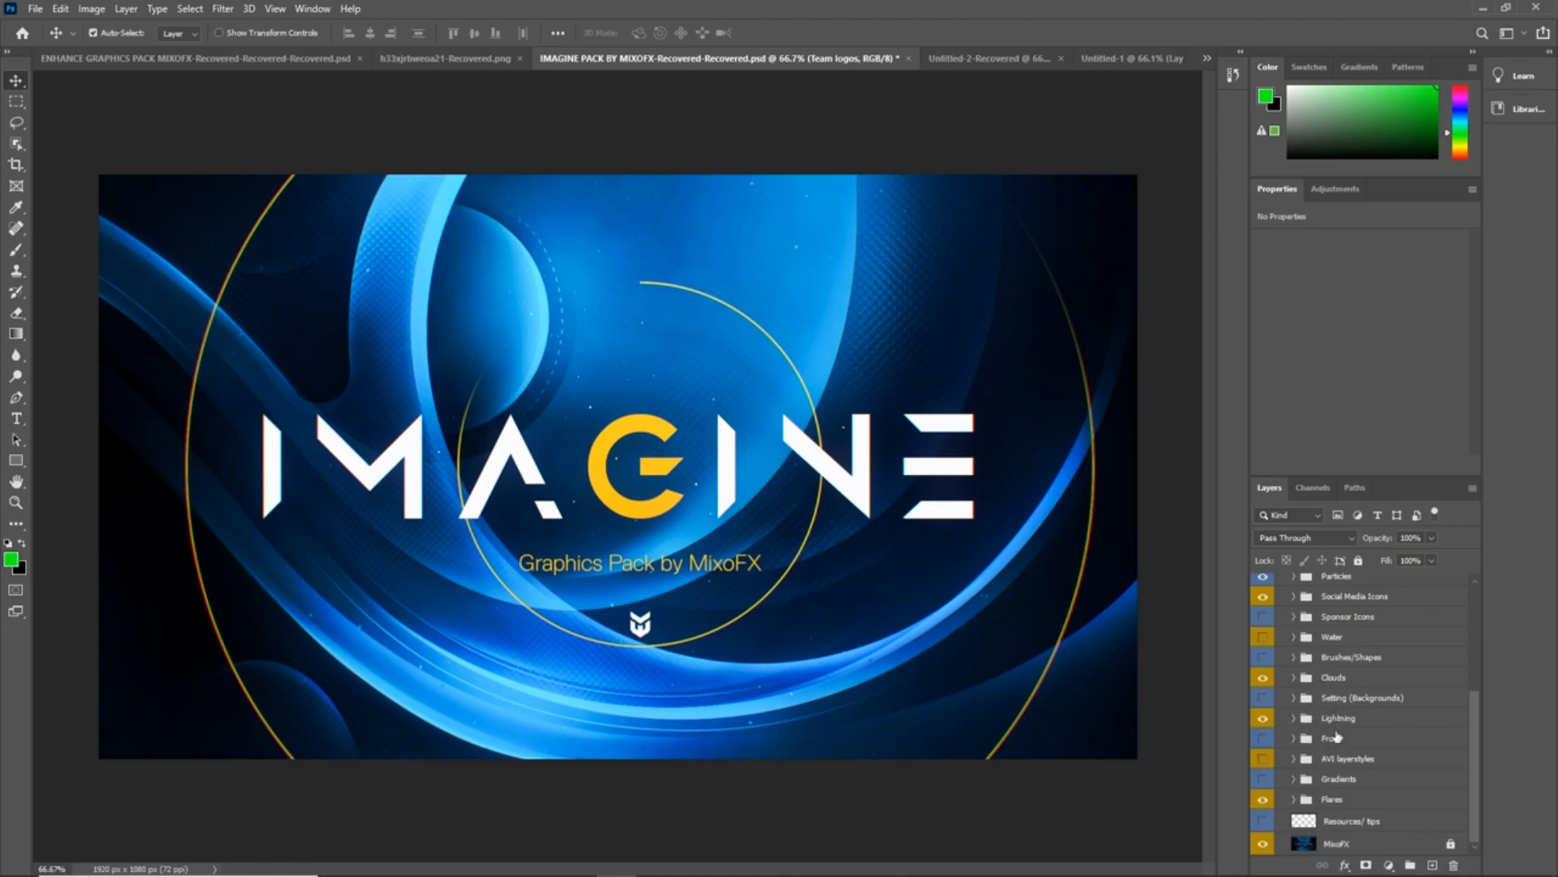
{"action": "left_click", "coordinate": [1294, 800]}
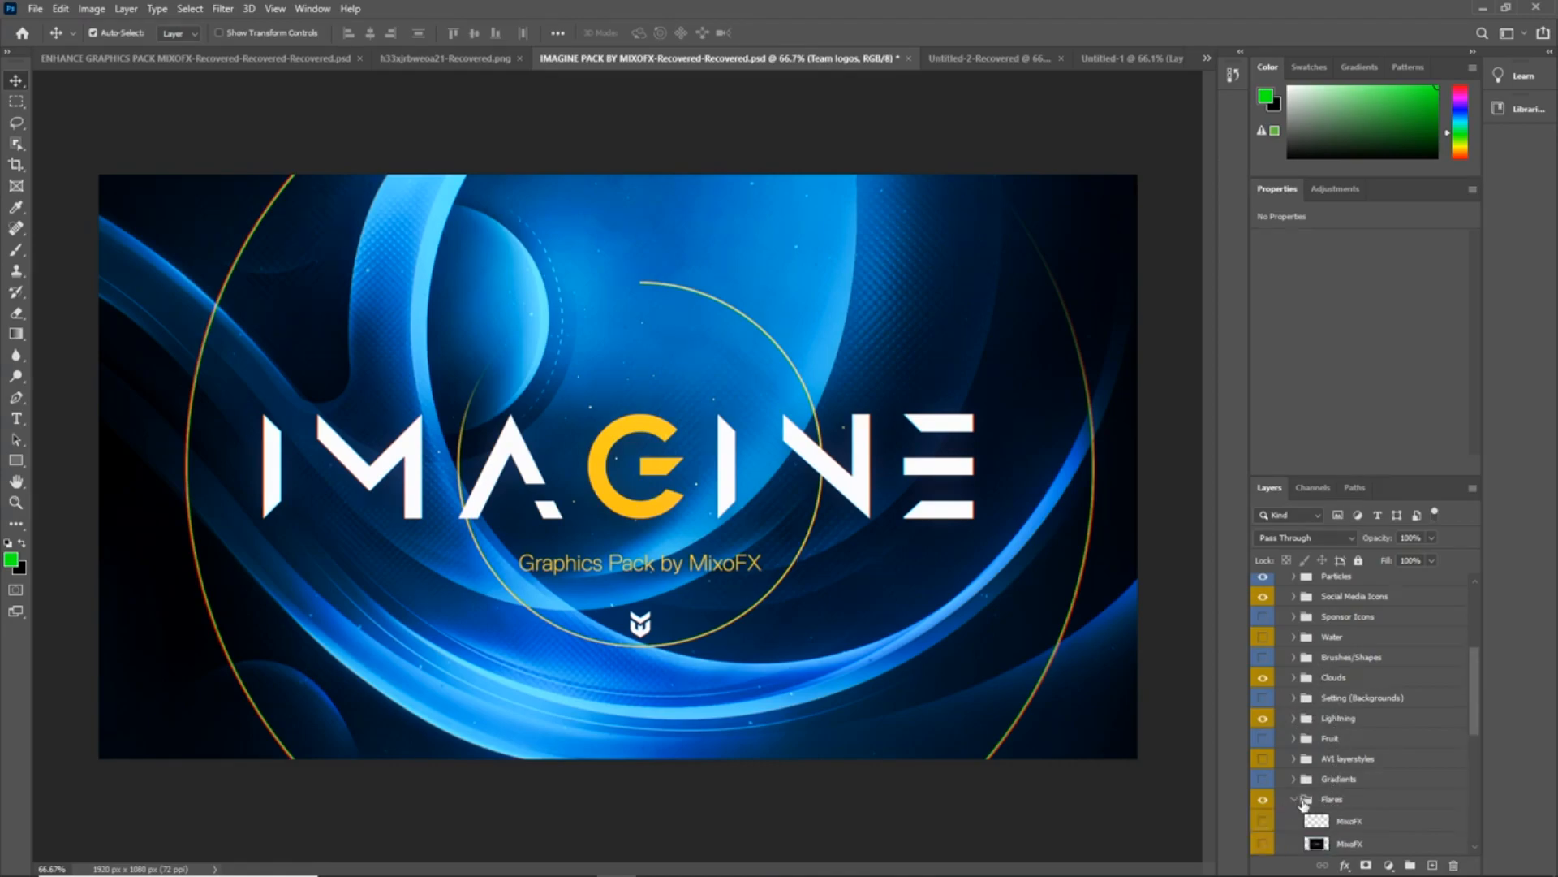
{"action": "scroll", "coordinate": [1299, 797], "scroll_direction": "down", "scroll_amount": 4}
{"action": "scroll", "coordinate": [1283, 698], "scroll_direction": "up", "scroll_amount": 10}
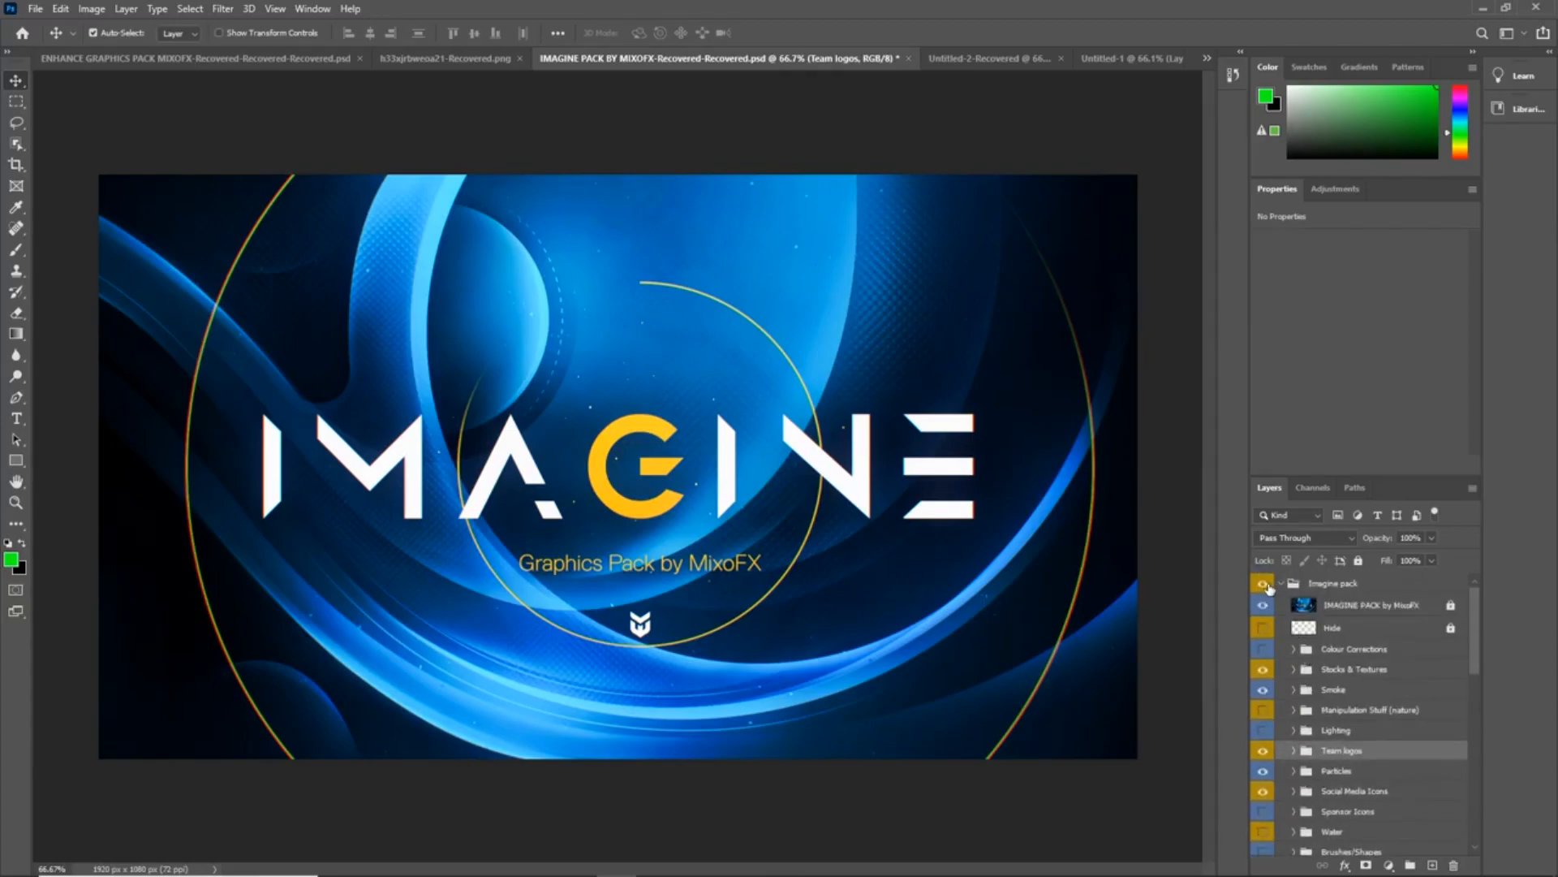
- Hide the IMAGINE PACK cover image and preview a flare while looking through the Flares group
{"action": "left_click", "coordinate": [1263, 582]}
{"action": "left_click", "coordinate": [1263, 583]}
{"action": "left_click", "coordinate": [1263, 605]}
{"action": "scroll", "coordinate": [1364, 771], "scroll_direction": "down", "scroll_amount": 5}
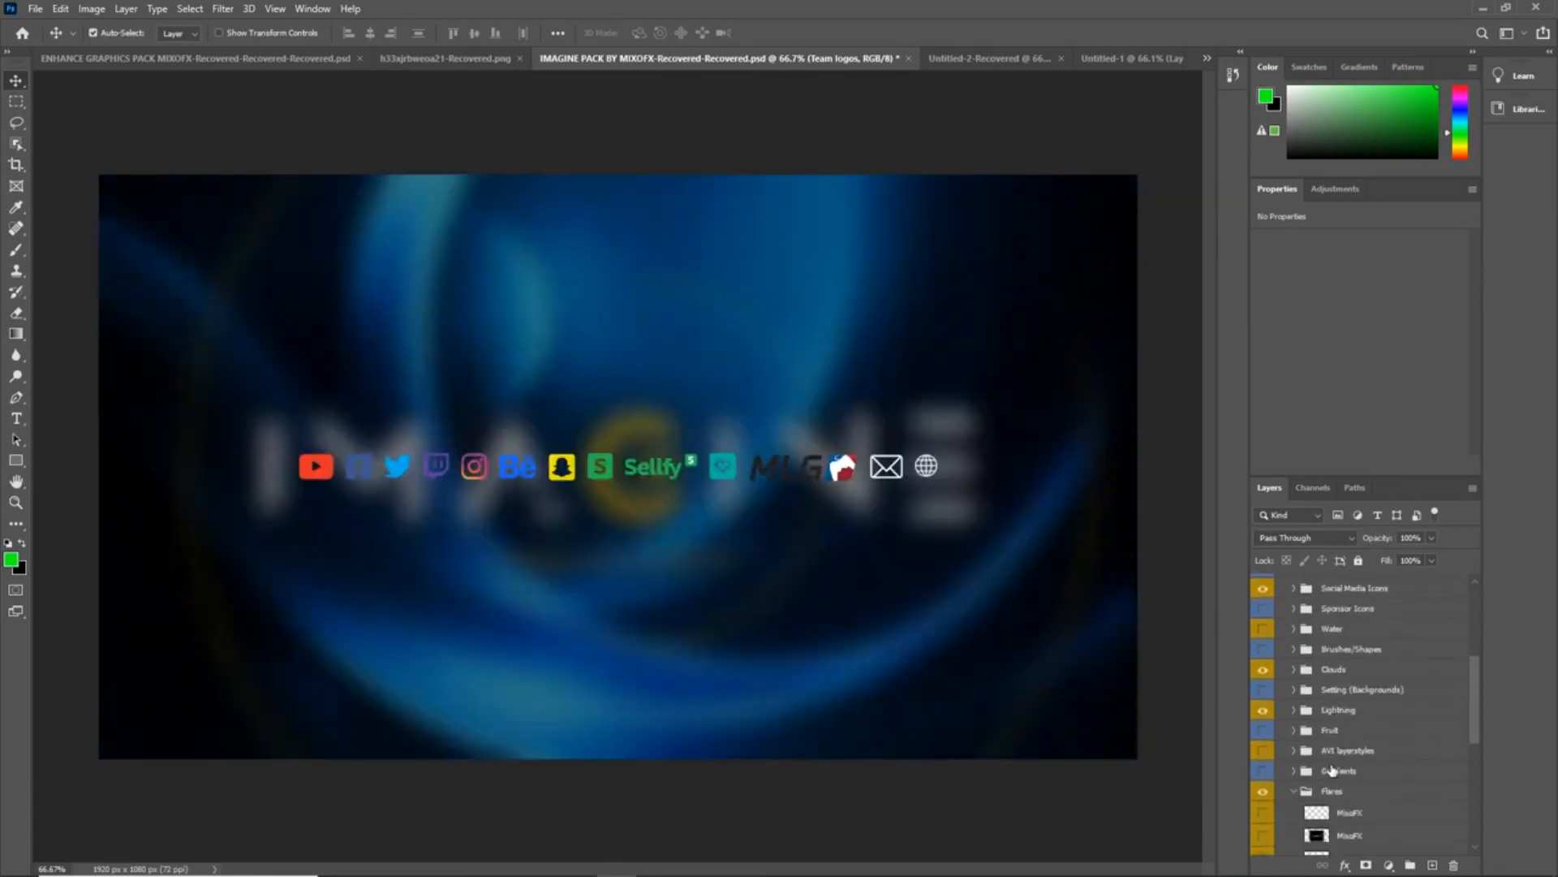
{"action": "scroll", "coordinate": [1334, 771], "scroll_direction": "down", "scroll_amount": 4}
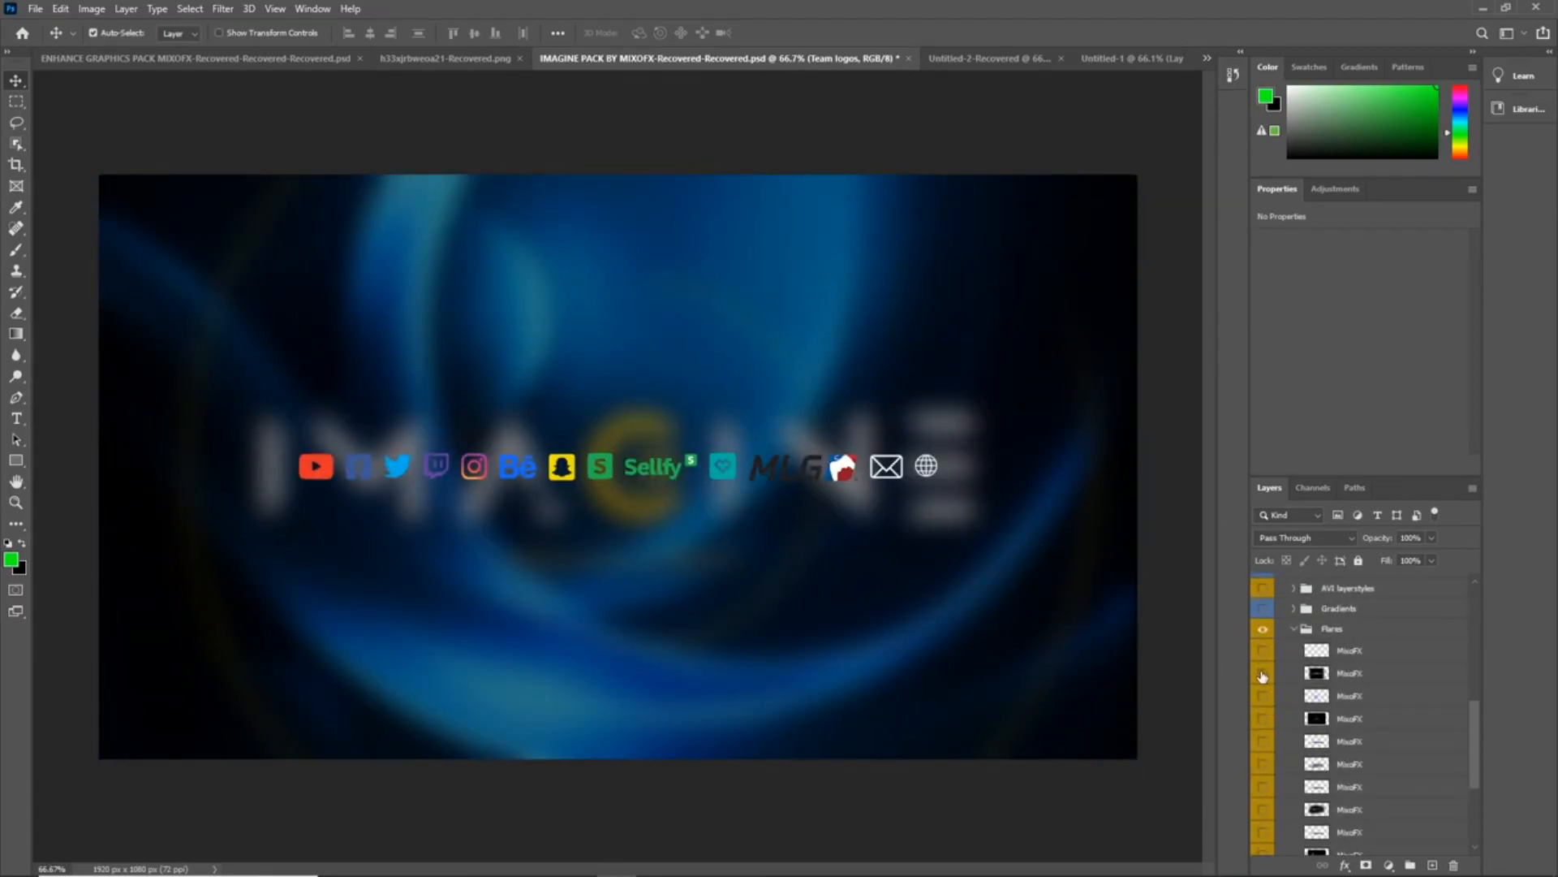
{"action": "left_click", "coordinate": [1262, 676]}
{"action": "left_click", "coordinate": [1262, 675]}
{"action": "scroll", "coordinate": [1267, 694], "scroll_direction": "down", "scroll_amount": 4}
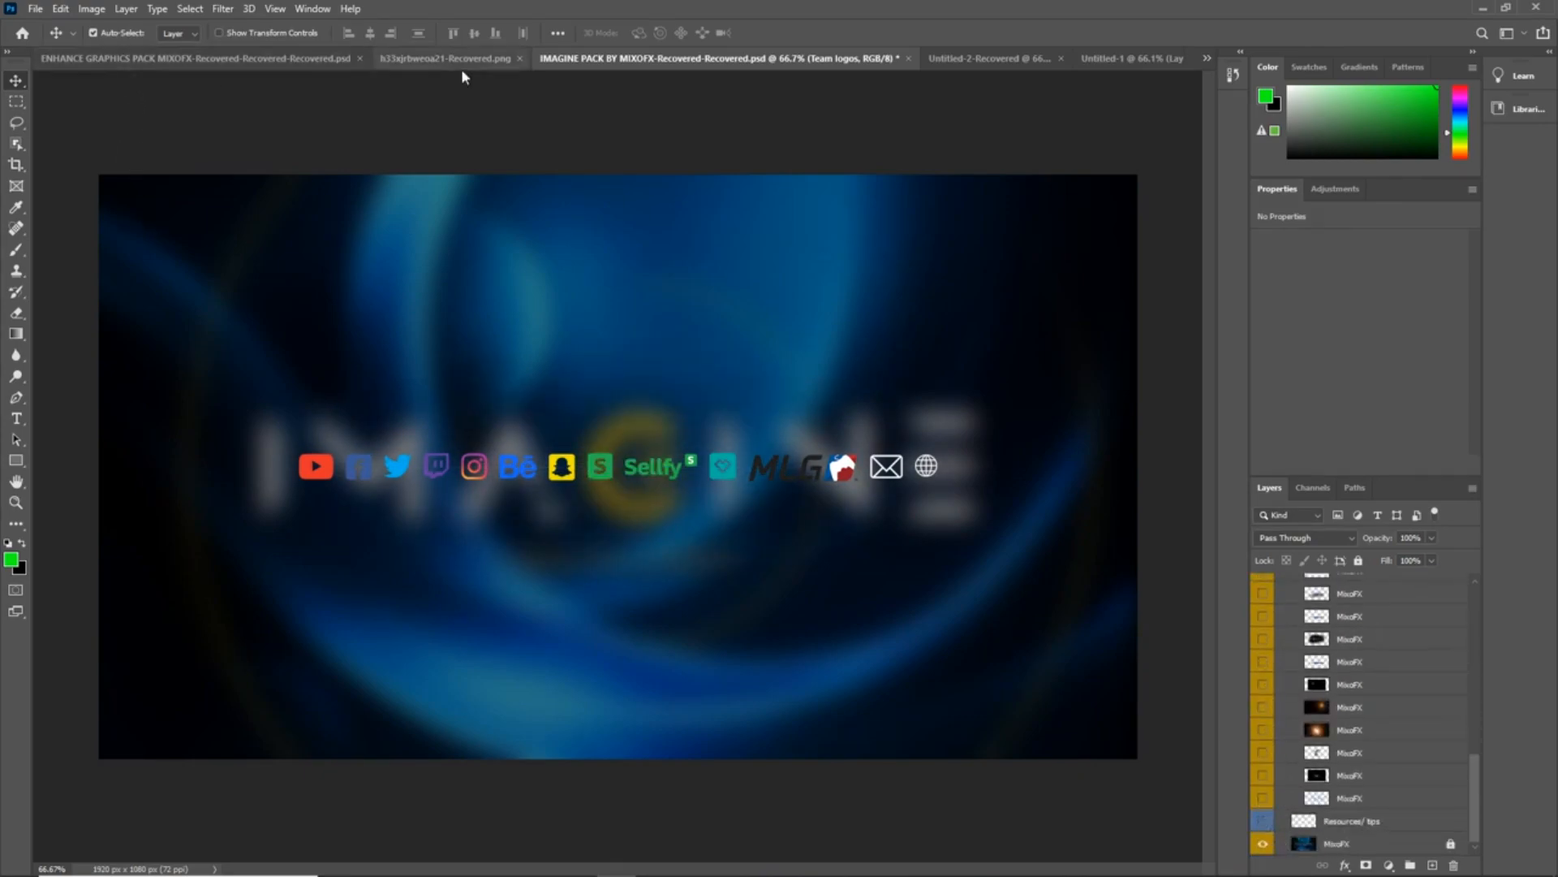
- Switch to the Amplify Graphics Pack document, expand its Flares group, show the third flare and hide the cover image
{"action": "left_click", "coordinate": [1206, 58]}
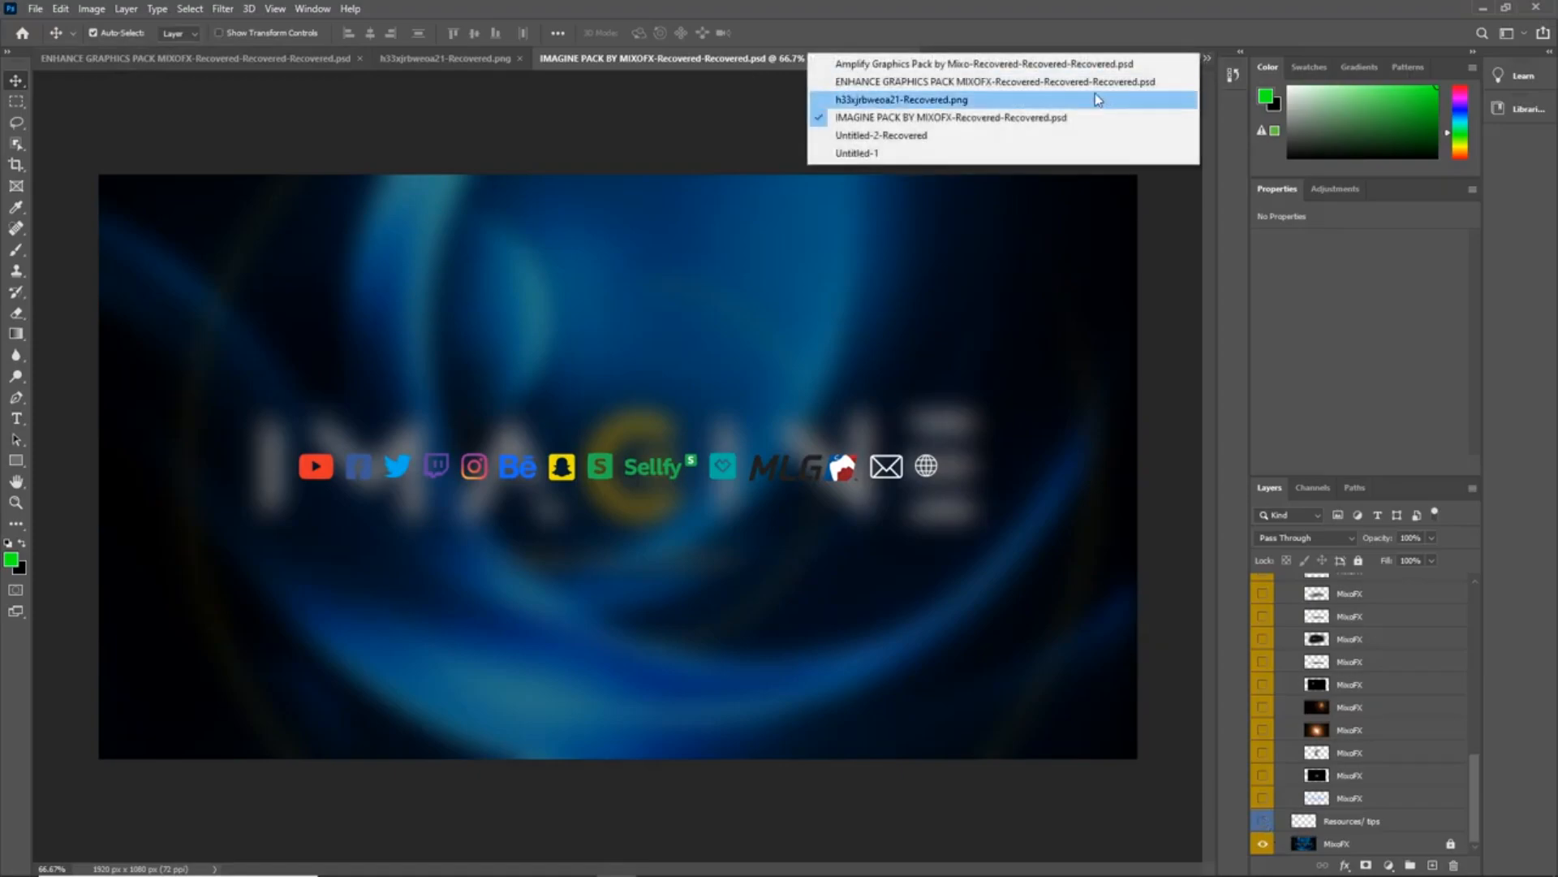
{"action": "left_click", "coordinate": [959, 69]}
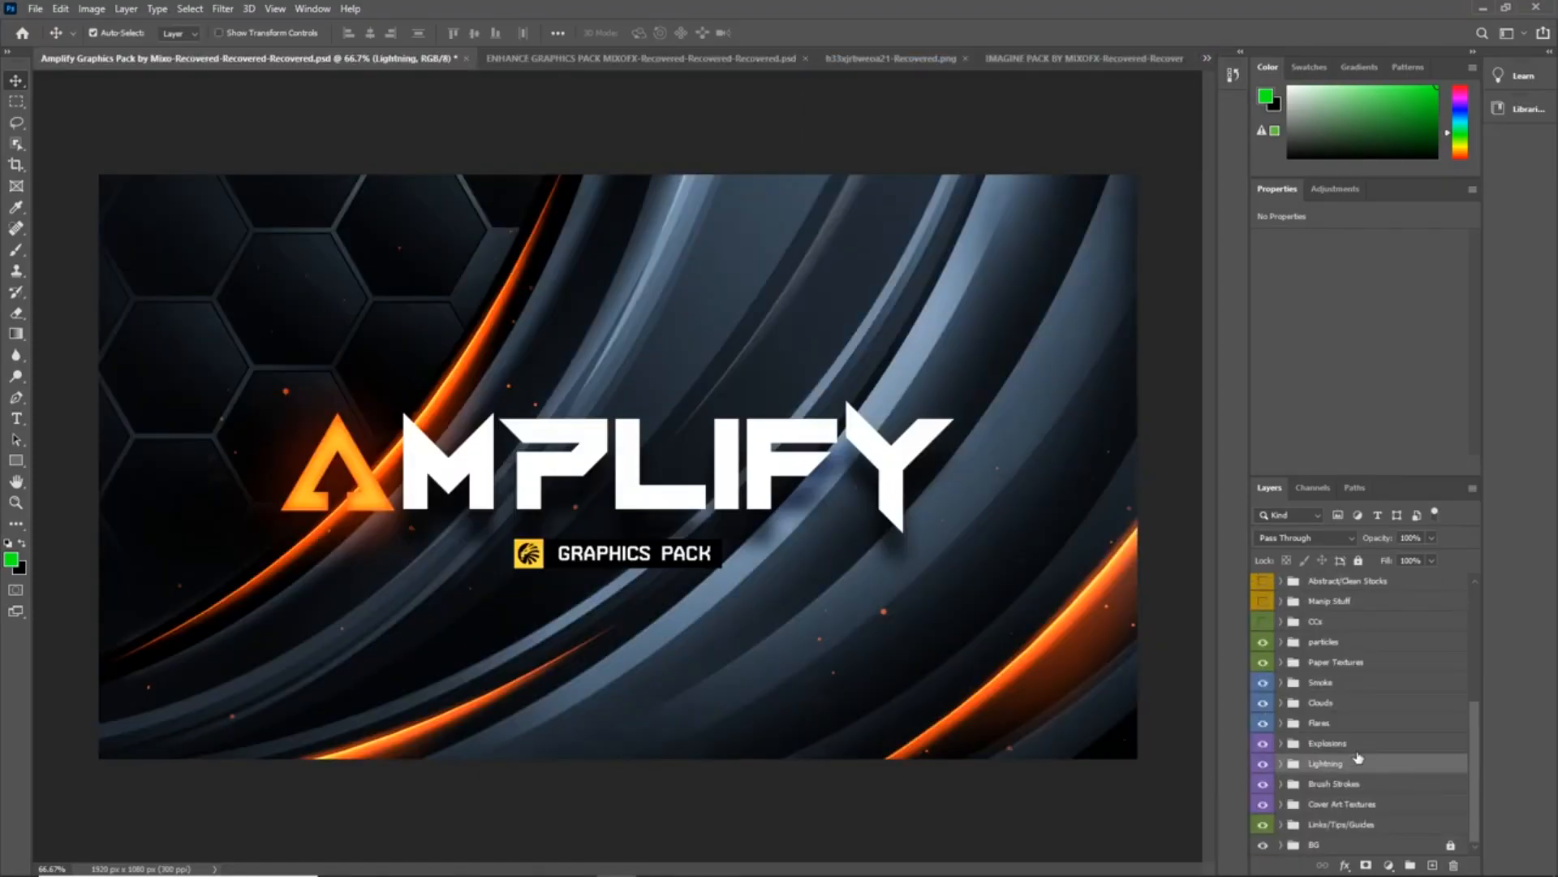
{"action": "left_click", "coordinate": [1282, 725]}
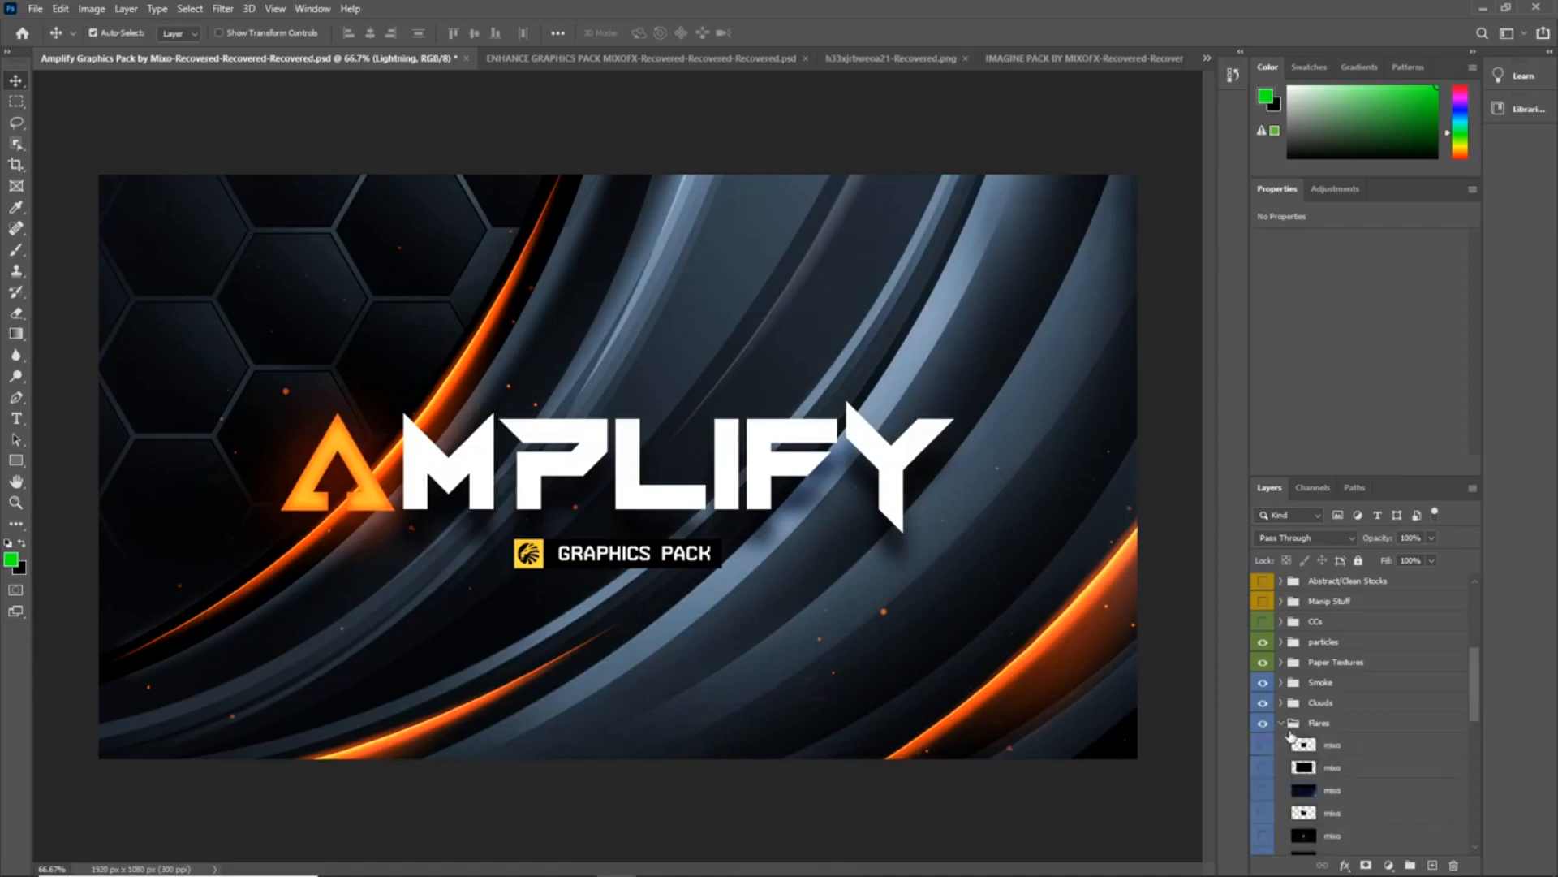
{"action": "scroll", "coordinate": [1287, 752], "scroll_direction": "down", "scroll_amount": 1}
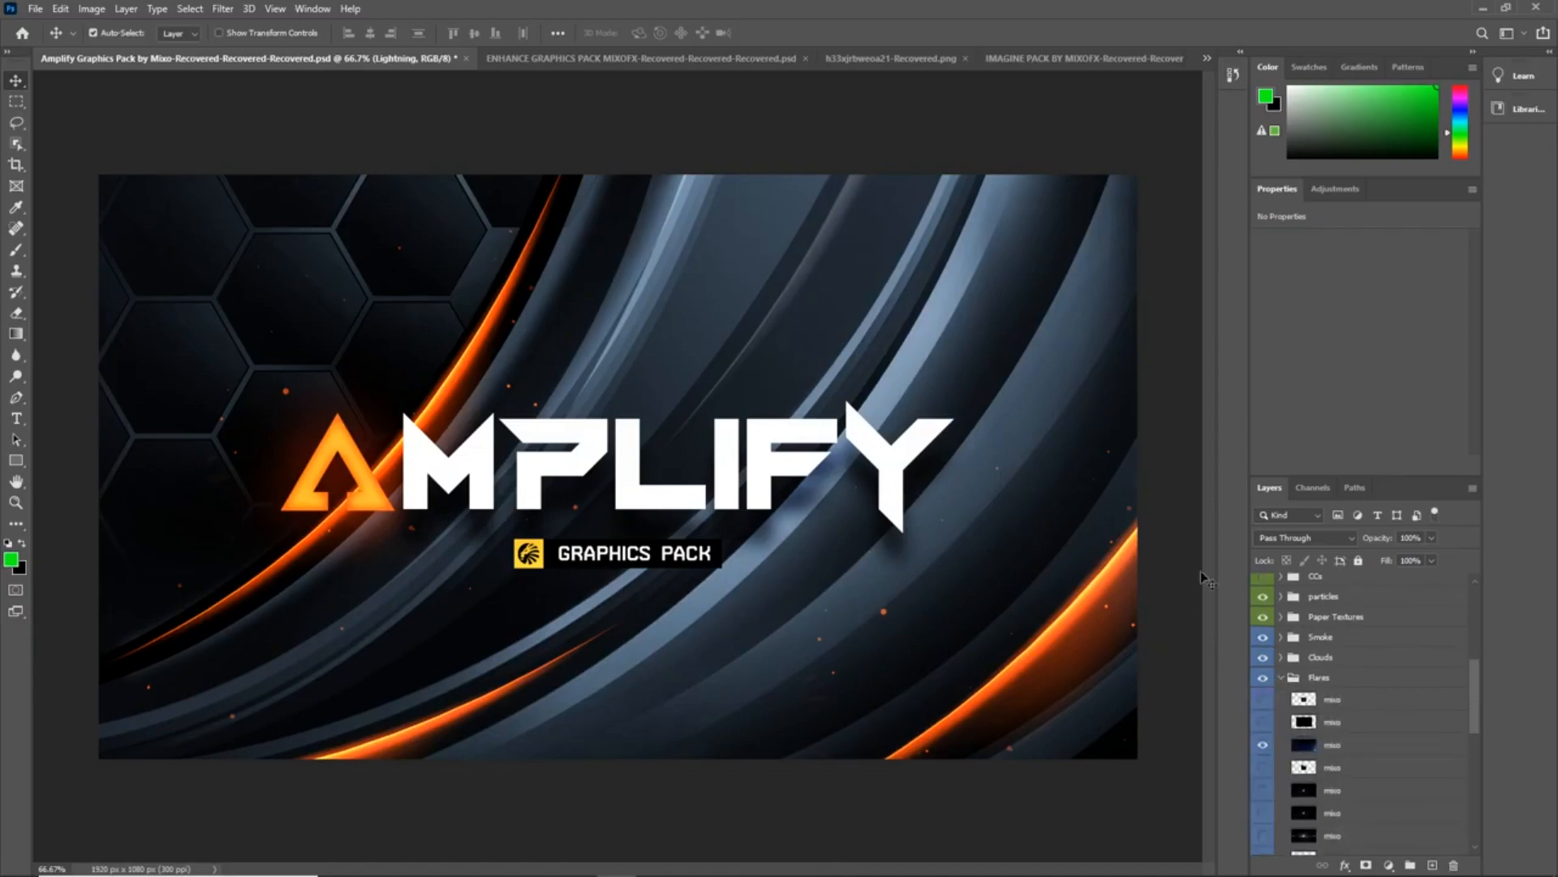
{"action": "scroll", "coordinate": [1264, 617], "scroll_direction": "up", "scroll_amount": 5}
{"action": "left_click", "coordinate": [1263, 584]}
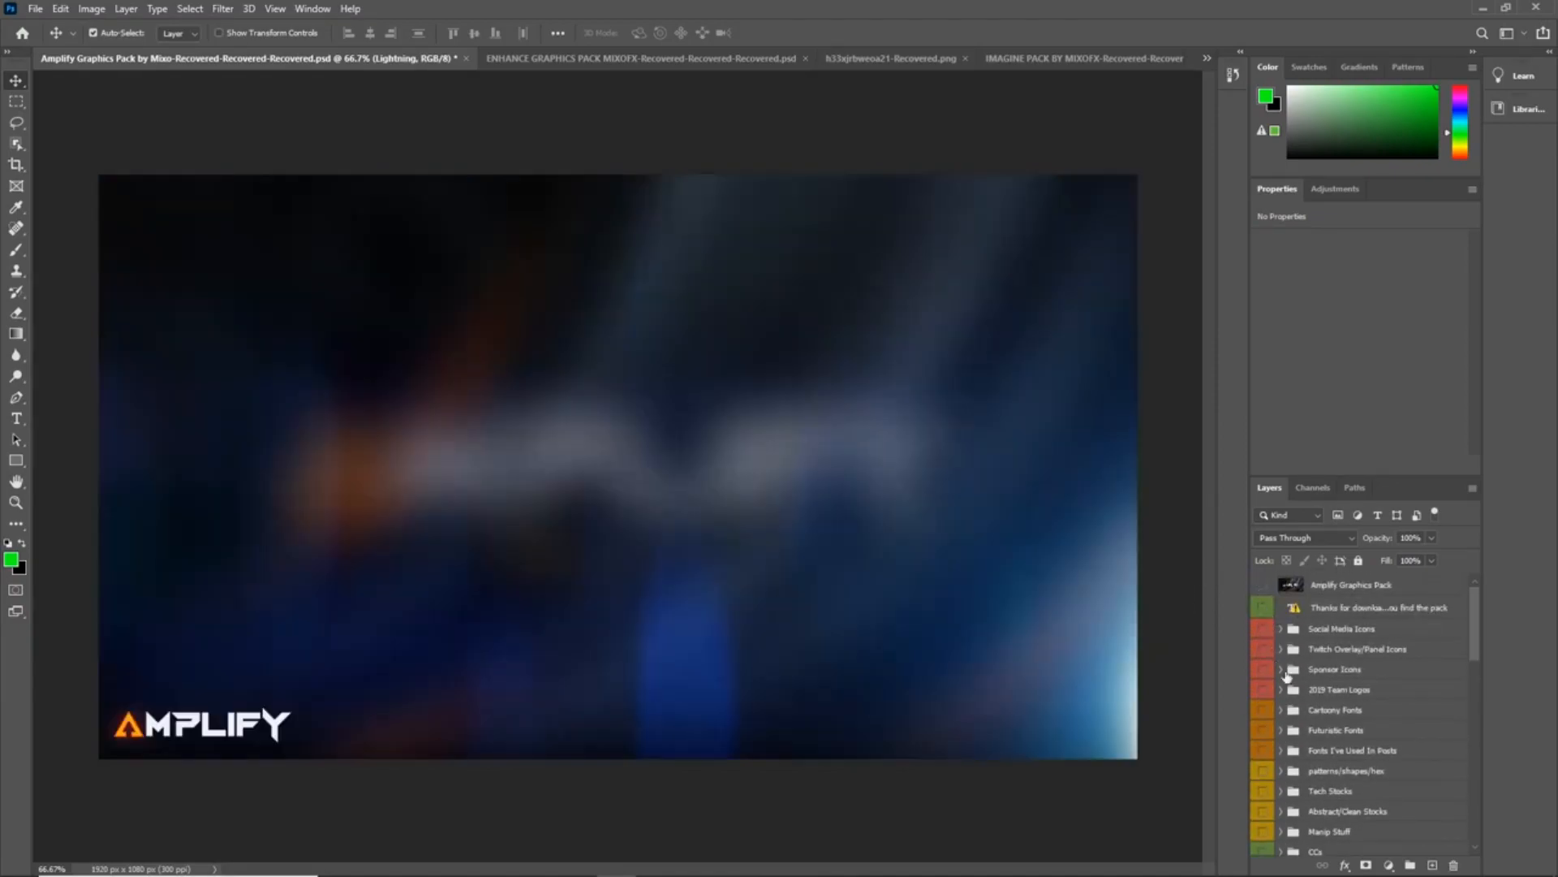
- Copy the third flare layer from the Amplify pack's Flares group into the IMAGINE PACK document
{"action": "scroll", "coordinate": [1264, 617], "scroll_direction": "down", "scroll_amount": 5}
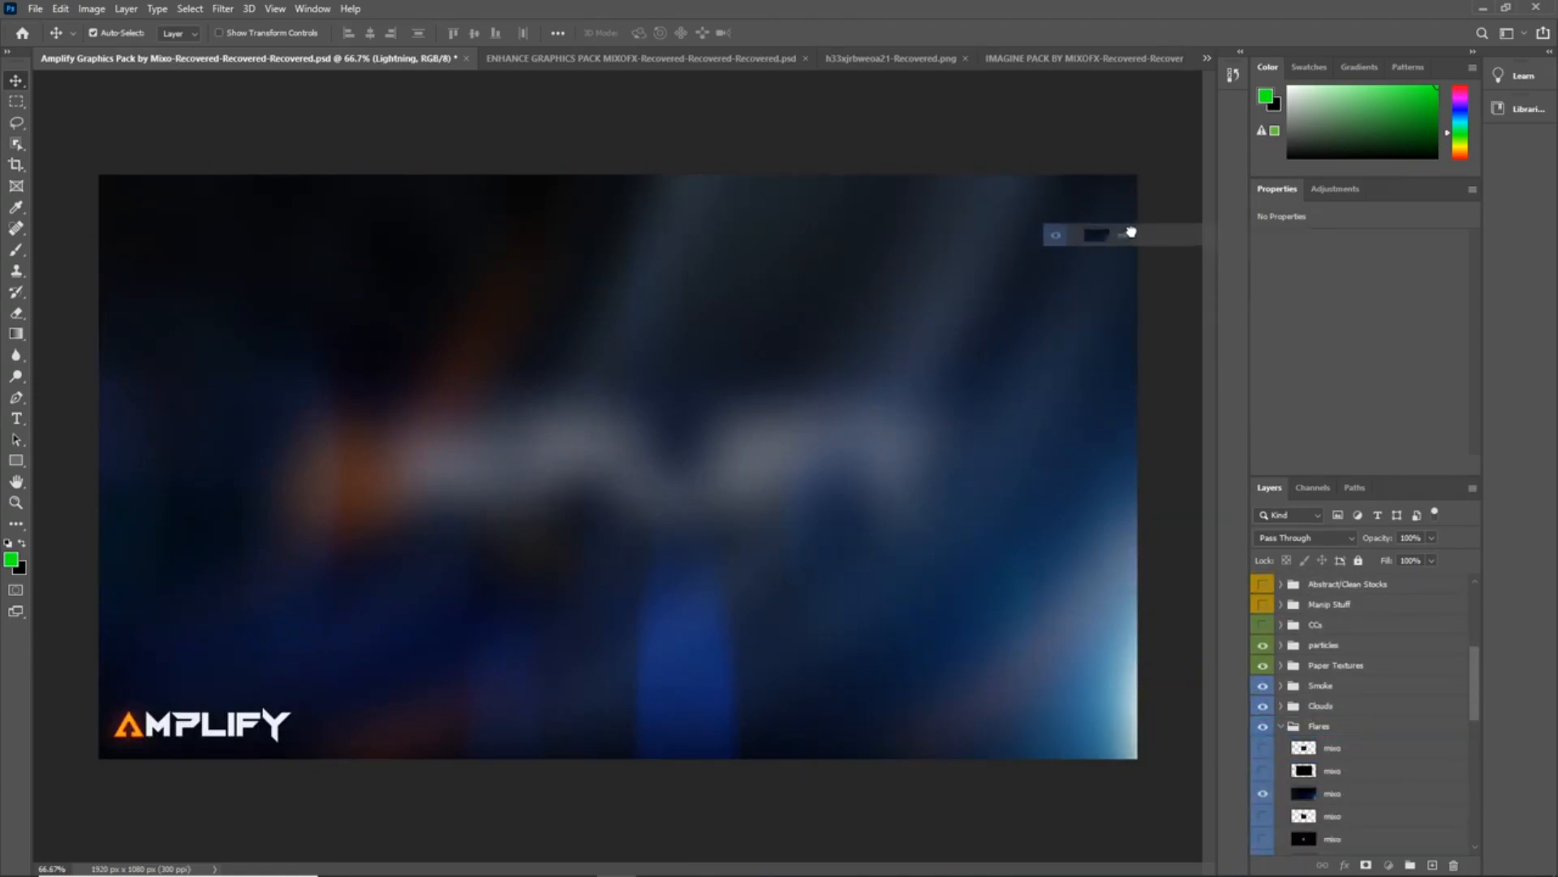
{"action": "left_click", "coordinate": [1080, 57]}
{"action": "left_click_drag", "start_coordinate": [1079, 56], "coordinate": [1014, 55]}
{"action": "left_click_drag", "start_coordinate": [835, 410], "coordinate": [840, 419]}
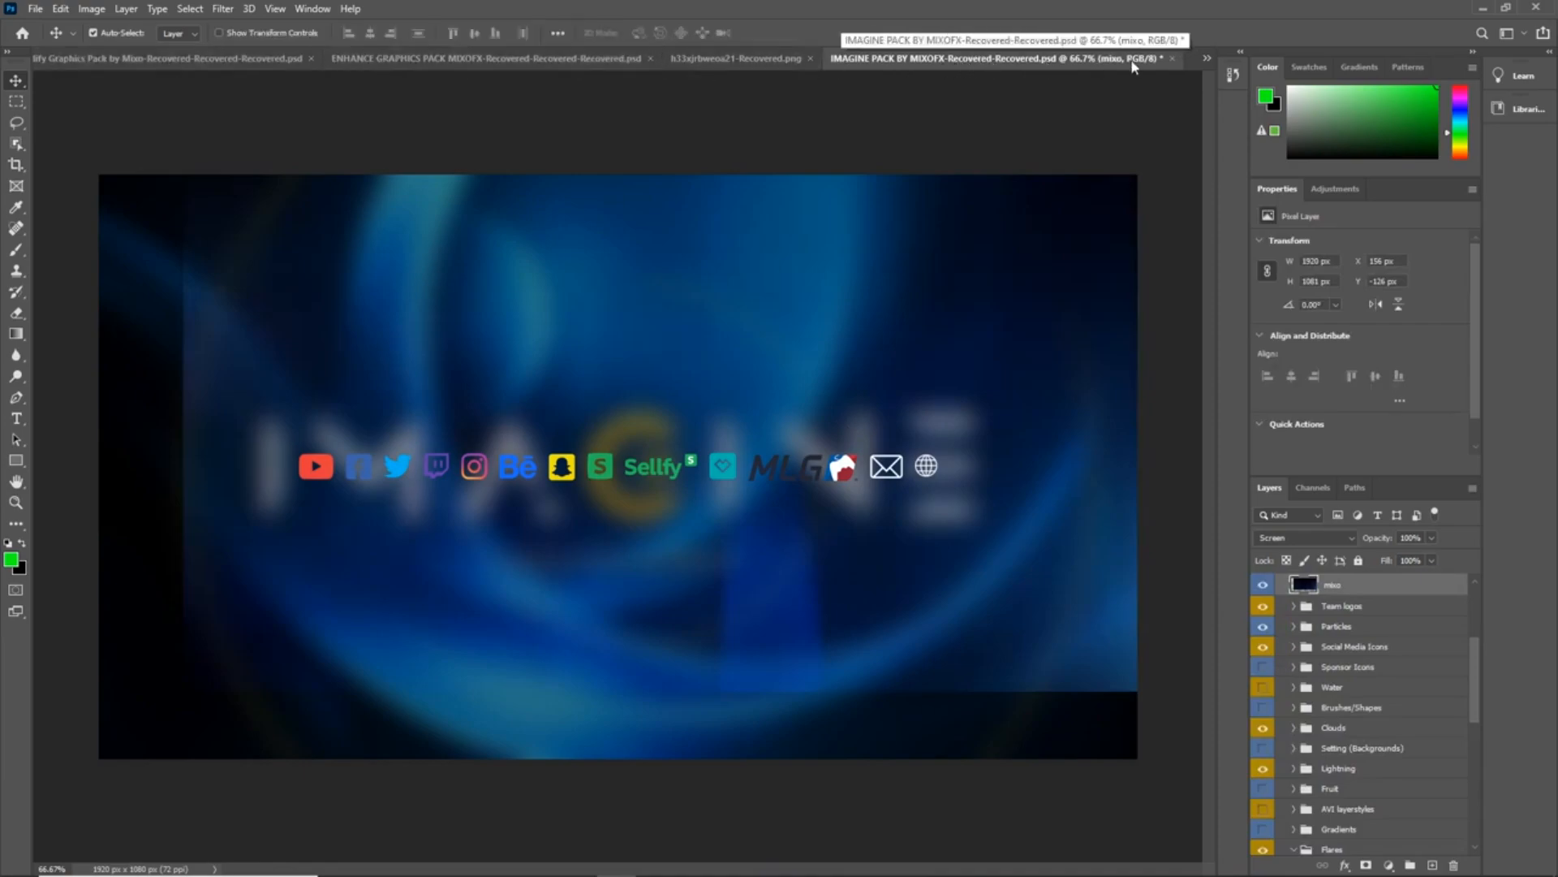
- Locate the Untitled-1 thumbnail document and copy the mixo flare layer from the IMAGINE PACK document into it
{"action": "left_click", "coordinate": [1207, 58]}
{"action": "left_click", "coordinate": [1049, 151]}
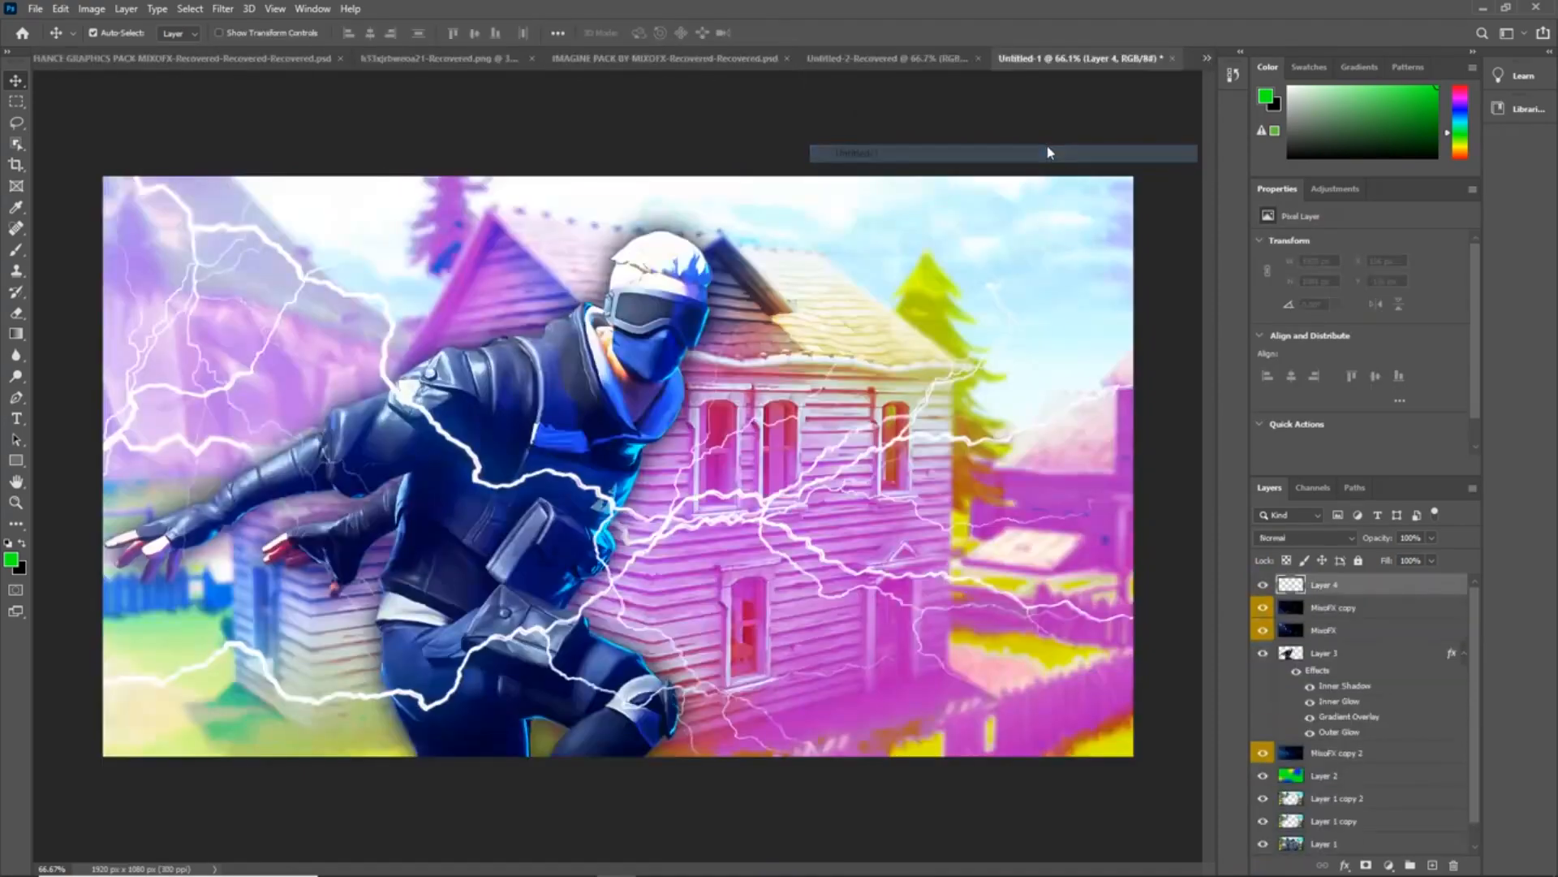
{"action": "left_click", "coordinate": [448, 59]}
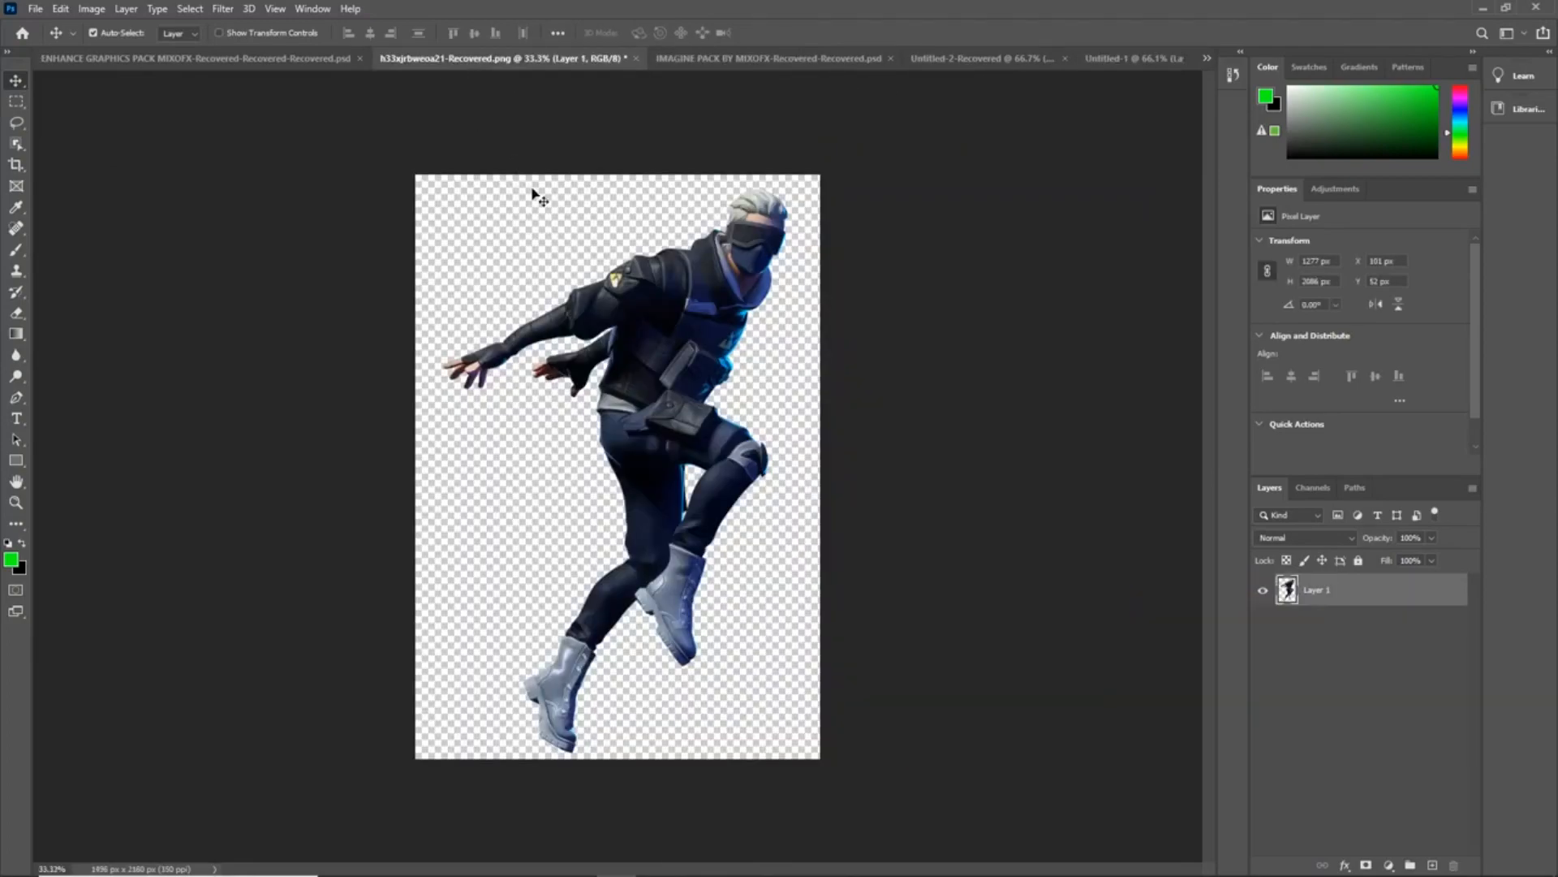
{"action": "left_click", "coordinate": [932, 58]}
{"action": "left_click", "coordinate": [715, 58]}
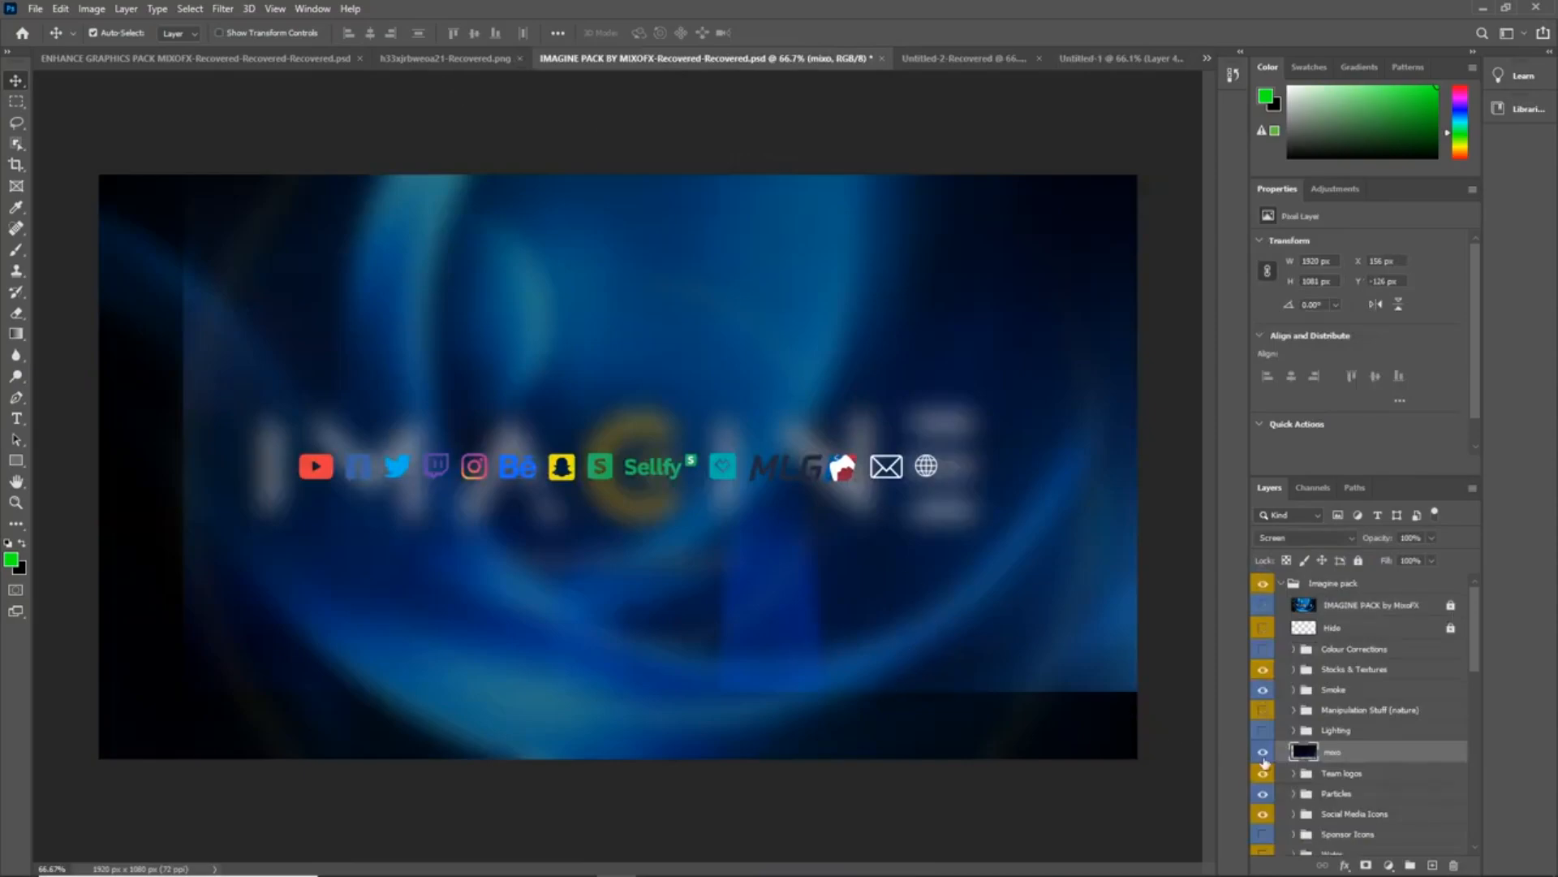
{"action": "left_click_drag", "start_coordinate": [1354, 759], "coordinate": [602, 486]}
{"action": "left_click_drag", "start_coordinate": [672, 602], "coordinate": [673, 604]}
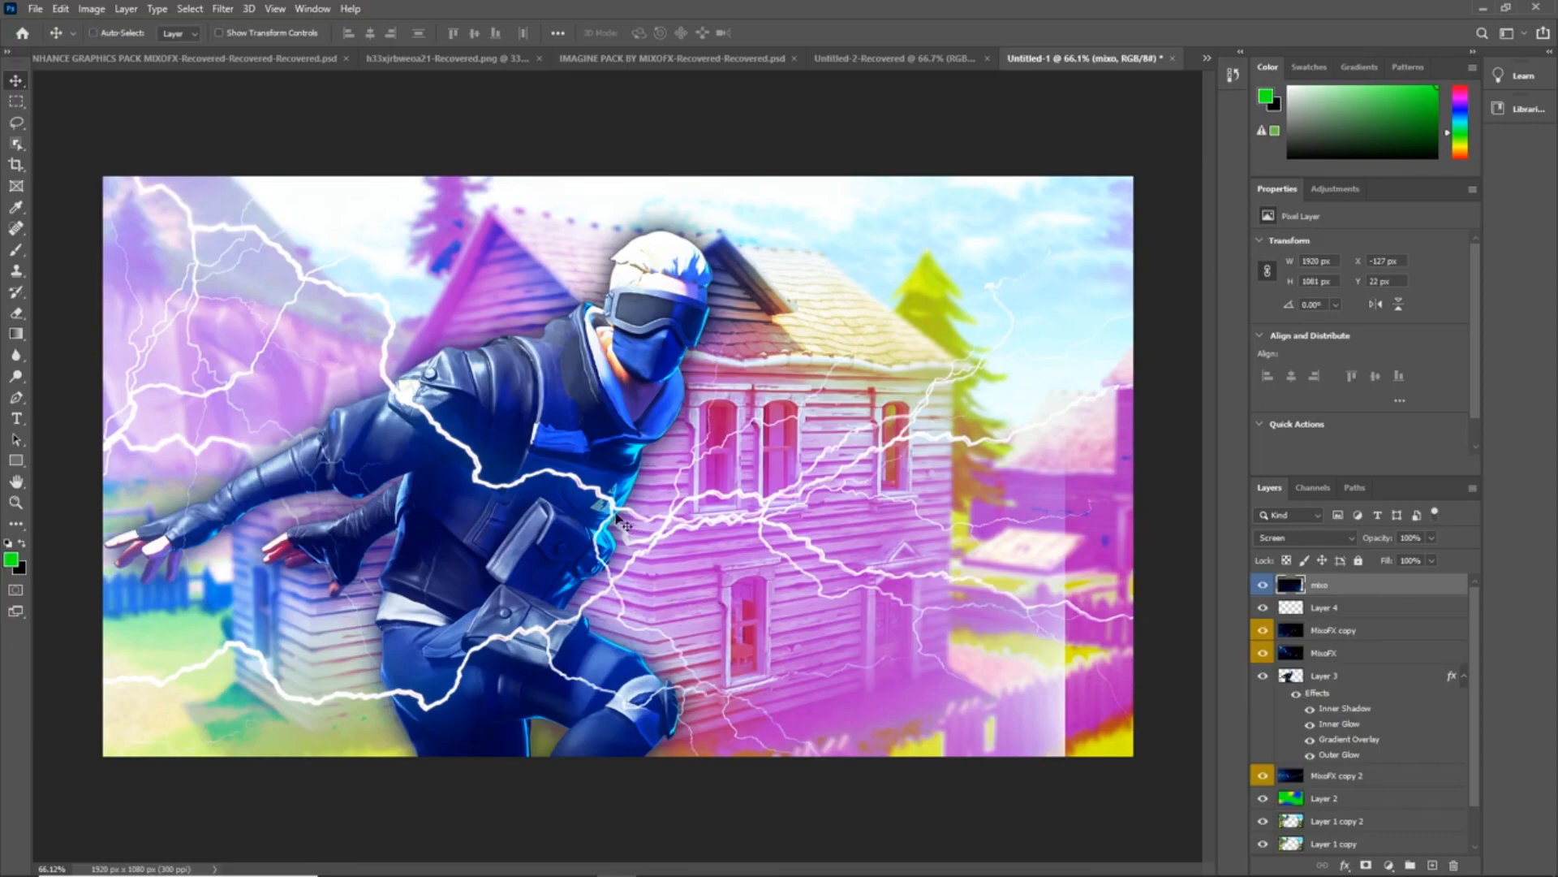
- Move the flare layer so it lines up with the canvas edges and covers the whole thumbnail
{"action": "key", "text": "ctrl+t"}
{"action": "left_click_drag", "start_coordinate": [713, 641], "coordinate": [789, 632]}
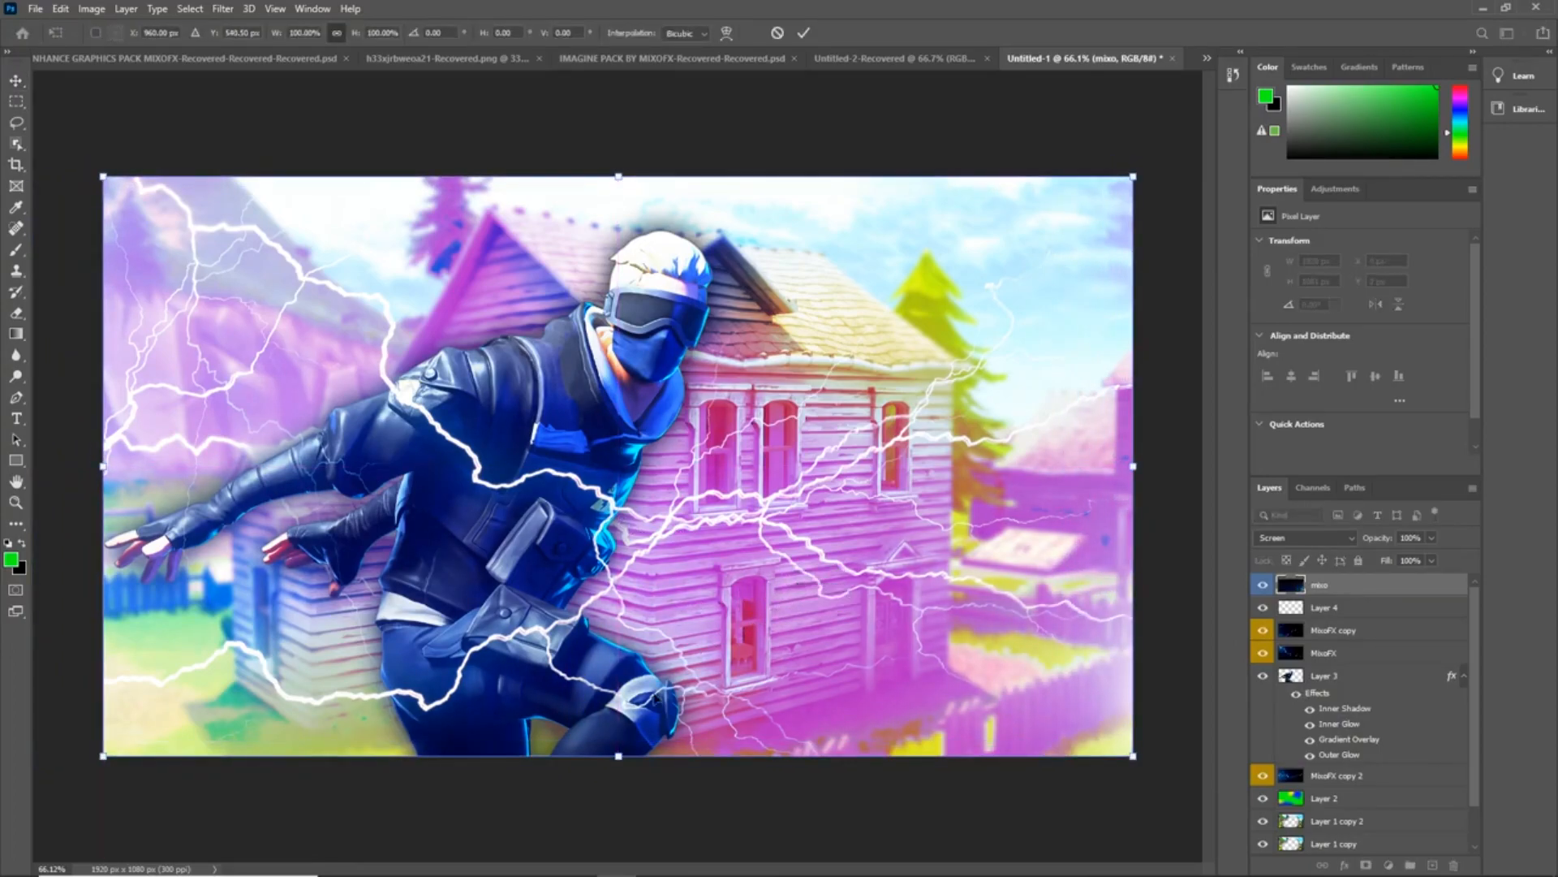
{"action": "left_click", "coordinate": [804, 32]}
{"action": "key", "text": "ctrl+minus"}
{"action": "key", "text": "ctrl+plus"}
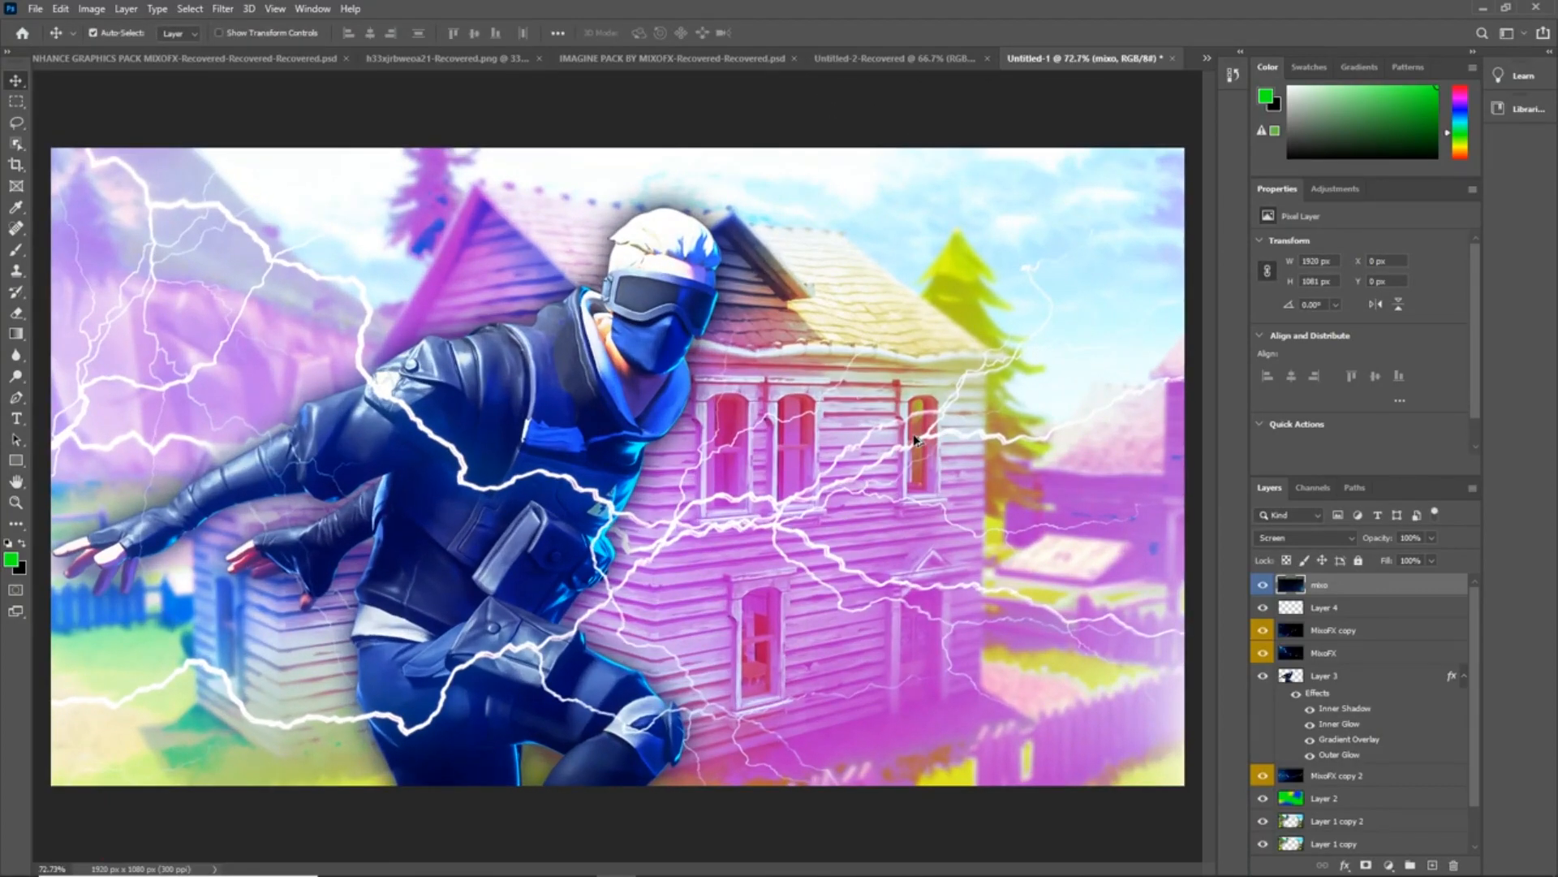
{"action": "key", "text": "ctrl+0"}
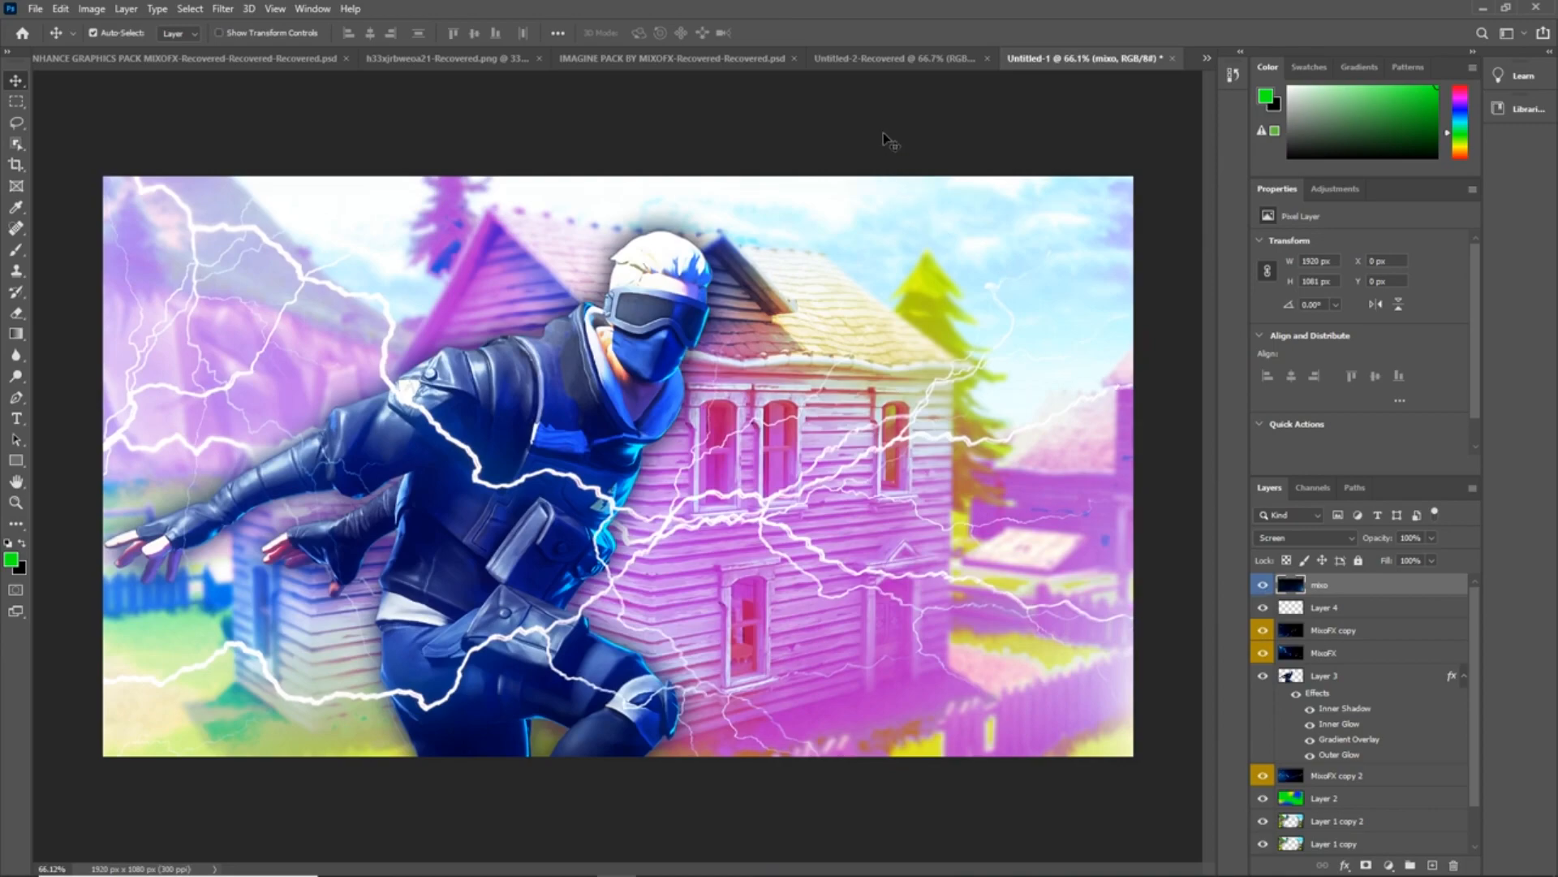
- Switch to the IMAGINE PACK document, expand its Particles group and preview several particle images to find a suitable one
{"action": "left_click", "coordinate": [599, 58]}
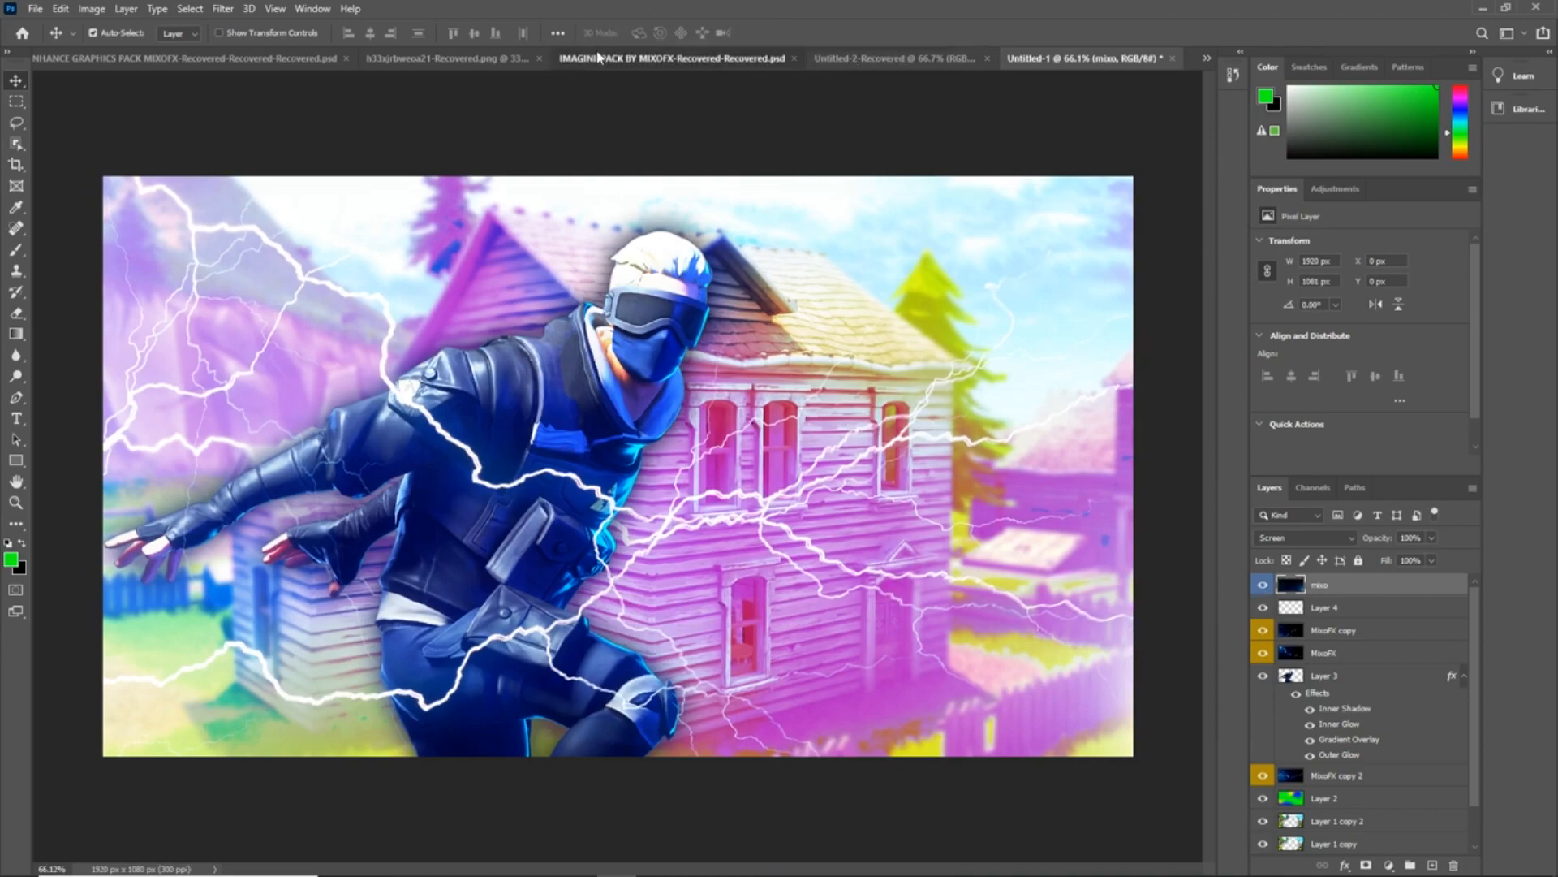
{"action": "scroll", "coordinate": [1301, 789], "scroll_direction": "down", "scroll_amount": 1}
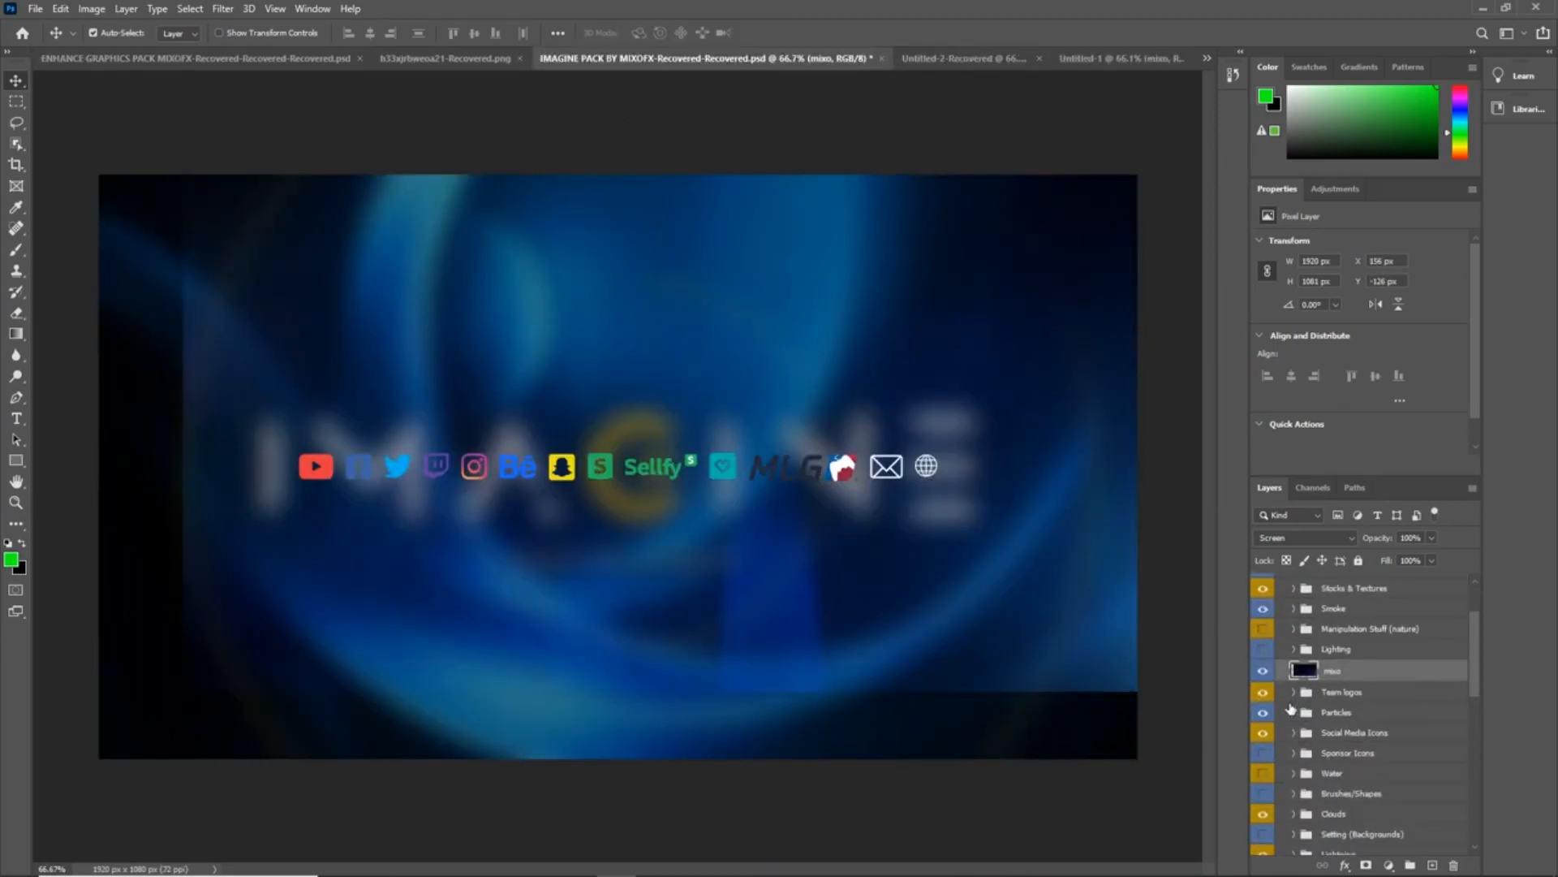
{"action": "left_click", "coordinate": [1293, 712]}
{"action": "scroll", "coordinate": [1306, 785], "scroll_direction": "down", "scroll_amount": 1}
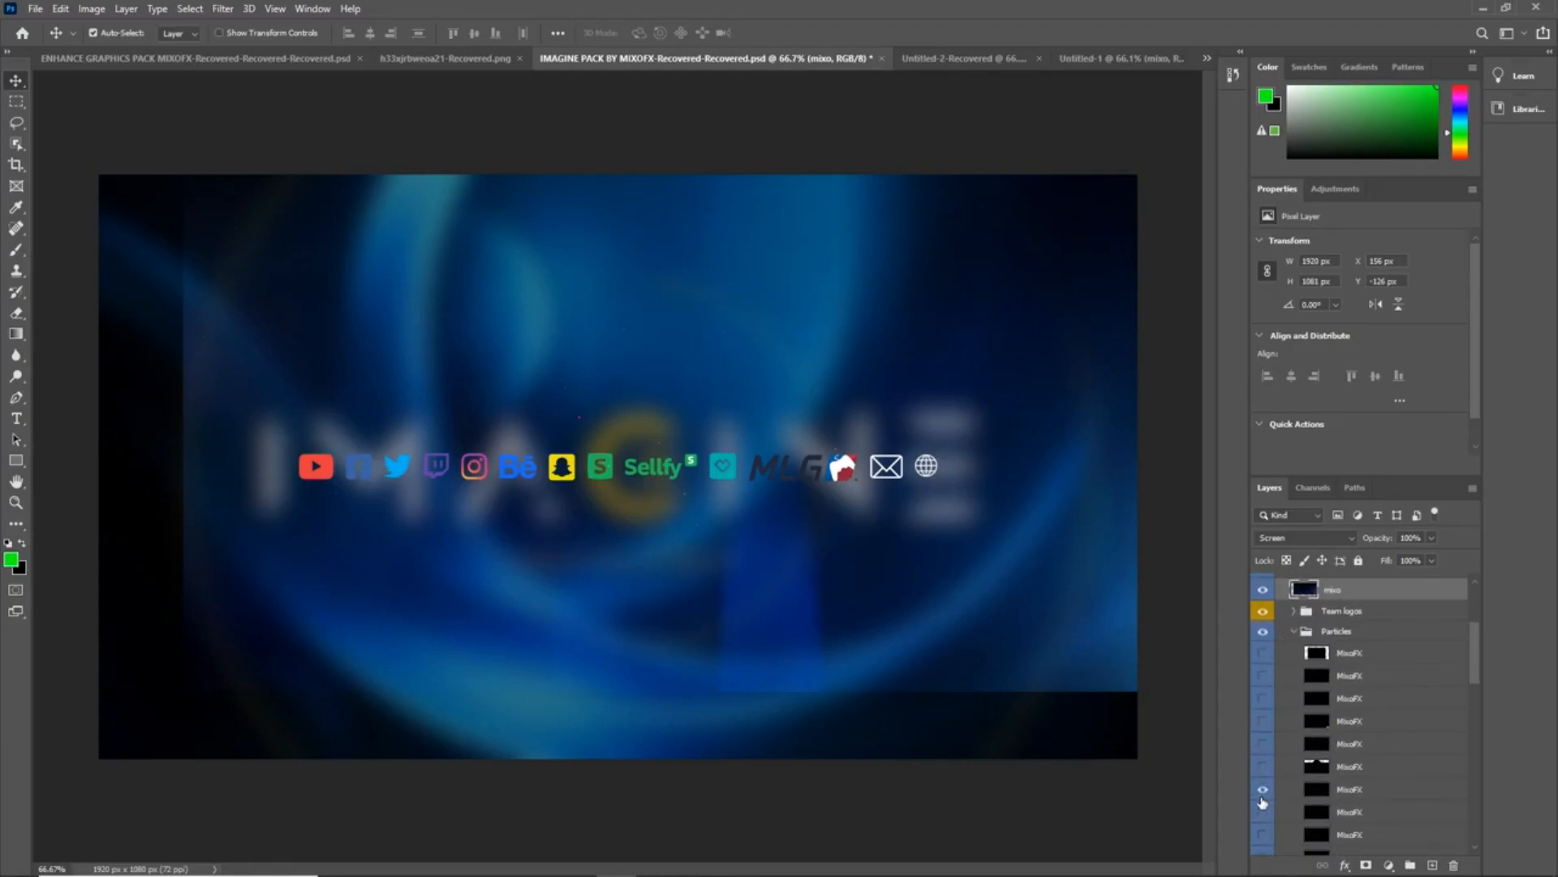
{"action": "scroll", "coordinate": [1271, 834], "scroll_direction": "down", "scroll_amount": 2}
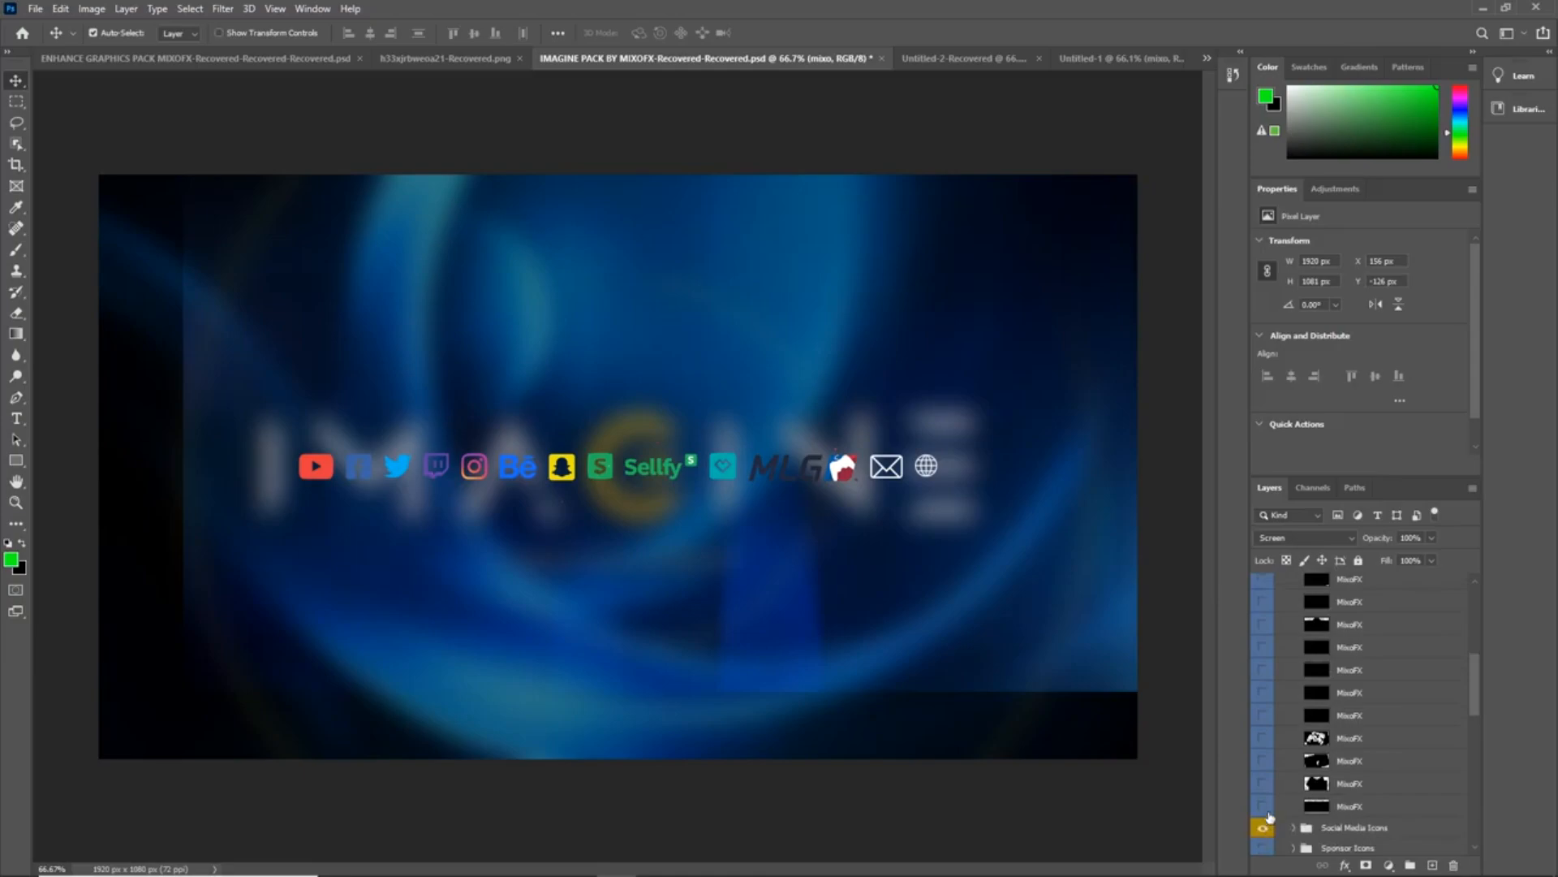
{"action": "left_click", "coordinate": [1263, 809]}
{"action": "left_click", "coordinate": [1266, 739]}
{"action": "left_click", "coordinate": [1266, 740]}
{"action": "scroll", "coordinate": [1263, 732], "scroll_direction": "up", "scroll_amount": 2}
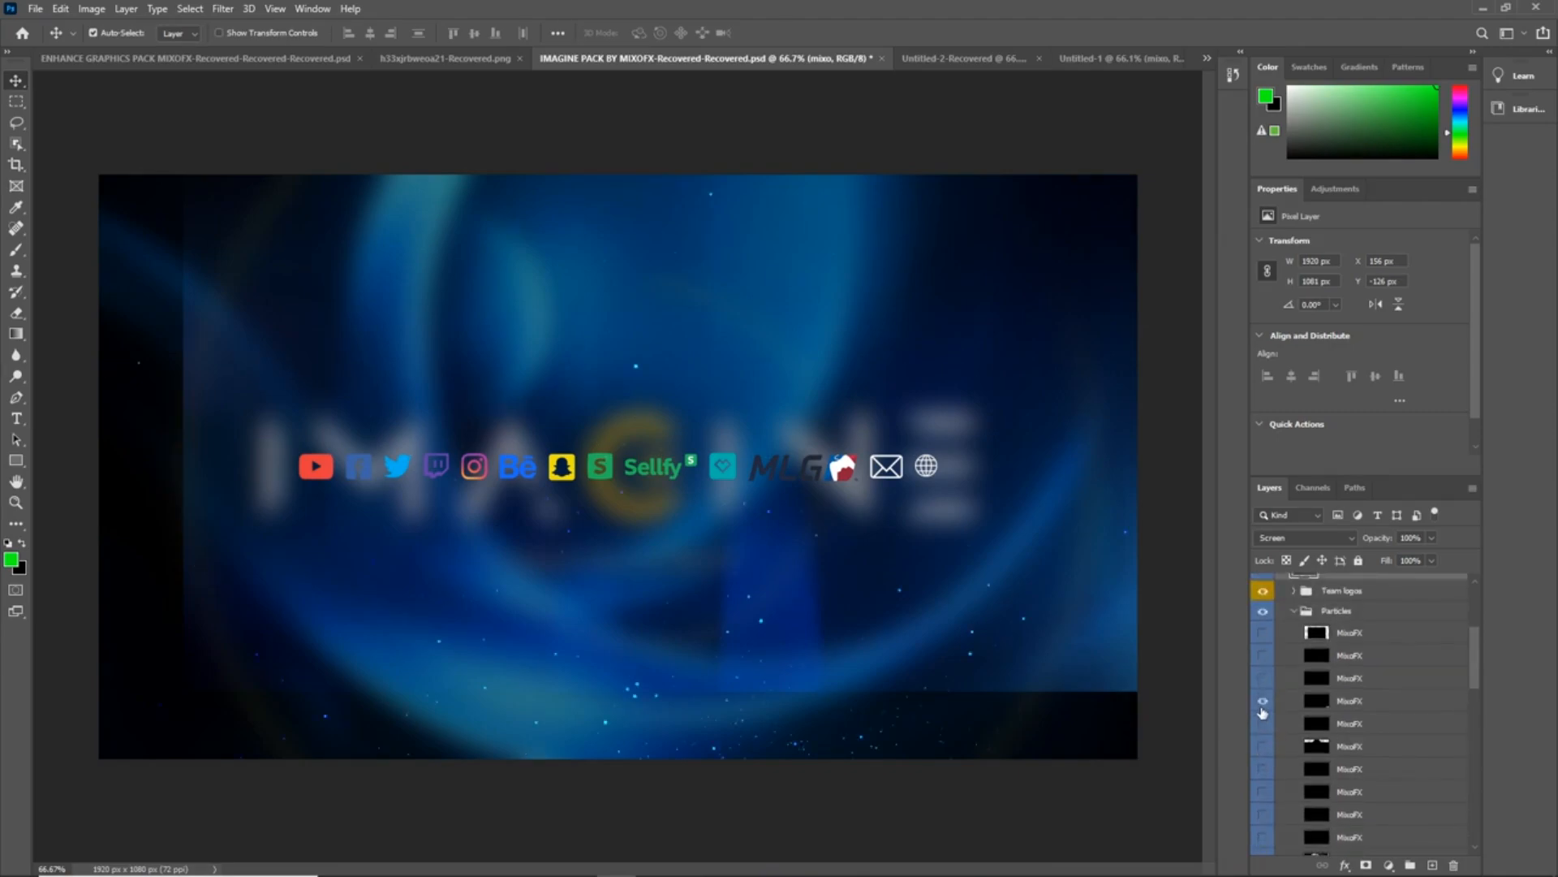
- Copy the fourth particle layer of the Particles group into the Untitled-1 thumbnail and align it with the canvas edges
{"action": "left_click_drag", "start_coordinate": [1360, 708], "coordinate": [626, 598]}
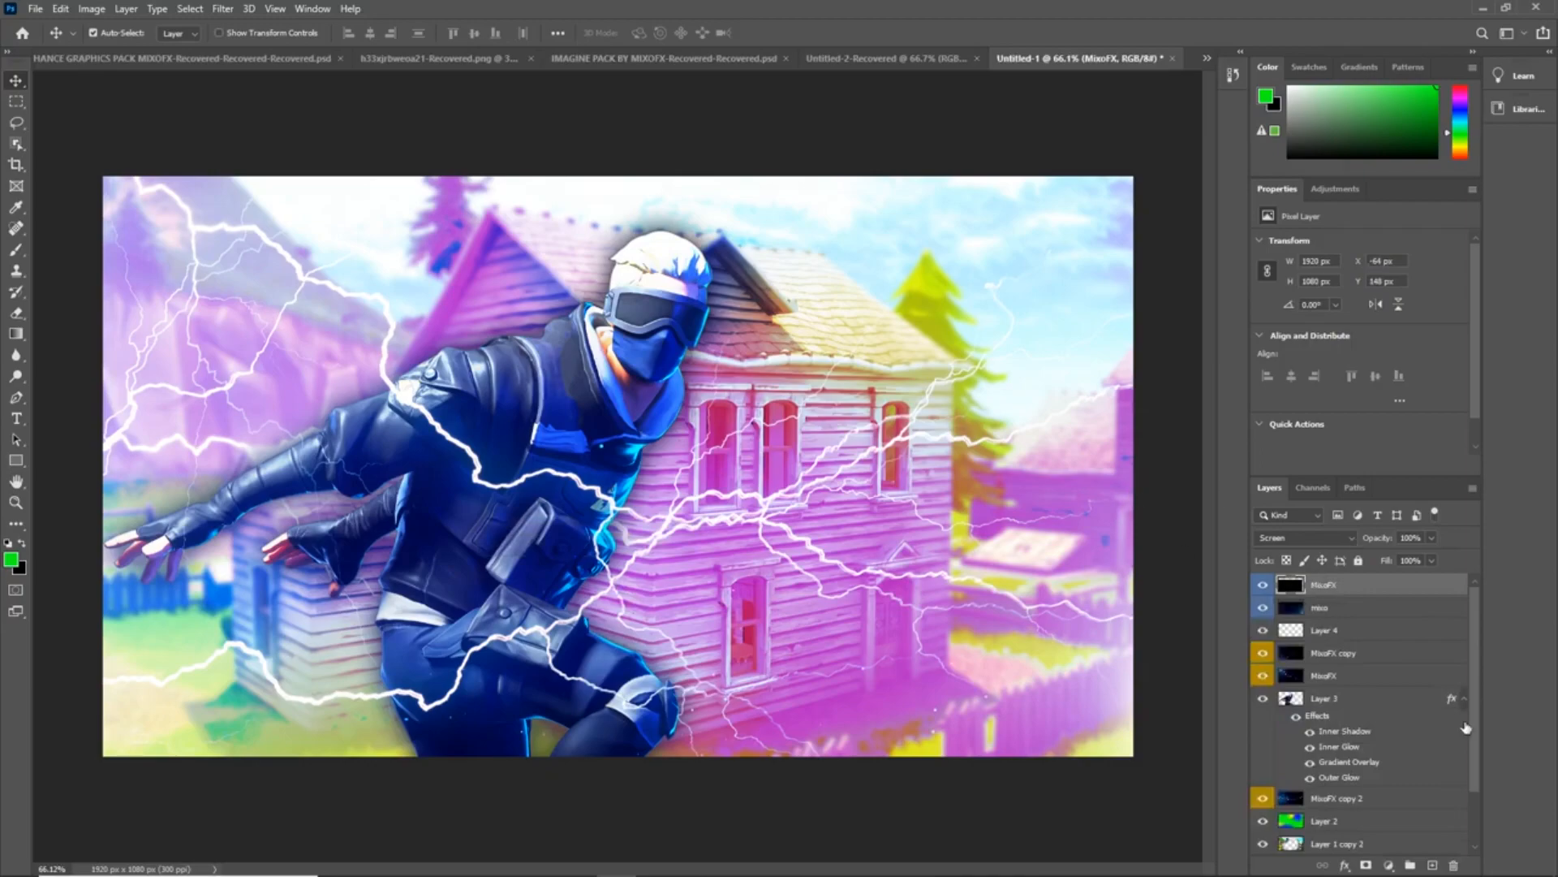
{"action": "key", "text": "ctrl+t"}
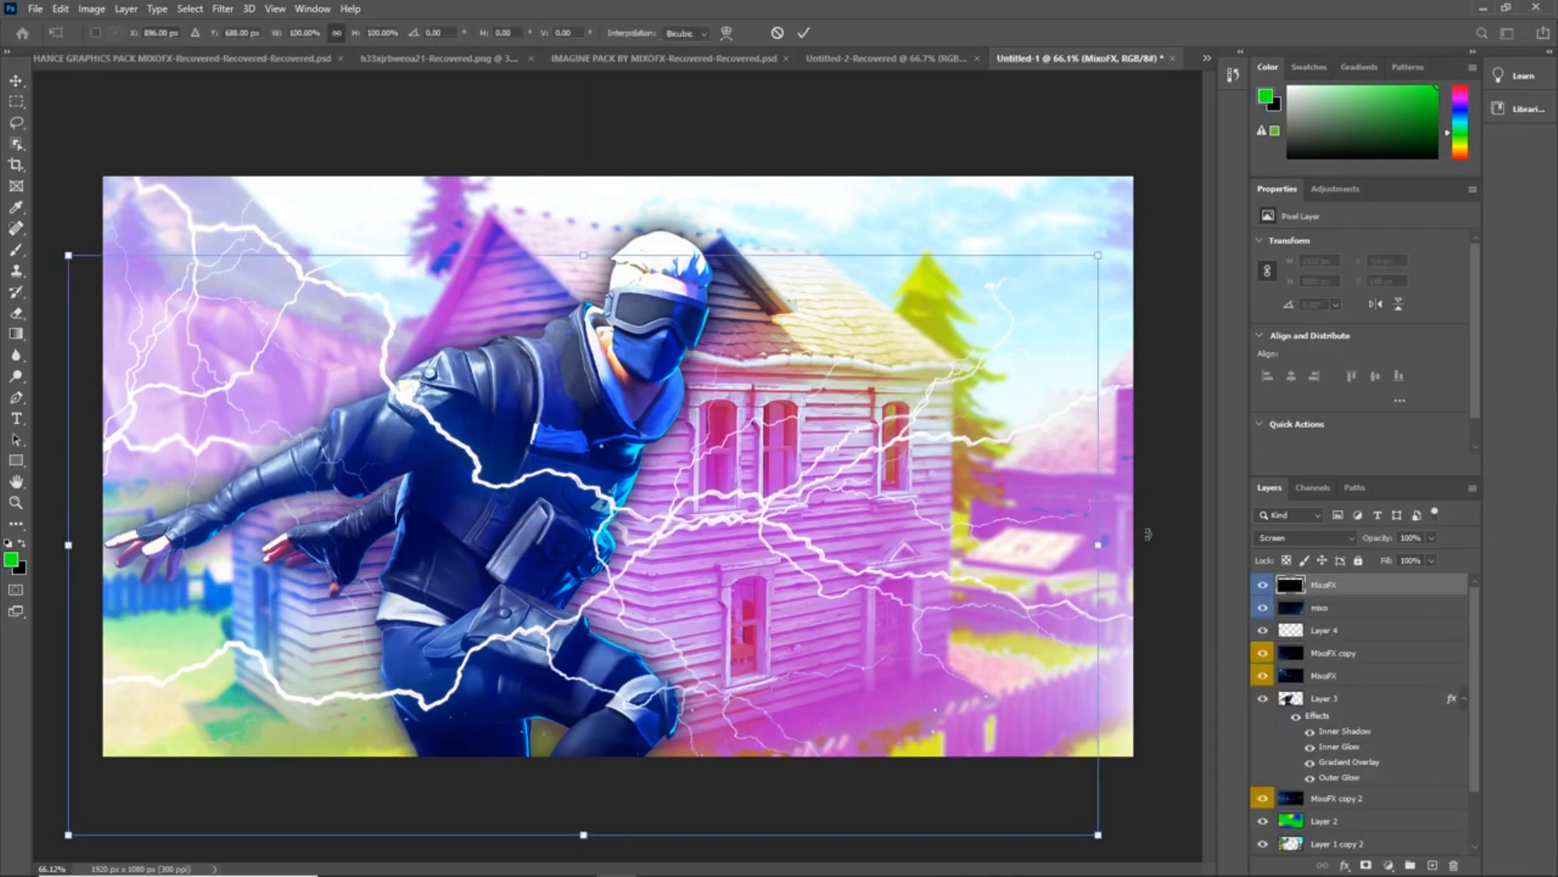
{"action": "left_click_drag", "start_coordinate": [920, 590], "coordinate": [955, 520]}
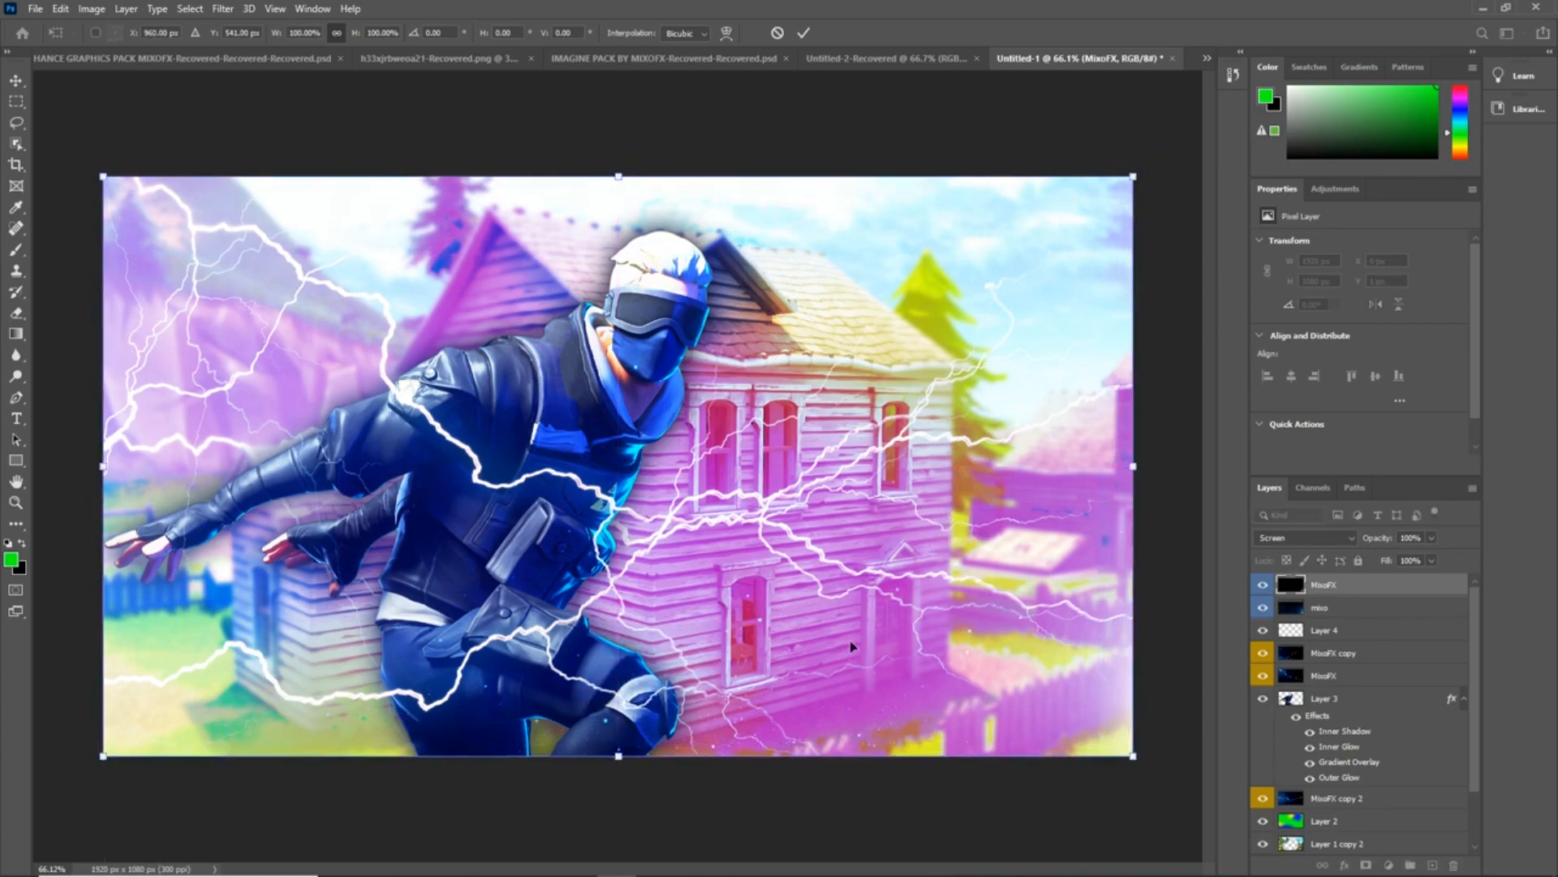
{"action": "left_click", "coordinate": [803, 32]}
- Activate the Type tool and set its font to Burbank Big Condensed Black
{"action": "scroll", "coordinate": [666, 571], "scroll_direction": "down", "scroll_amount": 2}
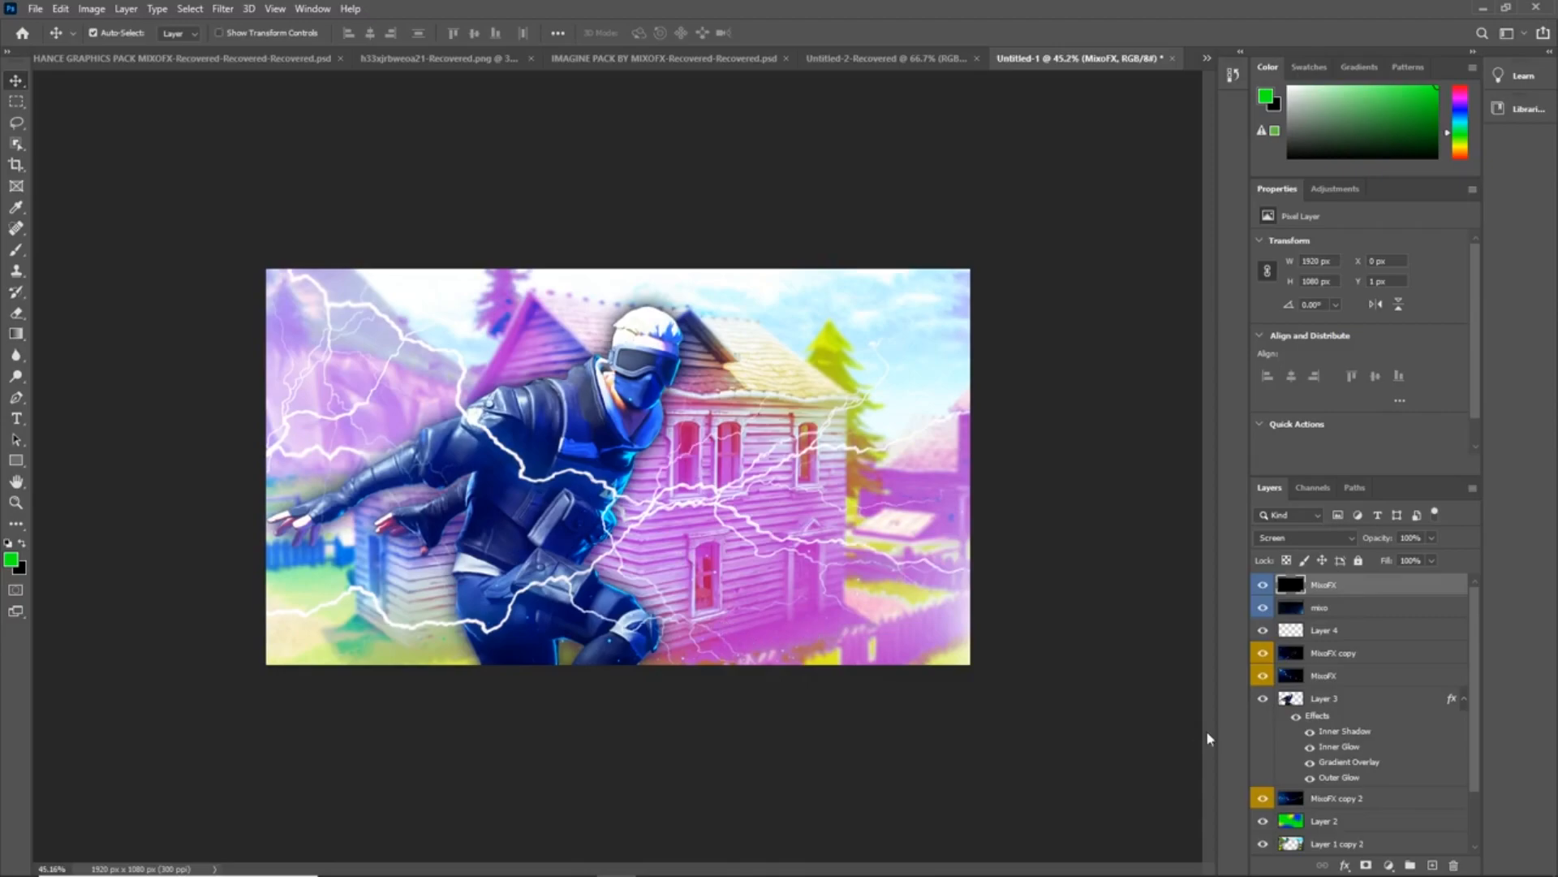
{"action": "scroll", "coordinate": [622, 470], "scroll_direction": "up", "scroll_amount": 1}
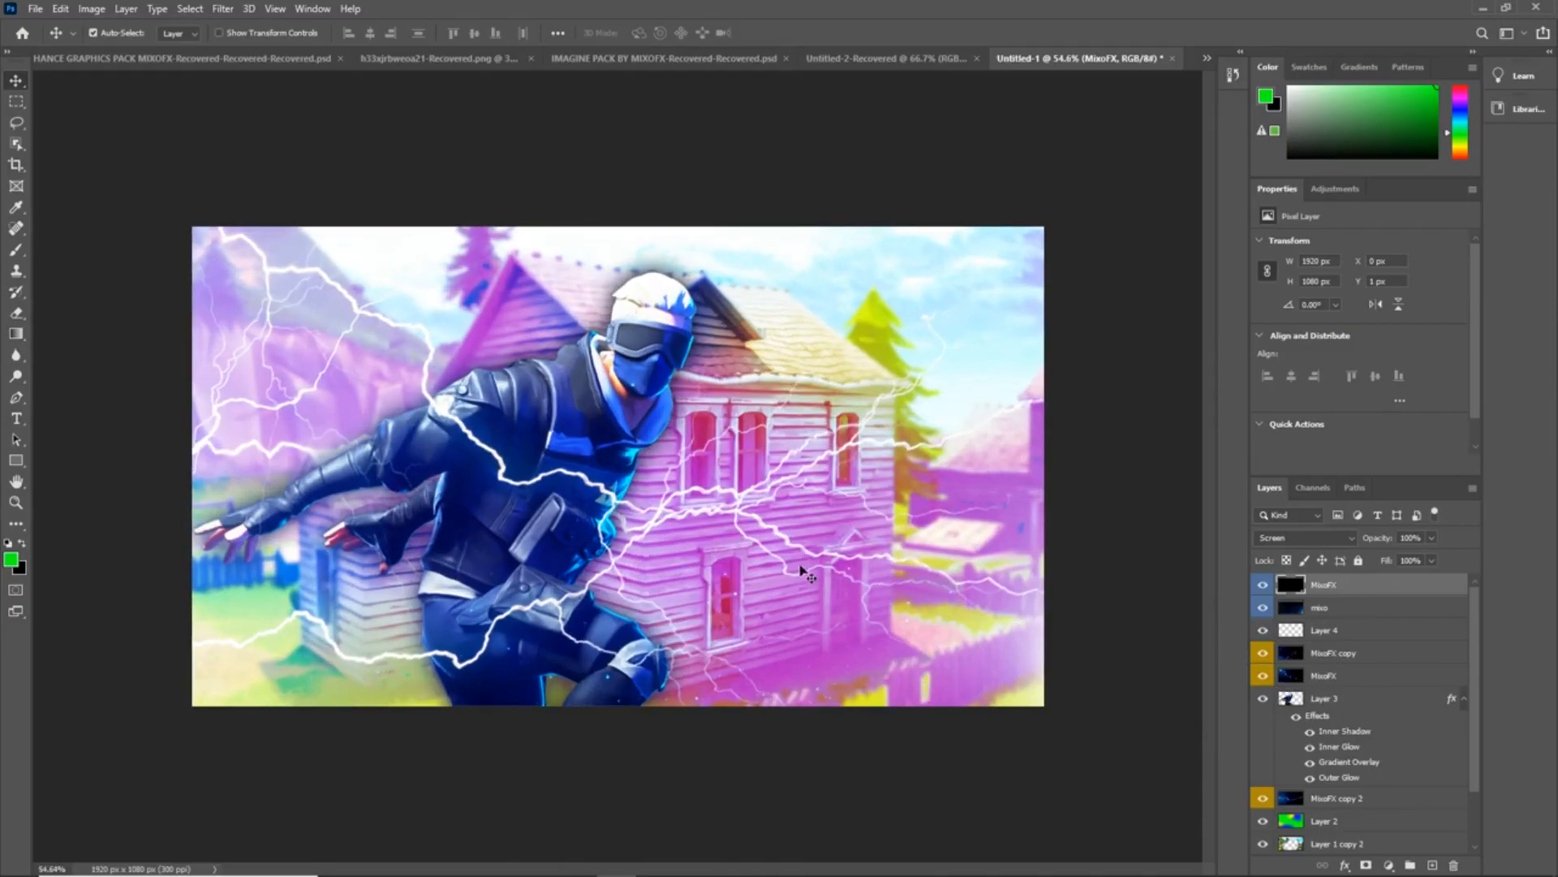
{"action": "scroll", "coordinate": [791, 562], "scroll_direction": "up", "scroll_amount": 2}
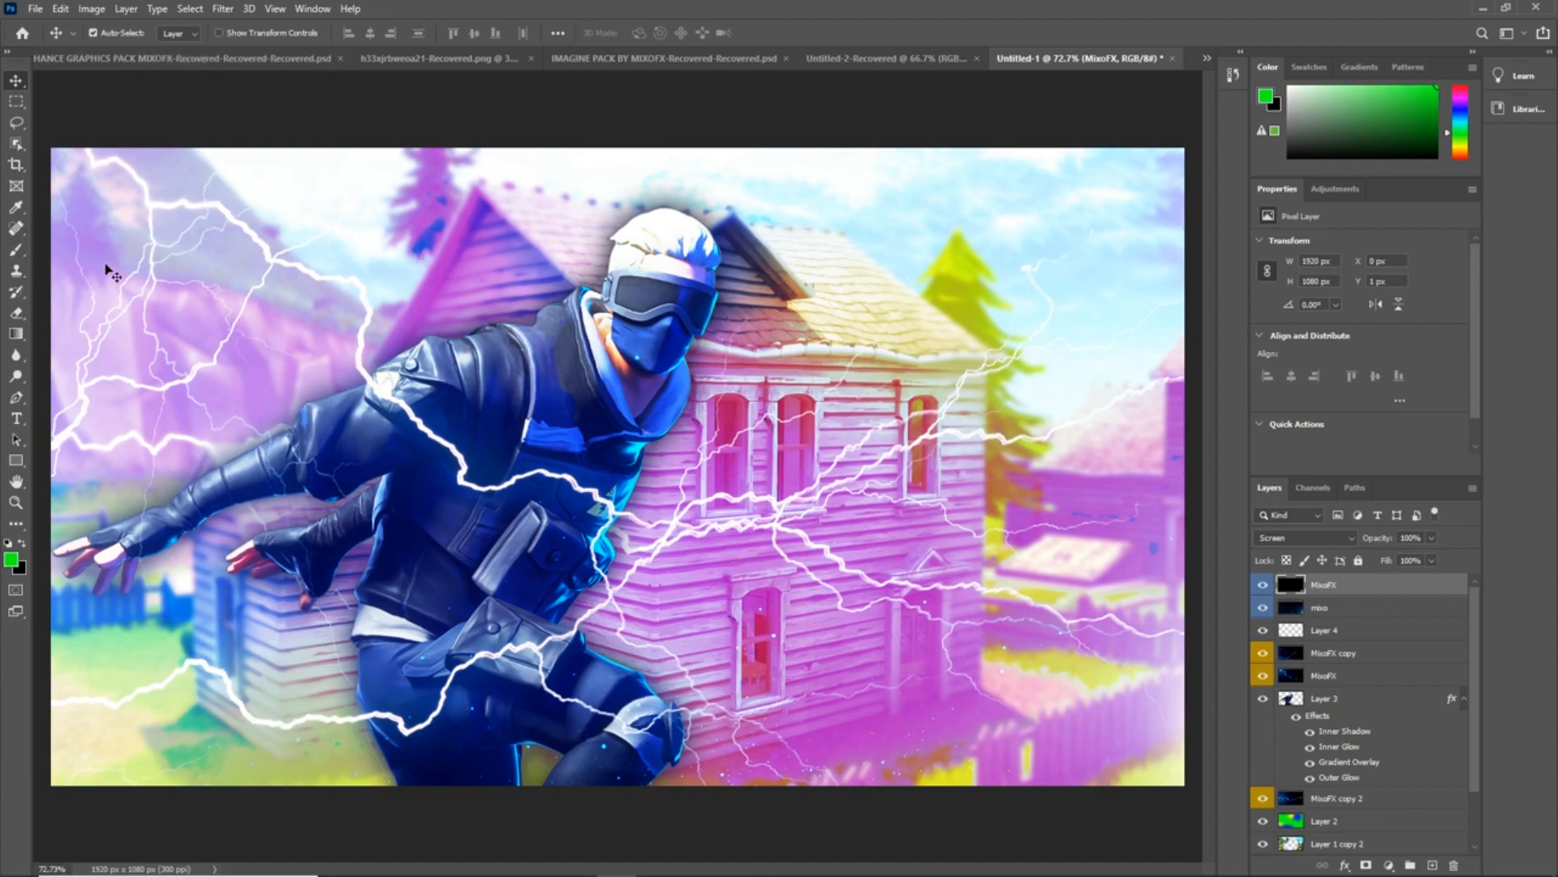
{"action": "left_click", "coordinate": [16, 418]}
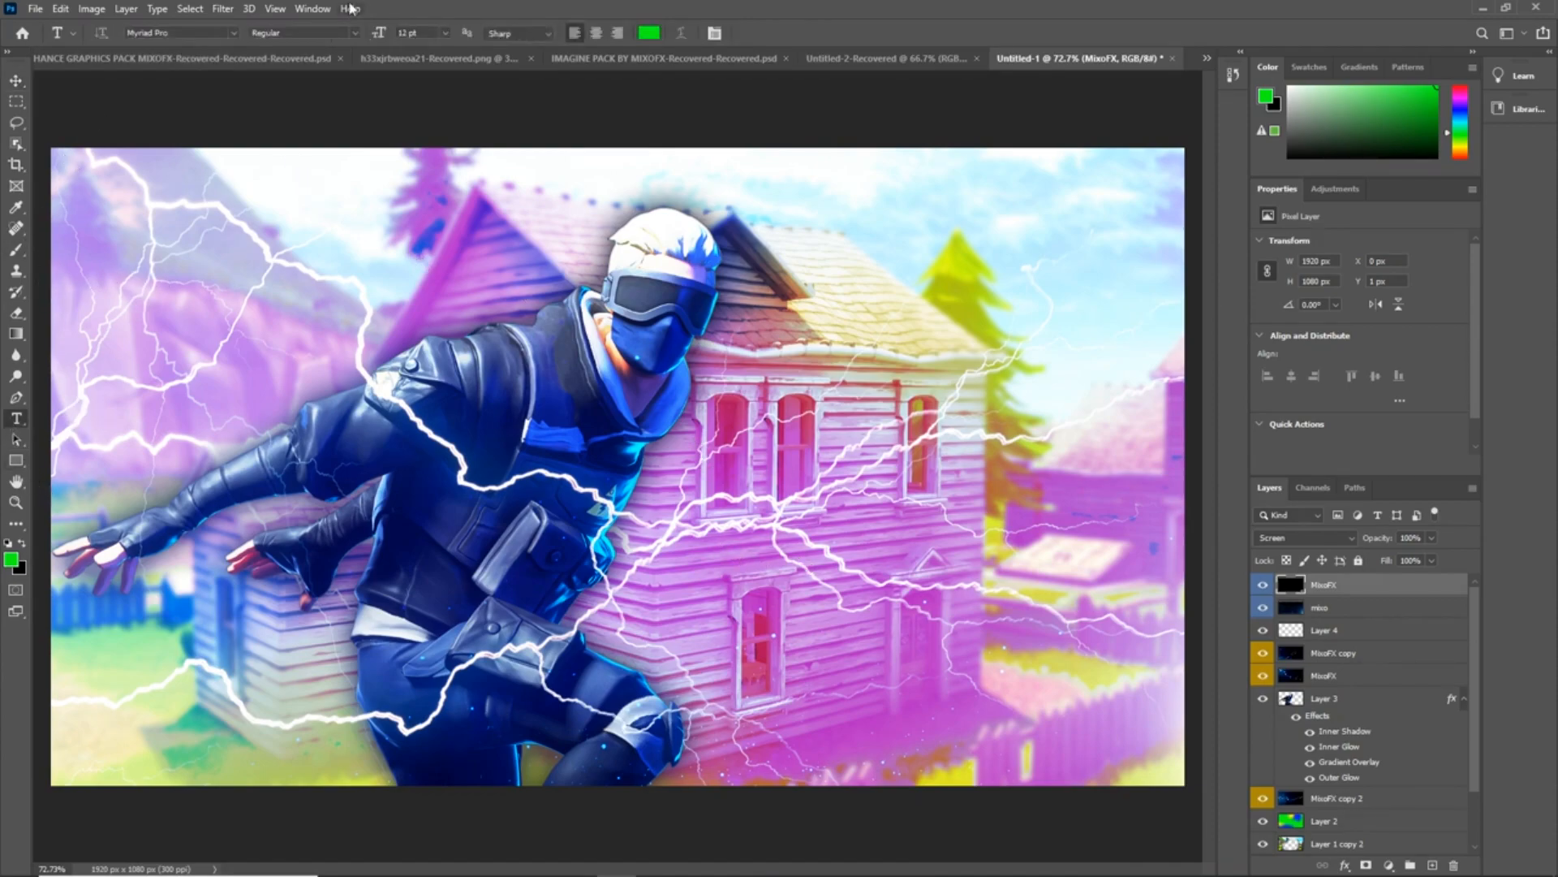
{"action": "left_click", "coordinate": [197, 33]}
{"action": "type", "text": "bur"}
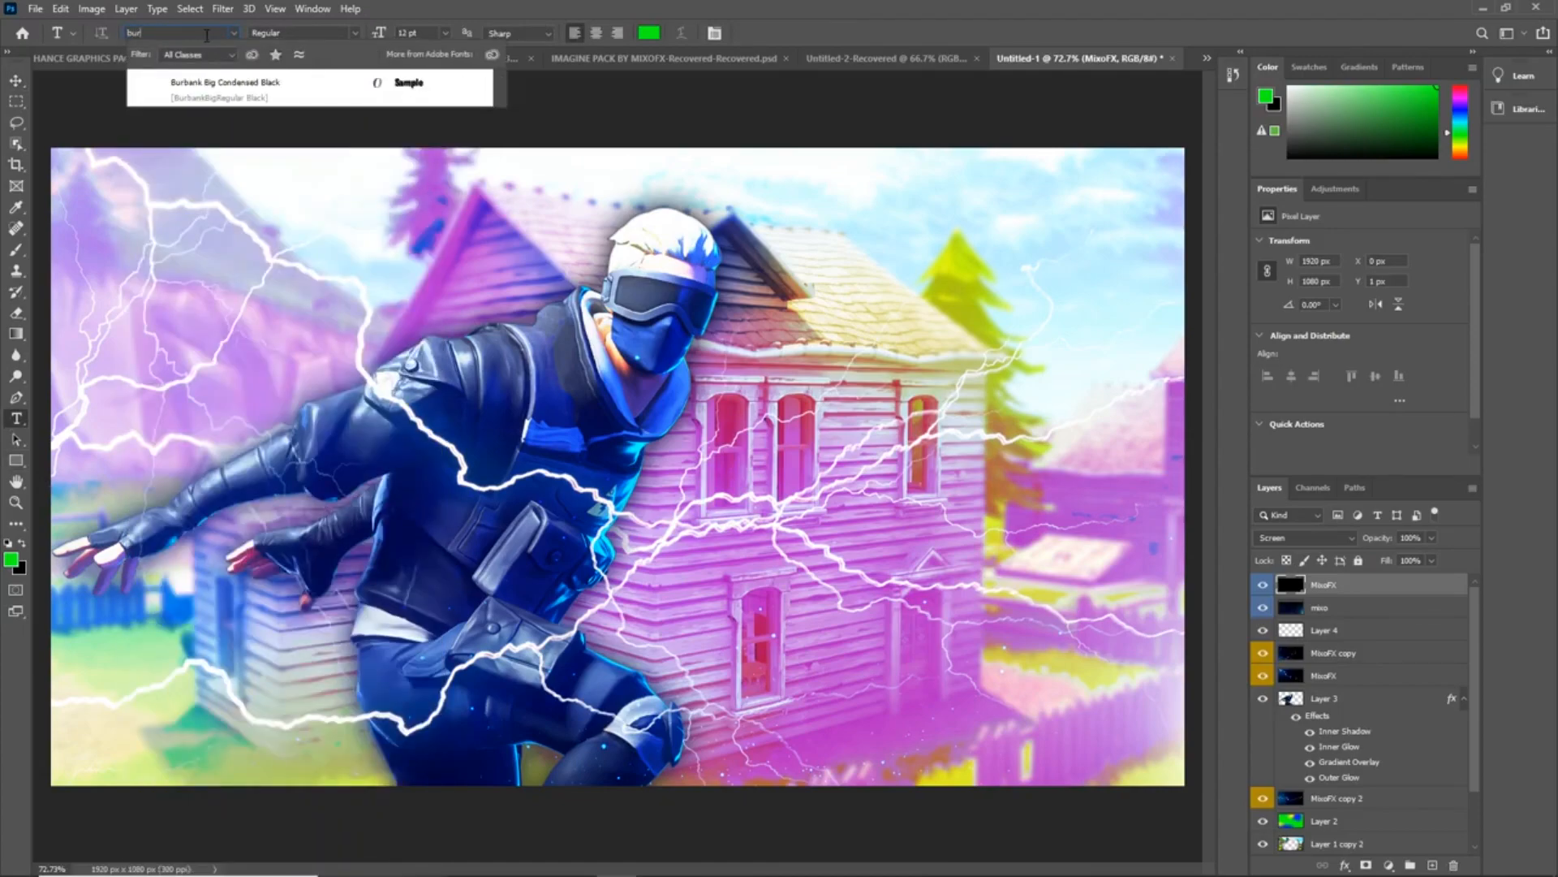
{"action": "left_click", "coordinate": [233, 81]}
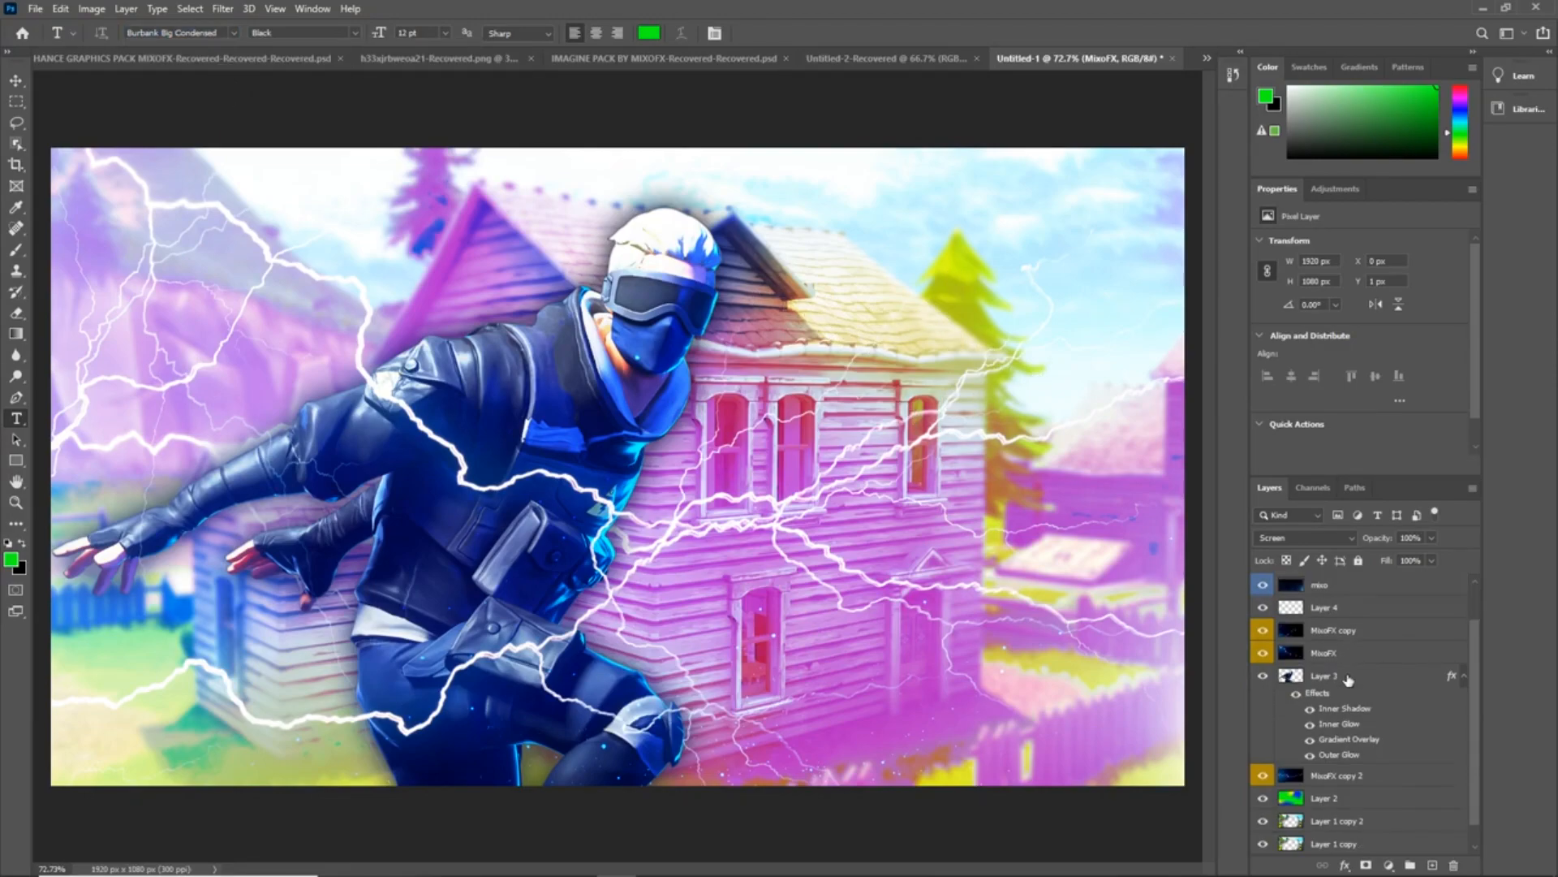
- Start a text layer on the house roof beside the character's head and clear the placeholder text
{"action": "left_click", "coordinate": [763, 248]}
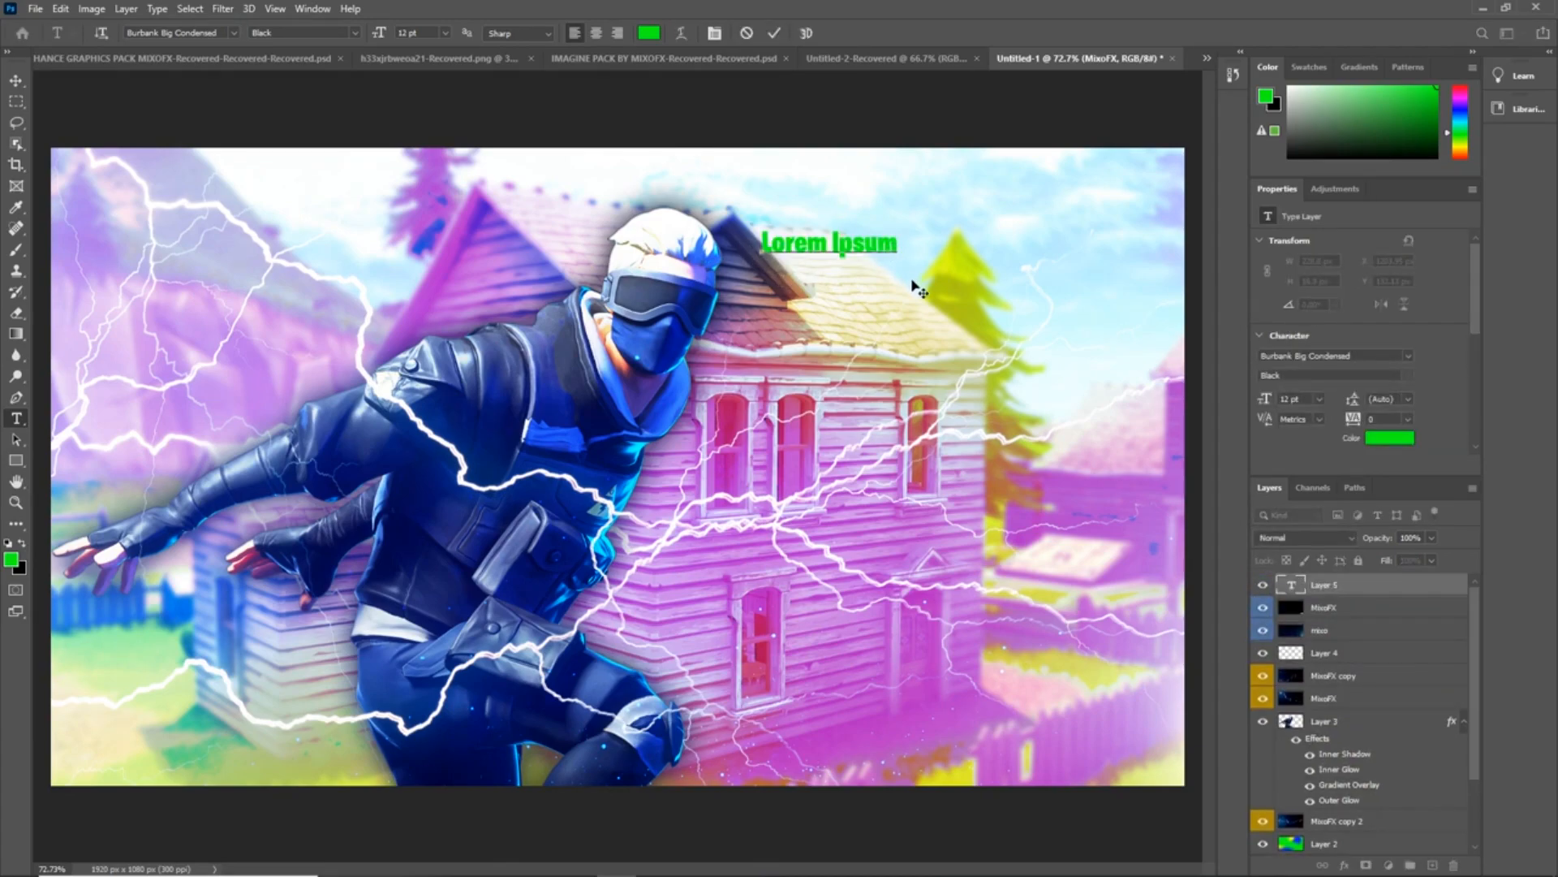
{"action": "key", "text": "BackSpace"}
{"action": "key", "text": "BackSpace"}
{"action": "key", "text": "BackSpace"}
{"action": "key", "text": "BackSpace"}
{"action": "key", "text": "BackSpace"}
{"action": "key", "text": "BackSpace"}
{"action": "key", "text": "BackSpace"}
{"action": "key", "text": "BackSpace"}
{"action": "key", "text": "BackSpace"}
{"action": "key", "text": "BackSpace"}
{"action": "key", "text": "BackSpace"}
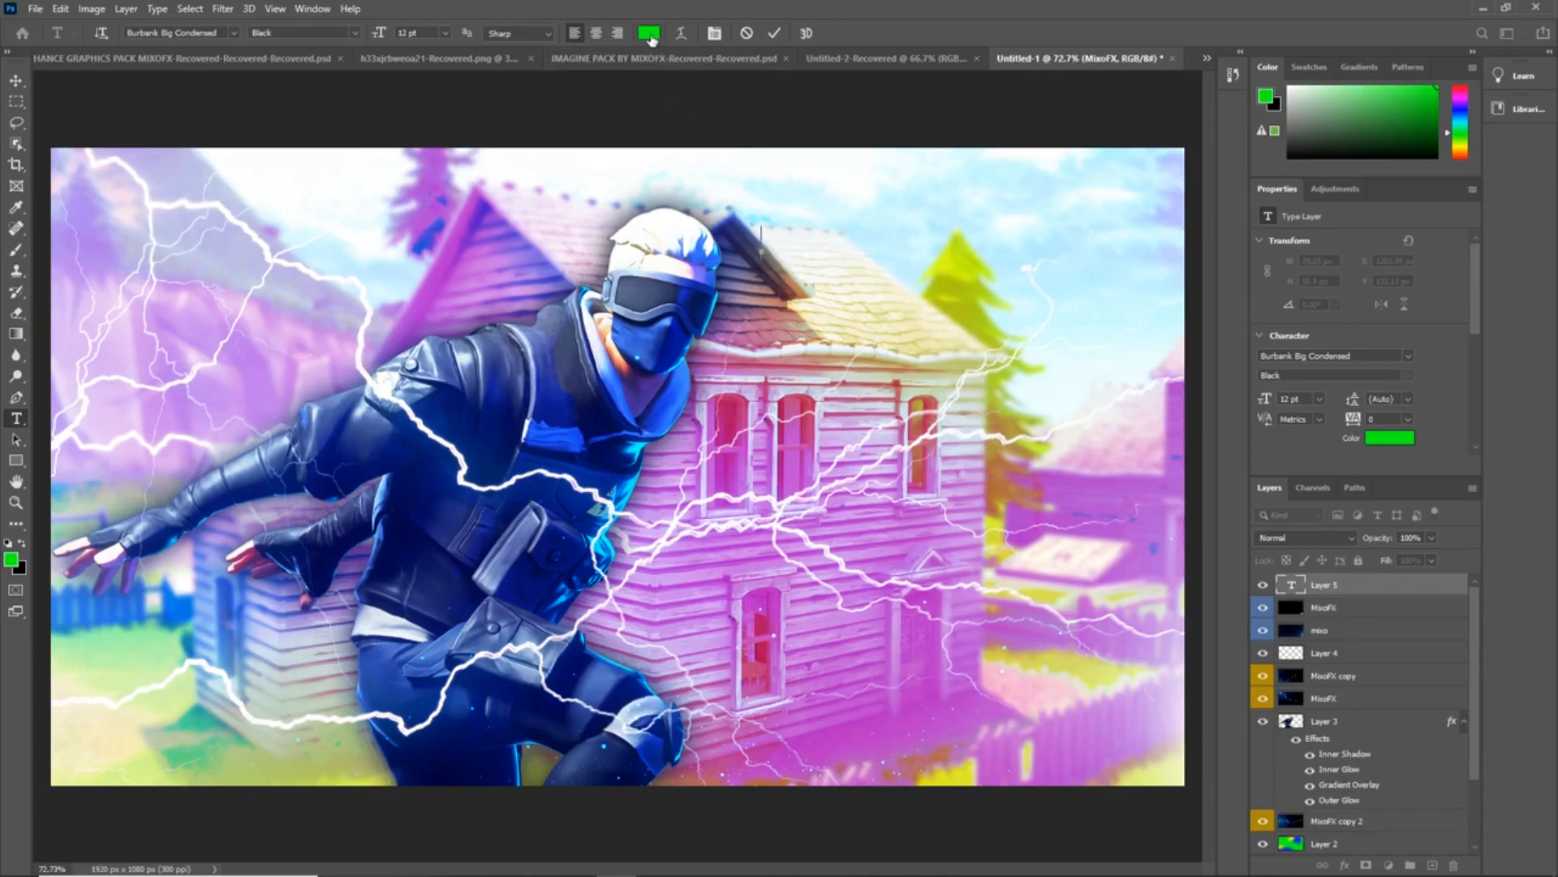
- Set the text colour to white (ffffff)
{"action": "left_click", "coordinate": [650, 32]}
{"action": "left_click_drag", "start_coordinate": [1265, 298], "coordinate": [1091, 173]}
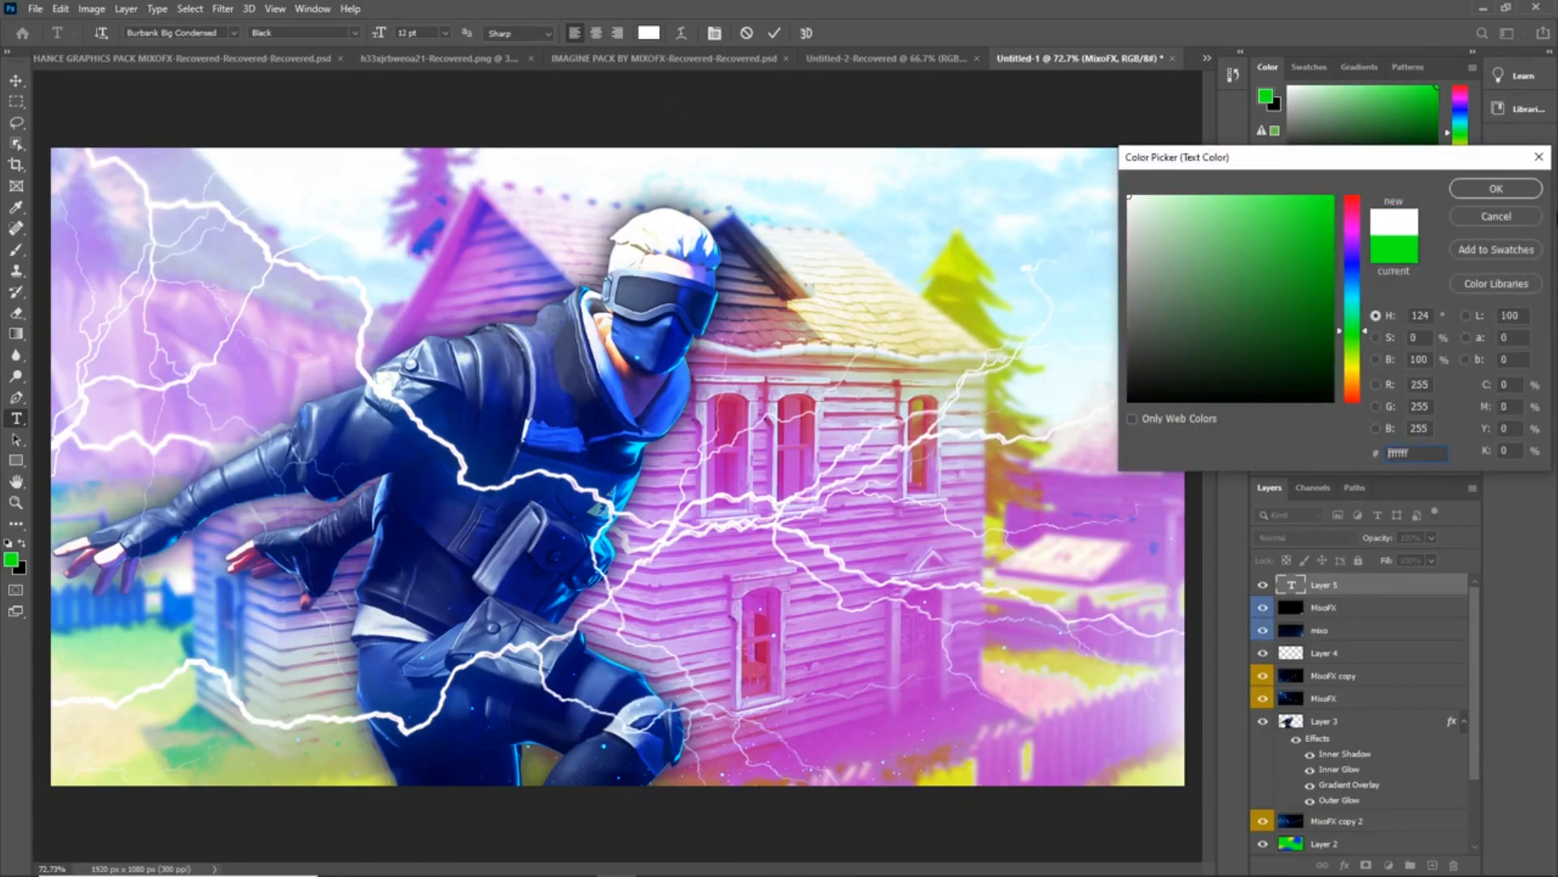
{"action": "left_click", "coordinate": [1496, 189]}
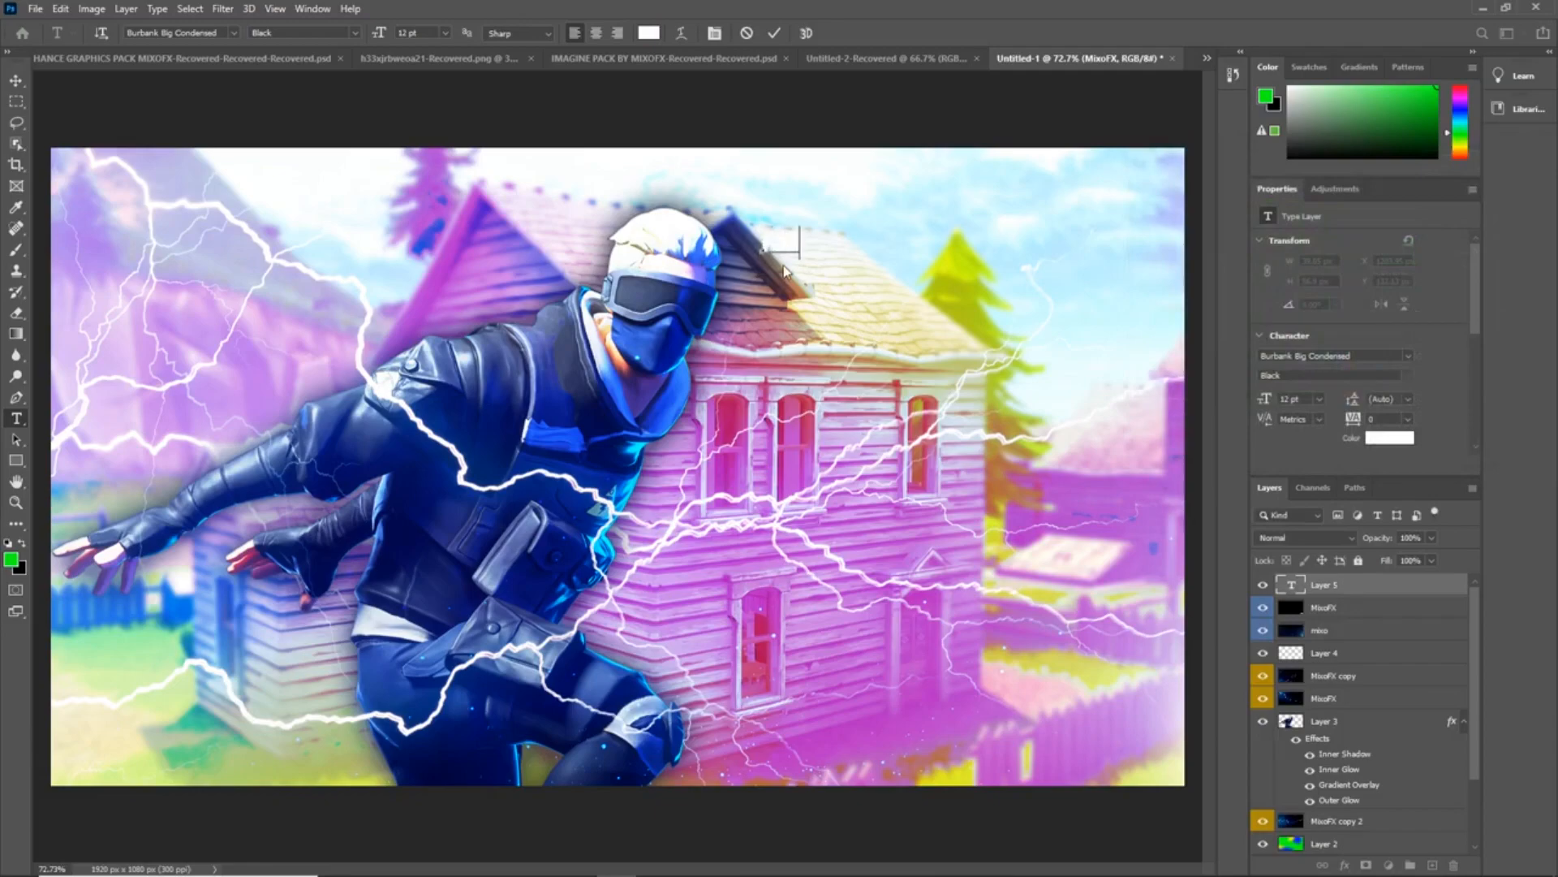
- Enter FORTNITE as the title text and set its anti-aliasing to Sharp
{"action": "type", "text": "MIXOFX"}
{"action": "left_click", "coordinate": [513, 34]}
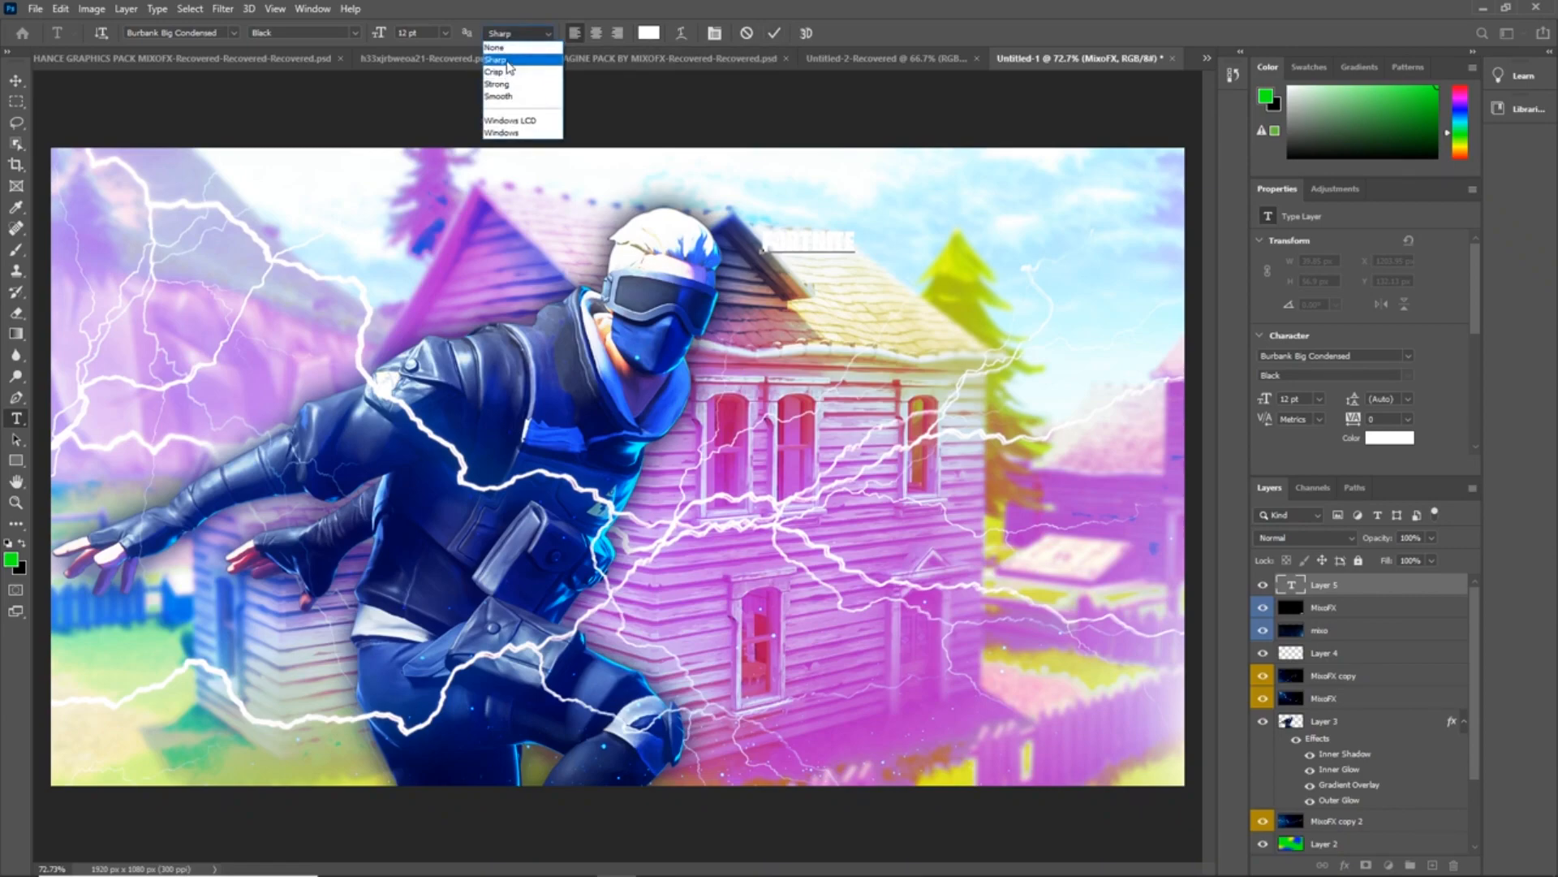
{"action": "left_click", "coordinate": [510, 60]}
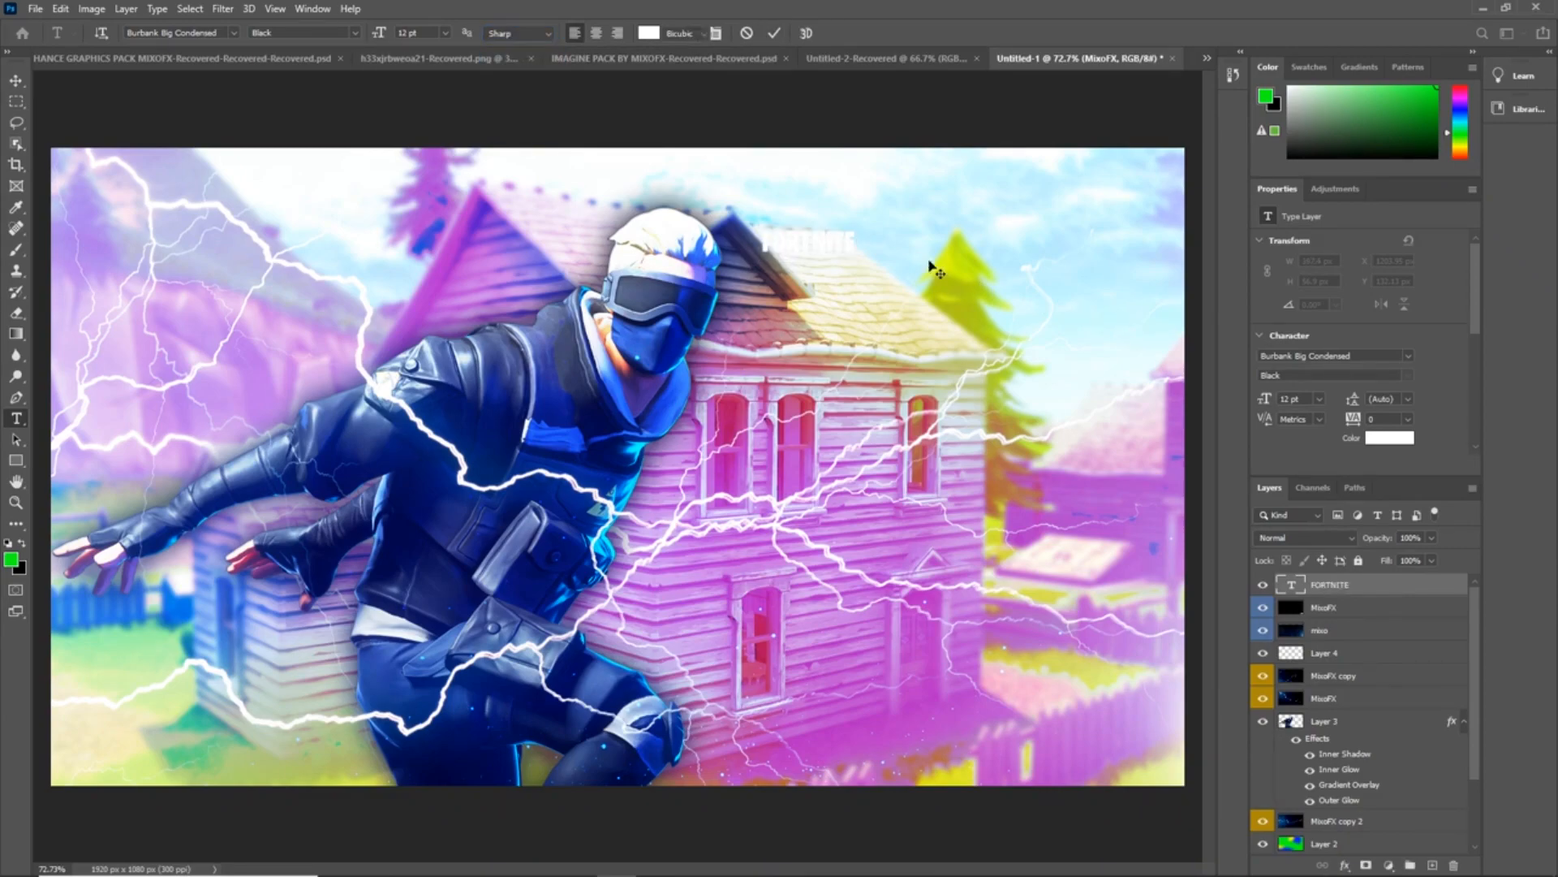
- Scale the FORTNITE text to about 499% and place it across the sky from the character's head to the canvas edge
{"action": "key", "text": "ctrl+t"}
{"action": "left_click_drag", "start_coordinate": [861, 262], "coordinate": [1059, 326]}
{"action": "left_click_drag", "start_coordinate": [945, 270], "coordinate": [1002, 249]}
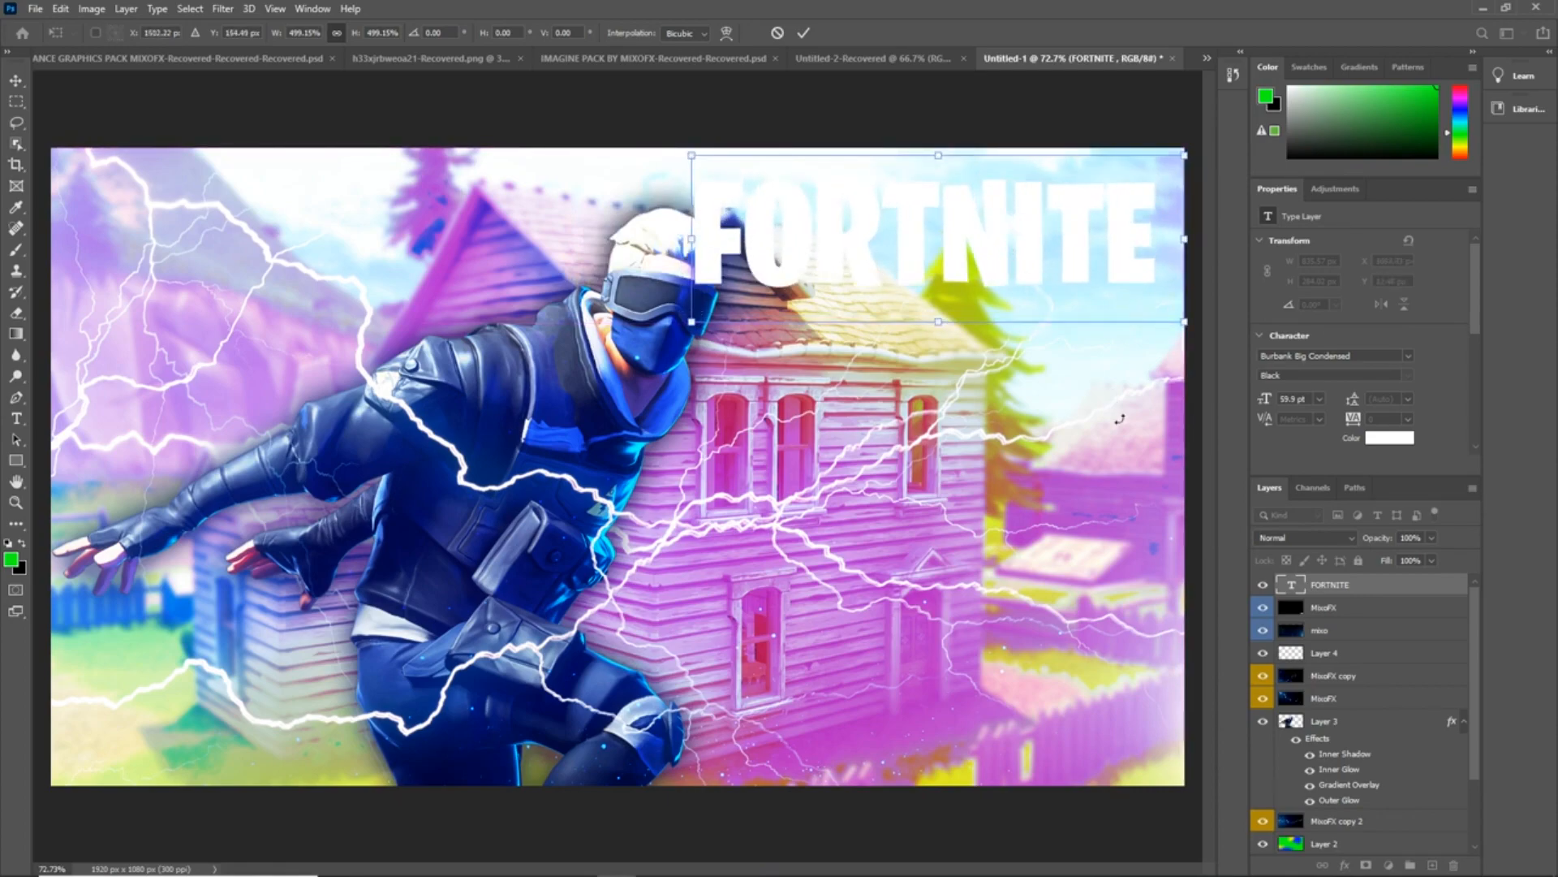
{"action": "left_click", "coordinate": [803, 32]}
- Place the FORTNITE layer beneath the character's Layer 3, and enlarge the text to about 107% within the canvas's upper corner
{"action": "left_click_drag", "start_coordinate": [1400, 590], "coordinate": [1376, 809]}
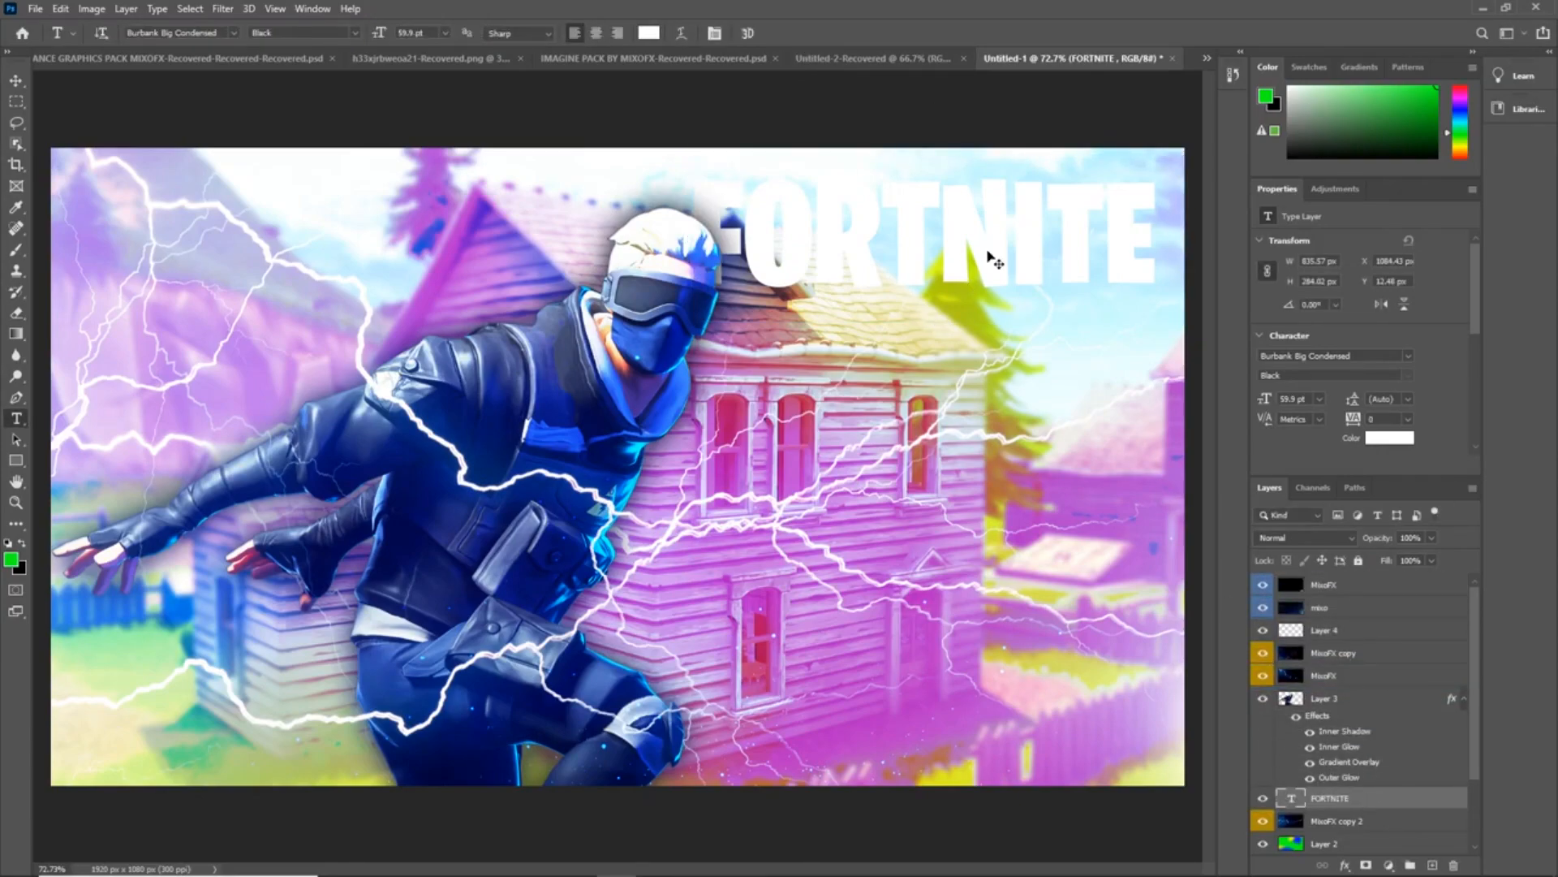
{"action": "key", "text": "ctrl+t"}
{"action": "mouse_move", "coordinate": [988, 255]}
{"action": "left_mouse_down"}
{"action": "mouse_move", "coordinate": [1006, 237]}
{"action": "mouse_move", "coordinate": [999, 248]}
{"action": "left_mouse_up"}
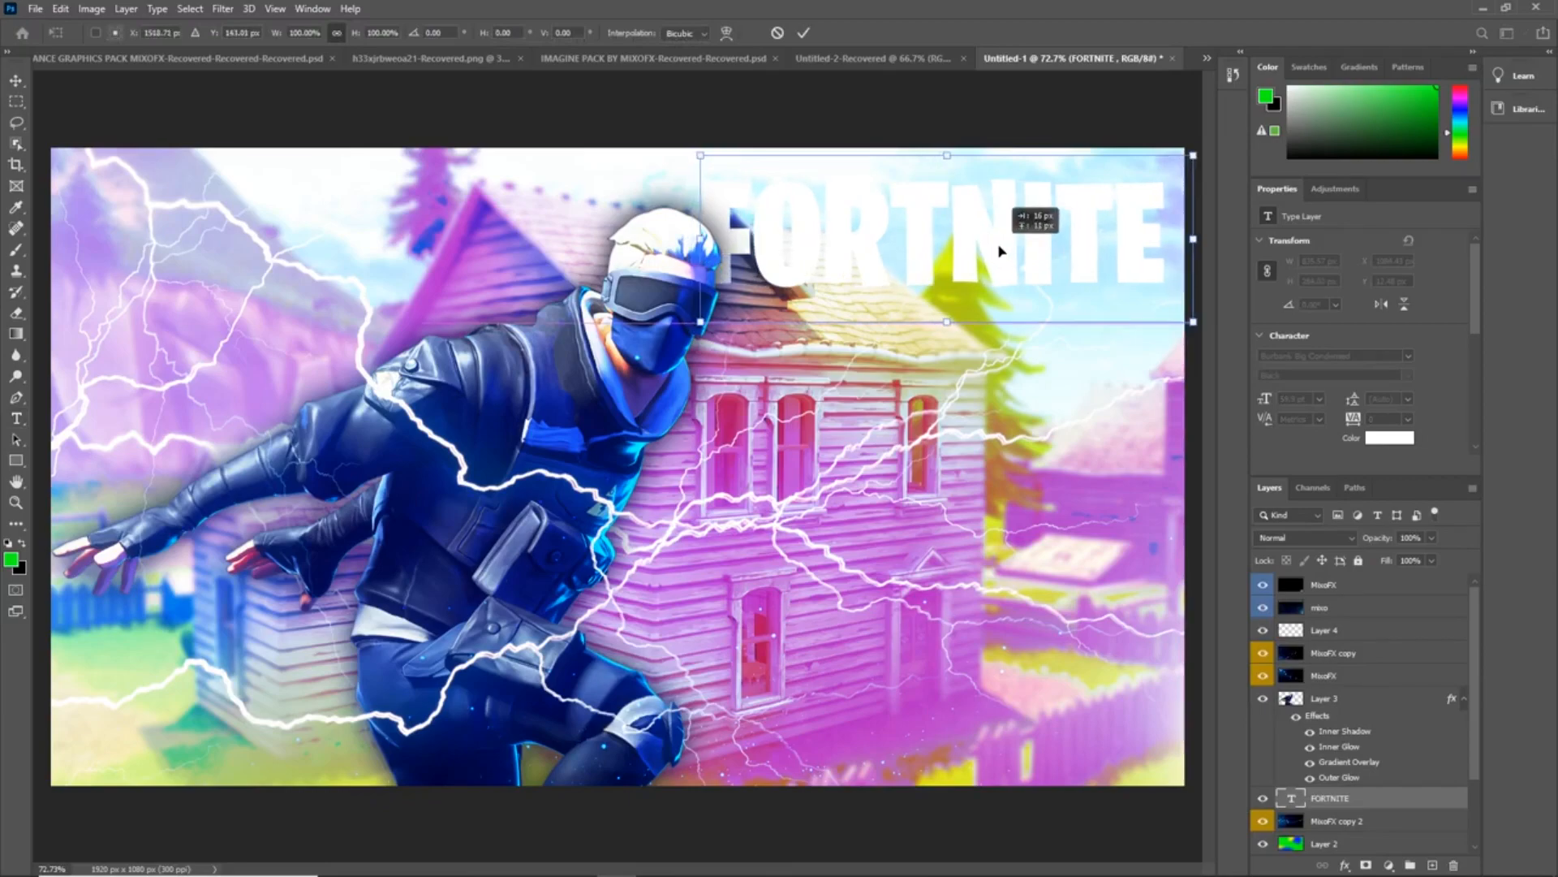
{"action": "scroll", "coordinate": [1007, 380], "scroll_direction": "down", "scroll_amount": 2}
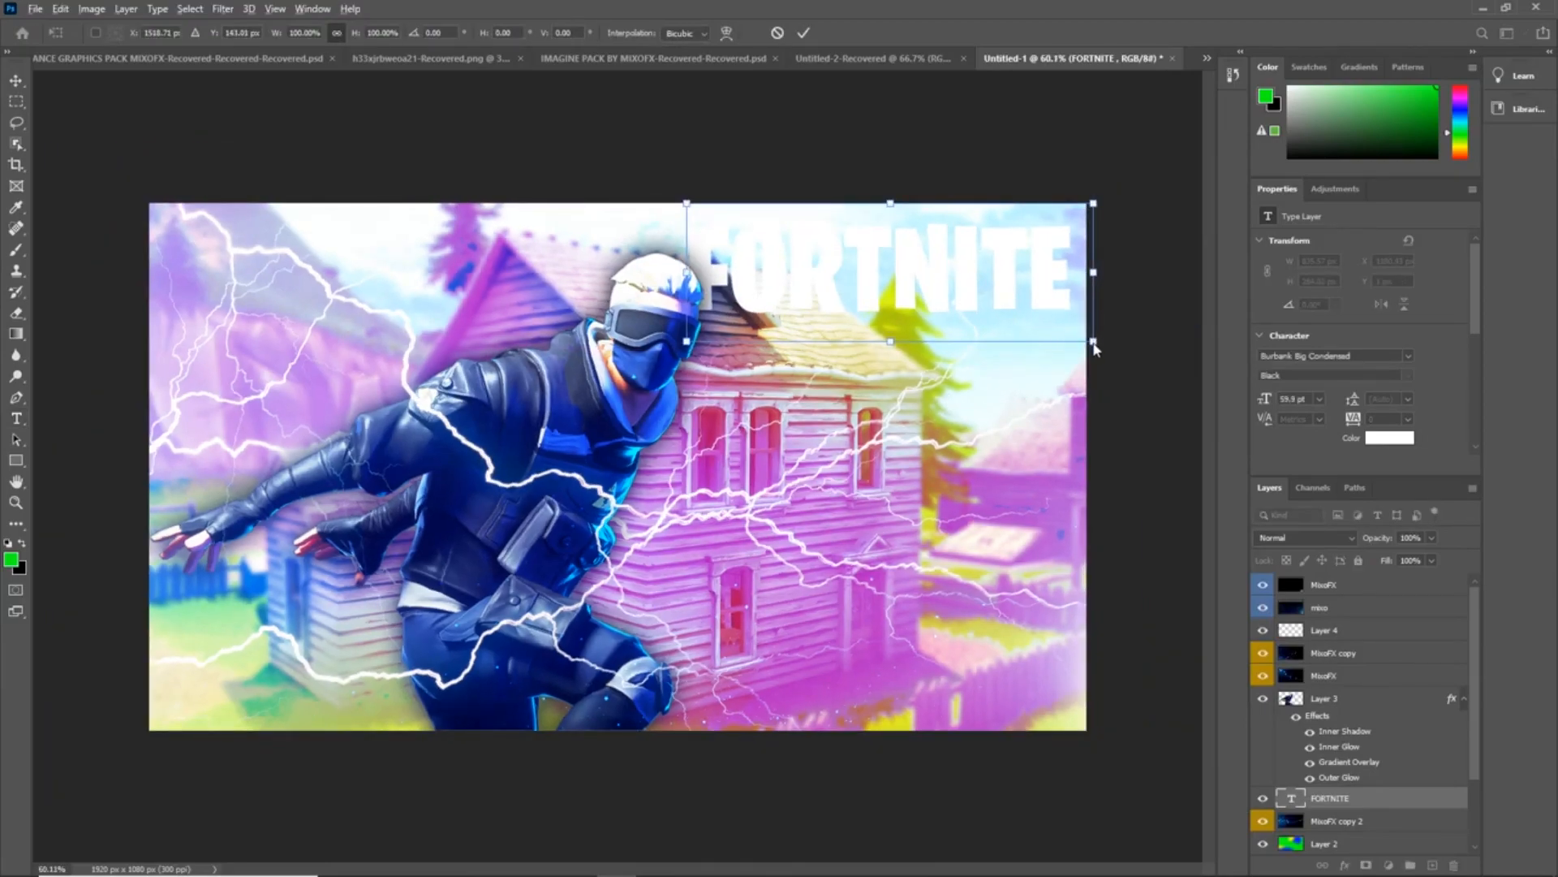
{"action": "left_click_drag", "start_coordinate": [1095, 343], "coordinate": [1108, 345]}
{"action": "left_click_drag", "start_coordinate": [982, 297], "coordinate": [972, 288]}
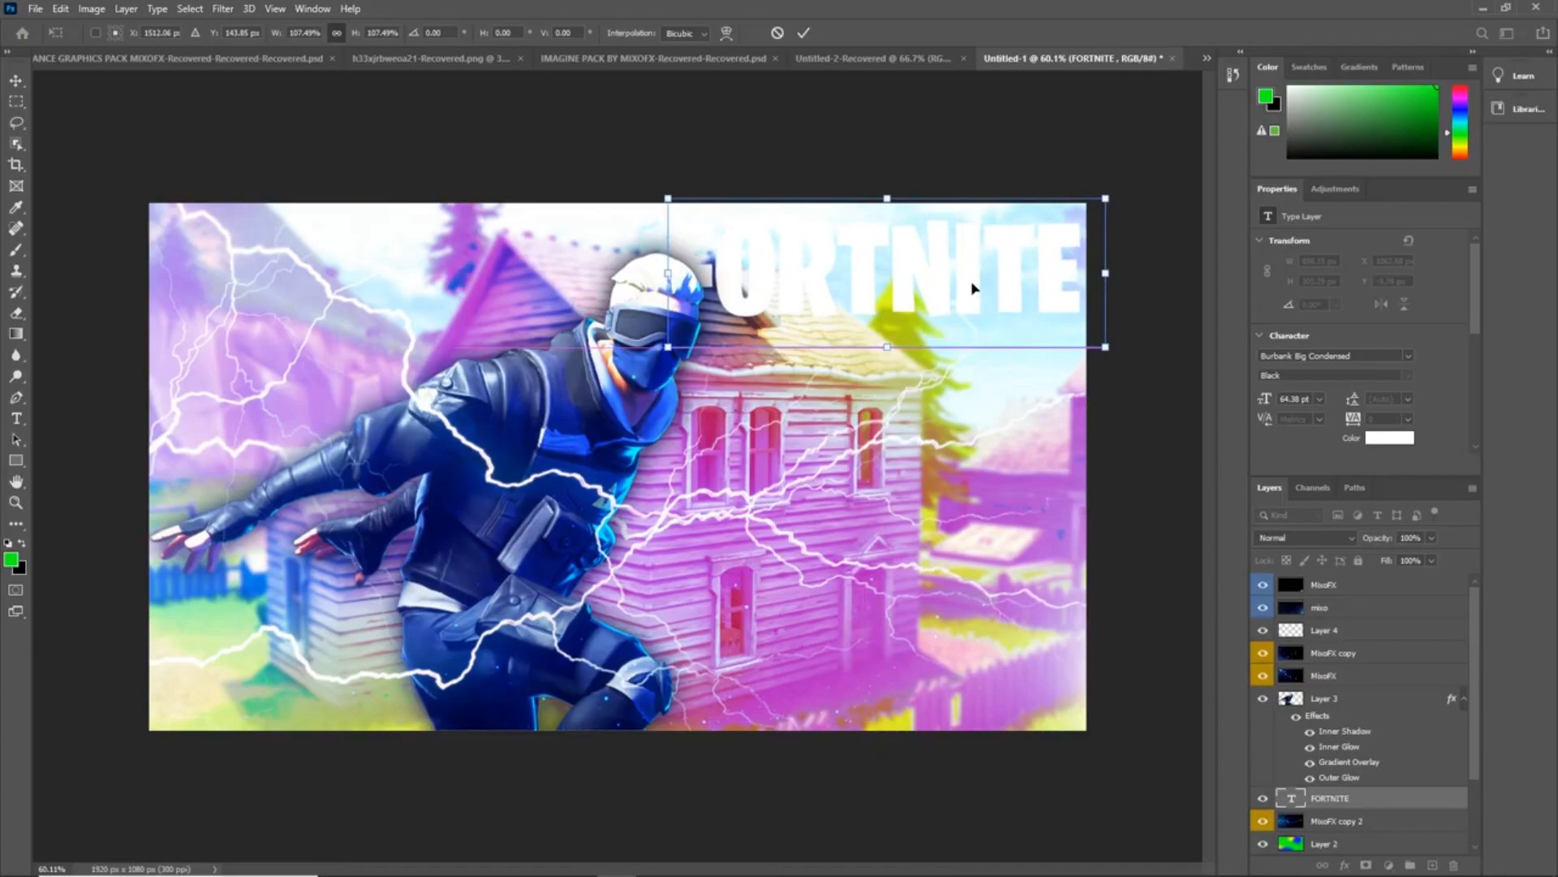
{"action": "left_click", "coordinate": [803, 33]}
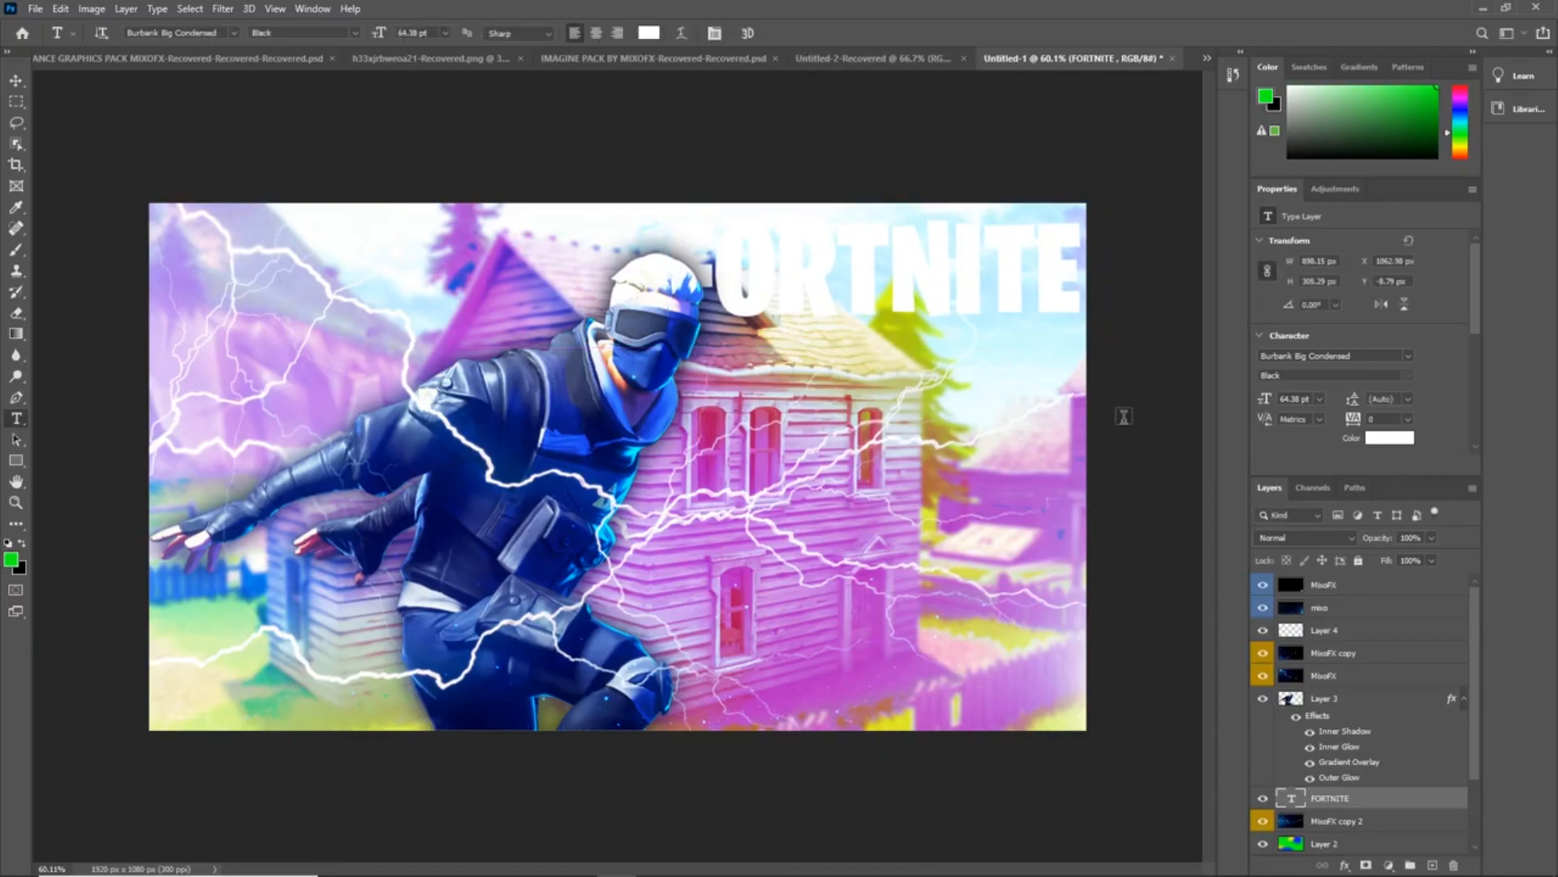
- Duplicate the FORTNITE text layer and place the copy directly below the original word
{"action": "right_click", "coordinate": [1348, 799]}
{"action": "left_click", "coordinate": [1392, 134]}
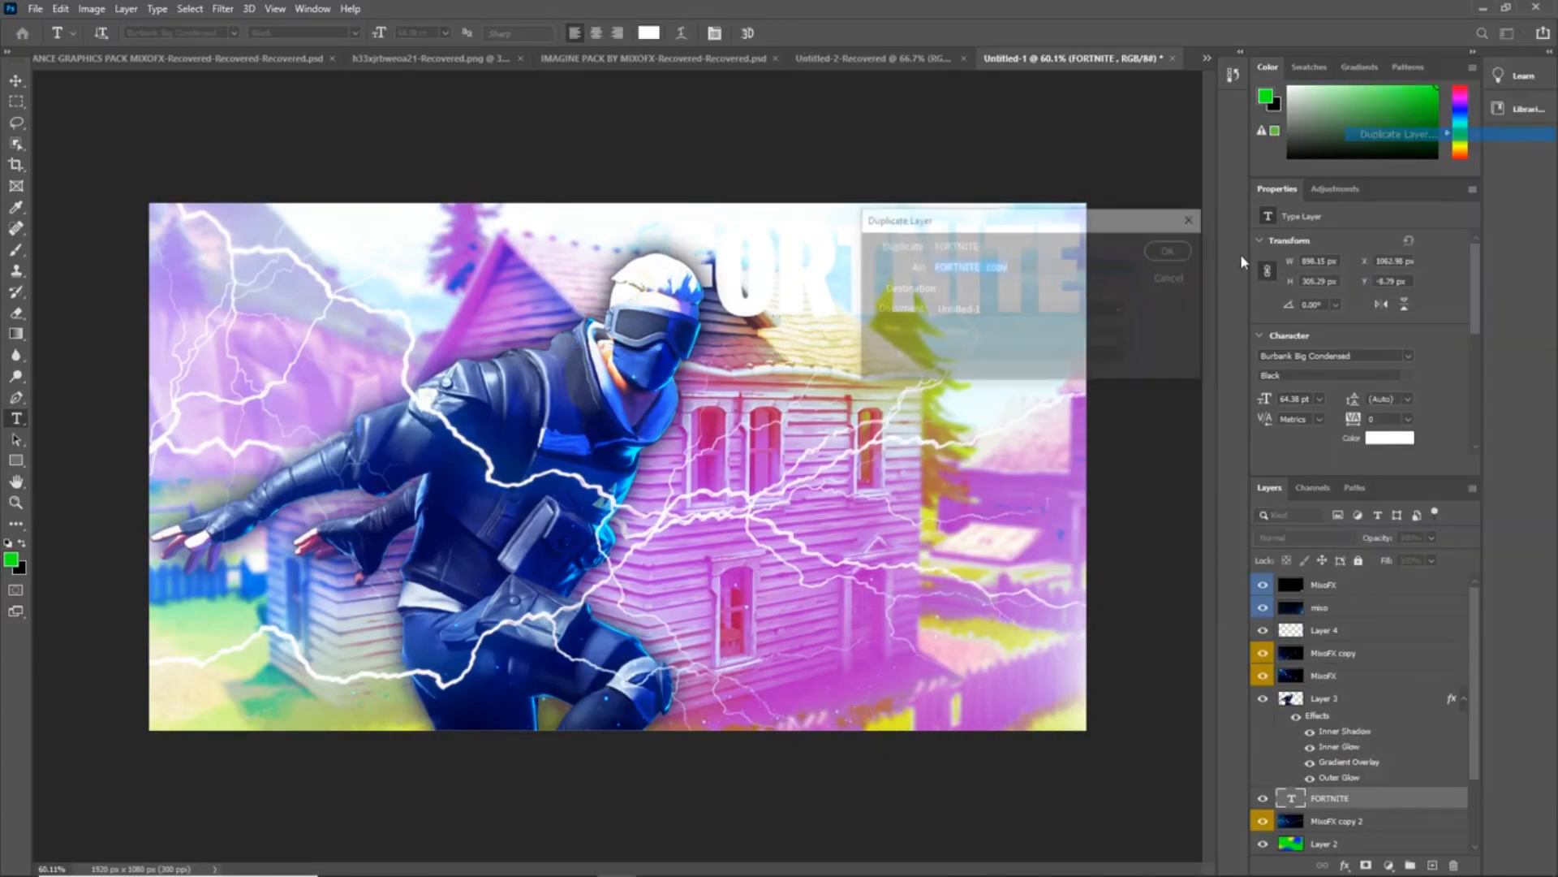
{"action": "left_click", "coordinate": [1167, 251]}
{"action": "key", "text": "ctrl+t"}
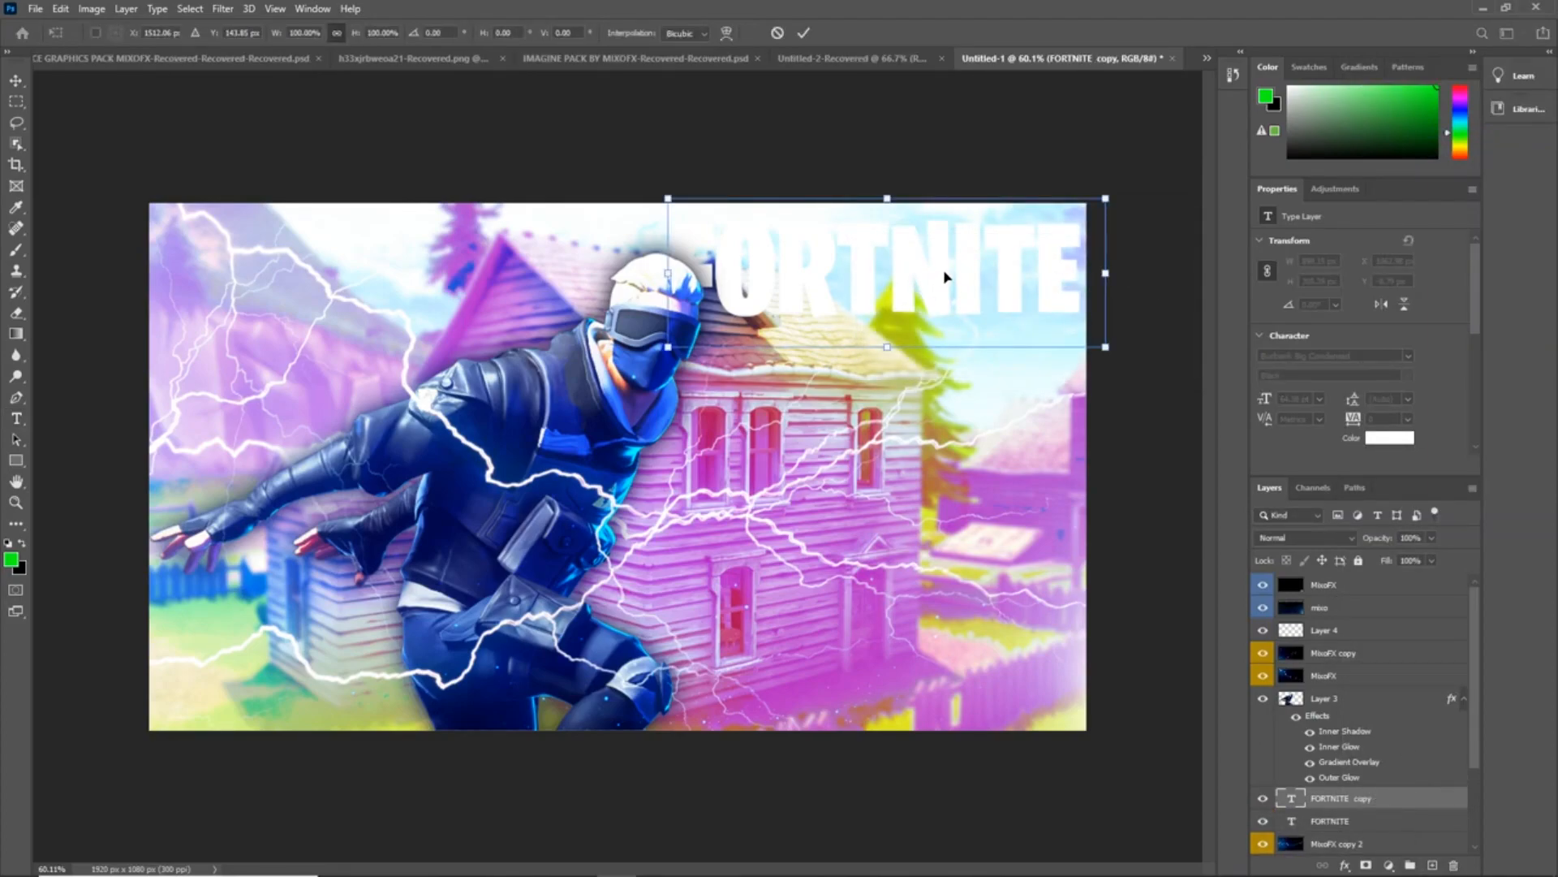
{"action": "left_click_drag", "start_coordinate": [936, 289], "coordinate": [935, 386]}
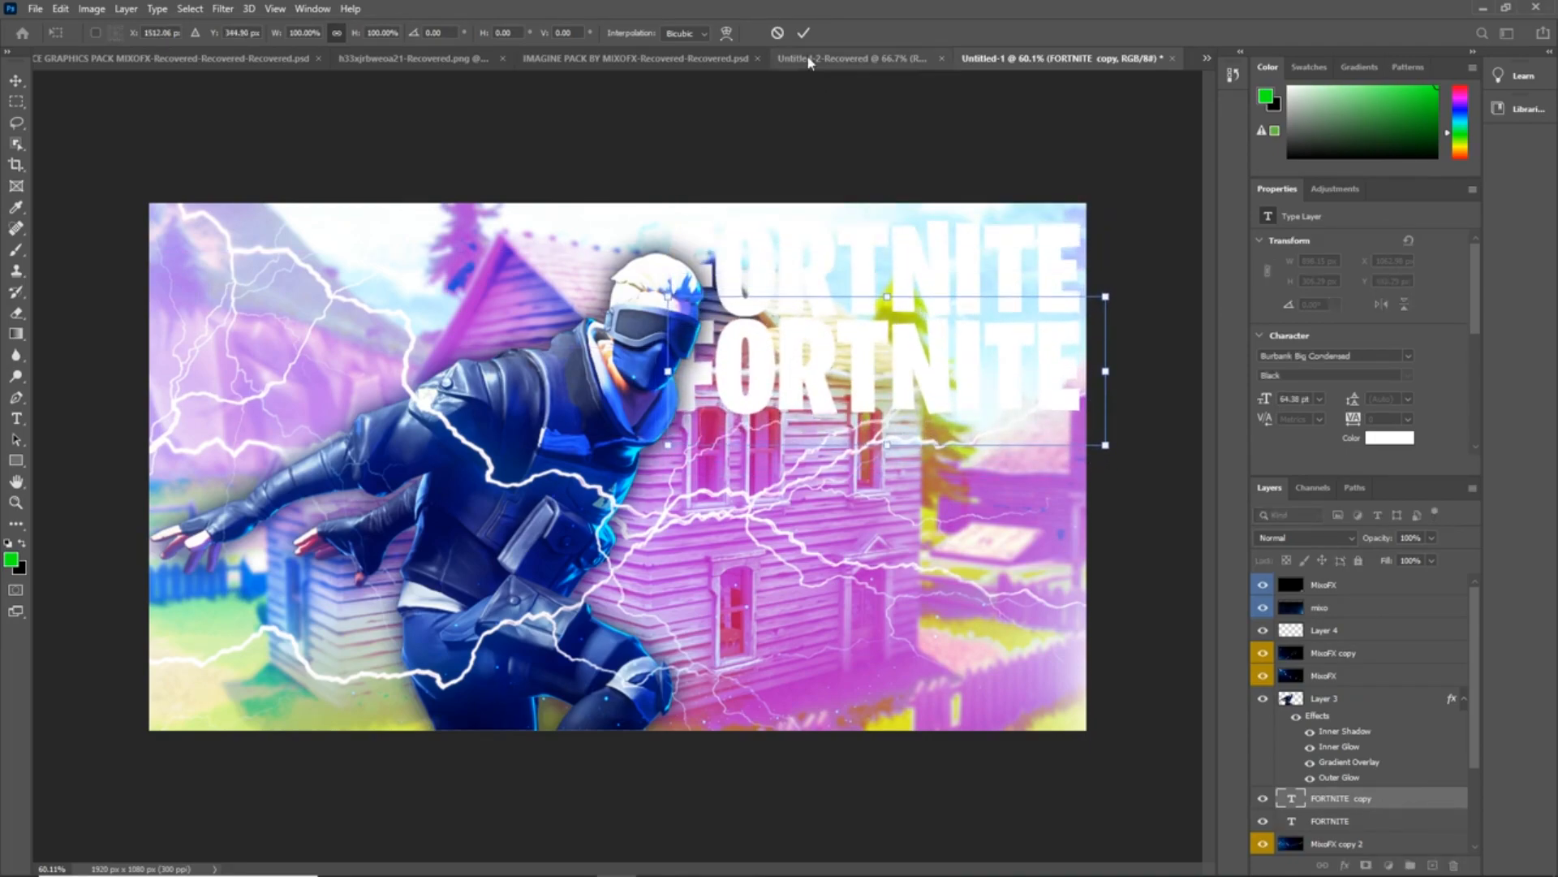
{"action": "left_click", "coordinate": [800, 34]}
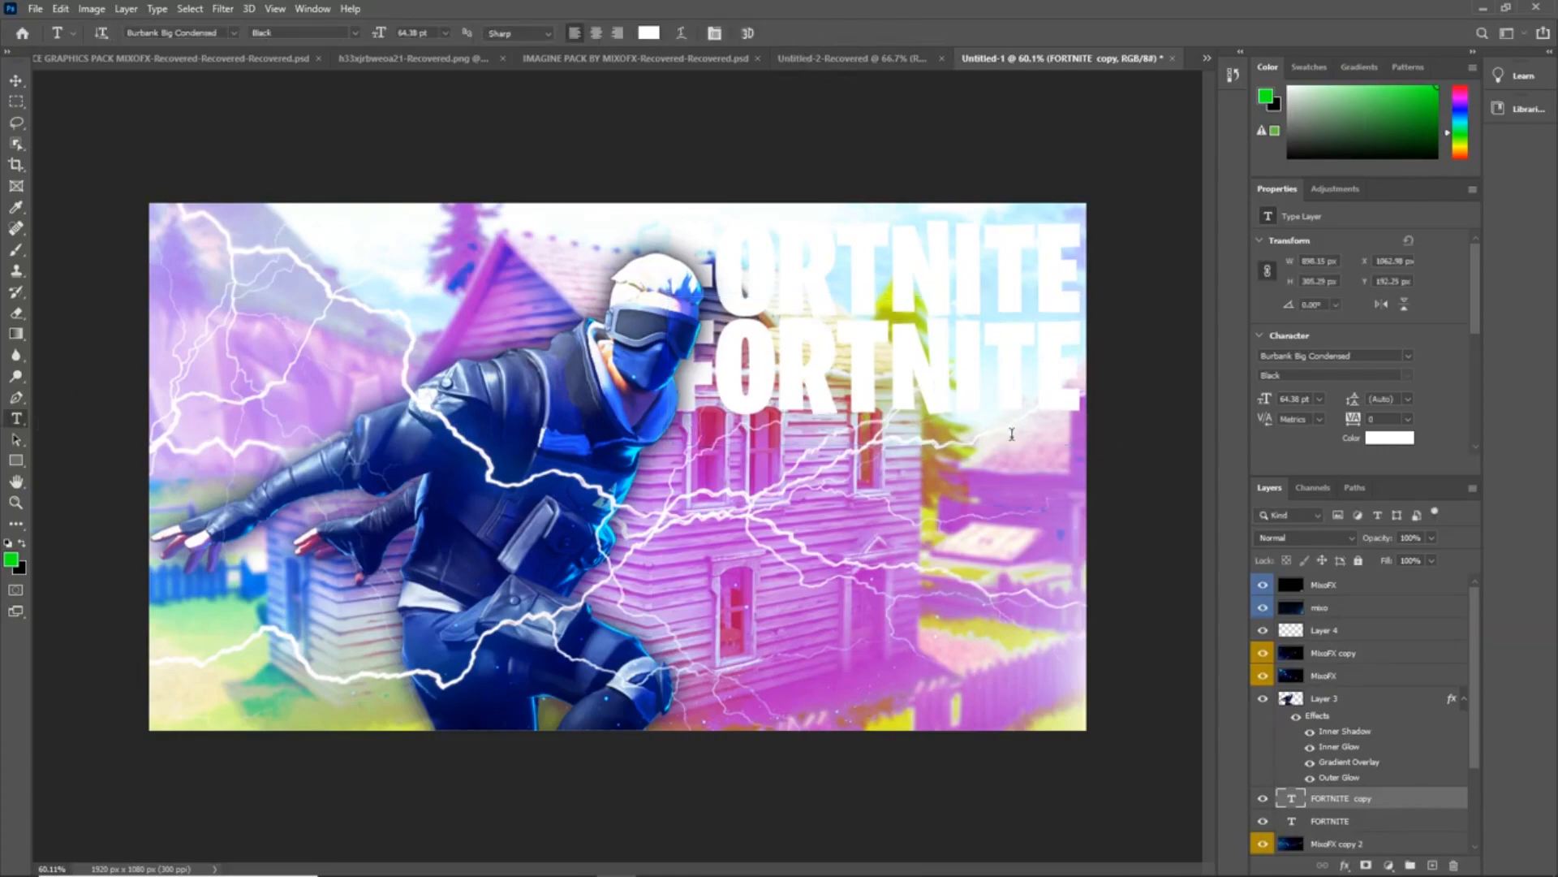
- Replace the wording of the duplicated FORTNITE text with THUMBNAIL
{"action": "left_click", "coordinate": [1082, 385]}
{"action": "key", "text": "BackSpace"}
{"action": "key", "text": "BackSpace"}
{"action": "key", "text": "BackSpace"}
{"action": "key", "text": "BackSpace"}
{"action": "key", "text": "BackSpace"}
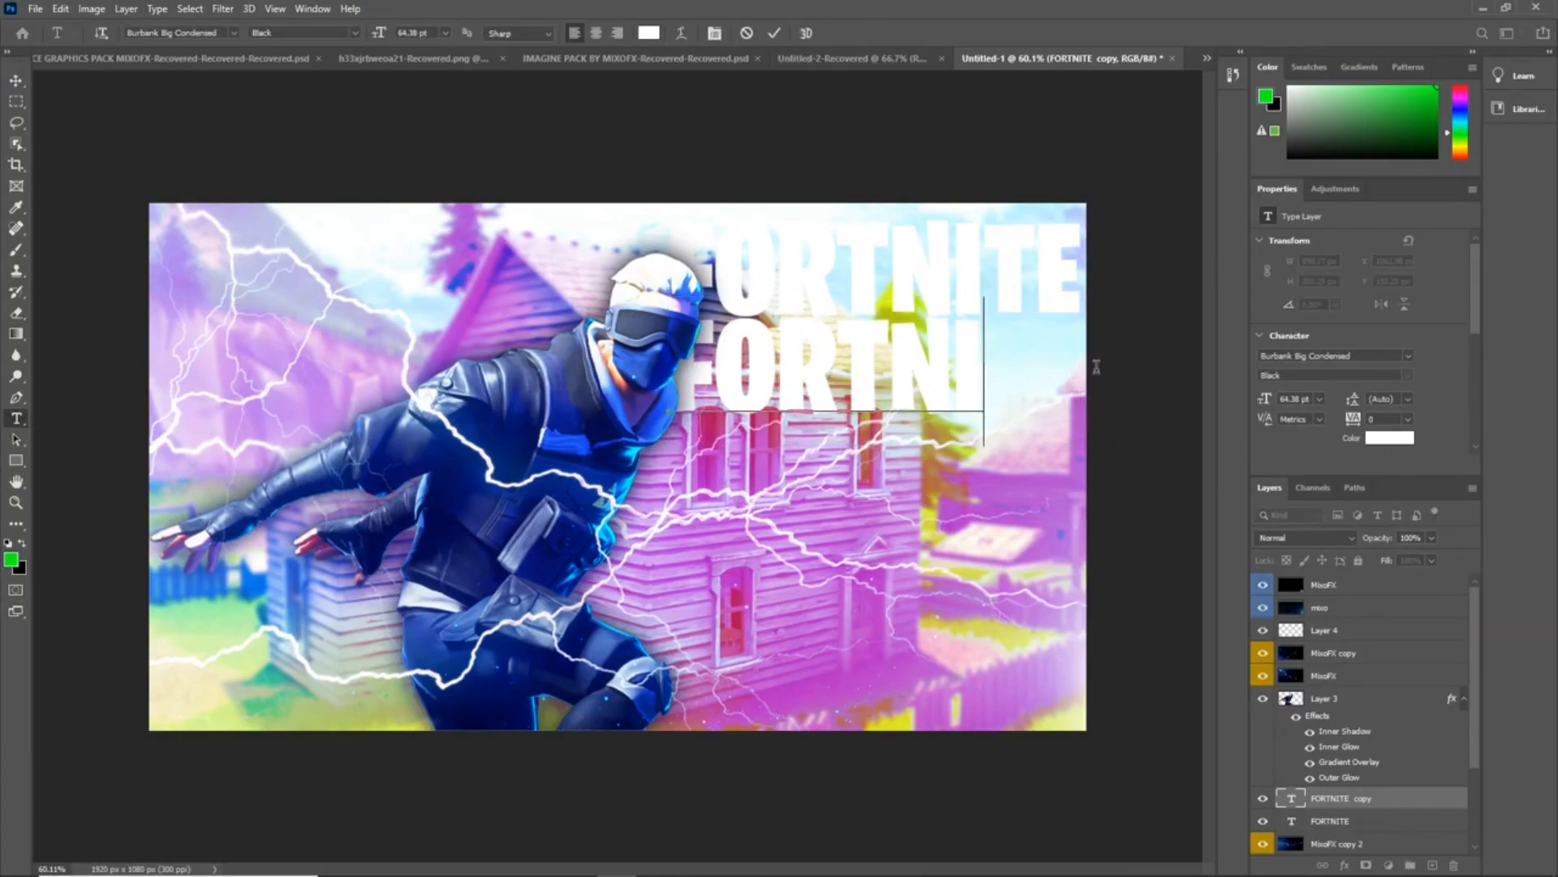
{"action": "key", "text": "BackSpace"}
{"action": "key", "text": "BackSpace"}
{"action": "key", "text": "BackSpace"}
{"action": "type", "text": "T"}
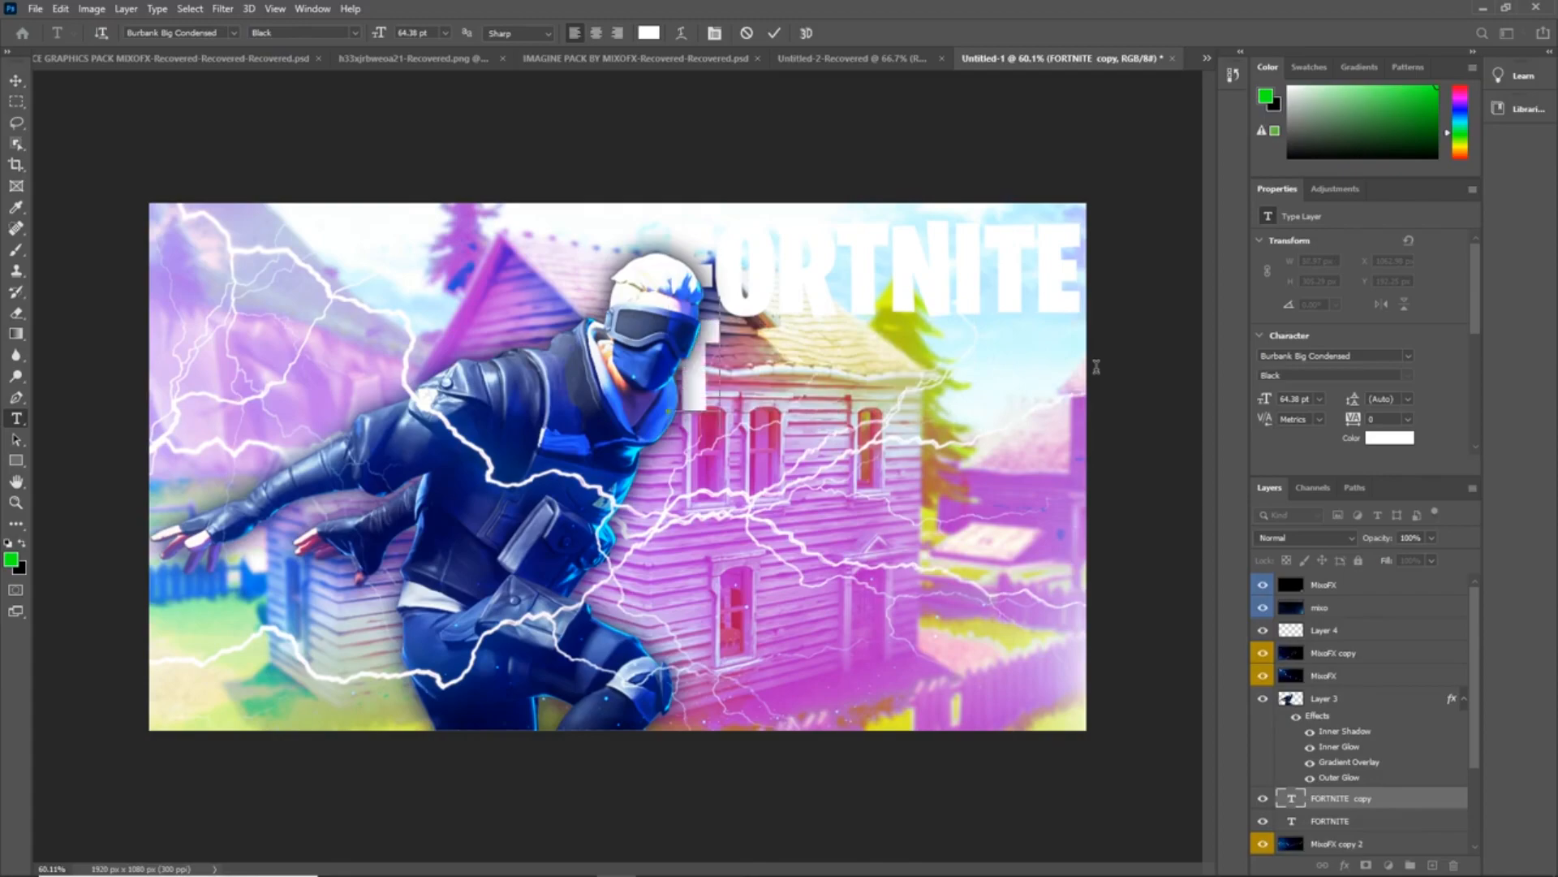
{"action": "type", "text": "HUMBNA"}
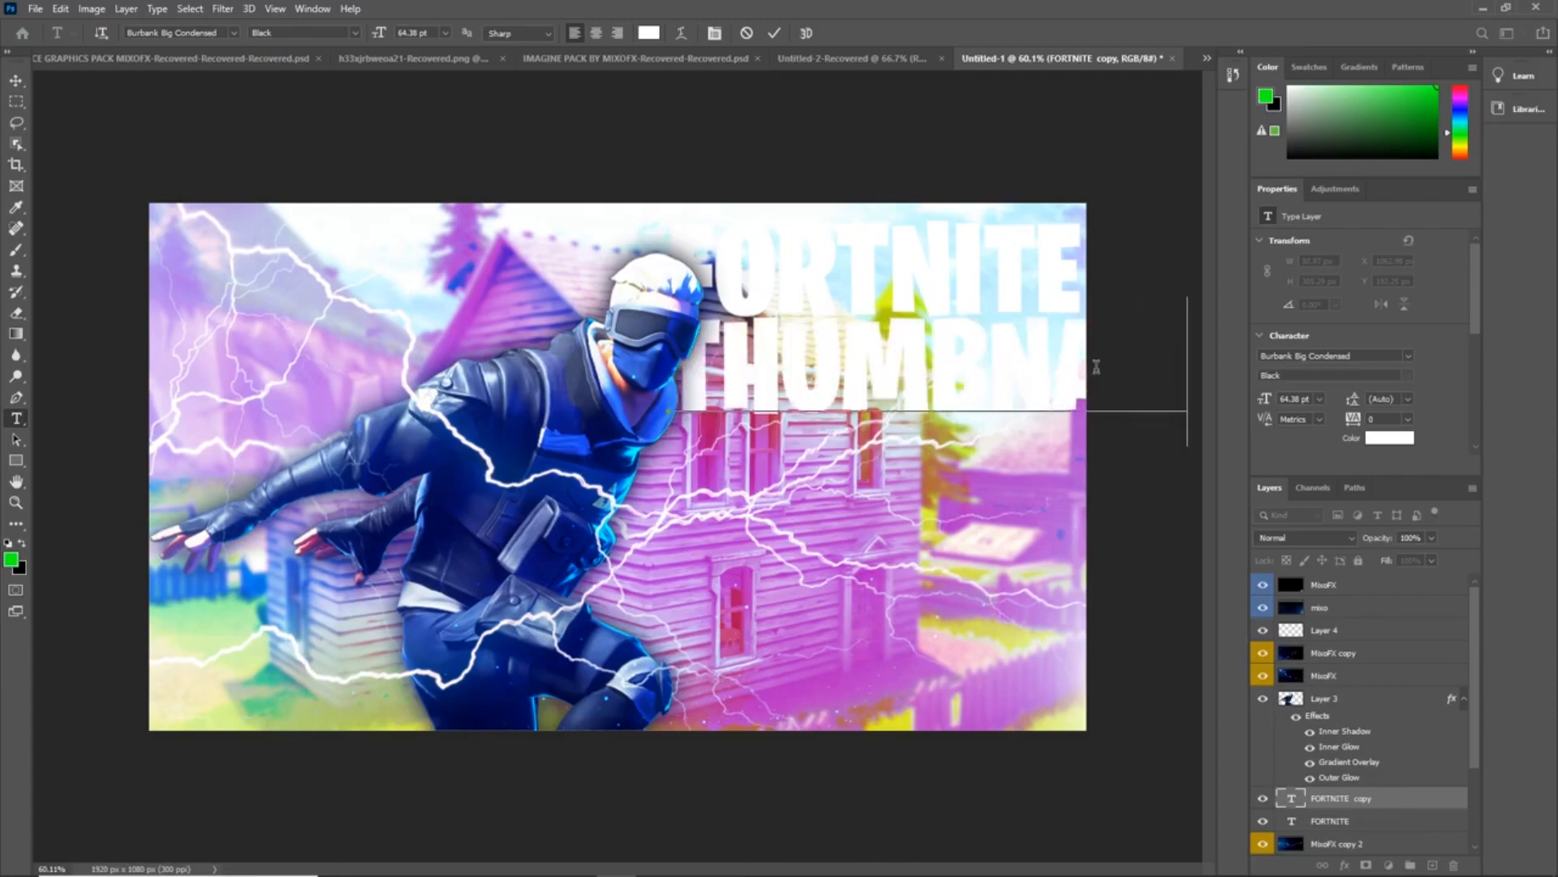
{"action": "left_click", "coordinate": [773, 34]}
- Scale the THUMBNAIL text to about 80% and fit it closely beneath FORTNITE
{"action": "key", "text": "ctrl+t"}
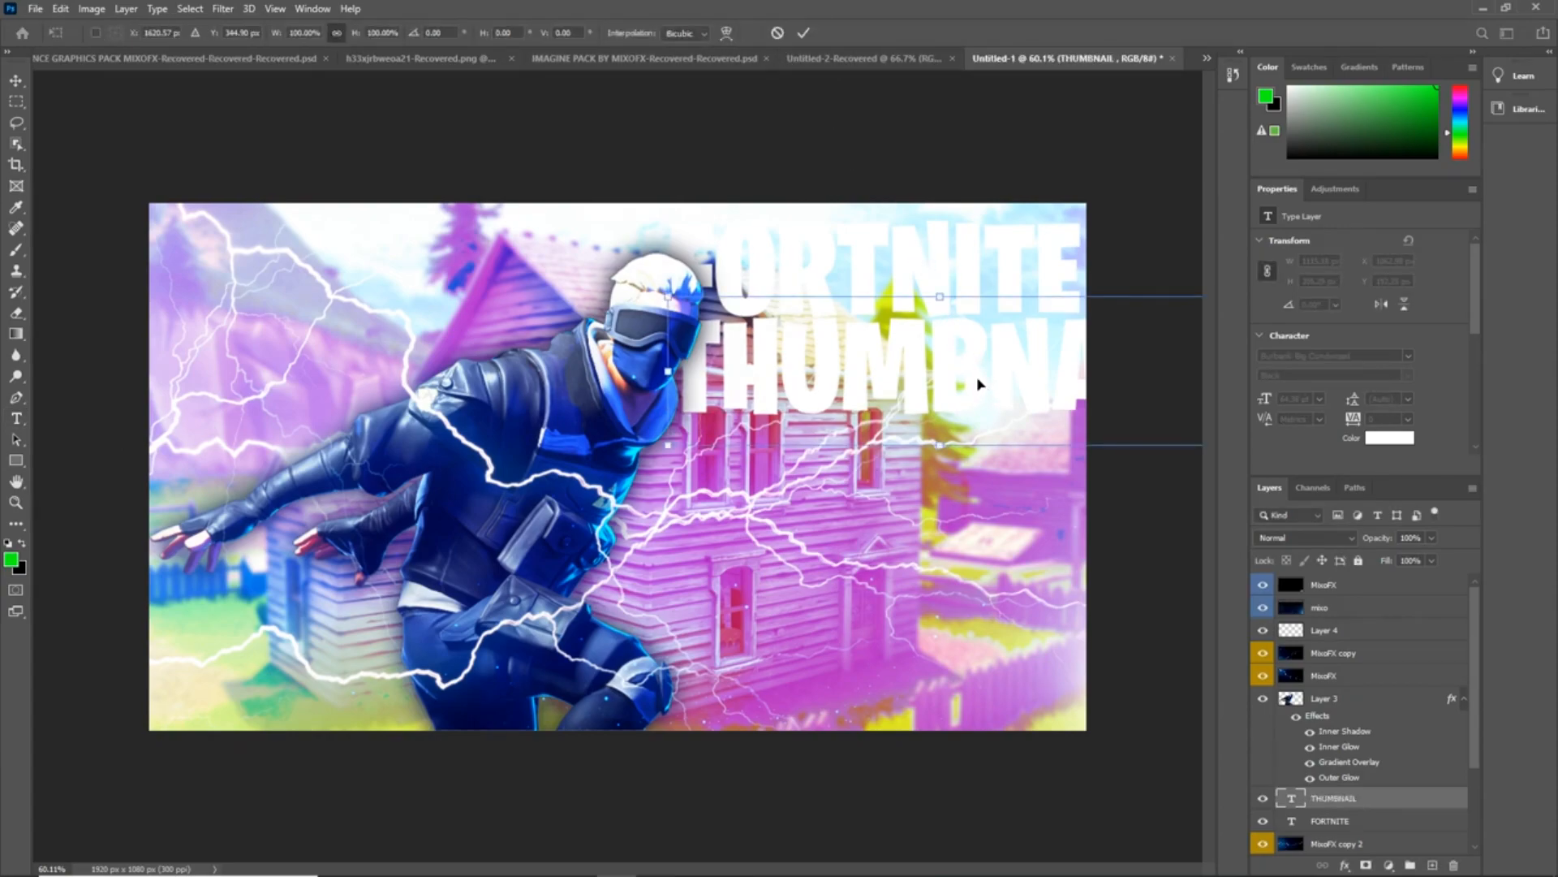
{"action": "left_click_drag", "start_coordinate": [1039, 403], "coordinate": [972, 406]}
{"action": "left_click_drag", "start_coordinate": [1149, 449], "coordinate": [1084, 423]}
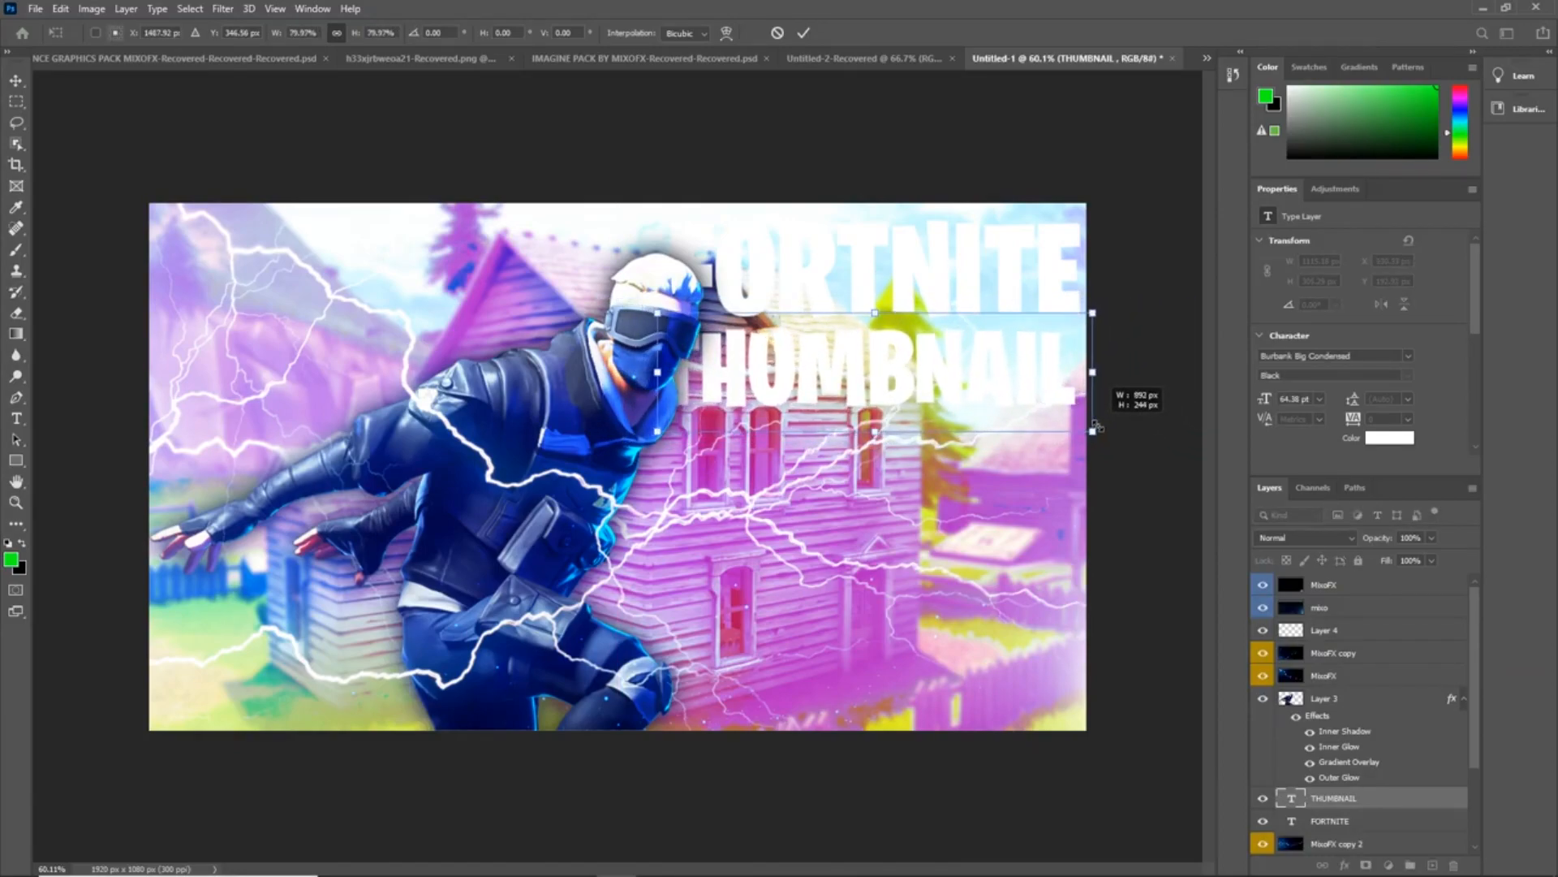
{"action": "left_click_drag", "start_coordinate": [955, 392], "coordinate": [973, 380]}
{"action": "left_click", "coordinate": [804, 33]}
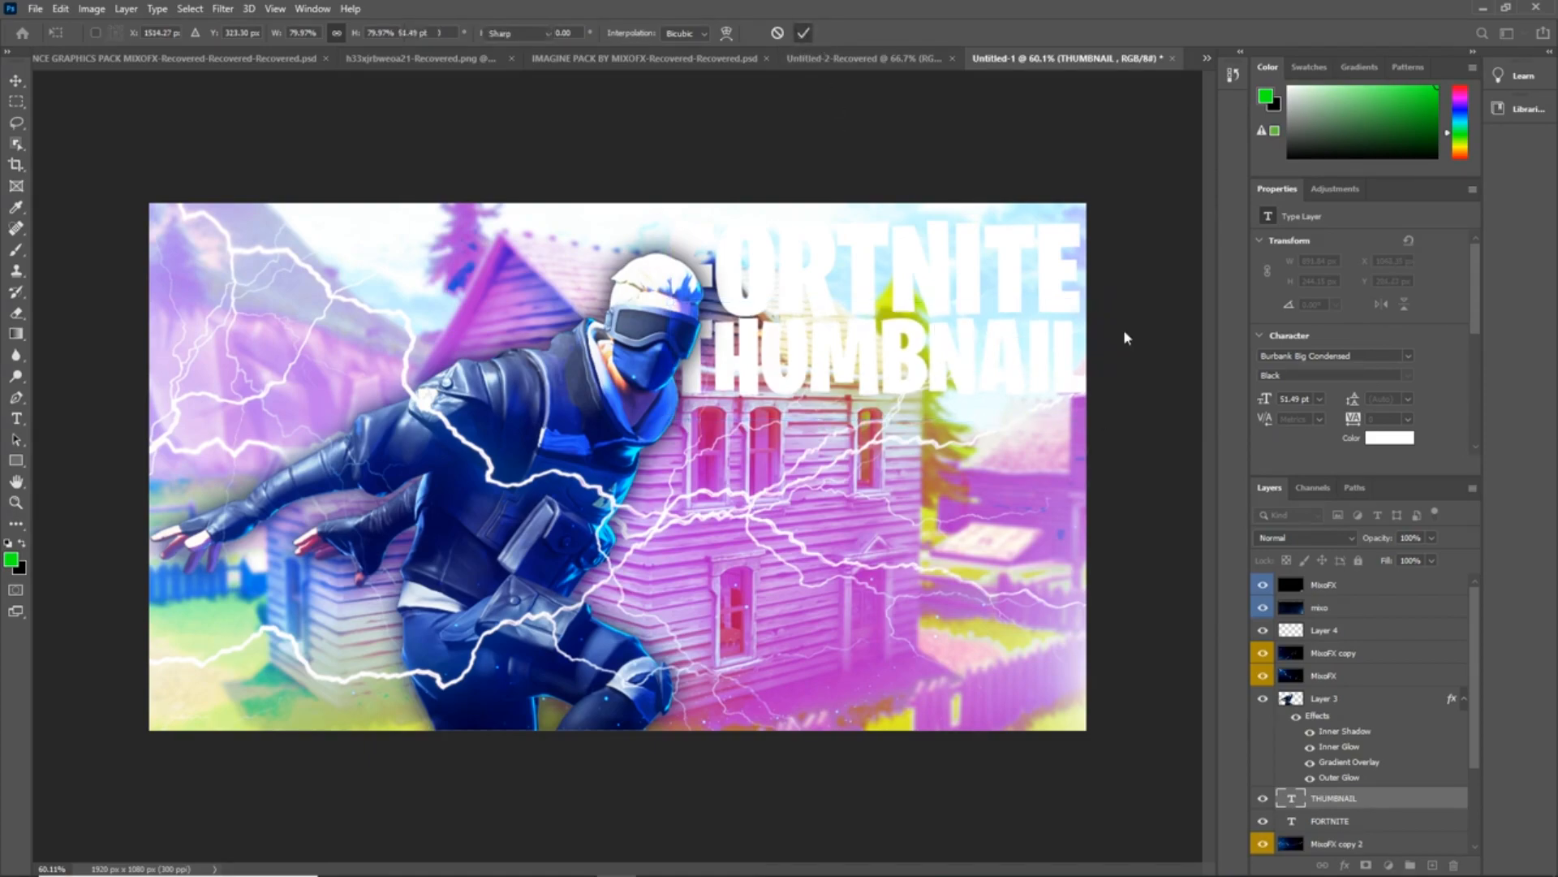
- Duplicate the THUMBNAIL text layer and place the copy as a third line below it
{"action": "scroll", "coordinate": [1103, 390], "scroll_direction": "up", "scroll_amount": 2}
{"action": "scroll", "coordinate": [1167, 382], "scroll_direction": "up", "scroll_amount": 1}
{"action": "scroll", "coordinate": [1144, 390], "scroll_direction": "down", "scroll_amount": 3}
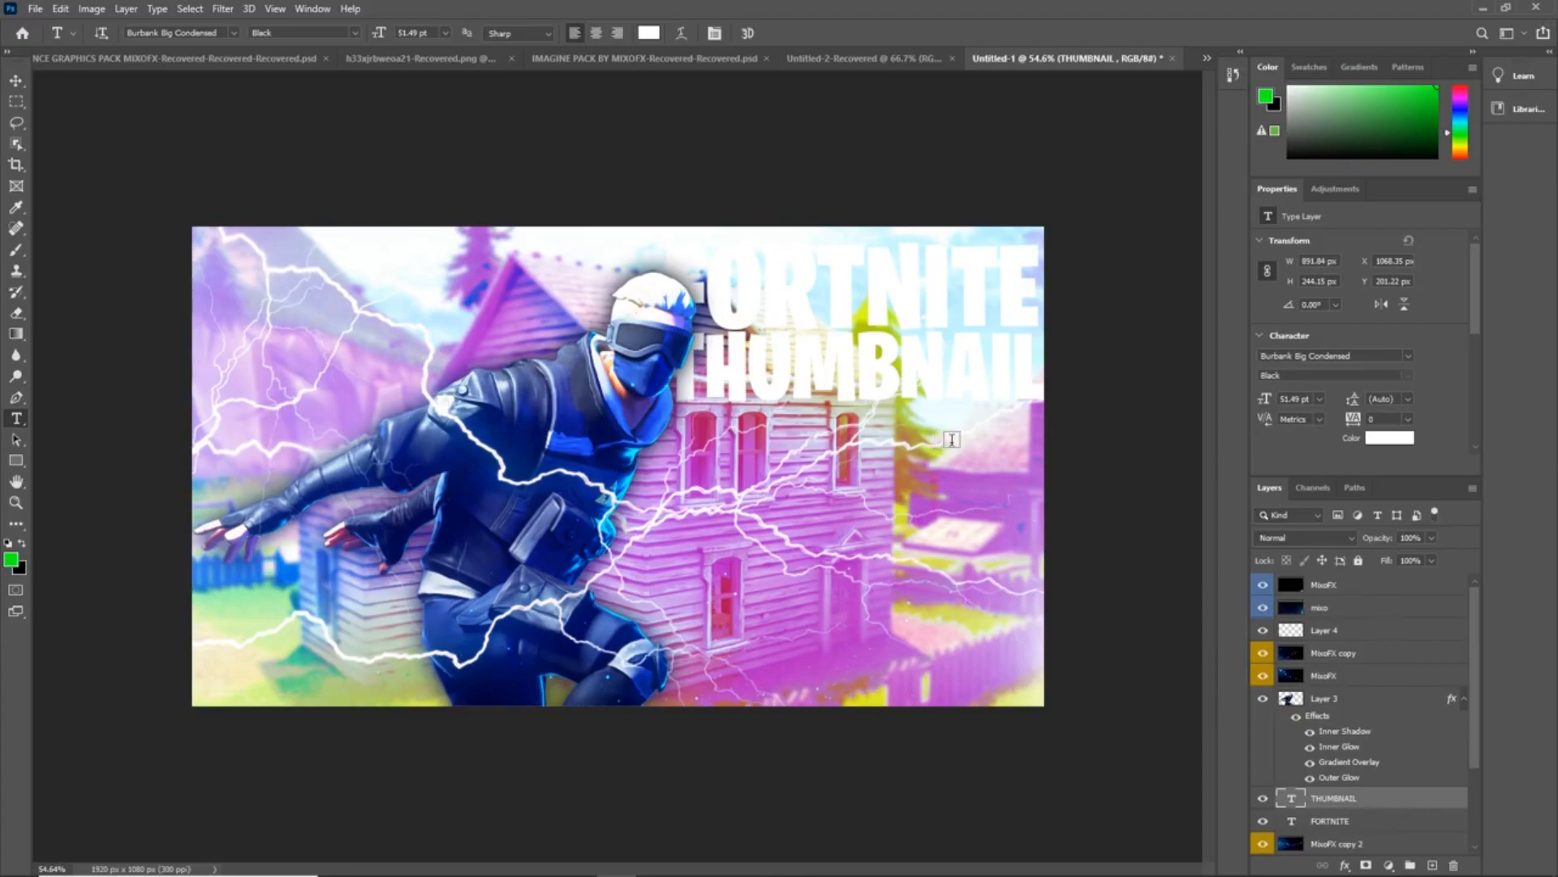
{"action": "right_click", "coordinate": [1380, 800]}
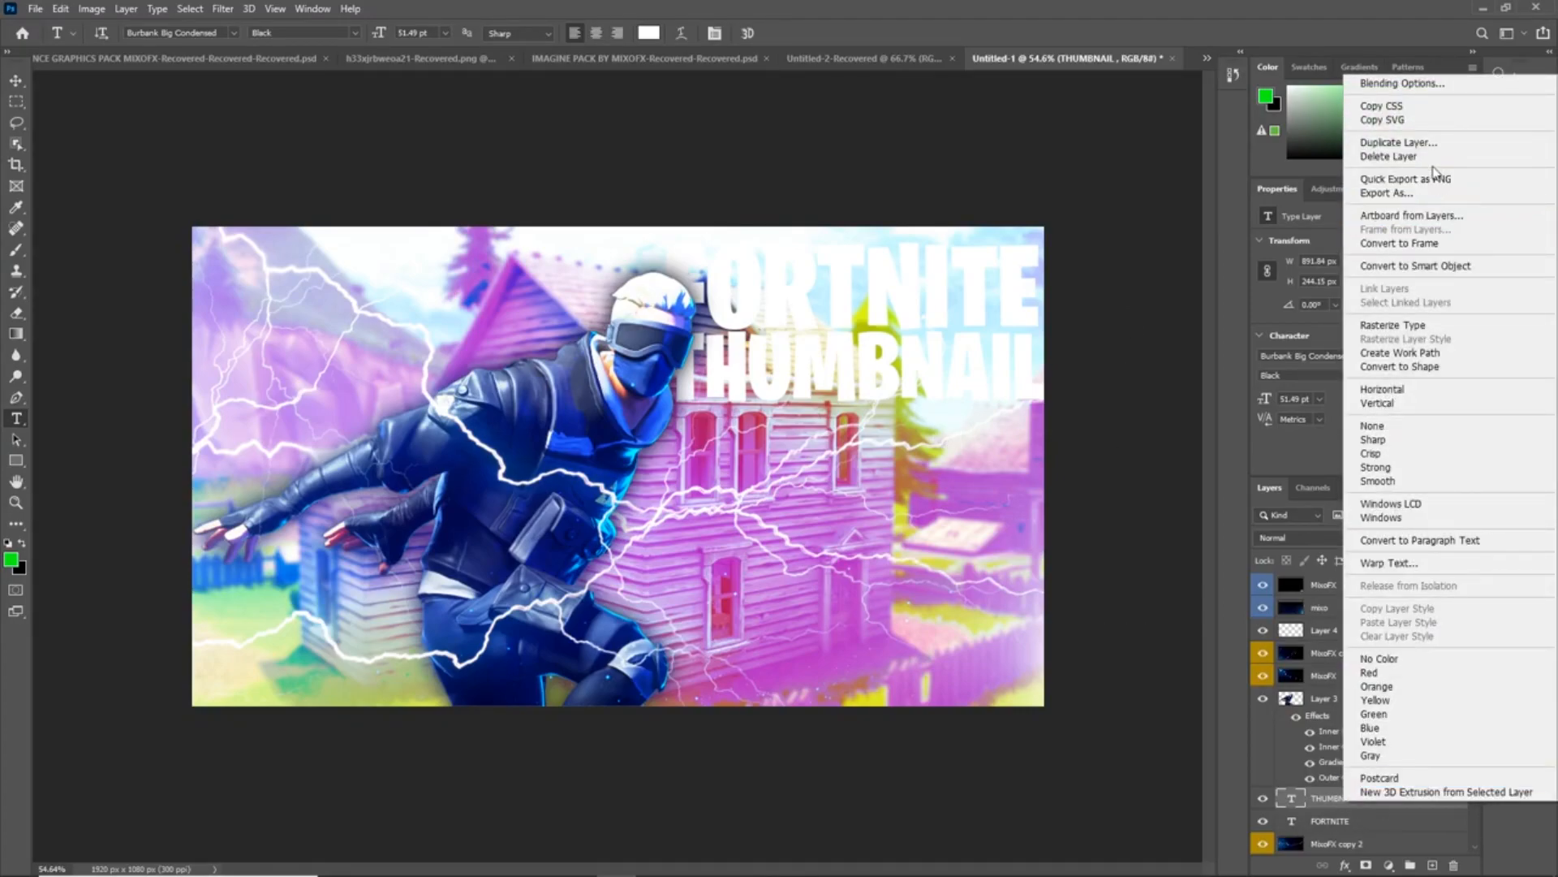
{"action": "left_click", "coordinate": [1393, 144]}
{"action": "left_click", "coordinate": [1161, 251]}
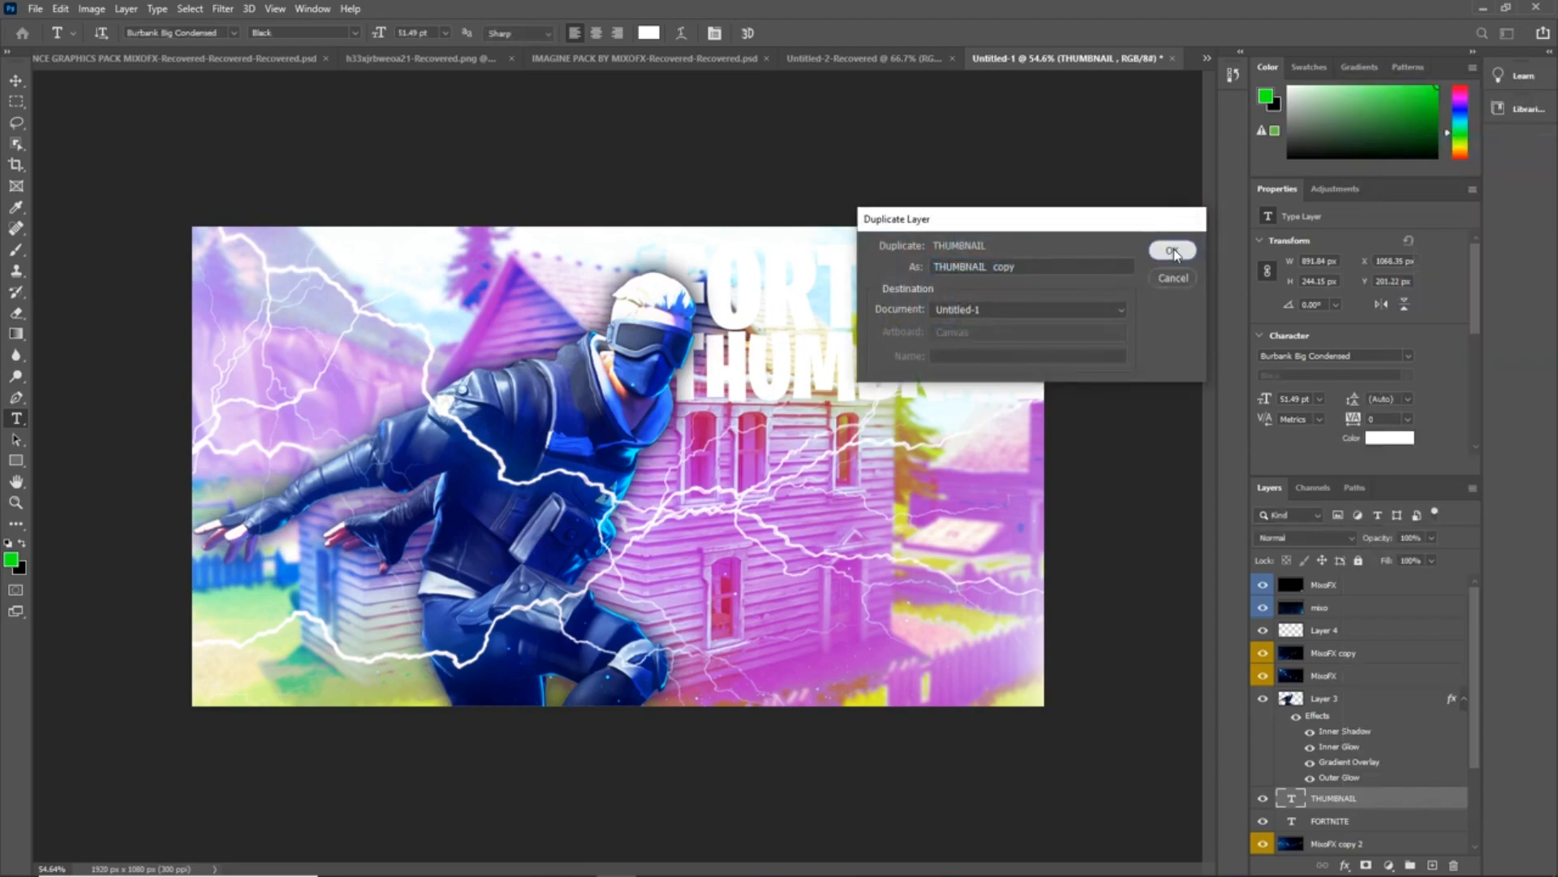
{"action": "key", "text": "ctrl+t"}
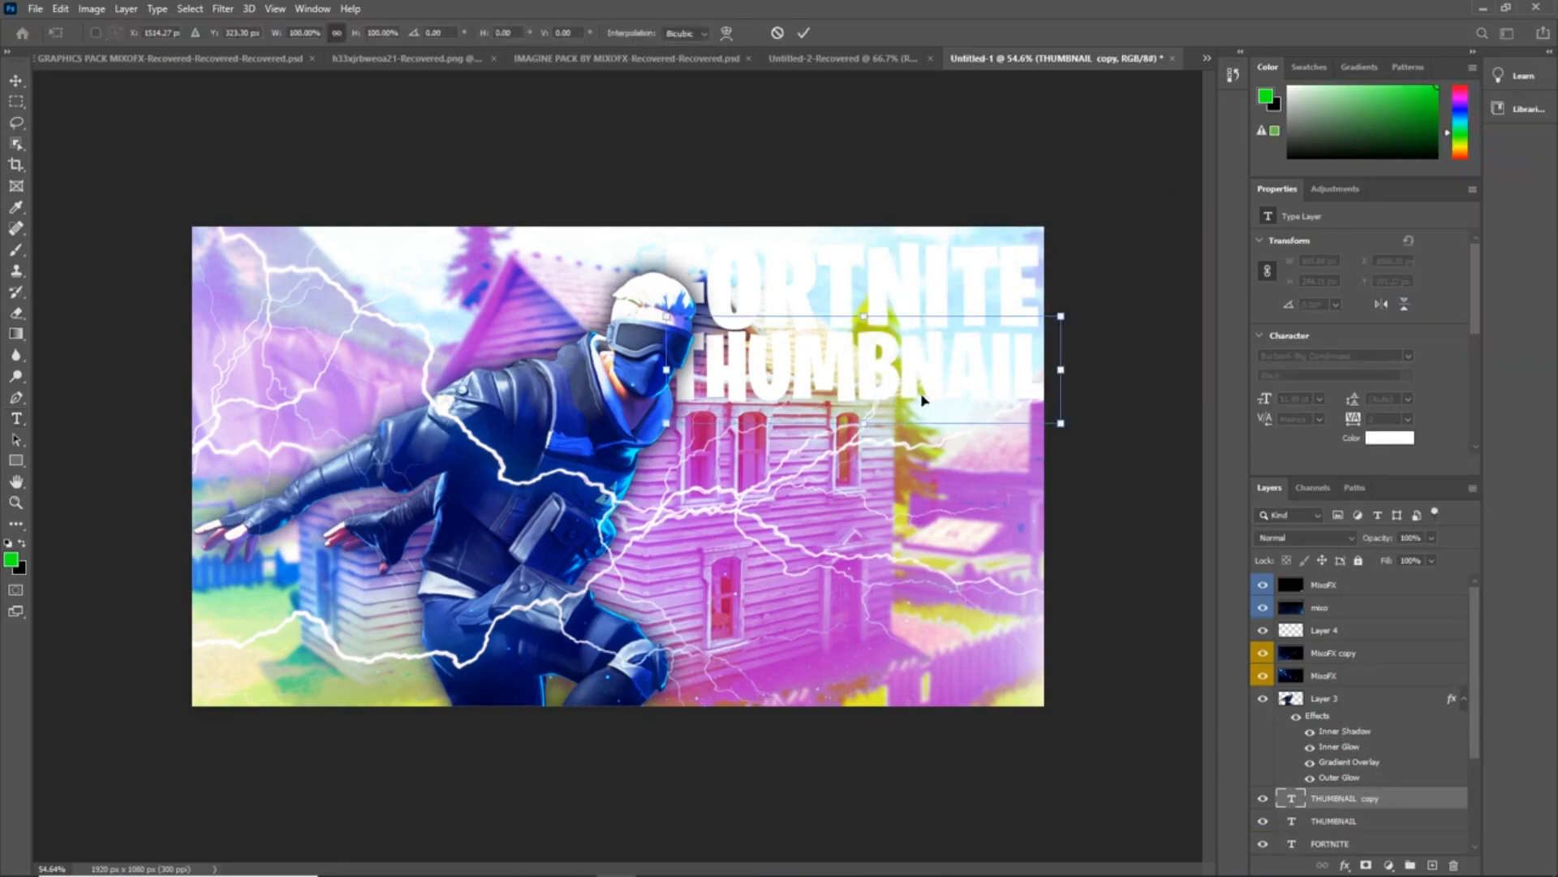
{"action": "left_click_drag", "start_coordinate": [934, 388], "coordinate": [940, 462]}
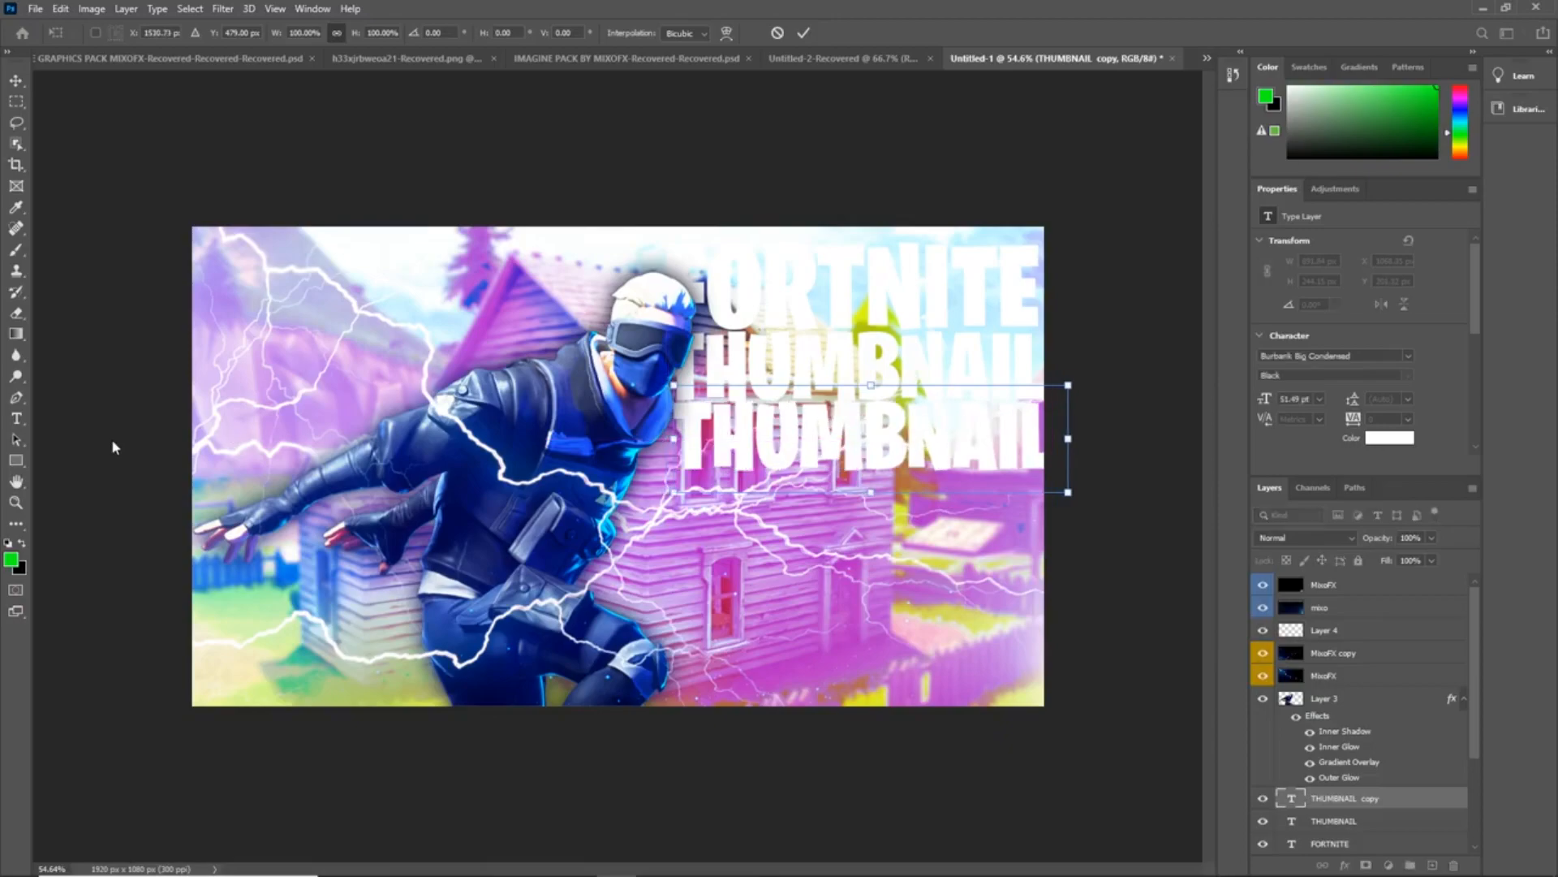
- Replace the wording of the duplicated THUMBNAIL text with TUTORIAL
{"action": "left_click", "coordinate": [18, 418]}
{"action": "key", "text": "BackSpace"}
{"action": "key", "text": "BackSpace"}
{"action": "key", "text": "BackSpace"}
{"action": "key", "text": "BackSpace"}
{"action": "key", "text": "BackSpace"}
{"action": "key", "text": "BackSpace"}
{"action": "key", "text": "BackSpace"}
{"action": "key", "text": "BackSpace"}
{"action": "key", "text": "BackSpace"}
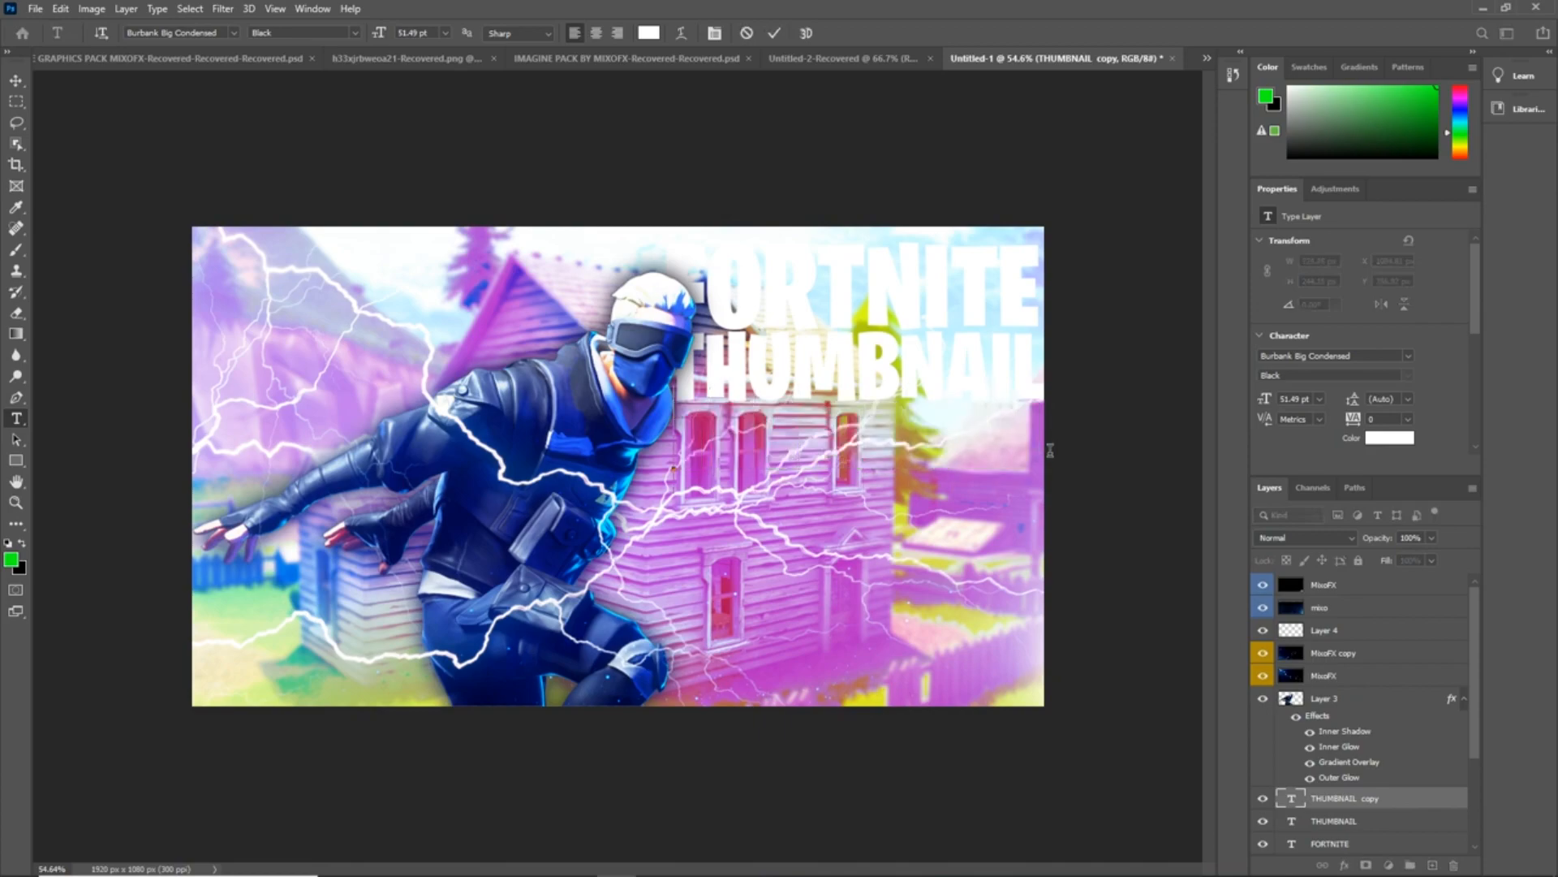
{"action": "type", "text": "TUT"}
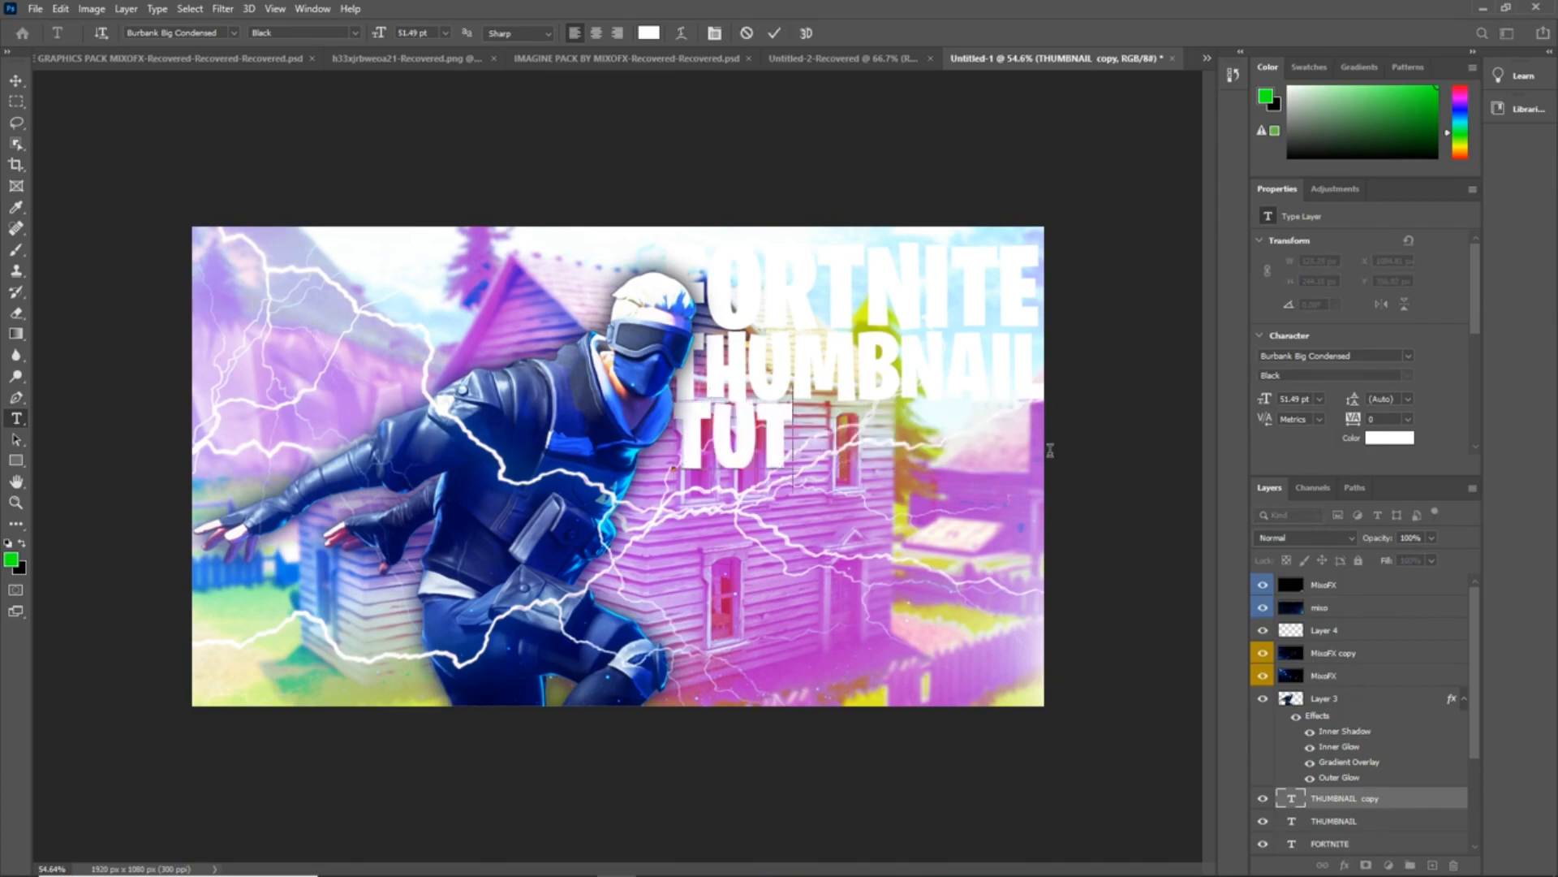
{"action": "type", "text": "ORIAL"}
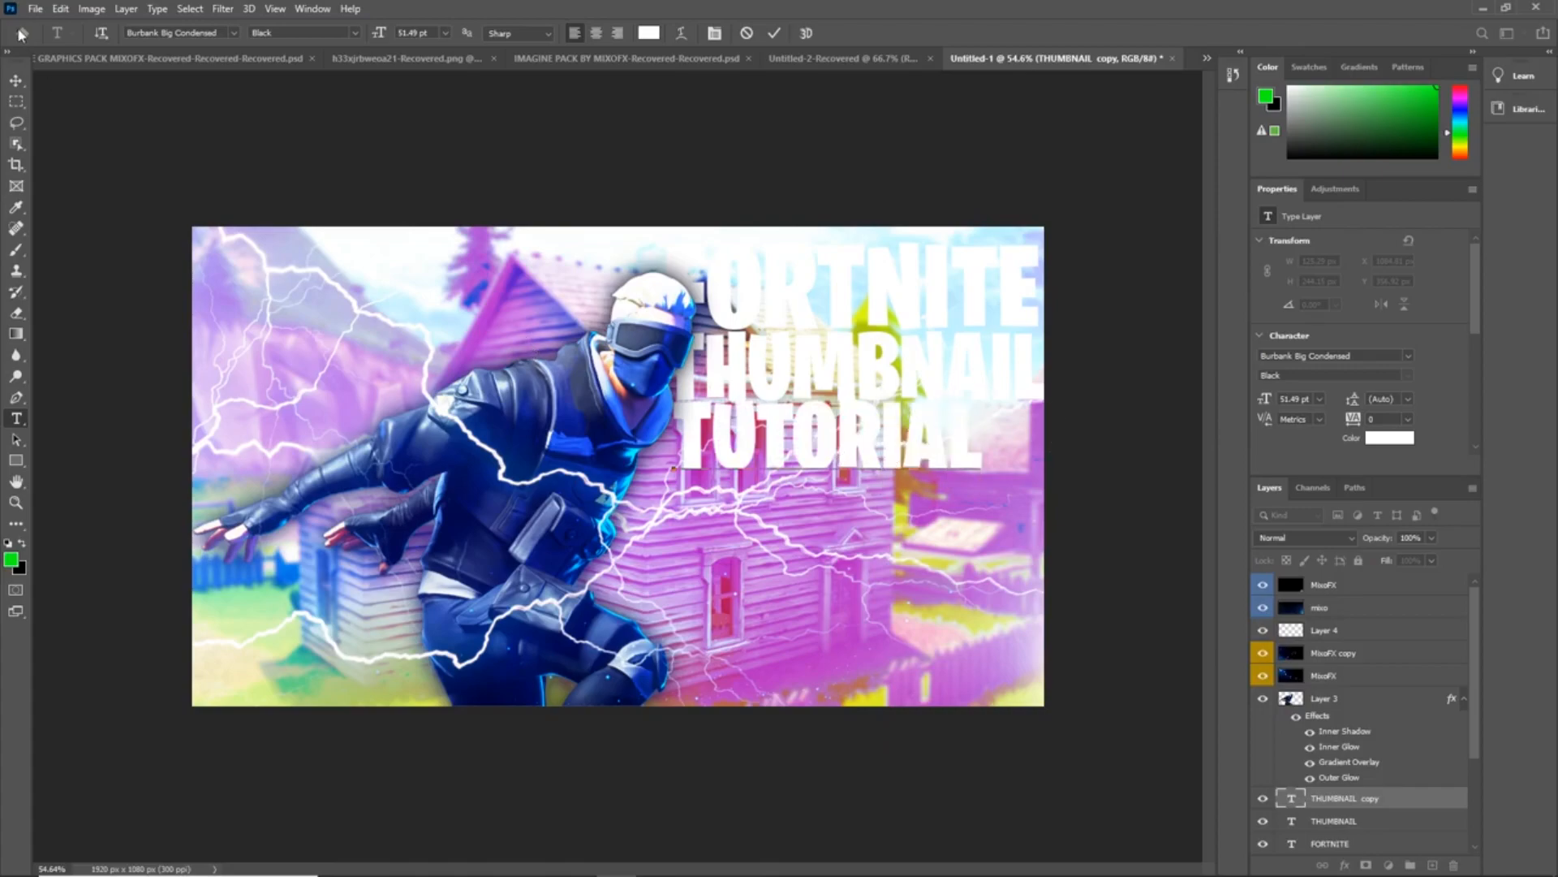
{"action": "left_click", "coordinate": [15, 80]}
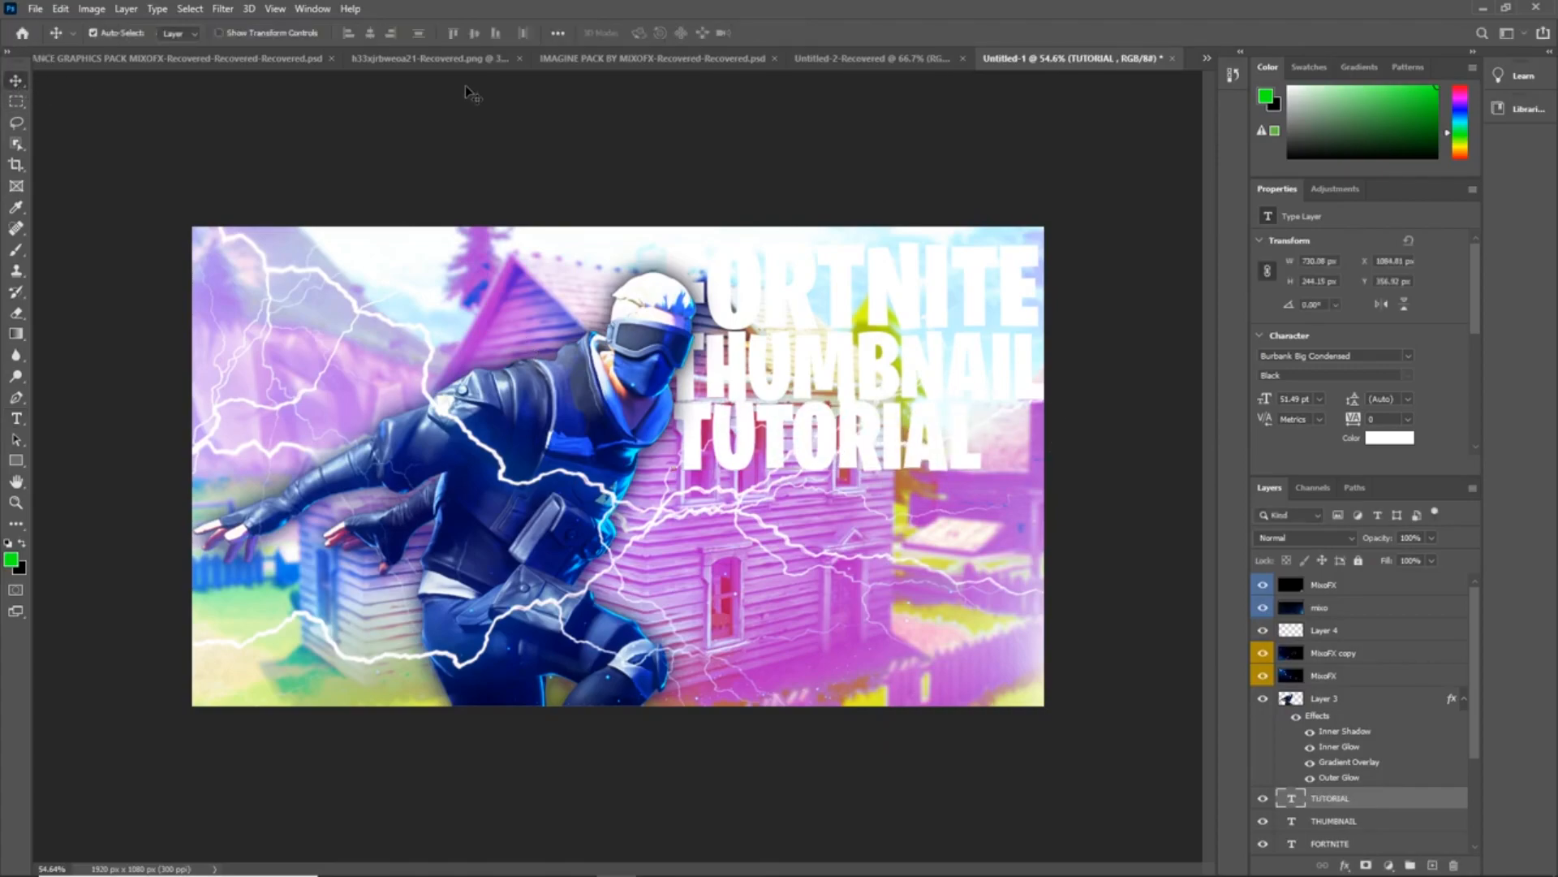
- Compare with the Untitled-2-Recovered reference, and scale the TUTORIAL text to about 123%, placing it beneath THUMBNAIL
{"action": "left_click", "coordinate": [848, 58]}
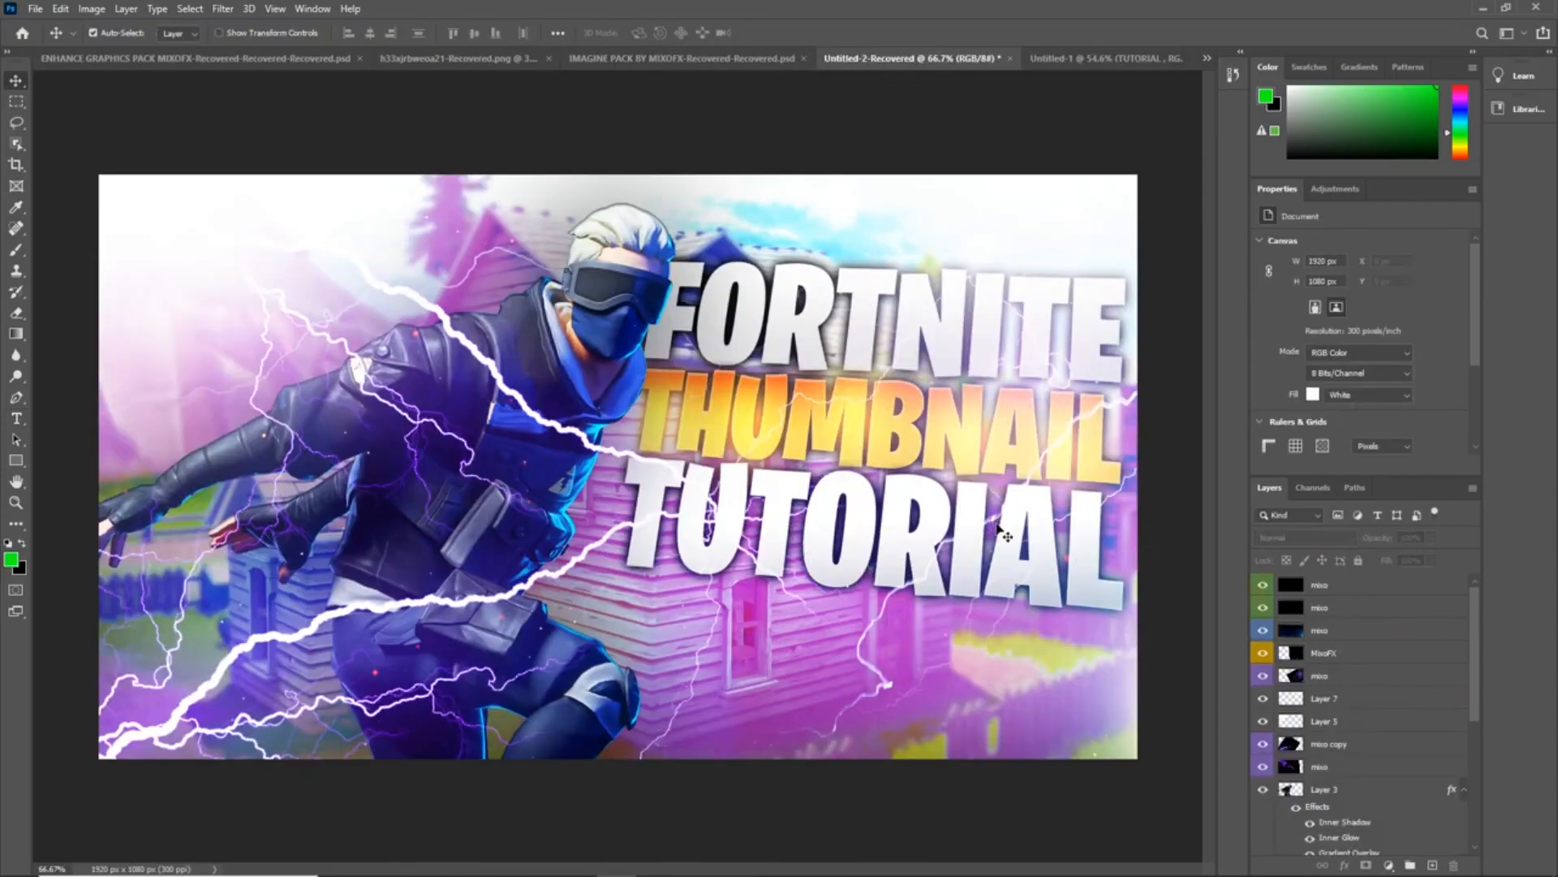
{"action": "left_click", "coordinate": [1108, 59]}
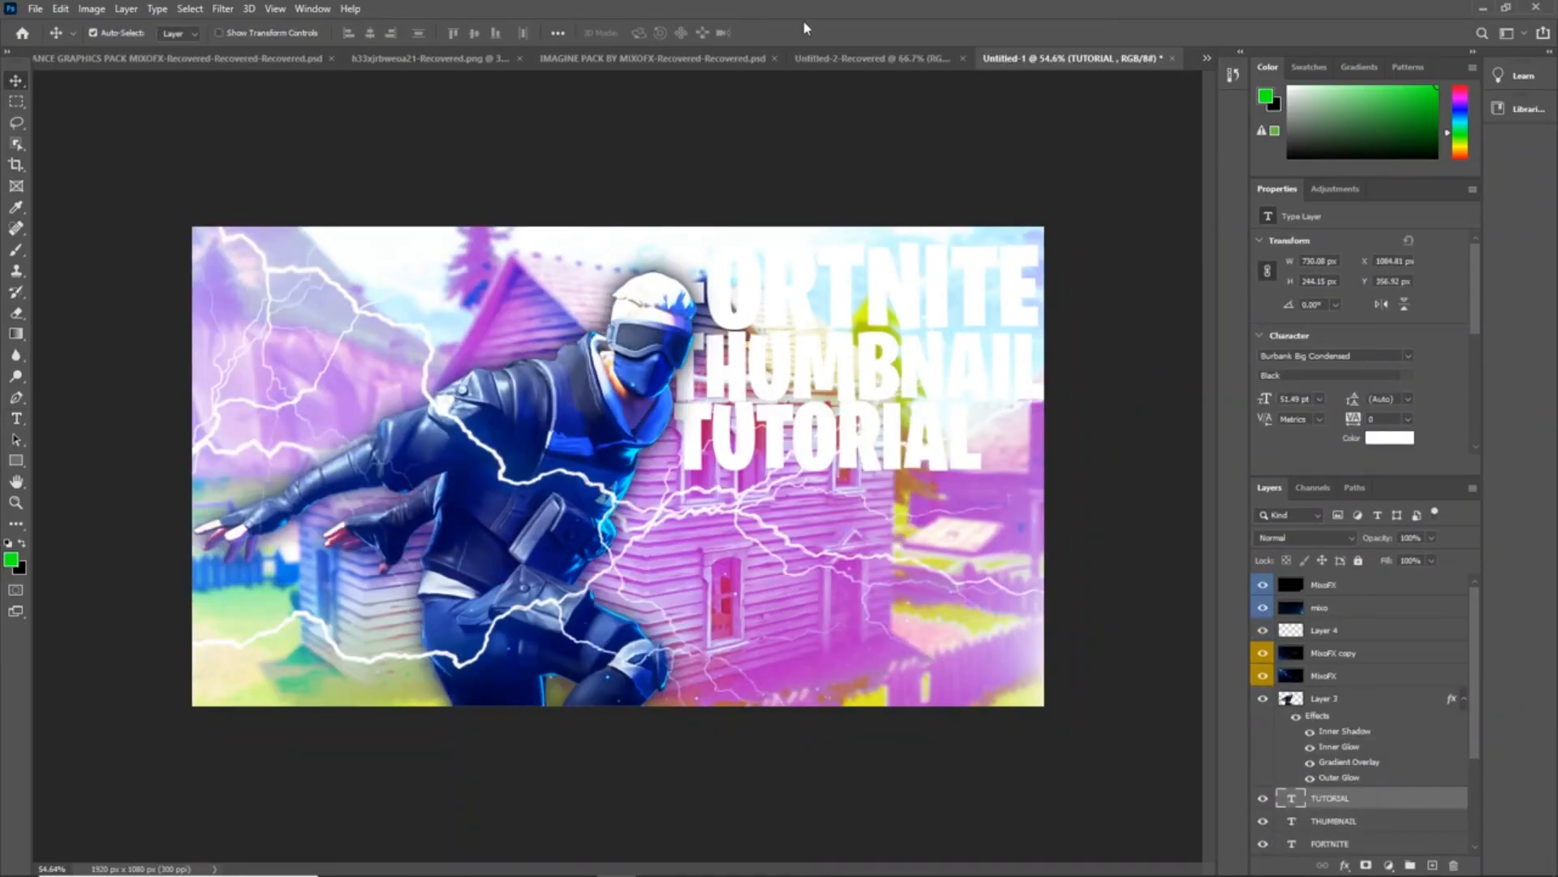
{"action": "left_click", "coordinate": [873, 58]}
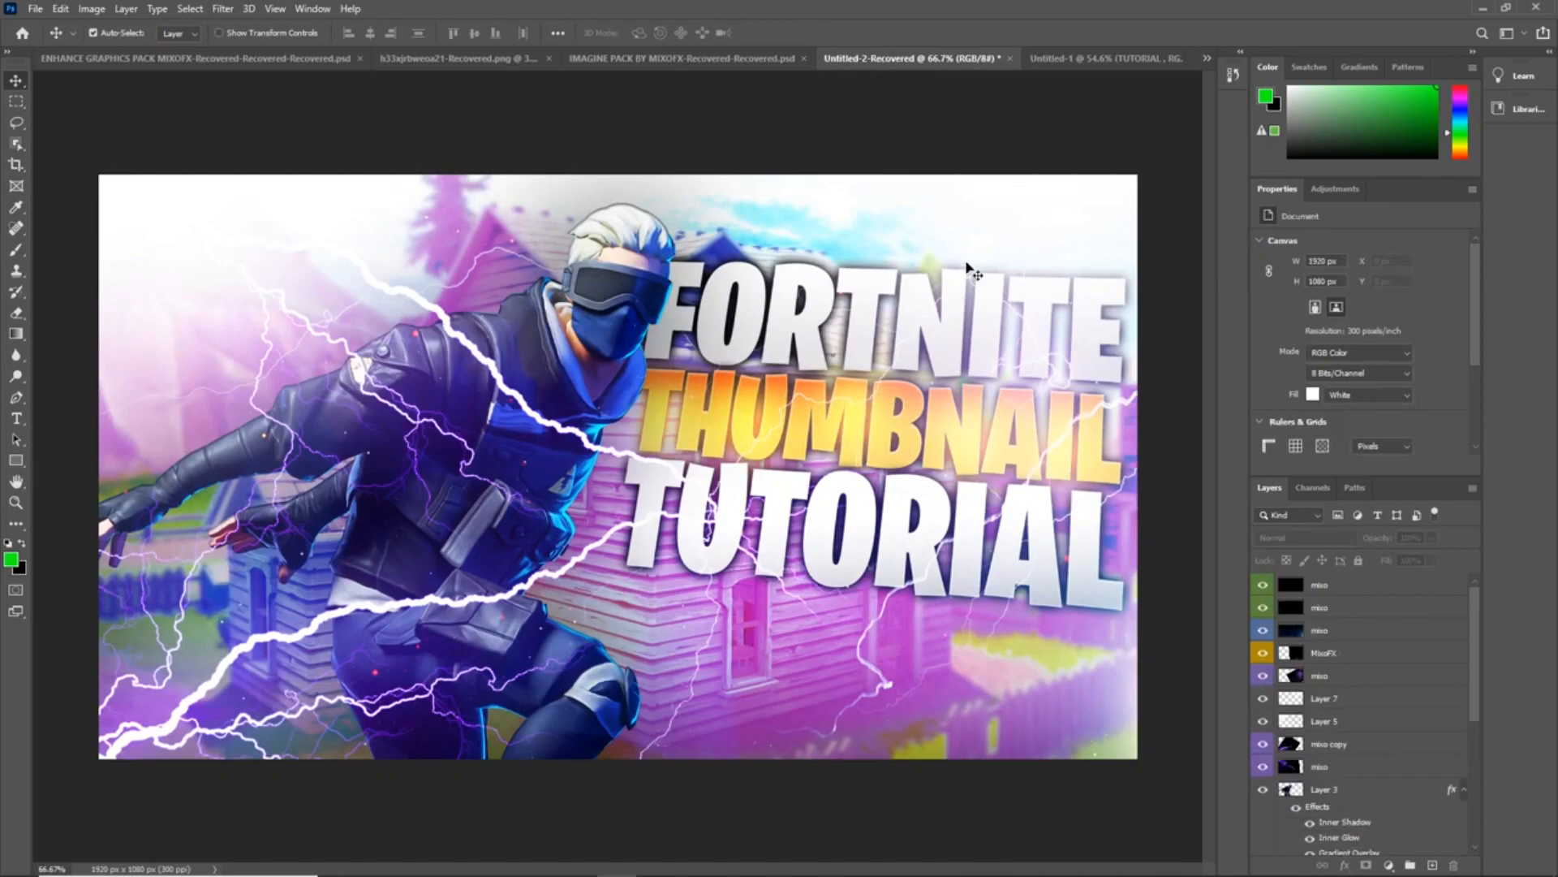
{"action": "left_click", "coordinate": [1107, 58]}
{"action": "key", "text": "ctrl+t"}
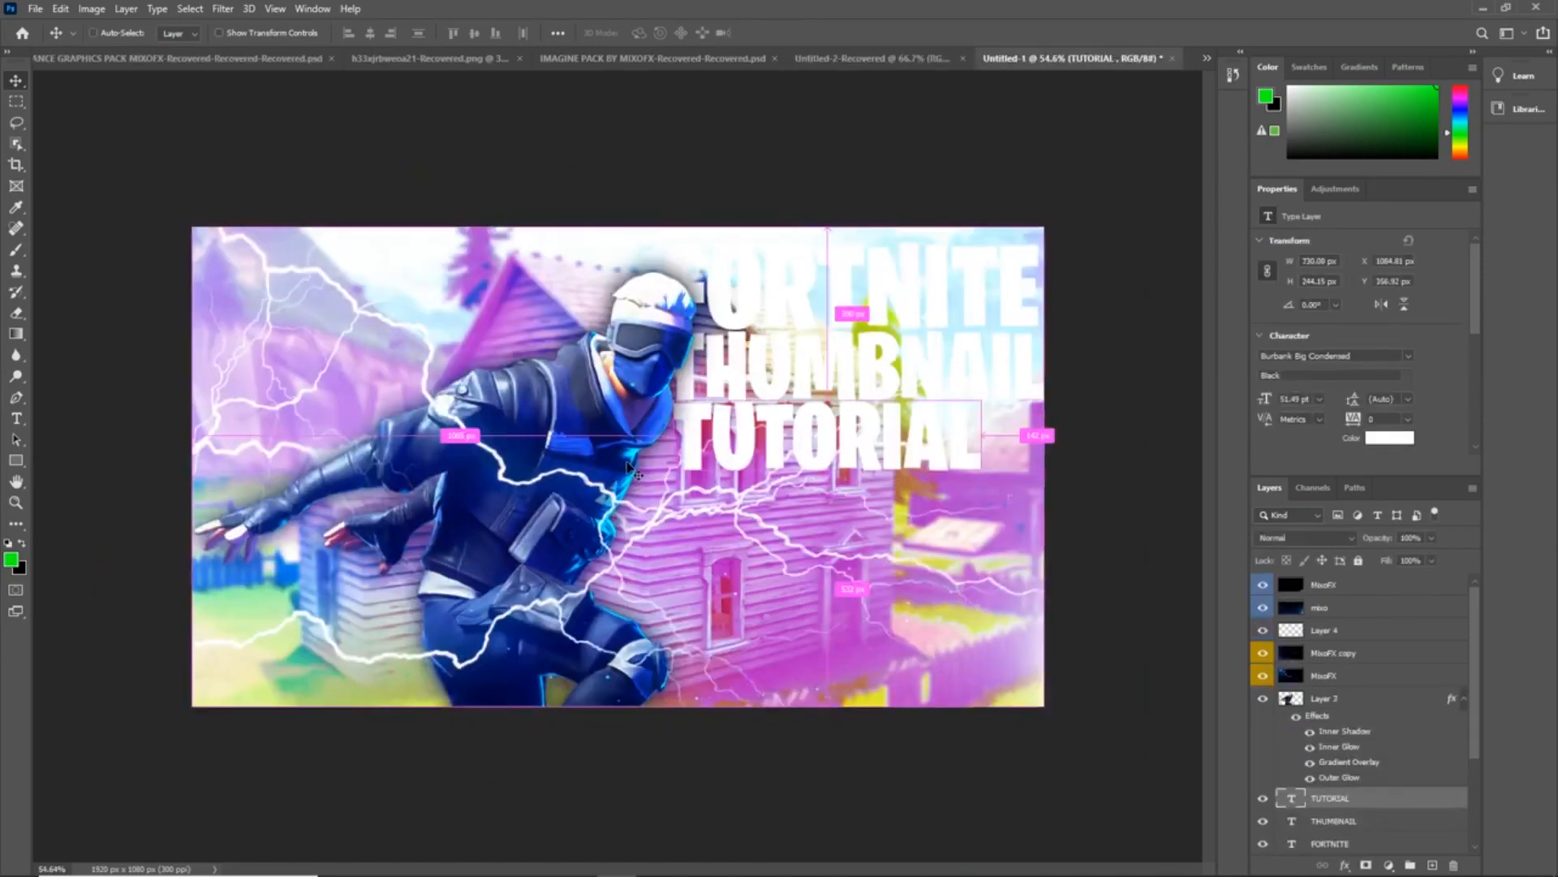
{"action": "left_click_drag", "start_coordinate": [997, 495], "coordinate": [1033, 504]}
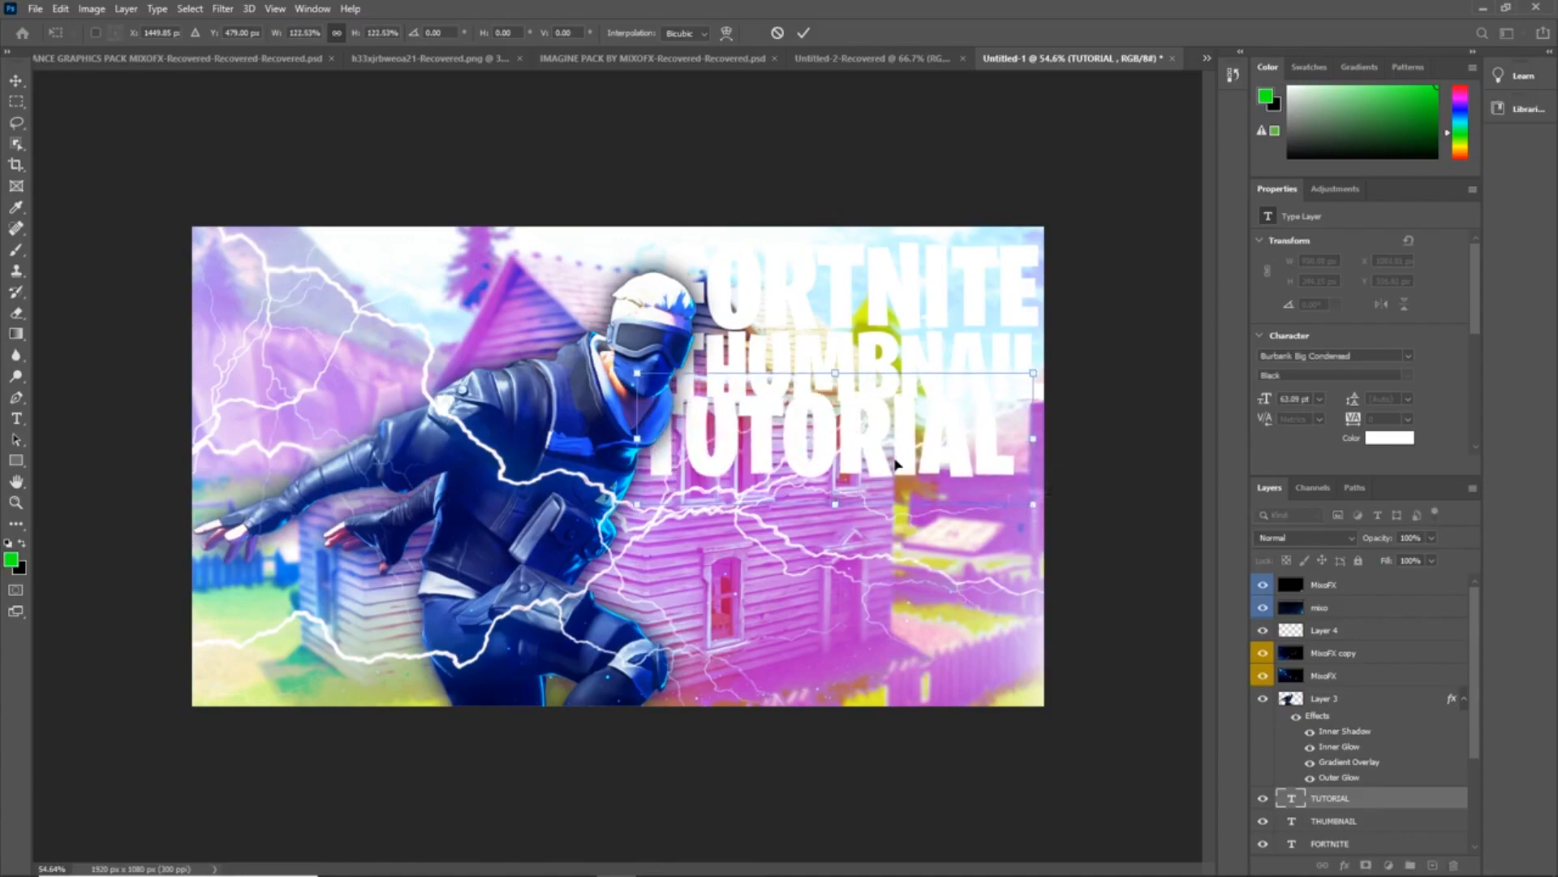
{"action": "left_click_drag", "start_coordinate": [880, 466], "coordinate": [918, 481]}
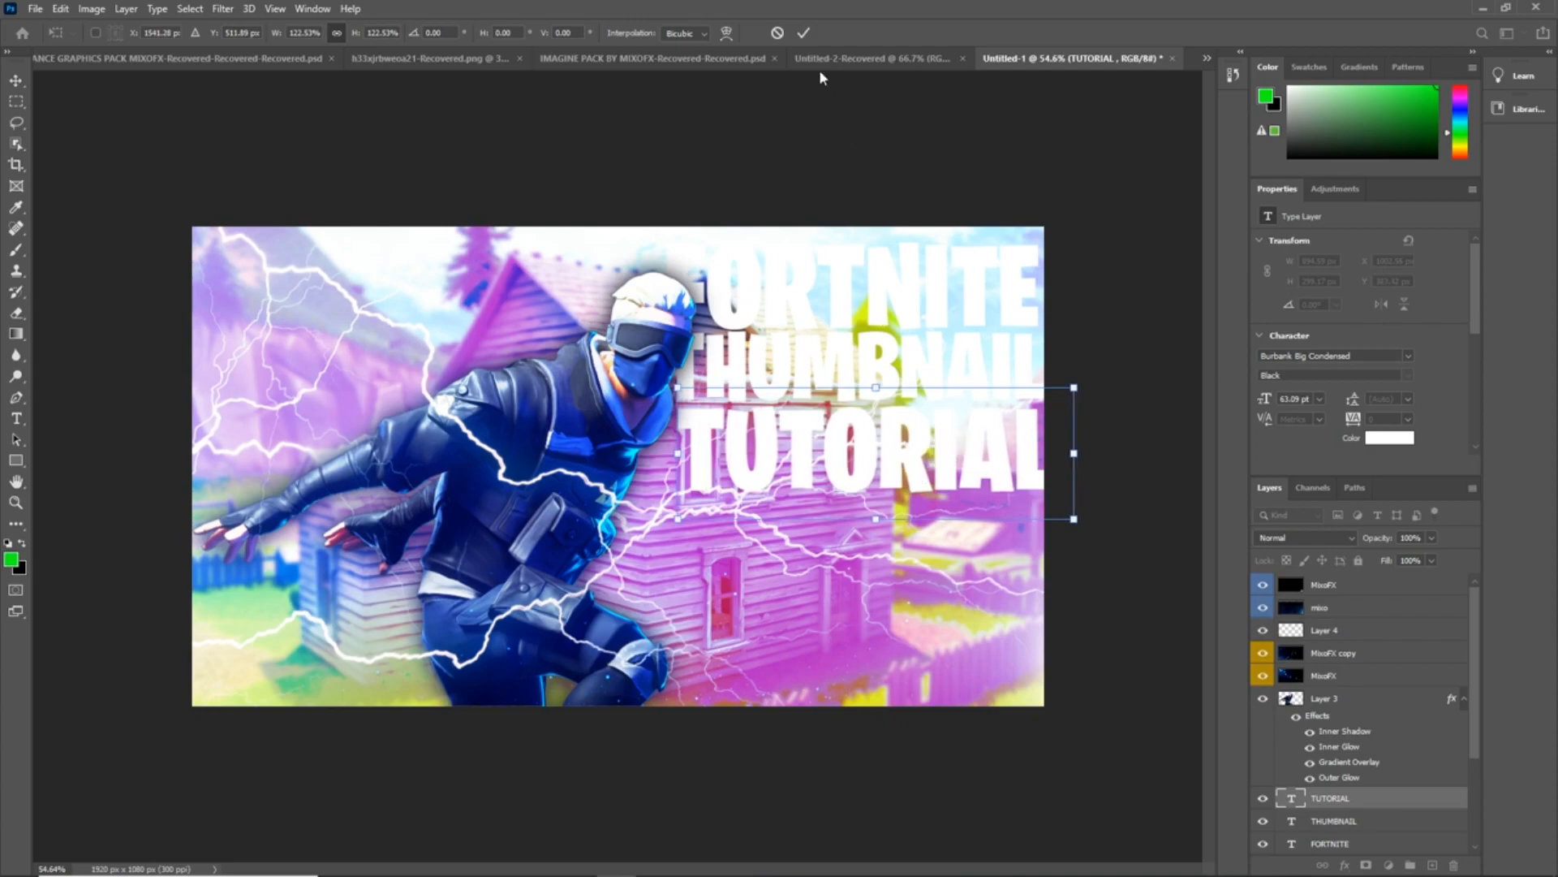
{"action": "left_click", "coordinate": [803, 32]}
{"action": "key", "text": "ctrl+plus"}
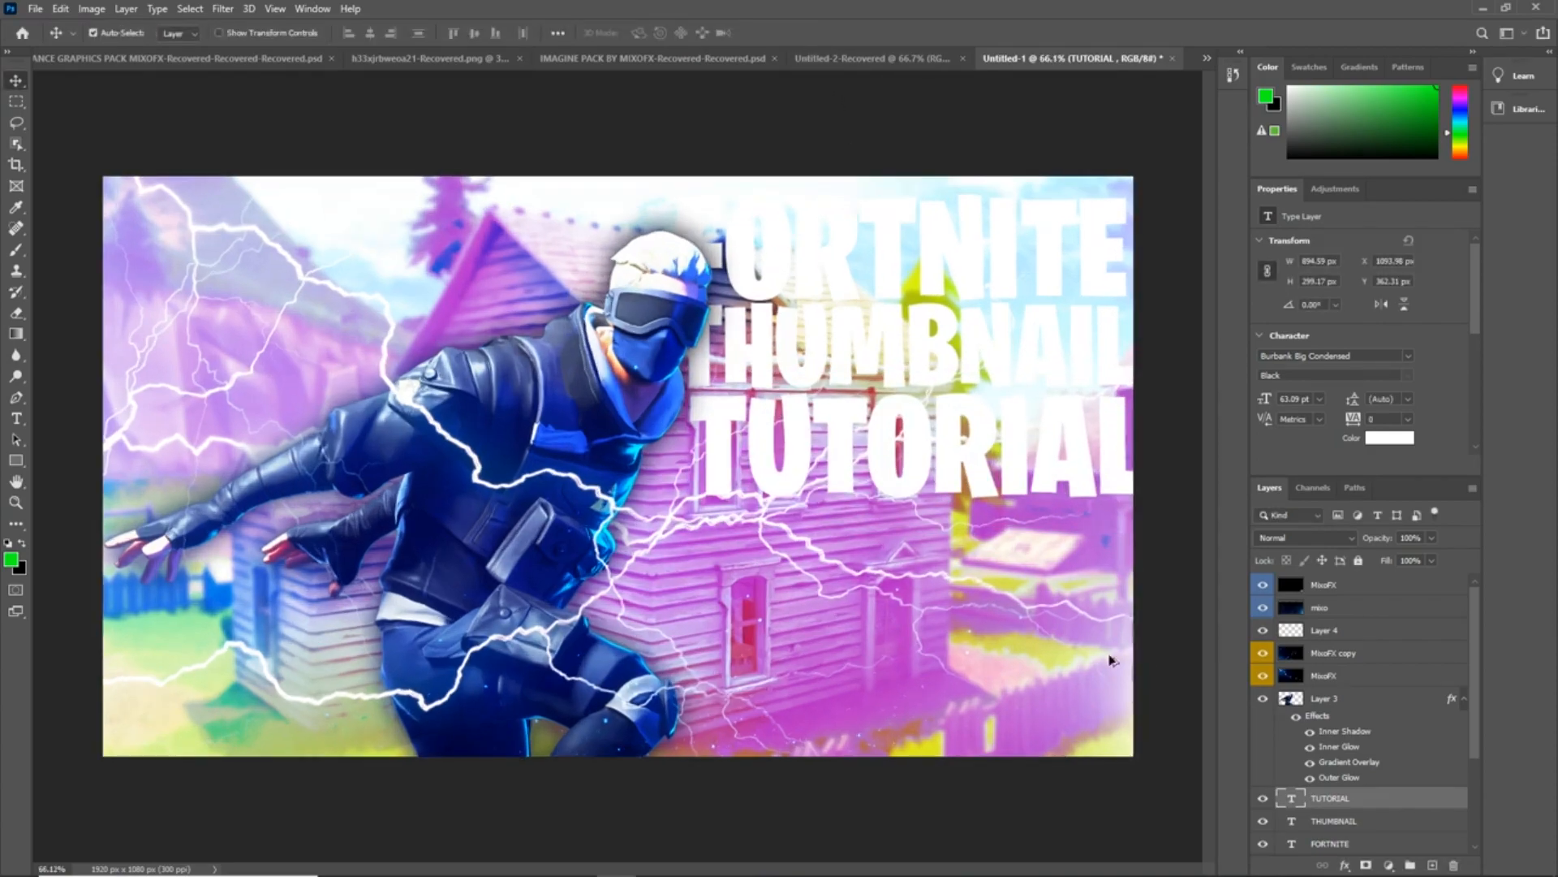
{"action": "scroll", "coordinate": [828, 321], "scroll_direction": "up", "scroll_amount": 2}
{"action": "scroll", "coordinate": [753, 373], "scroll_direction": "down", "scroll_amount": 3}
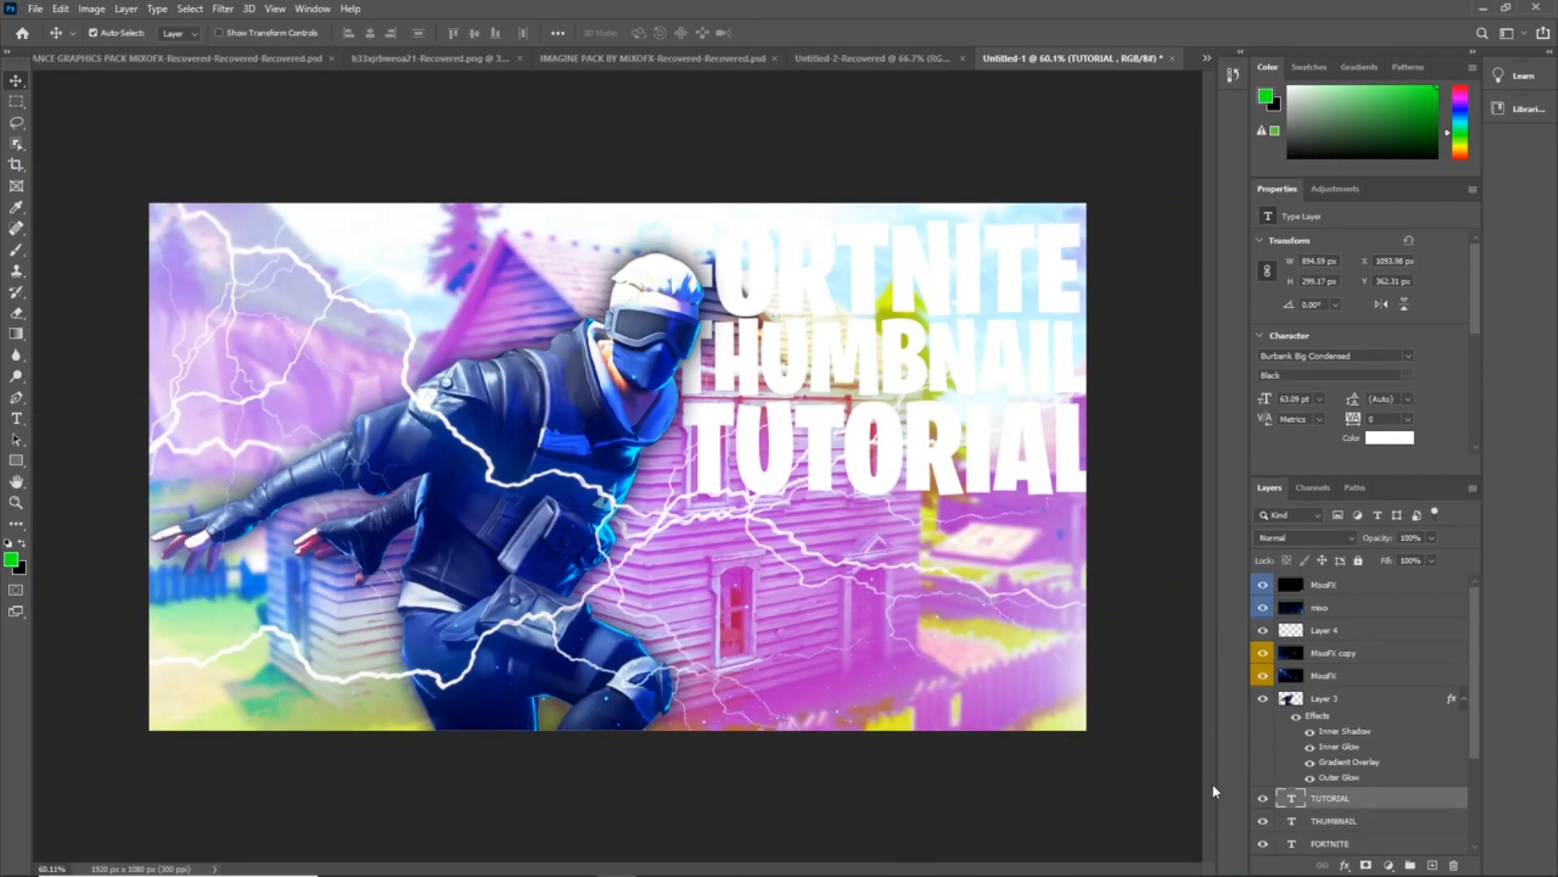
- Add a black outer glow to the FORTNITE text layer with 100% opacity and a size of 24 px
{"action": "scroll", "coordinate": [1288, 793], "scroll_direction": "down", "scroll_amount": 3}
{"action": "left_click", "coordinate": [1343, 775]}
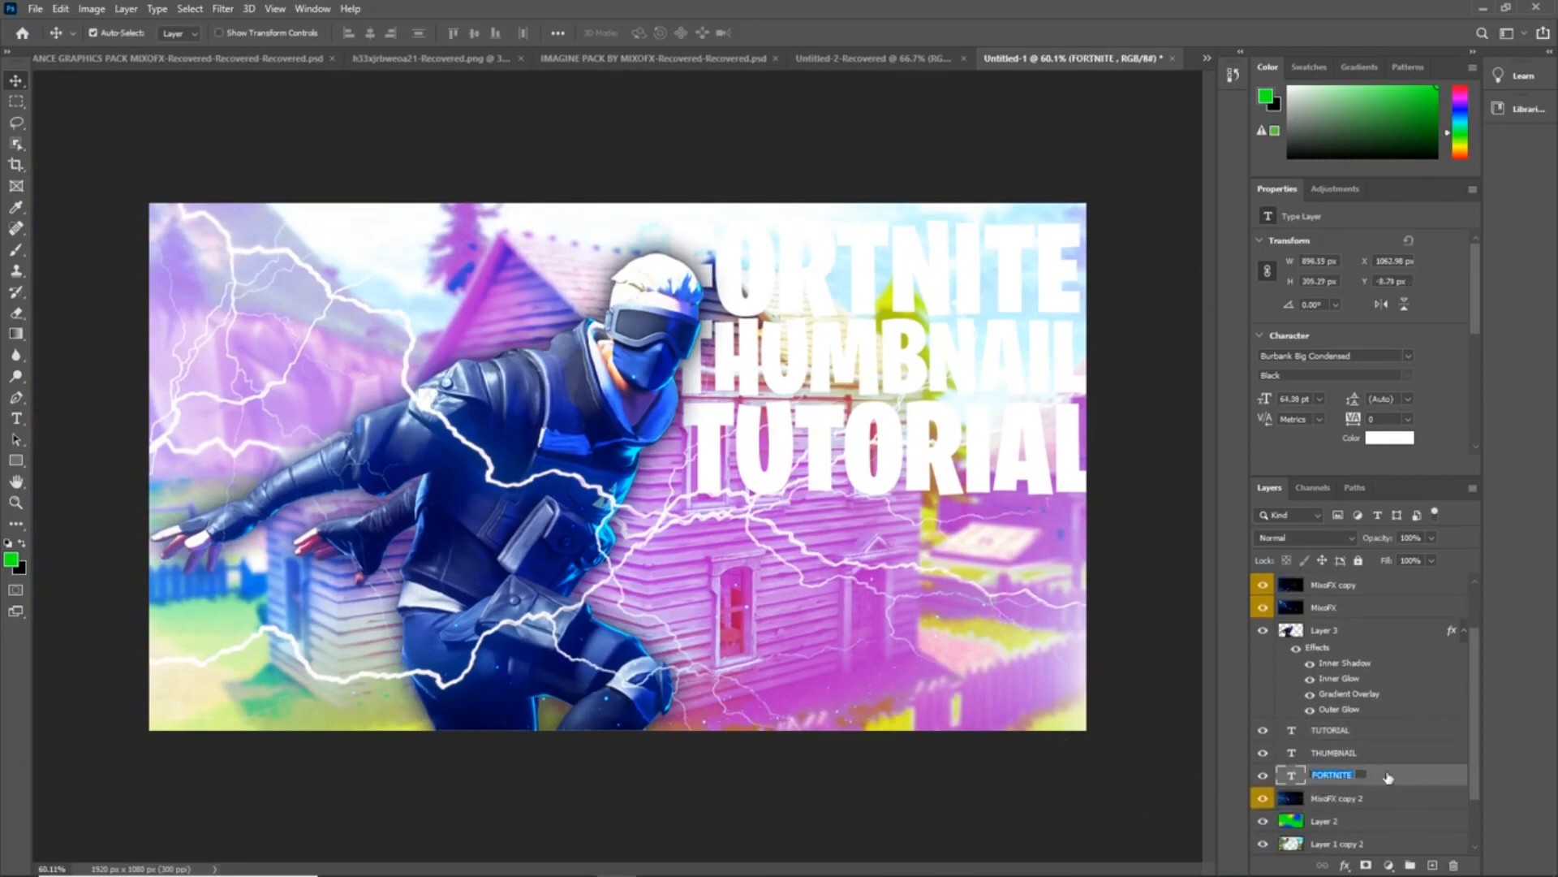
{"action": "double_click", "coordinate": [1384, 778]}
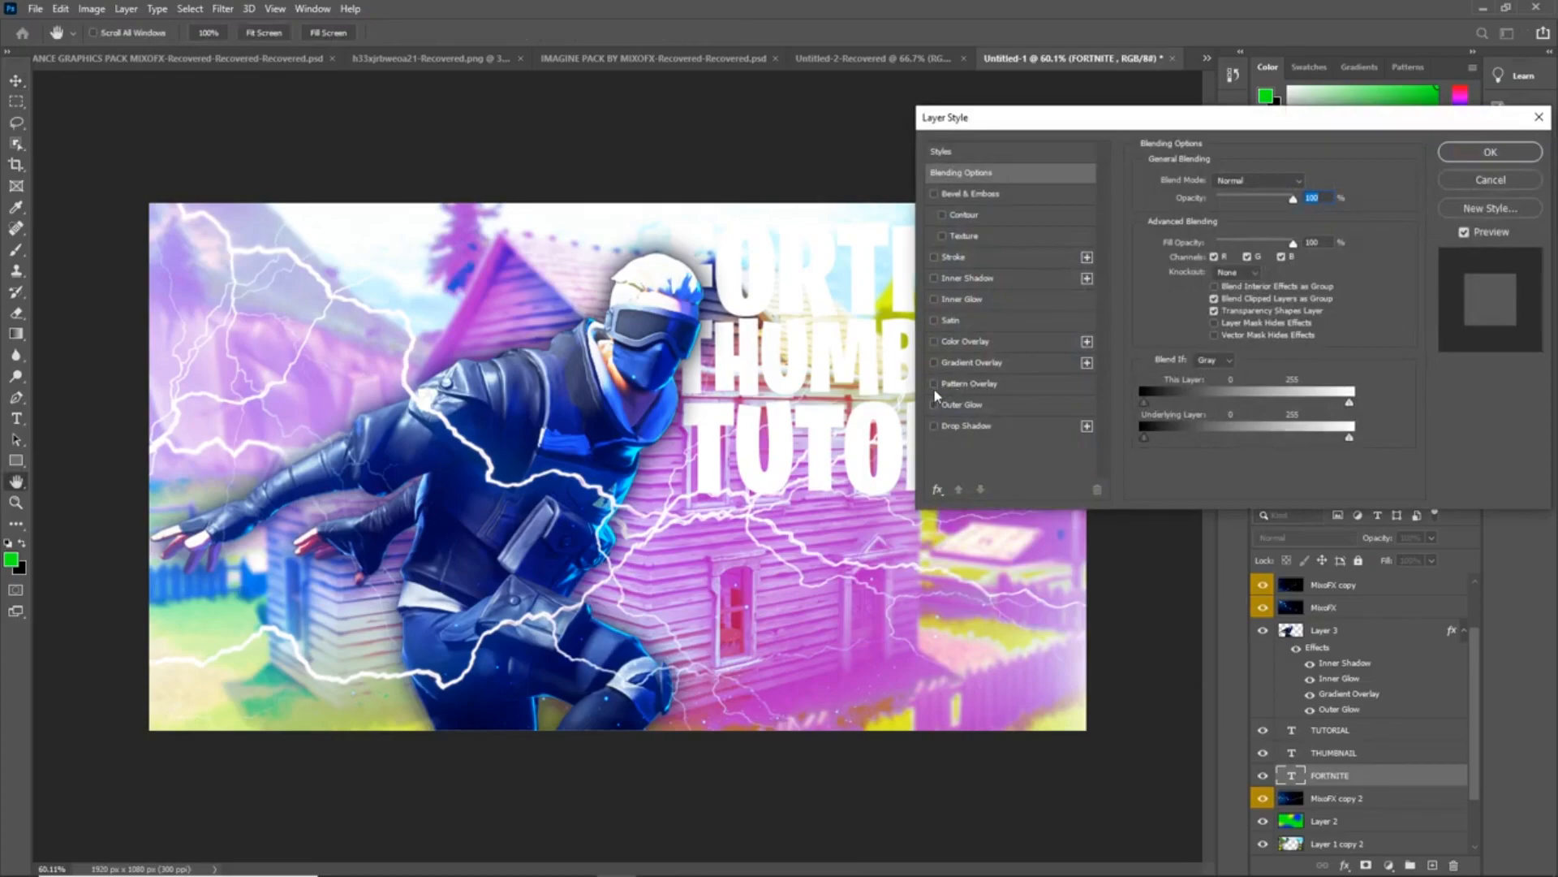
{"action": "left_click", "coordinate": [934, 404]}
{"action": "left_click", "coordinate": [955, 404]}
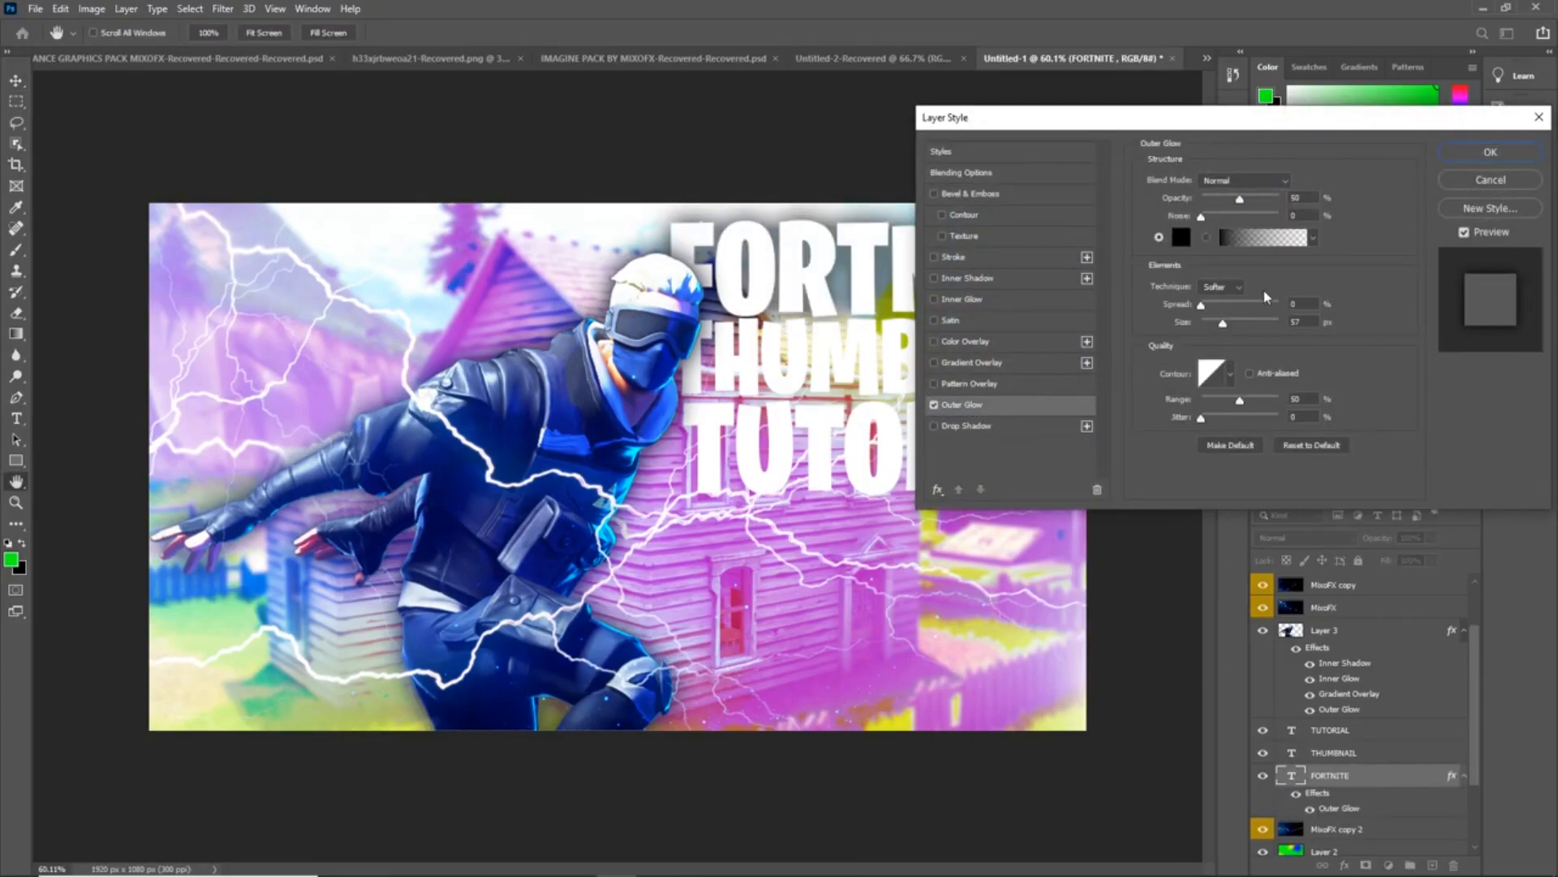
{"action": "left_click_drag", "start_coordinate": [1274, 129], "coordinate": [1423, 120]}
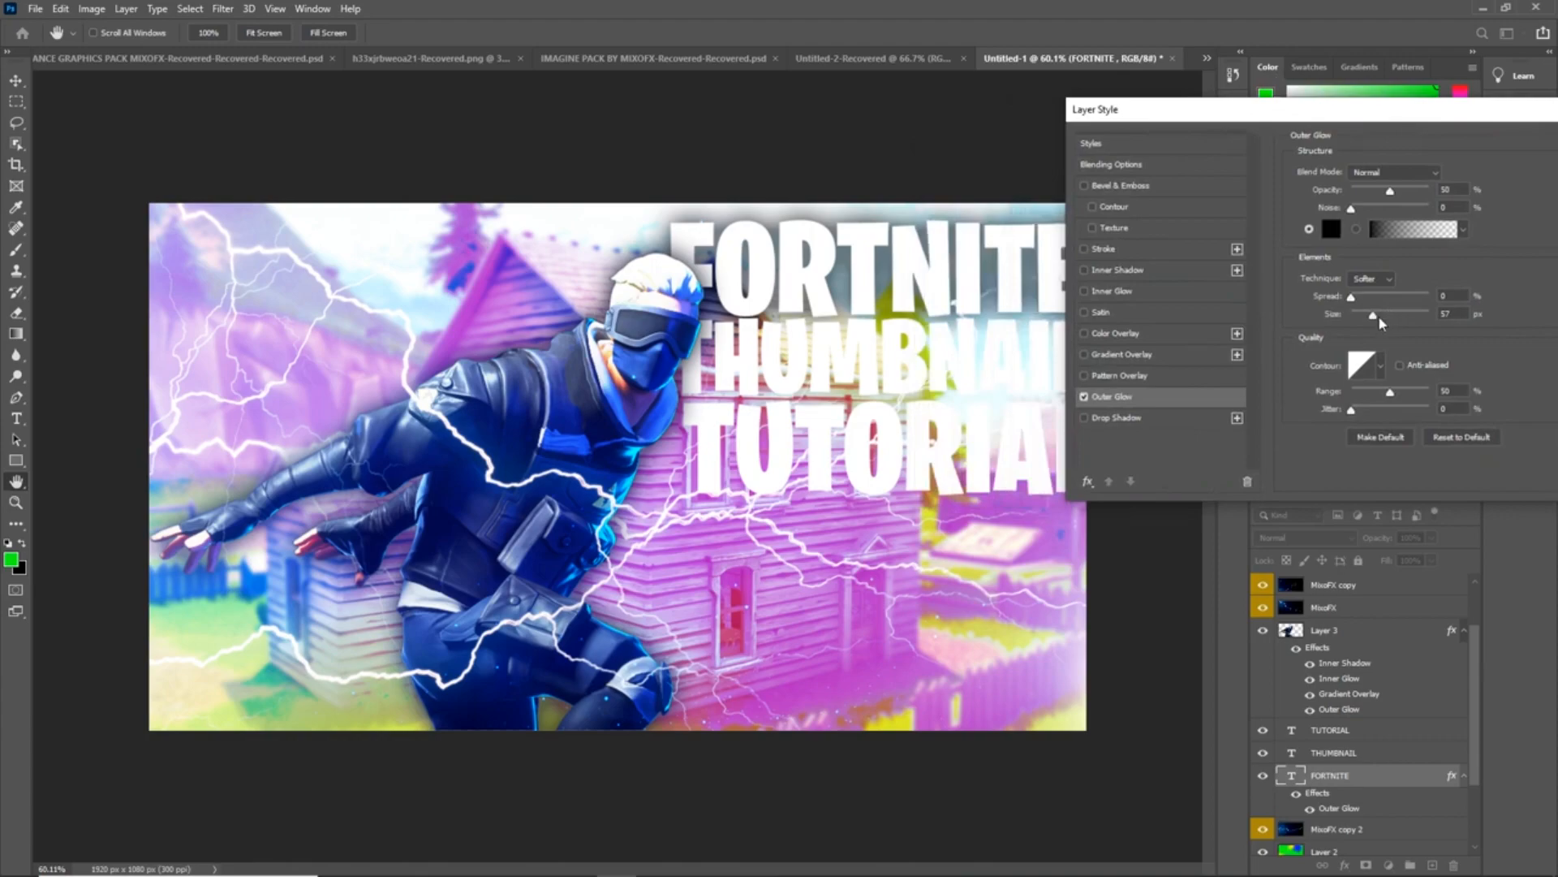
{"action": "left_click_drag", "start_coordinate": [1375, 320], "coordinate": [1365, 319]}
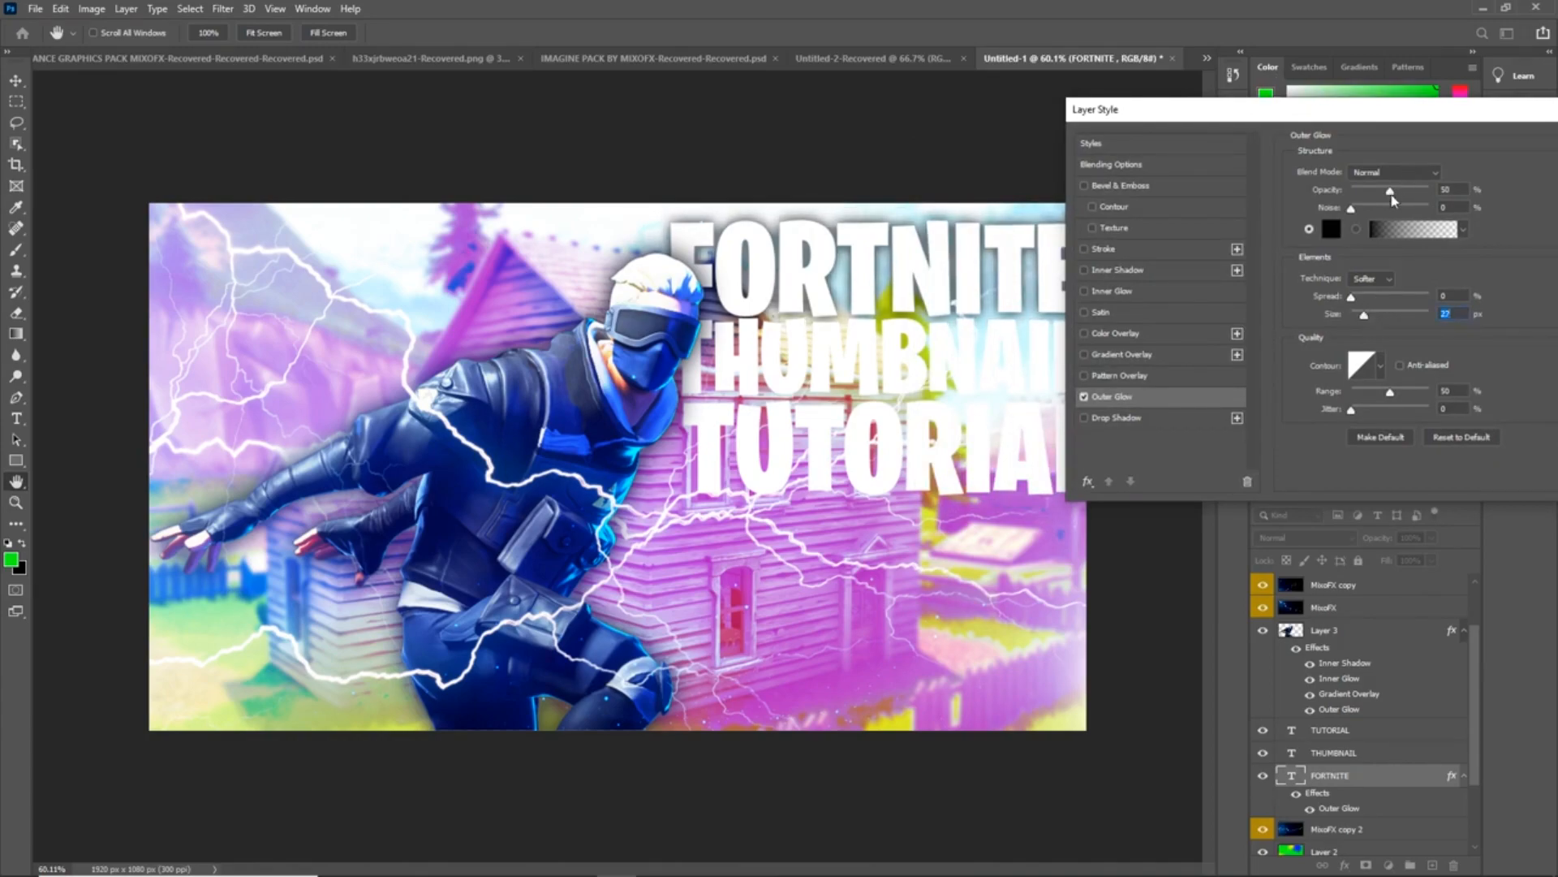
{"action": "left_click_drag", "start_coordinate": [1390, 191], "coordinate": [1428, 191]}
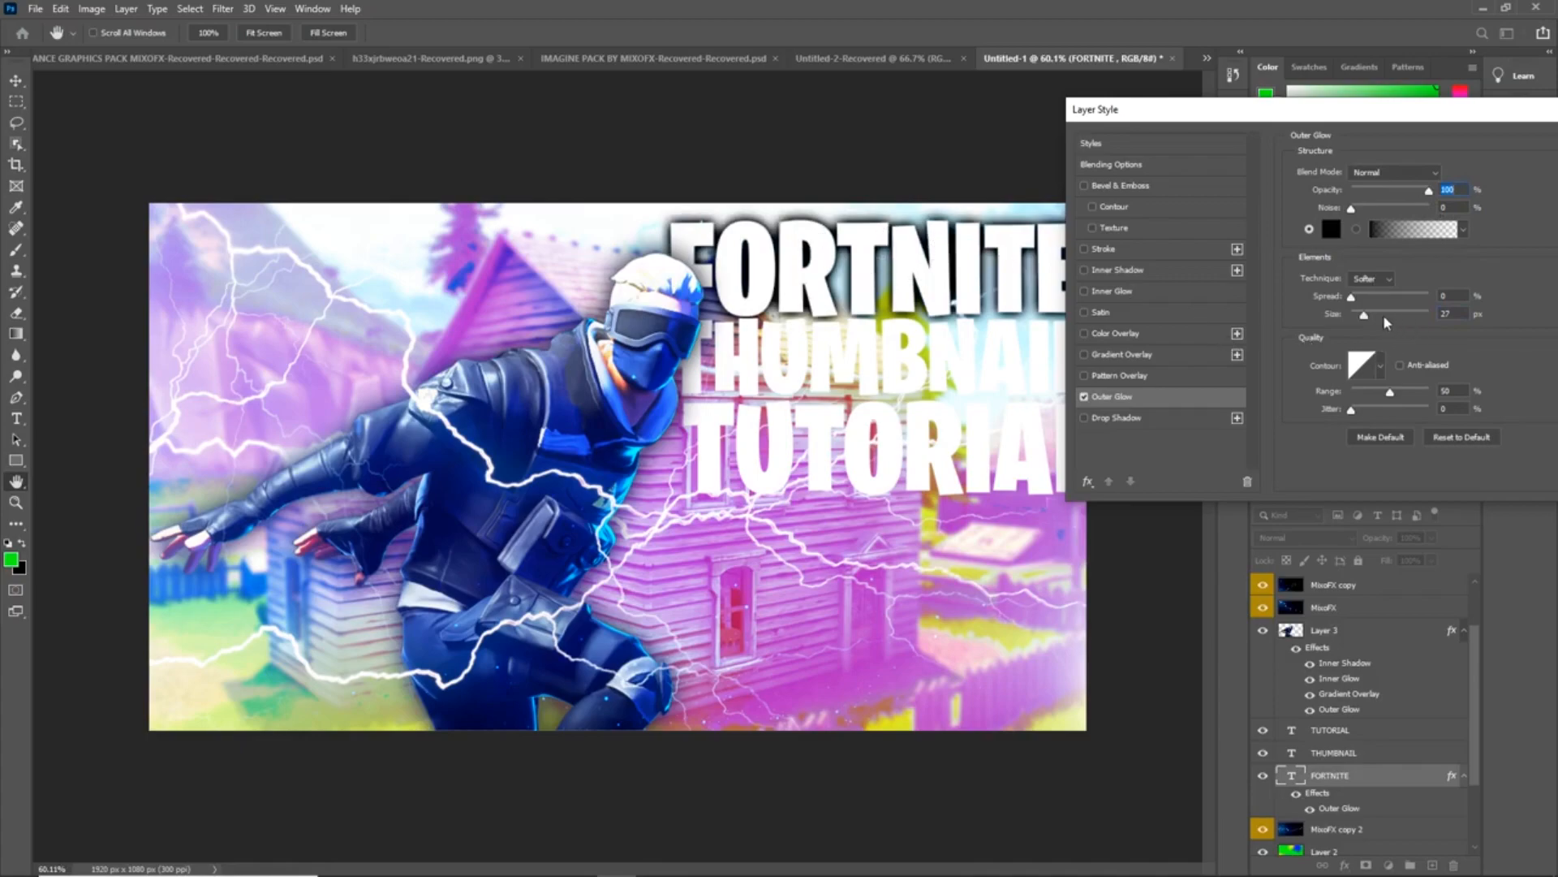
{"action": "left_click_drag", "start_coordinate": [1368, 322], "coordinate": [1366, 322]}
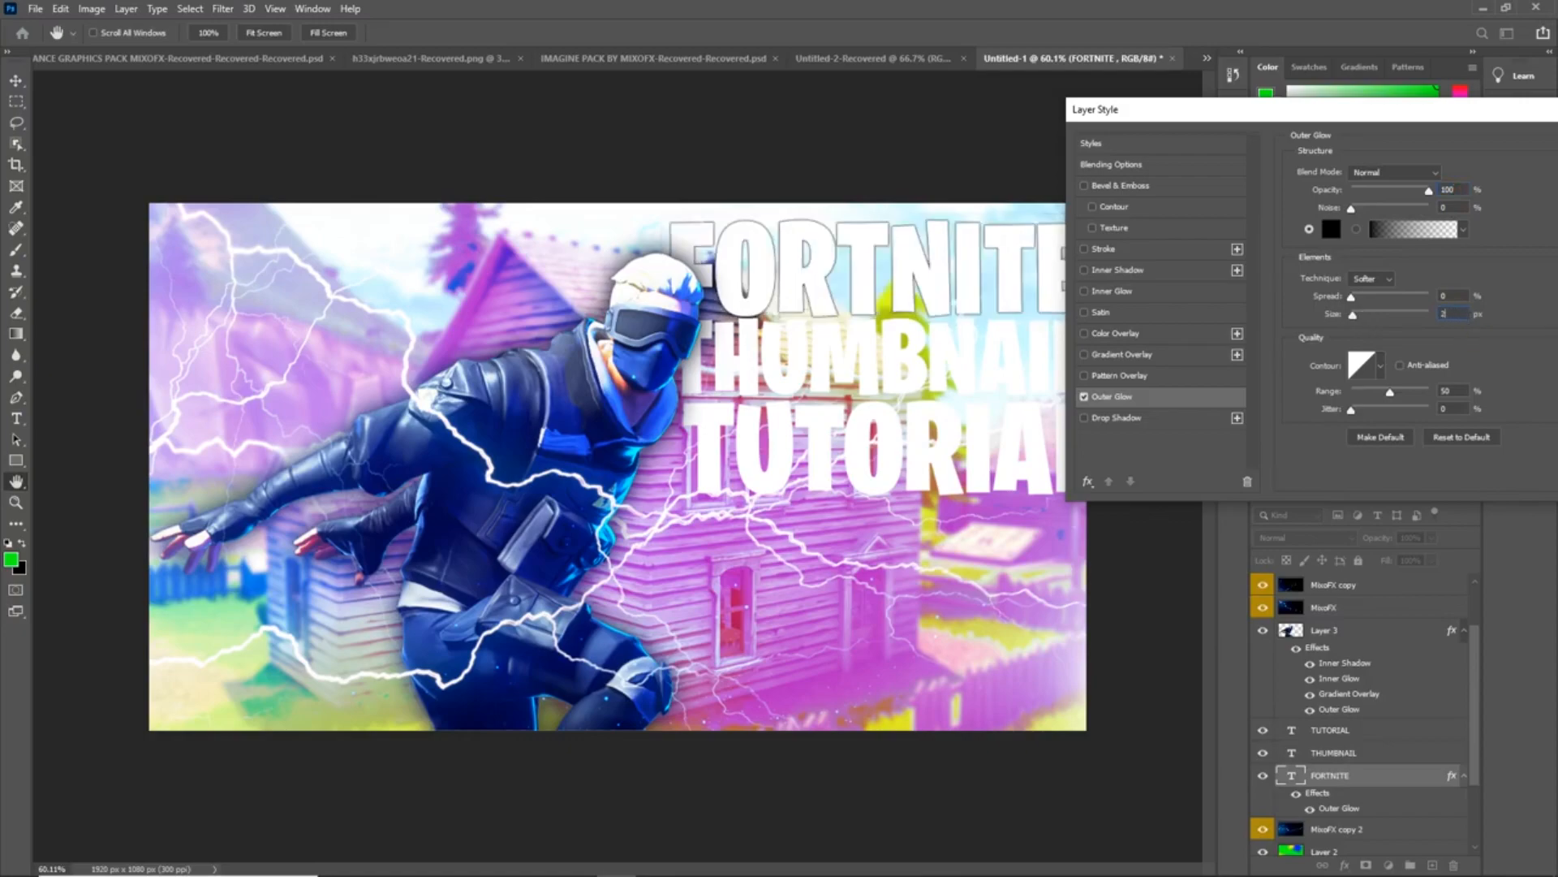
{"action": "left_click_drag", "start_coordinate": [1362, 315], "coordinate": [1364, 315]}
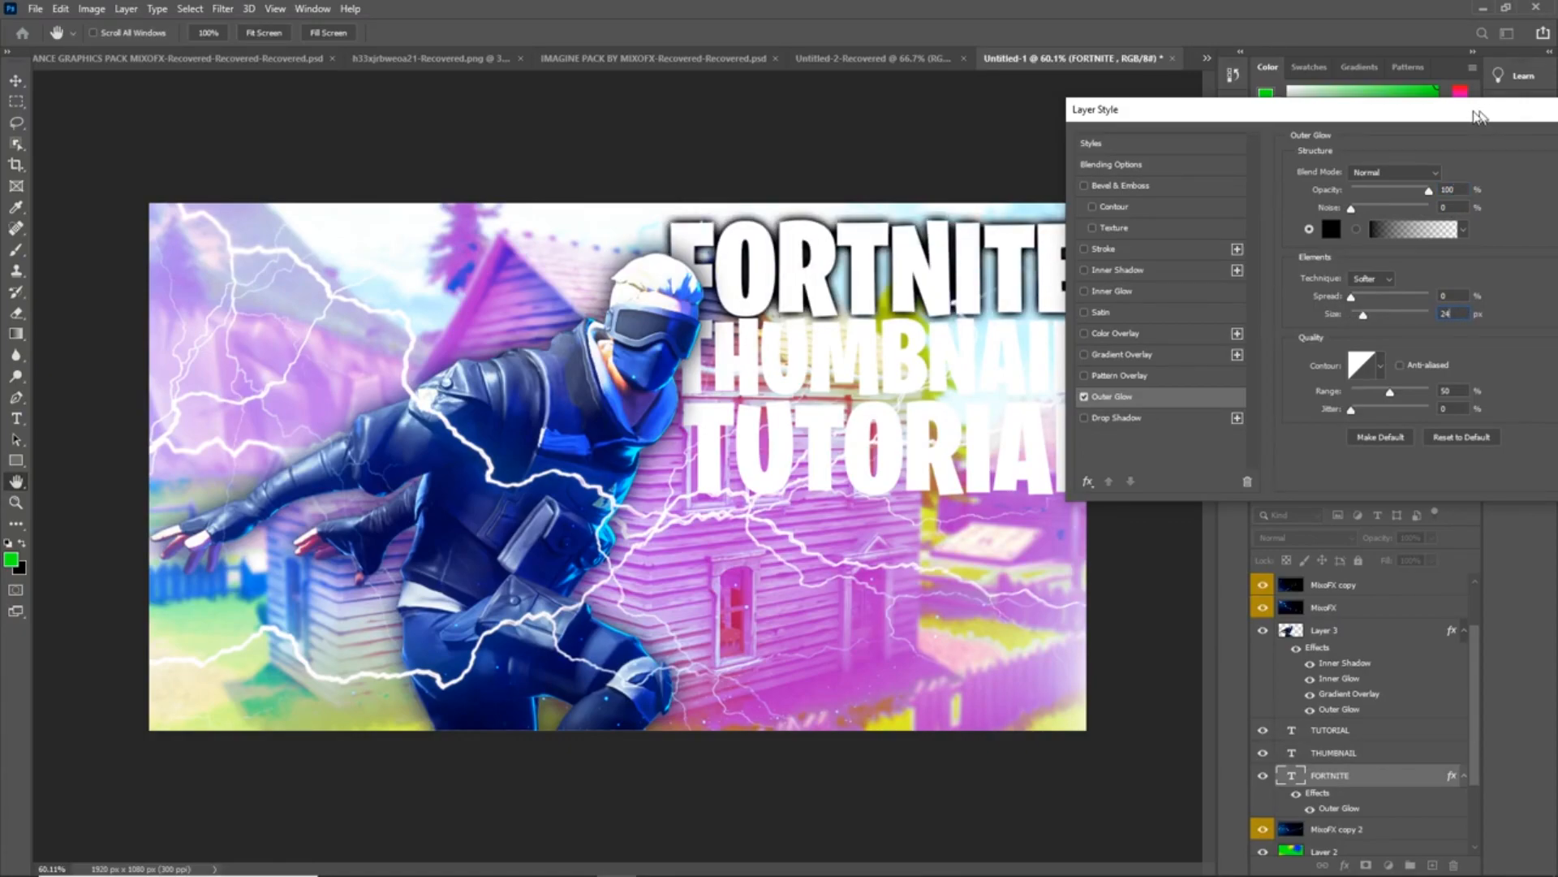
- Add a gradient overlay to the FORTNITE text running from light grey aaaaaa to white
{"action": "left_click_drag", "start_coordinate": [1485, 108], "coordinate": [1387, 114]}
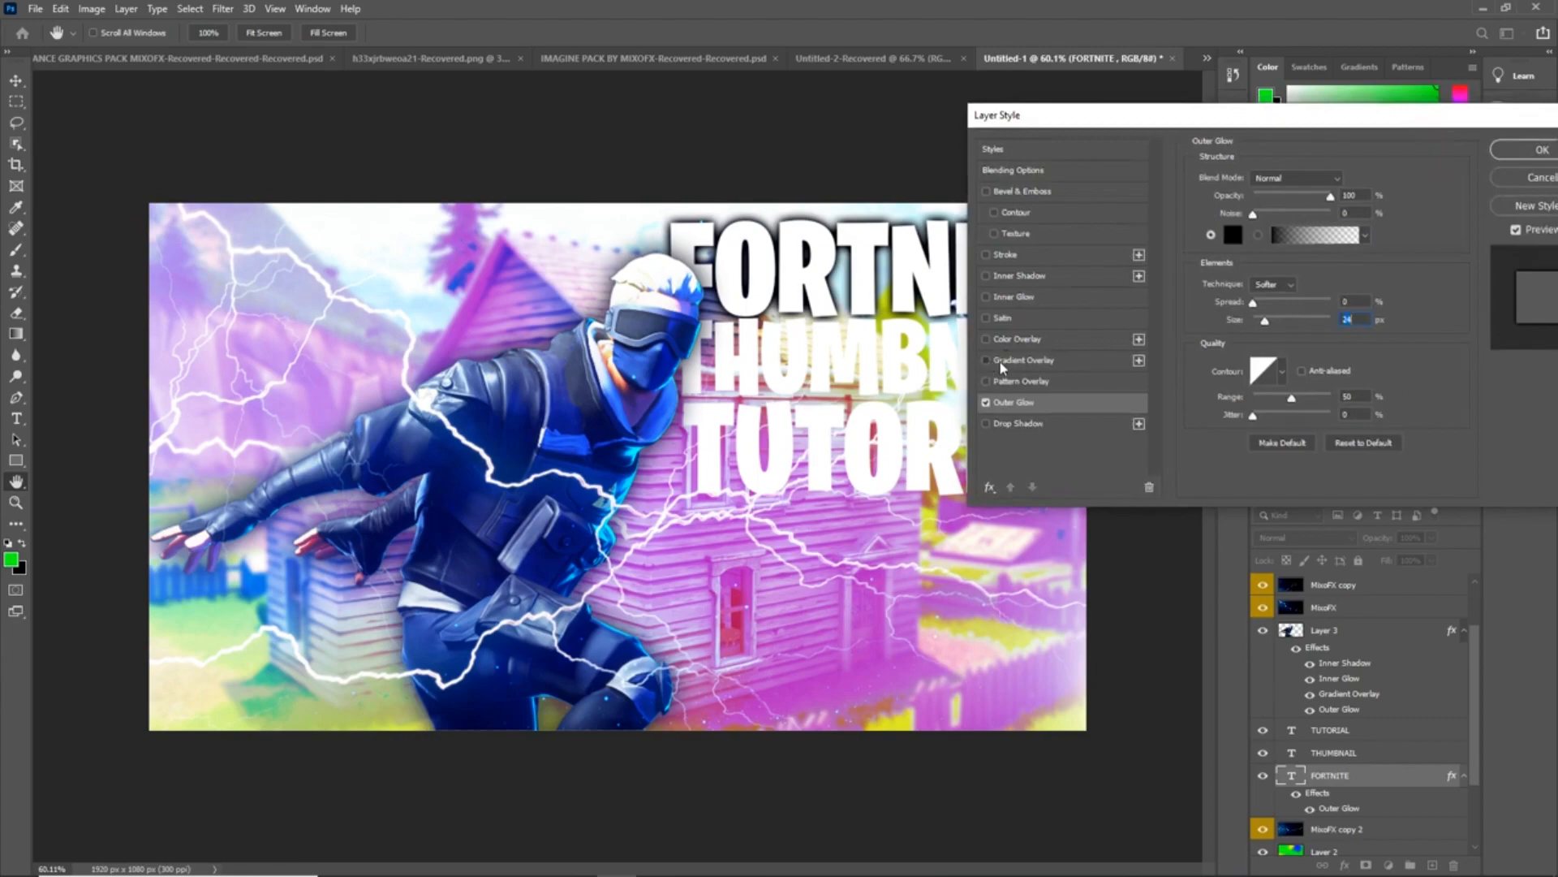
{"action": "left_click", "coordinate": [1025, 362]}
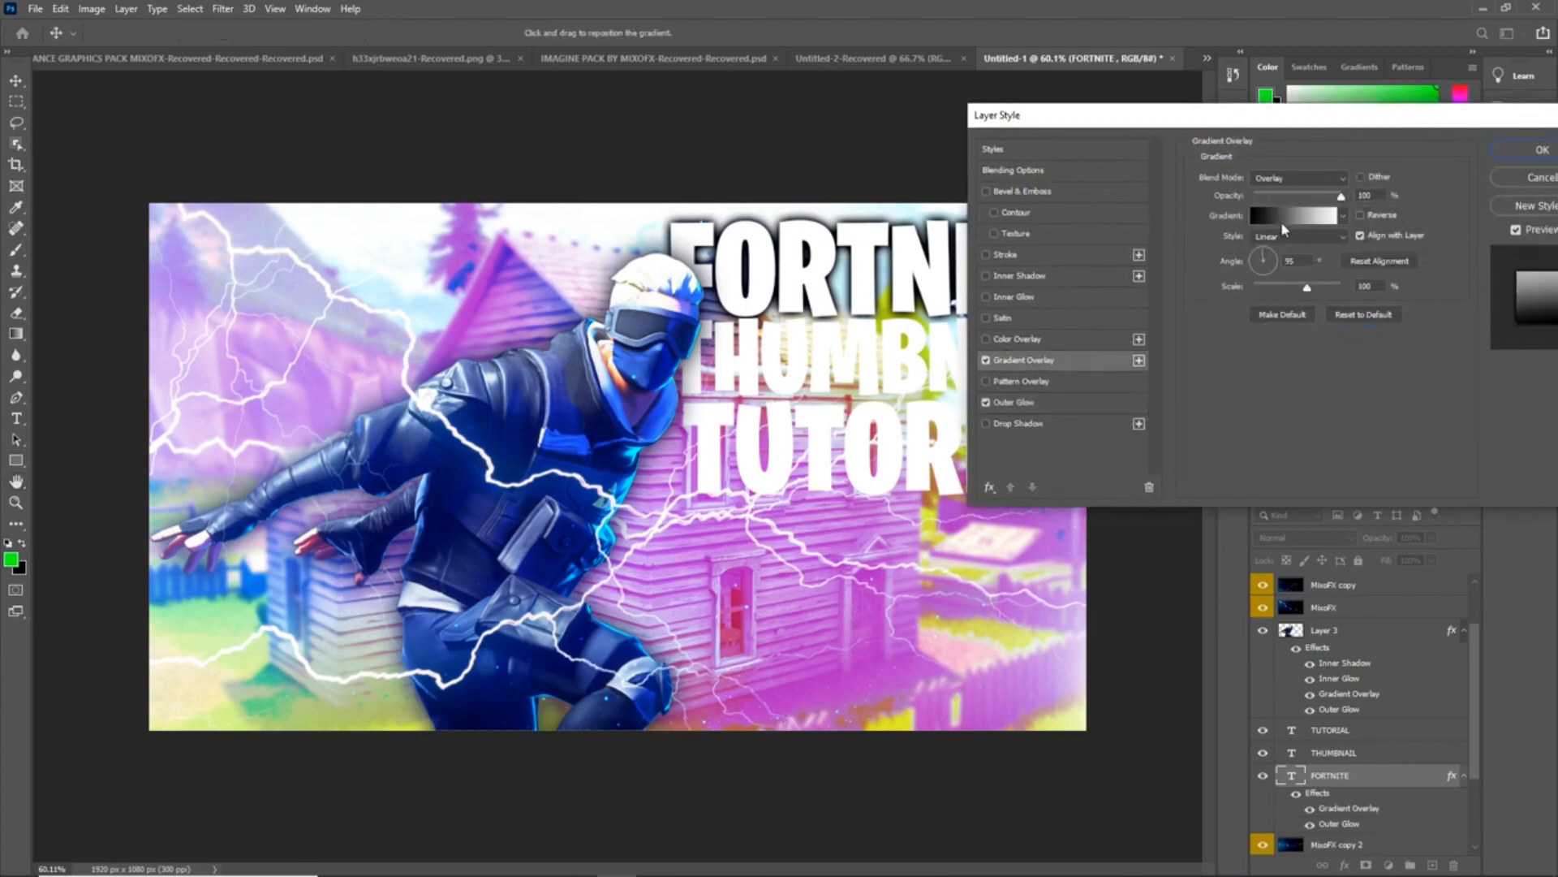
{"action": "left_click", "coordinate": [1280, 219]}
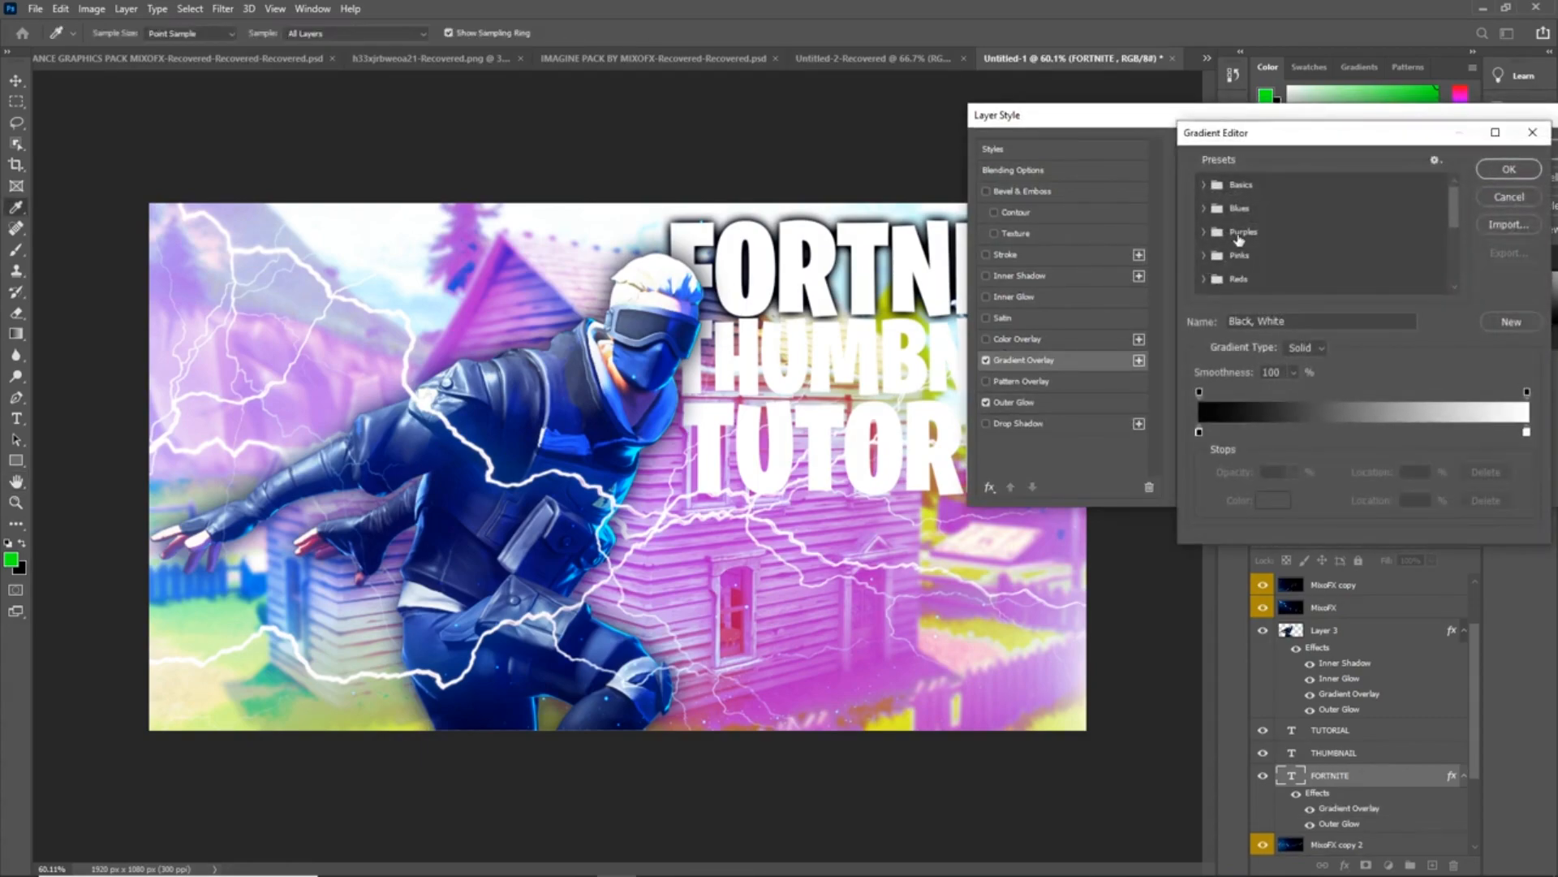
{"action": "left_click", "coordinate": [1199, 432]}
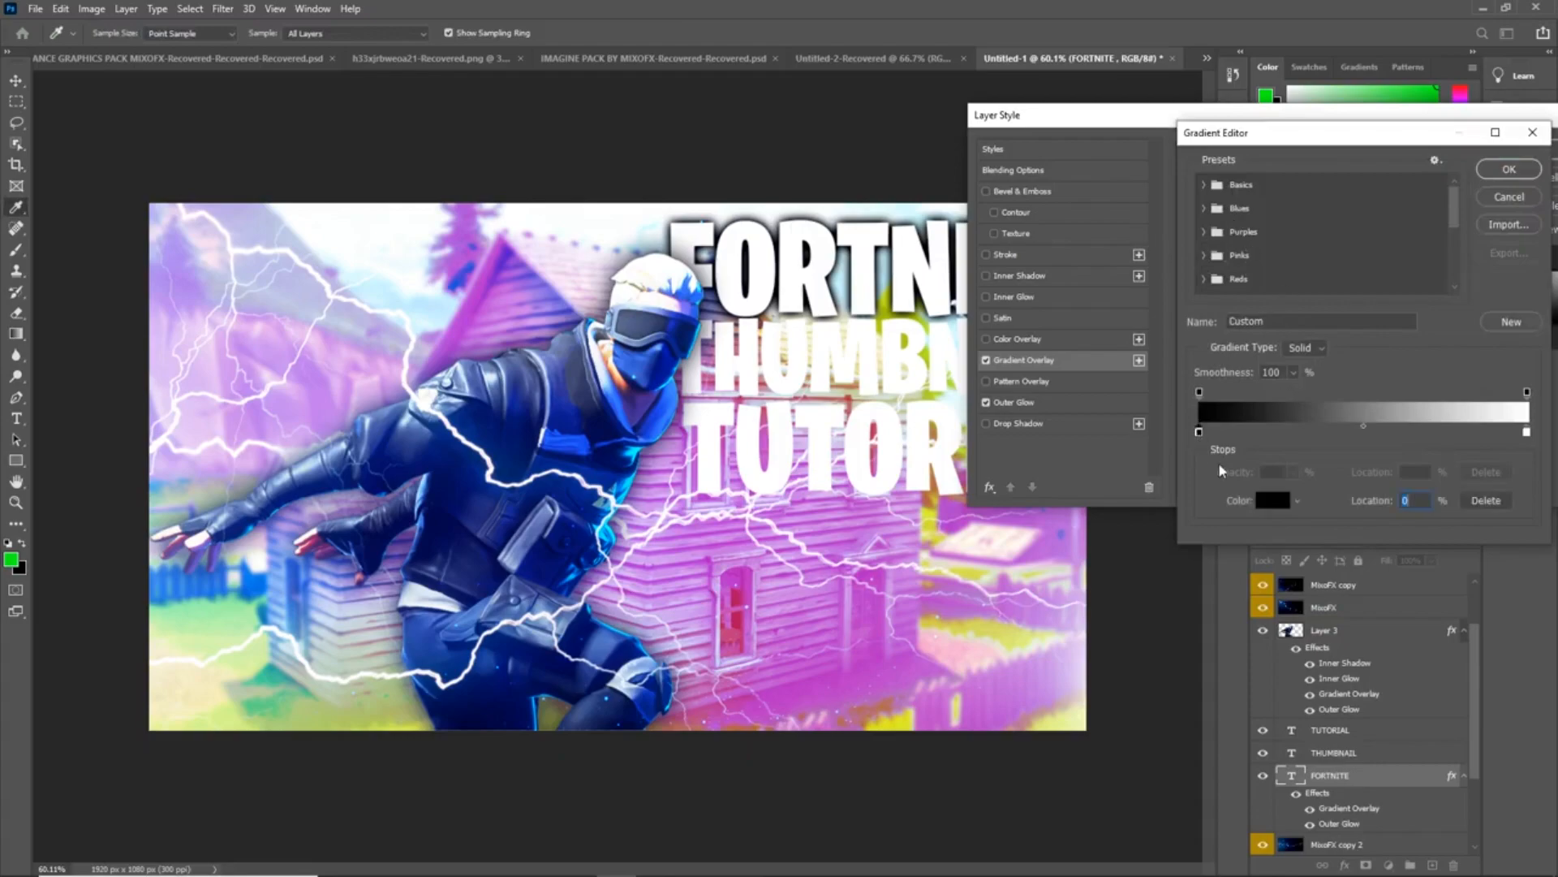
{"action": "left_click", "coordinate": [1262, 503]}
{"action": "left_click", "coordinate": [1127, 260]}
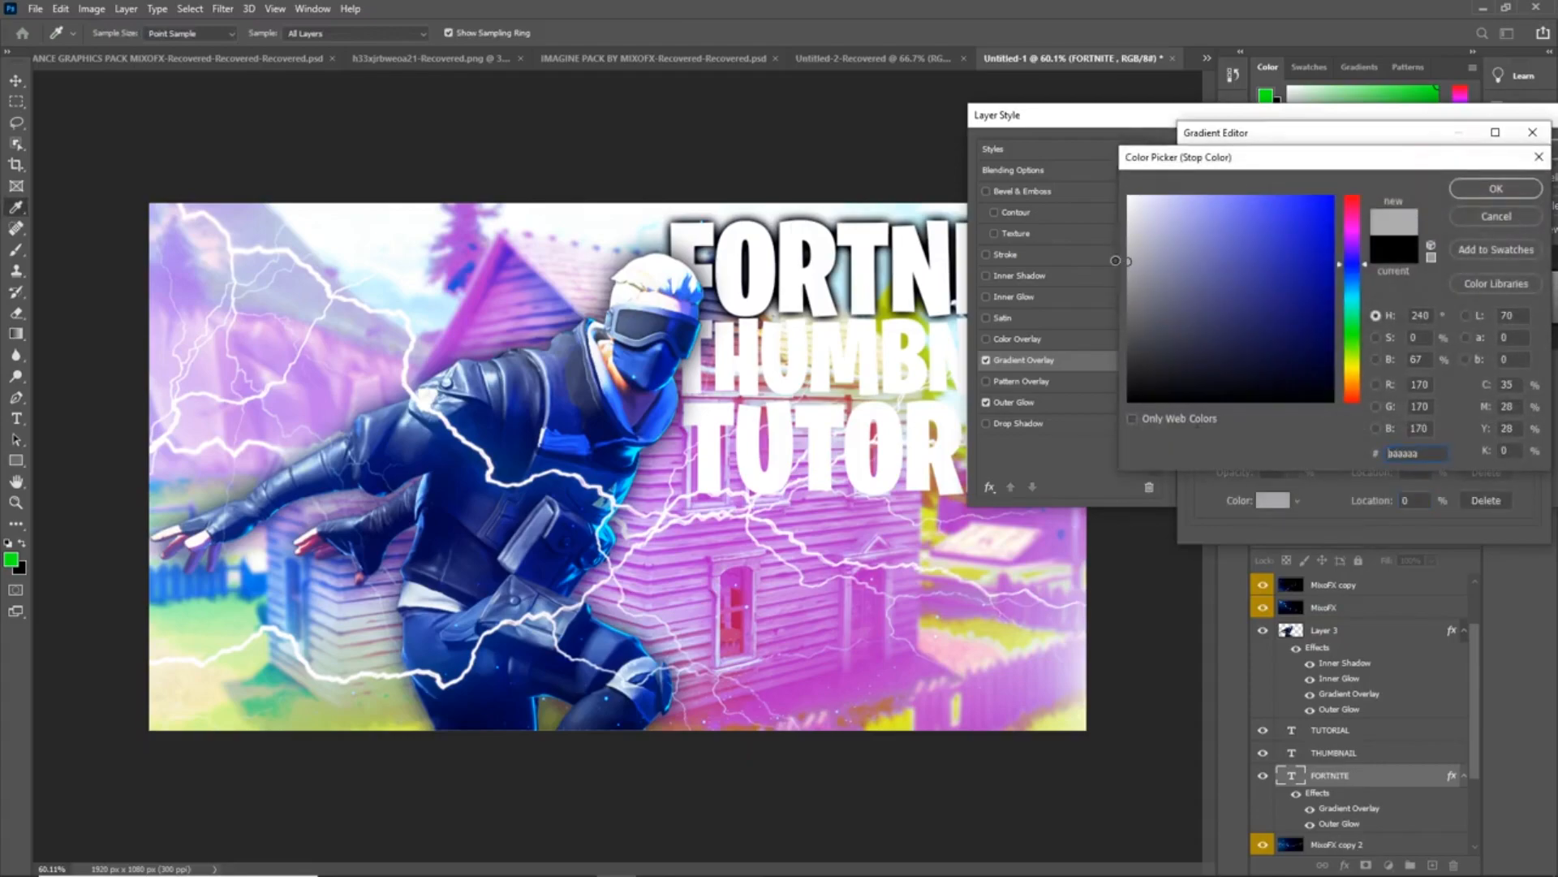
{"action": "left_click", "coordinate": [1493, 189]}
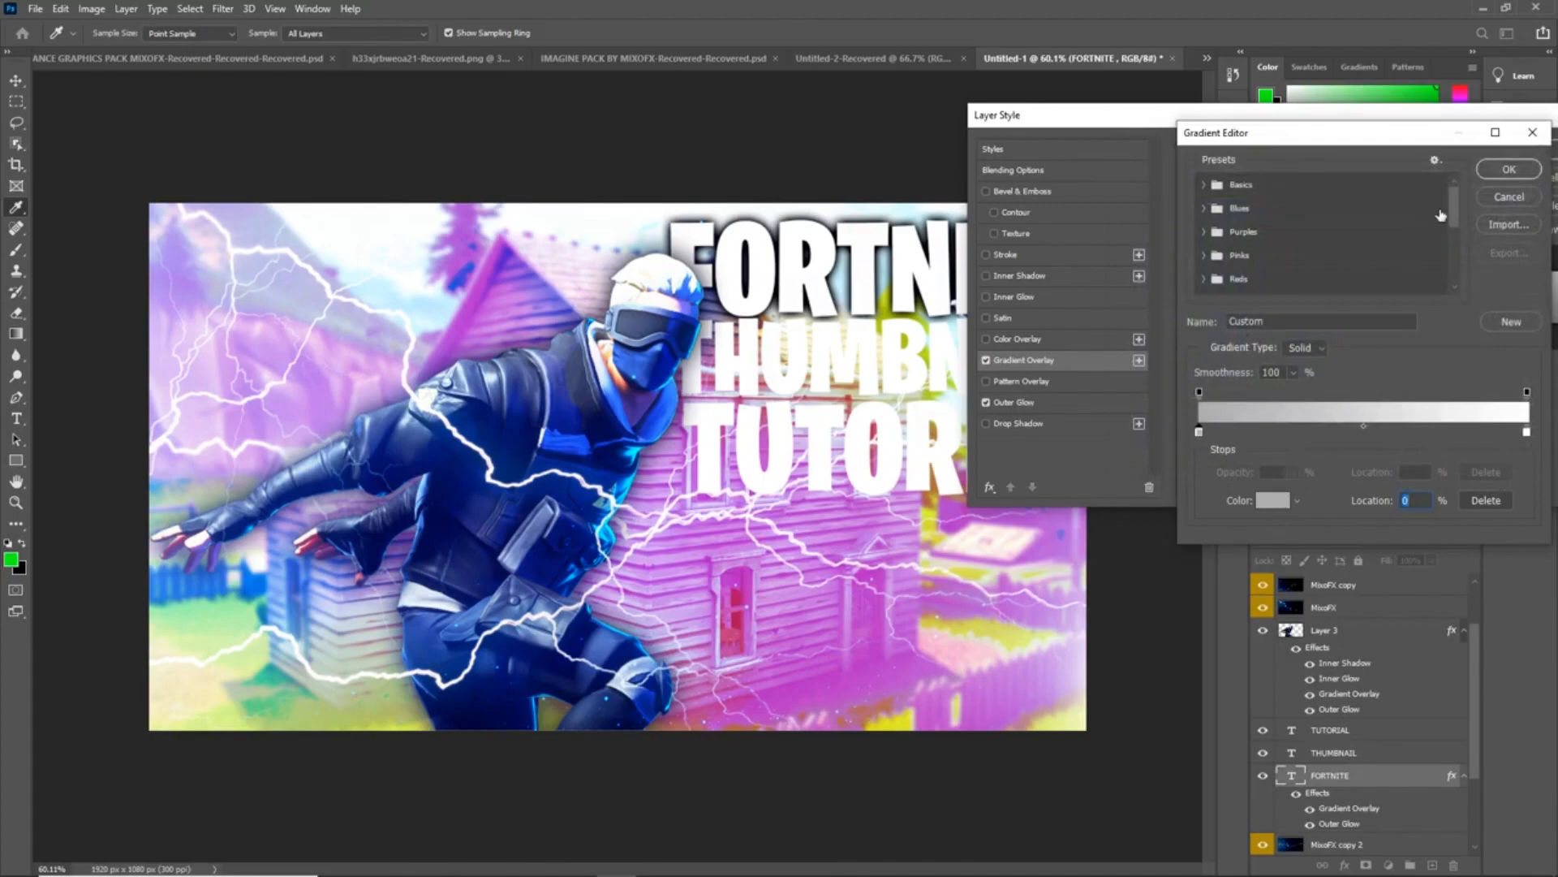
{"action": "left_click", "coordinate": [1508, 169]}
- Set the FORTNITE gradient overlay's blend mode to Normal, move its white stop to 46%, and apply the layer style
{"action": "left_click", "coordinate": [1298, 178]}
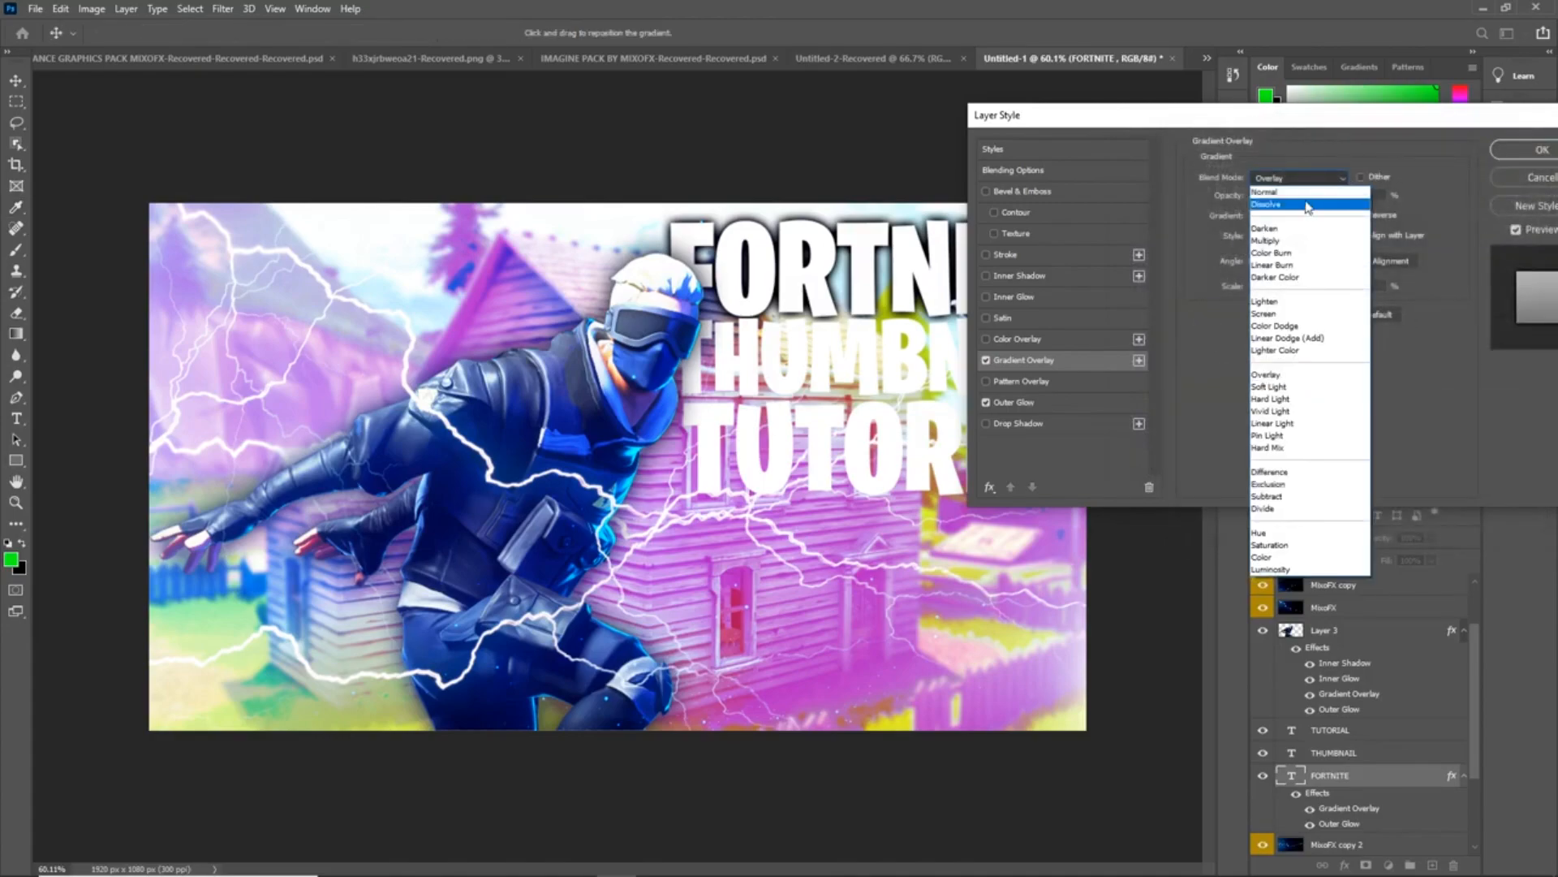
{"action": "left_click", "coordinate": [1302, 194]}
{"action": "left_click", "coordinate": [1295, 216]}
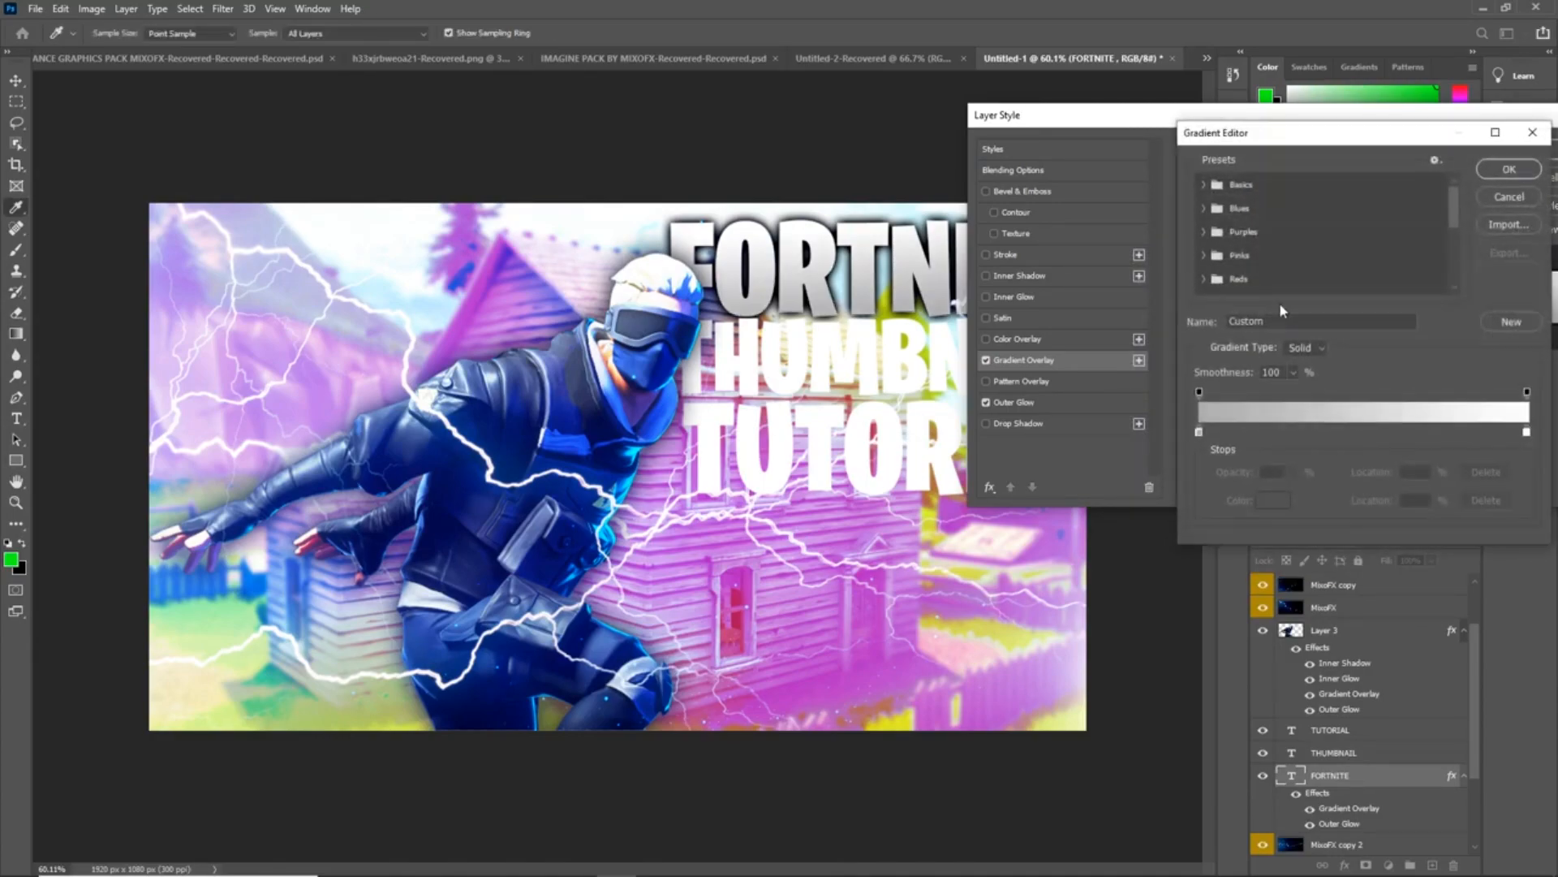
{"action": "left_click_drag", "start_coordinate": [1526, 432], "coordinate": [1350, 431]}
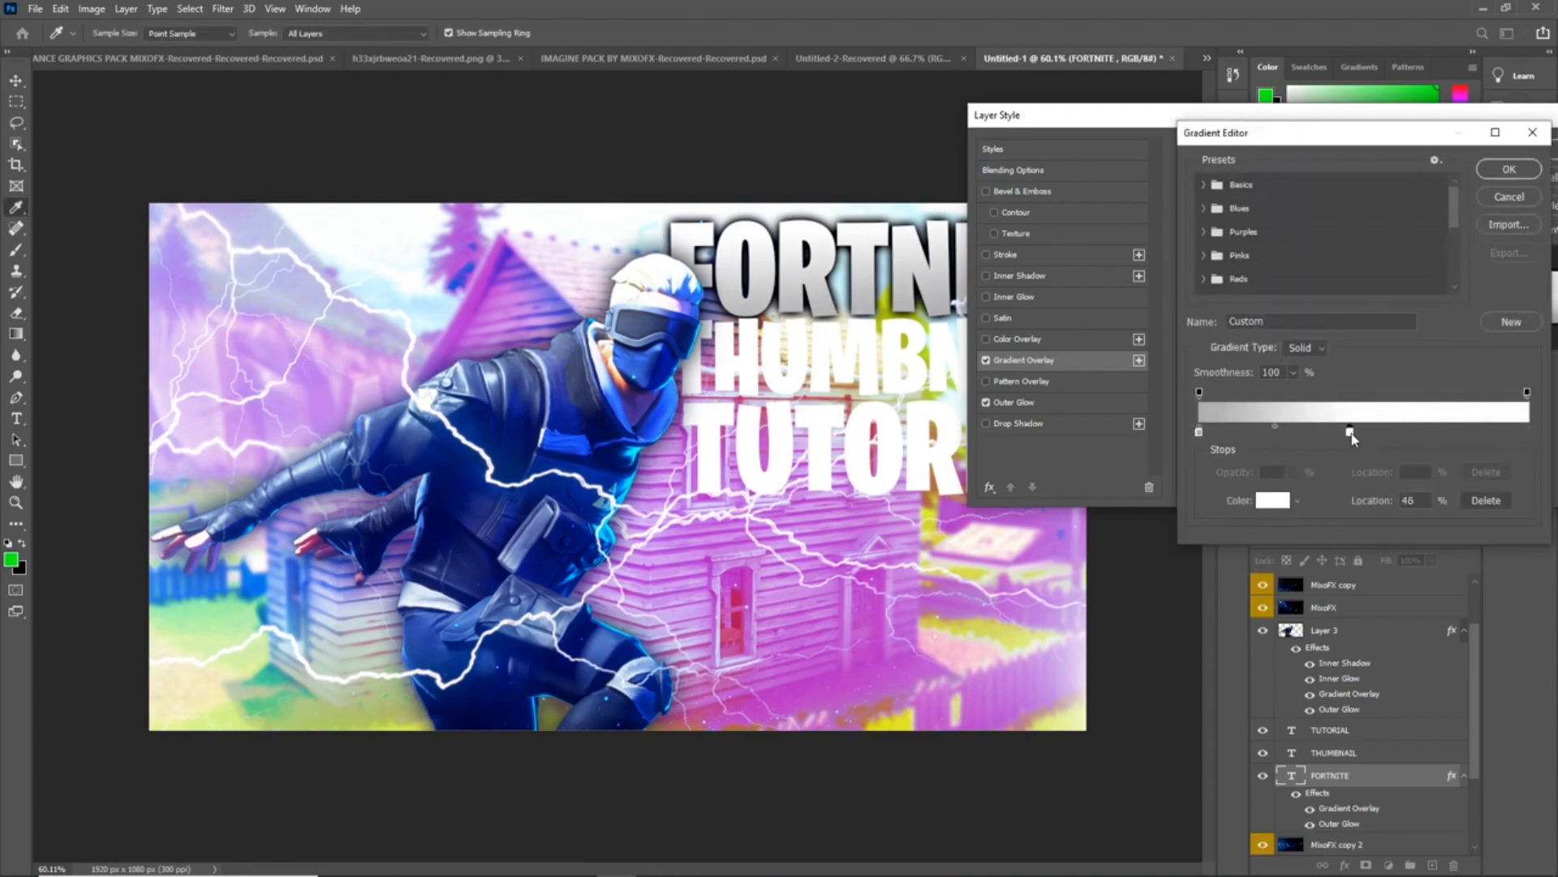
{"action": "left_click", "coordinate": [1502, 168]}
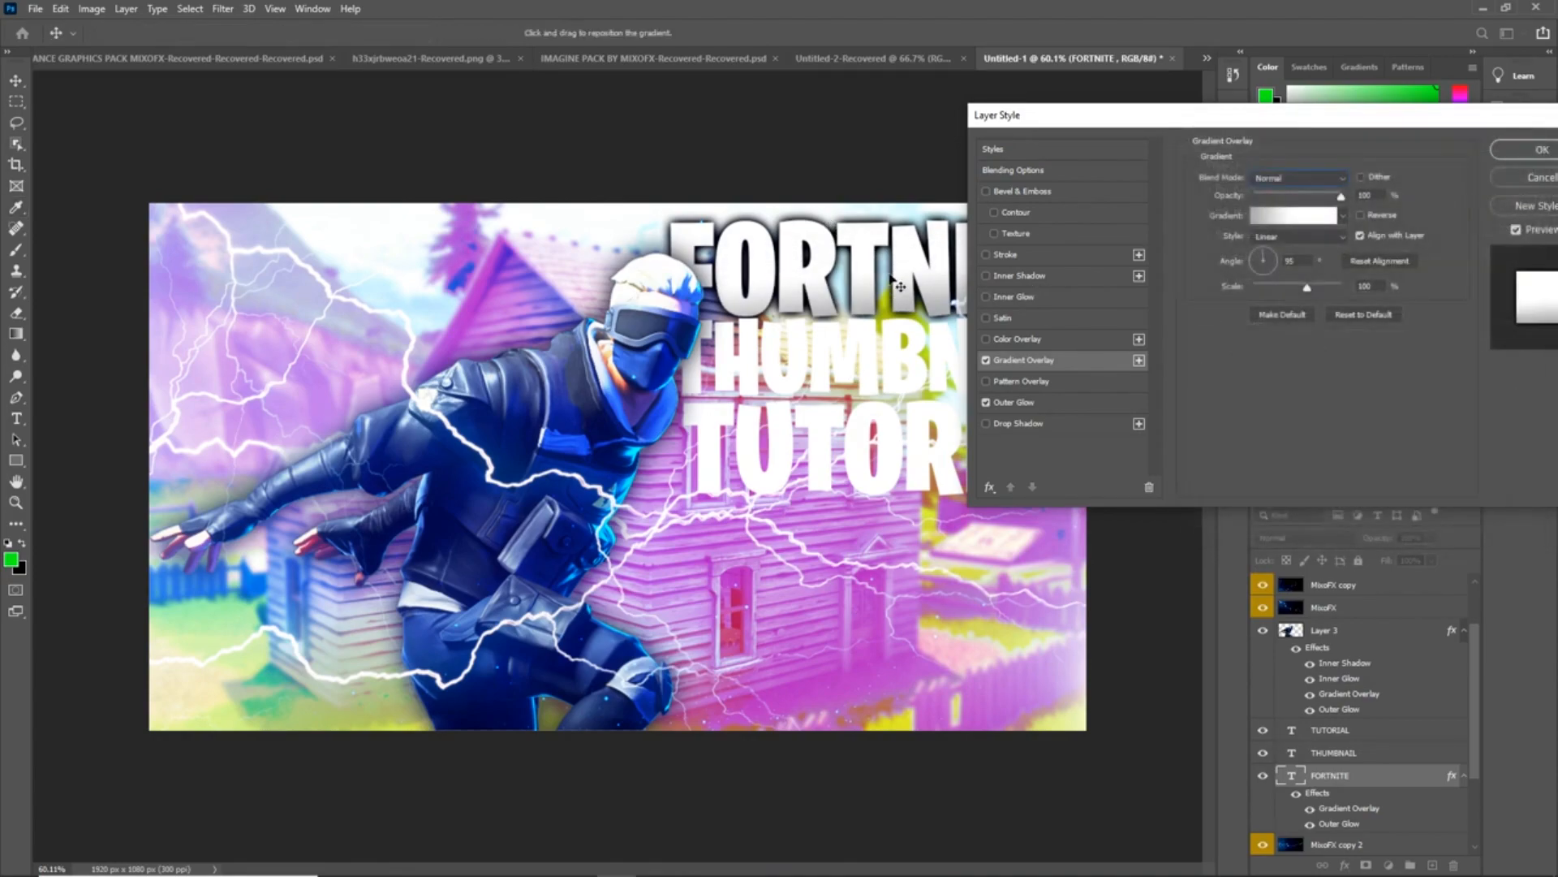
{"action": "left_click", "coordinate": [1542, 149]}
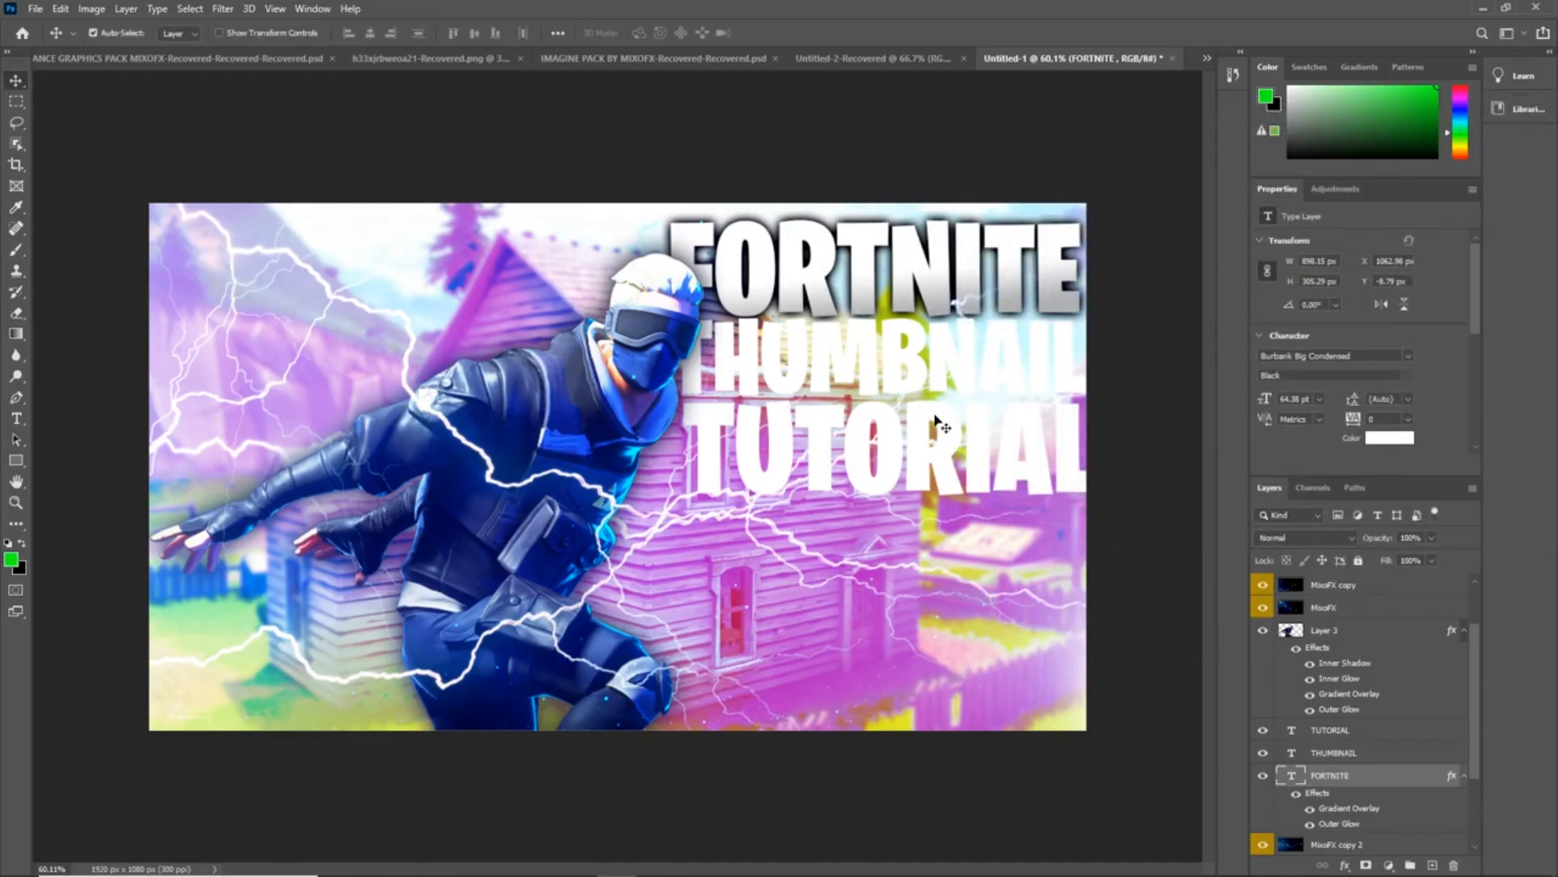
- Enable the outer glow on the THUMBNAIL text layer with the same black glow settings as FORTNITE
{"action": "left_click", "coordinate": [1363, 755]}
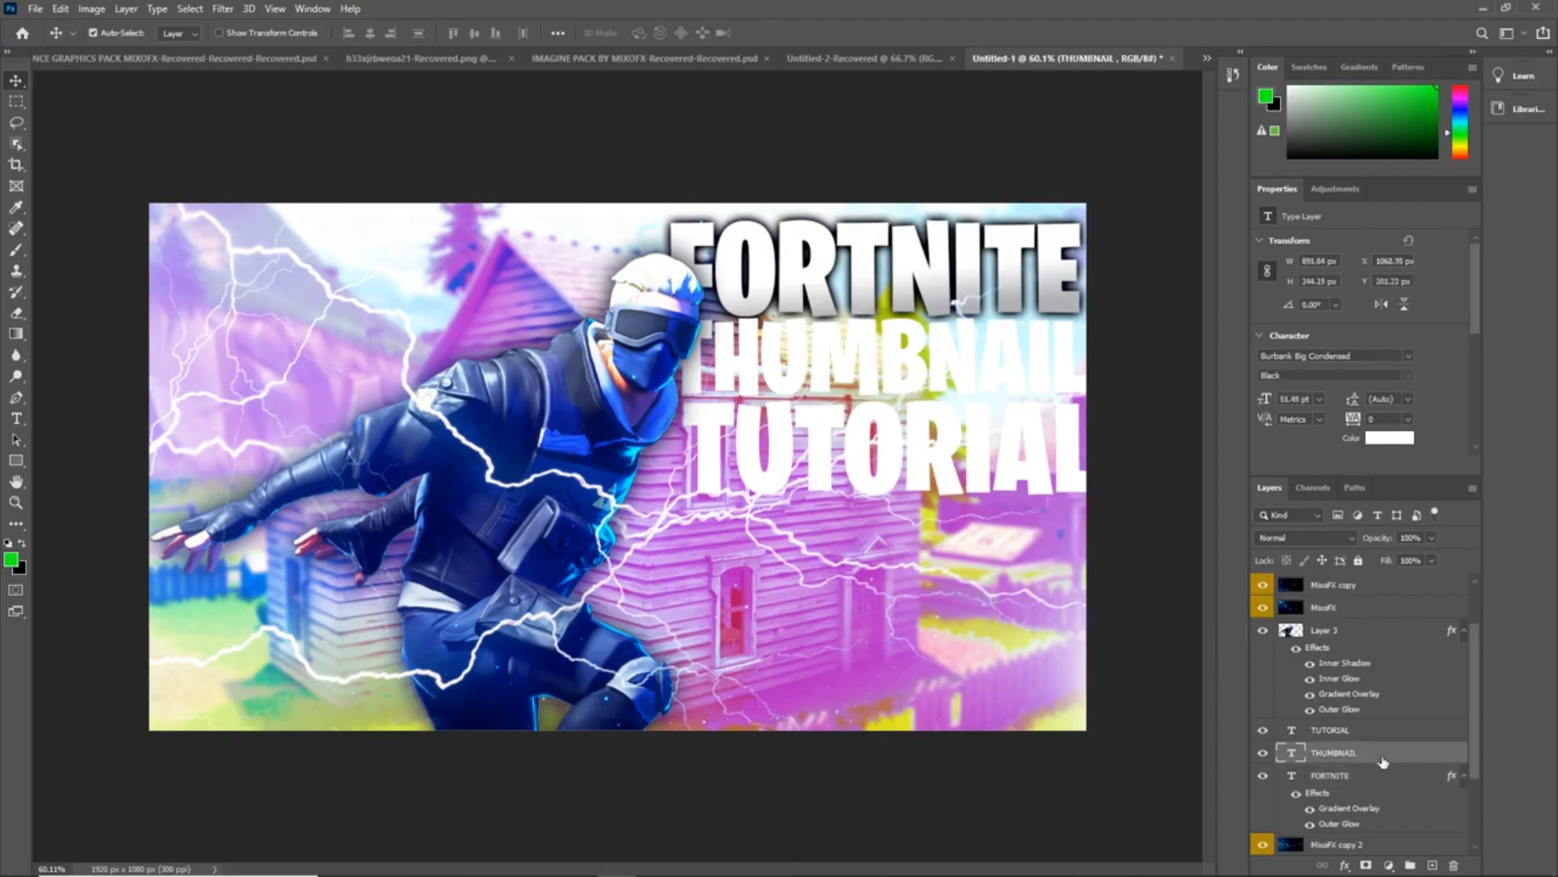
{"action": "double_click", "coordinate": [1360, 754]}
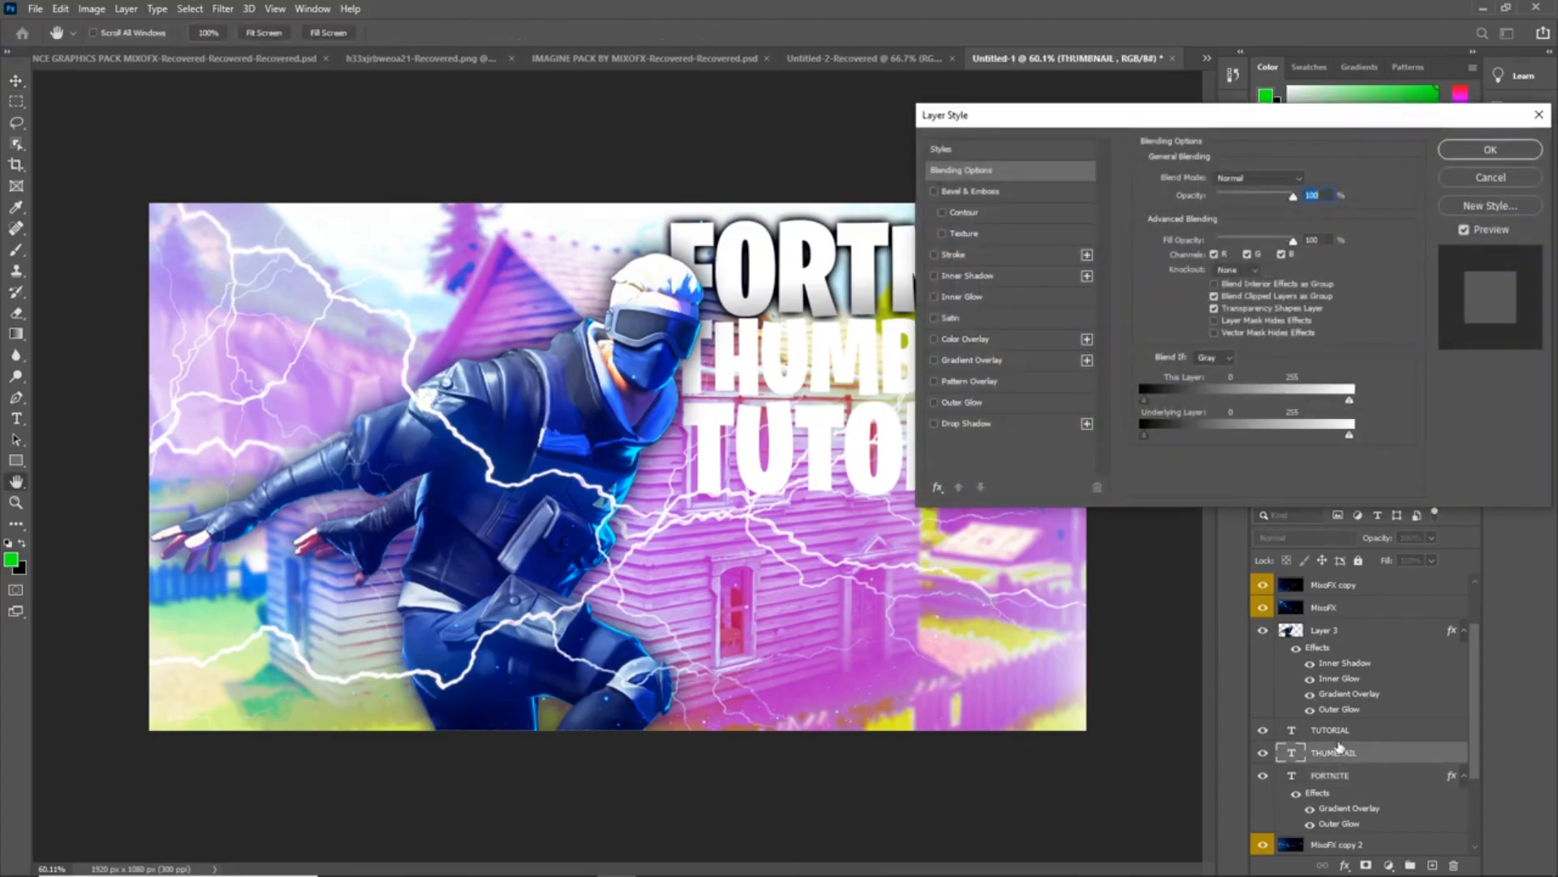
{"action": "left_click", "coordinate": [933, 403]}
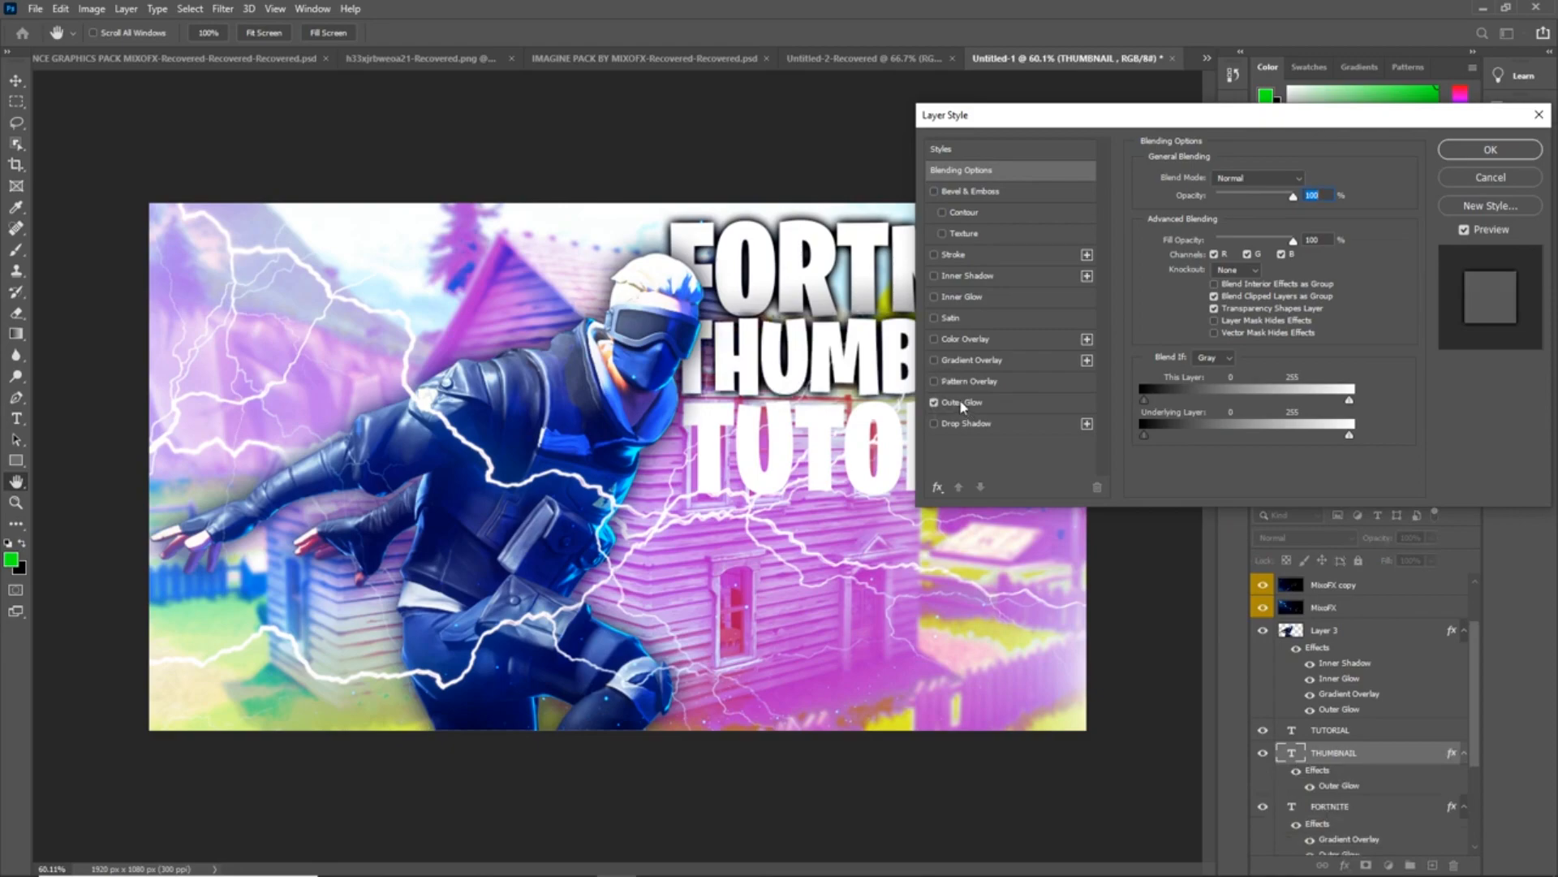
{"action": "left_click", "coordinate": [977, 401]}
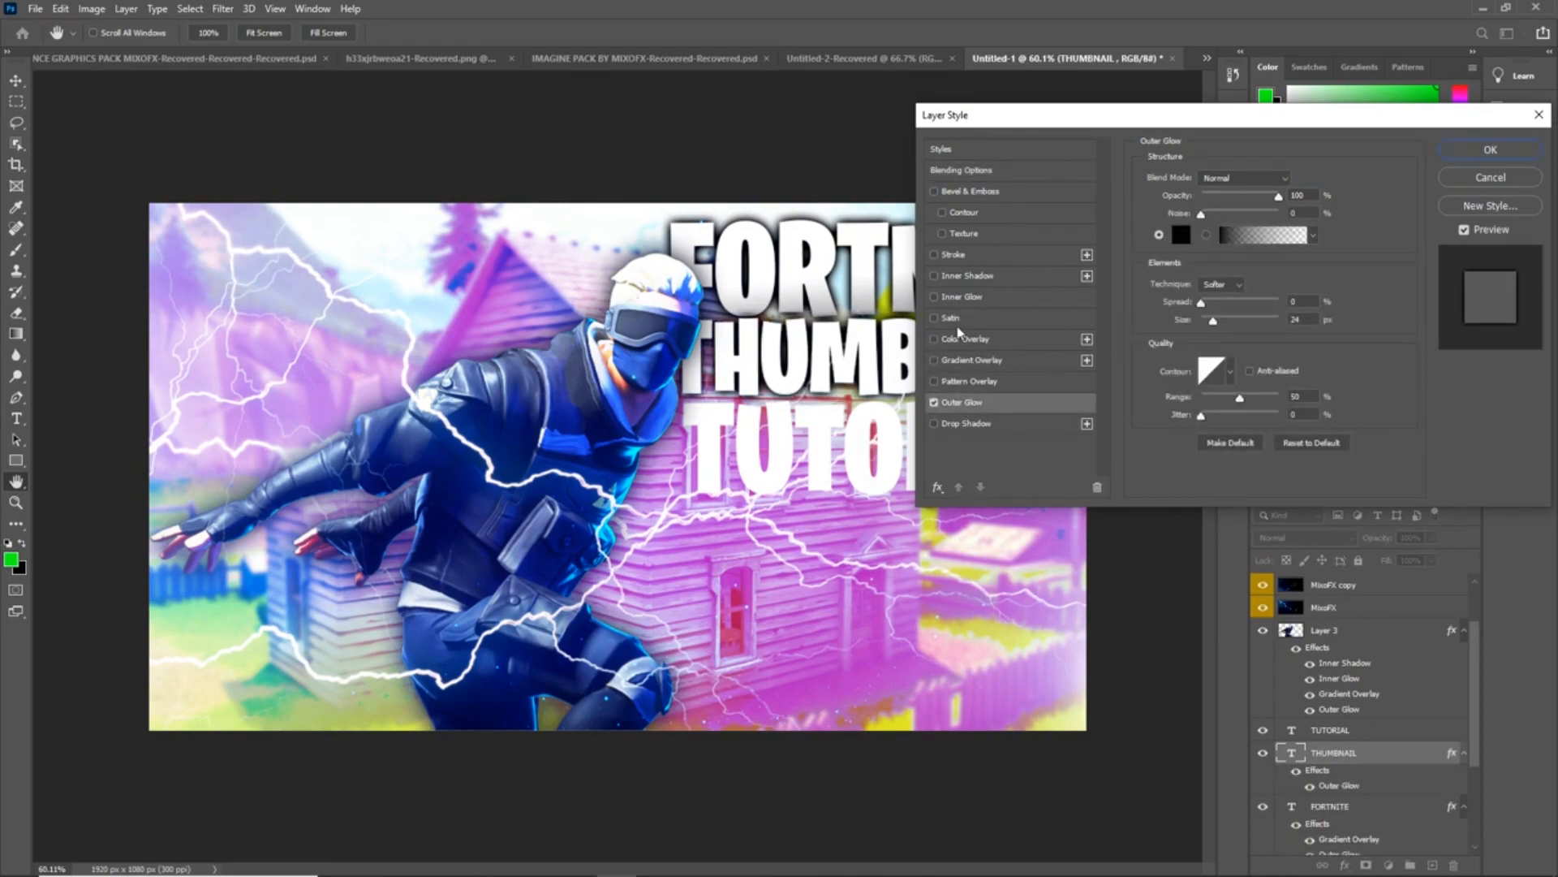
- Add a gradient overlay to the THUMBNAIL text using the Orange_05 preset from the Oranges group
{"action": "left_click", "coordinate": [934, 359]}
{"action": "left_click", "coordinate": [964, 359]}
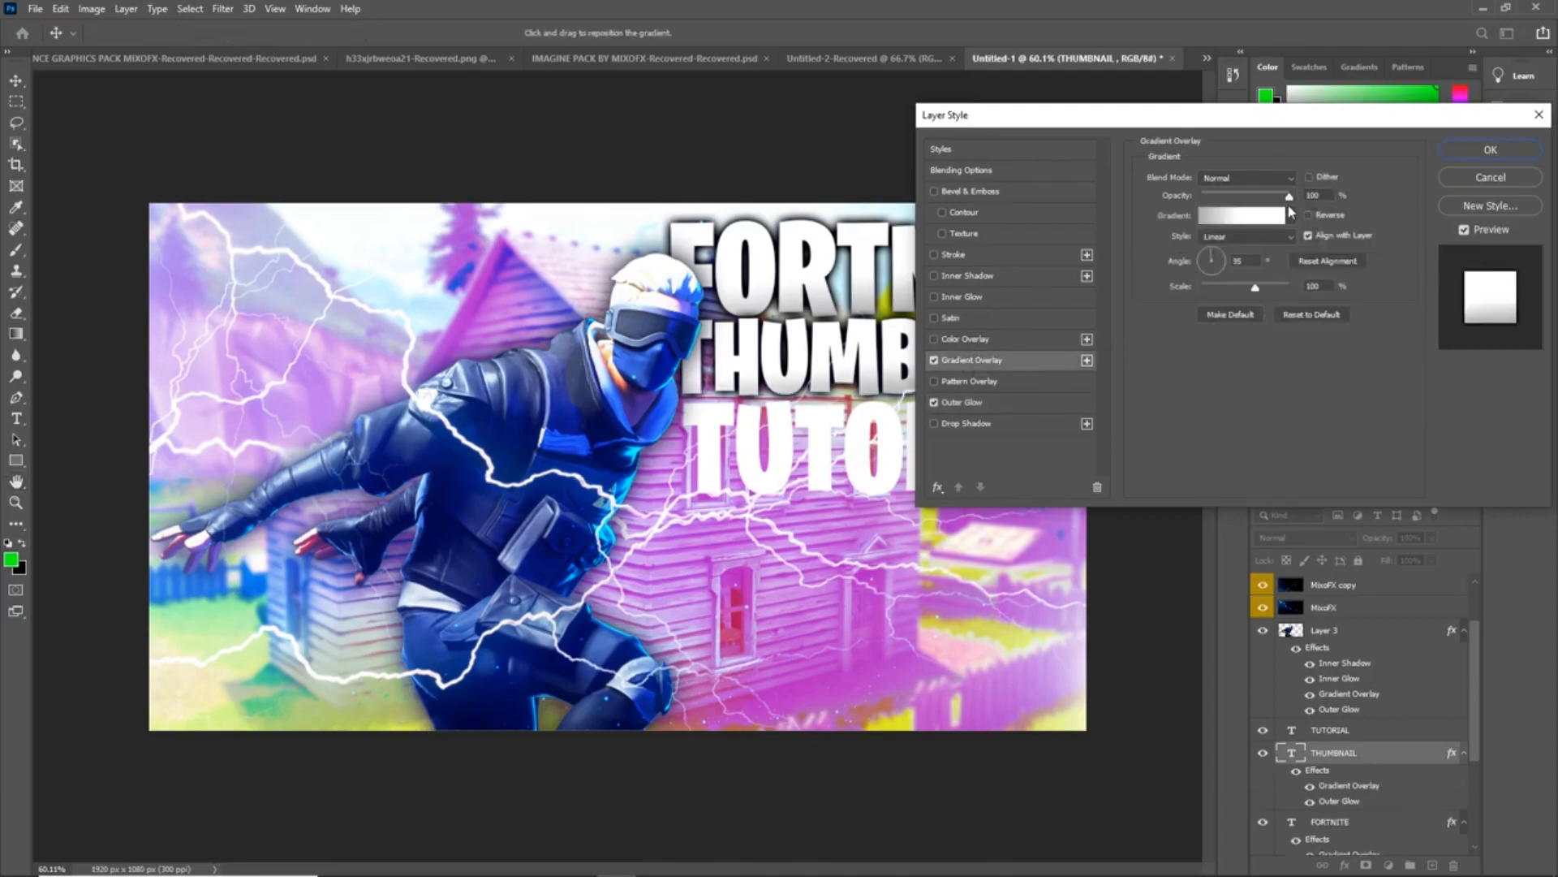
{"action": "left_click", "coordinate": [1240, 230]}
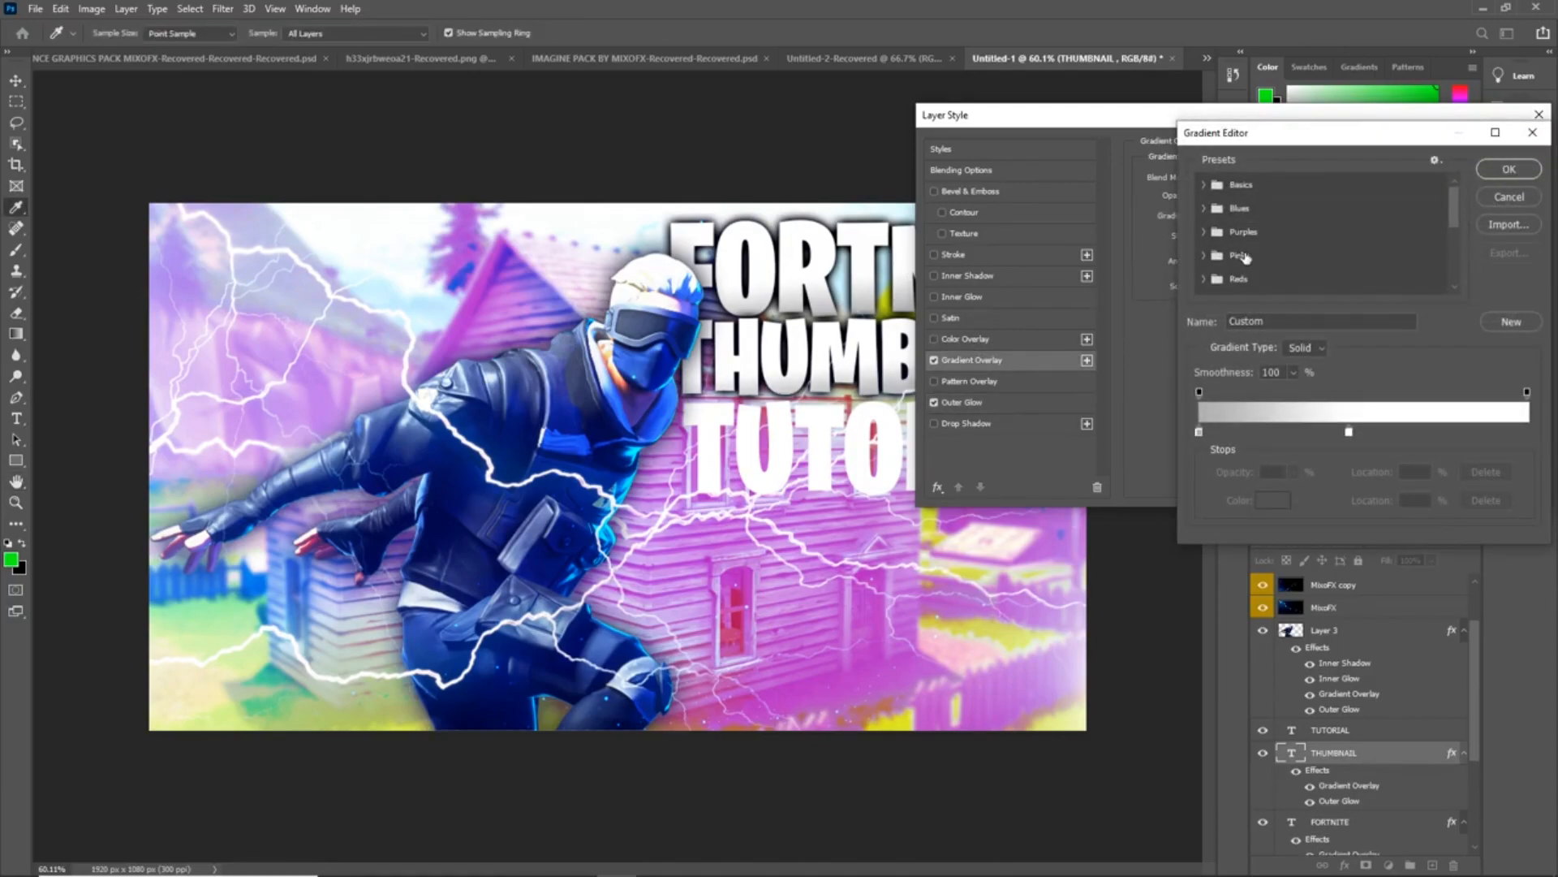
{"action": "scroll", "coordinate": [1234, 272], "scroll_direction": "down", "scroll_amount": 2}
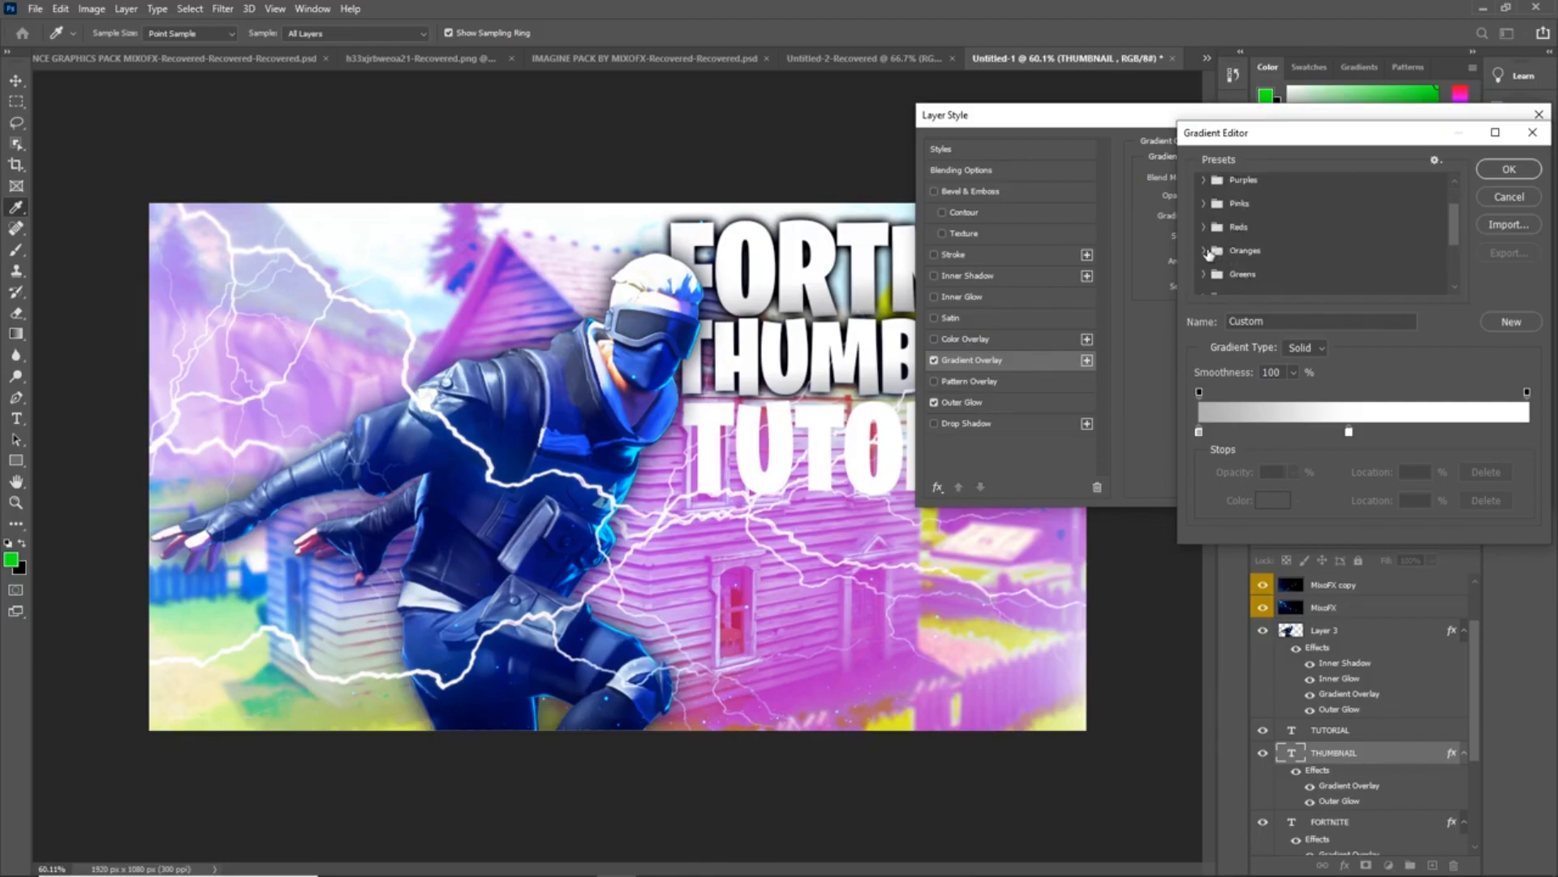
{"action": "left_click", "coordinate": [1209, 251]}
{"action": "left_click", "coordinate": [1328, 276]}
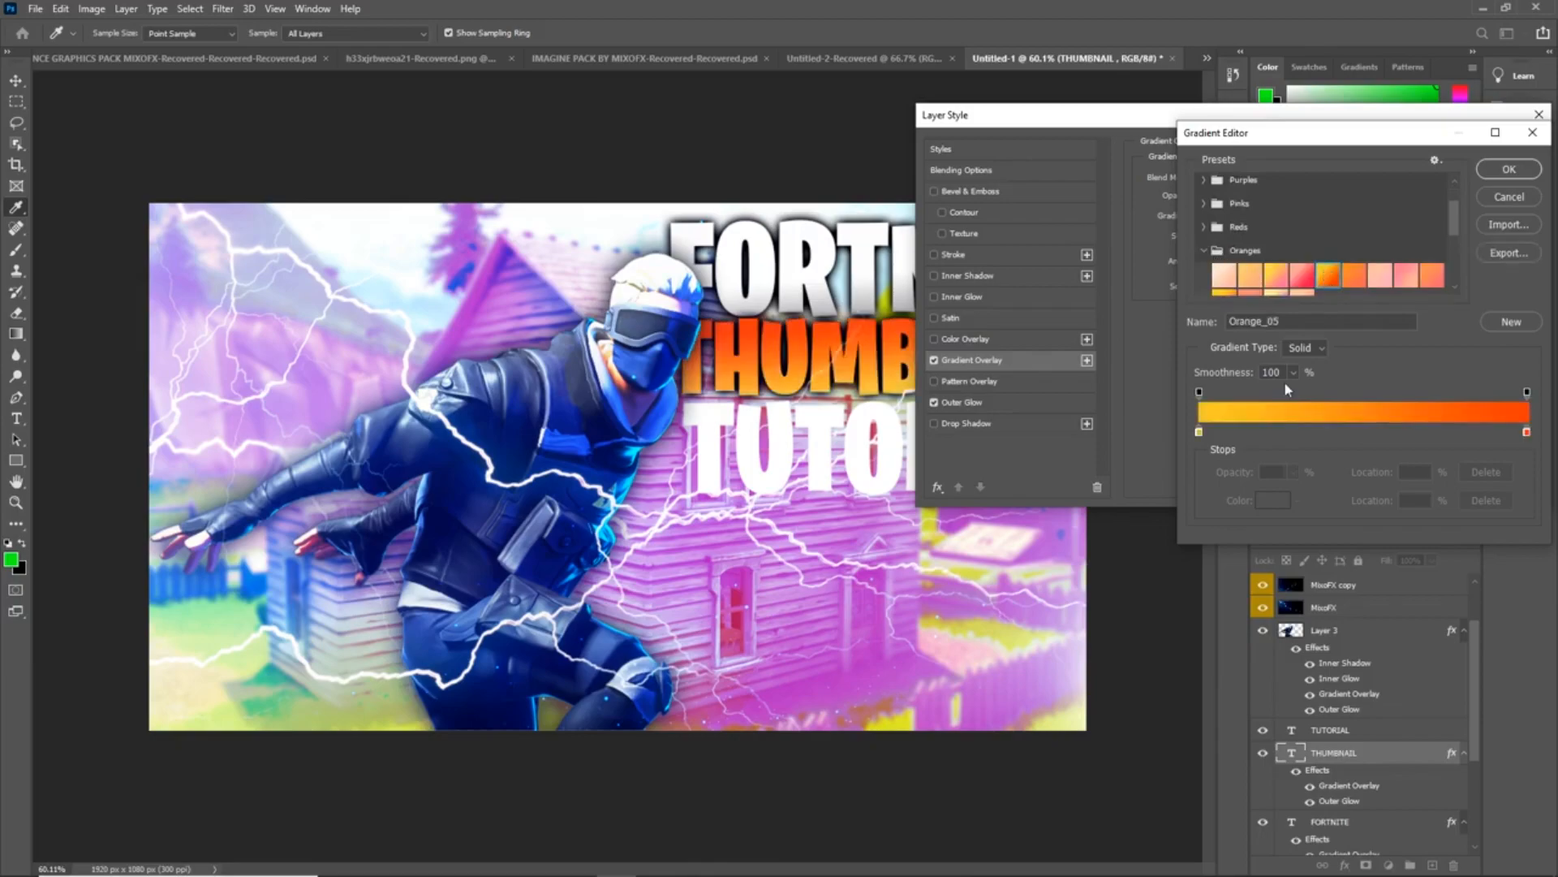
{"action": "left_click", "coordinate": [1509, 170]}
- Add an inner glow to the THUMBNAIL text, coloured white ffffff, with its opacity slightly under 90%
{"action": "left_click_drag", "start_coordinate": [1186, 115], "coordinate": [1515, 99]}
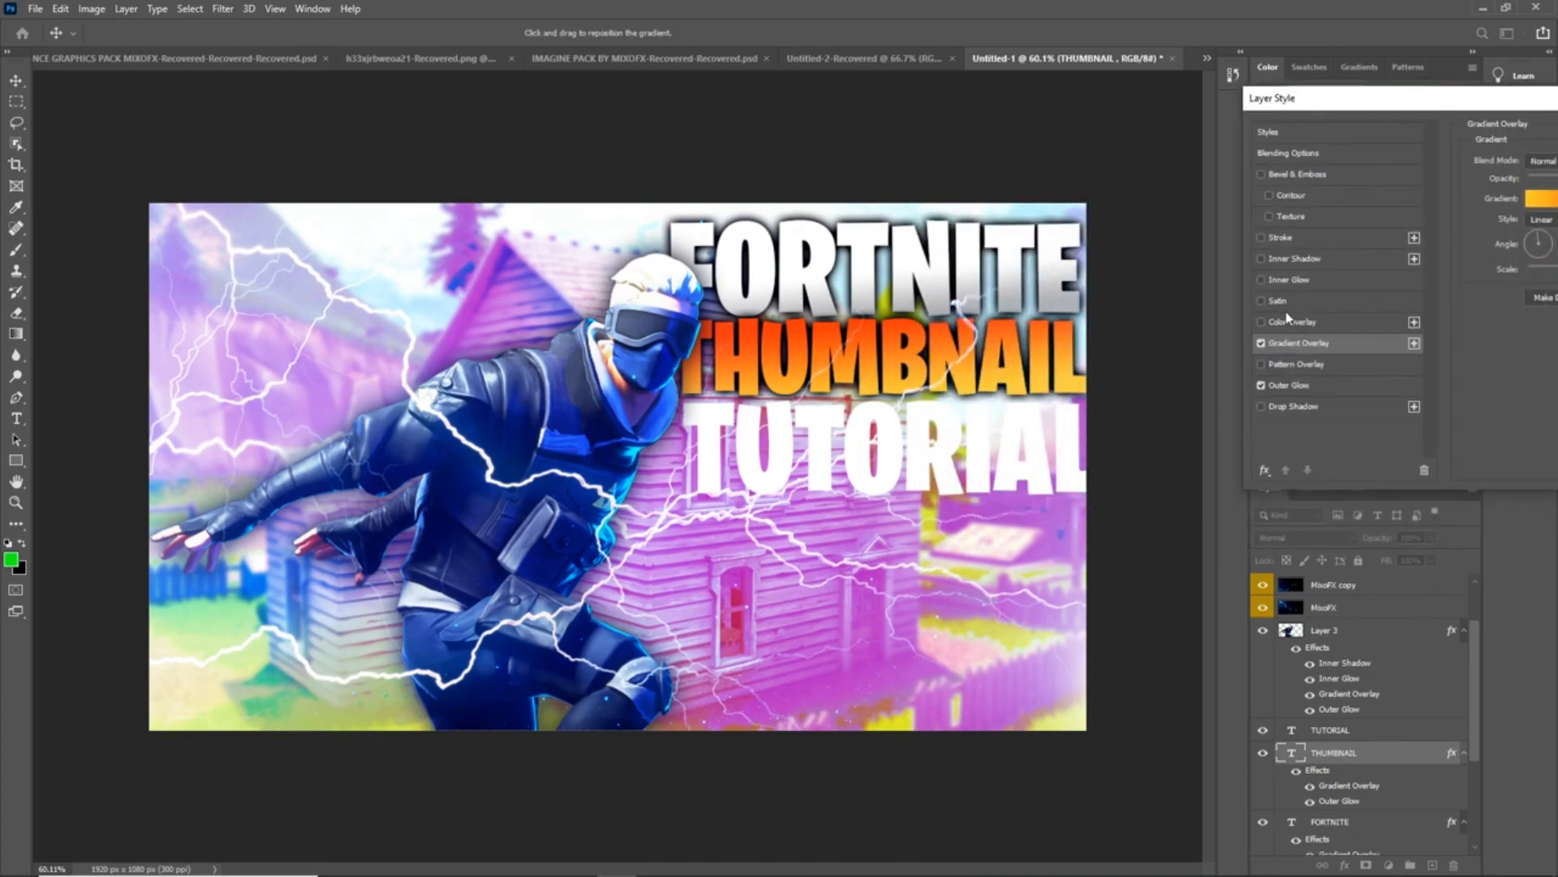
{"action": "left_click", "coordinate": [1262, 280]}
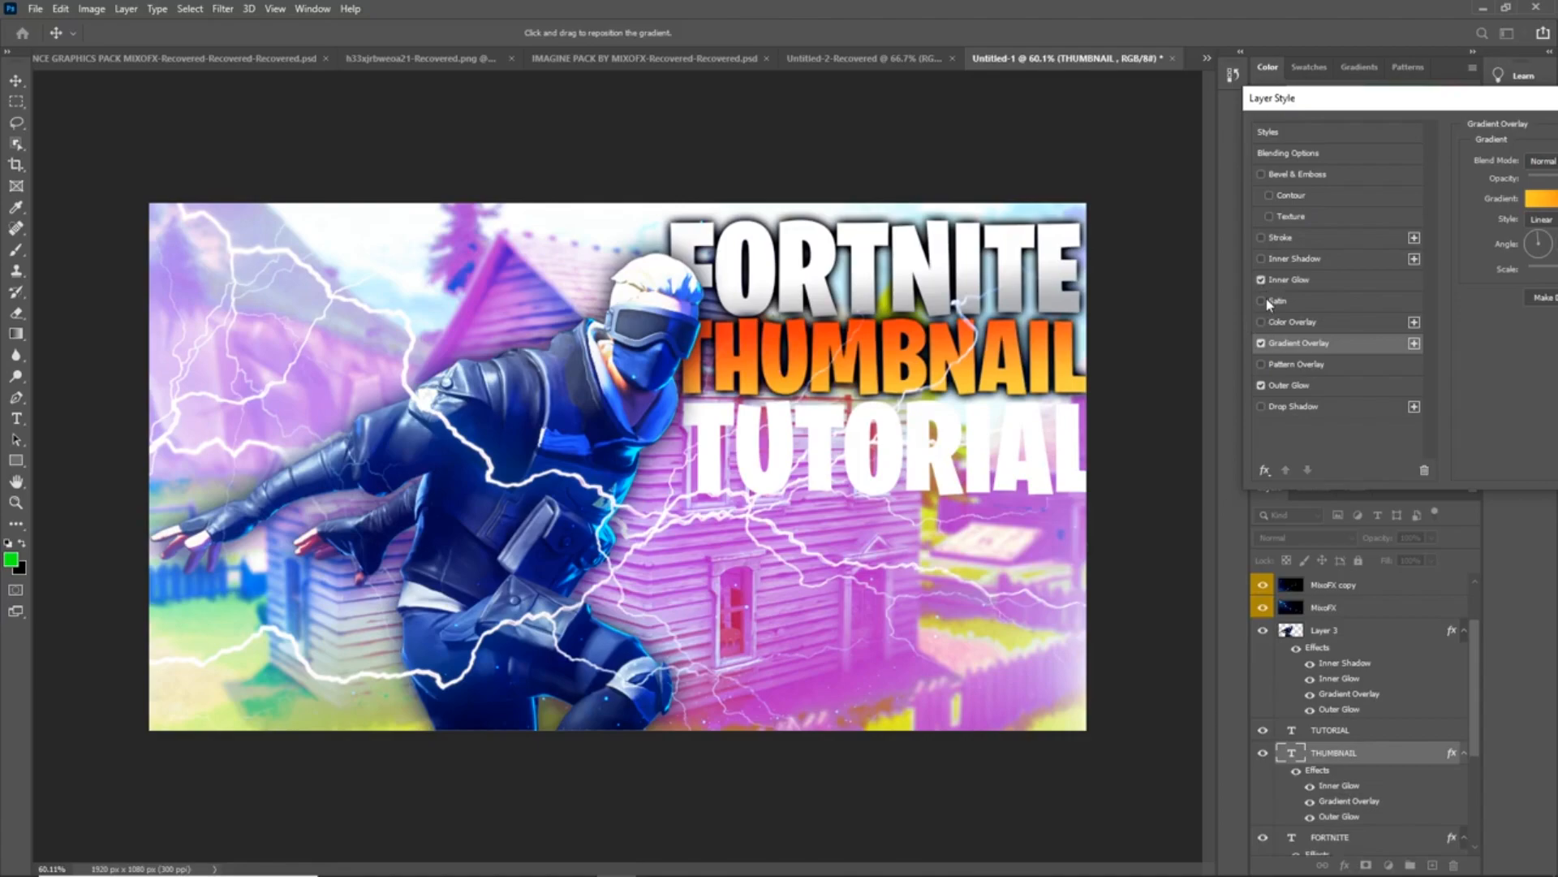
{"action": "left_click", "coordinate": [1315, 280]}
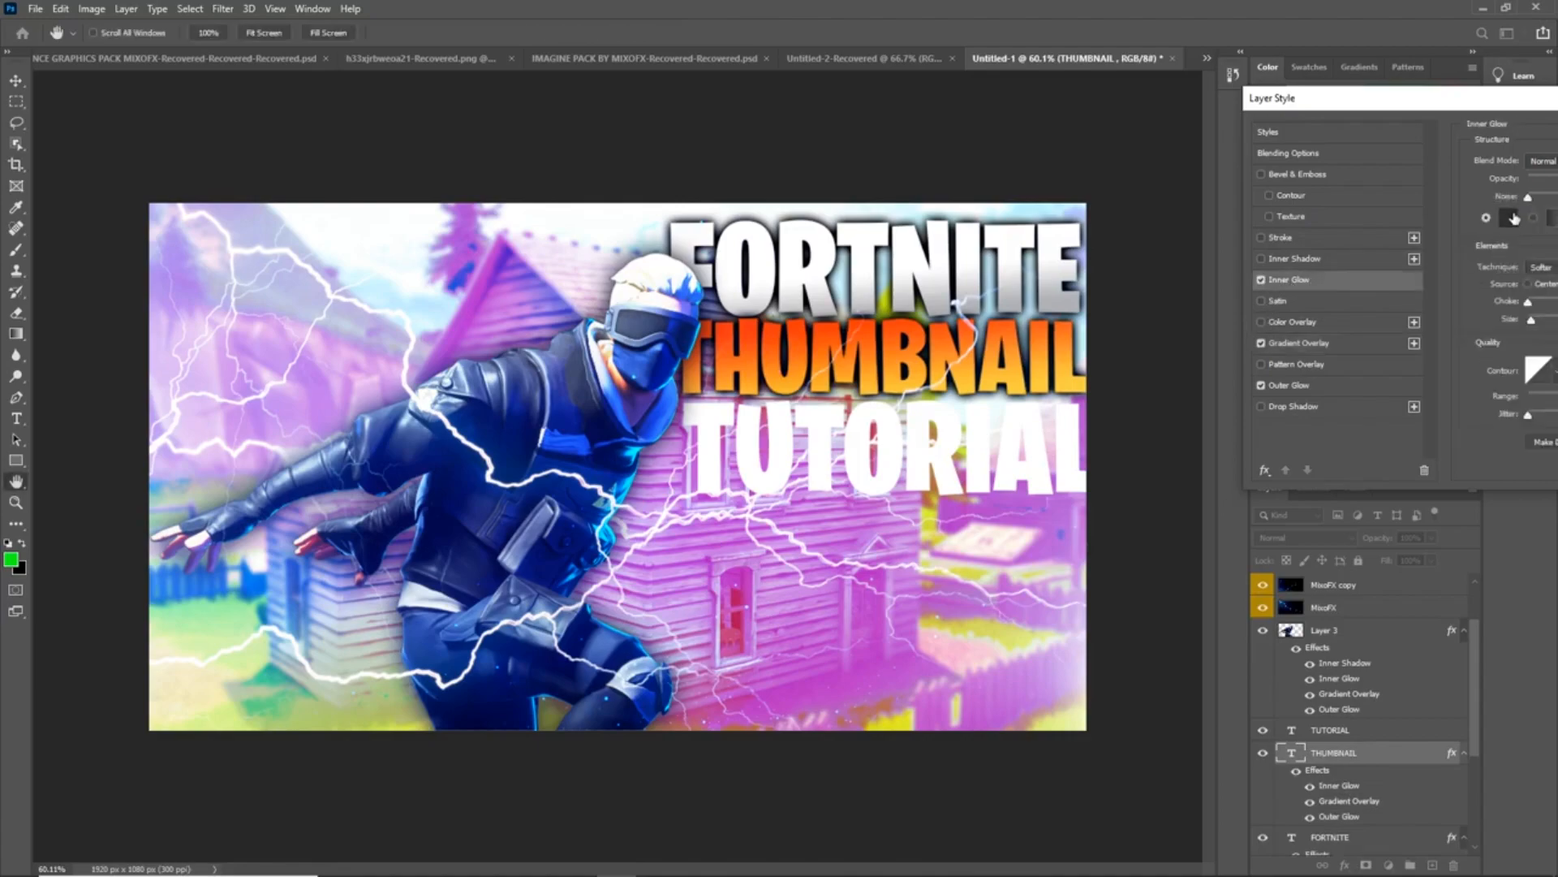
{"action": "left_click", "coordinate": [1515, 218]}
{"action": "left_click", "coordinate": [1129, 197]}
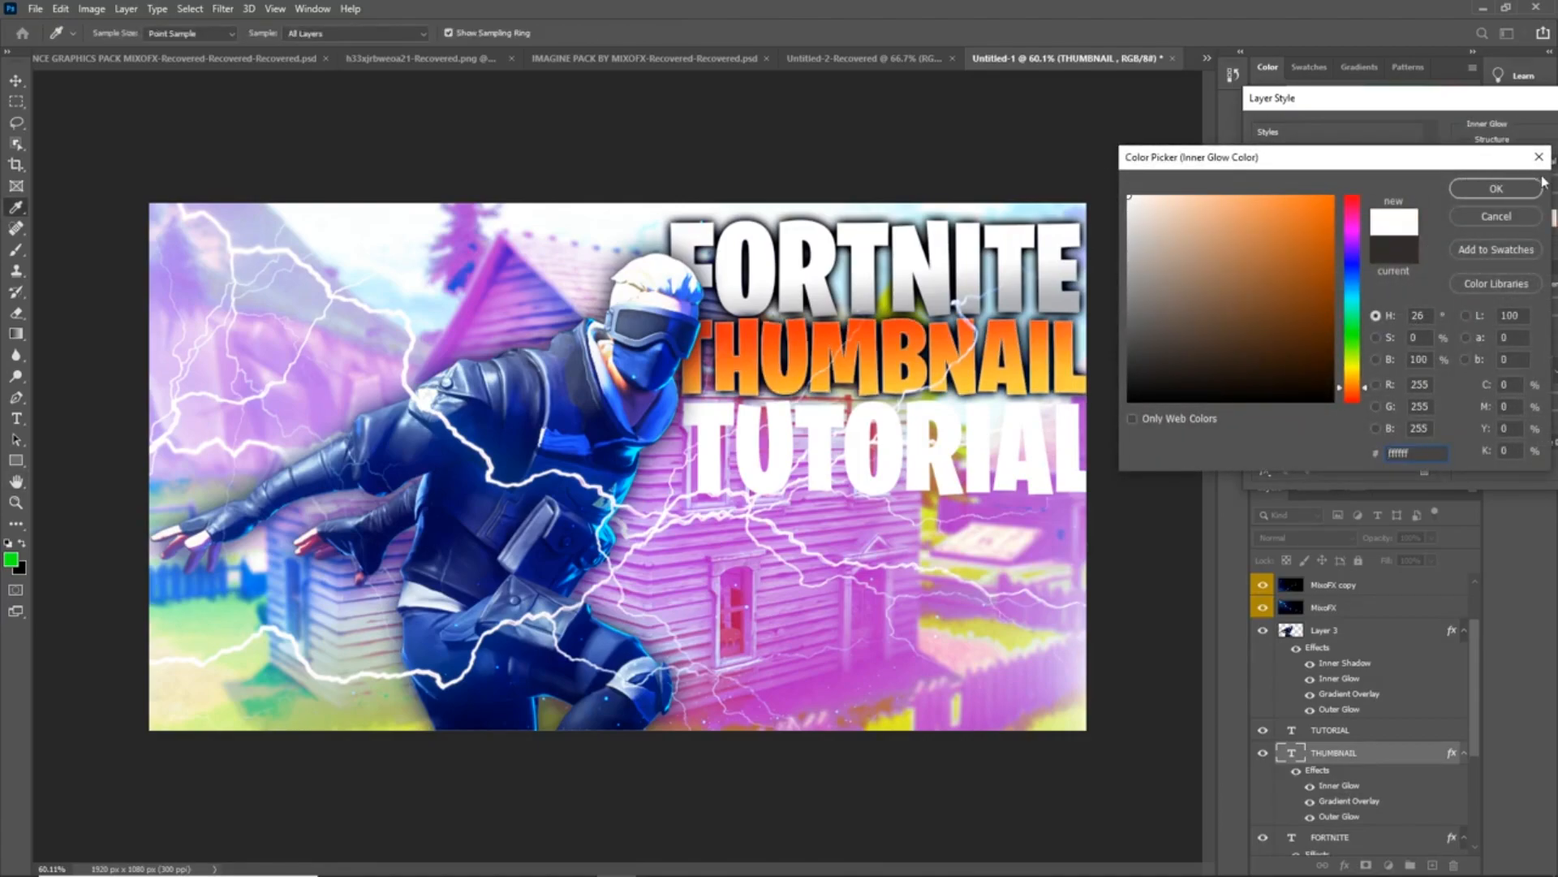
{"action": "left_click", "coordinate": [1496, 188]}
{"action": "left_click_drag", "start_coordinate": [1380, 97], "coordinate": [1158, 95]}
{"action": "mouse_move", "coordinate": [1381, 177]}
{"action": "left_mouse_down"}
{"action": "mouse_move", "coordinate": [1364, 178]}
{"action": "mouse_move", "coordinate": [1377, 182]}
{"action": "left_mouse_up"}
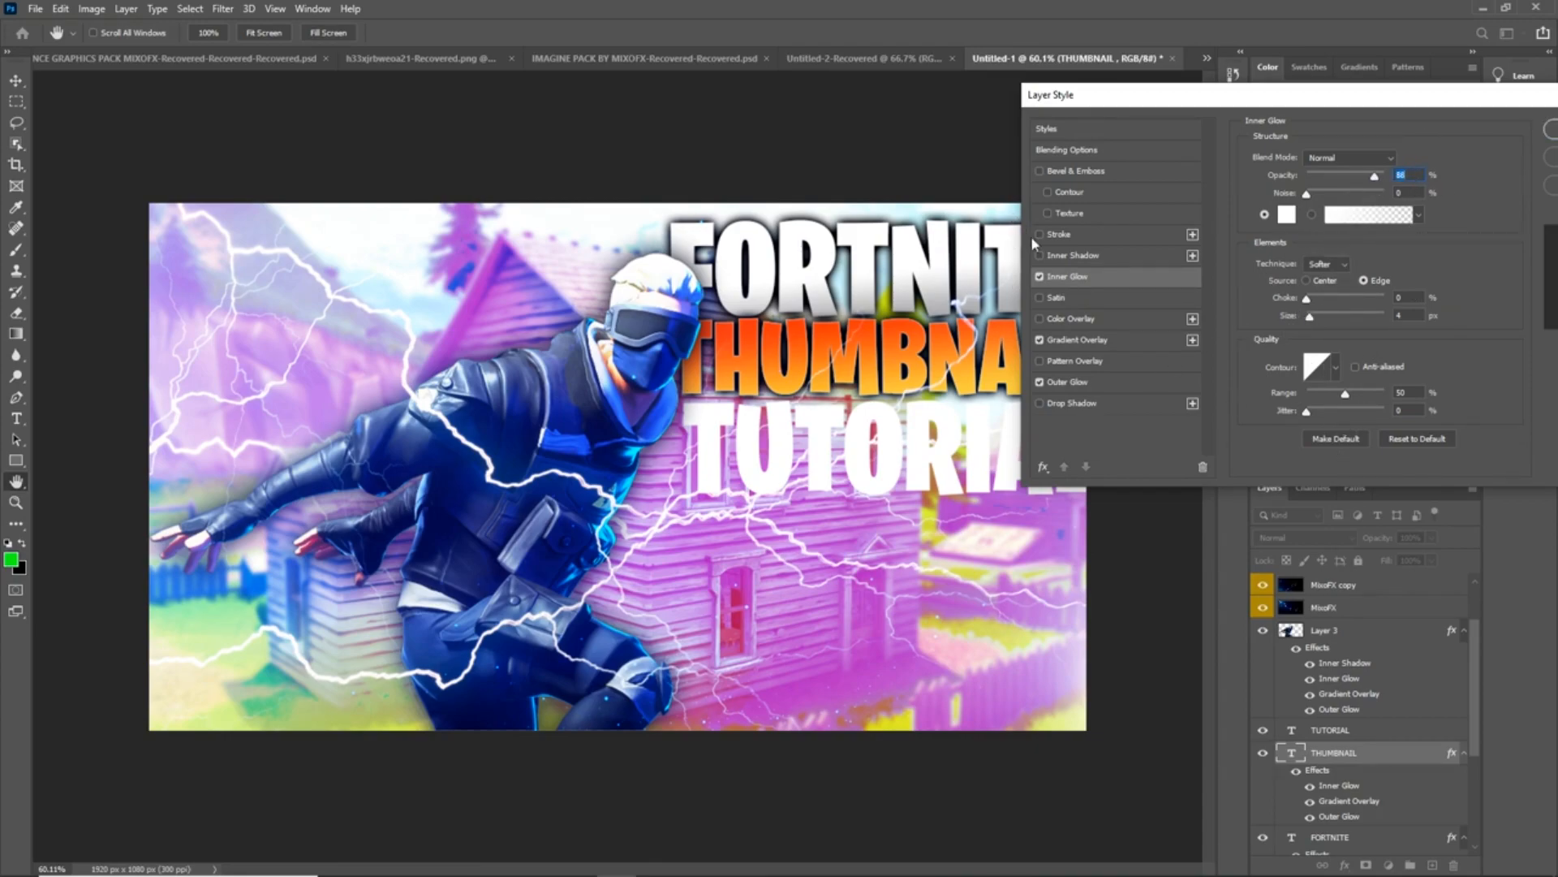
- Add a white Soft Light inner shadow to the THUMBNAIL text at about 79% opacity and apply the layer style
{"action": "left_click", "coordinate": [1088, 256]}
{"action": "left_click_drag", "start_coordinate": [1335, 182], "coordinate": [1370, 181]}
{"action": "left_click_drag", "start_coordinate": [1498, 107], "coordinate": [1442, 110]}
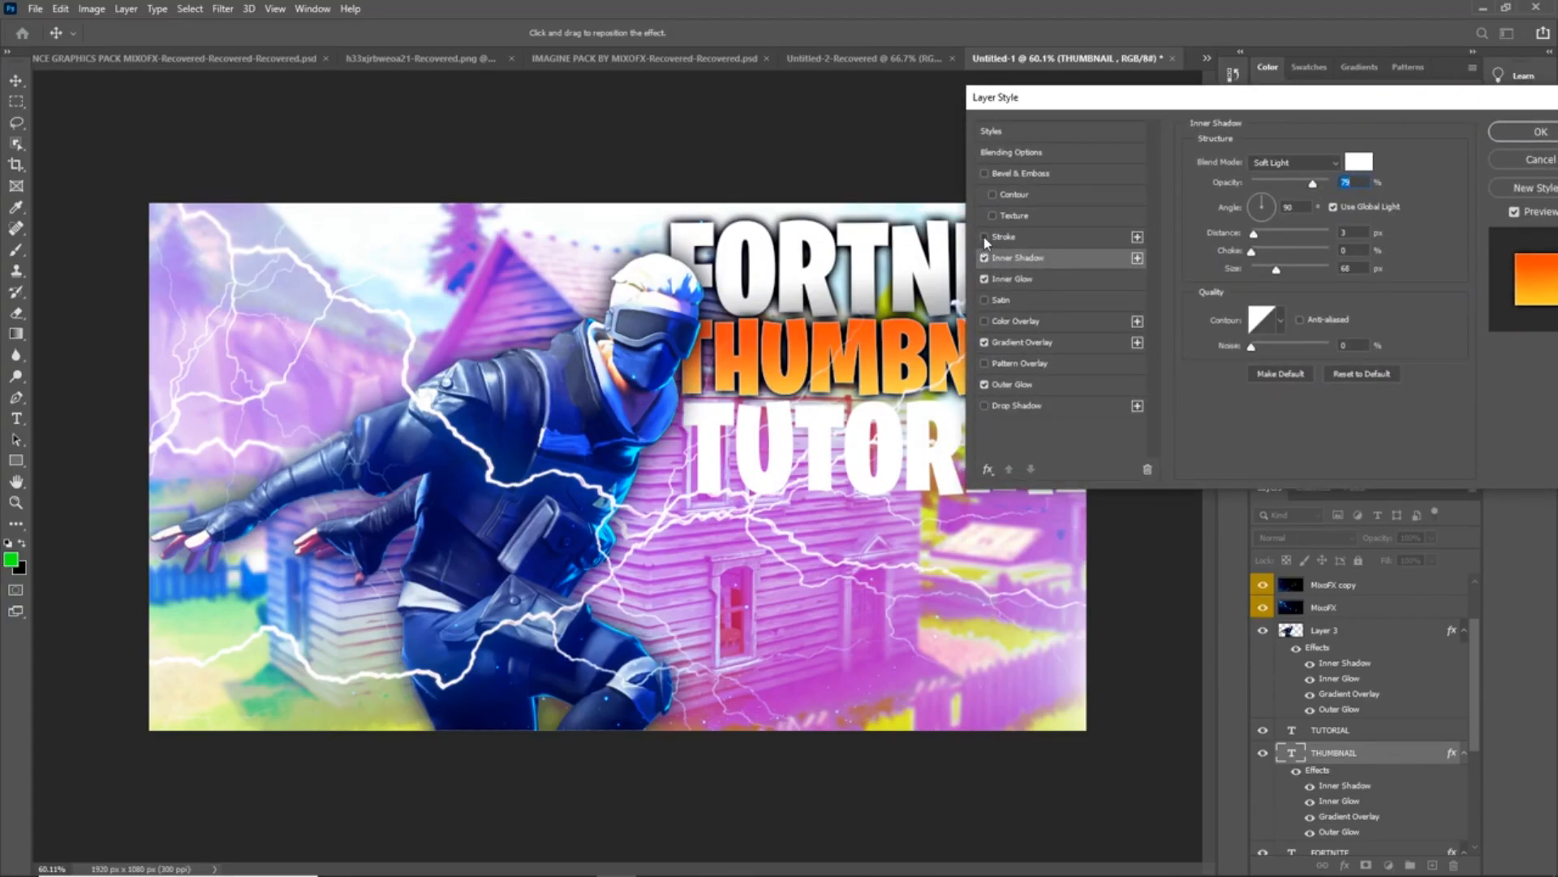
{"action": "left_click_drag", "start_coordinate": [1445, 112], "coordinate": [1348, 128]}
{"action": "left_click", "coordinate": [1432, 151]}
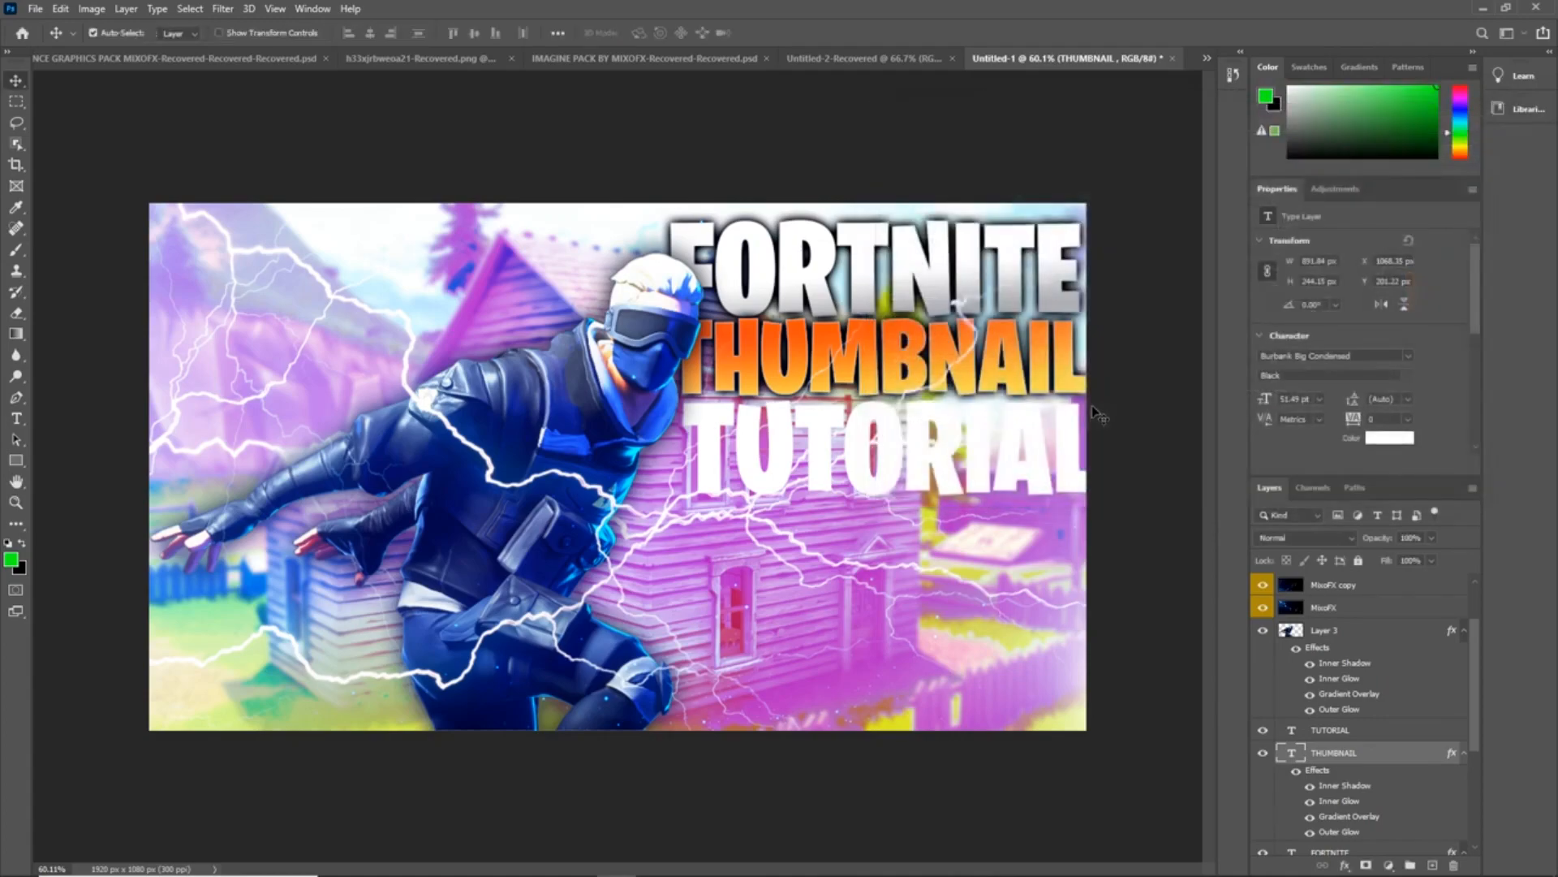
{"action": "scroll", "coordinate": [1025, 487], "scroll_direction": "up", "scroll_amount": 1}
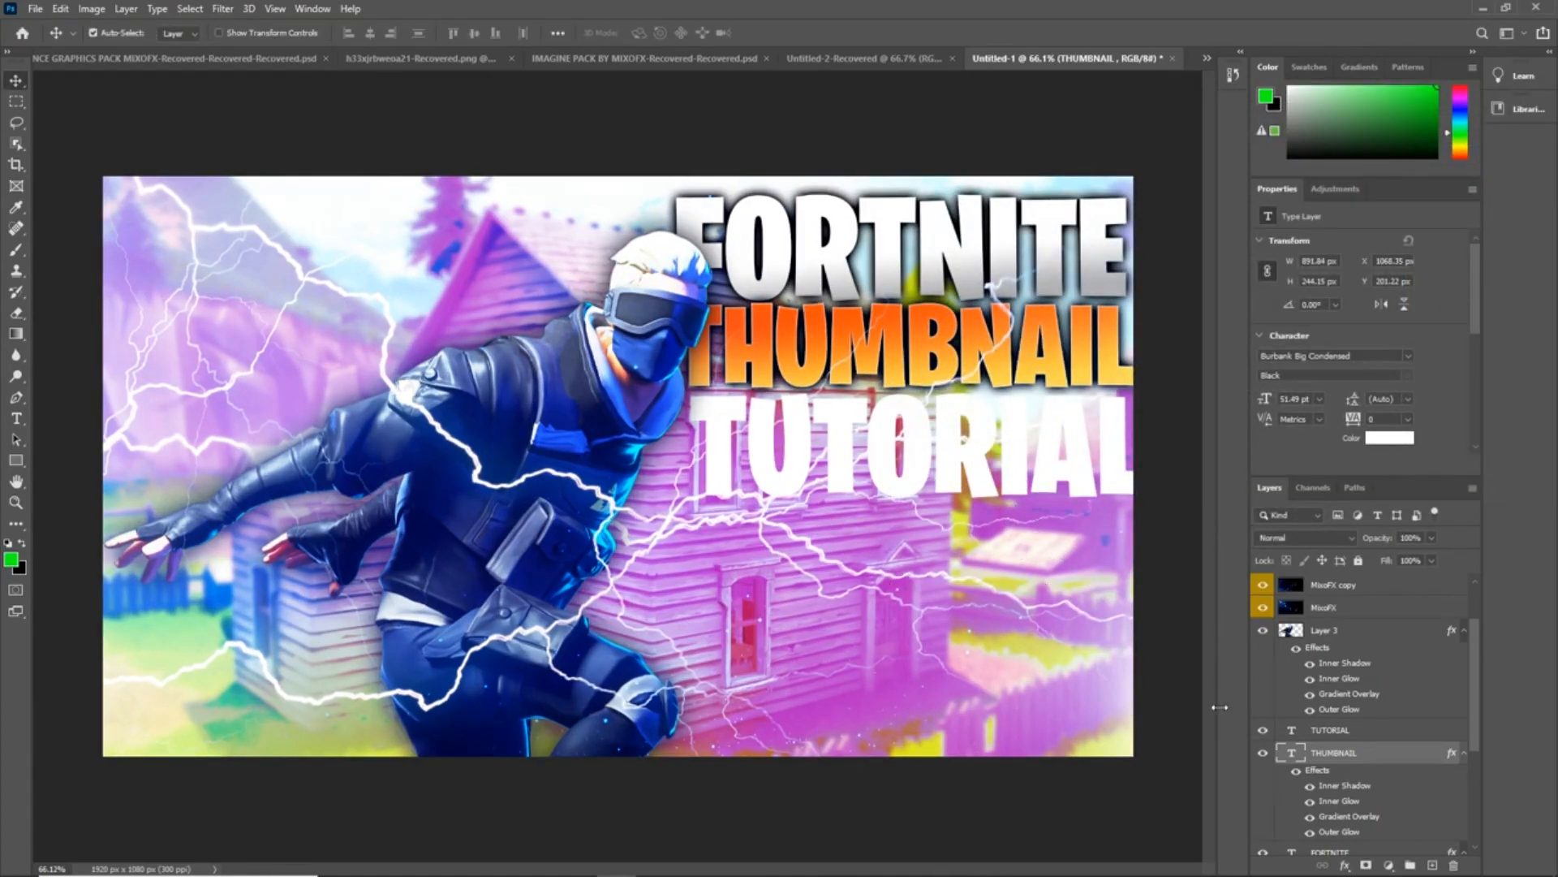
- Enable the outer glow on the TUTORIAL text layer, keeping the whole title in view beside the layer style settings
{"action": "scroll", "coordinate": [1310, 772], "scroll_direction": "down", "scroll_amount": 2}
{"action": "left_click", "coordinate": [1379, 688]}
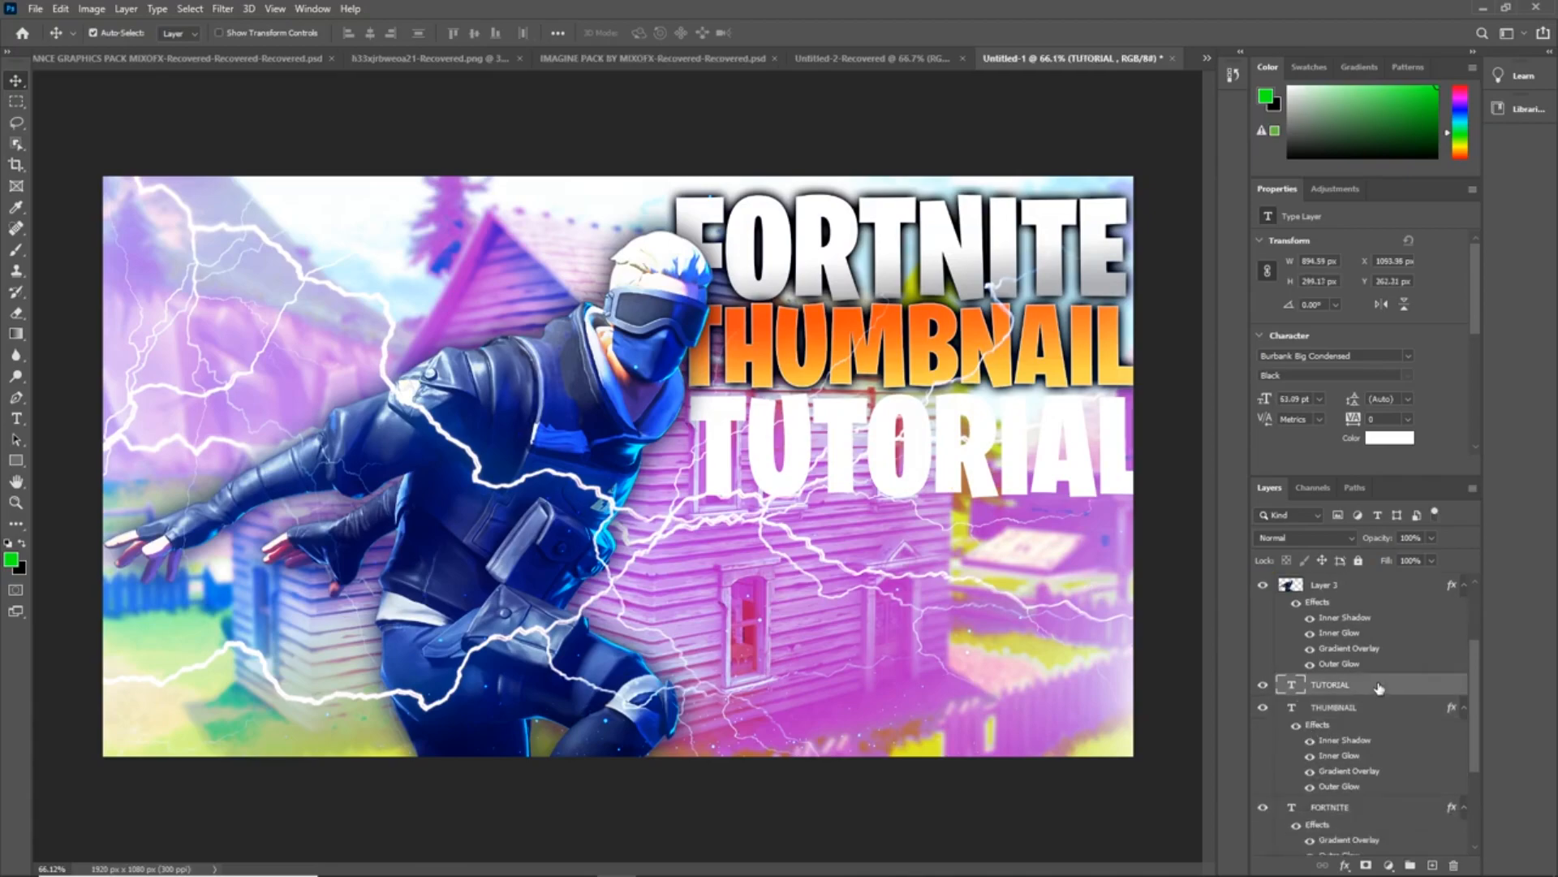
{"action": "double_click", "coordinate": [1381, 687]}
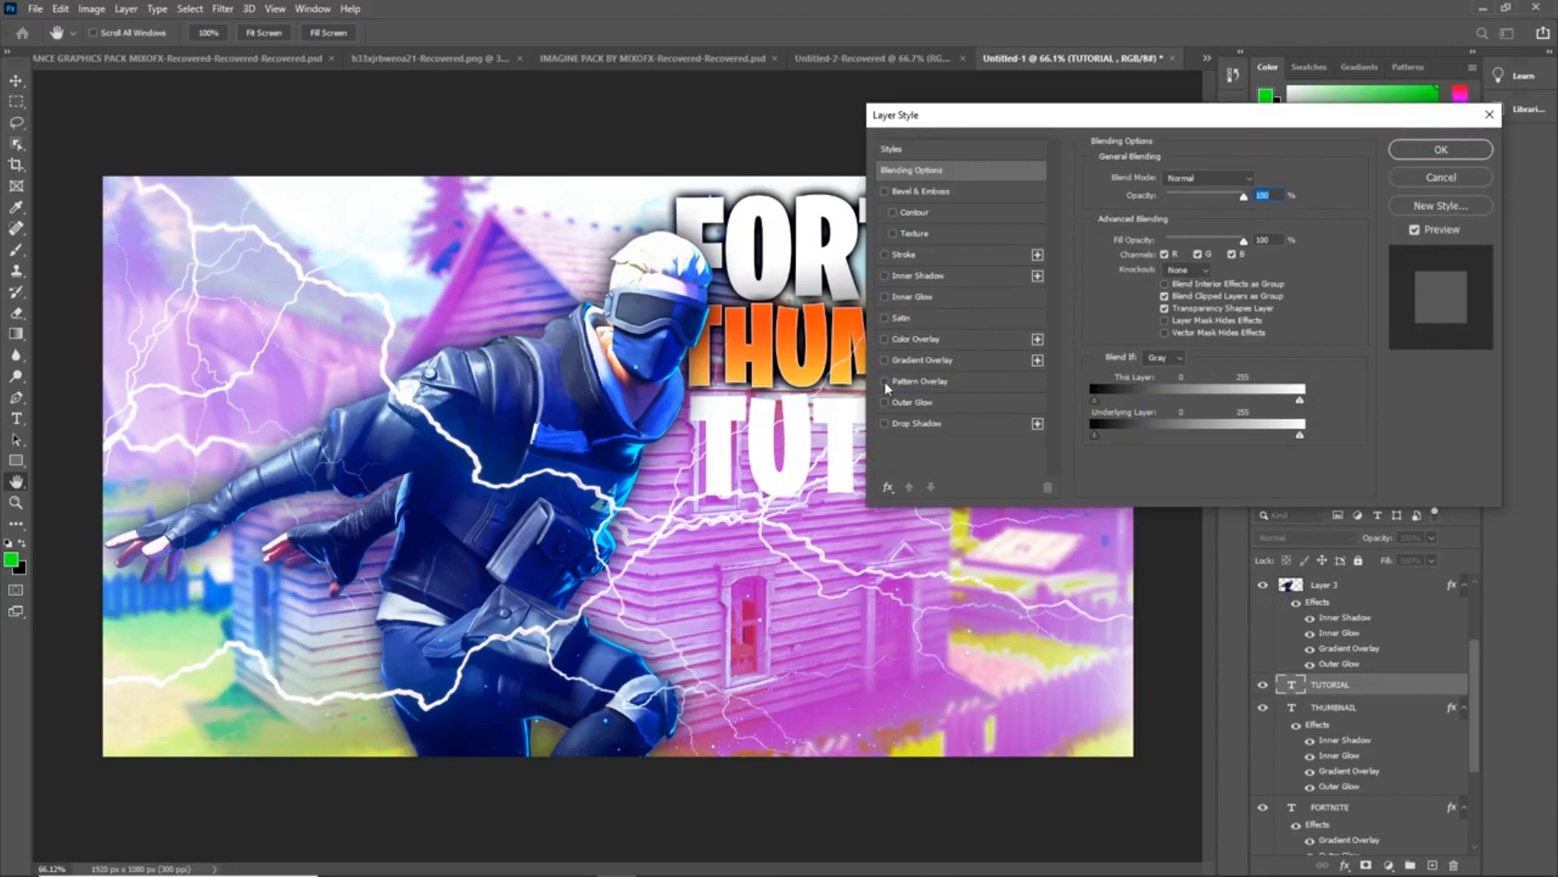
{"action": "left_click", "coordinate": [886, 402]}
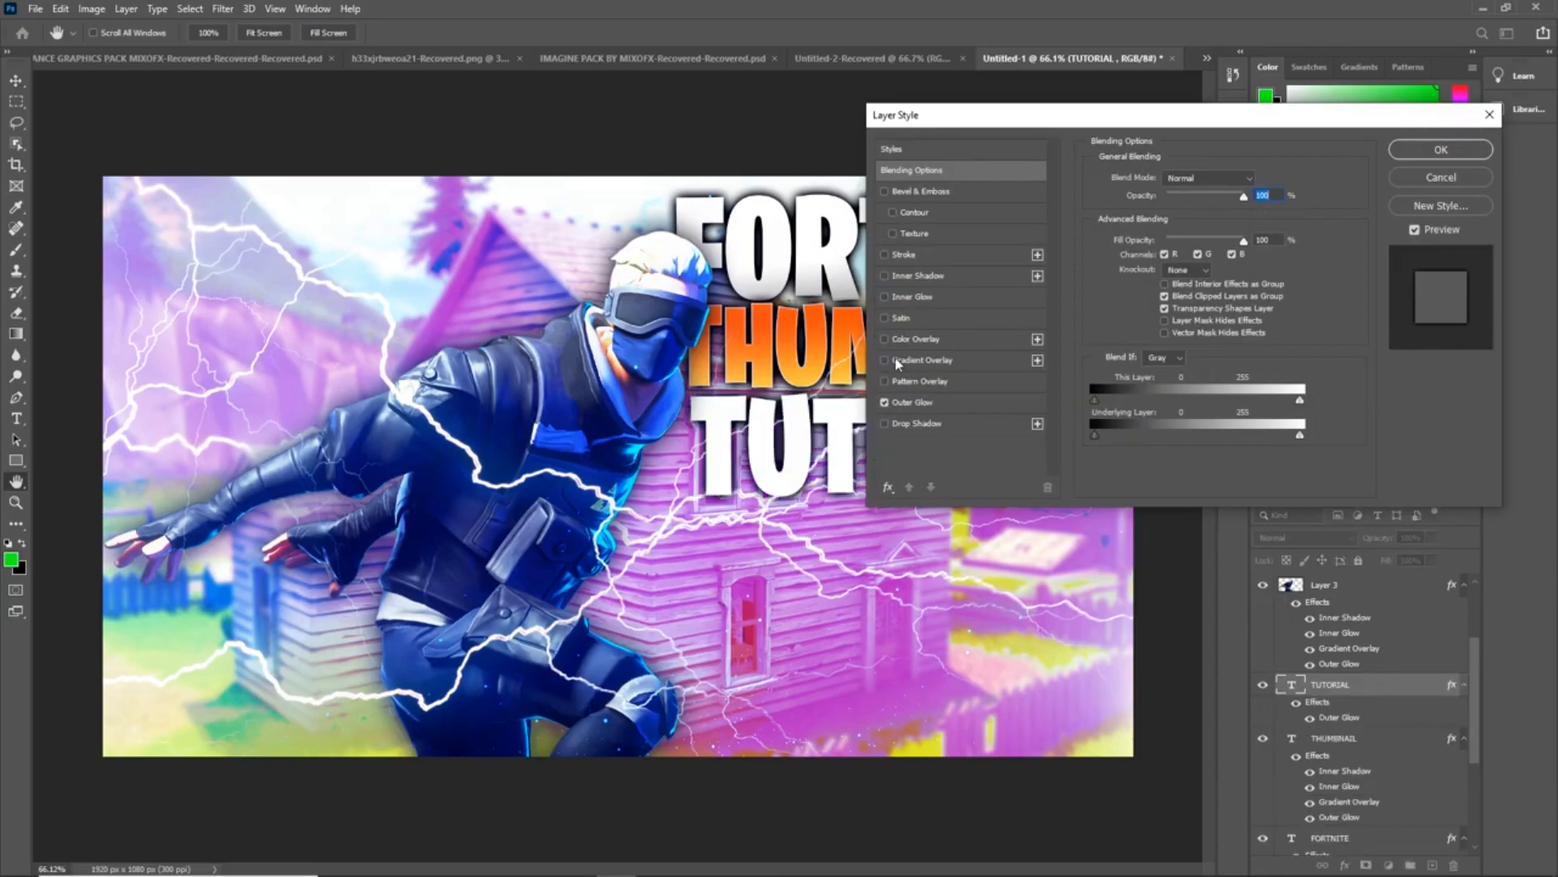
{"action": "left_click_drag", "start_coordinate": [1099, 119], "coordinate": [1422, 121]}
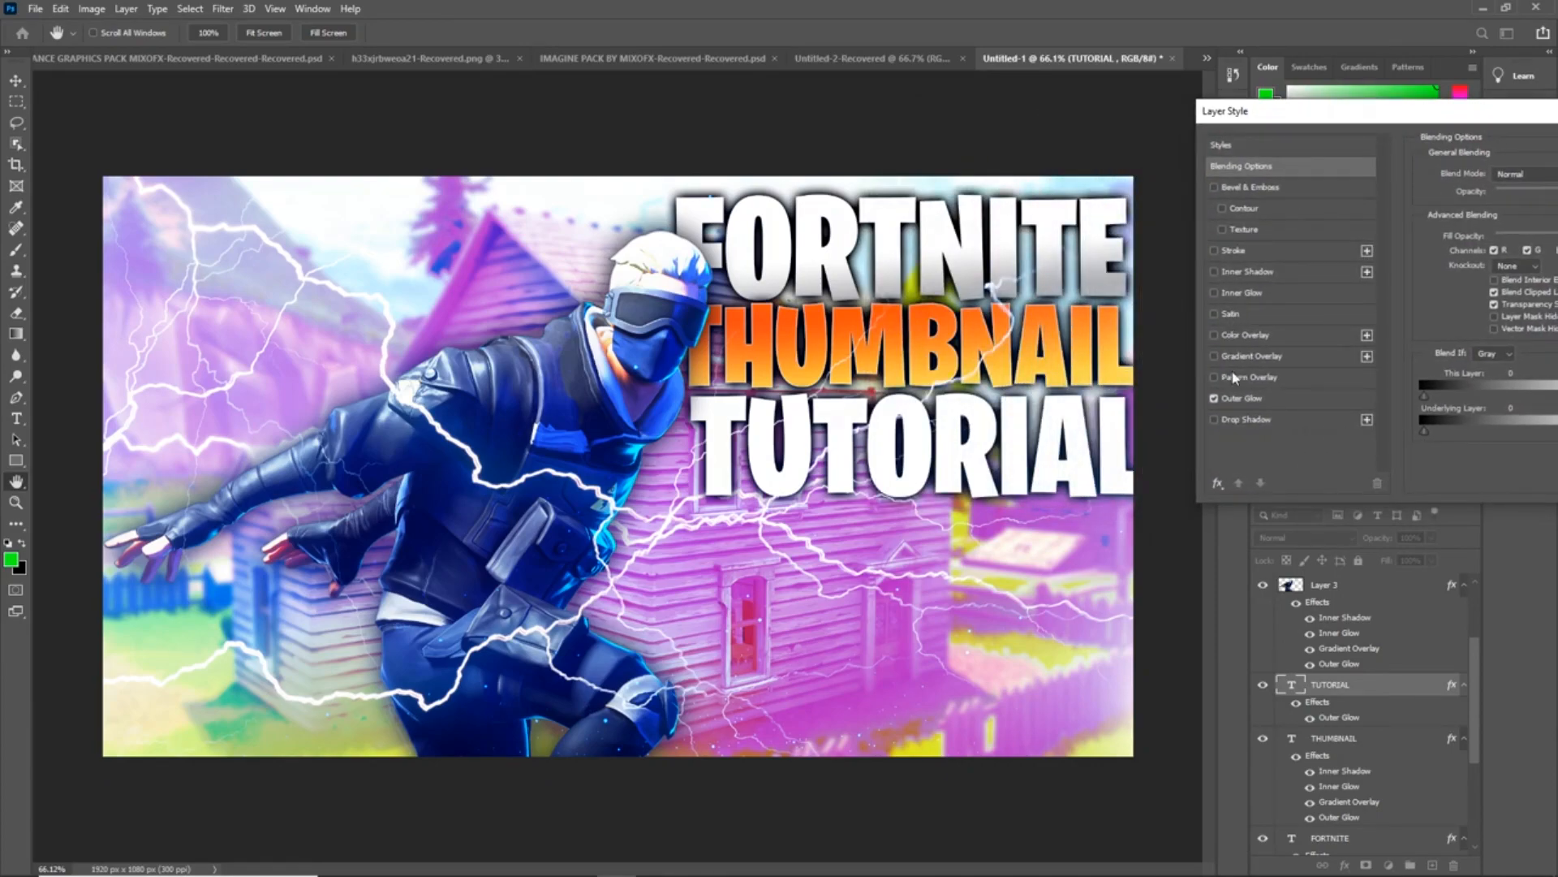
- Add a gradient overlay to the TUTORIAL text using the Black, White preset from the Basics group
{"action": "left_click", "coordinate": [1214, 356]}
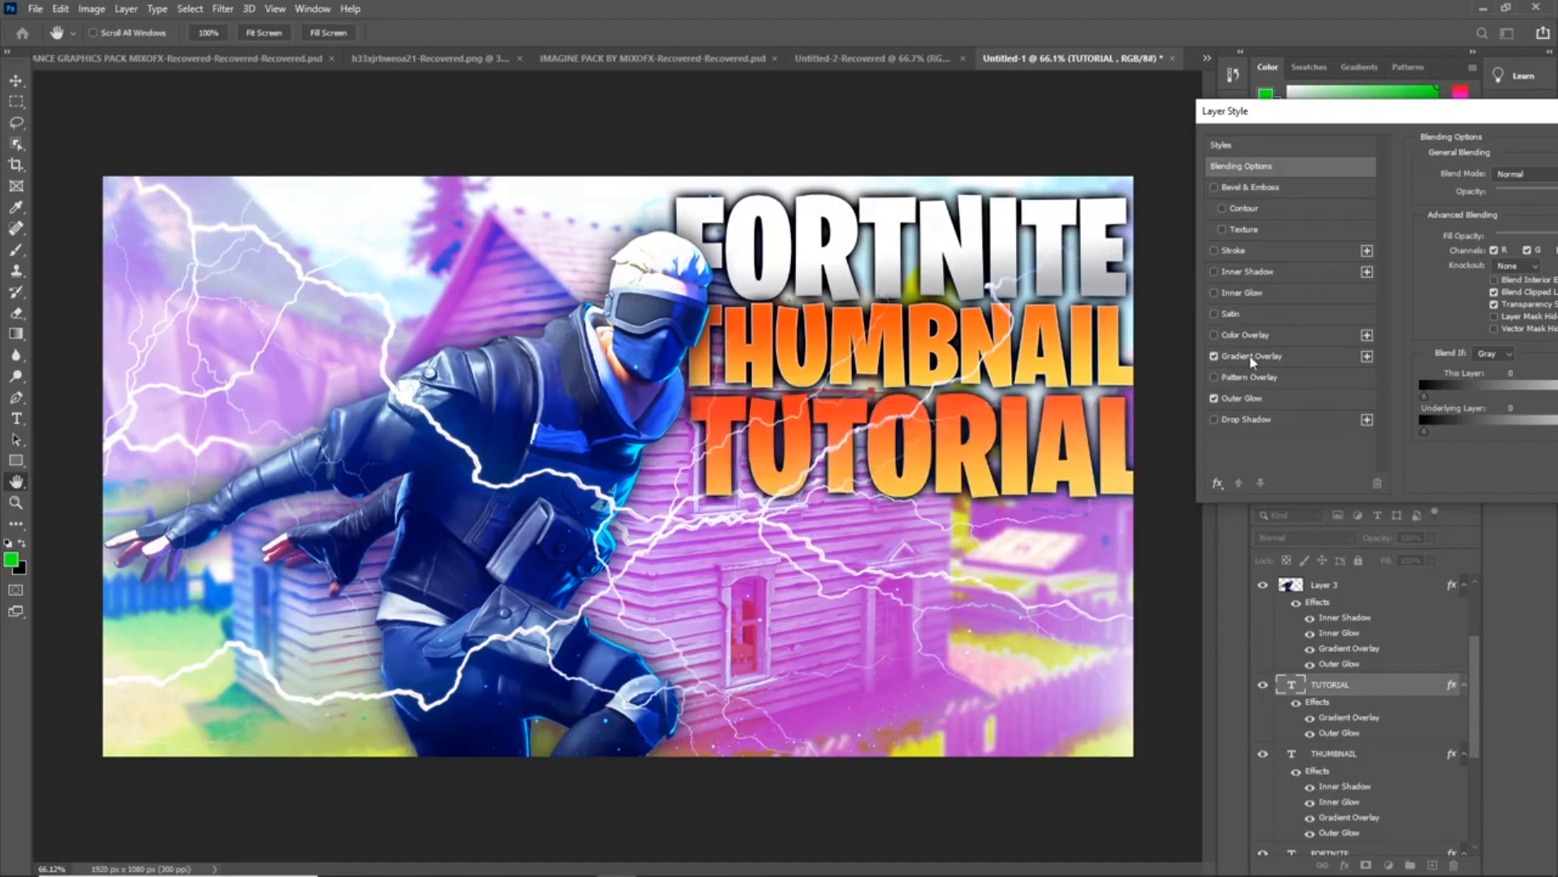
{"action": "left_click", "coordinate": [1254, 360]}
{"action": "left_click", "coordinate": [1498, 213]}
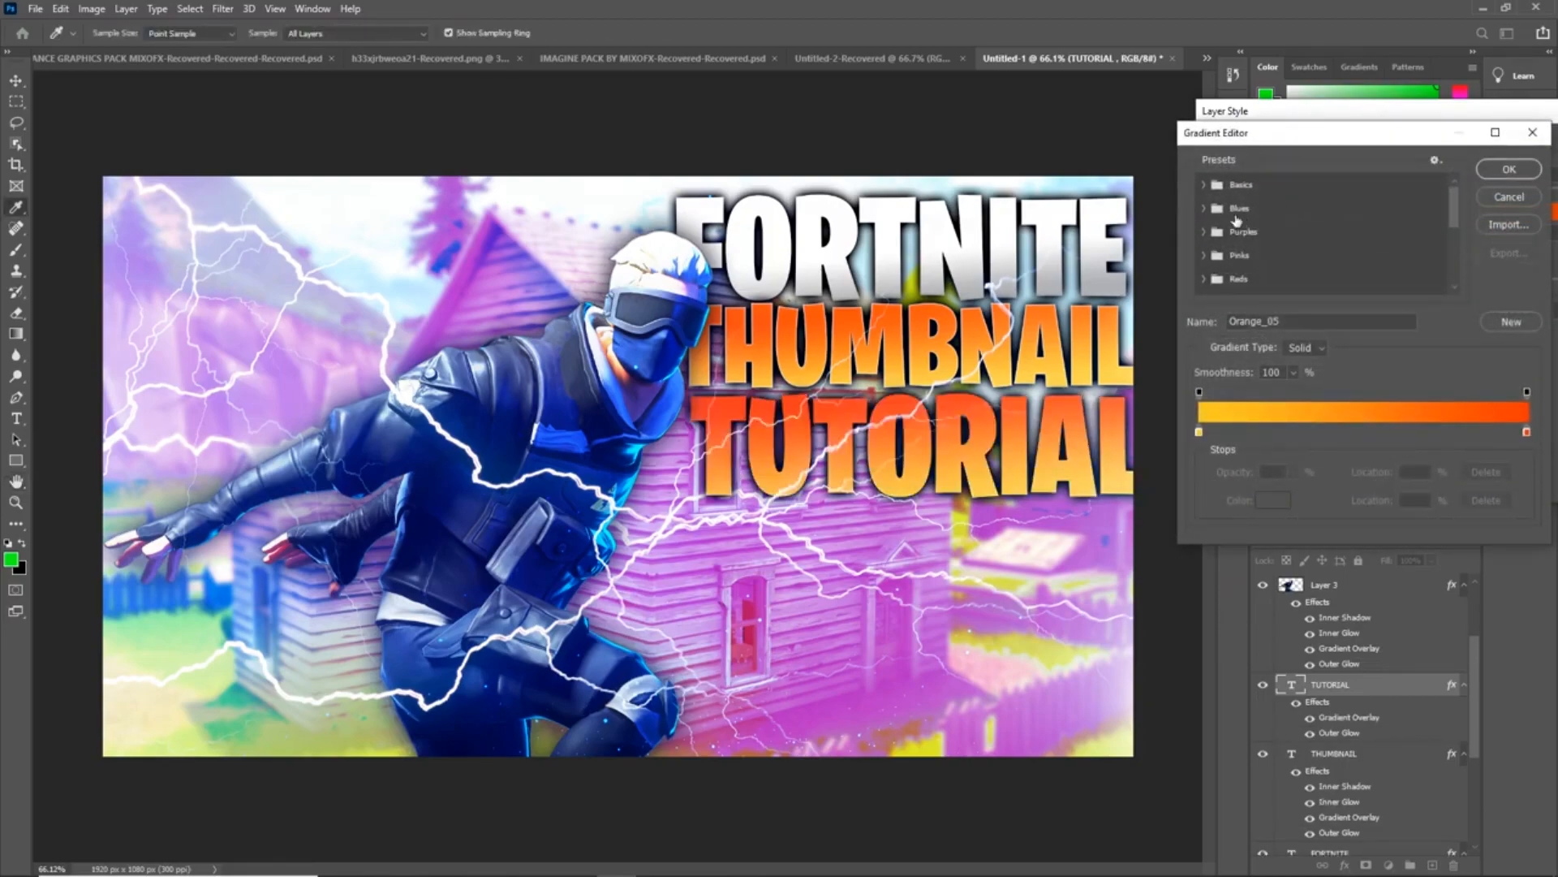
{"action": "left_click", "coordinate": [1204, 185]}
{"action": "left_click", "coordinate": [1276, 209]}
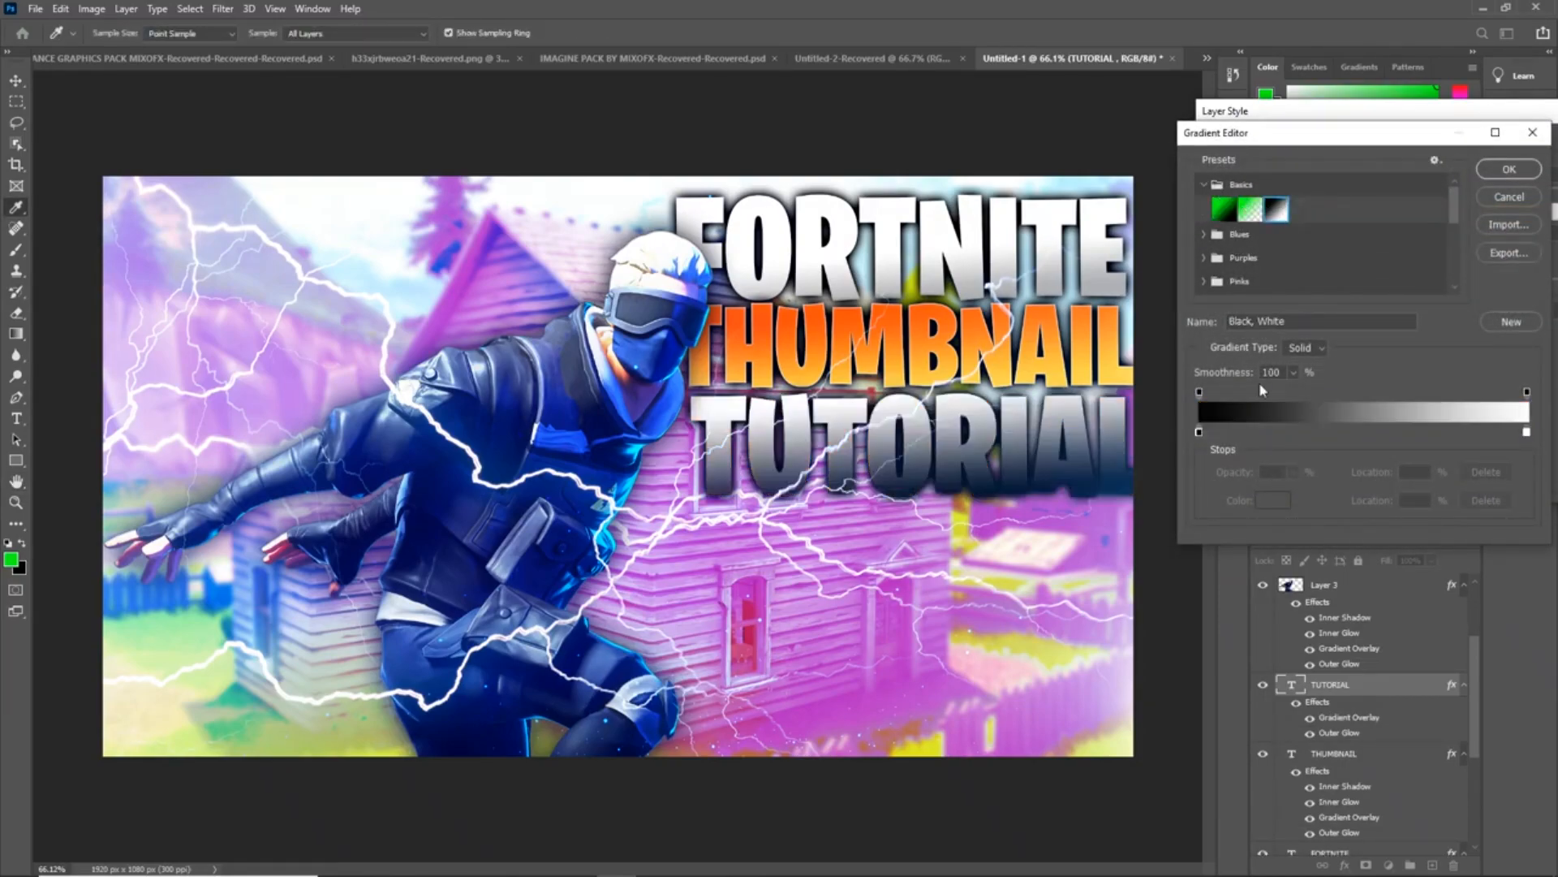
- Recolour the TUTORIAL gradient's black stop light grey, move the white stop to 48%, and accept the gradient
{"action": "left_click", "coordinate": [1199, 432]}
{"action": "left_click", "coordinate": [1272, 500]}
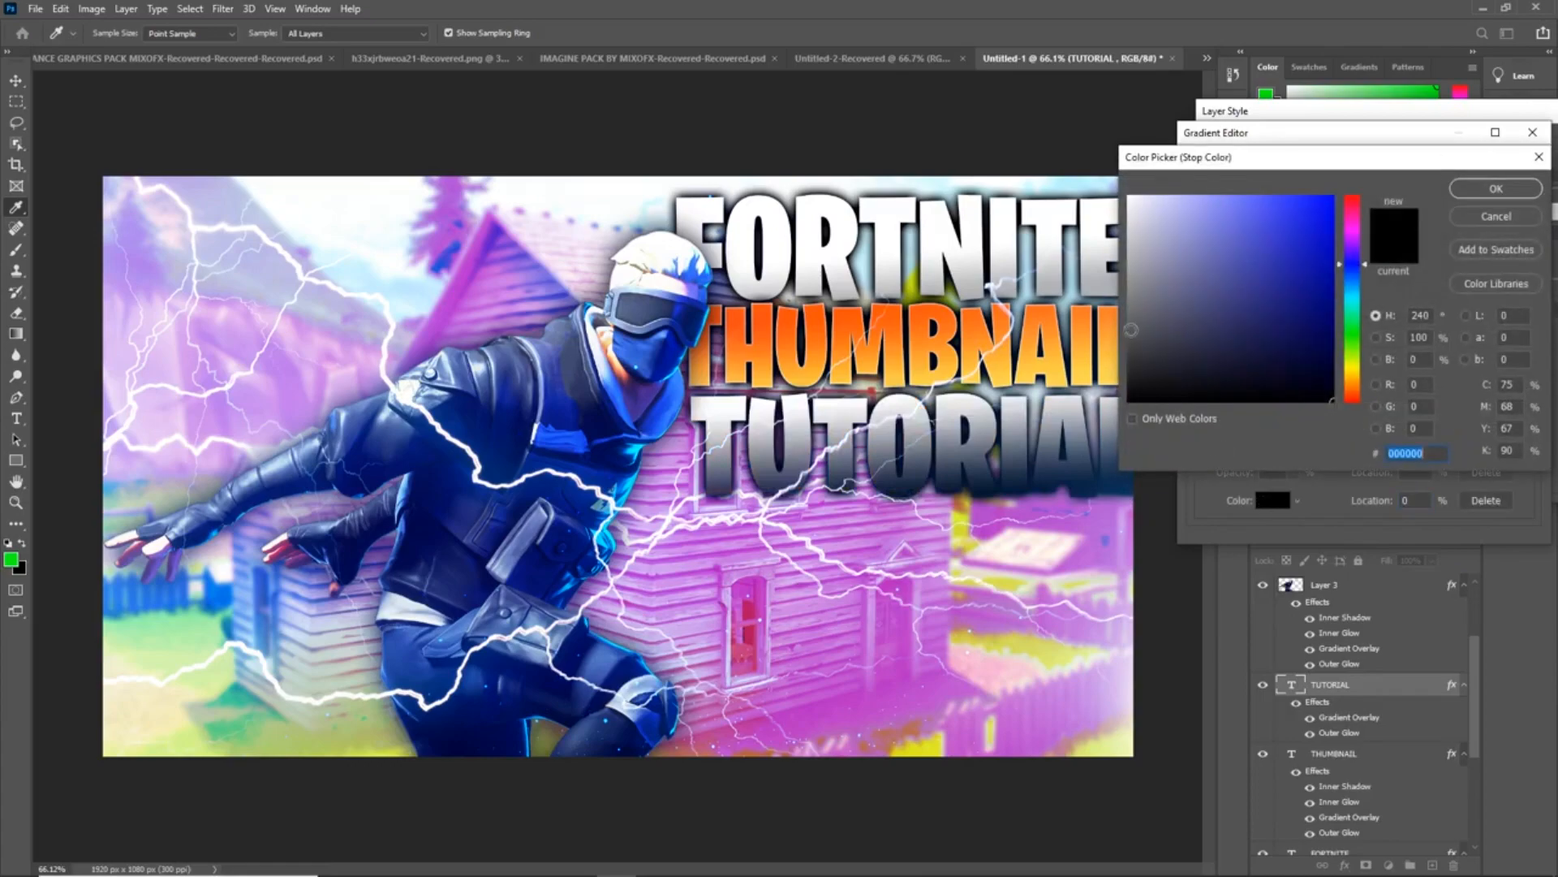
{"action": "mouse_move", "coordinate": [1152, 236]}
{"action": "left_mouse_down"}
{"action": "mouse_move", "coordinate": [1110, 181]}
{"action": "mouse_move", "coordinate": [1124, 266]}
{"action": "left_mouse_up"}
{"action": "left_click", "coordinate": [1484, 193]}
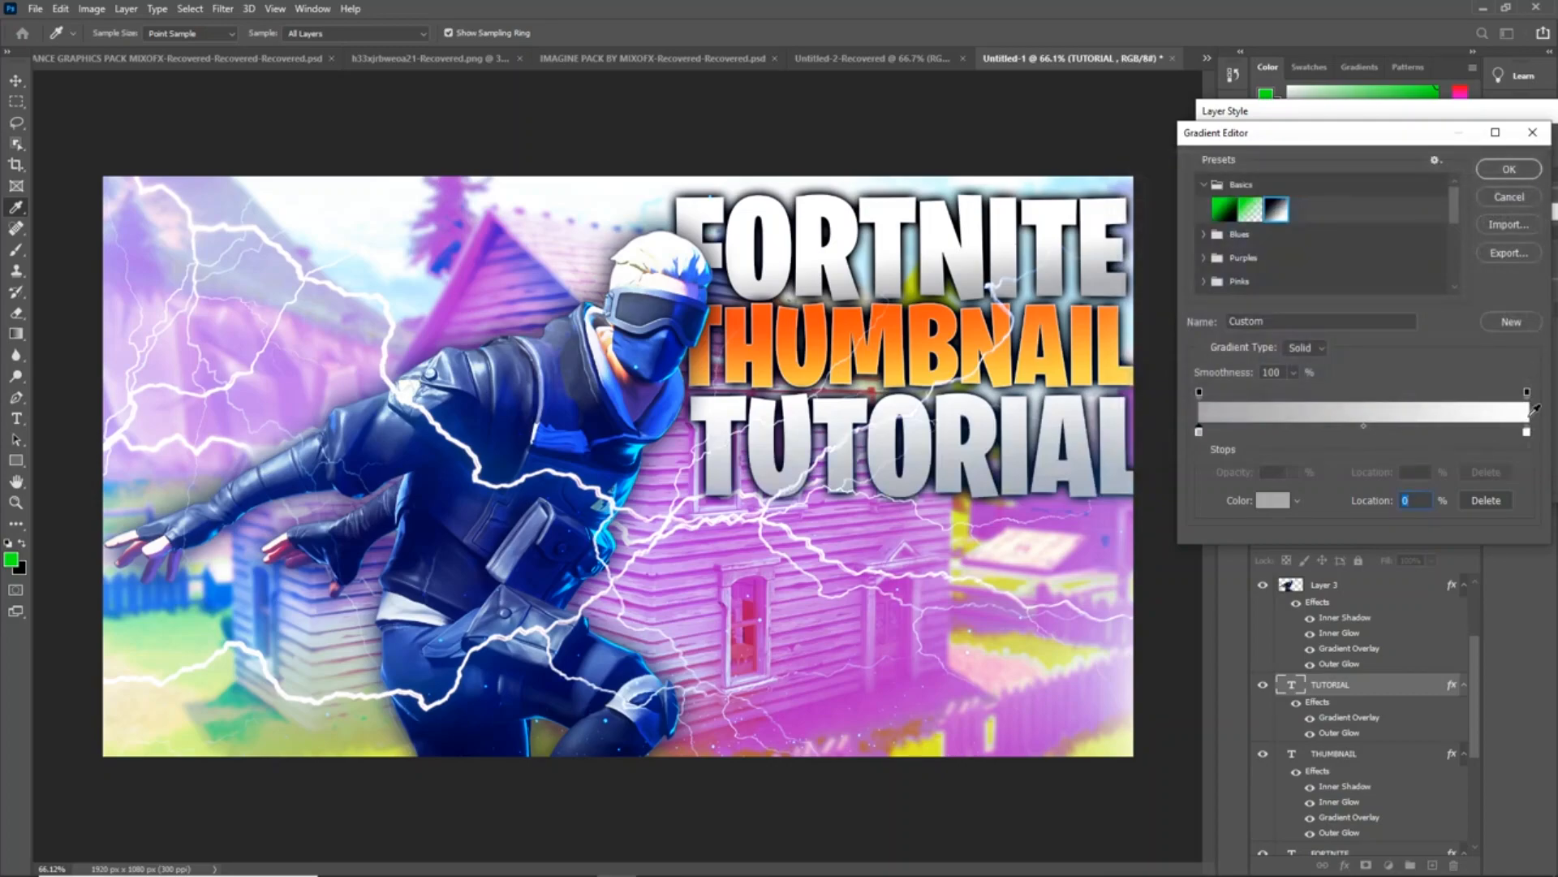
{"action": "left_click_drag", "start_coordinate": [1527, 432], "coordinate": [1370, 436]}
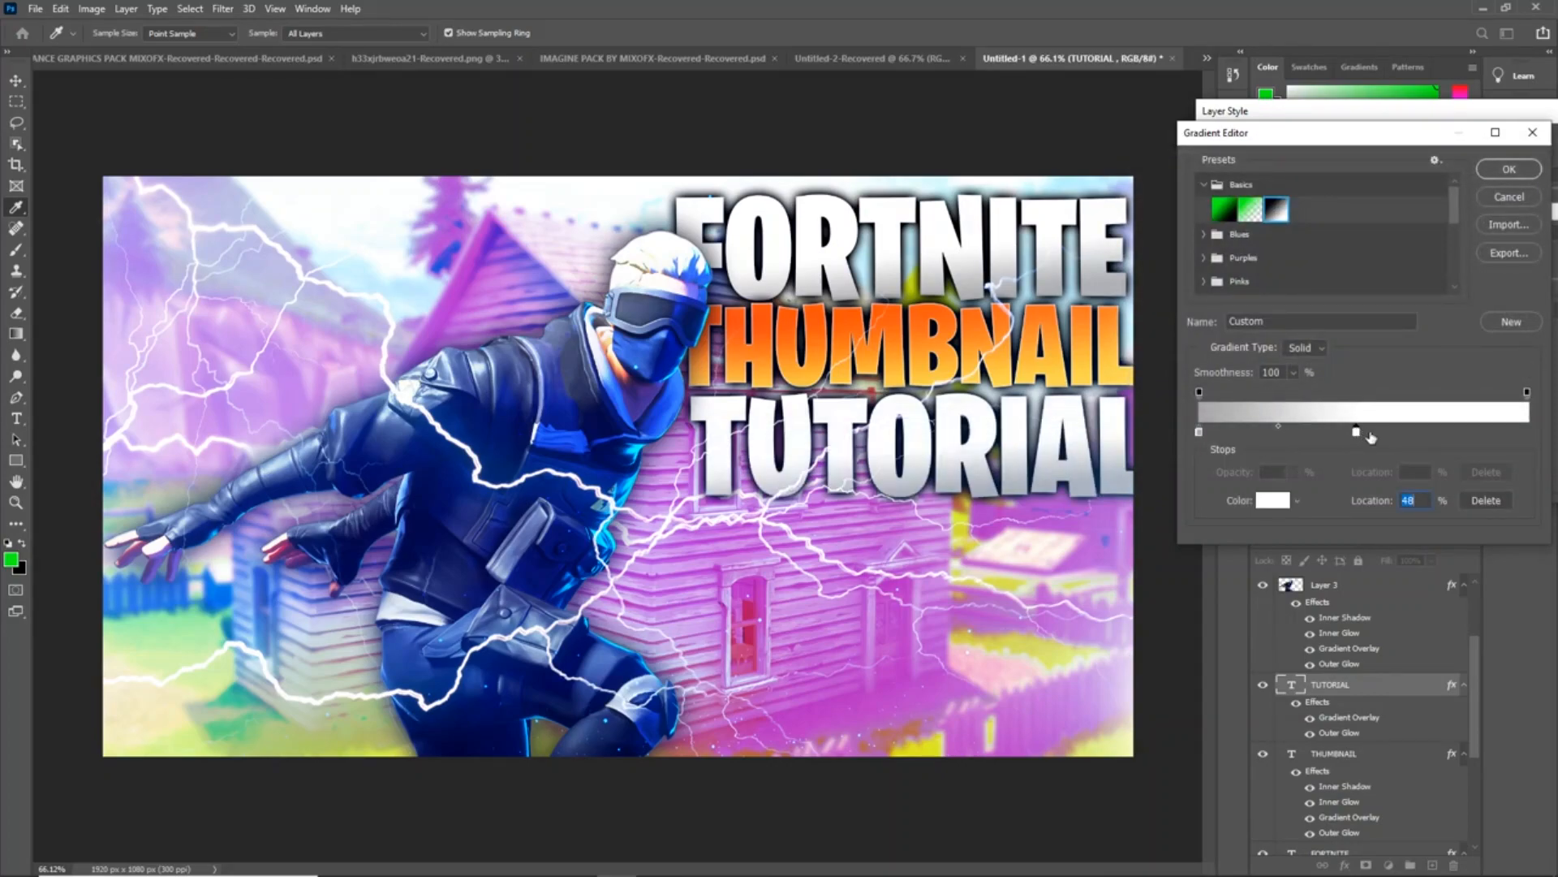
{"action": "left_click", "coordinate": [1509, 169]}
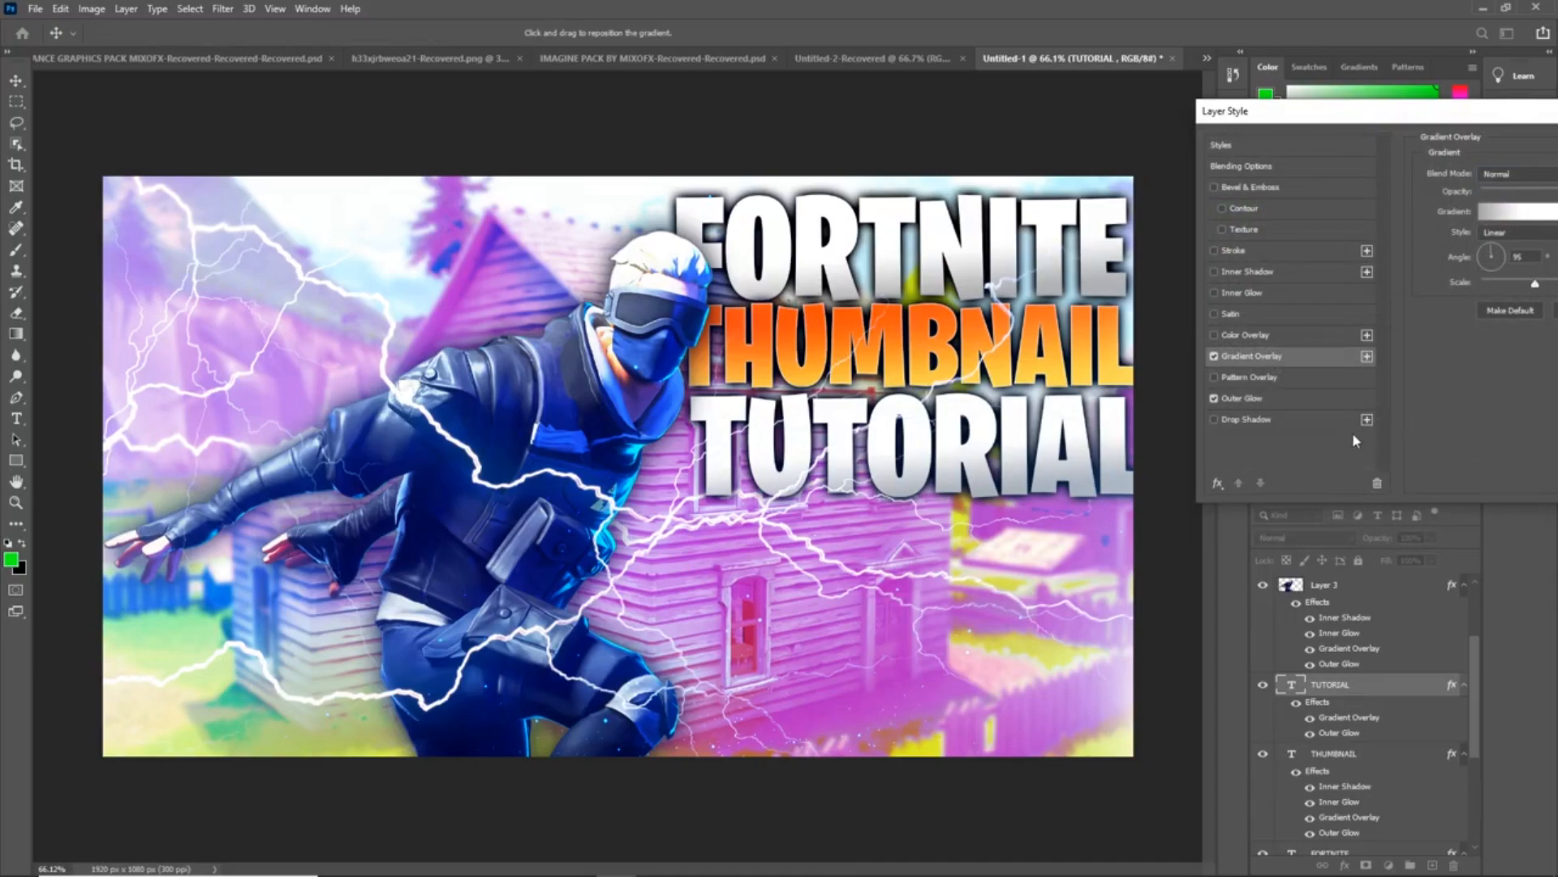
- Enable the inner glow and inner shadow on the TUTORIAL text with their existing settings and apply the layer style
{"action": "left_click", "coordinate": [1214, 293]}
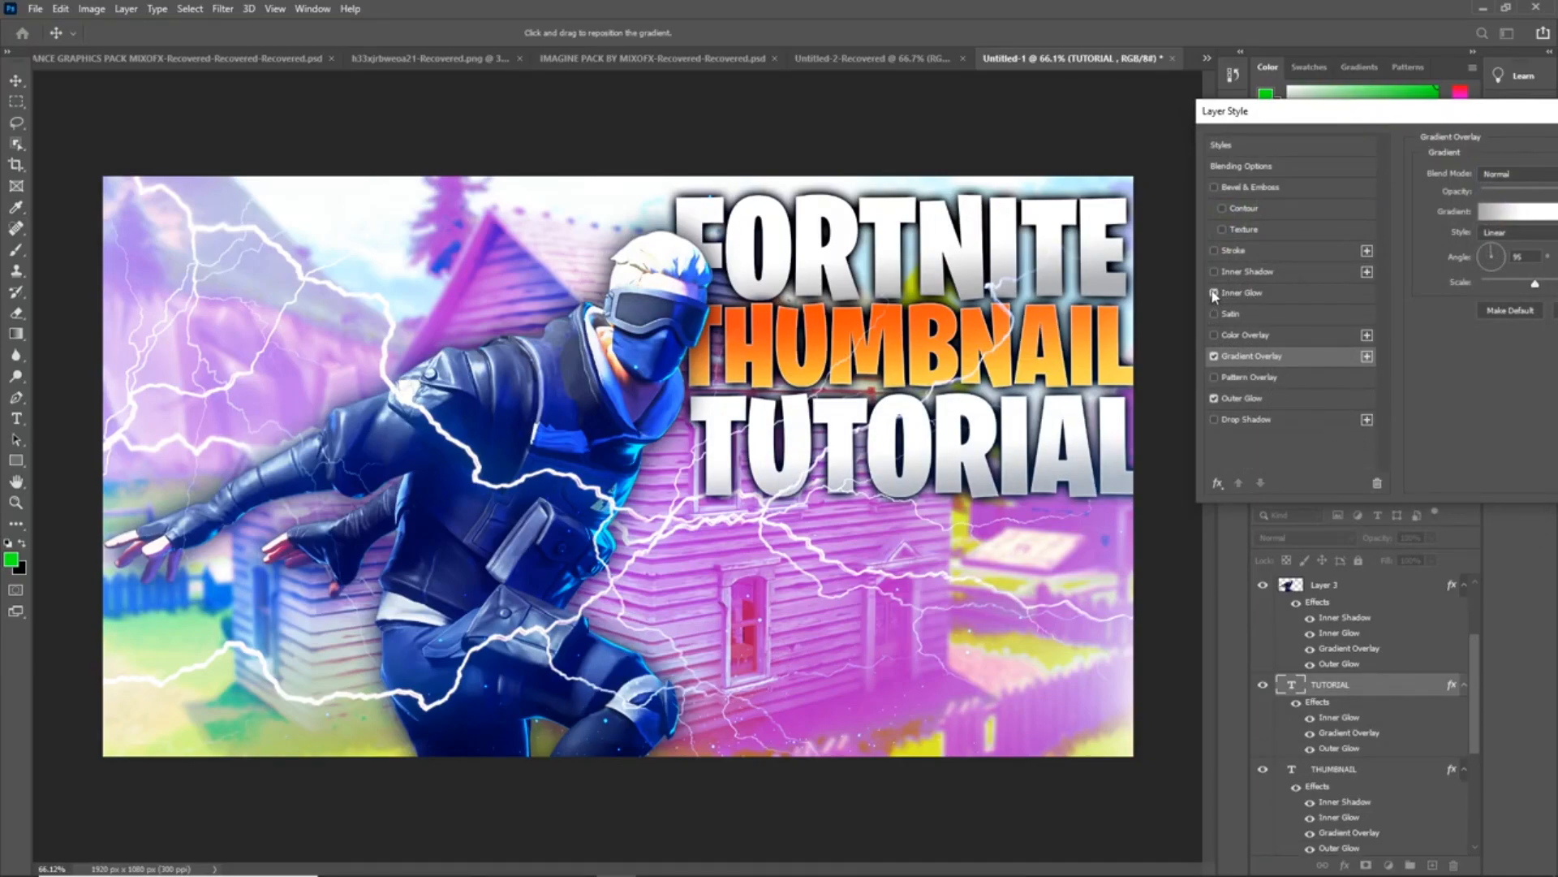
{"action": "left_click", "coordinate": [1214, 272]}
{"action": "left_click", "coordinate": [1262, 293]}
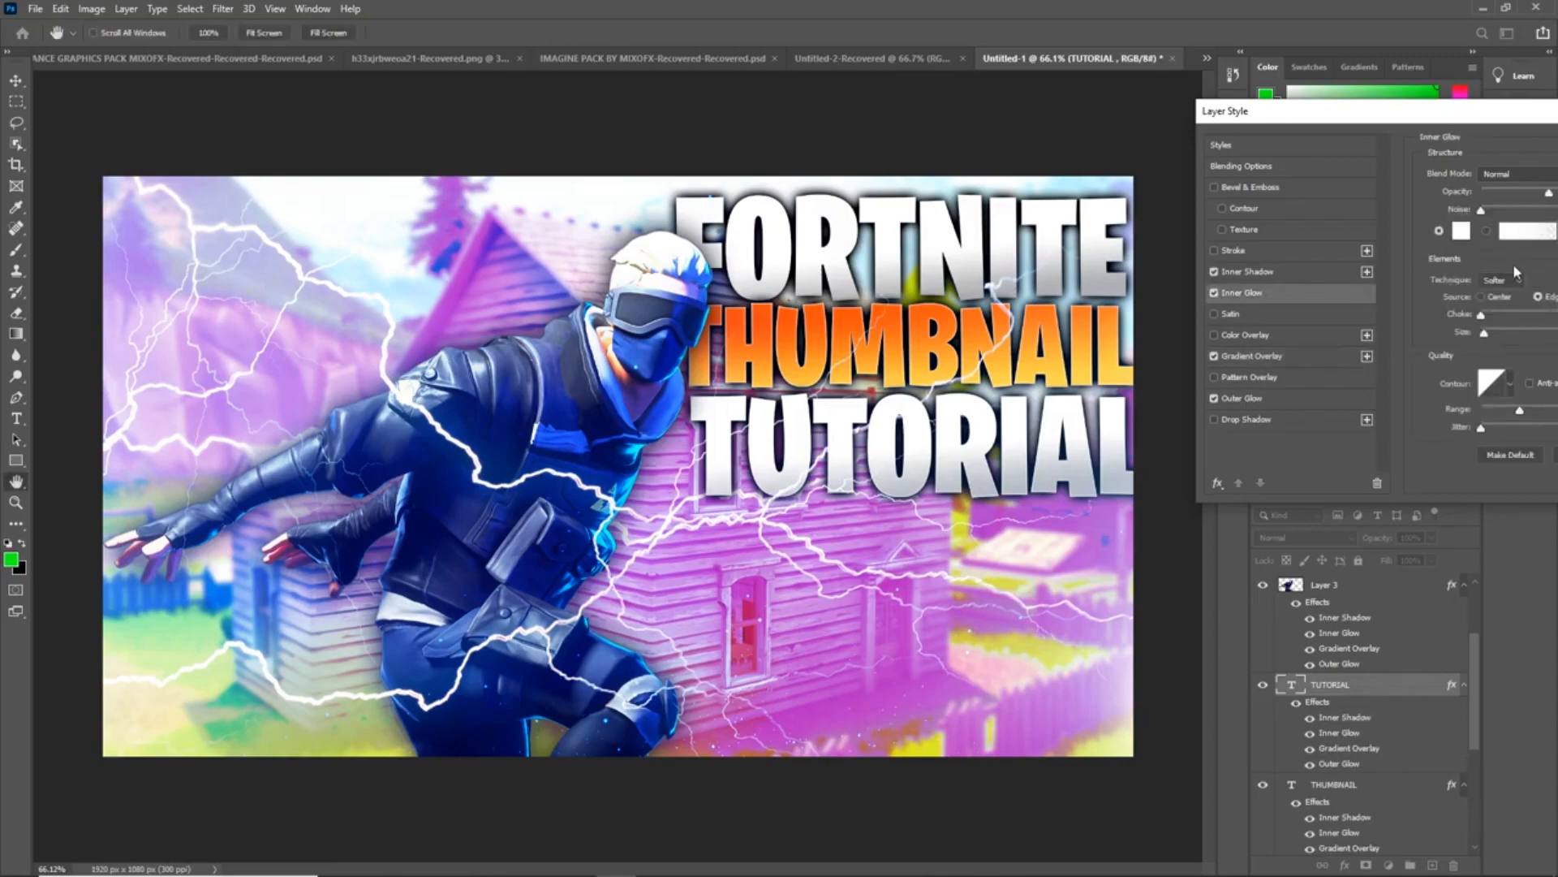
{"action": "left_click_drag", "start_coordinate": [1494, 108], "coordinate": [1198, 105]}
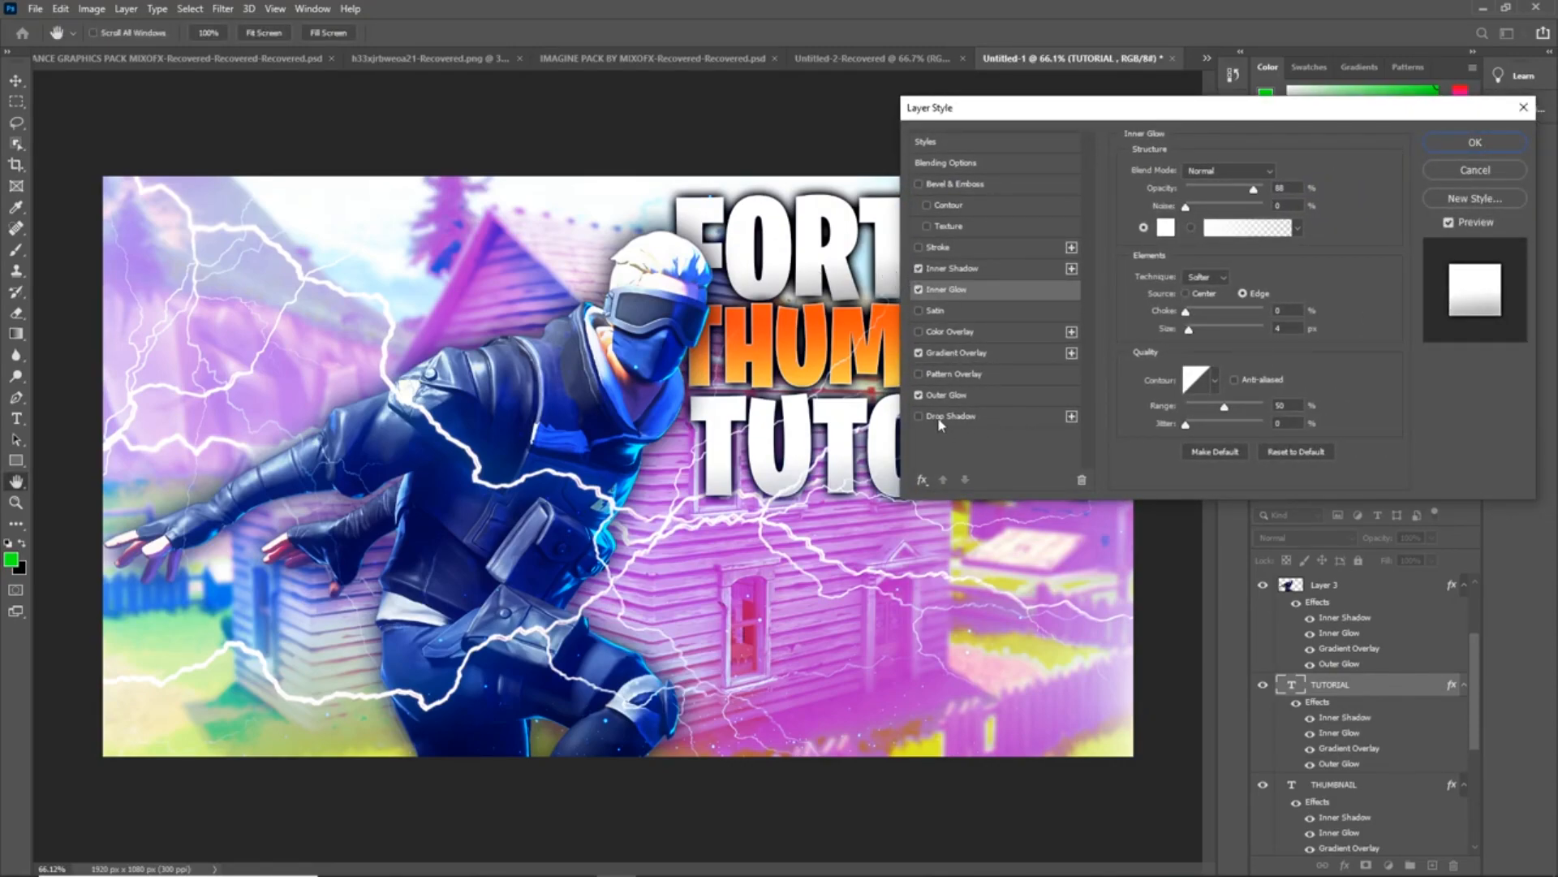
{"action": "left_click", "coordinate": [1485, 146]}
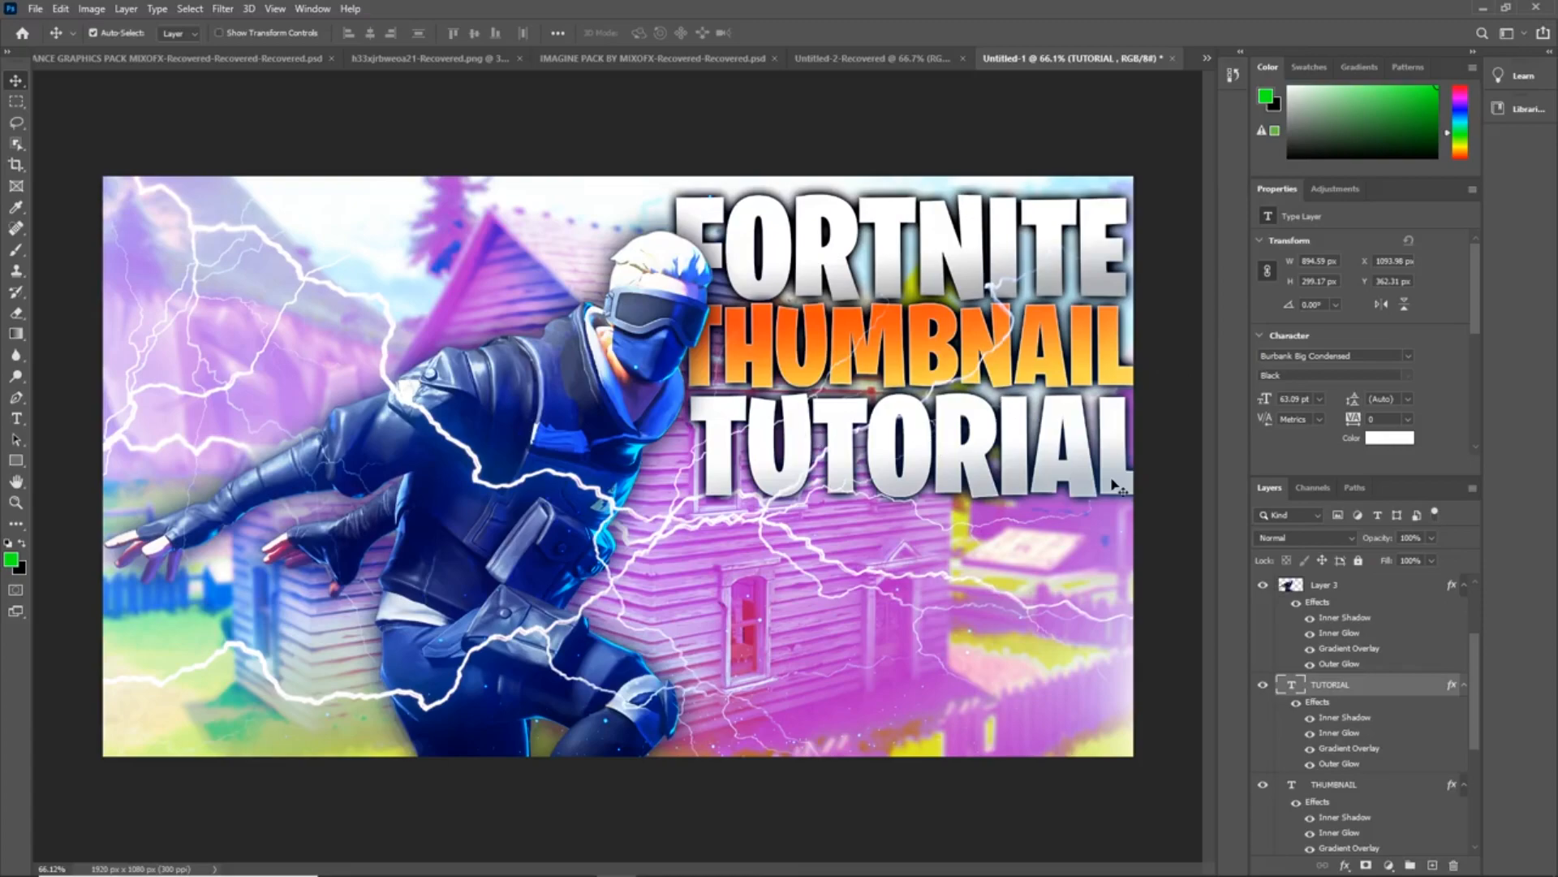
- Select the TUTORIAL, THUMBNAIL and FORTNITE text layers and transform them together, rotating about 5.4° clockwise and enlarging them slightly
{"action": "scroll", "coordinate": [1372, 779], "scroll_direction": "down", "scroll_amount": 1}
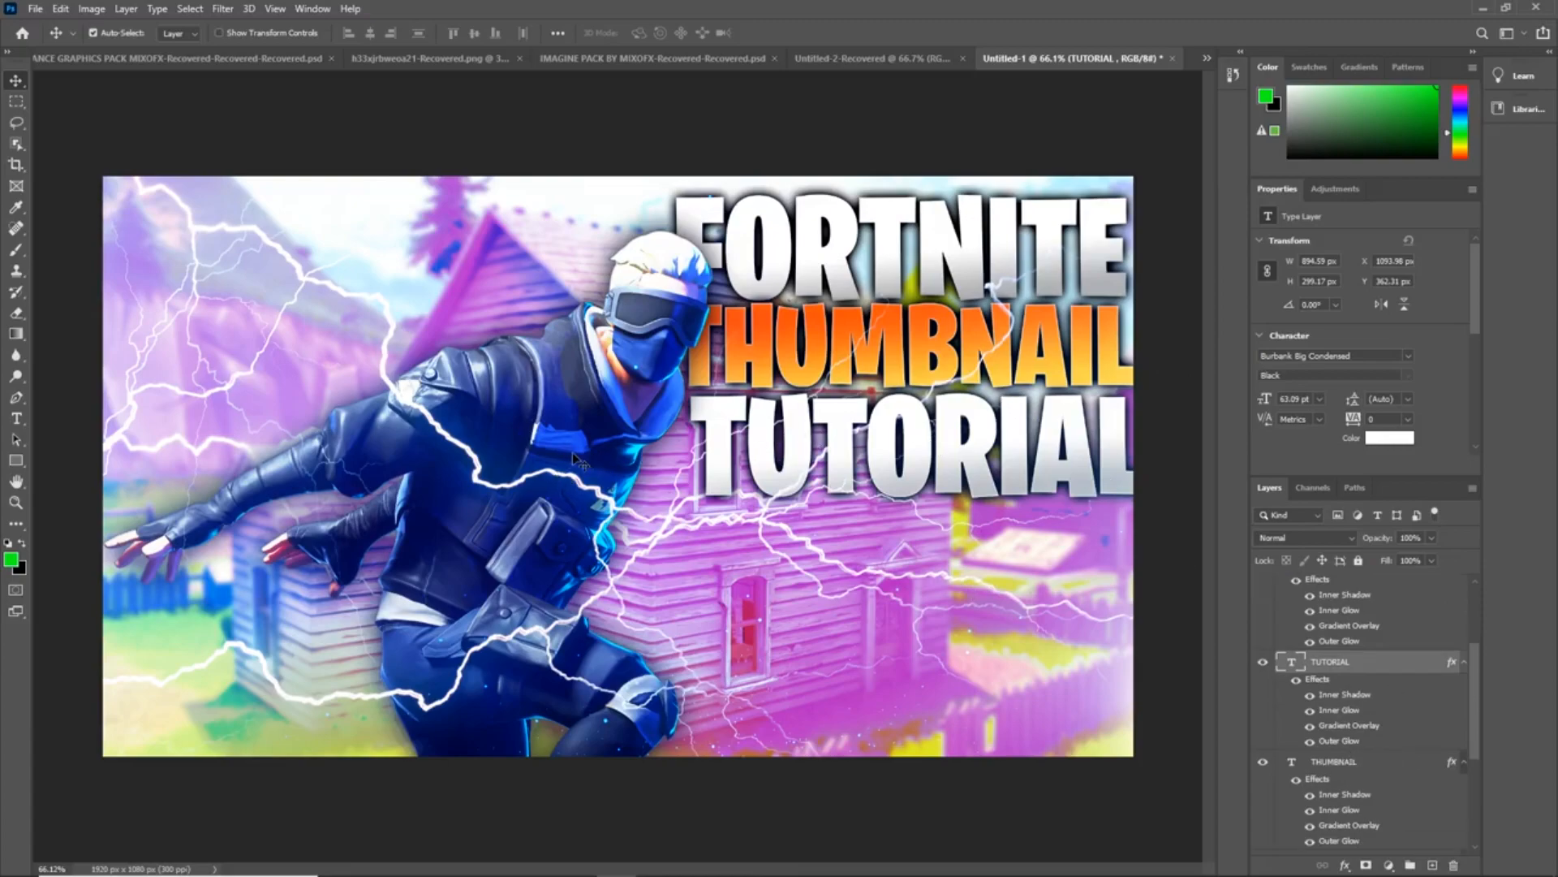
{"action": "scroll", "coordinate": [1331, 648], "scroll_direction": "down", "scroll_amount": 2}
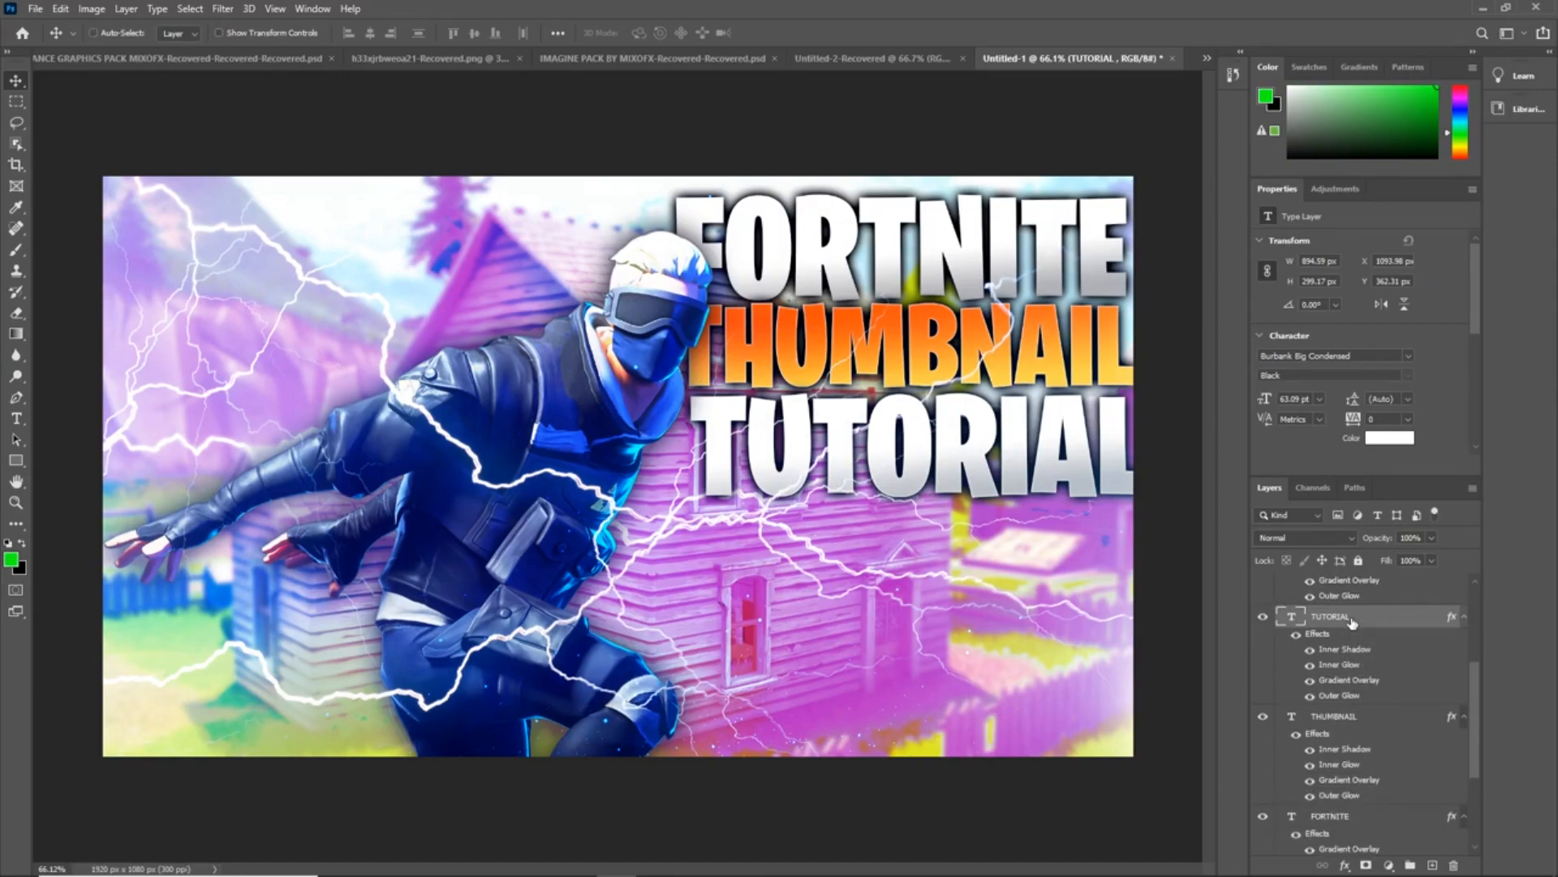
{"action": "left_click", "coordinate": [1354, 716]}
{"action": "scroll", "coordinate": [1331, 772], "scroll_direction": "down", "scroll_amount": 1}
{"action": "left_click", "coordinate": [1328, 775], "text": "shift"}
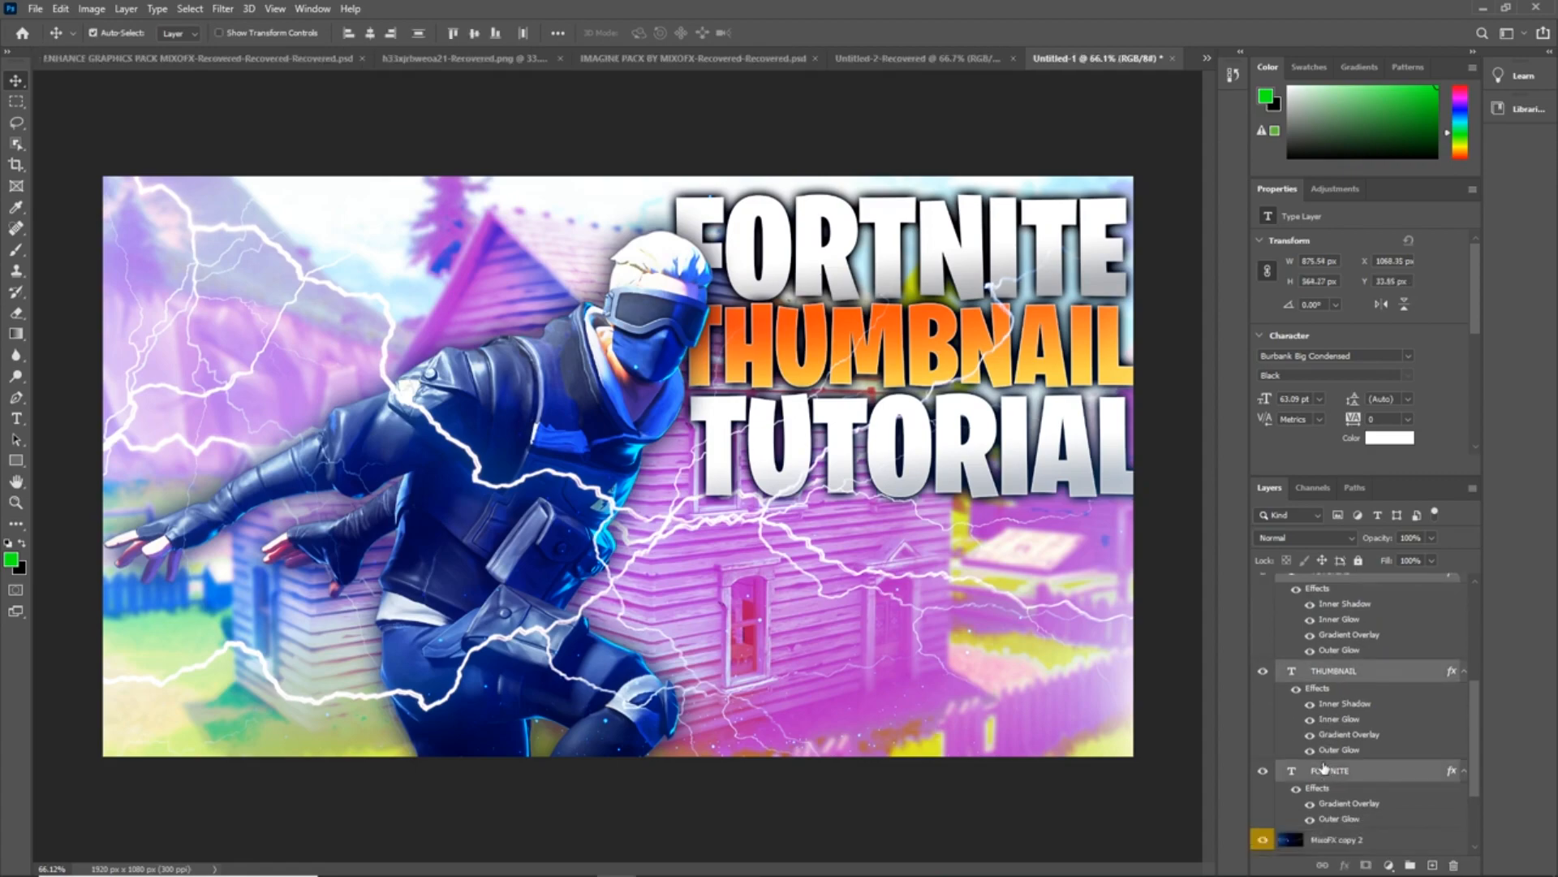
{"action": "key", "text": "ctrl+t"}
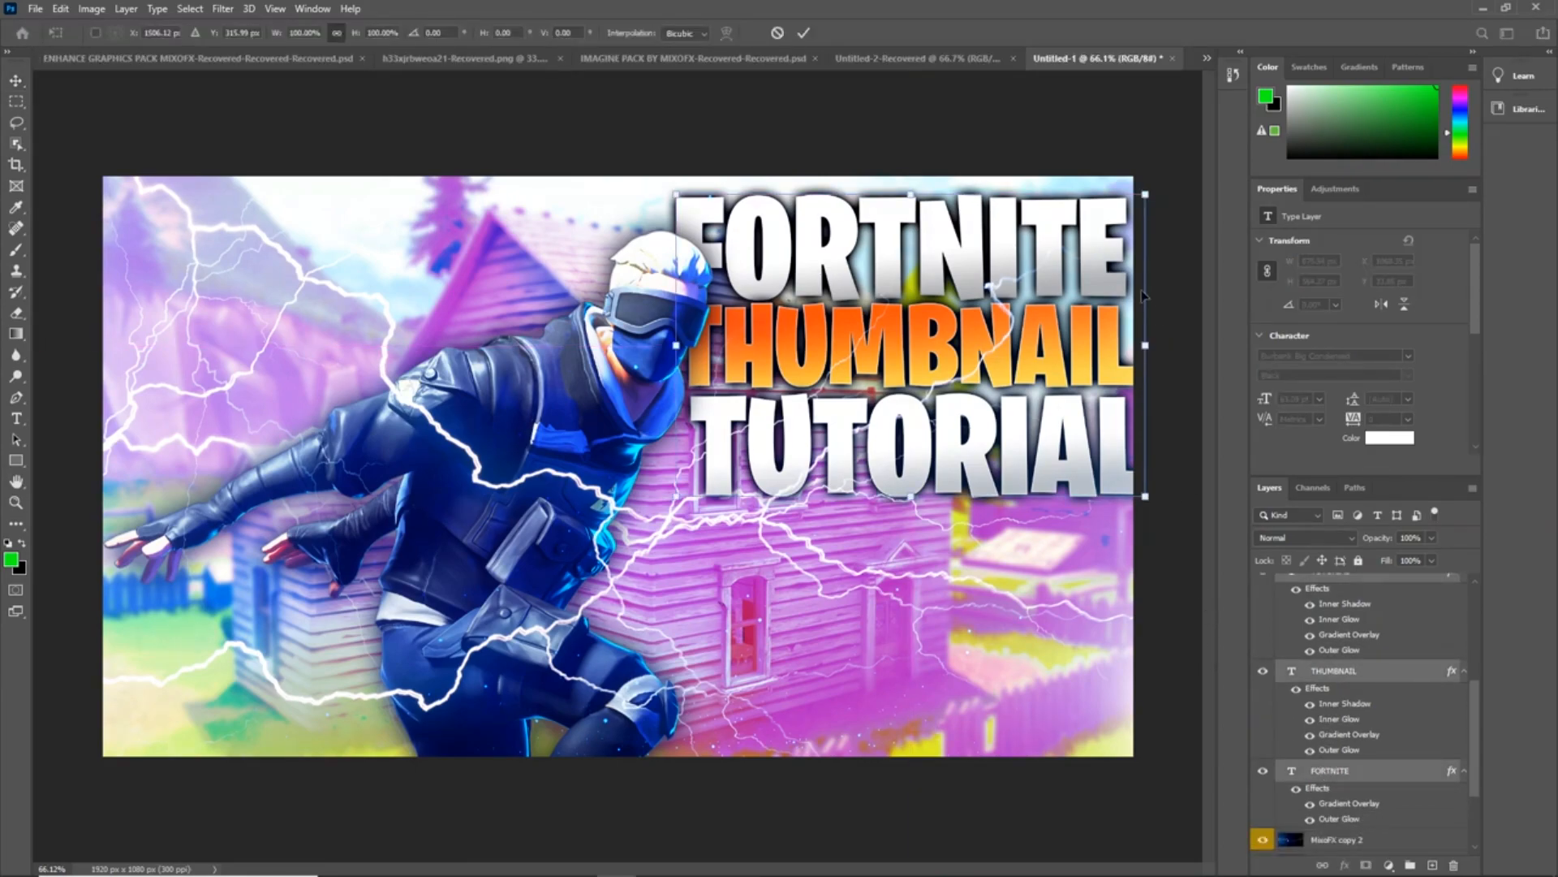
{"action": "left_click_drag", "start_coordinate": [913, 172], "coordinate": [937, 287]}
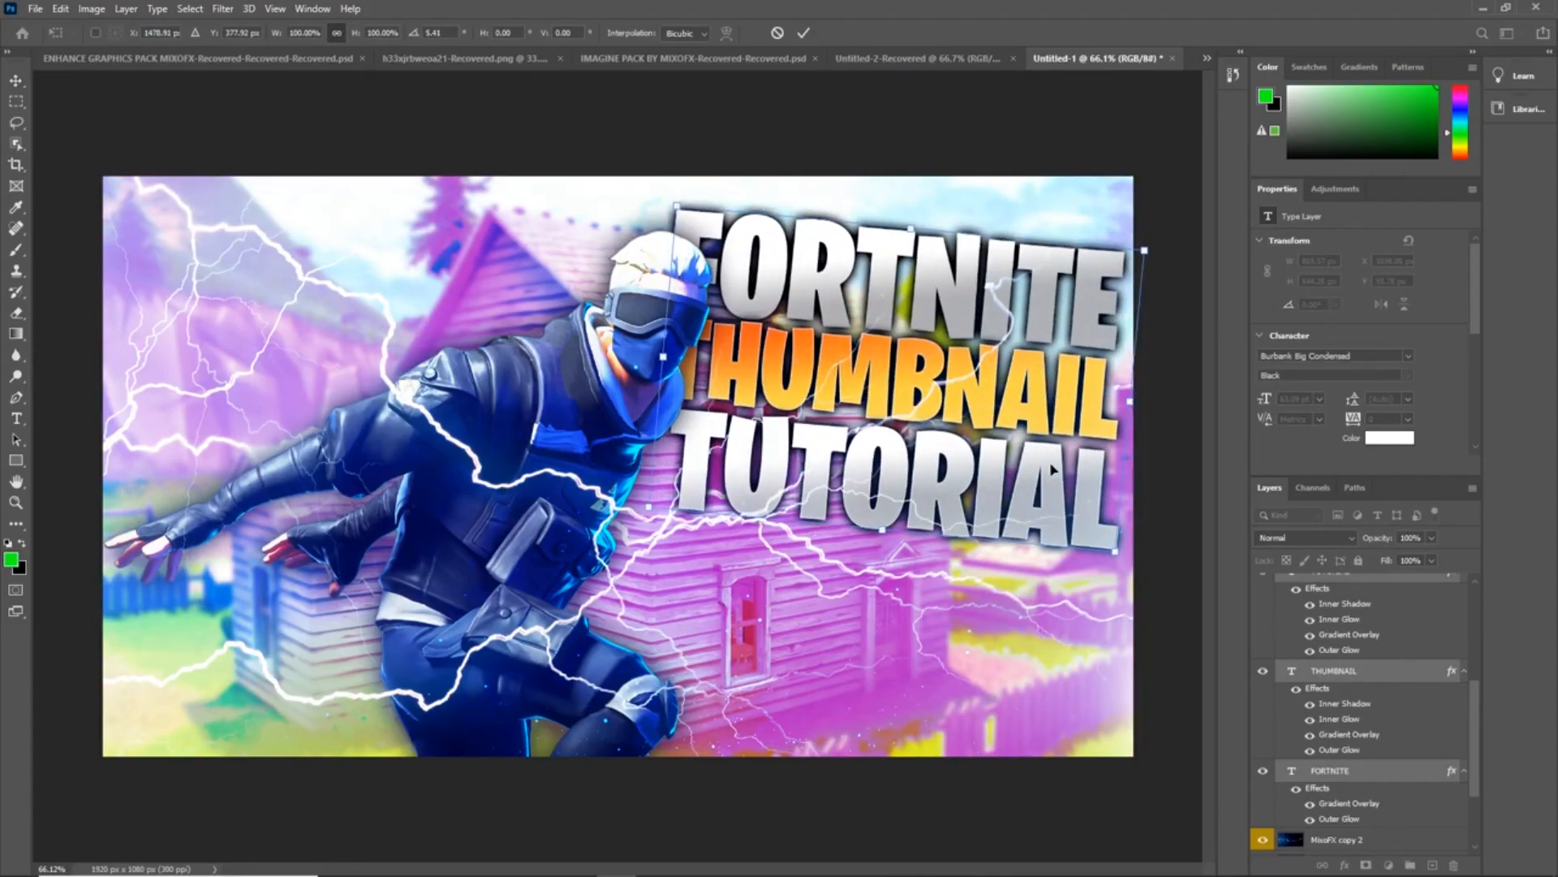
{"action": "left_click_drag", "start_coordinate": [1115, 552], "coordinate": [1127, 559]}
{"action": "left_click_drag", "start_coordinate": [962, 269], "coordinate": [958, 290]}
{"action": "left_click", "coordinate": [803, 32]}
- Move the character on Layer 3 slightly left and up to X -27 px, Y 86 px
{"action": "scroll", "coordinate": [1071, 569], "scroll_direction": "up", "scroll_amount": 1}
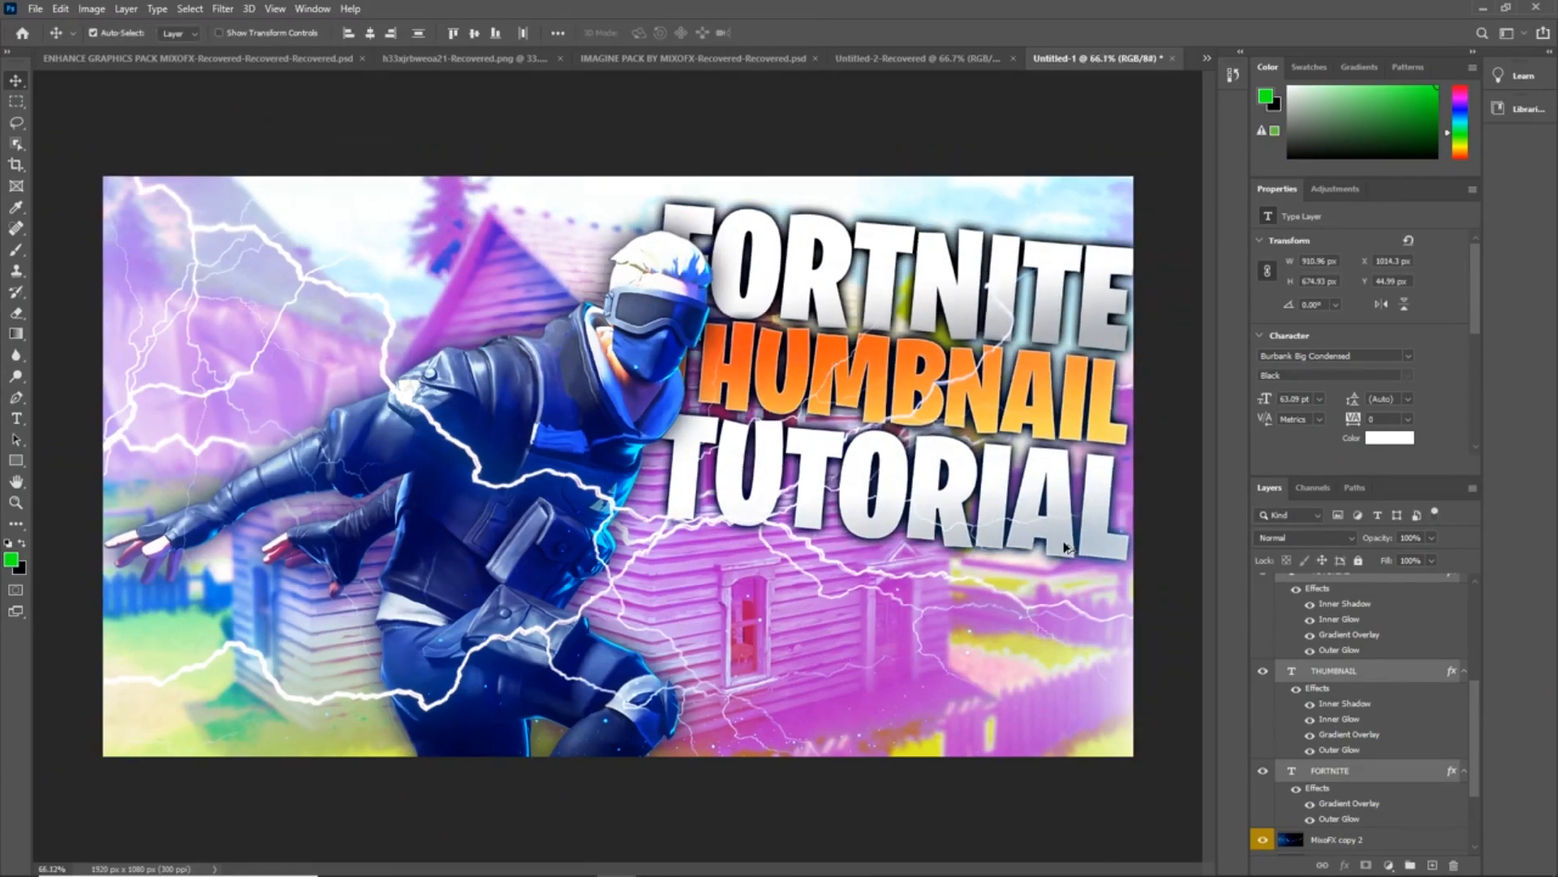
{"action": "scroll", "coordinate": [1068, 551], "scroll_direction": "down", "scroll_amount": 2}
{"action": "scroll", "coordinate": [1069, 548], "scroll_direction": "up", "scroll_amount": 1}
{"action": "scroll", "coordinate": [1069, 552], "scroll_direction": "down", "scroll_amount": 1}
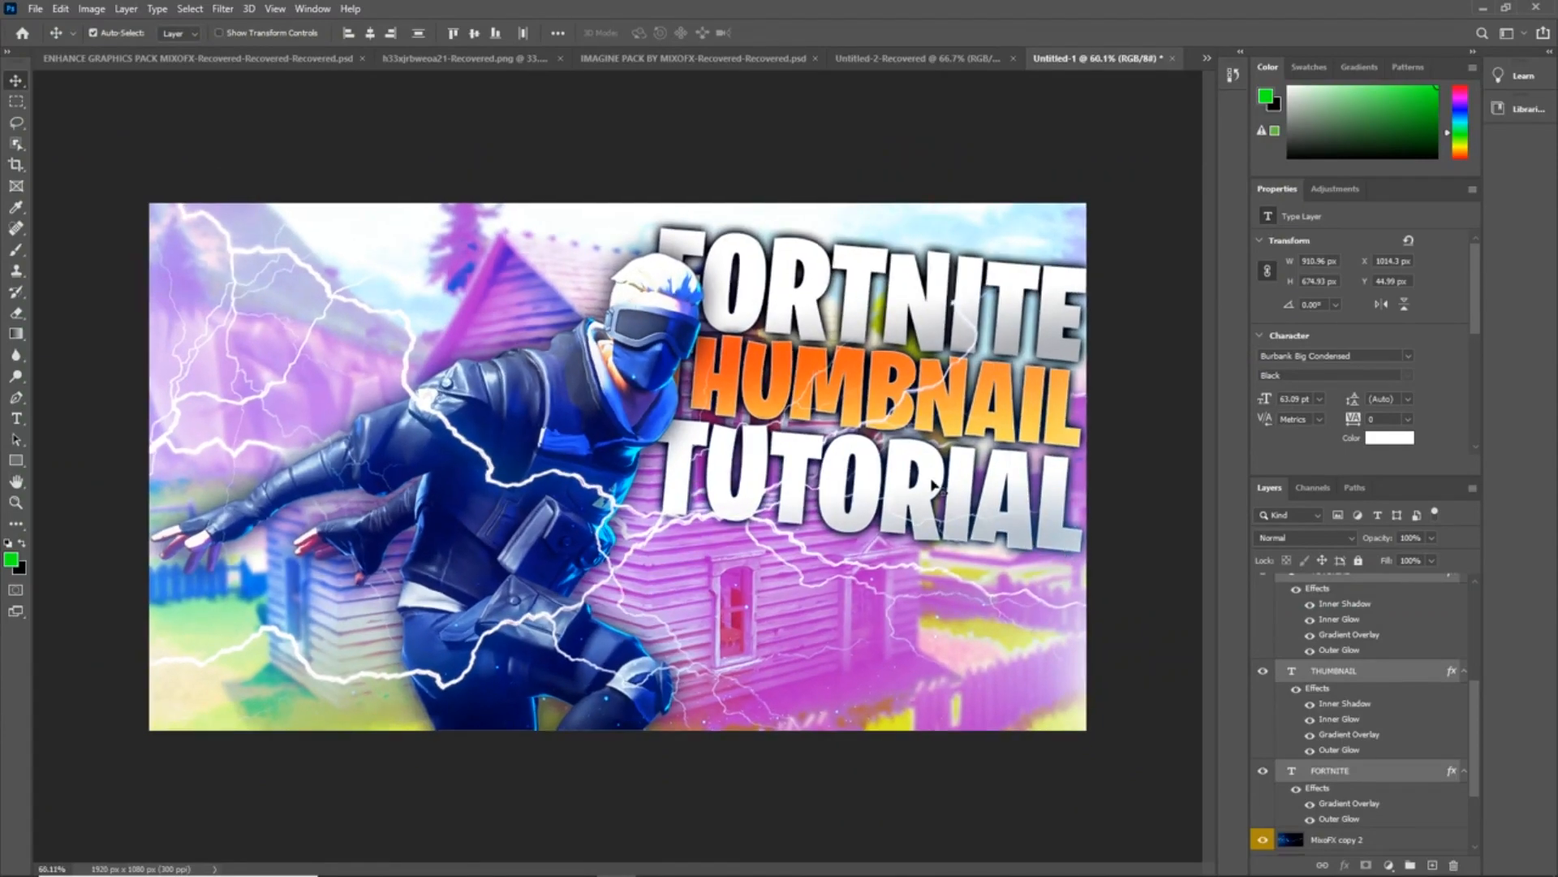
{"action": "scroll", "coordinate": [1338, 767], "scroll_direction": "down", "scroll_amount": 2}
{"action": "scroll", "coordinate": [1338, 767], "scroll_direction": "down", "scroll_amount": 1}
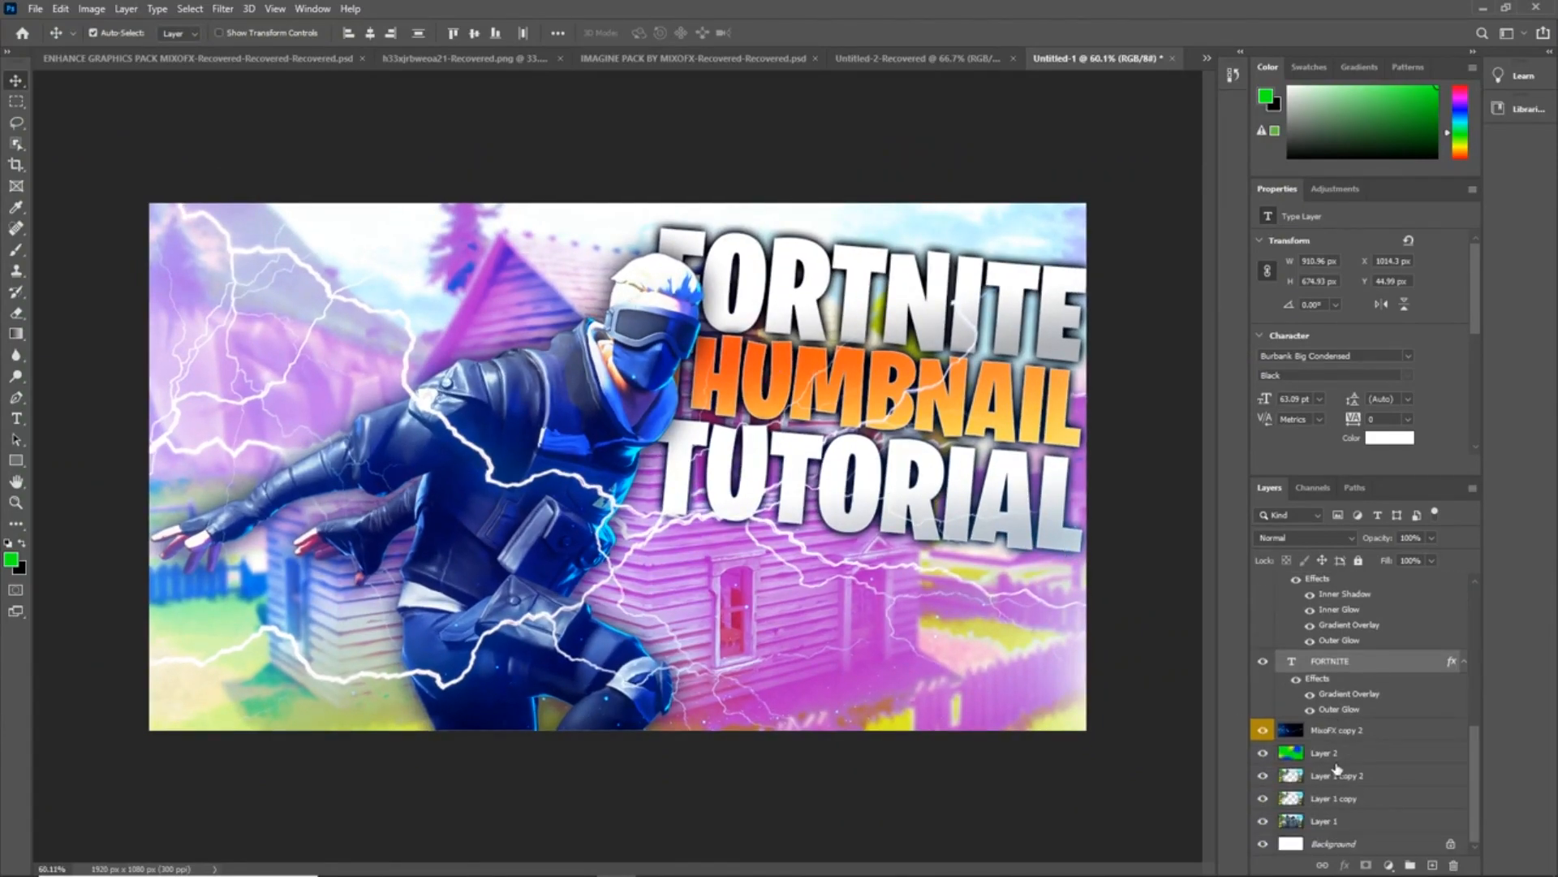
{"action": "scroll", "coordinate": [1338, 767], "scroll_direction": "up", "scroll_amount": 5}
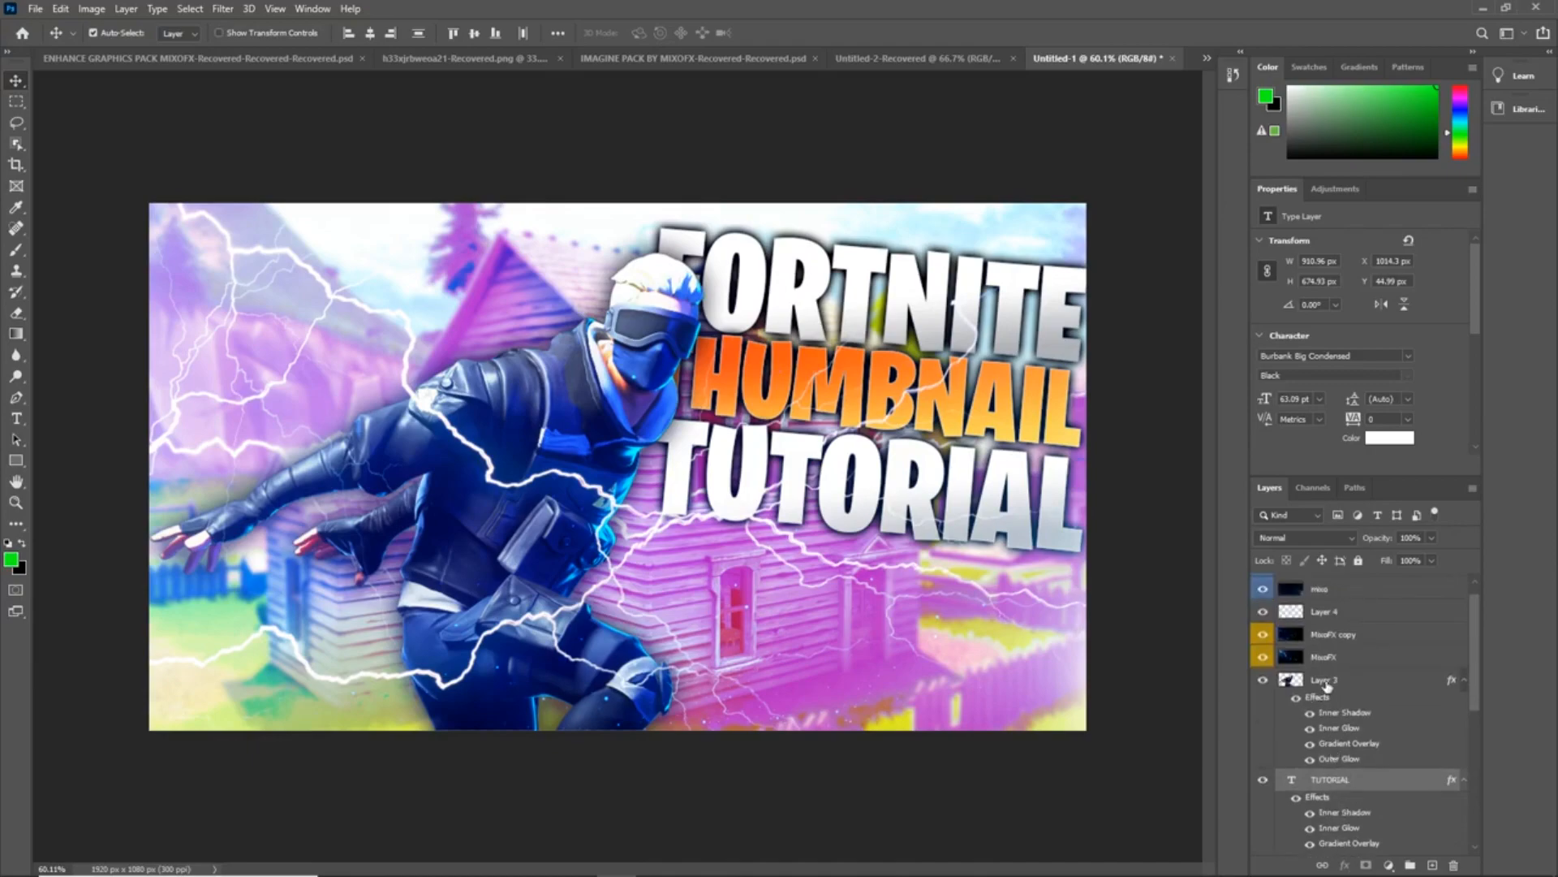
{"action": "left_click", "coordinate": [1331, 686]}
{"action": "key", "text": "ctrl+t"}
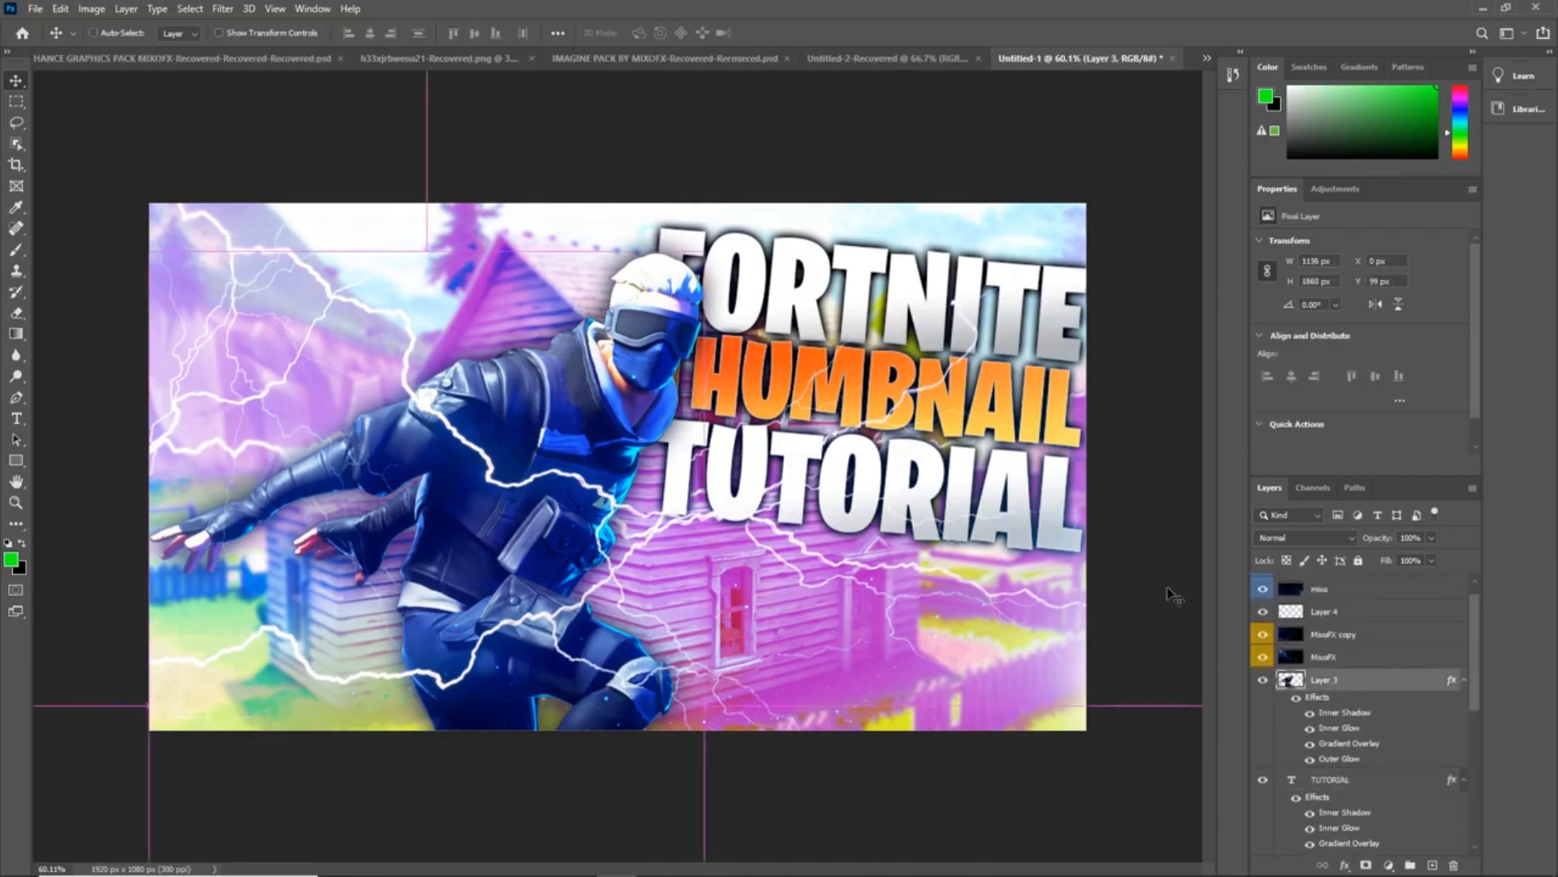
{"action": "mouse_move", "coordinate": [614, 424]}
{"action": "left_mouse_down"}
{"action": "mouse_move", "coordinate": [566, 412]}
{"action": "mouse_move", "coordinate": [601, 418]}
{"action": "left_mouse_up"}
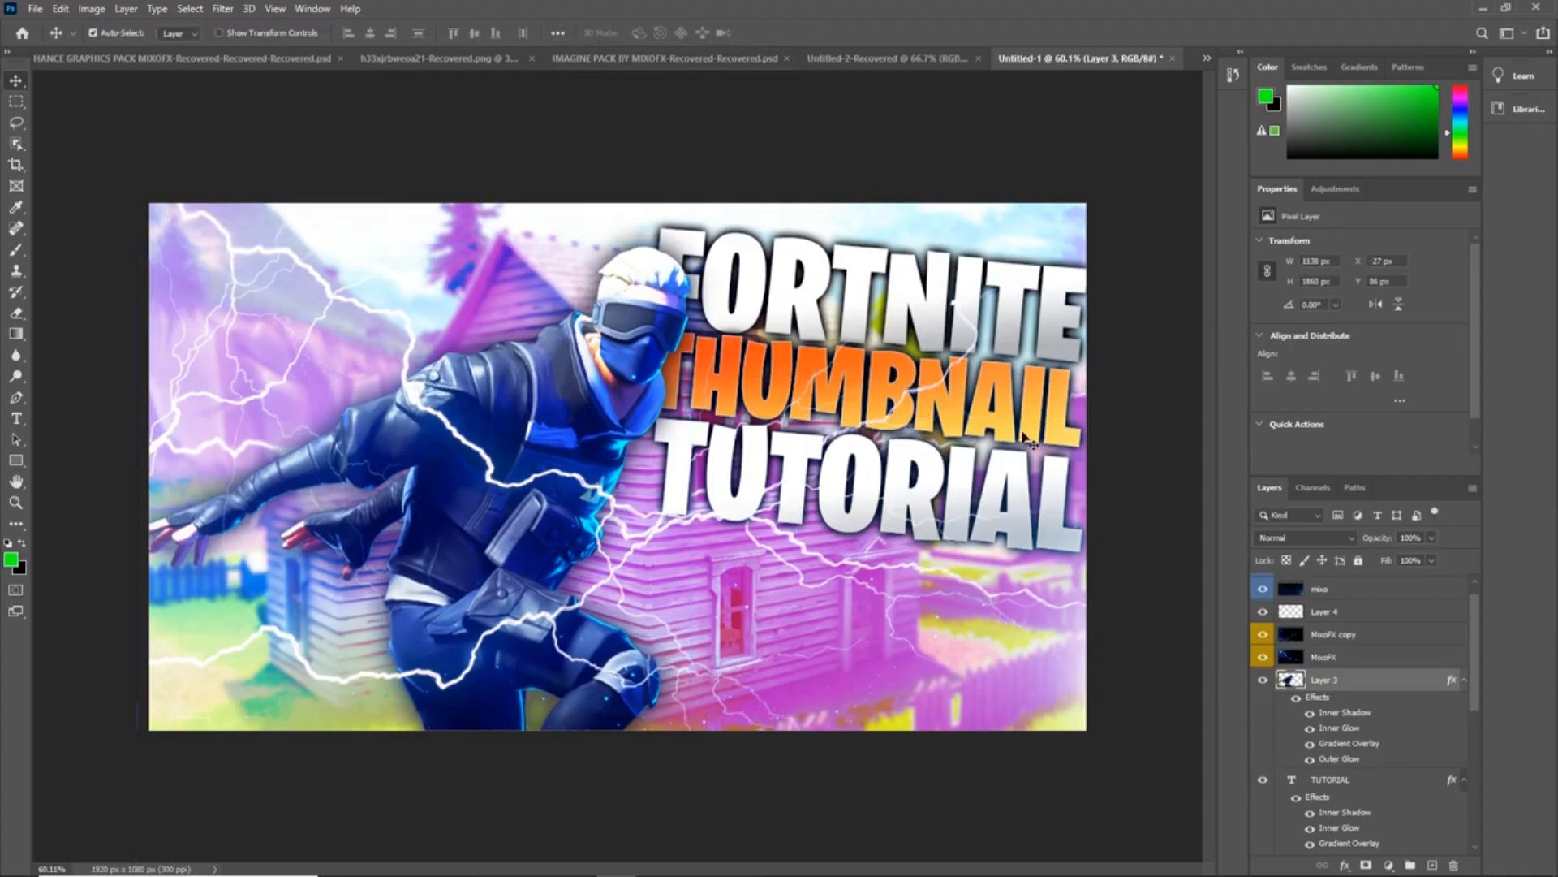
- Compare the design with the finished thumbnail in Untitled-2-Recovered and return to the Untitled-1 document
{"action": "scroll", "coordinate": [1331, 731], "scroll_direction": "down", "scroll_amount": 3}
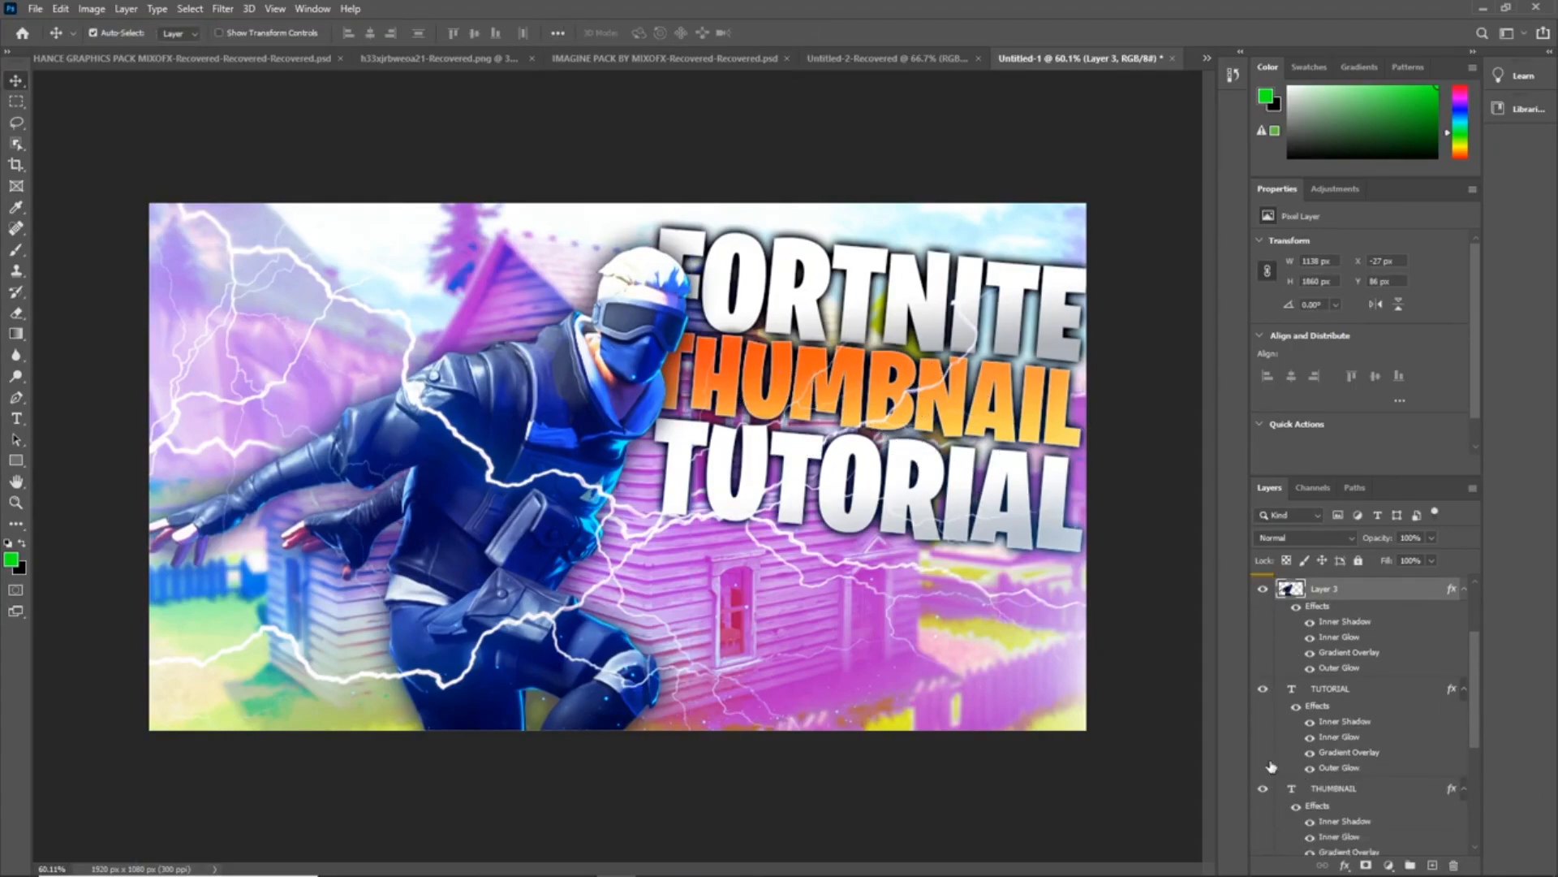
{"action": "left_click", "coordinate": [889, 58]}
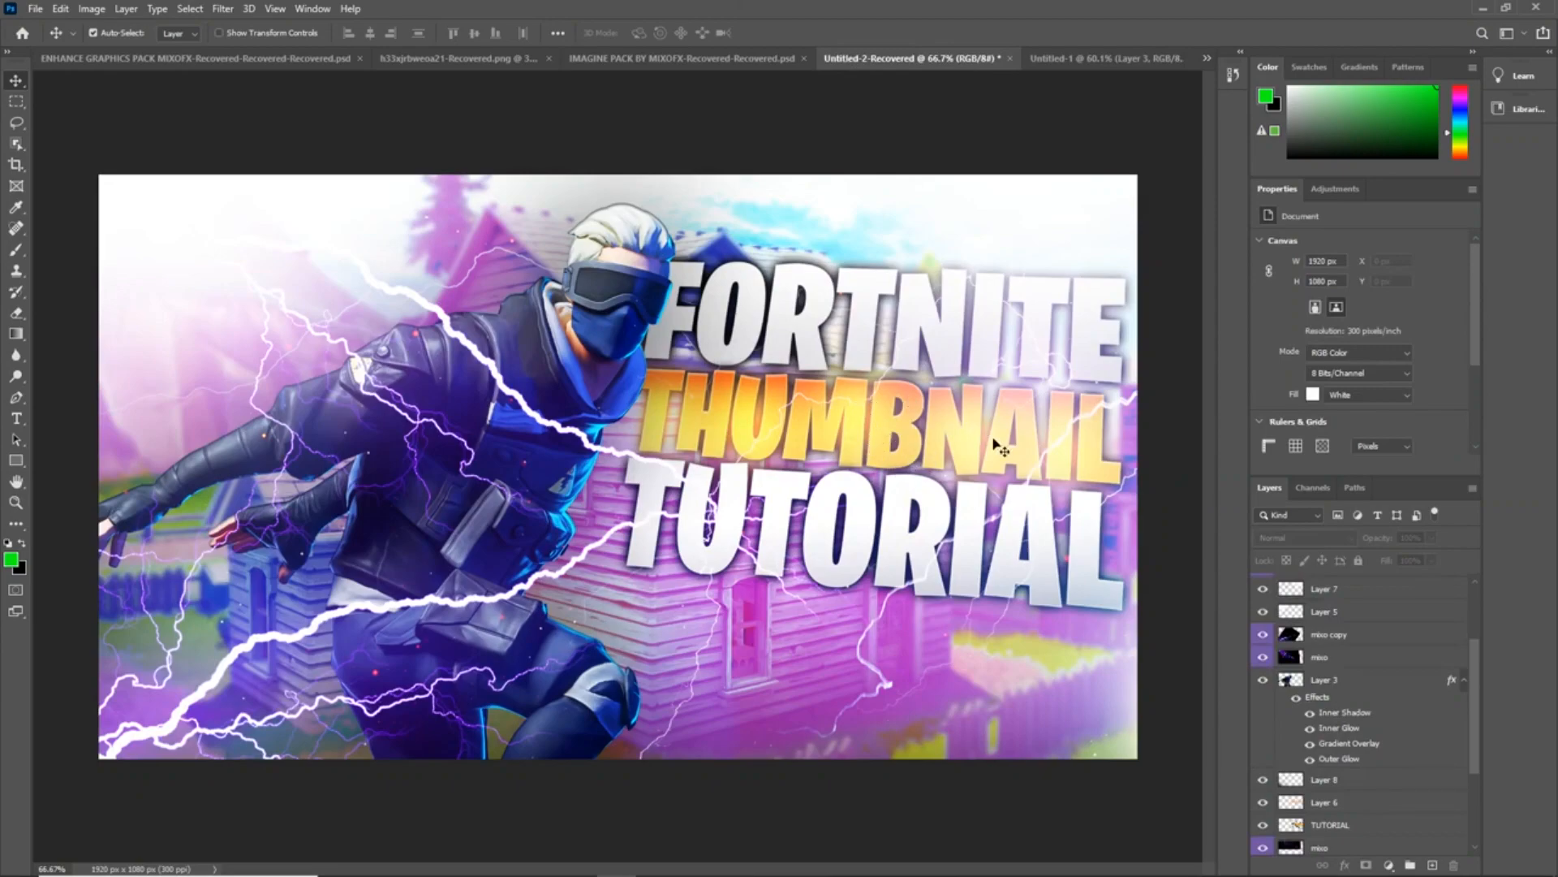
{"action": "left_click", "coordinate": [1104, 58]}
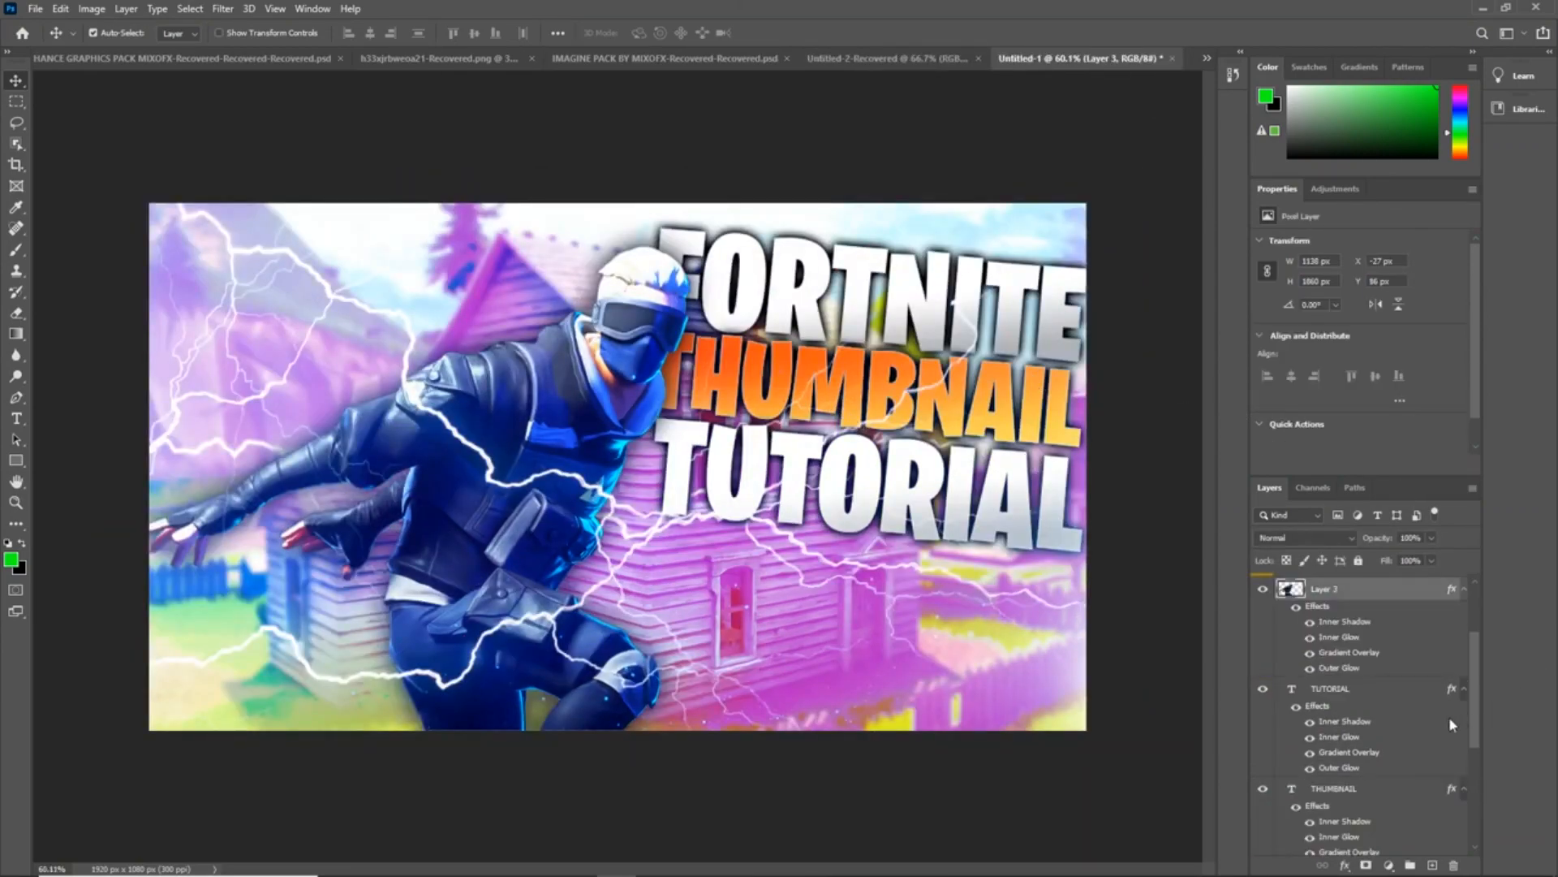
- Rasterize the layer styles of Layer 3 and the TUTORIAL, THUMBNAIL and FORTNITE text layers together
{"action": "scroll", "coordinate": [1461, 723], "scroll_direction": "down", "scroll_amount": 2}
{"action": "left_click", "coordinate": [1337, 649]}
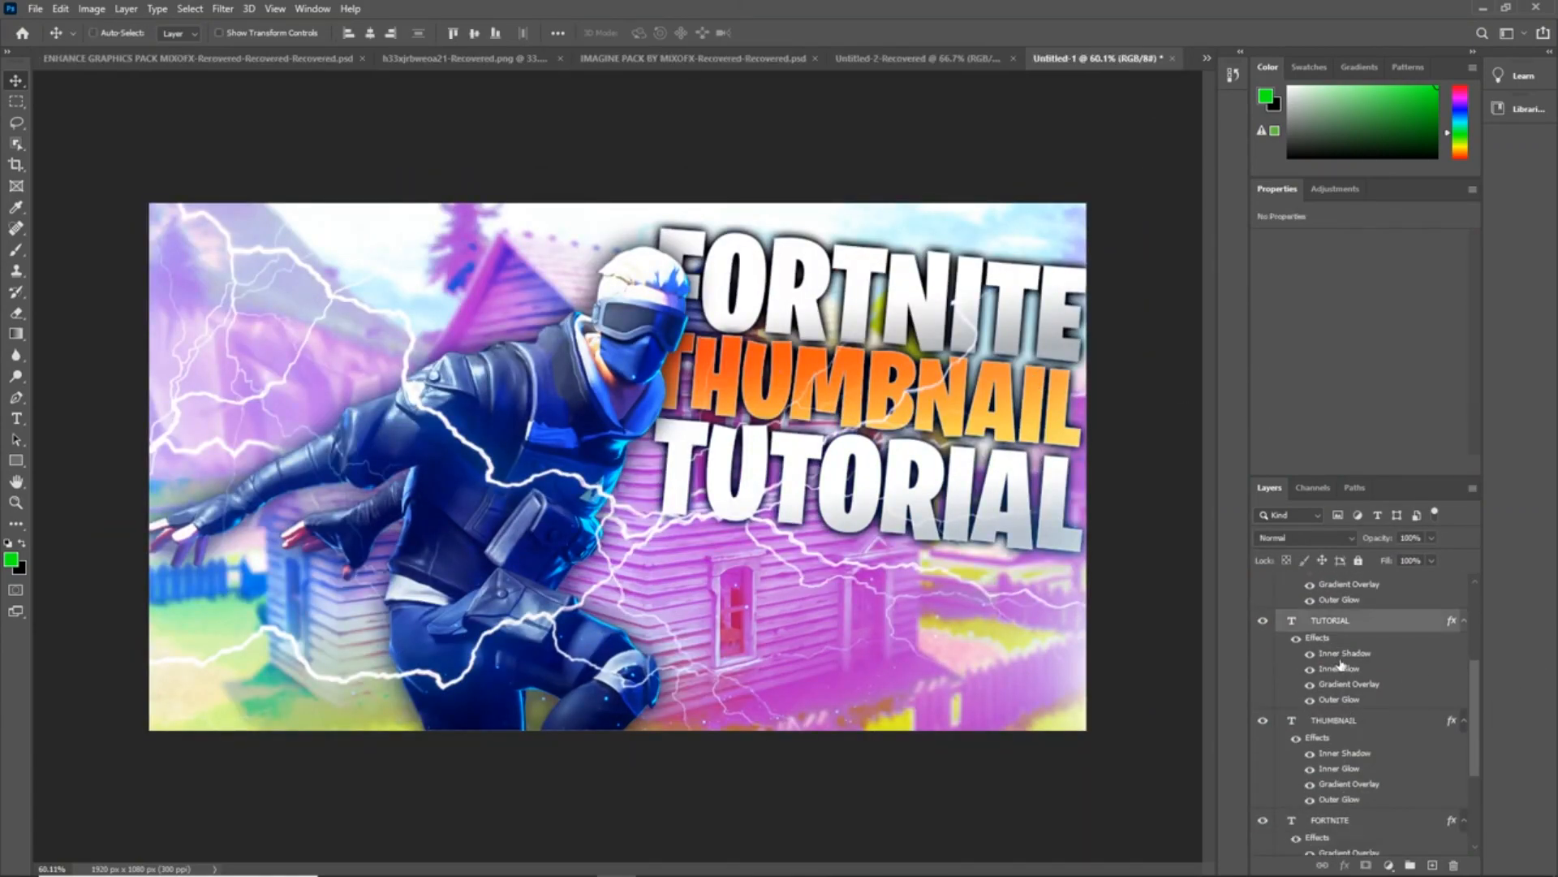
{"action": "left_click", "coordinate": [1349, 723], "text": "ctrl"}
{"action": "left_click", "coordinate": [1342, 828], "text": "ctrl"}
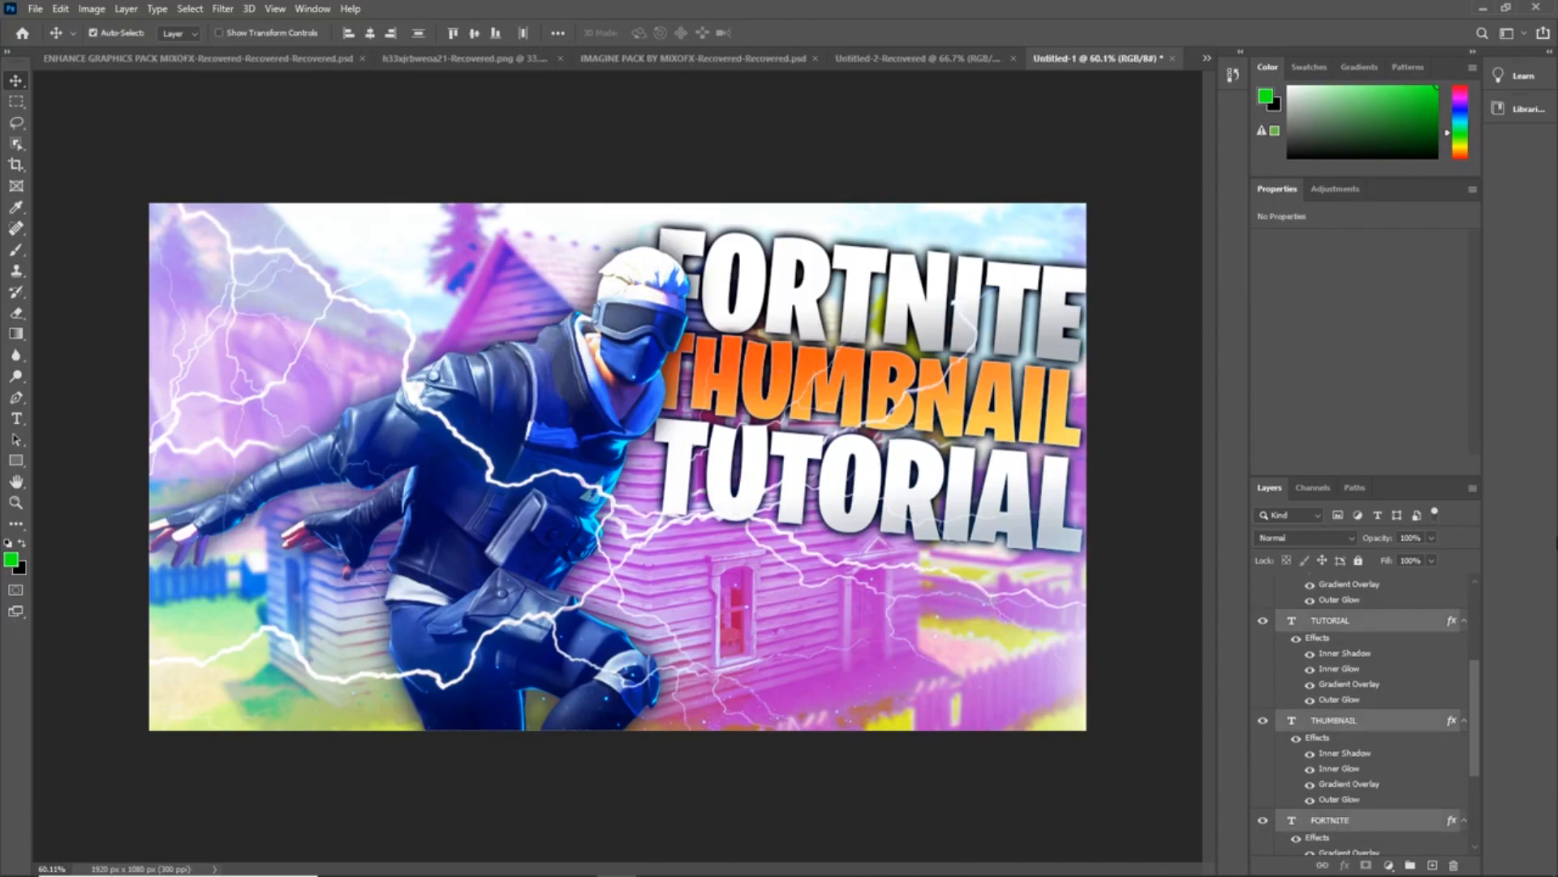
{"action": "scroll", "coordinate": [1377, 735], "scroll_direction": "down", "scroll_amount": 2}
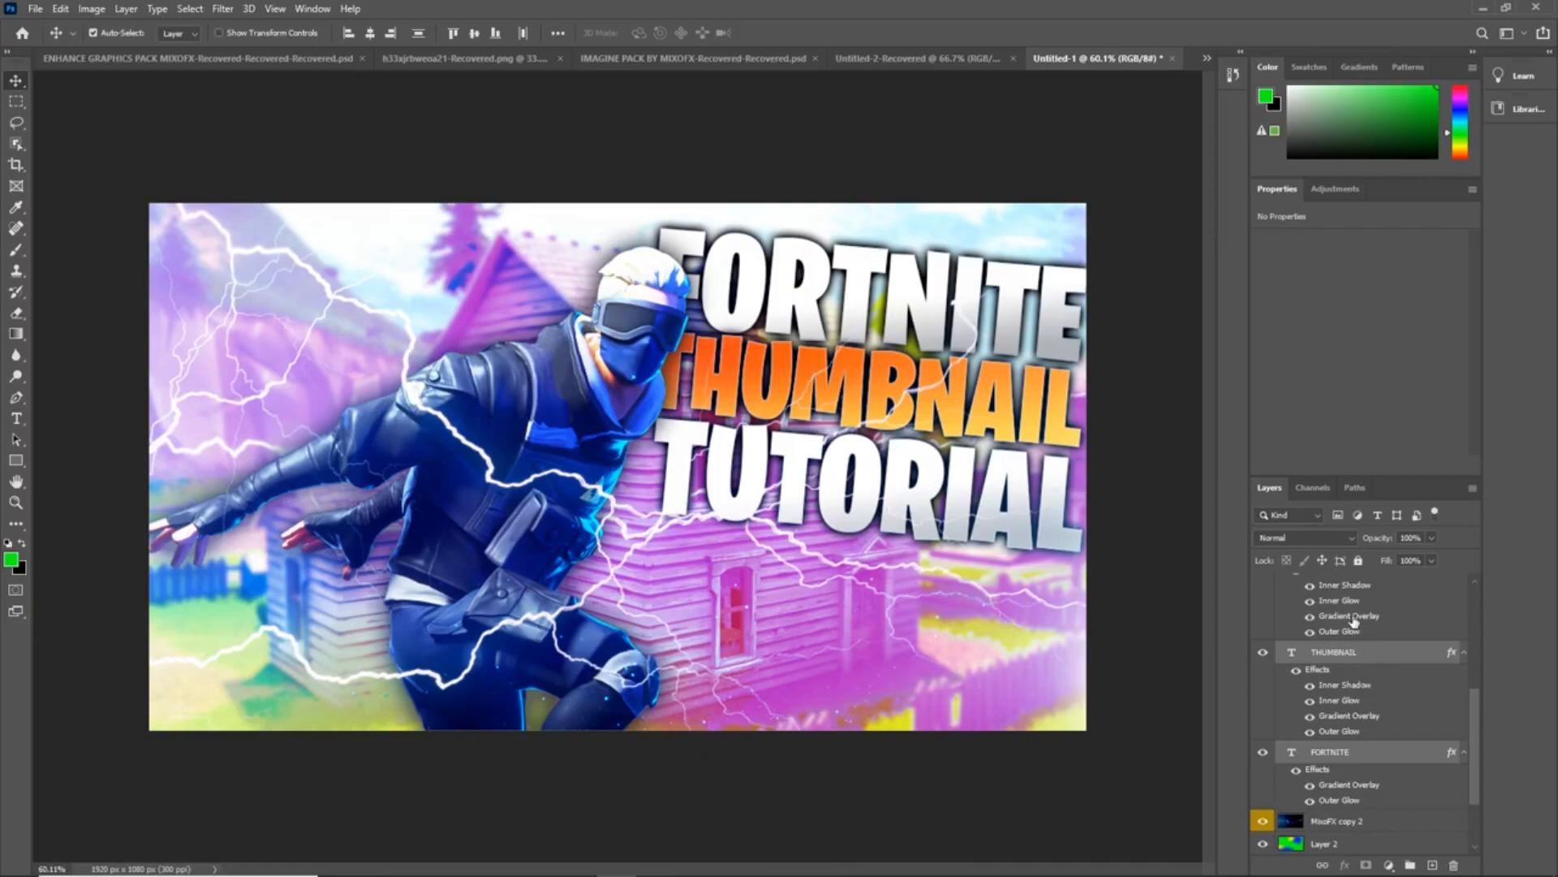
{"action": "scroll", "coordinate": [1366, 679], "scroll_direction": "up", "scroll_amount": 1}
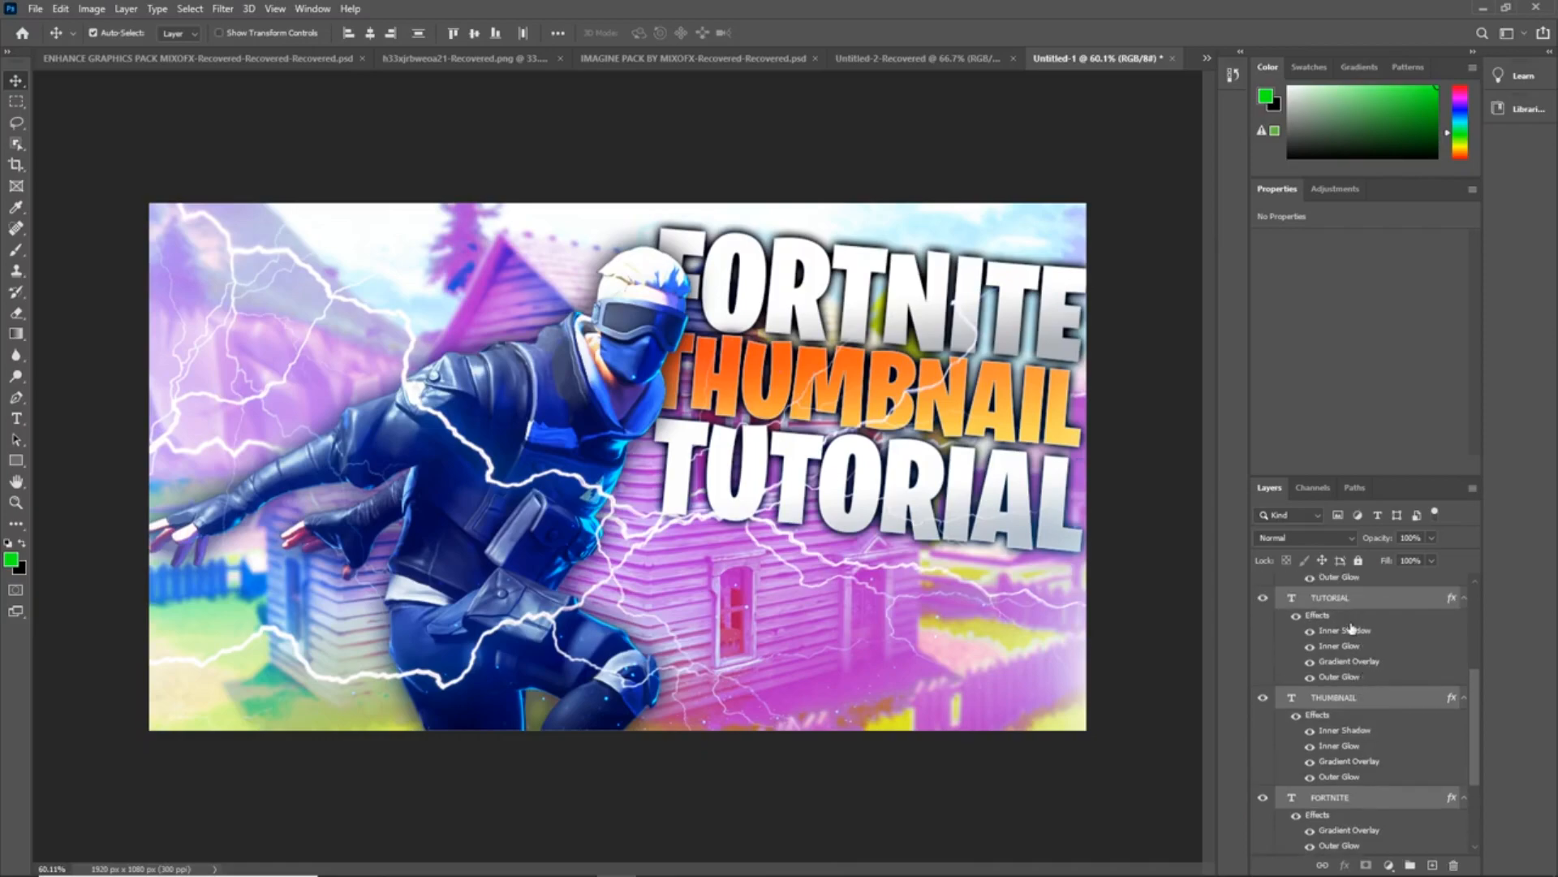
{"action": "right_click", "coordinate": [1361, 697]}
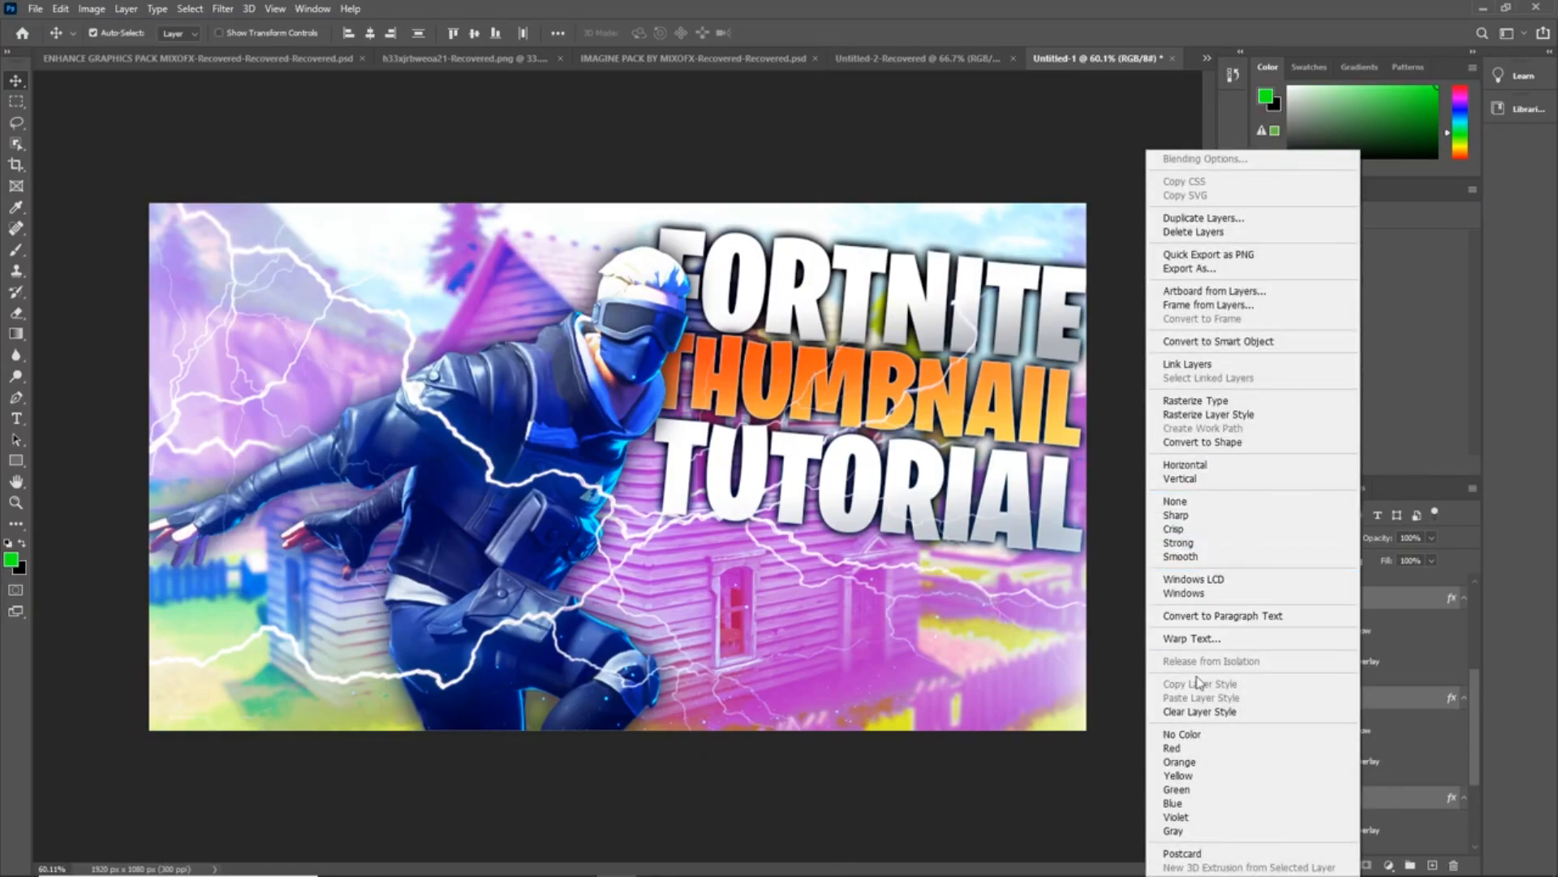
{"action": "left_click", "coordinate": [1215, 415]}
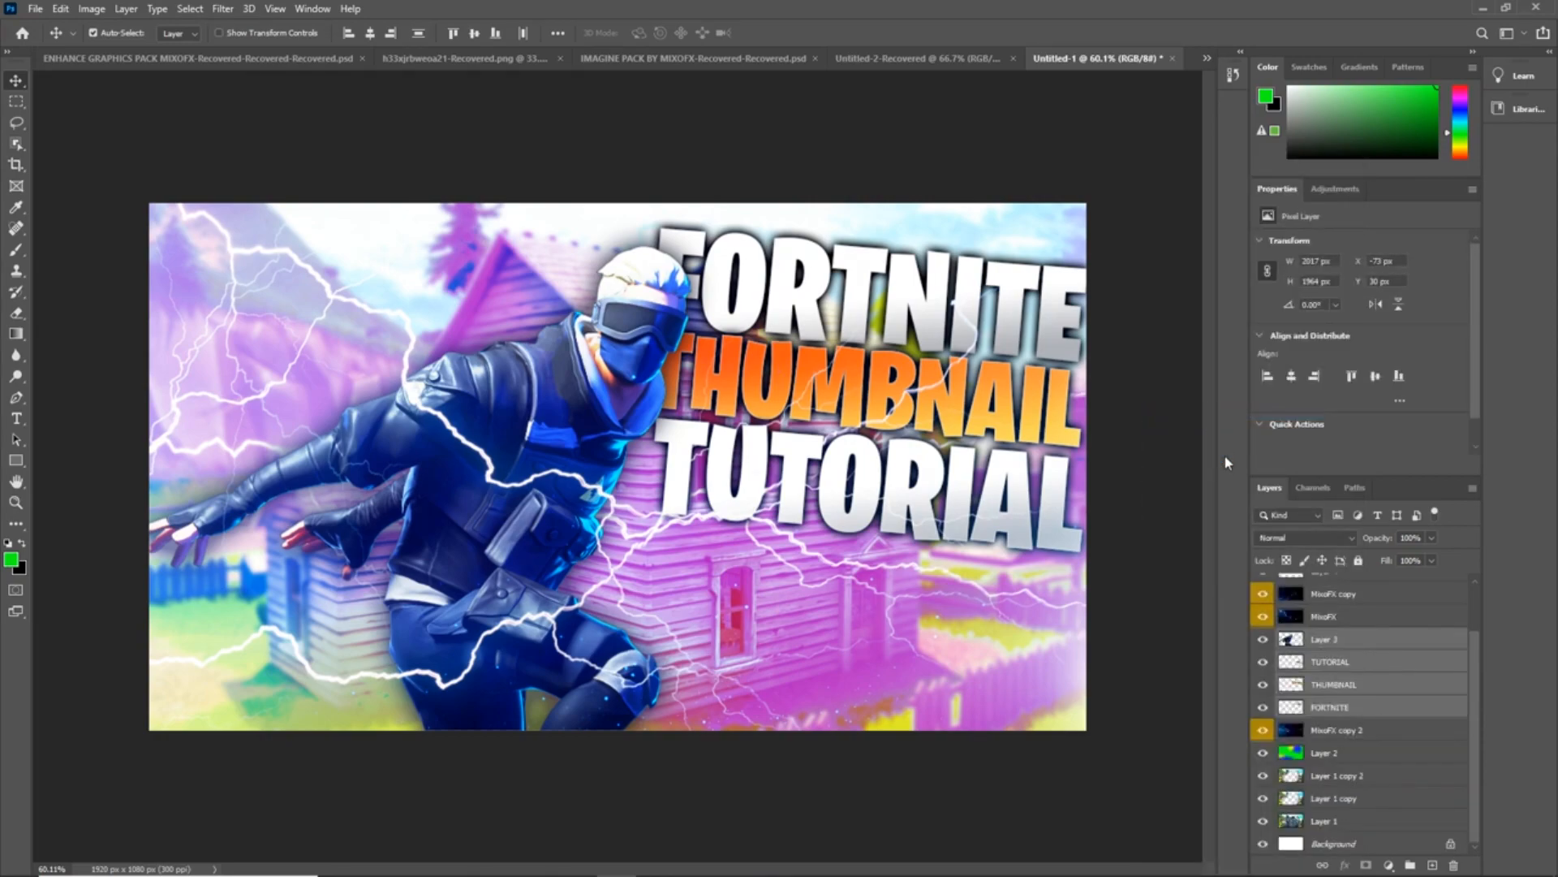
- Deselect Layer 3 and merge the TUTORIAL, THUMBNAIL and FORTNITE layers into a single title layer
{"action": "right_click", "coordinate": [1339, 698]}
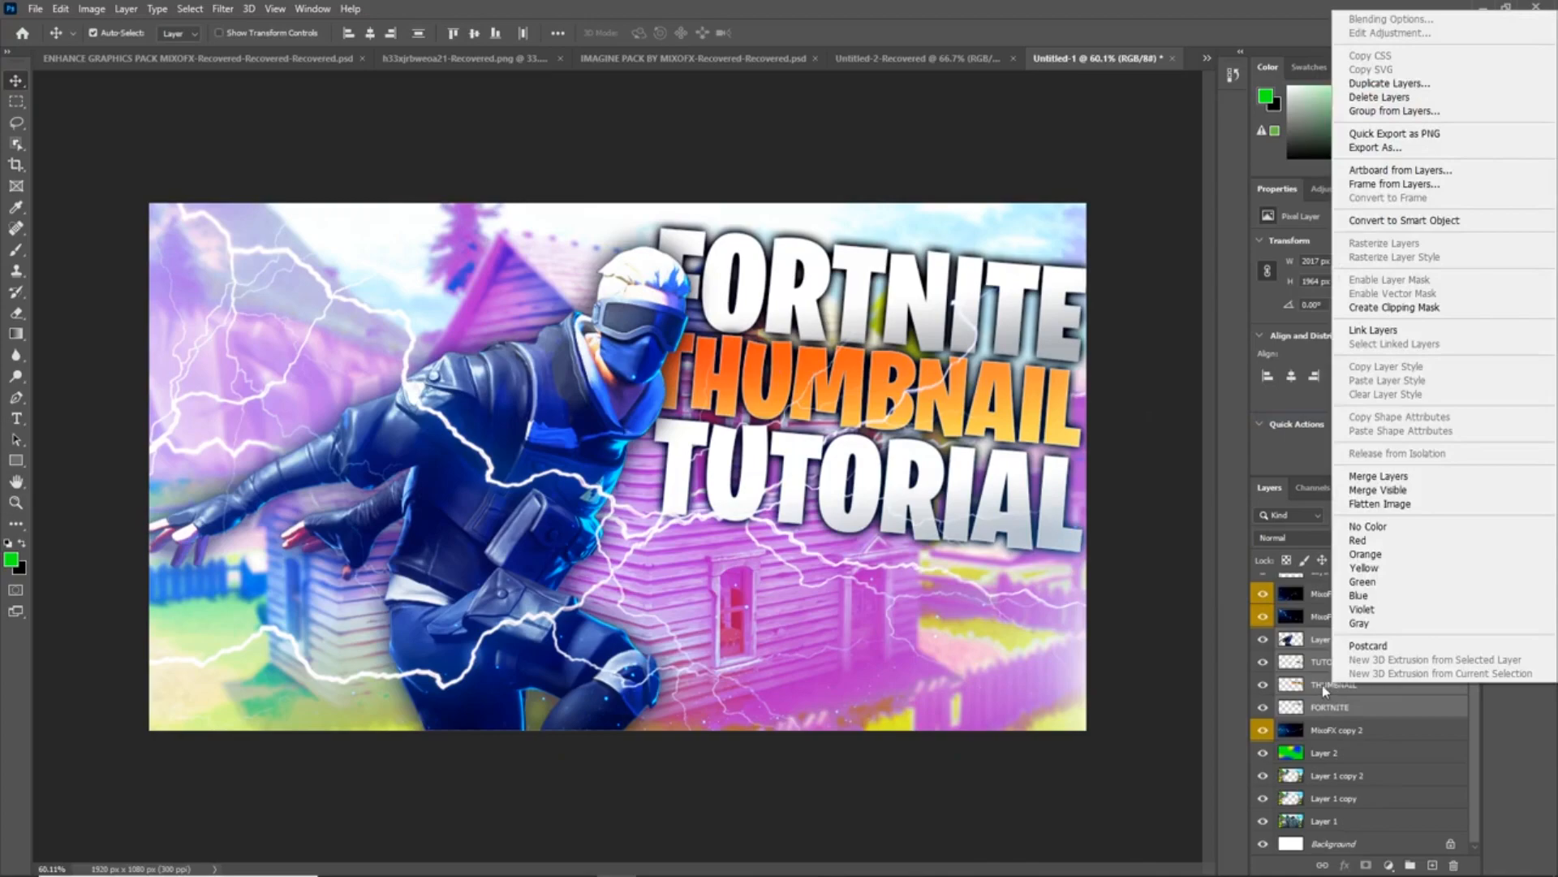
{"action": "left_click", "coordinate": [1323, 691]}
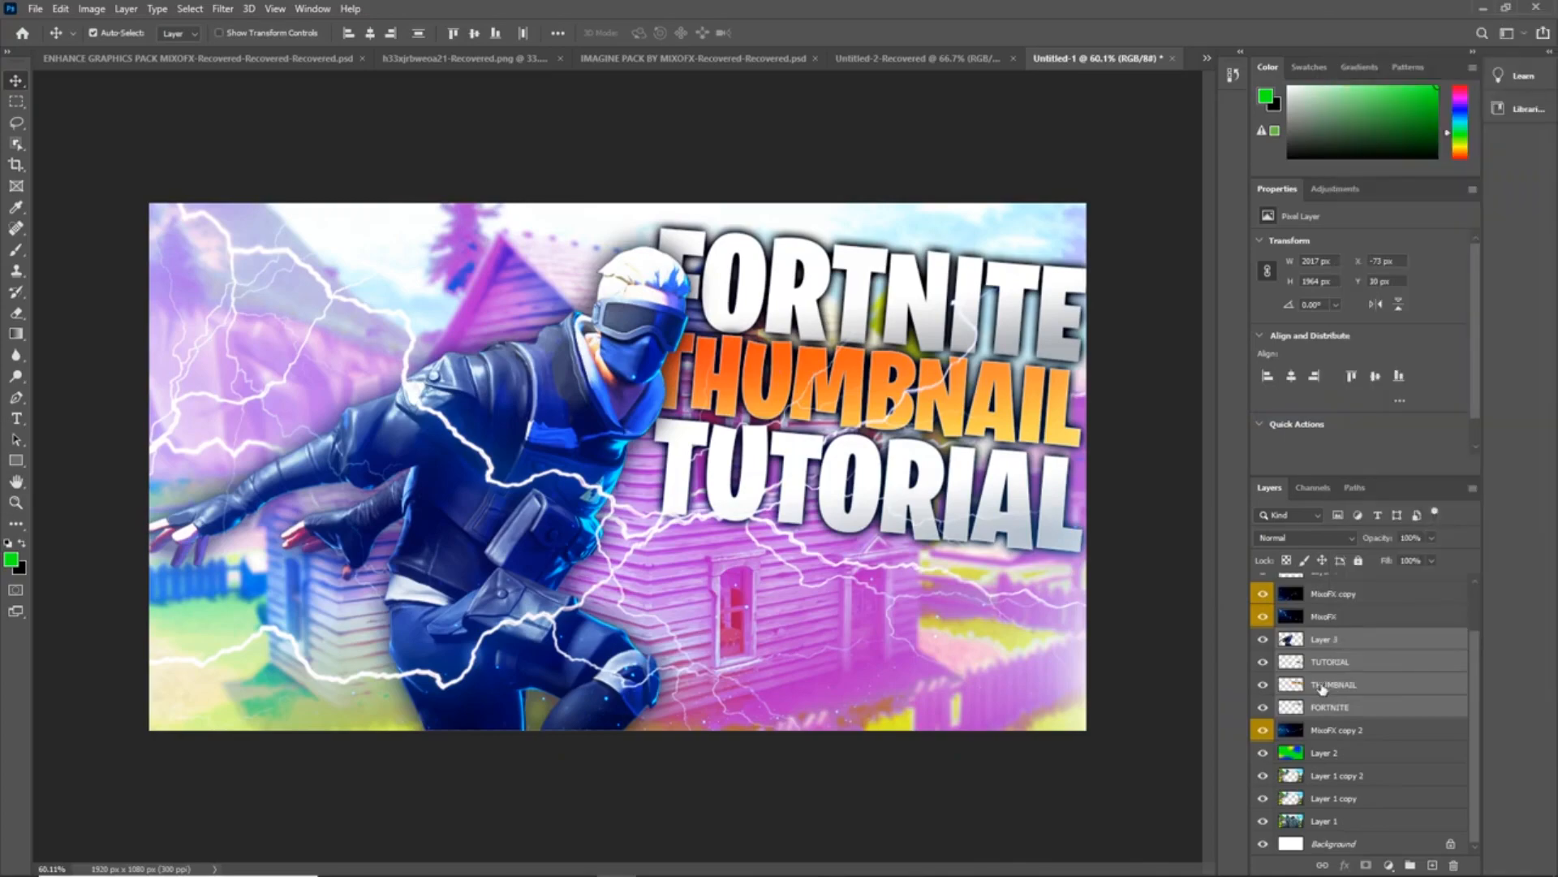
{"action": "left_click", "coordinate": [1337, 643], "text": "ctrl"}
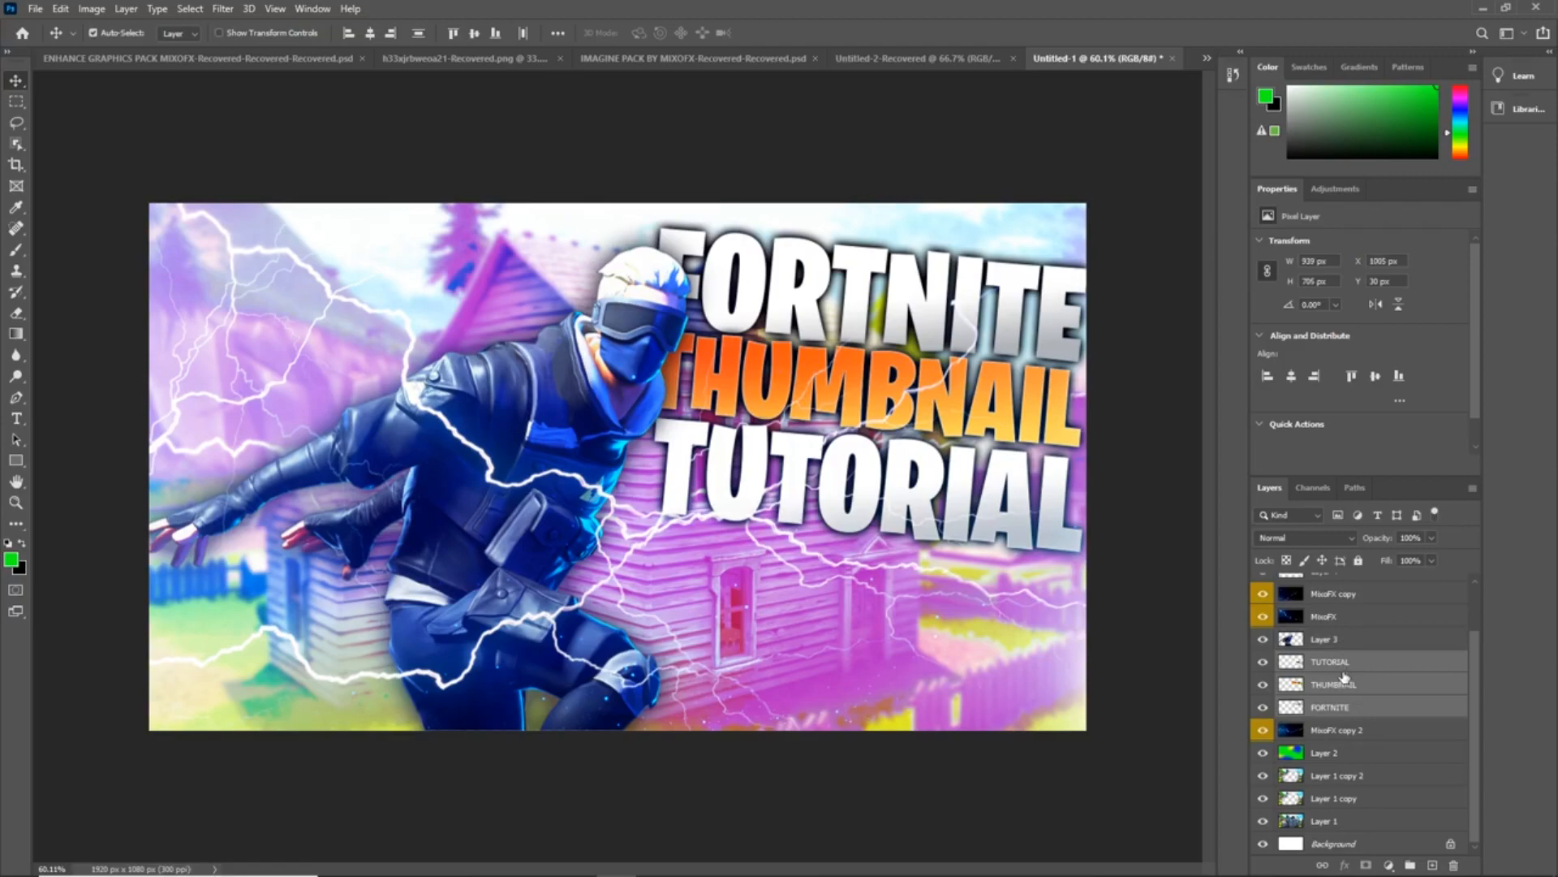
{"action": "right_click", "coordinate": [1344, 677]}
{"action": "left_click", "coordinate": [1321, 671]}
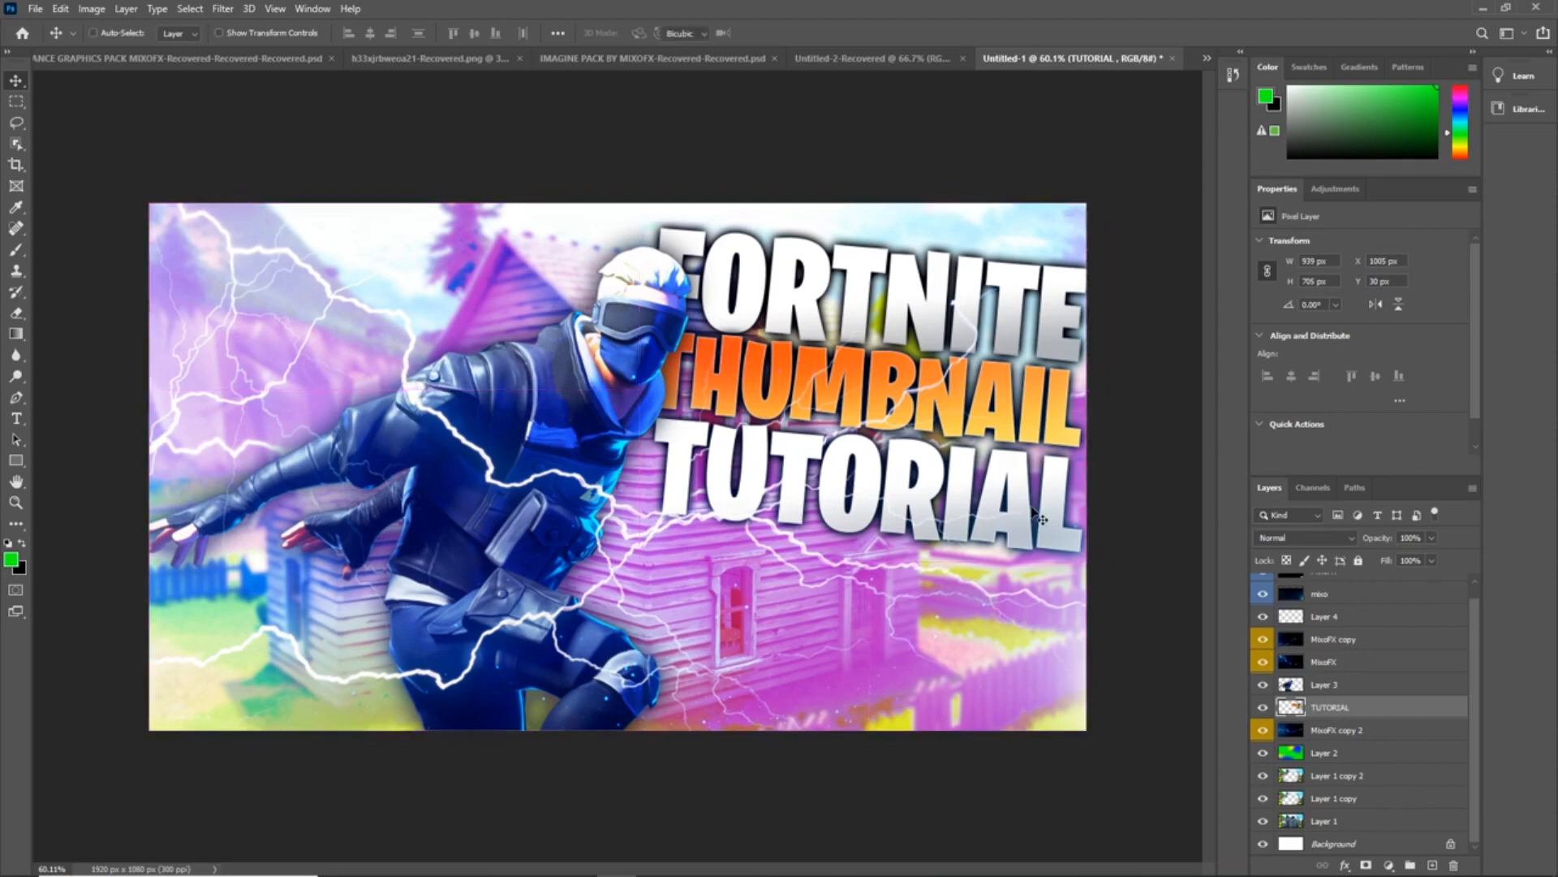
- Free transform the merged title in perspective, flaring its right side and lower edge outward to about 112% width
{"action": "key", "text": "ctrl+t"}
{"action": "right_click", "coordinate": [932, 416]}
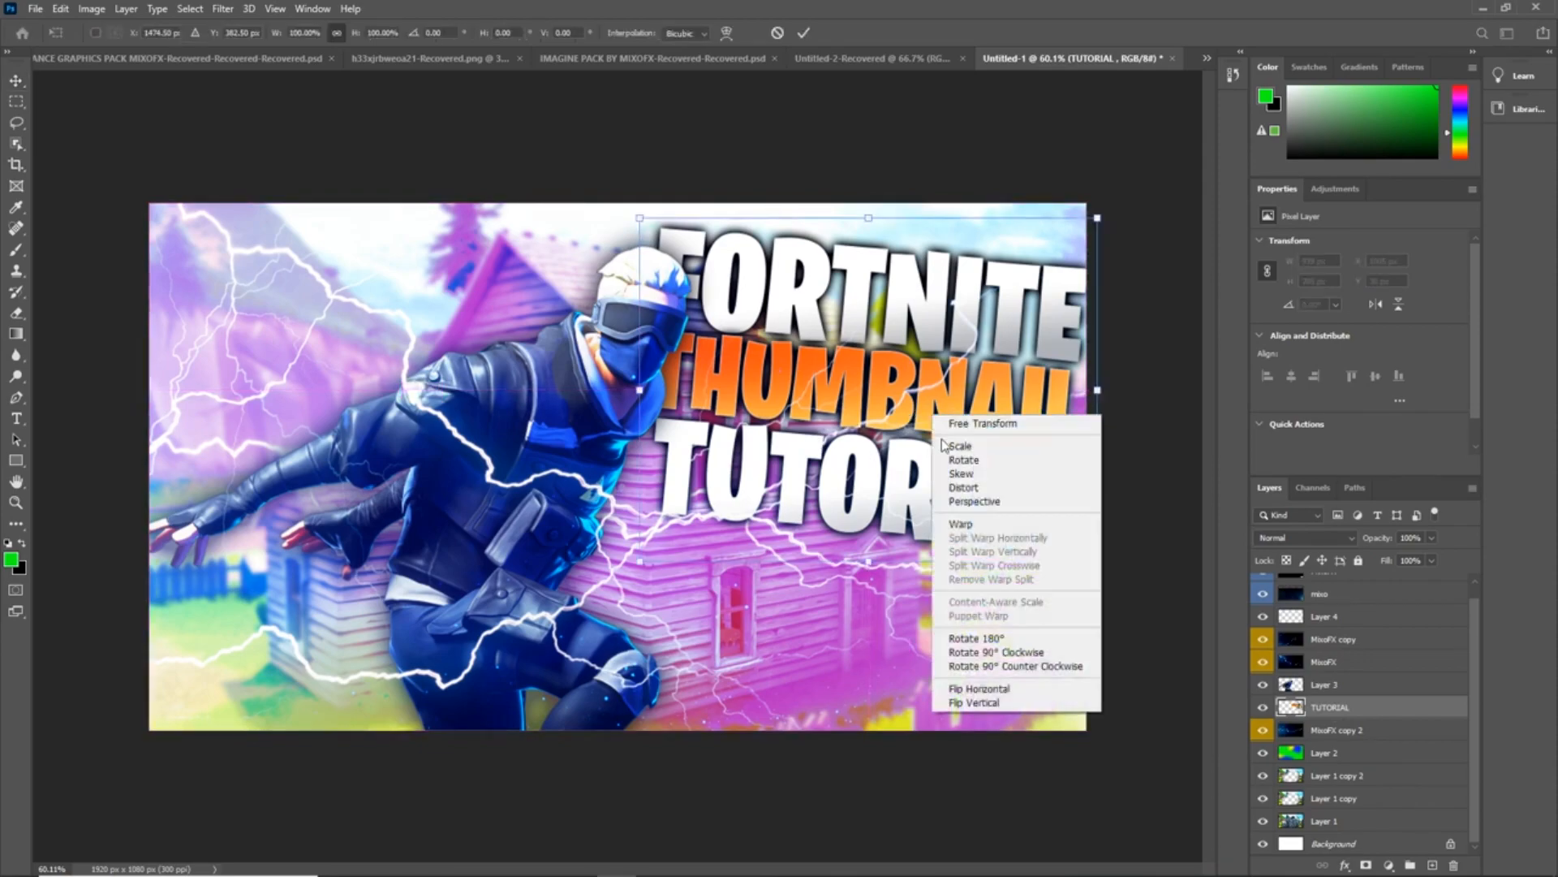
{"action": "left_click", "coordinate": [976, 502]}
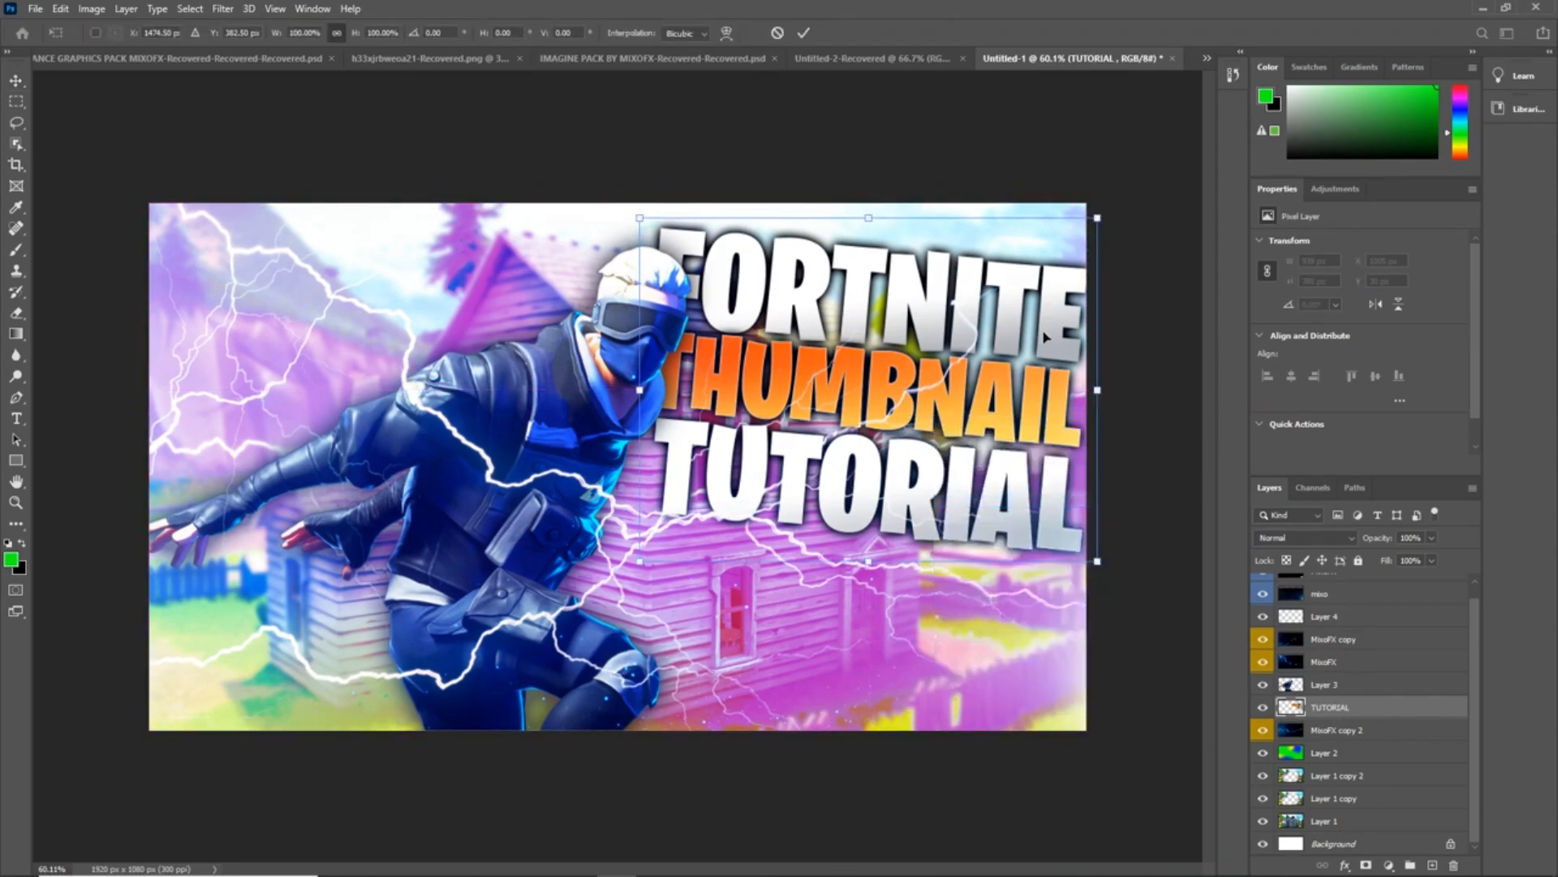
{"action": "left_click_drag", "start_coordinate": [1101, 221], "coordinate": [1099, 207]}
{"action": "left_click_drag", "start_coordinate": [1098, 576], "coordinate": [1121, 582]}
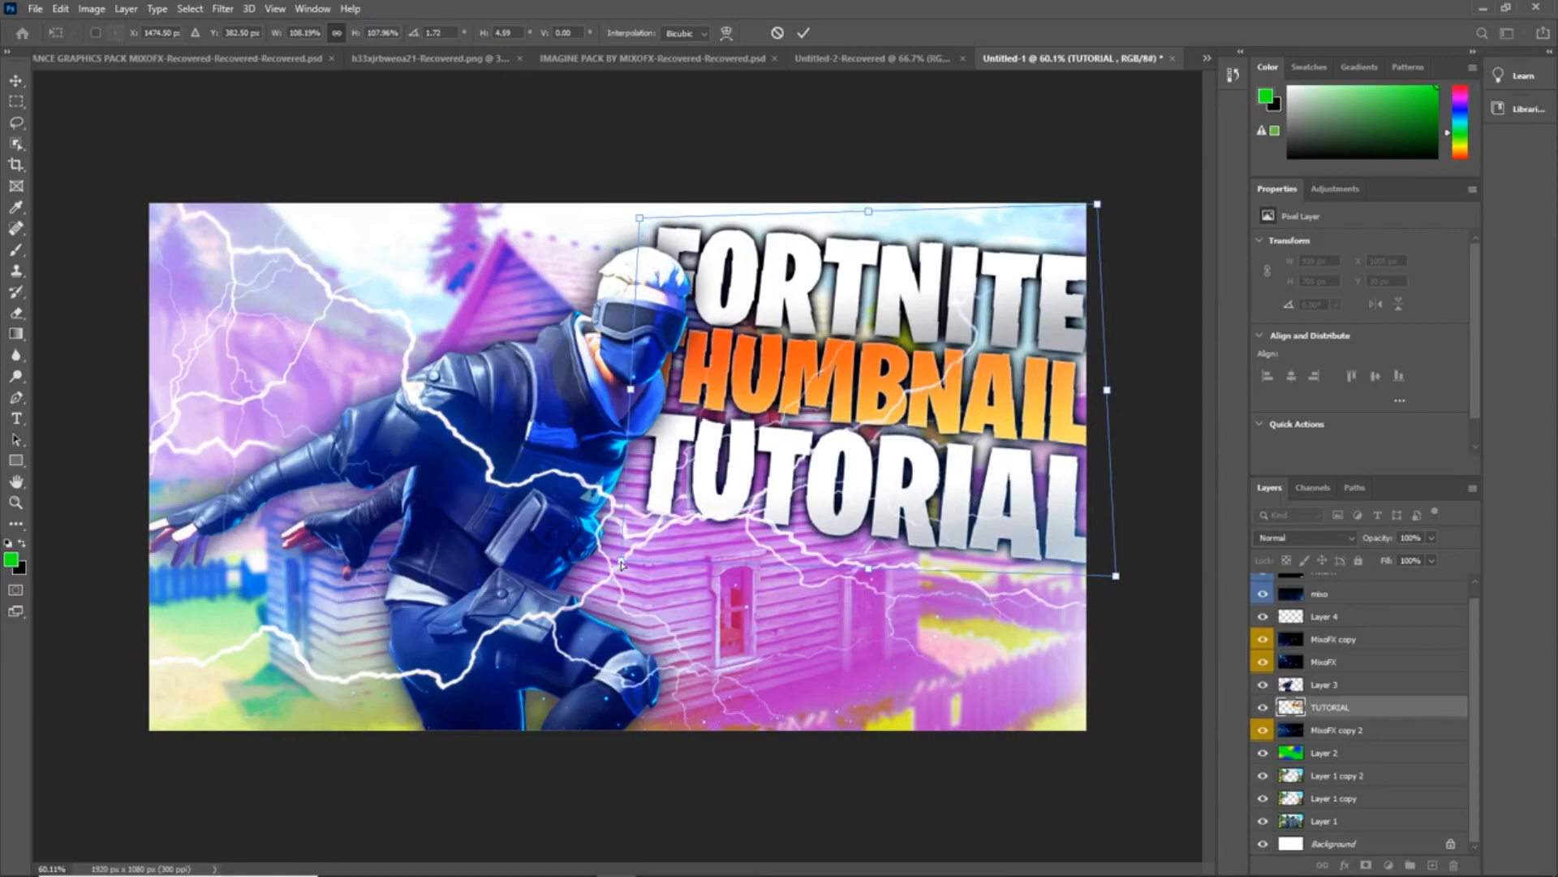
{"action": "left_click_drag", "start_coordinate": [621, 565], "coordinate": [613, 564]}
- Lower the title, skew it slightly so the letters lean right, and apply the transform centred at about X 1458 px, Y 434 px
{"action": "left_click_drag", "start_coordinate": [847, 398], "coordinate": [842, 414]}
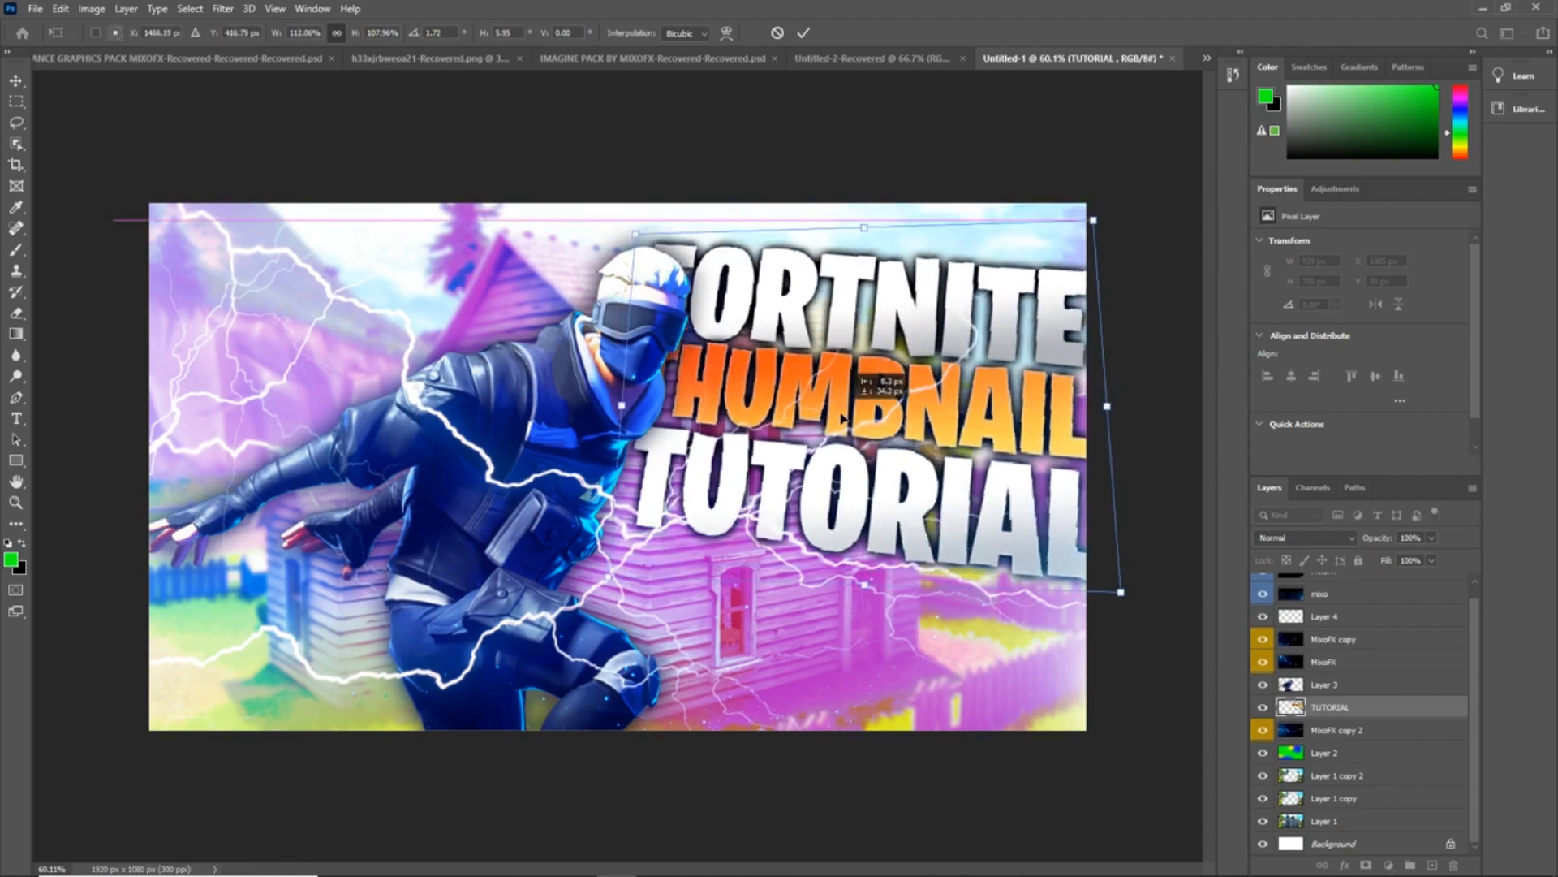
{"action": "left_click_drag", "start_coordinate": [870, 223], "coordinate": [906, 228]}
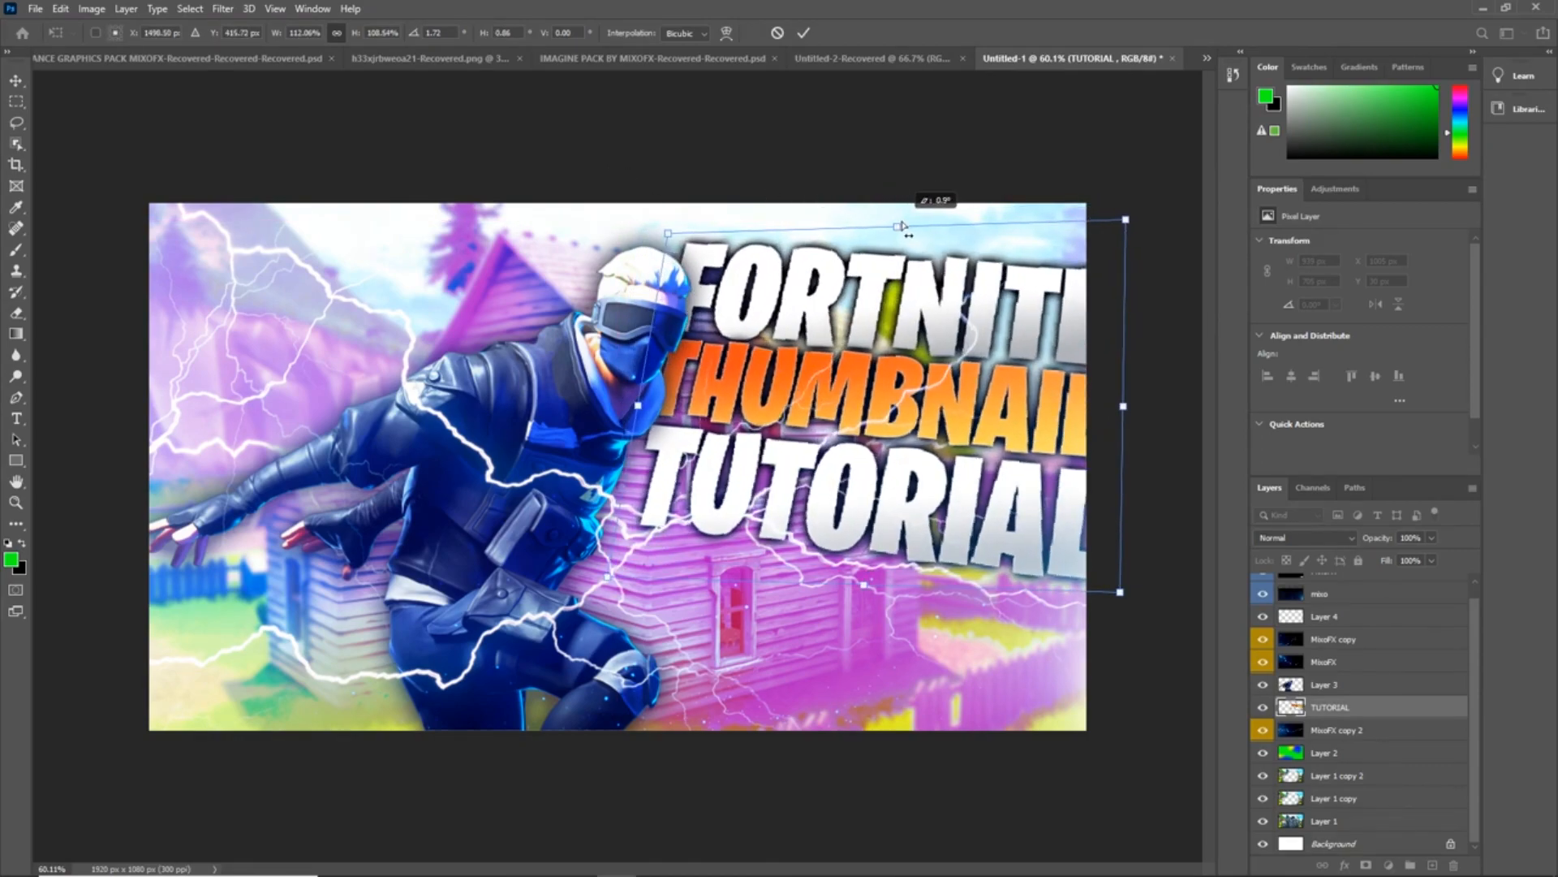
{"action": "mouse_move", "coordinate": [921, 315]}
{"action": "left_mouse_down"}
{"action": "mouse_move", "coordinate": [889, 321]}
{"action": "mouse_move", "coordinate": [905, 330]}
{"action": "left_mouse_up"}
{"action": "left_click_drag", "start_coordinate": [889, 231], "coordinate": [887, 231]}
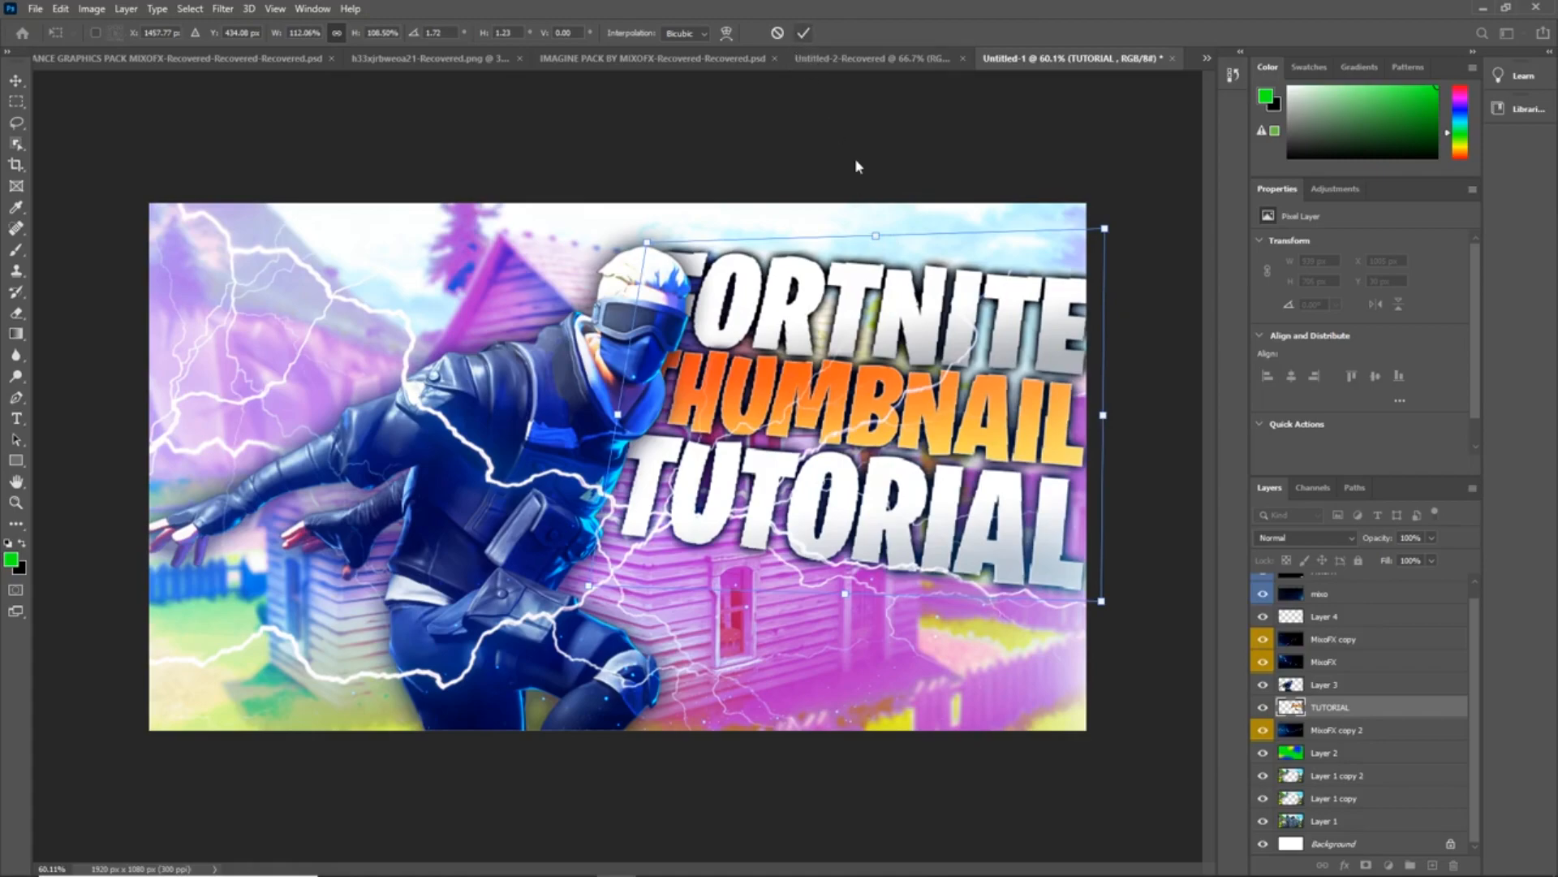
{"action": "left_click", "coordinate": [803, 33]}
- Rotate the merged title about 2° counterclockwise and reposition it to X 942 px, Y 100 px
{"action": "key", "text": "ctrl+t"}
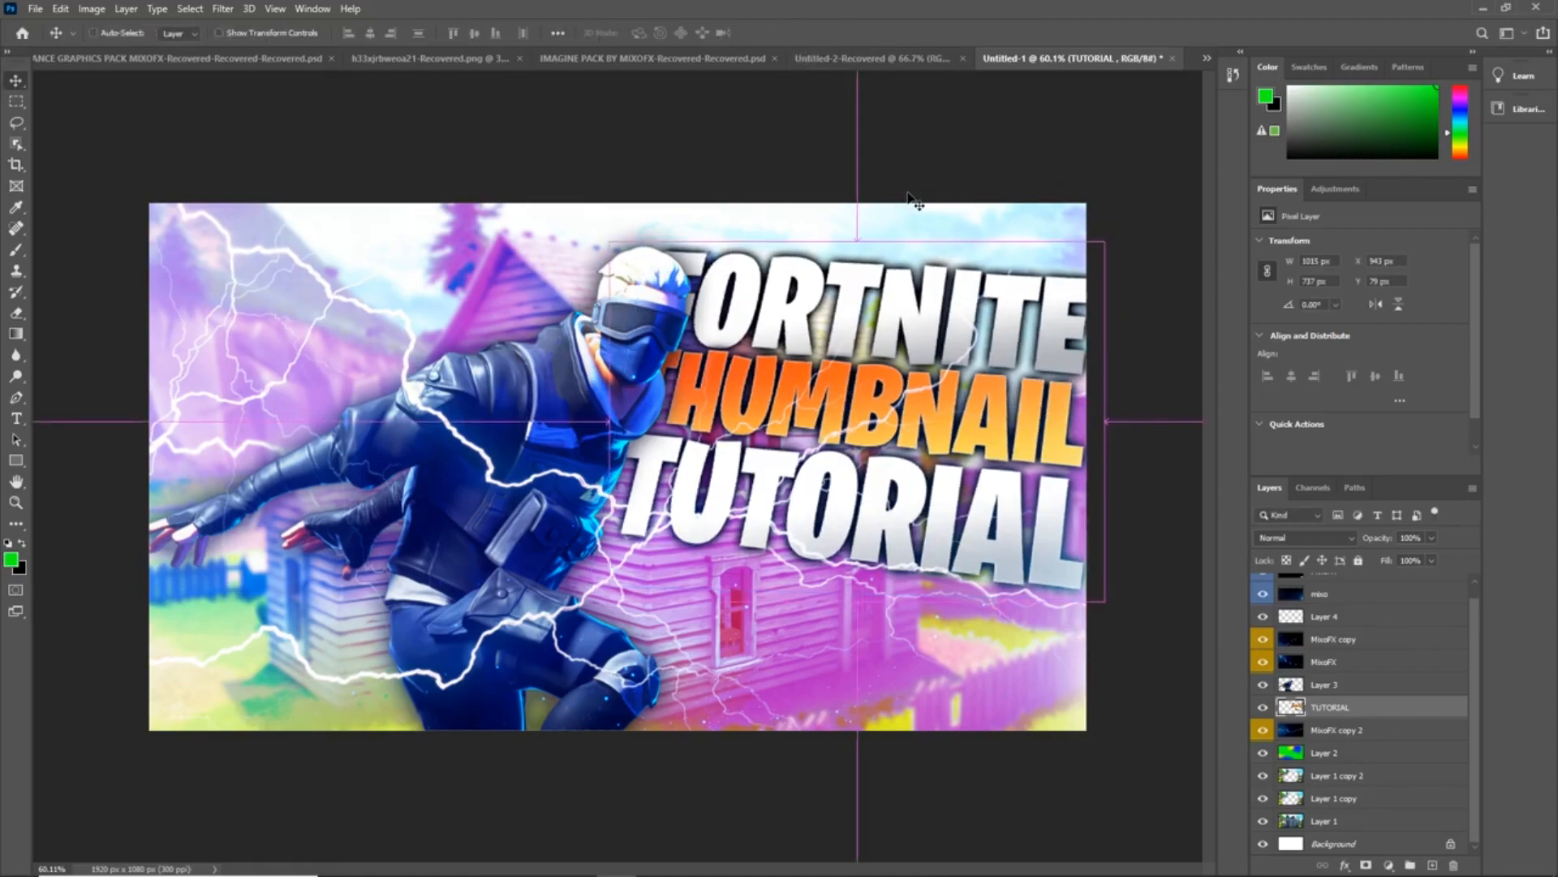
{"action": "left_click_drag", "start_coordinate": [890, 217], "coordinate": [882, 219]}
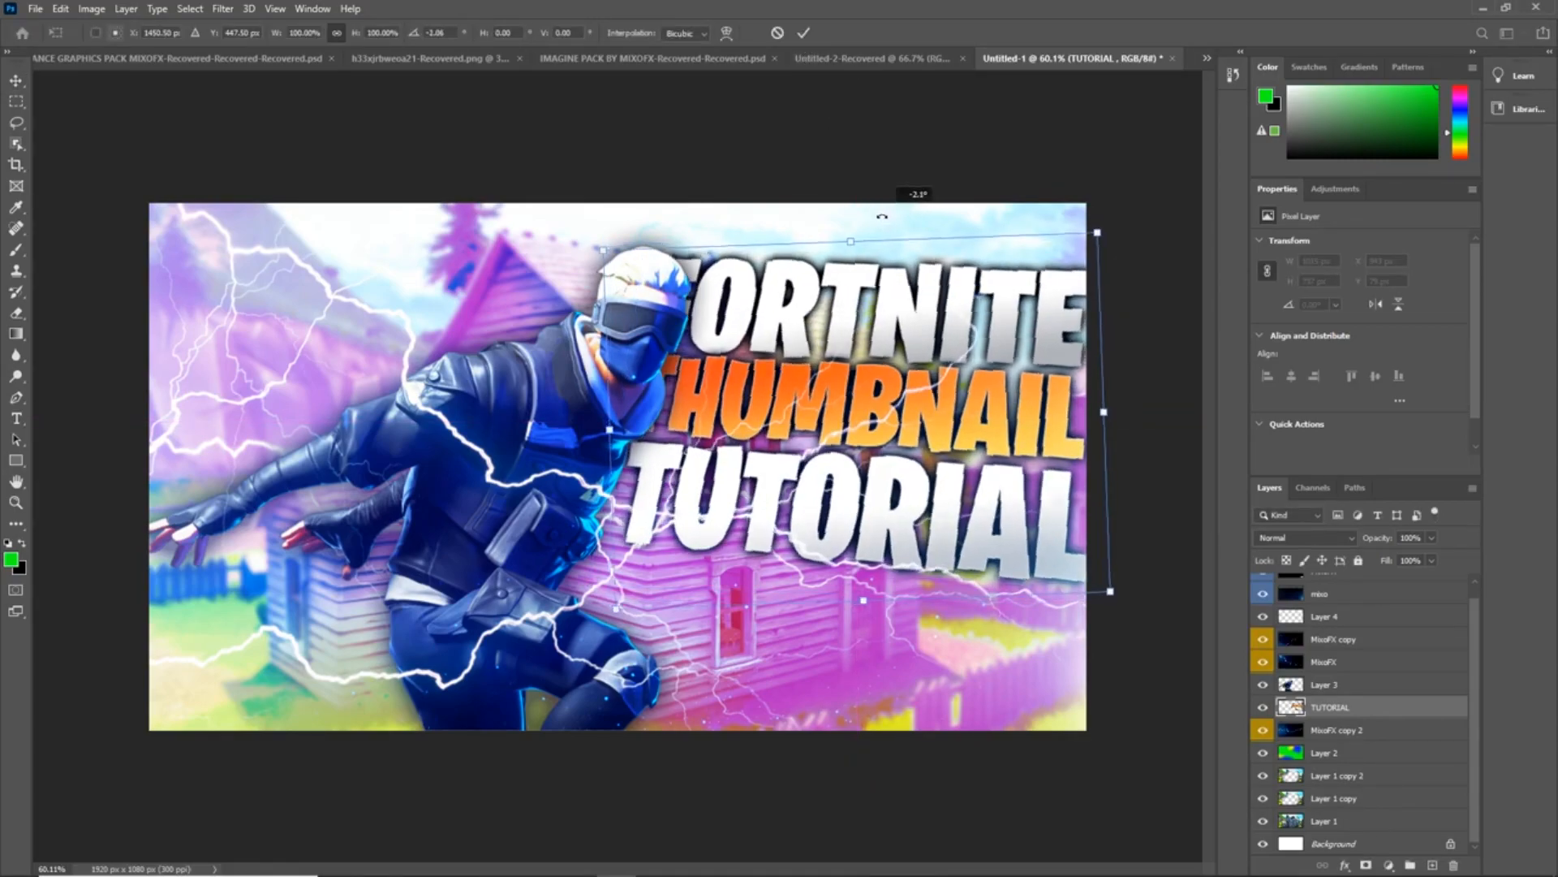
{"action": "mouse_move", "coordinate": [910, 367]}
{"action": "left_mouse_down"}
{"action": "mouse_move", "coordinate": [911, 397]}
{"action": "mouse_move", "coordinate": [903, 378]}
{"action": "left_mouse_up"}
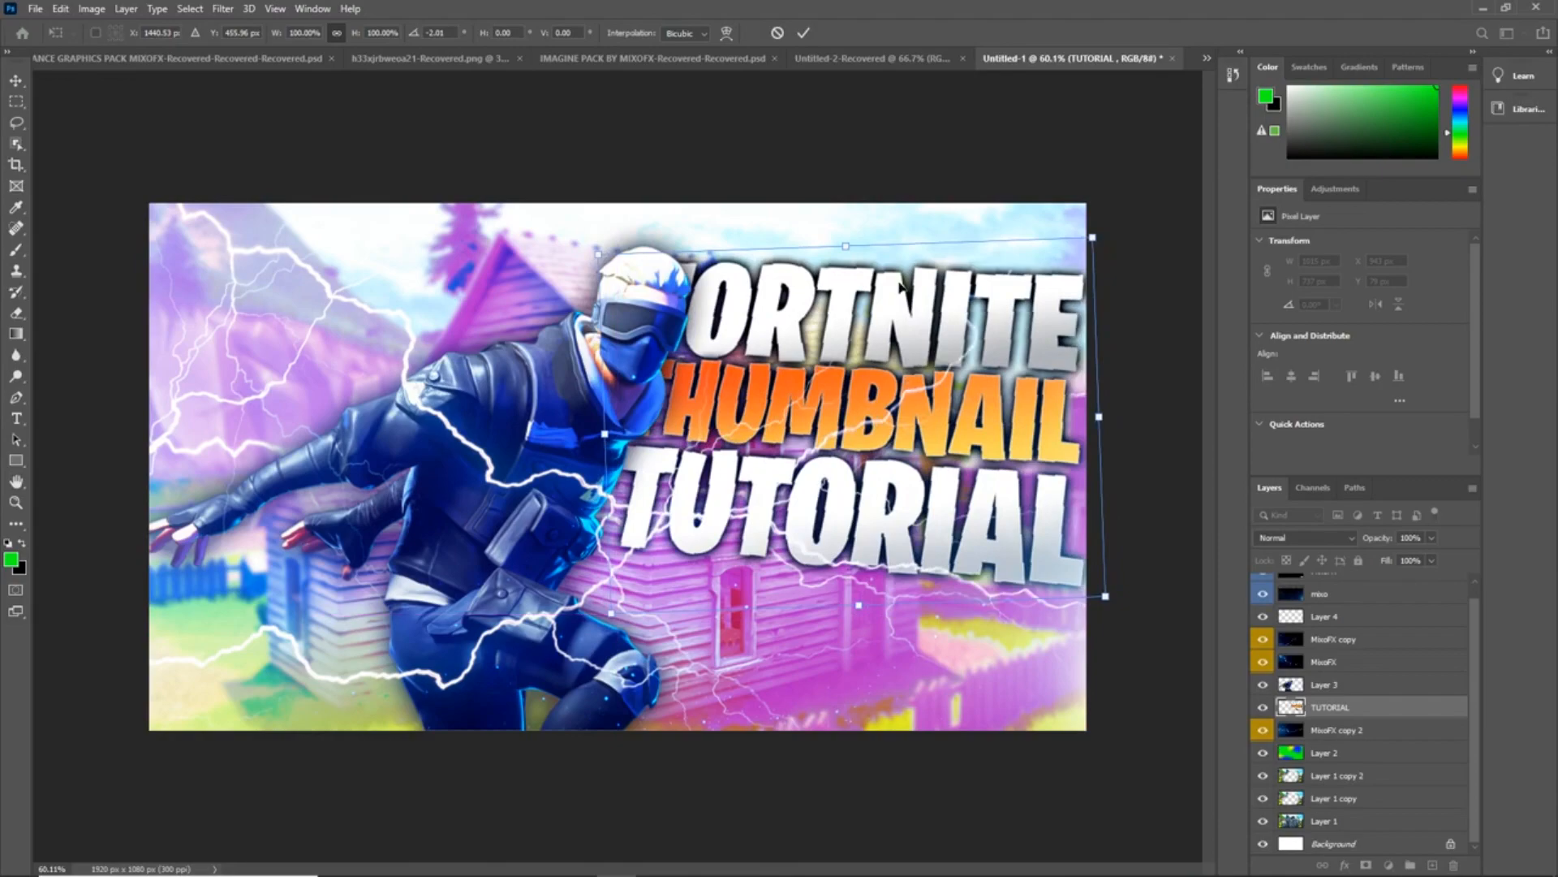
{"action": "left_click", "coordinate": [803, 33]}
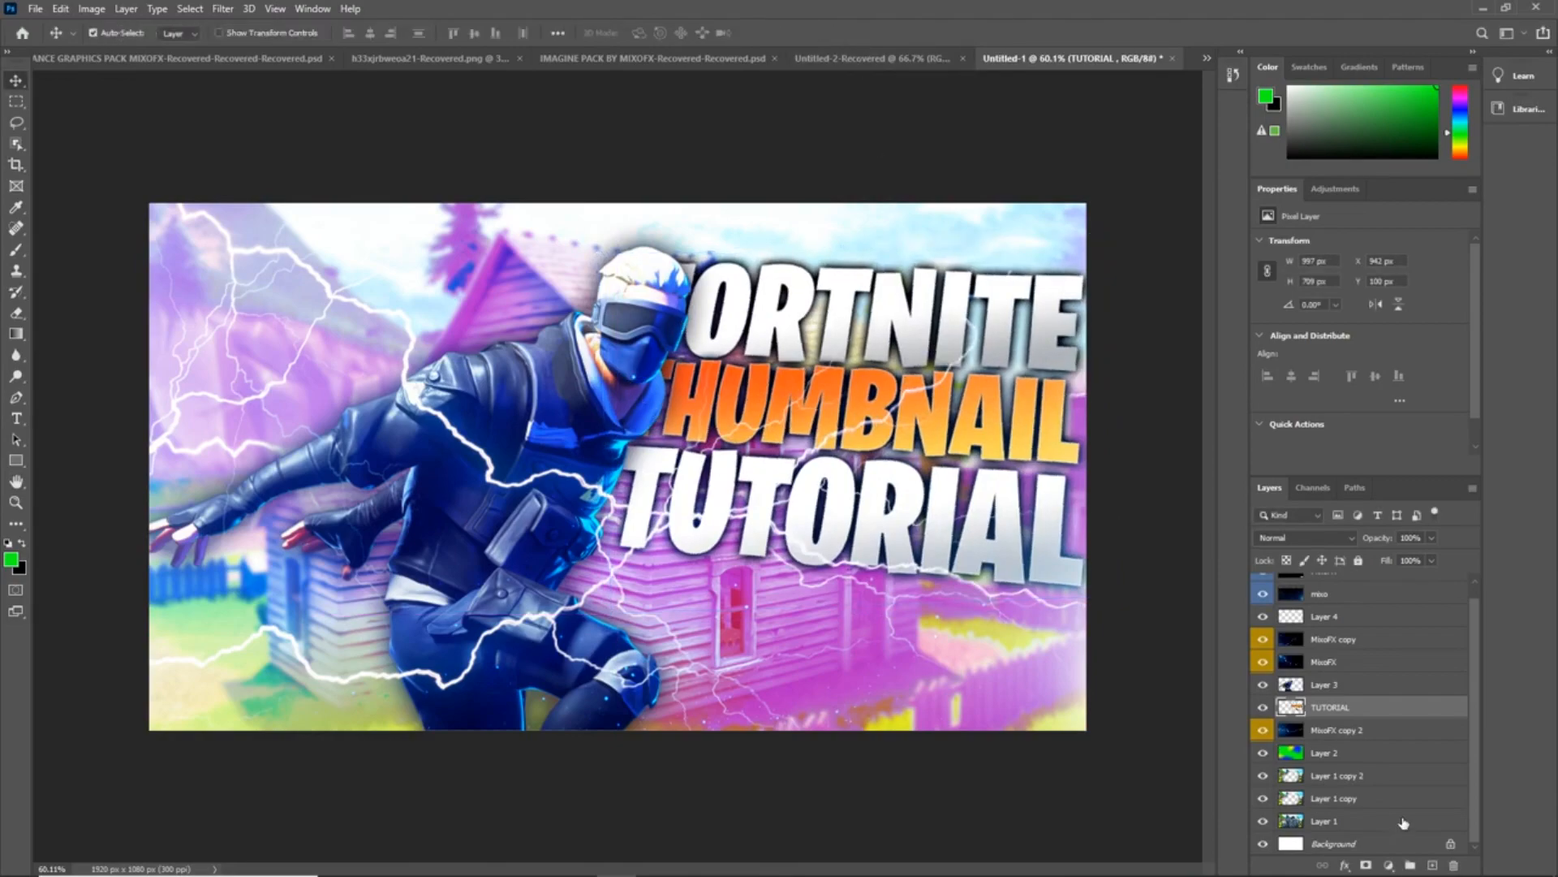
{"action": "scroll", "coordinate": [1401, 826], "scroll_direction": "up", "scroll_amount": 1}
{"action": "left_click", "coordinate": [1320, 703]}
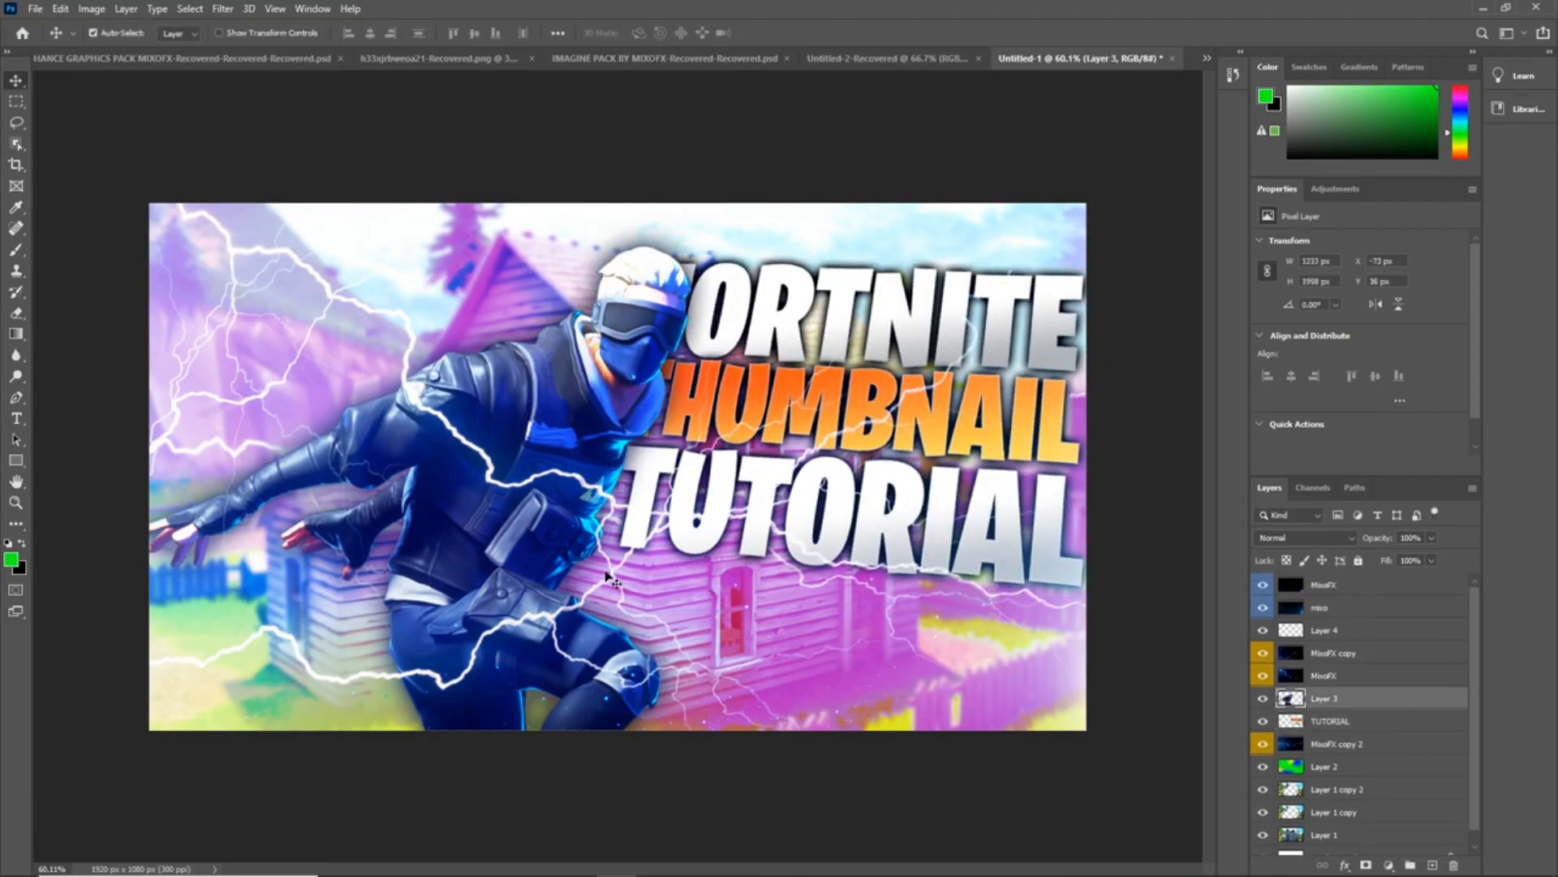
{"action": "left_click", "coordinate": [578, 442]}
{"action": "key", "text": "ctrl+t"}
{"action": "left_click_drag", "start_coordinate": [669, 581], "coordinate": [680, 581]}
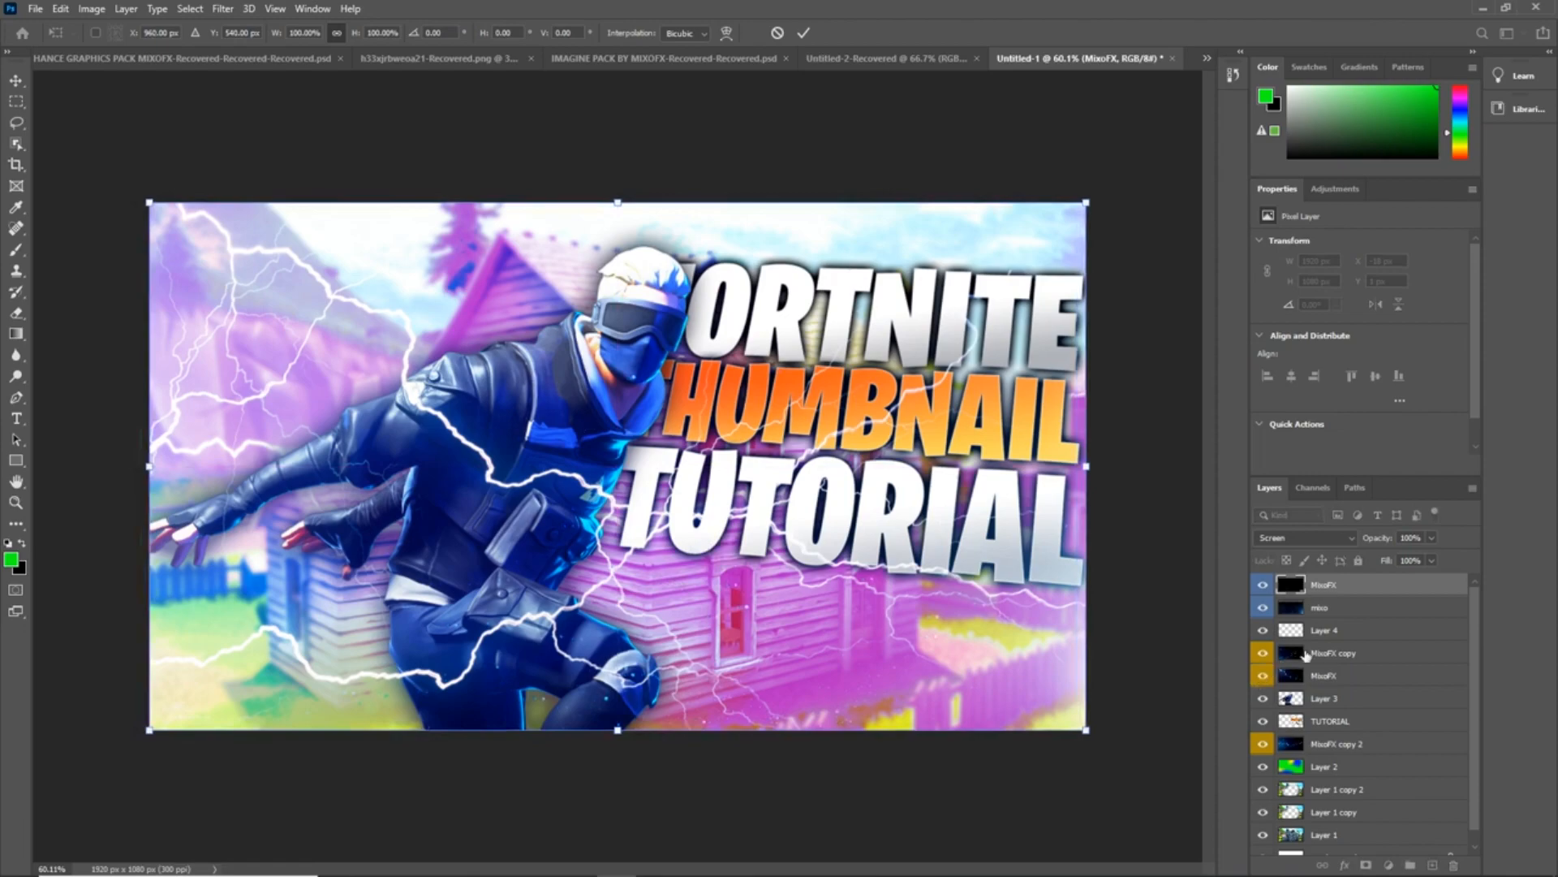
- Move the character on Layer 3 left and slightly up to X -143 px, Y 16 px
{"action": "left_click", "coordinate": [1324, 701]}
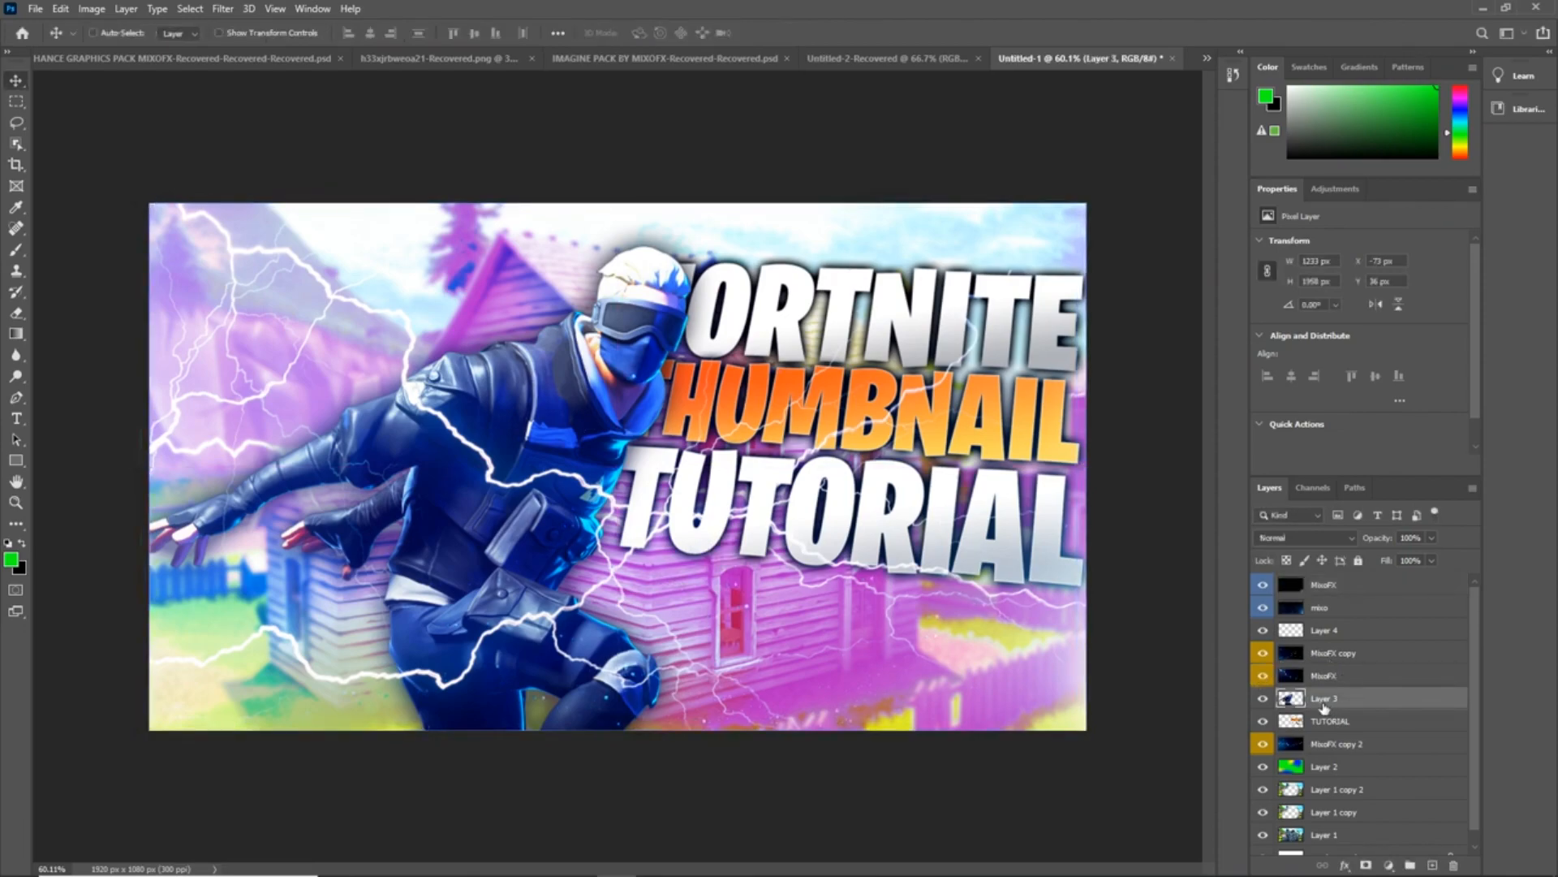
{"action": "key", "text": "ctrl+t"}
{"action": "left_click_drag", "start_coordinate": [592, 415], "coordinate": [557, 408]}
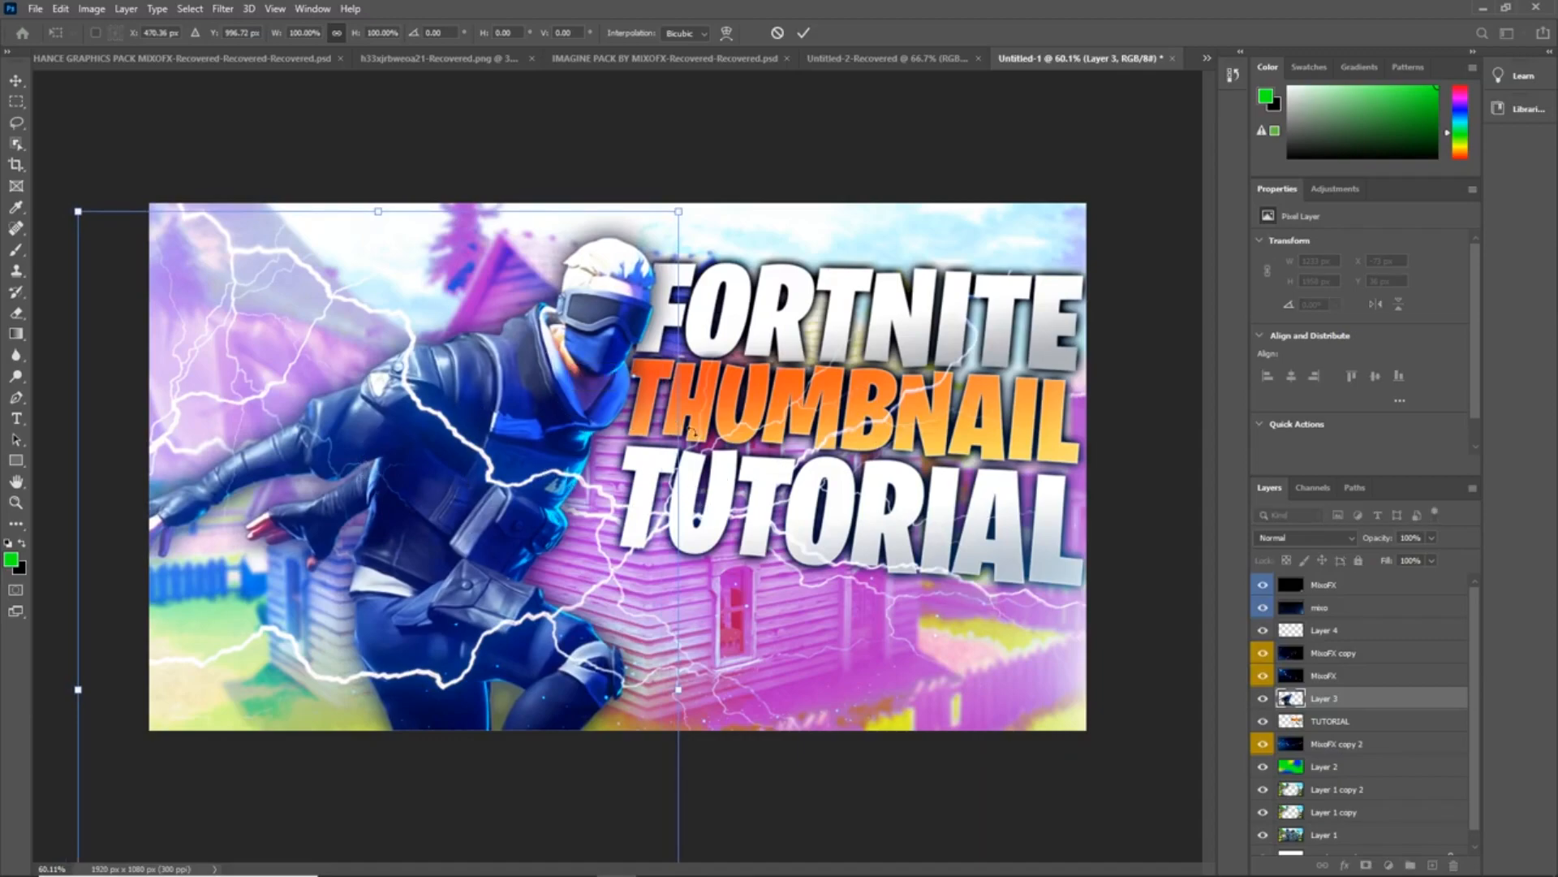
{"action": "left_click_drag", "start_coordinate": [552, 405], "coordinate": [555, 406]}
{"action": "left_click", "coordinate": [804, 33]}
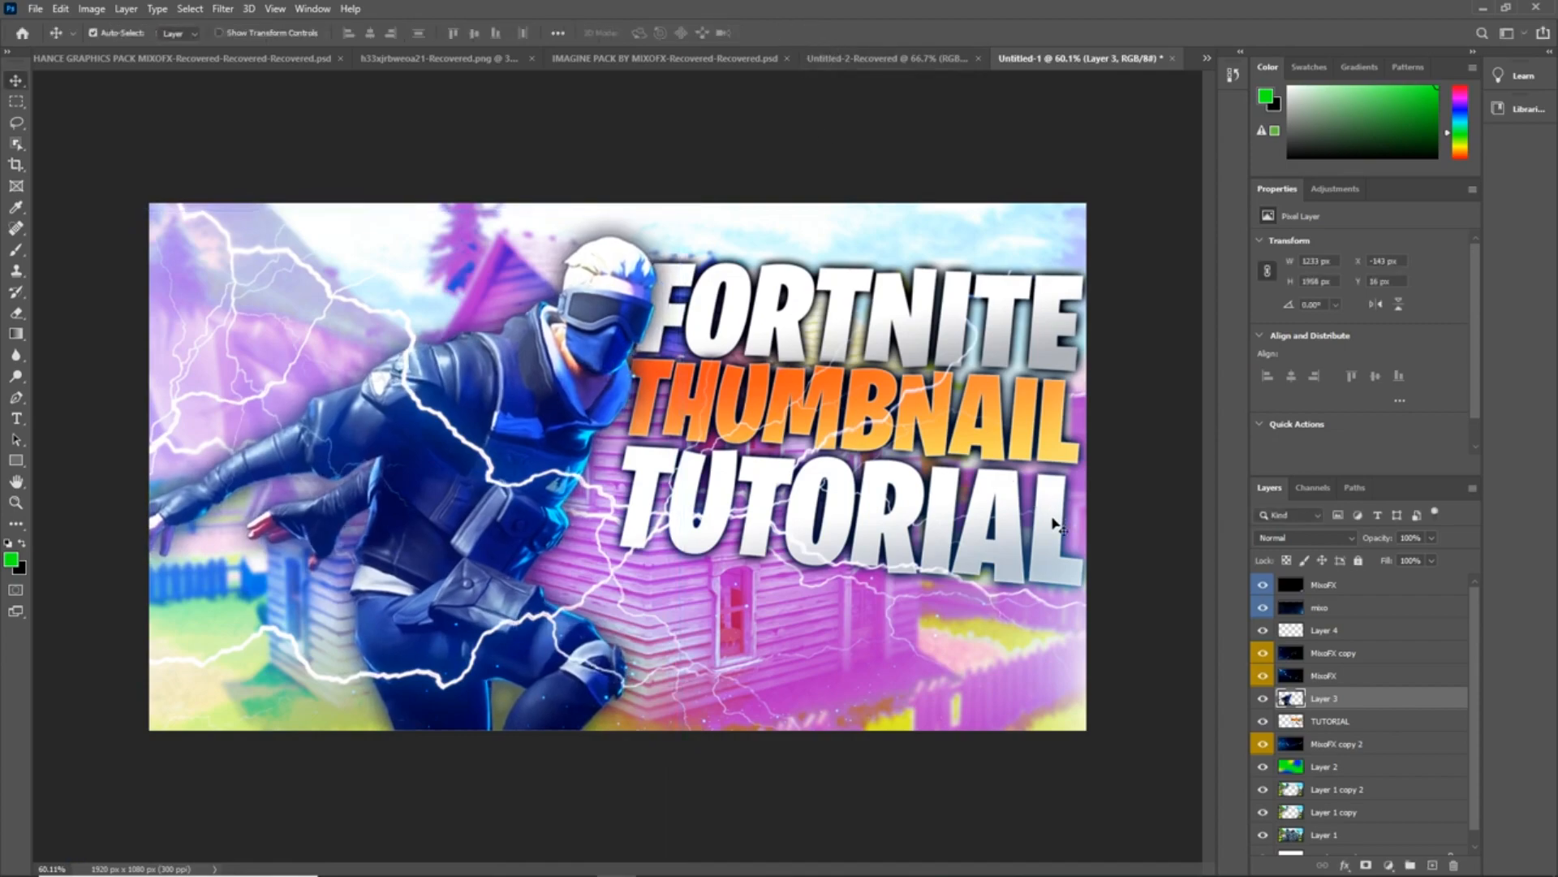
- Move the merged title layer down and slightly left to X 923 px, Y 186 px
{"action": "left_click", "coordinate": [1340, 725]}
{"action": "key", "text": "ctrl+t"}
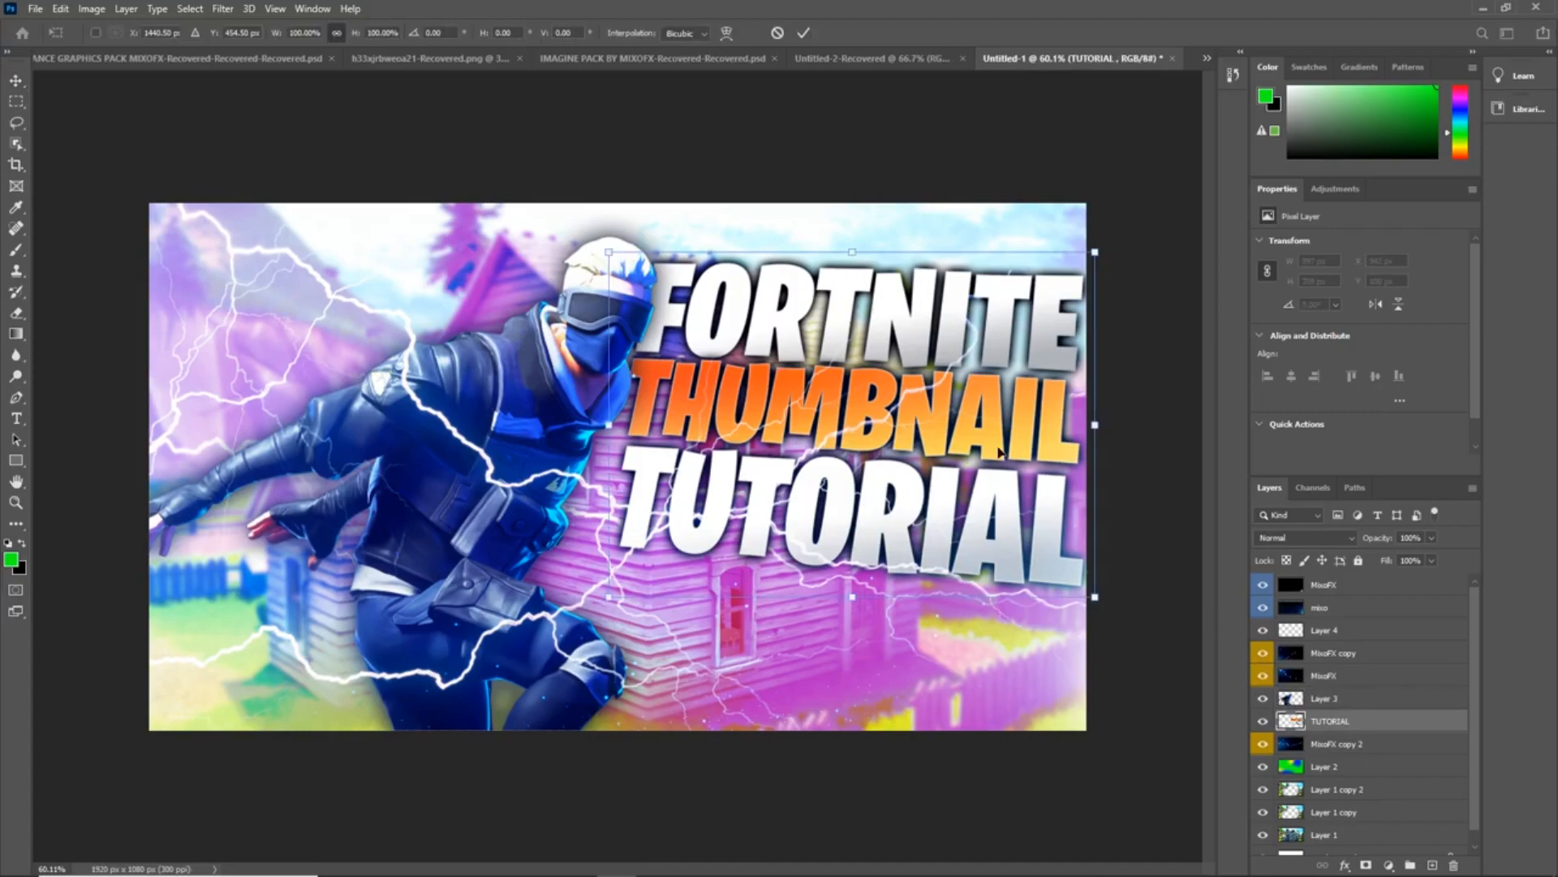
{"action": "left_click_drag", "start_coordinate": [933, 413], "coordinate": [925, 455]}
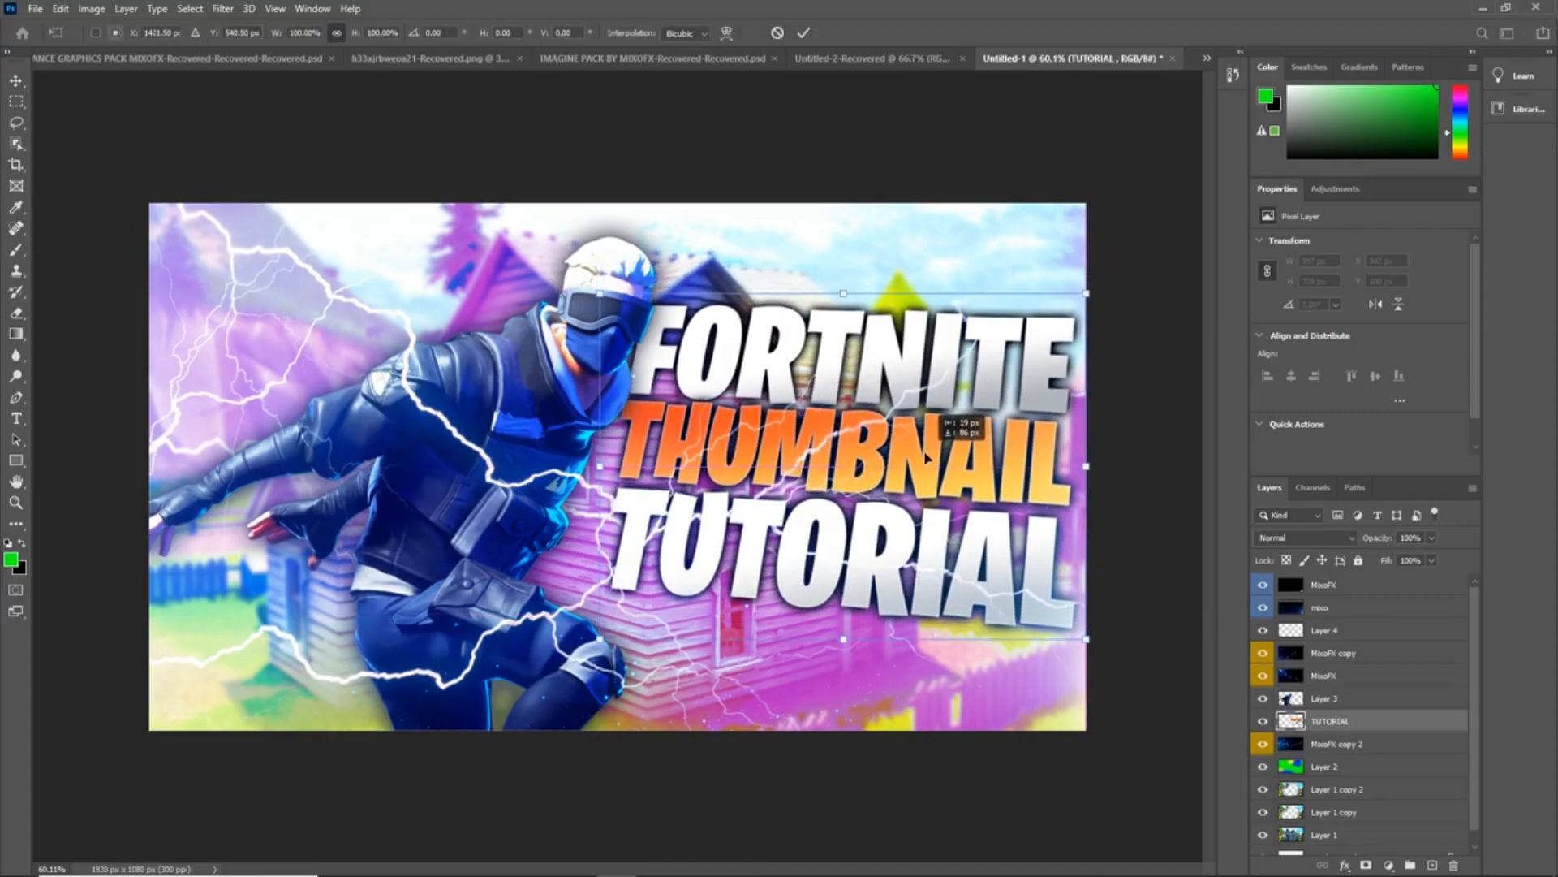
{"action": "left_click", "coordinate": [804, 32]}
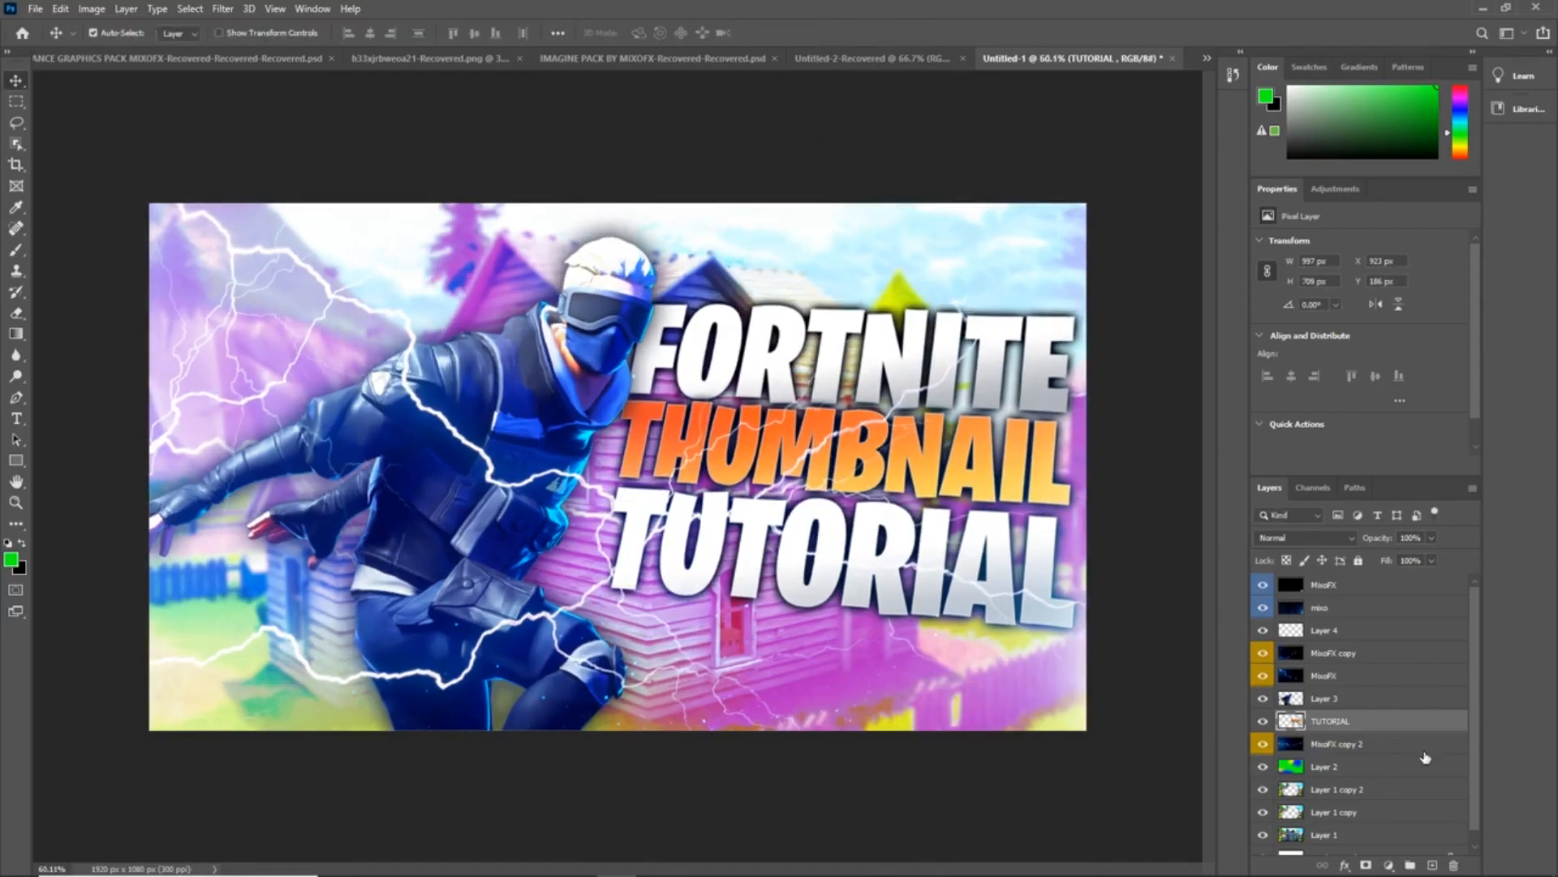
- Reorder the merged TUTORIAL layer beneath the MixoFX copy 2 lightning layer and check the whole composition
{"action": "left_click_drag", "start_coordinate": [1397, 727], "coordinate": [1398, 750]}
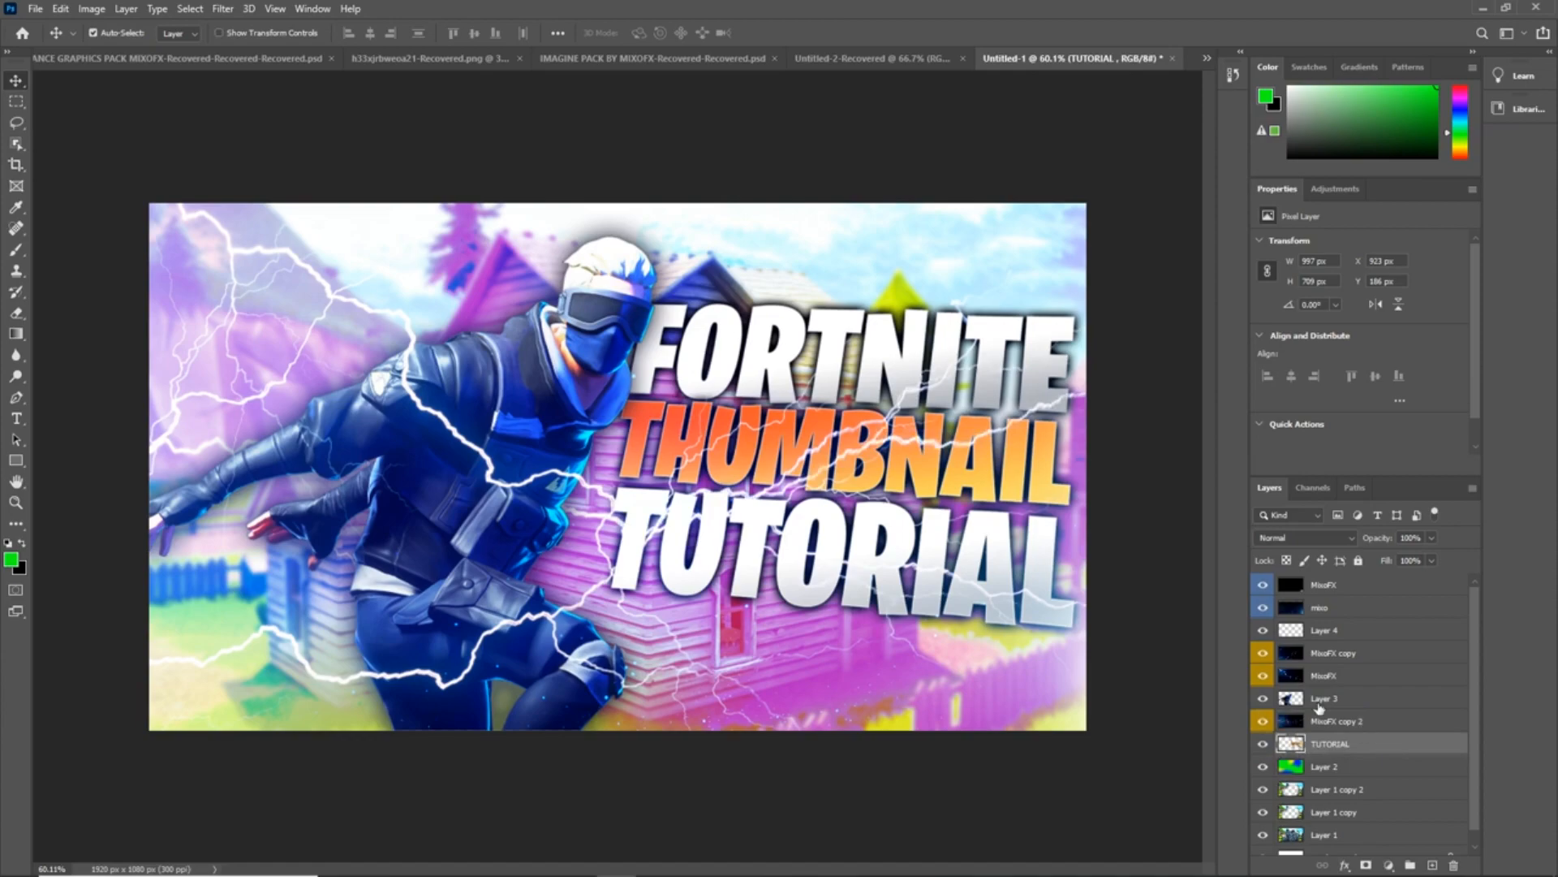
{"action": "scroll", "coordinate": [718, 631], "scroll_direction": "up", "scroll_amount": 2}
{"action": "scroll", "coordinate": [718, 632], "scroll_direction": "down", "scroll_amount": 3}
{"action": "scroll", "coordinate": [719, 631], "scroll_direction": "up", "scroll_amount": 1}
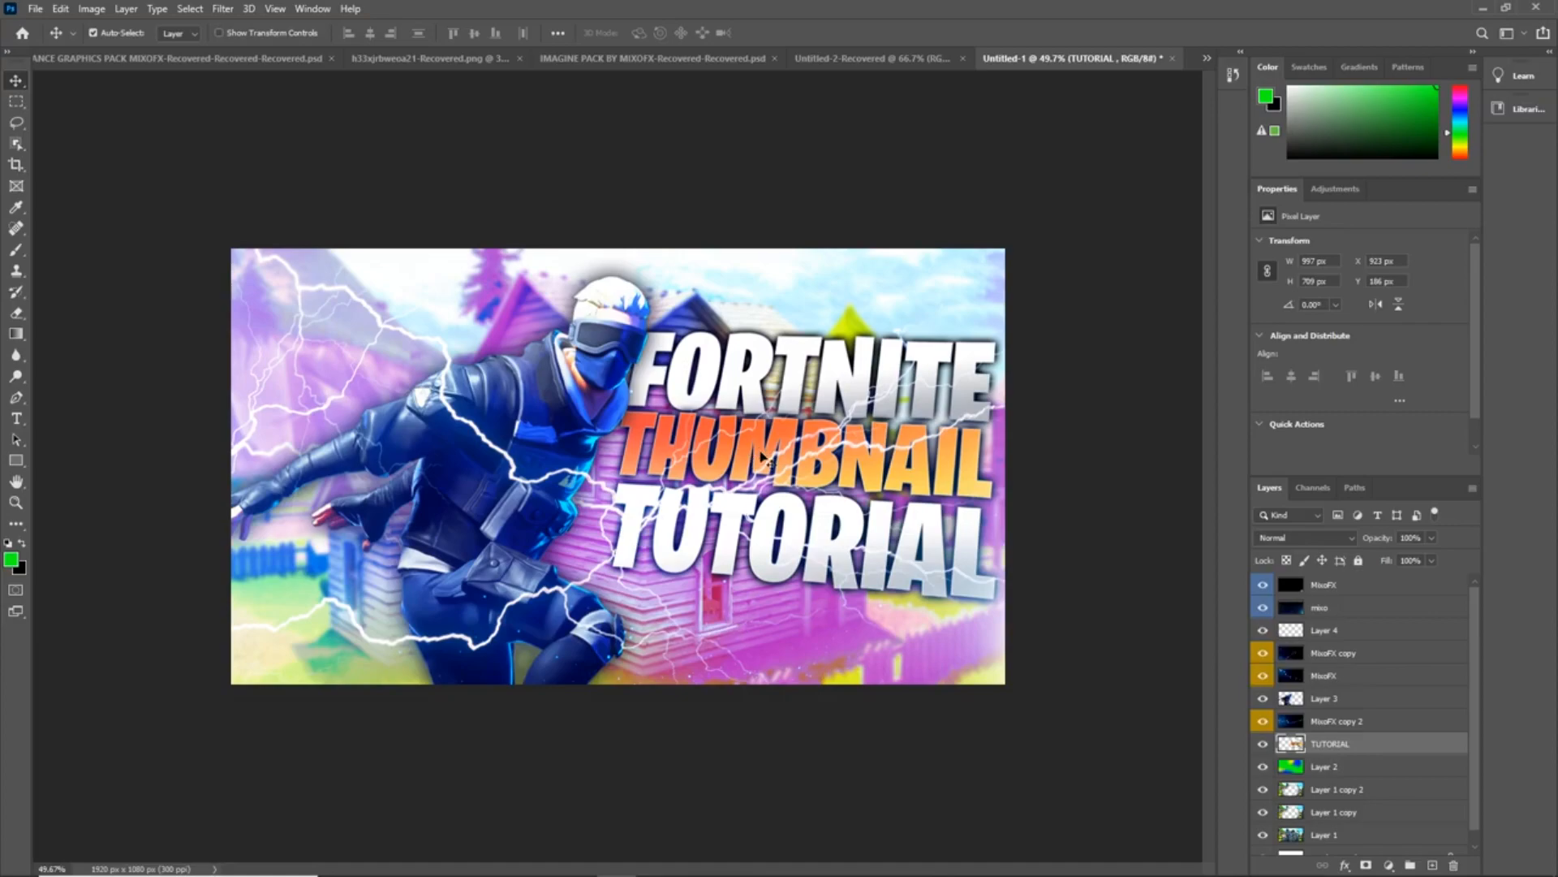
- Add a new layer above the title and set the Brush colour to orange f96e3f sampled from the THUMBNAIL lettering
{"action": "left_click", "coordinate": [1432, 865]}
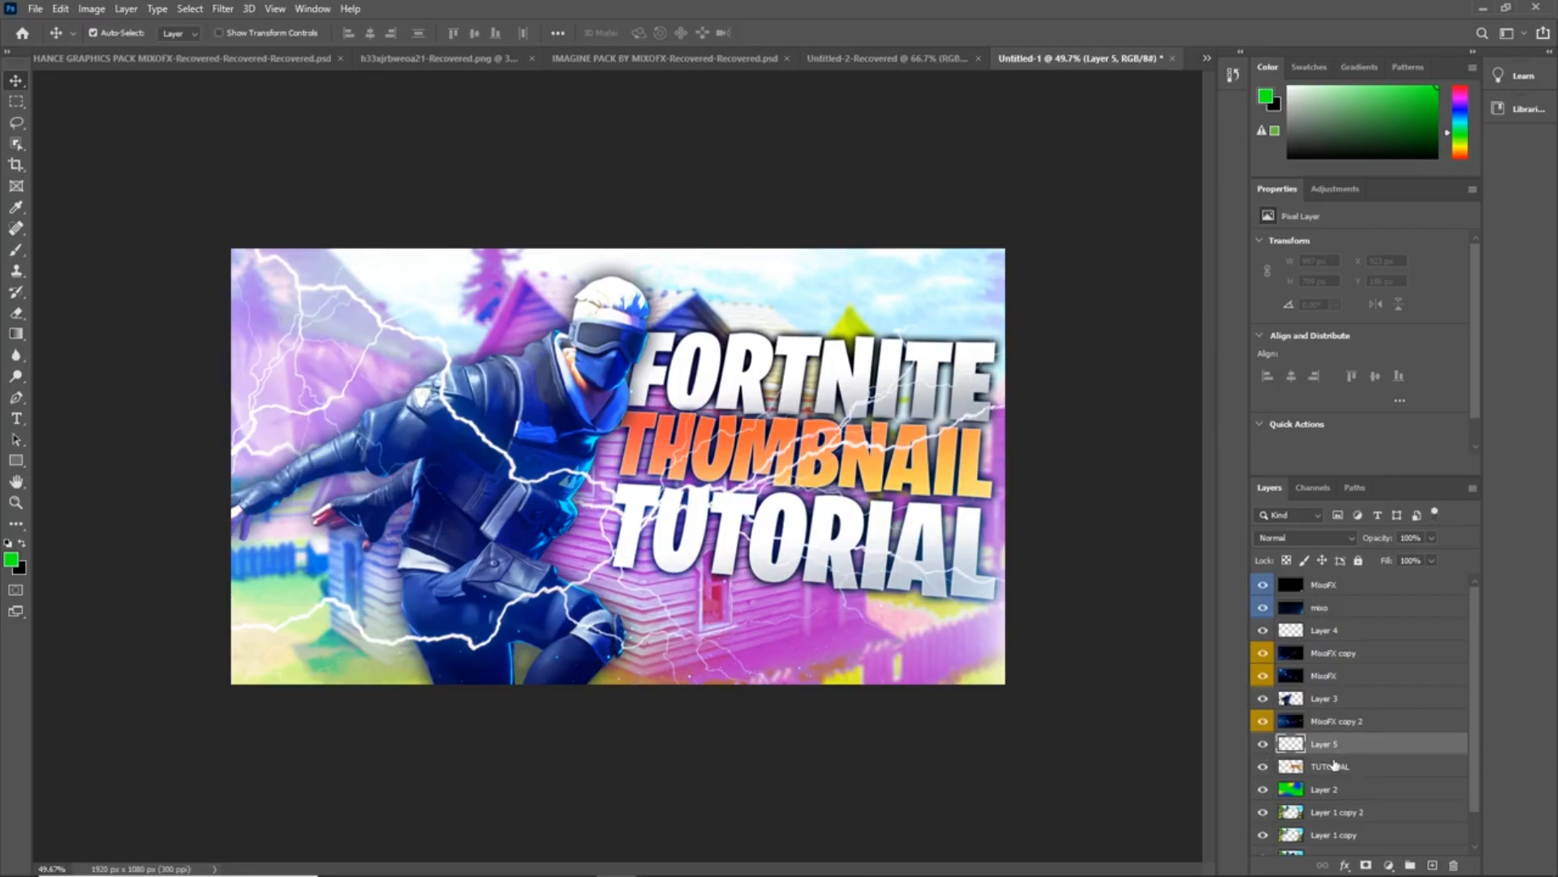
{"action": "left_click", "coordinate": [14, 258]}
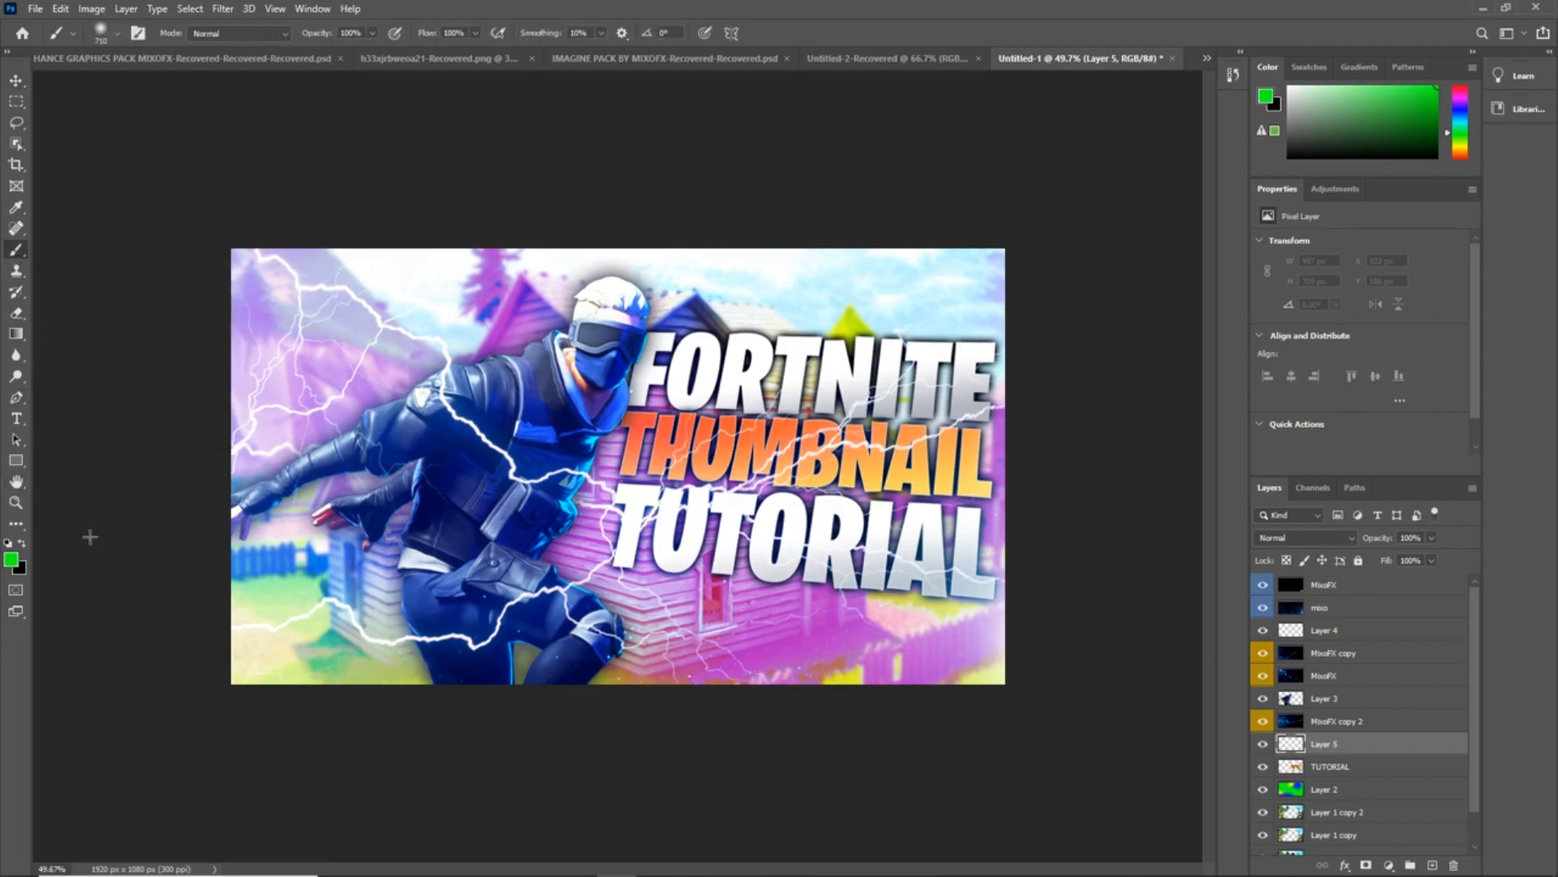
{"action": "left_click", "coordinate": [11, 560]}
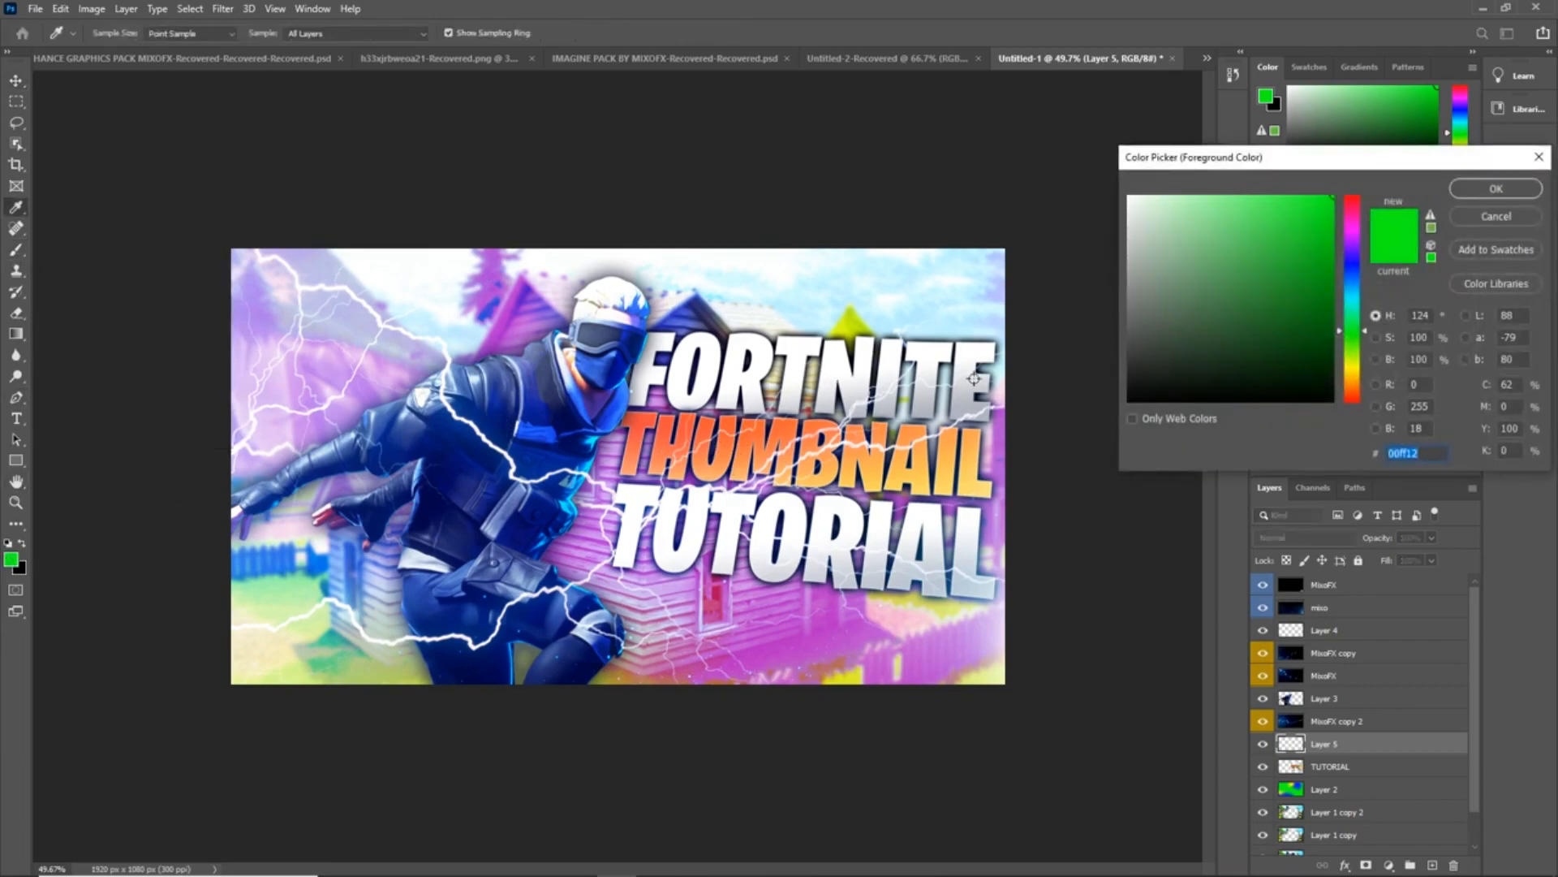
{"action": "left_click", "coordinate": [783, 439]}
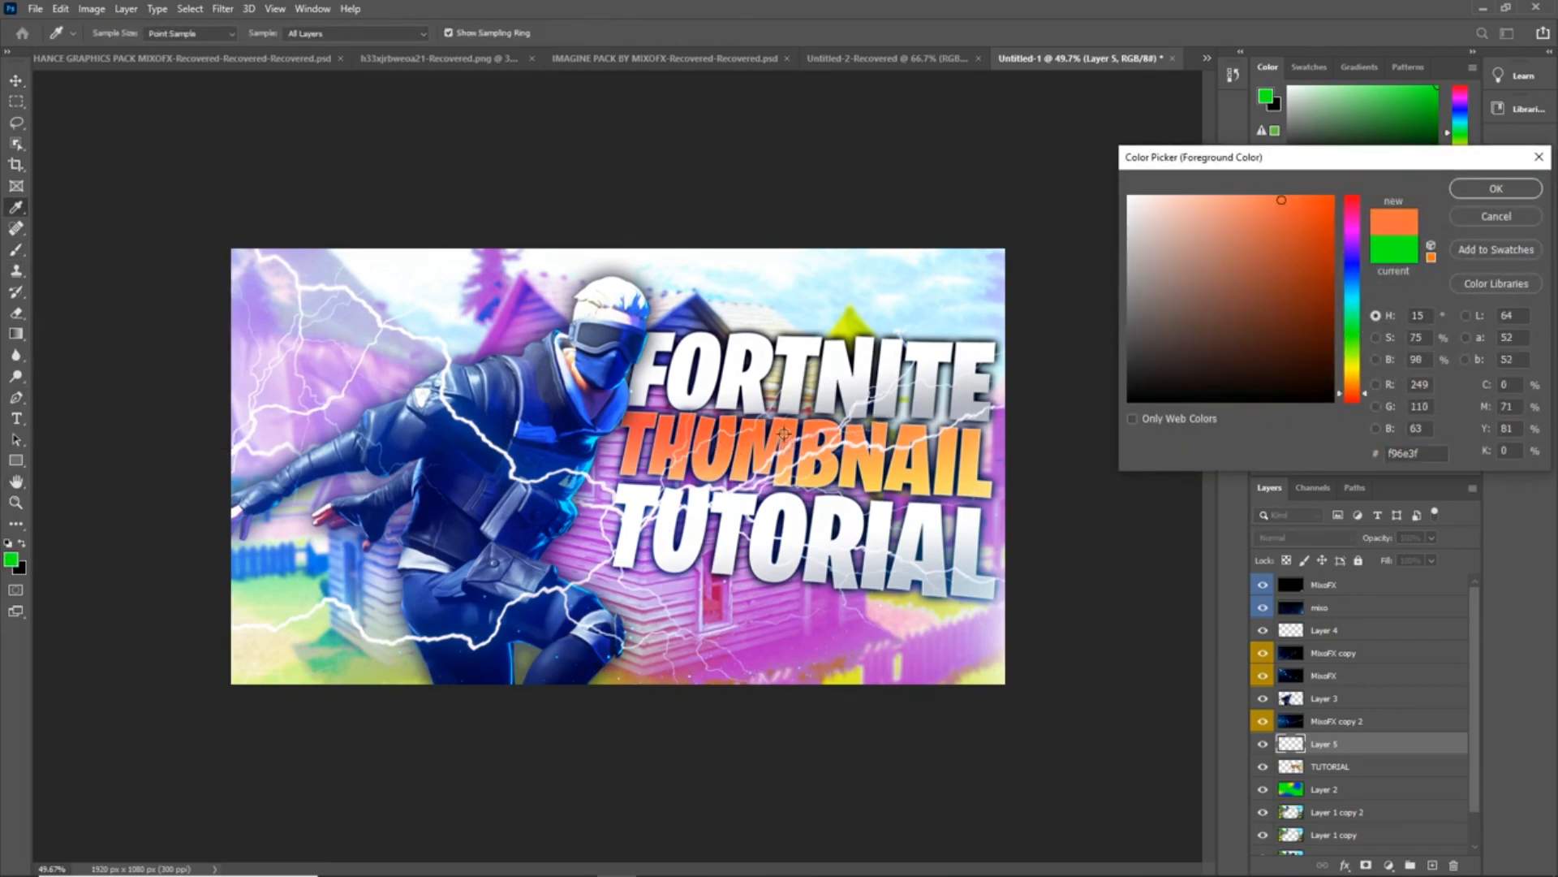
{"action": "left_click", "coordinate": [1493, 189]}
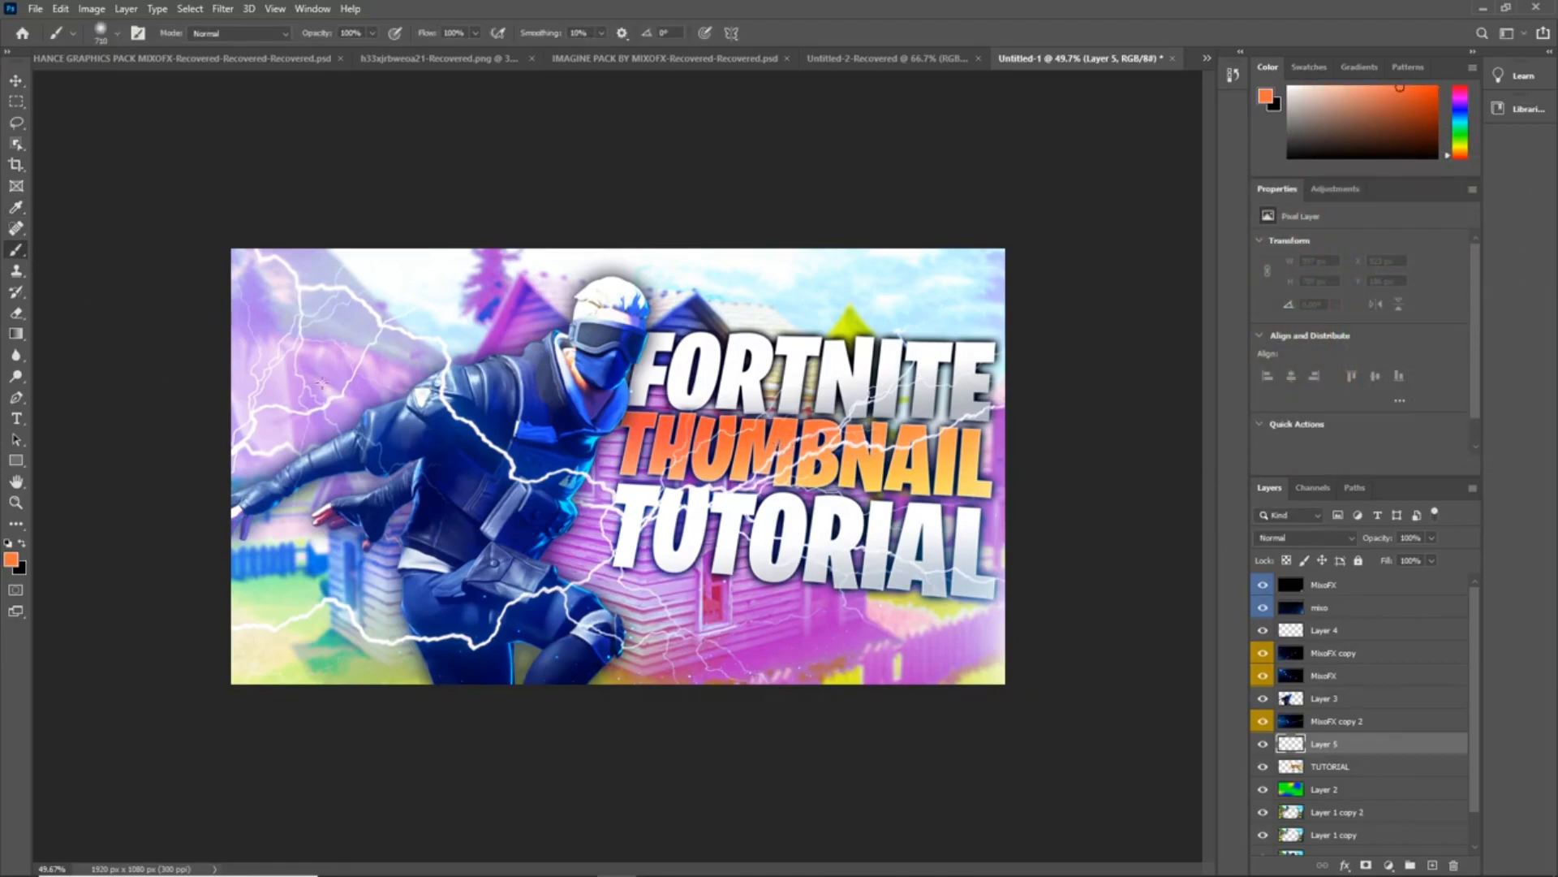
- Paint orange over the word THUMBNAIL on Layer 5 with a soft brush of about 211 px
{"action": "left_click_drag", "start_coordinate": [733, 471], "coordinate": [614, 406]}
{"action": "left_click", "coordinate": [788, 447]}
{"action": "left_click_drag", "start_coordinate": [896, 471], "coordinate": [965, 477]}
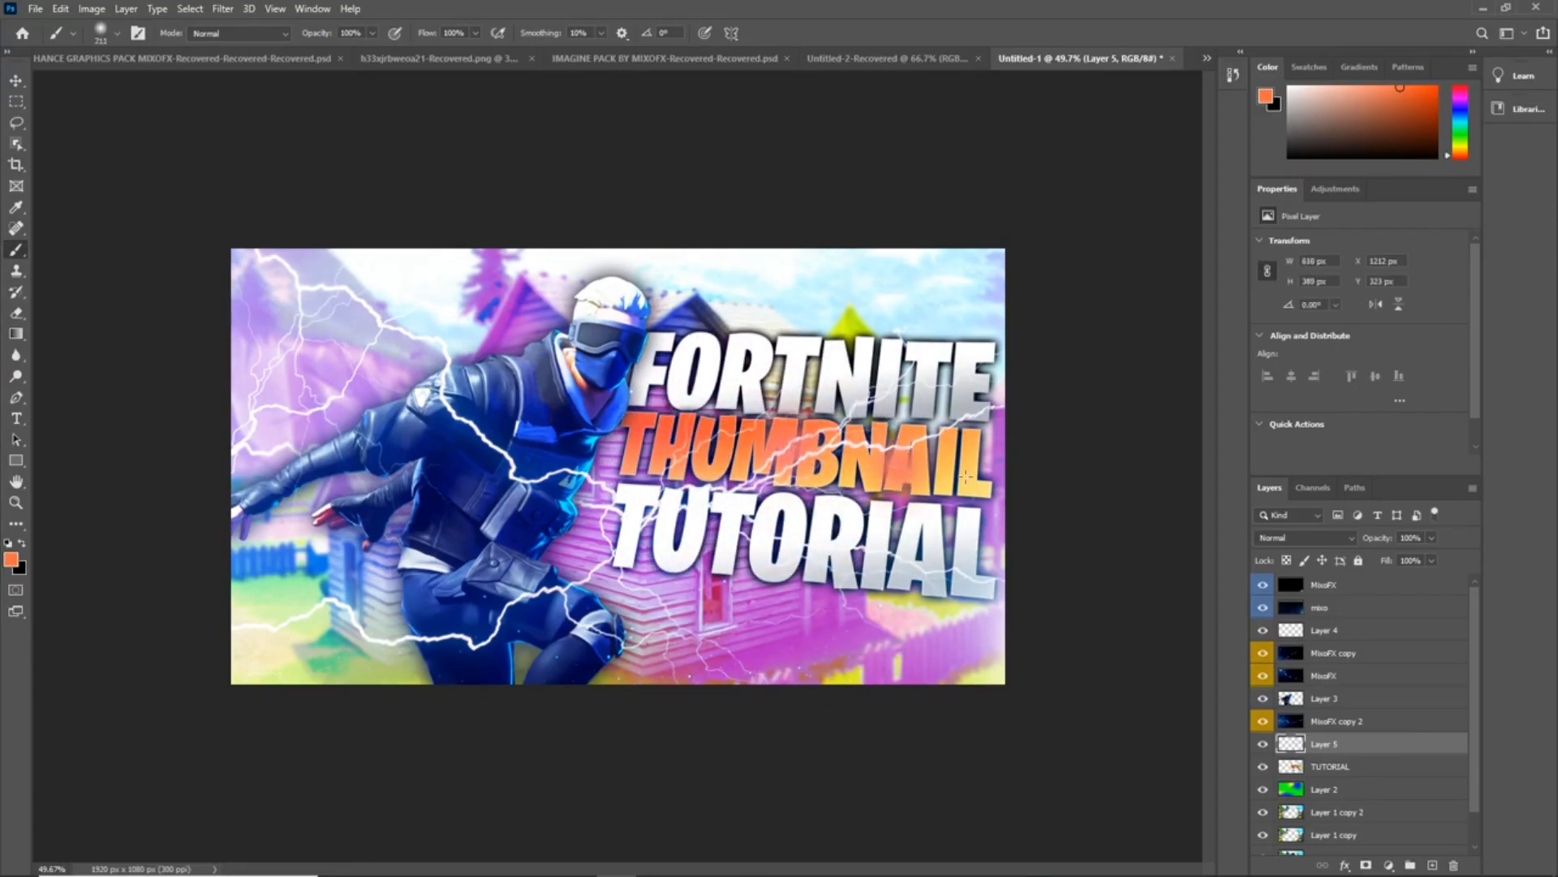
{"action": "left_click", "coordinate": [675, 455]}
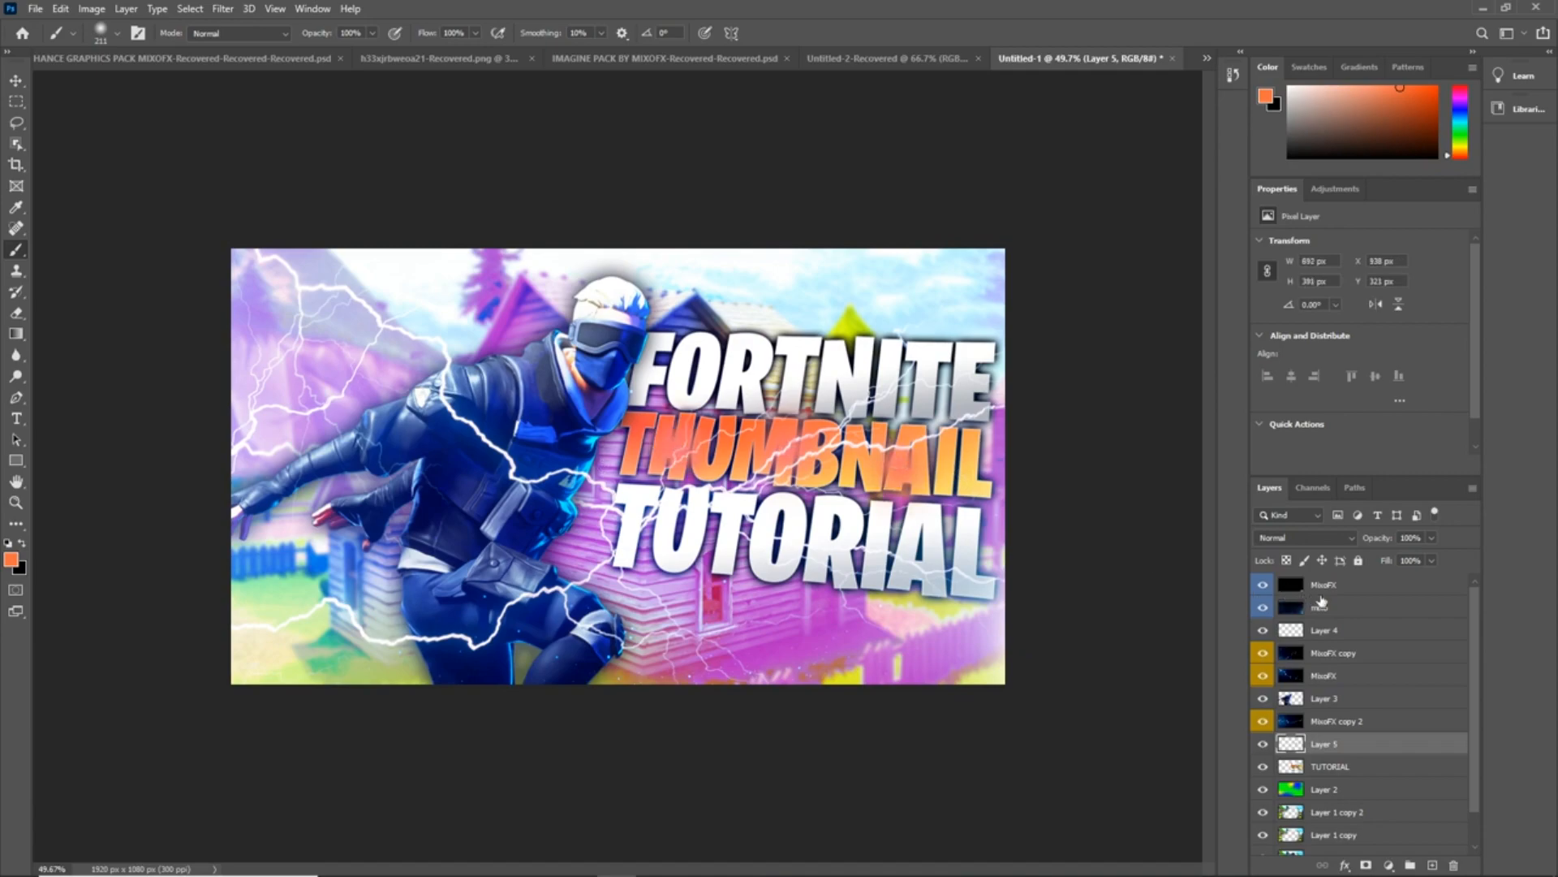
- Set Layer 5's blend mode to Linear Dodge (Add) and dab more orange glow at both ends of the word THUMBNAIL
{"action": "left_click", "coordinate": [1353, 538]}
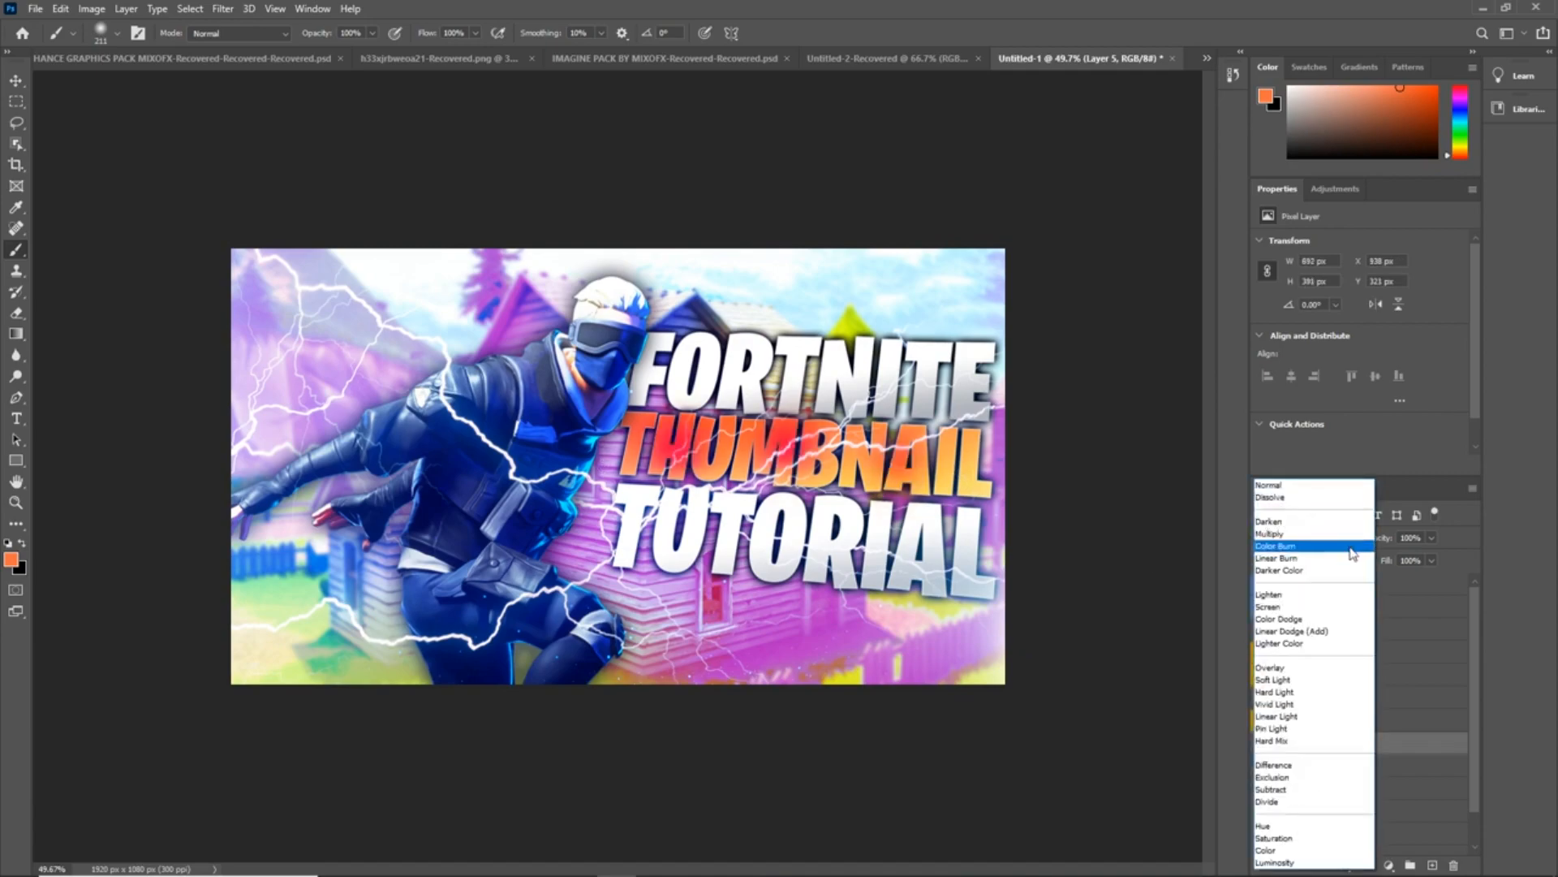
{"action": "left_click", "coordinate": [1323, 631]}
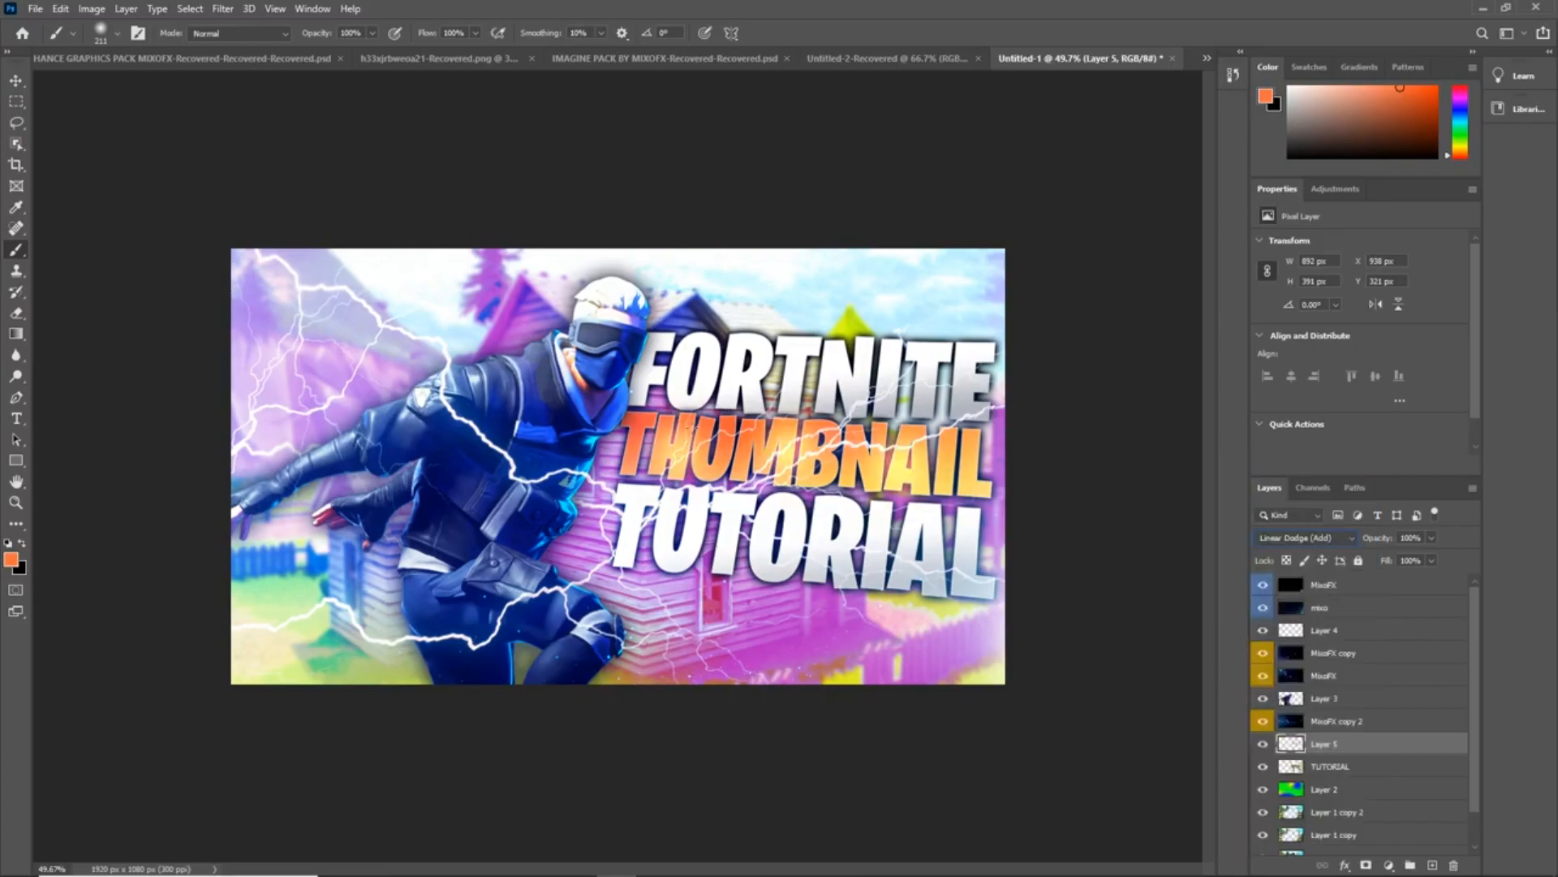
{"action": "left_click", "coordinate": [636, 439]}
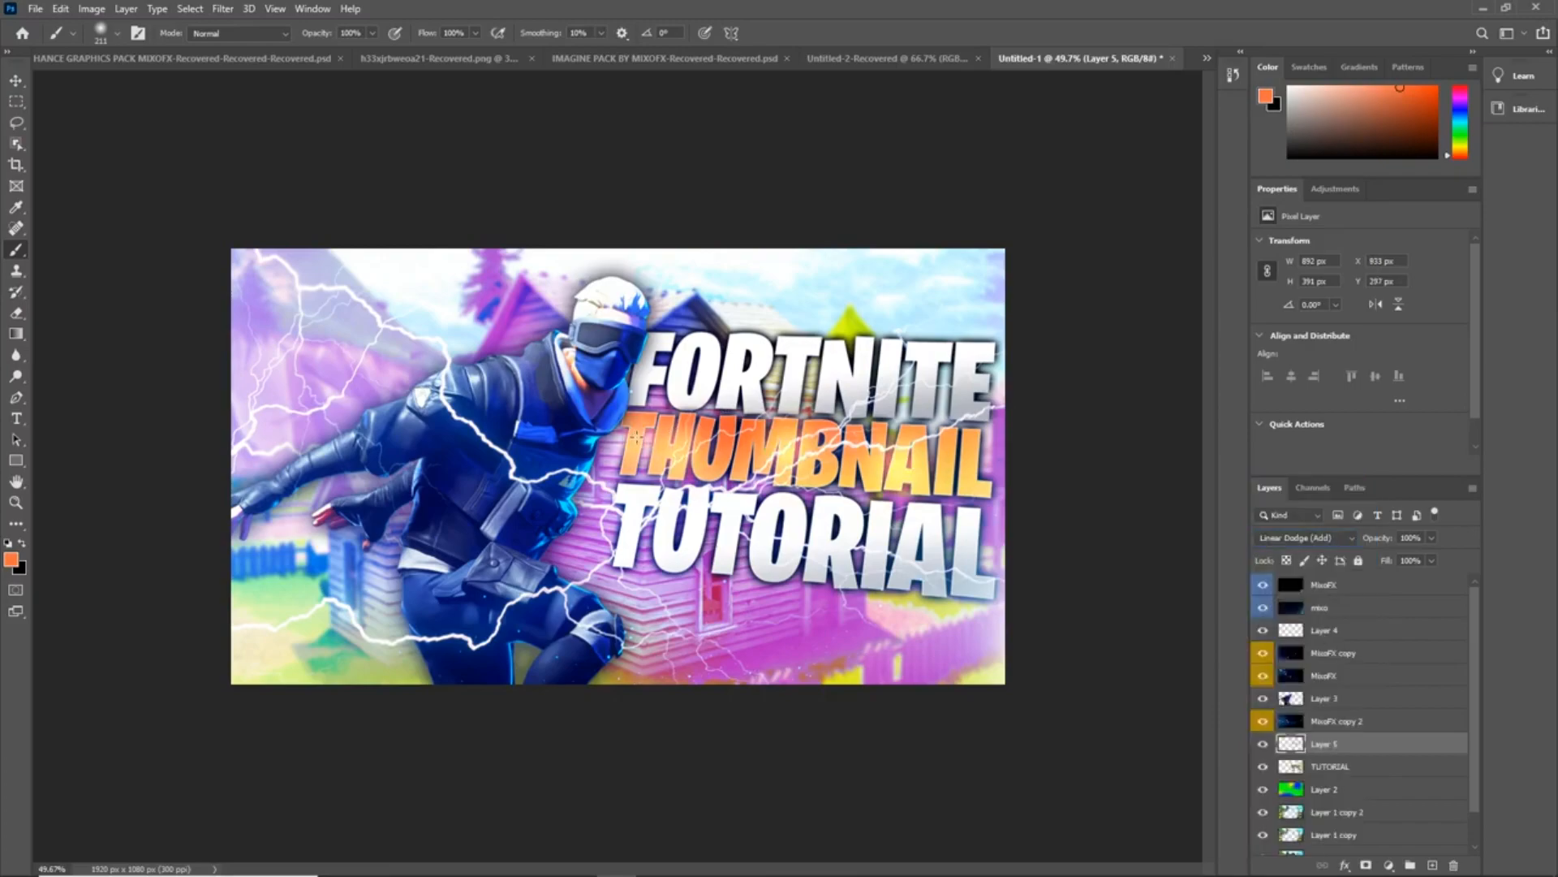
{"action": "left_click", "coordinate": [950, 453]}
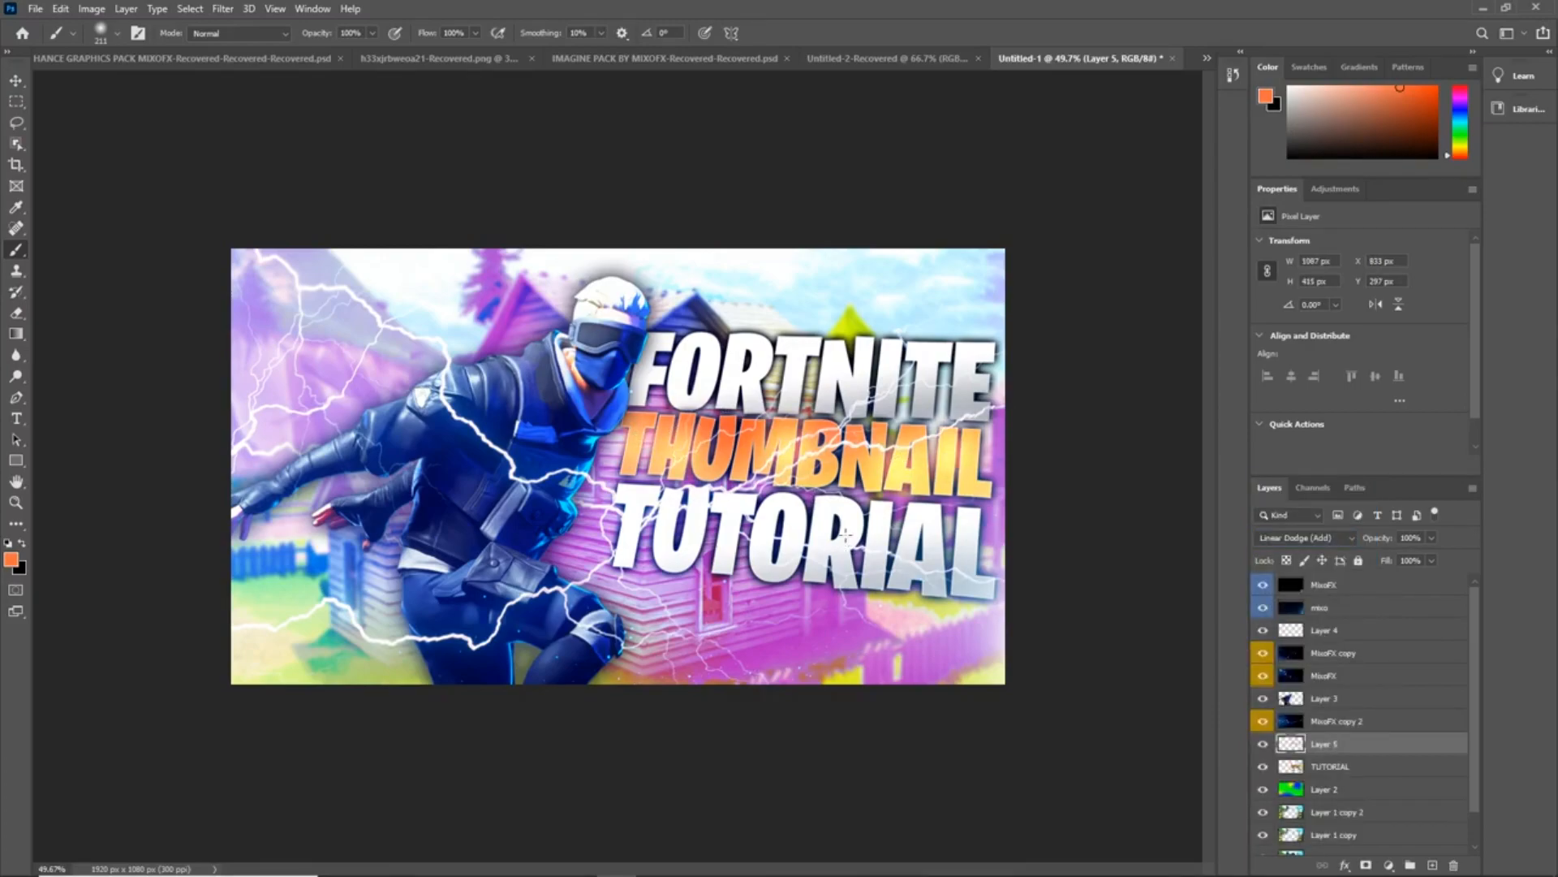
- Dab one more orange glow over the middle of the word THUMBNAIL on Layer 5 and check the composition
{"action": "left_click", "coordinate": [828, 452]}
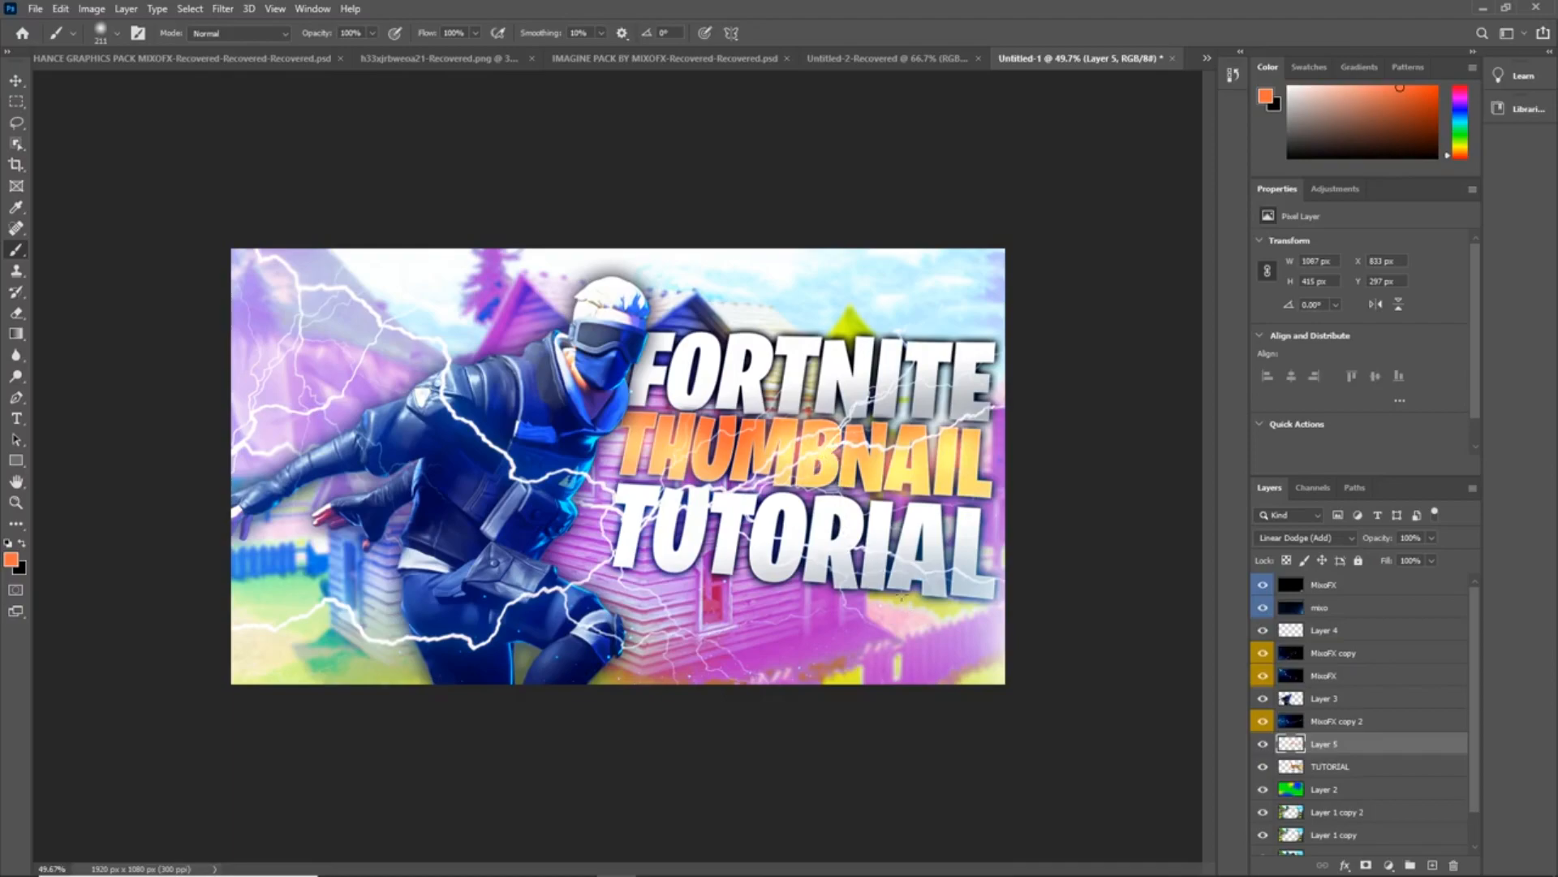
{"action": "scroll", "coordinate": [904, 601], "scroll_direction": "up", "scroll_amount": 1}
{"action": "scroll", "coordinate": [898, 586], "scroll_direction": "up", "scroll_amount": 1}
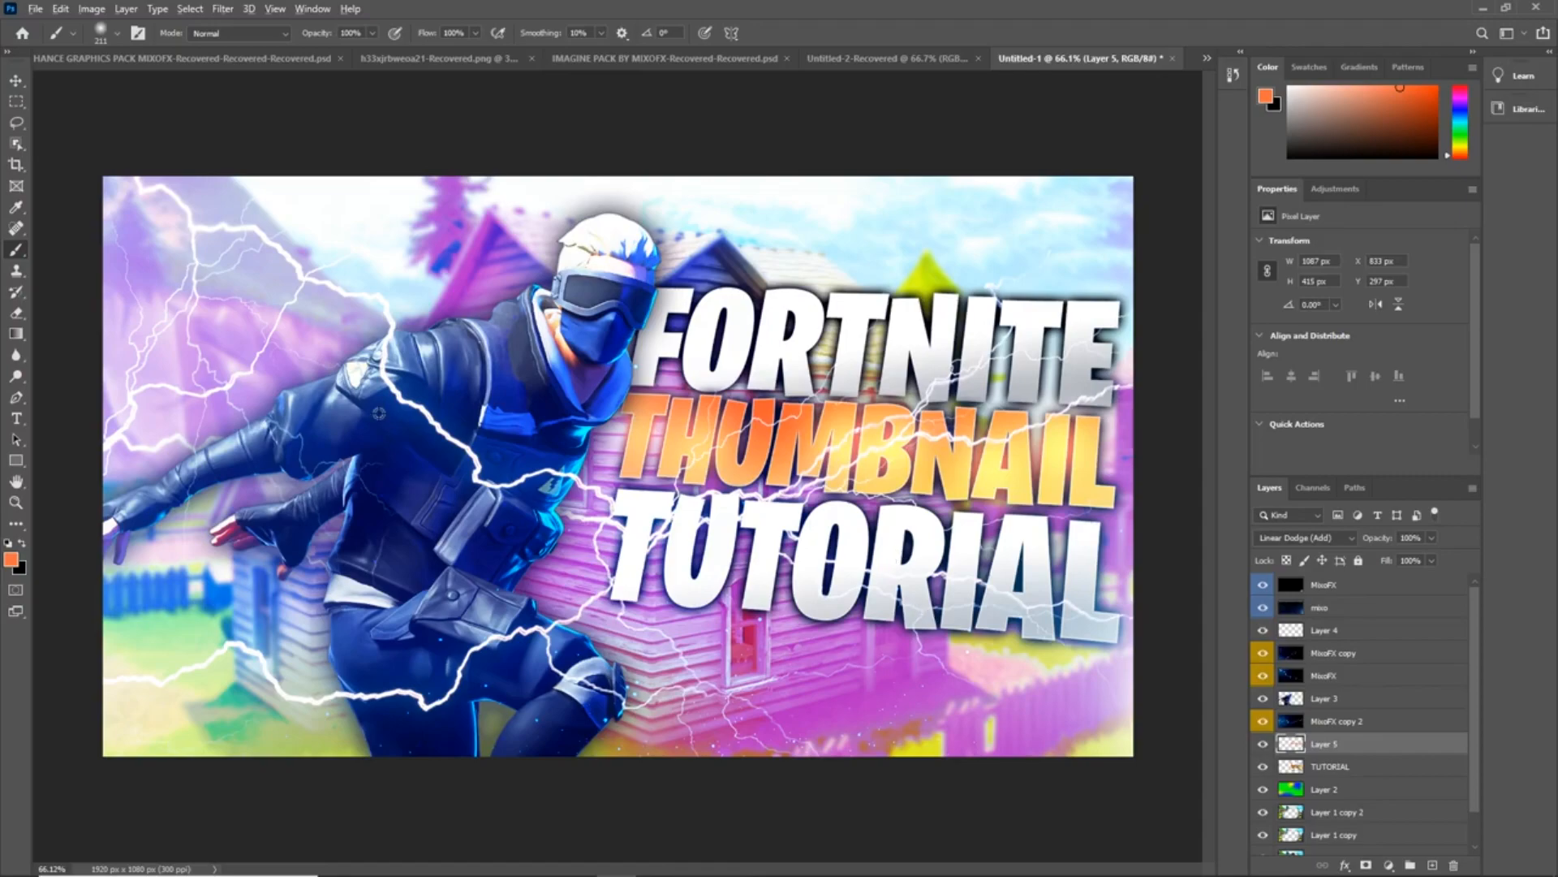
{"action": "key", "text": "ctrl+minus"}
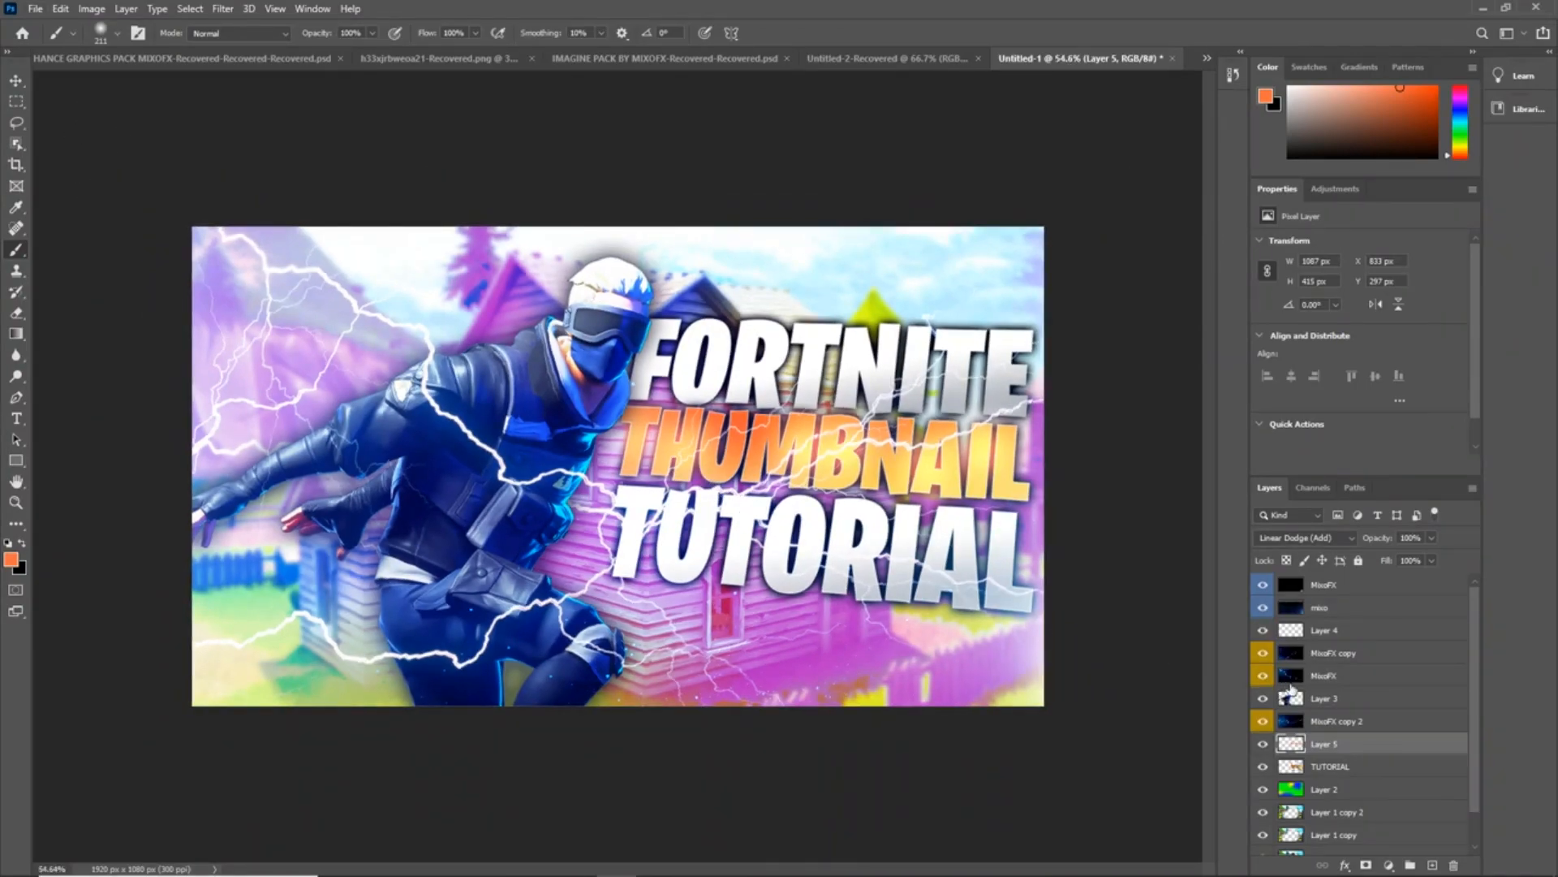
- Add a new layer at the top of the layer stack and set the Brush colour to white
{"action": "left_click", "coordinate": [1331, 586]}
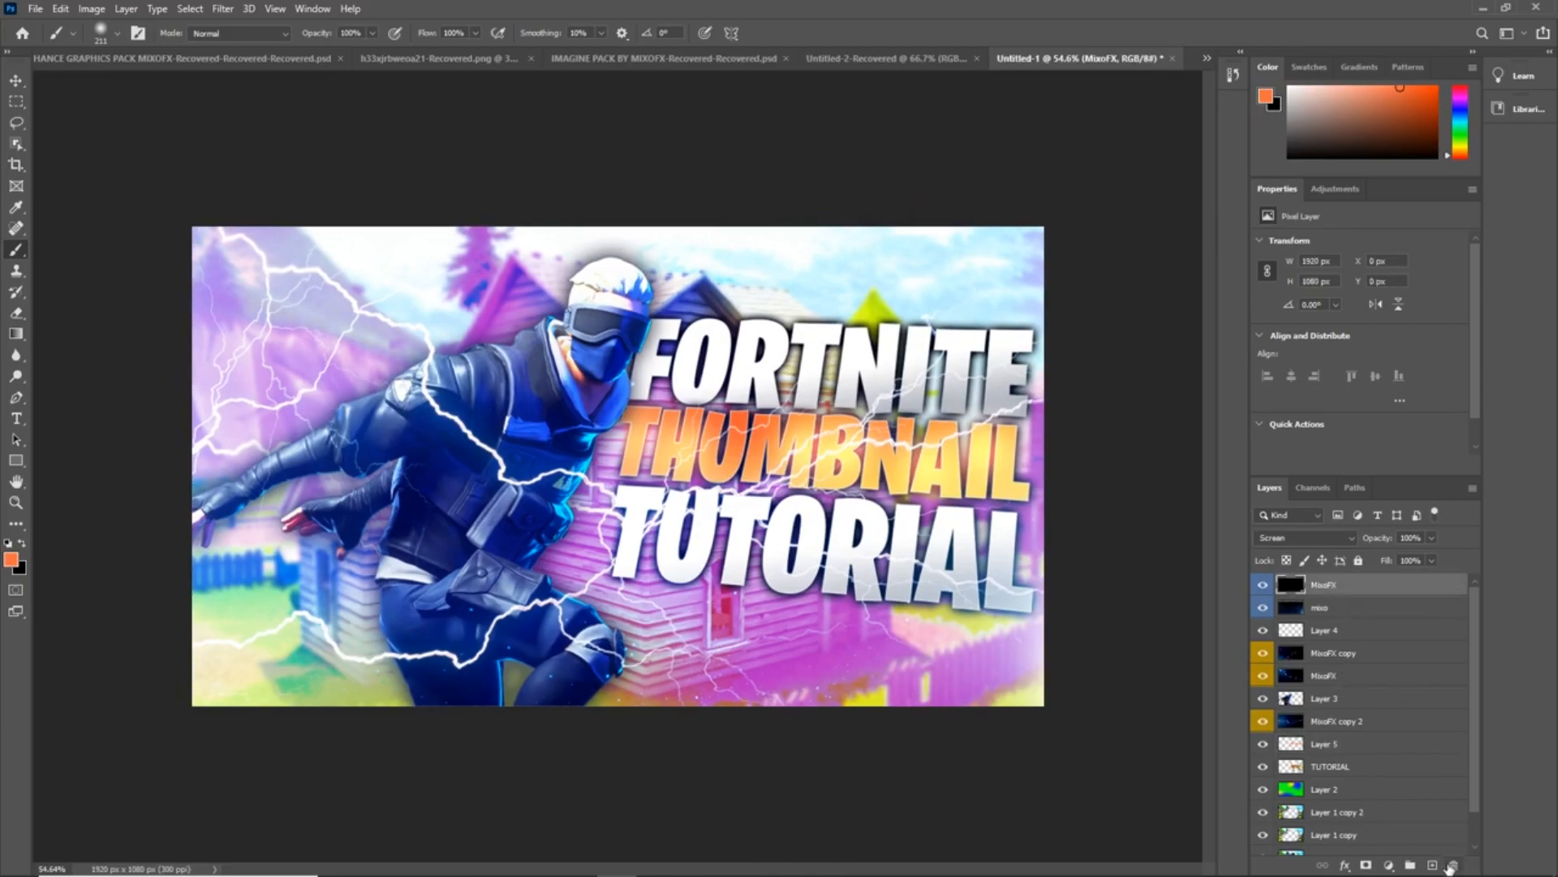
{"action": "left_click", "coordinate": [1433, 865]}
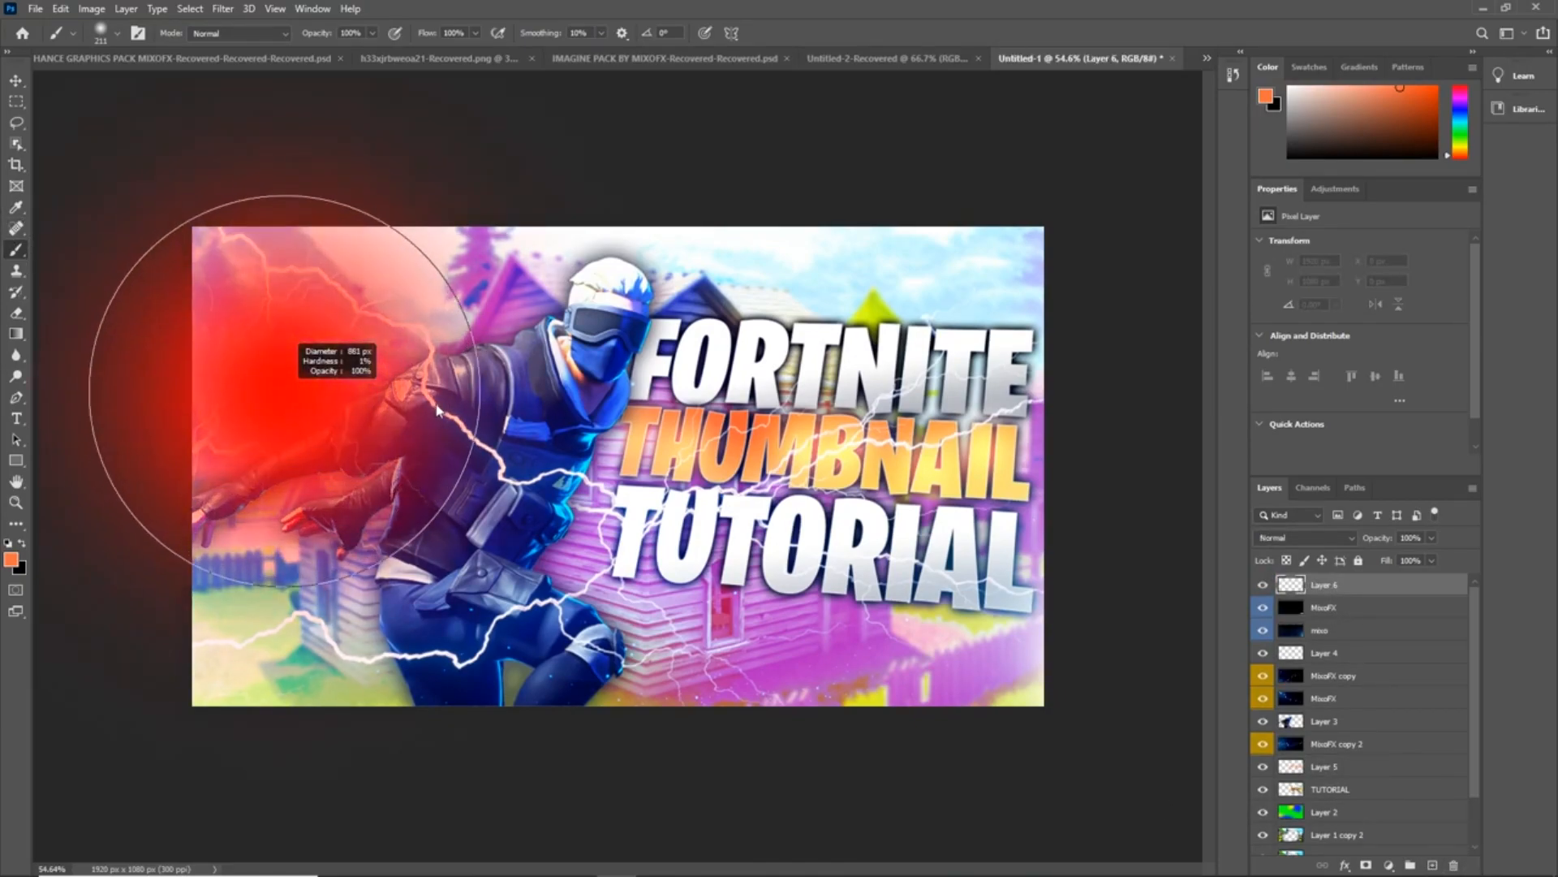
{"action": "left_click", "coordinate": [11, 559]}
{"action": "left_click_drag", "start_coordinate": [1186, 214], "coordinate": [1129, 196]}
{"action": "left_click", "coordinate": [1496, 190]}
- Paint a white glow over the top-left corner of the image on Layer 6 with a very large soft brush
{"action": "scroll", "coordinate": [444, 337], "scroll_direction": "down", "scroll_amount": 2}
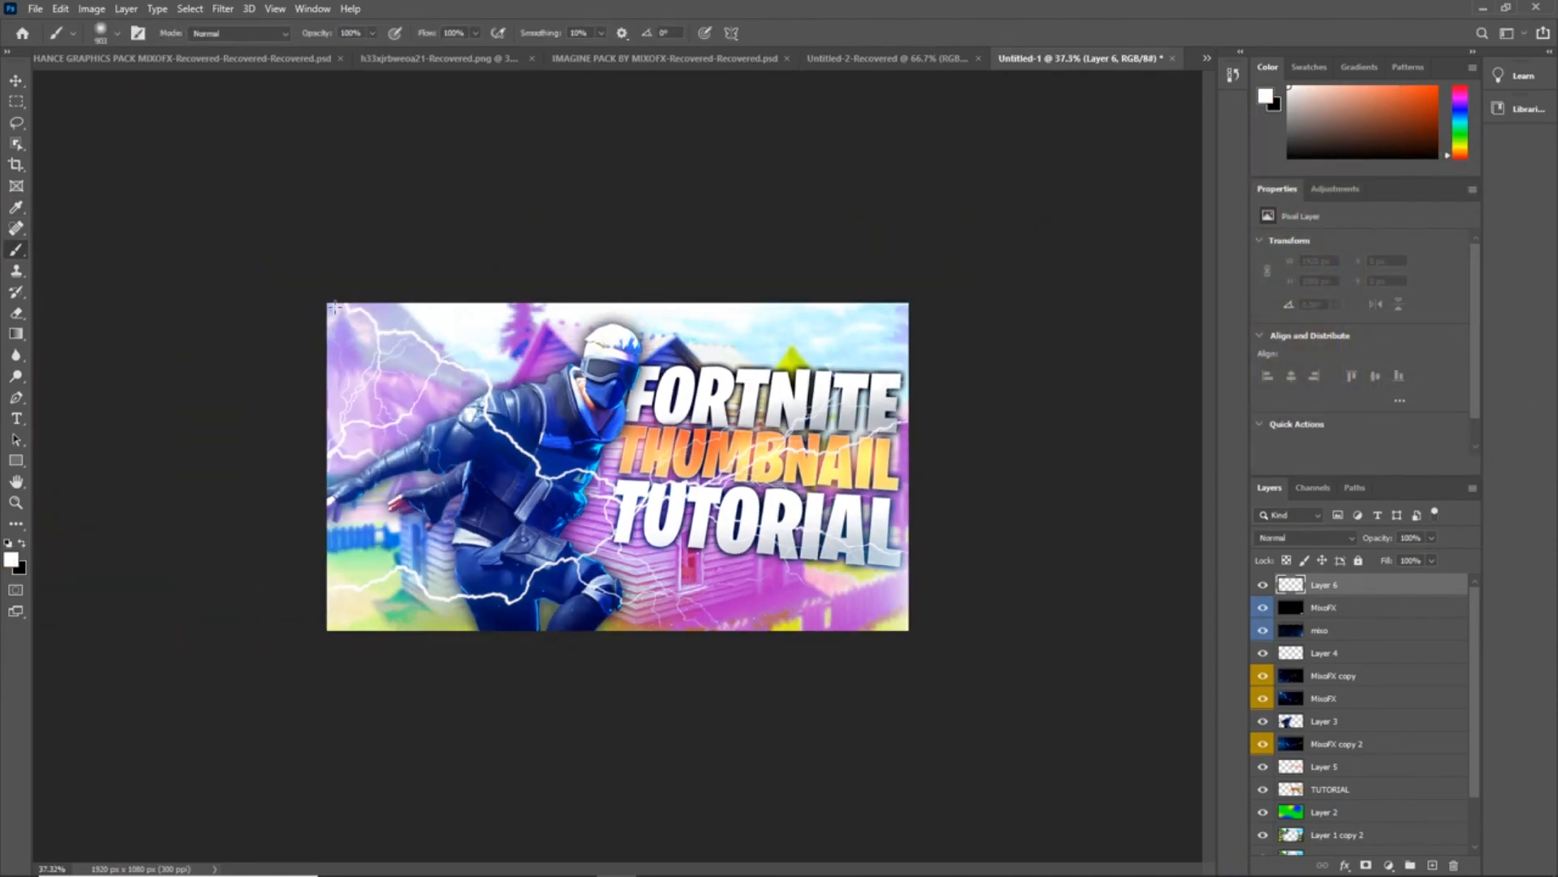
{"action": "left_click_drag", "start_coordinate": [380, 291], "coordinate": [381, 292]}
{"action": "left_click", "coordinate": [309, 241]}
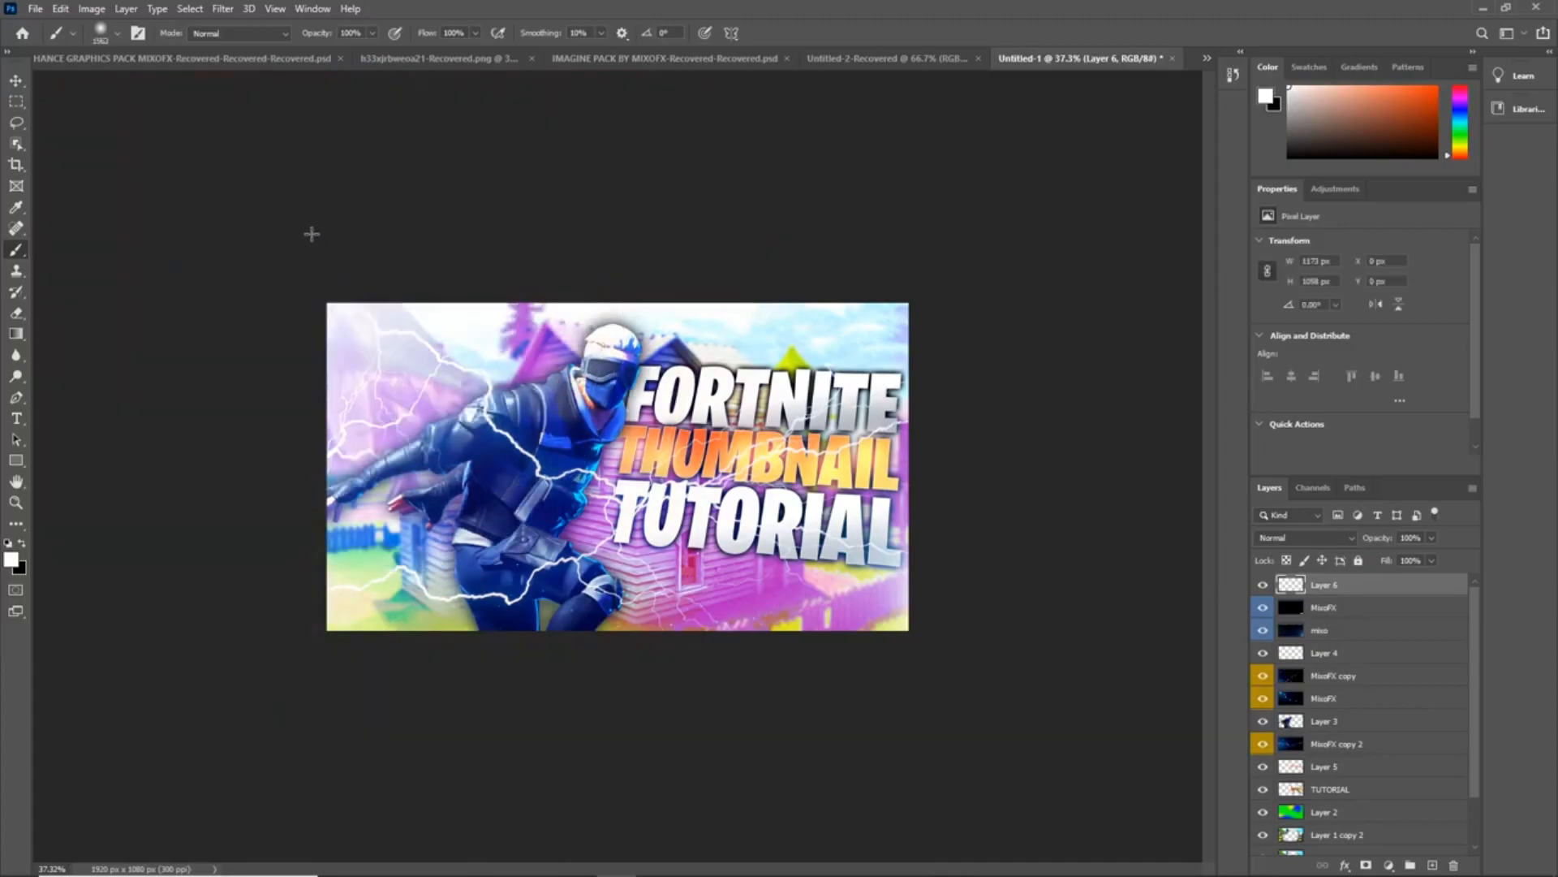
{"action": "left_click", "coordinate": [309, 236]}
{"action": "left_click", "coordinate": [357, 207]}
{"action": "left_click", "coordinate": [243, 276]}
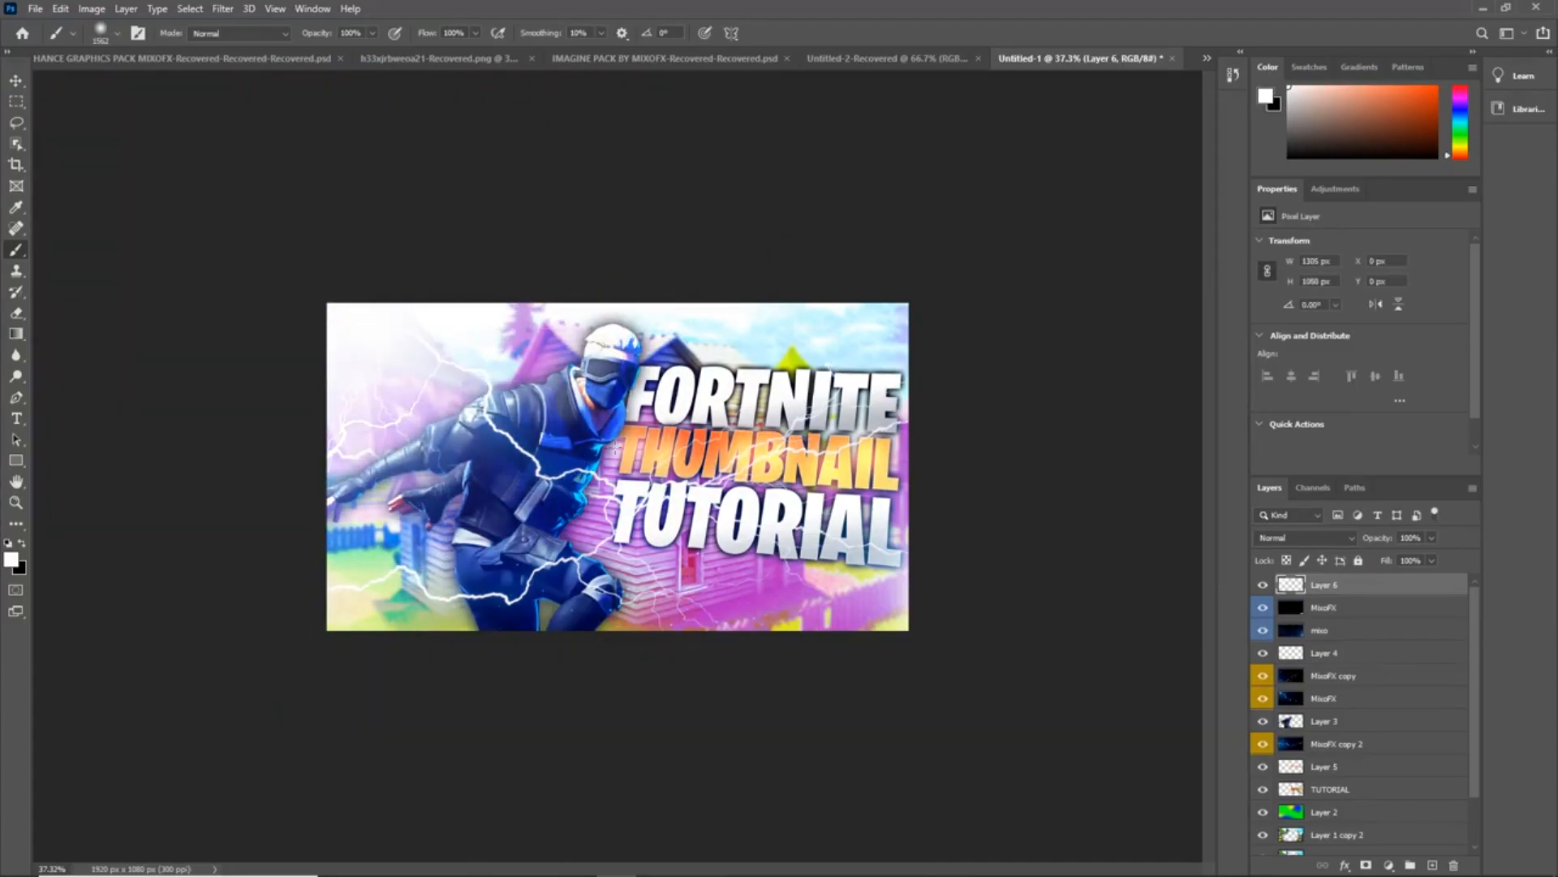
{"action": "key", "text": "ctrl+plus"}
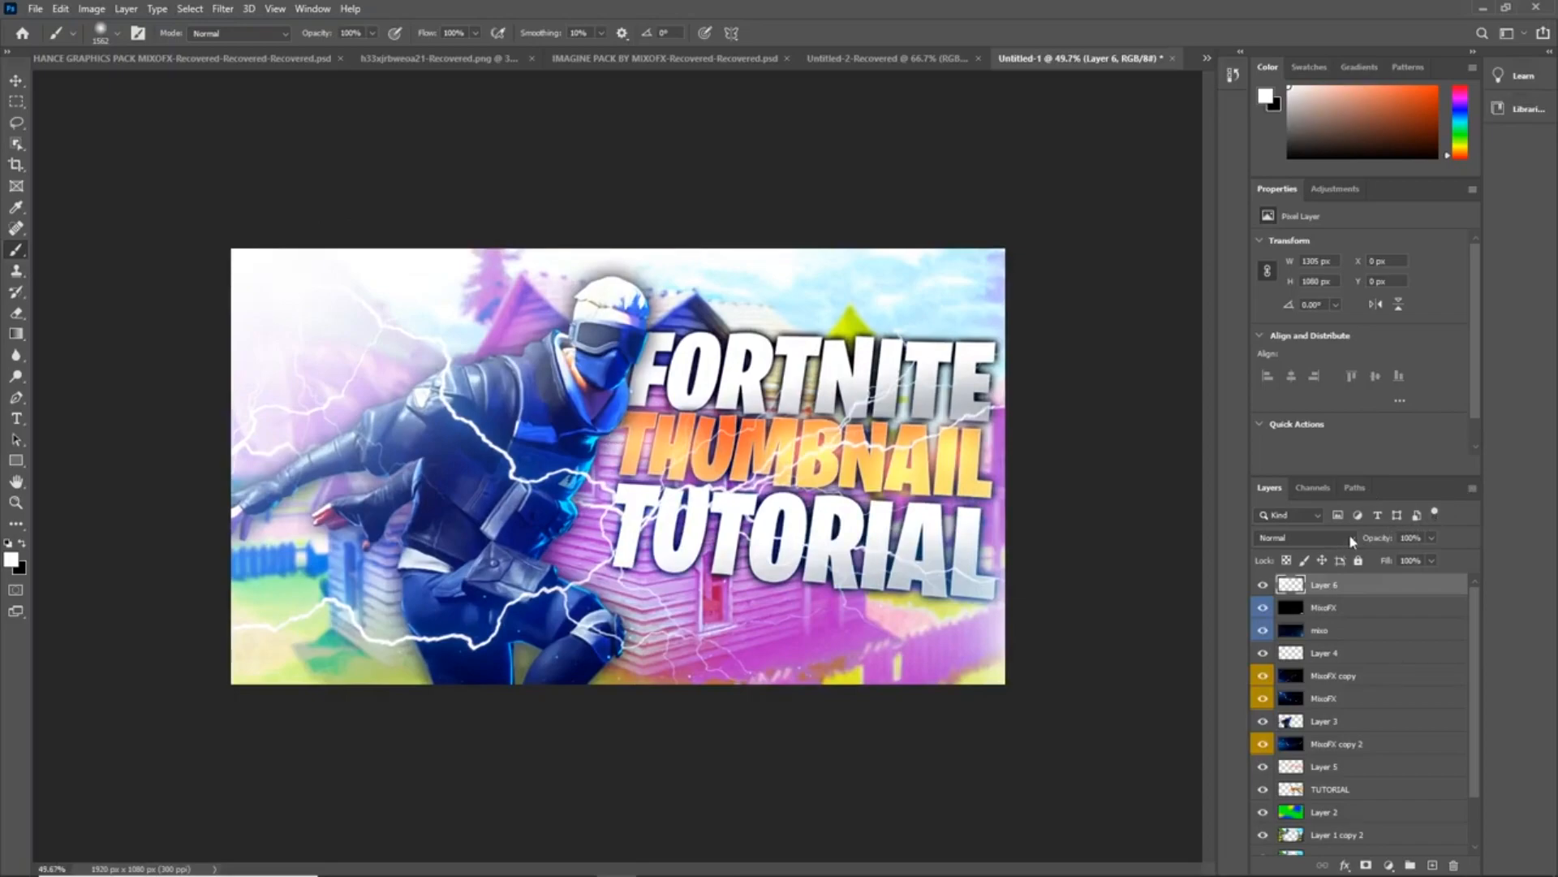
- Set Layer 6's blend mode to Linear Dodge (Add) and check the brightened corner
{"action": "left_click", "coordinate": [1351, 542]}
{"action": "left_click", "coordinate": [1339, 629]}
{"action": "left_click", "coordinate": [18, 78]}
{"action": "key", "text": "ctrl+plus"}
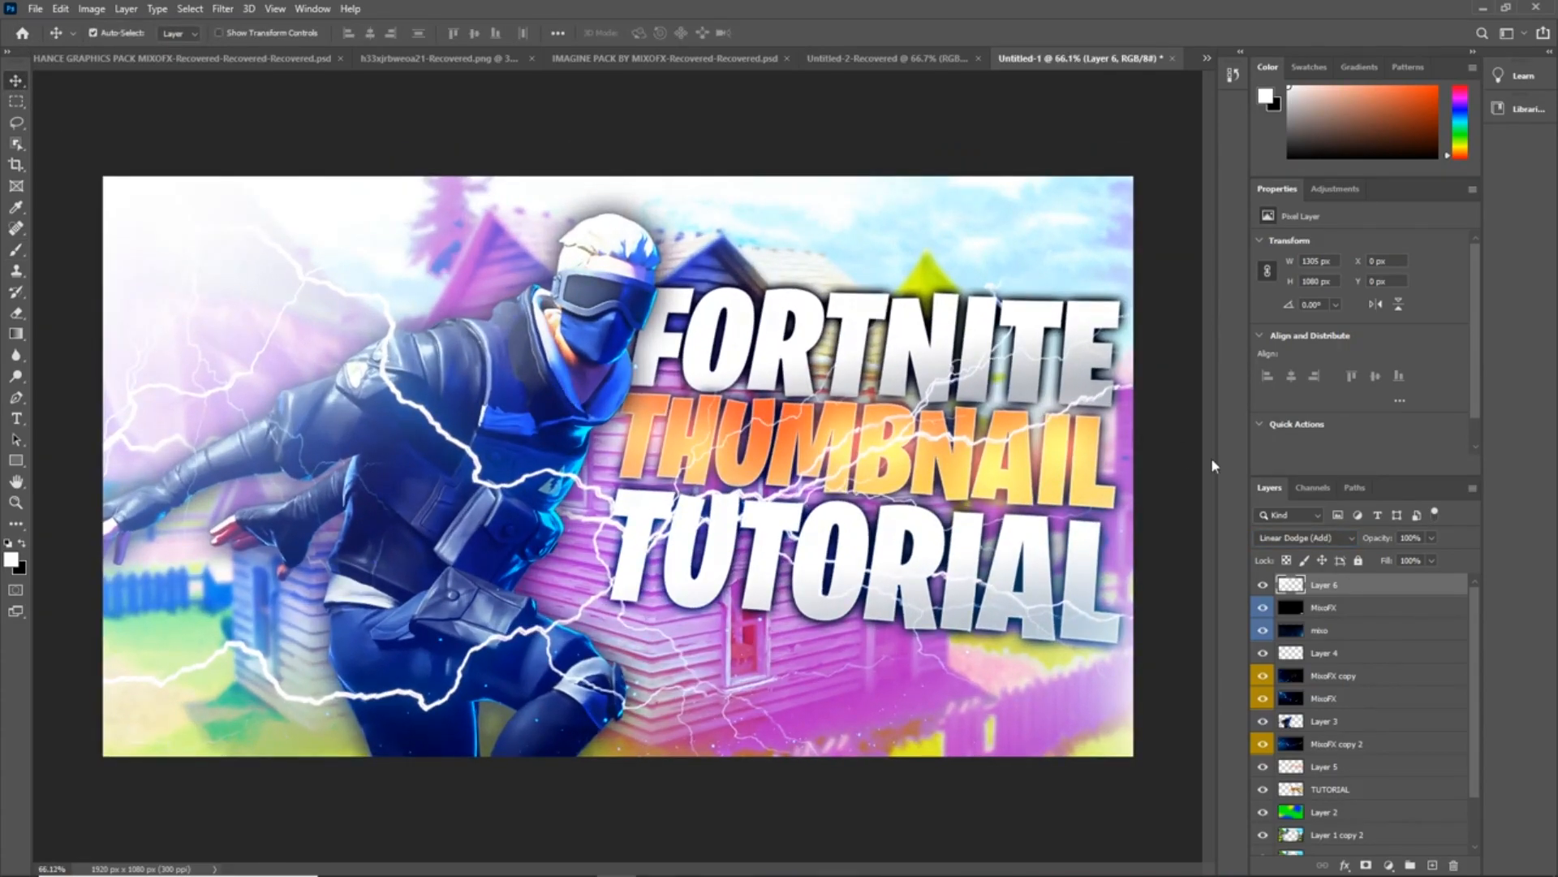
{"action": "key", "text": "ctrl+minus"}
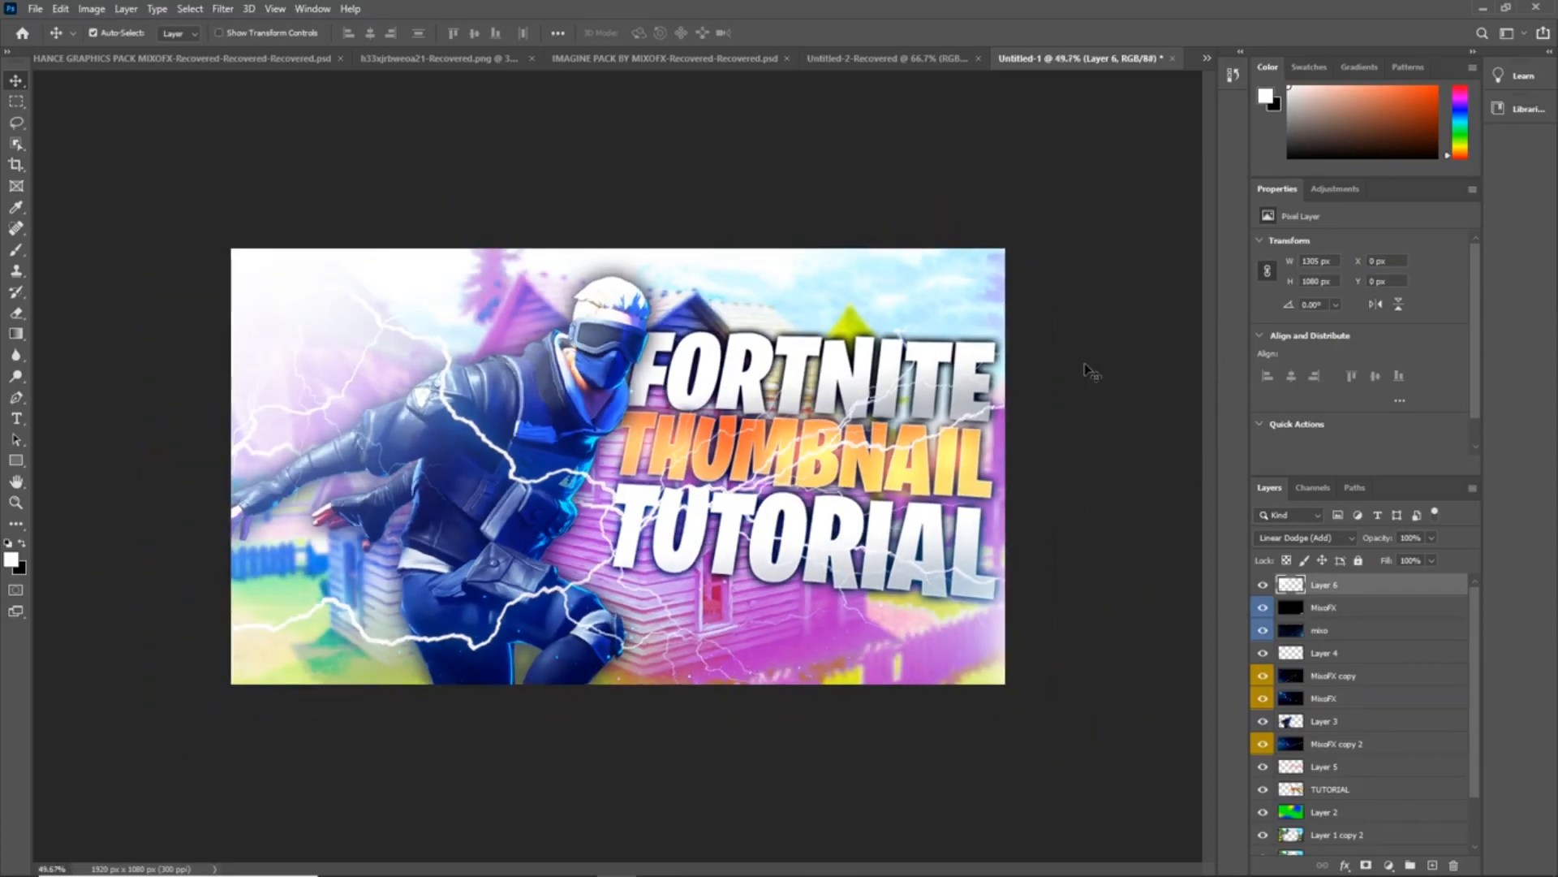
- Add another layer at the top of the stack and paint a soft white glow across the image's top-right corner with a brush of about 873 px
{"action": "left_click", "coordinate": [1432, 865]}
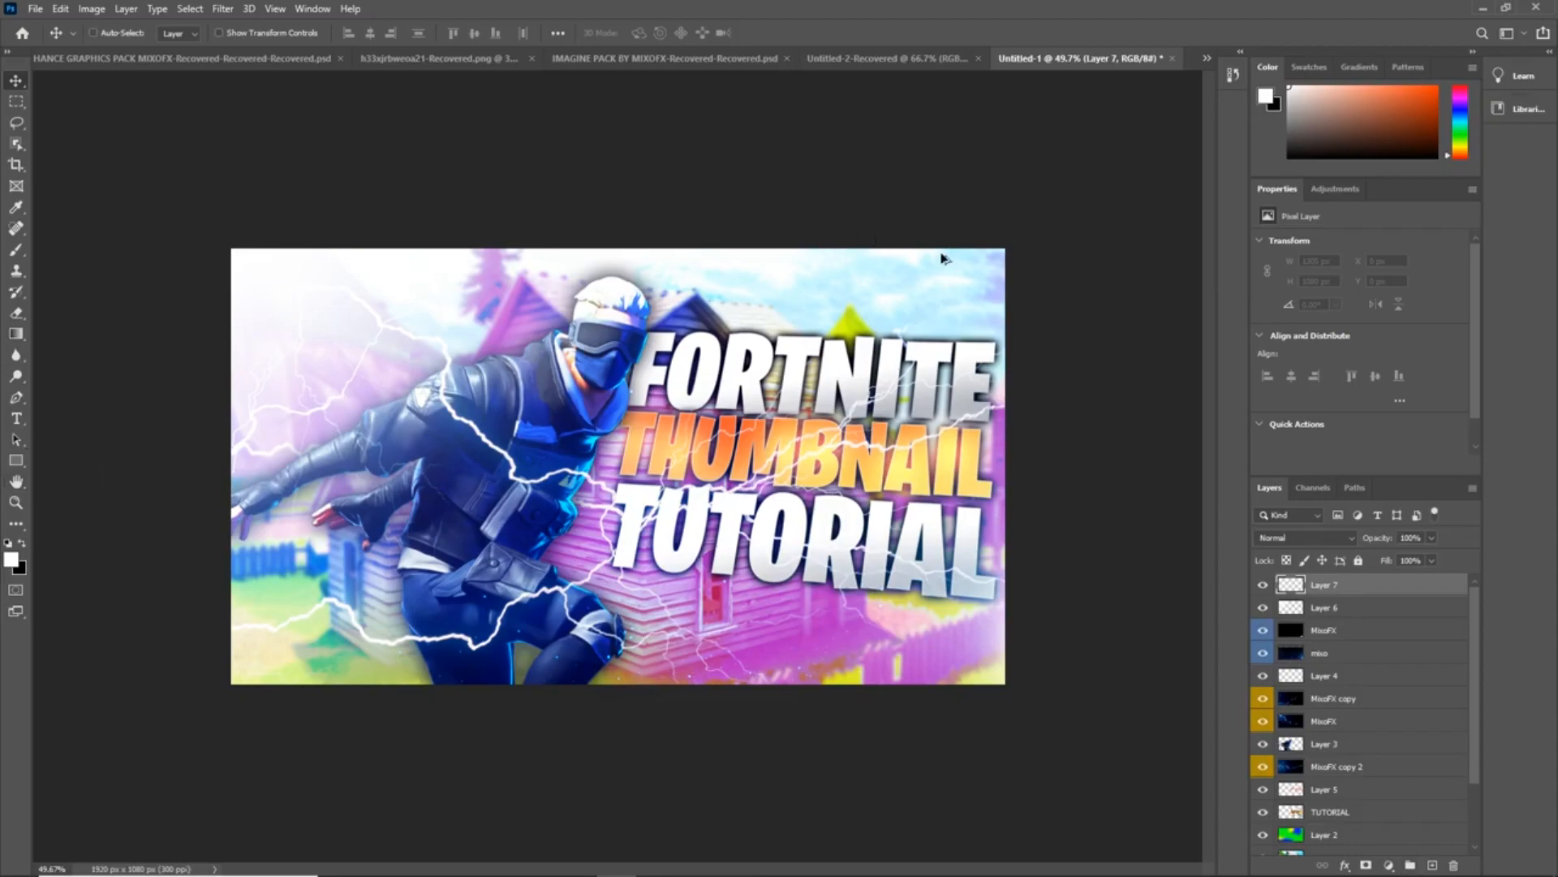
{"action": "left_click", "coordinate": [971, 294]}
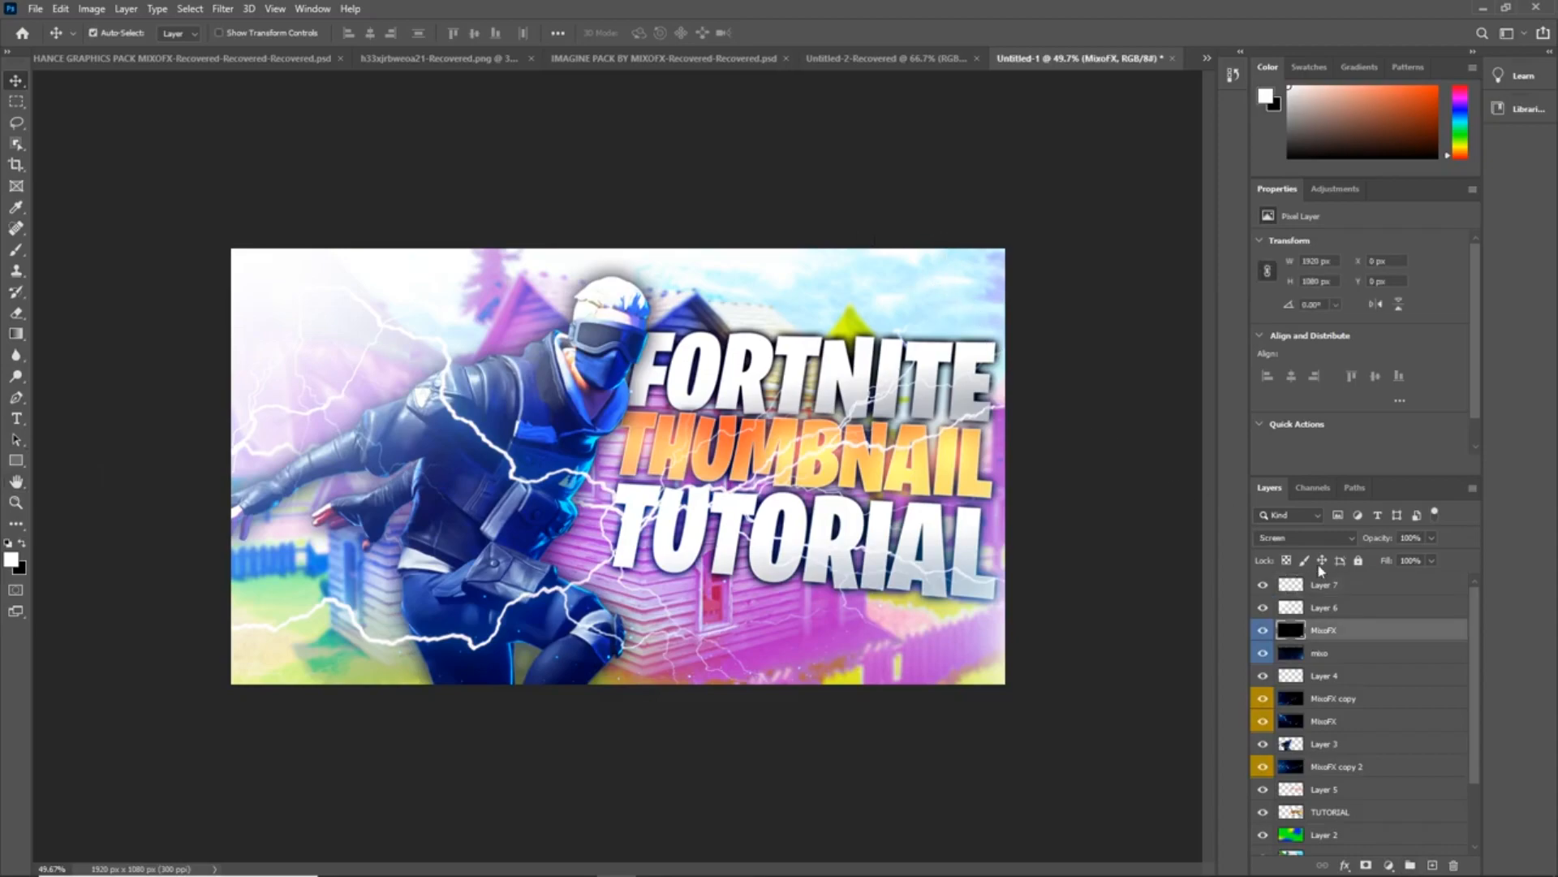
{"action": "left_click", "coordinate": [1331, 586]}
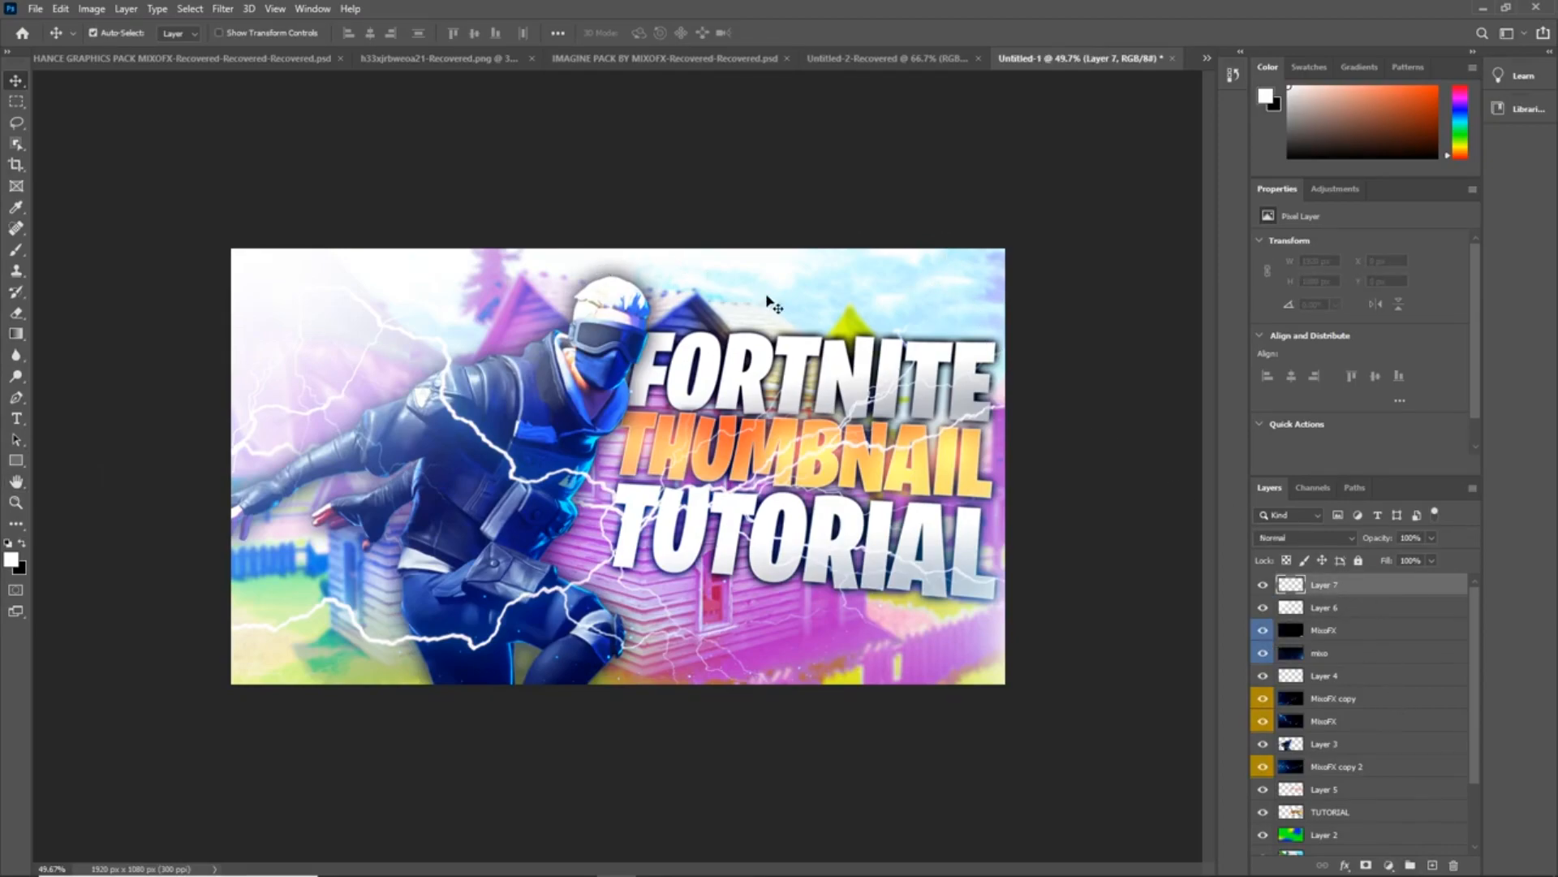
{"action": "left_click", "coordinate": [17, 250]}
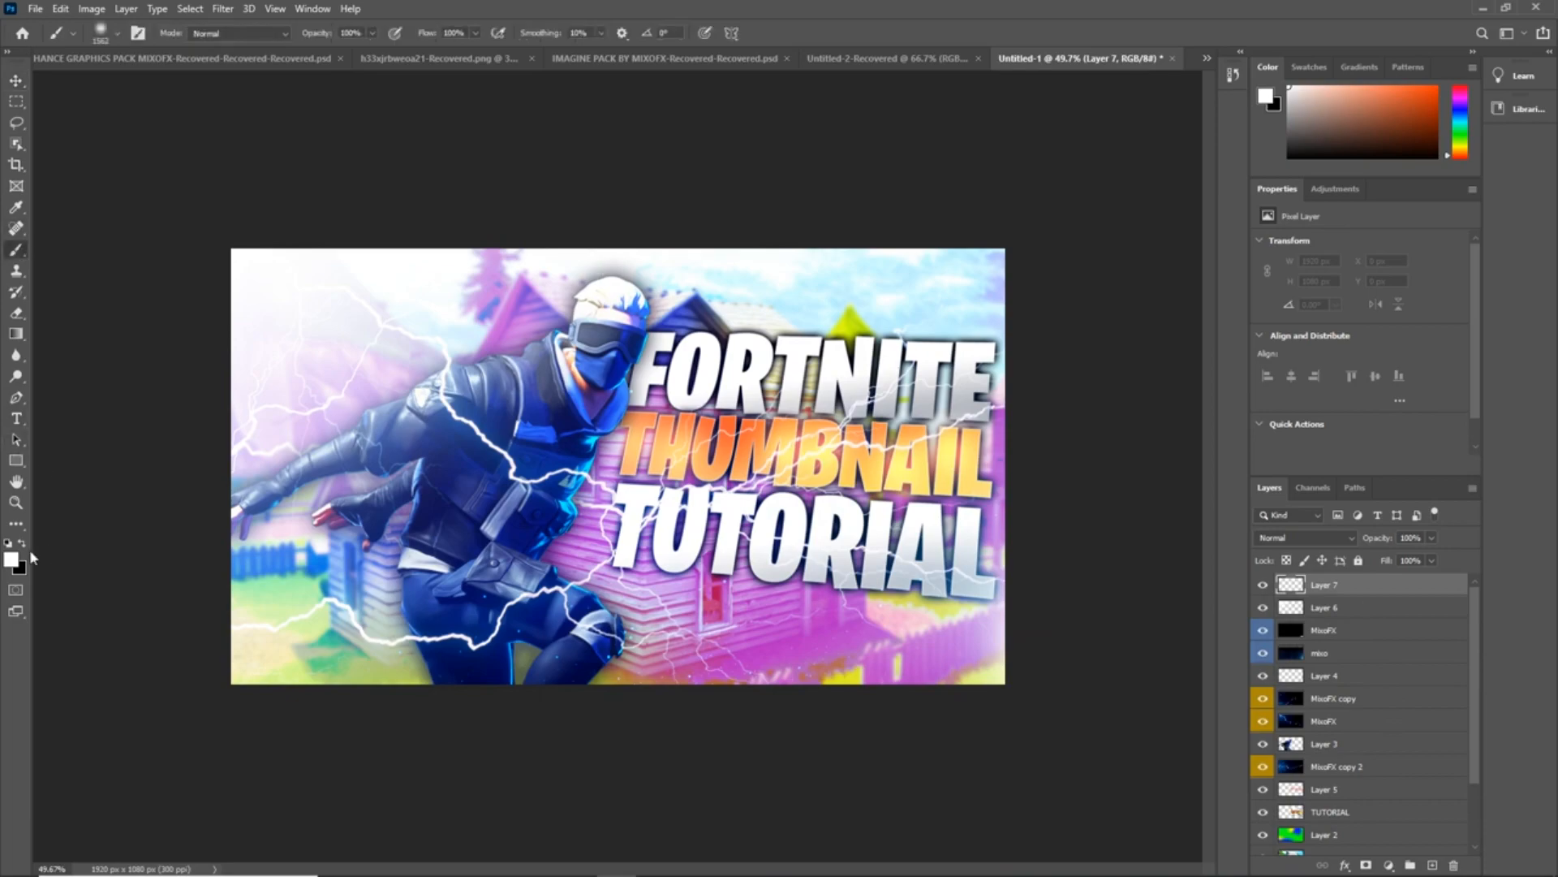
{"action": "mouse_move", "coordinate": [964, 273]}
{"action": "left_mouse_down"}
{"action": "mouse_move", "coordinate": [1004, 284]}
{"action": "mouse_move", "coordinate": [773, 202]}
{"action": "left_mouse_up"}
{"action": "scroll", "coordinate": [852, 227], "scroll_direction": "down", "scroll_amount": 2}
{"action": "mouse_move", "coordinate": [964, 236]}
{"action": "left_mouse_down"}
{"action": "mouse_move", "coordinate": [939, 223]}
{"action": "mouse_move", "coordinate": [901, 244]}
{"action": "mouse_move", "coordinate": [818, 230]}
{"action": "mouse_move", "coordinate": [793, 275]}
{"action": "left_mouse_up"}
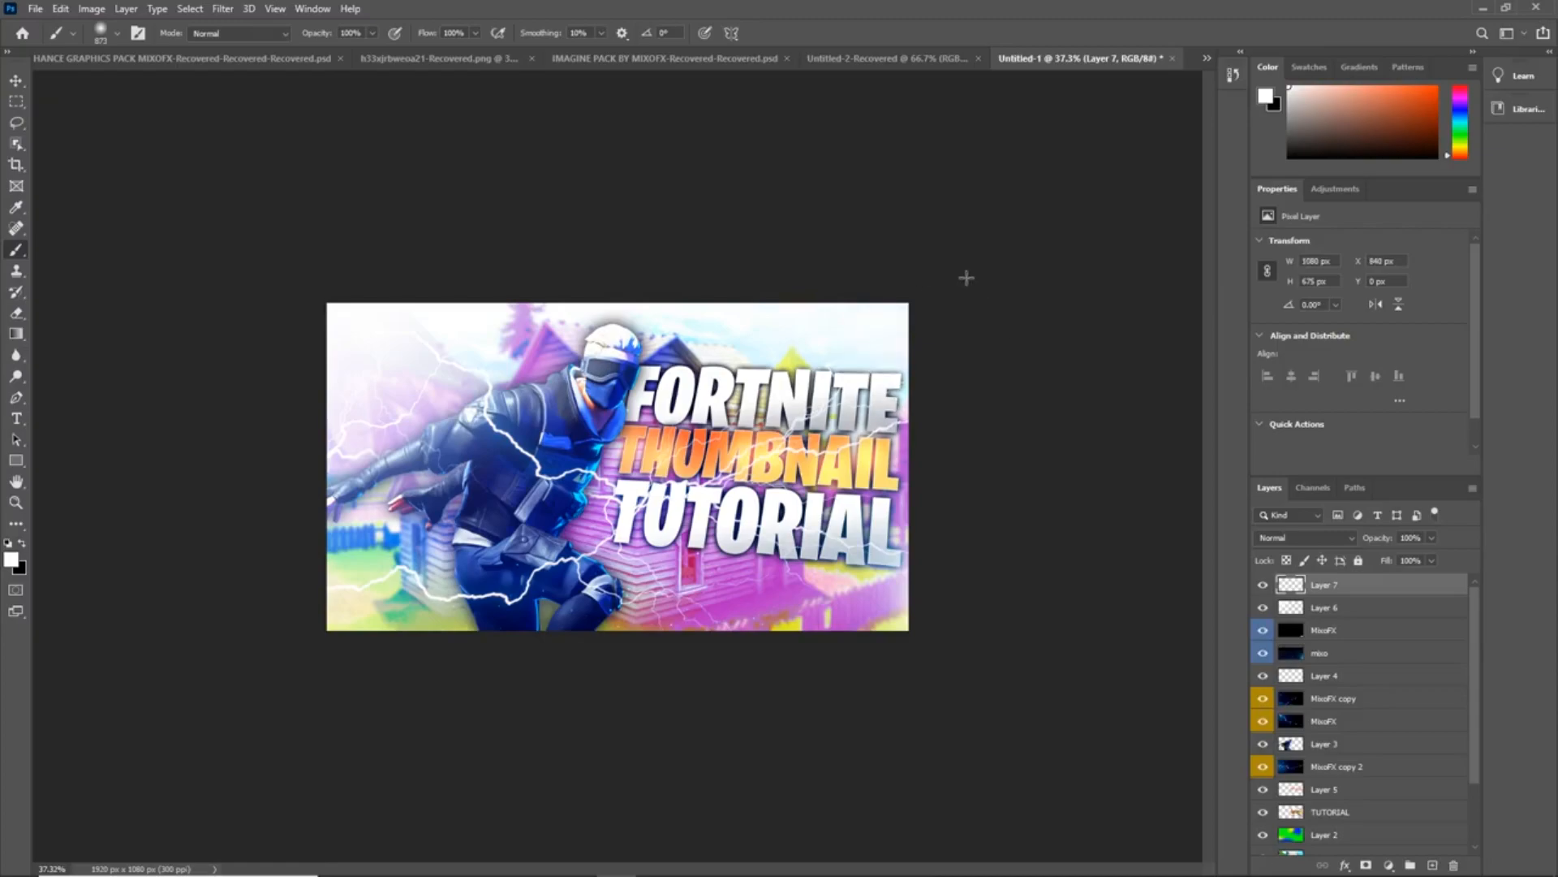
- Set Layer 7's blend mode to Linear Dodge (Add) and check the whole composition
{"action": "scroll", "coordinate": [1100, 435], "scroll_direction": "up", "scroll_amount": 4}
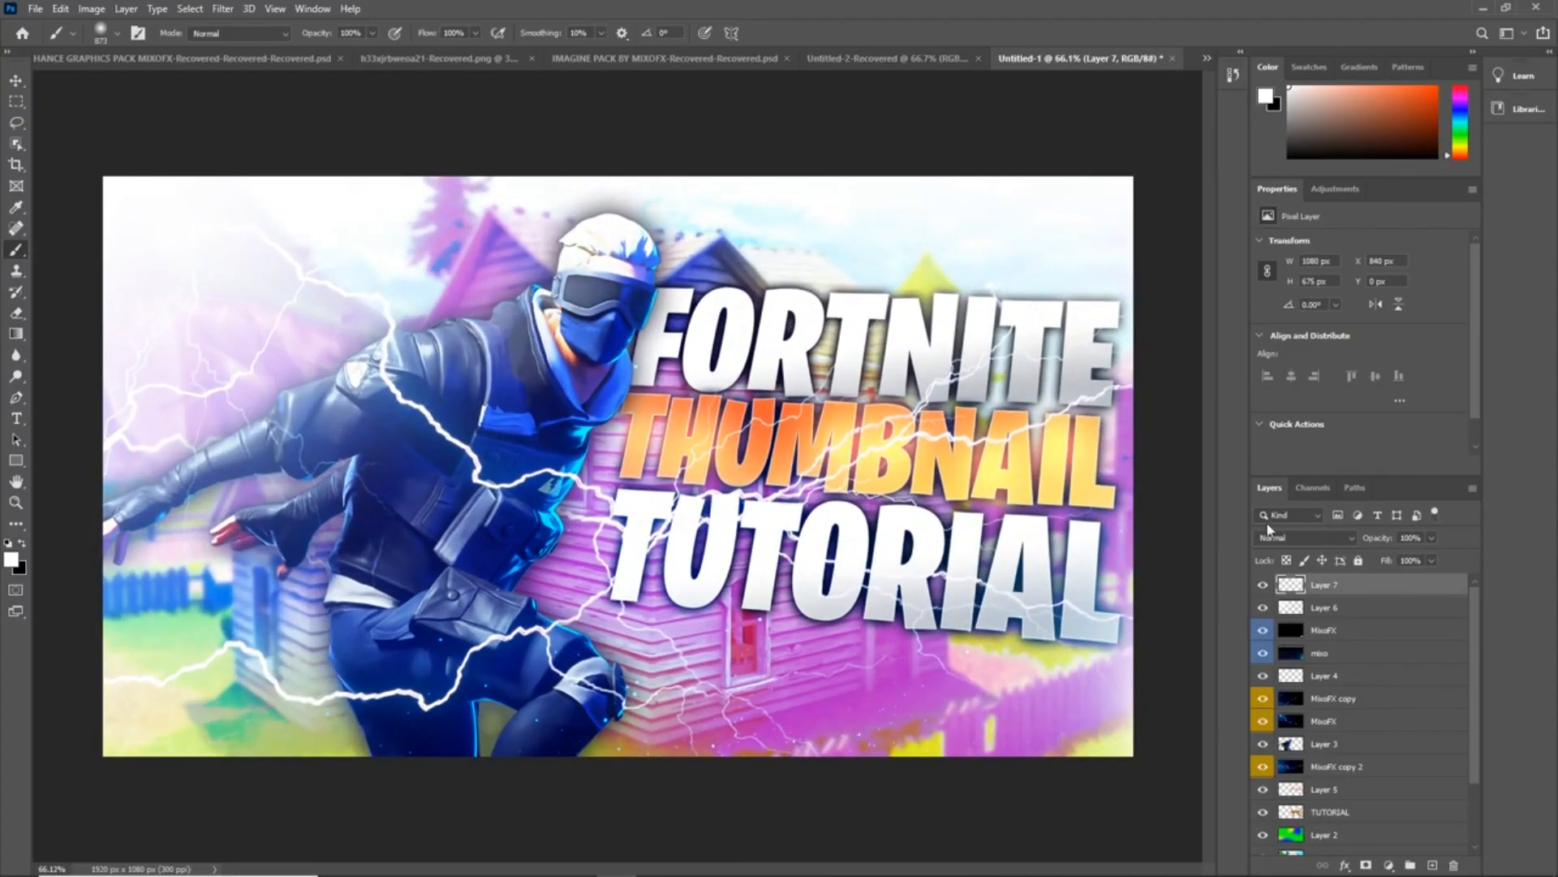
{"action": "left_click", "coordinate": [1347, 538]}
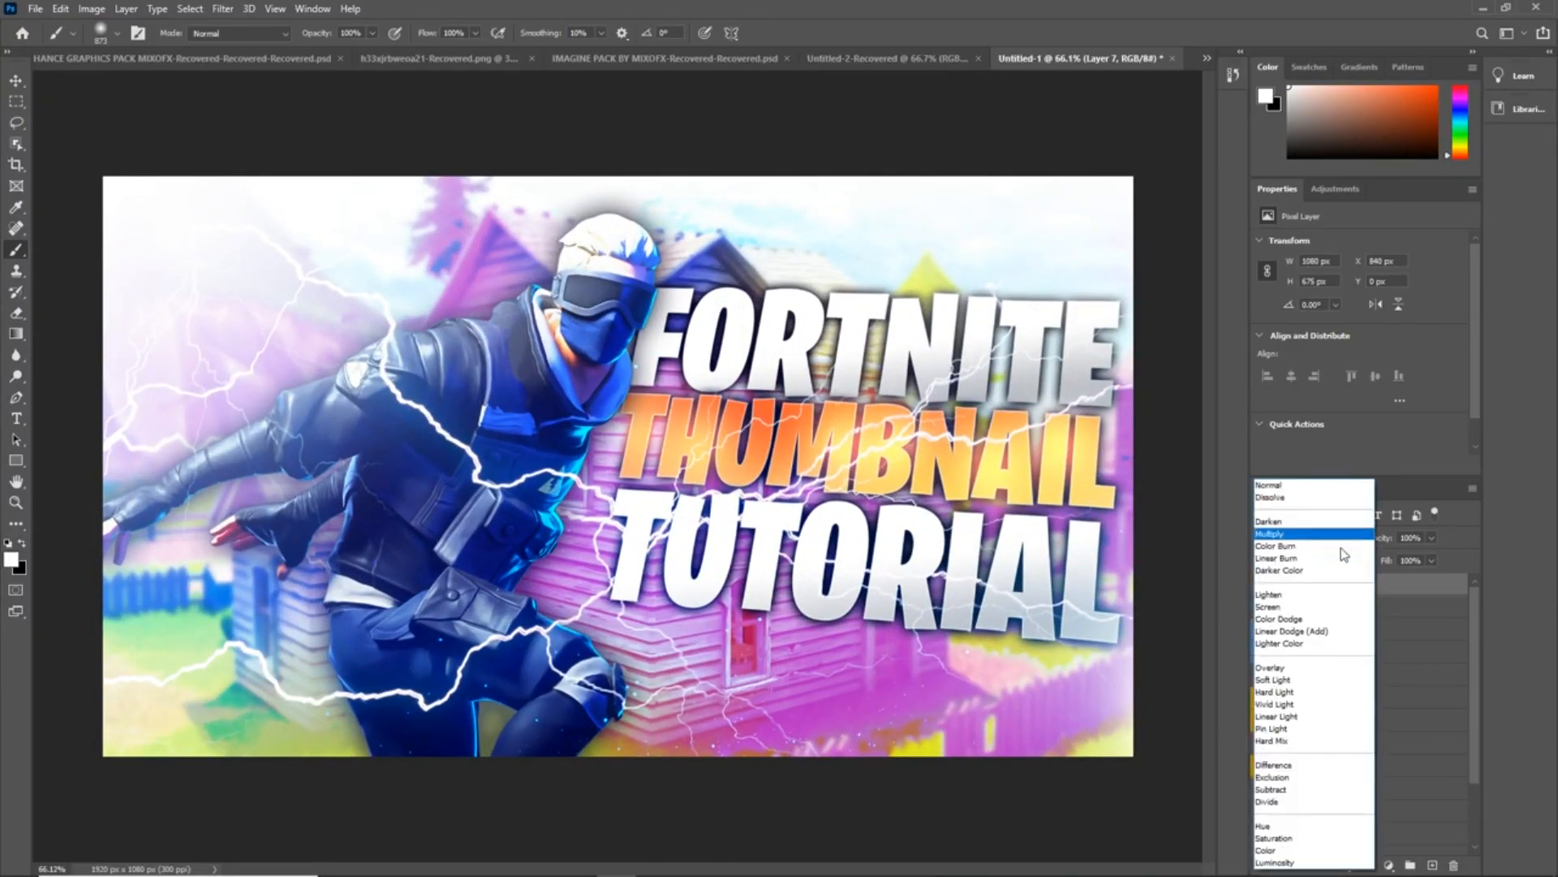
{"action": "left_click", "coordinate": [1316, 638]}
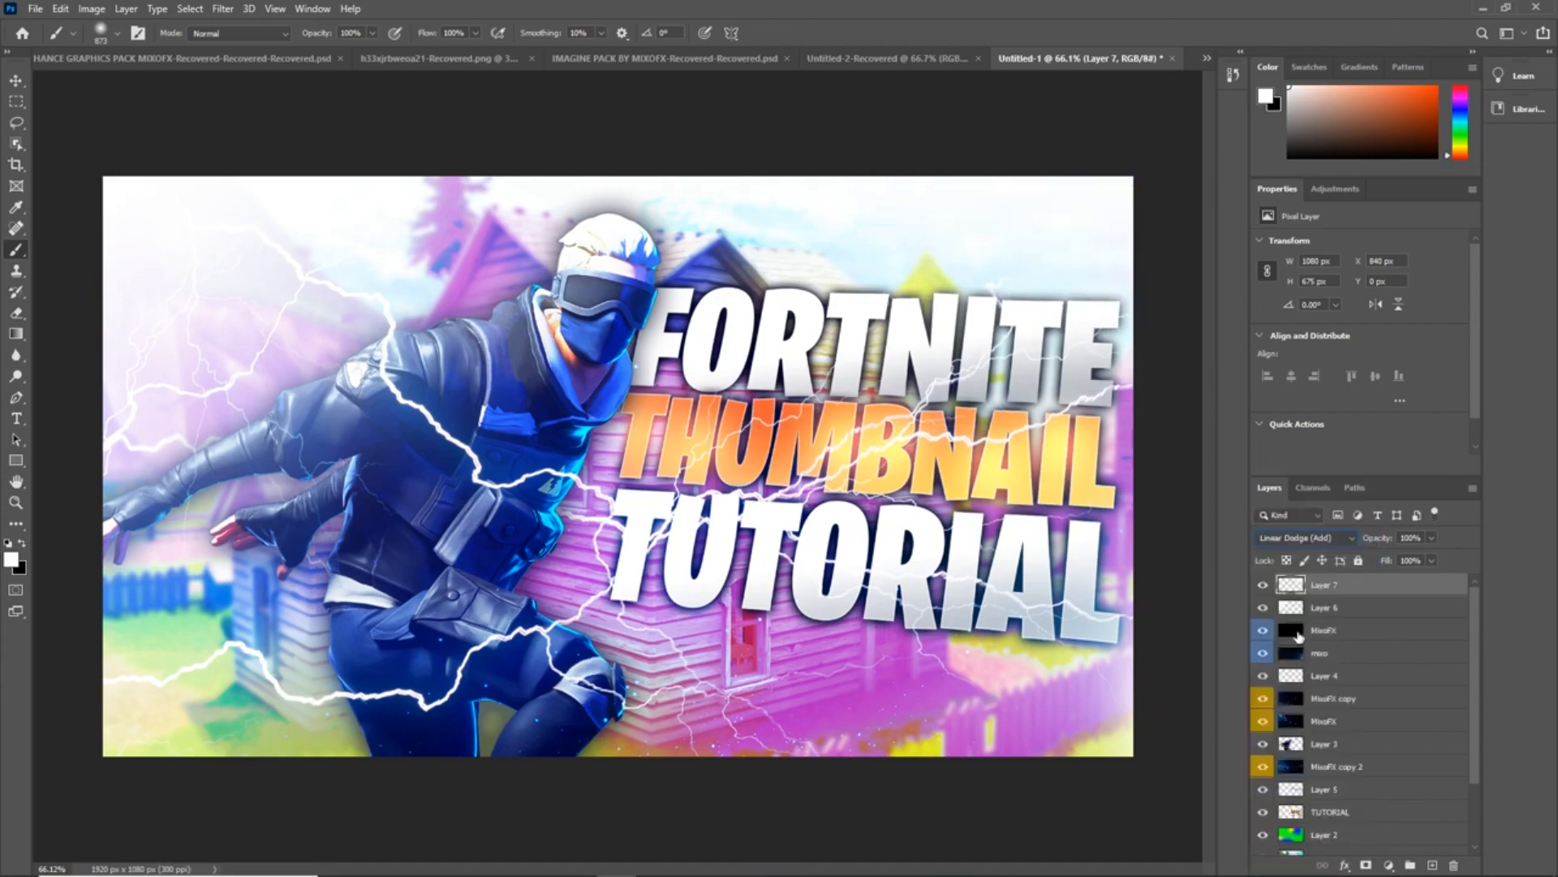
{"action": "left_click", "coordinate": [16, 81]}
{"action": "scroll", "coordinate": [603, 482], "scroll_direction": "down", "scroll_amount": 3}
{"action": "scroll", "coordinate": [602, 482], "scroll_direction": "up", "scroll_amount": 2}
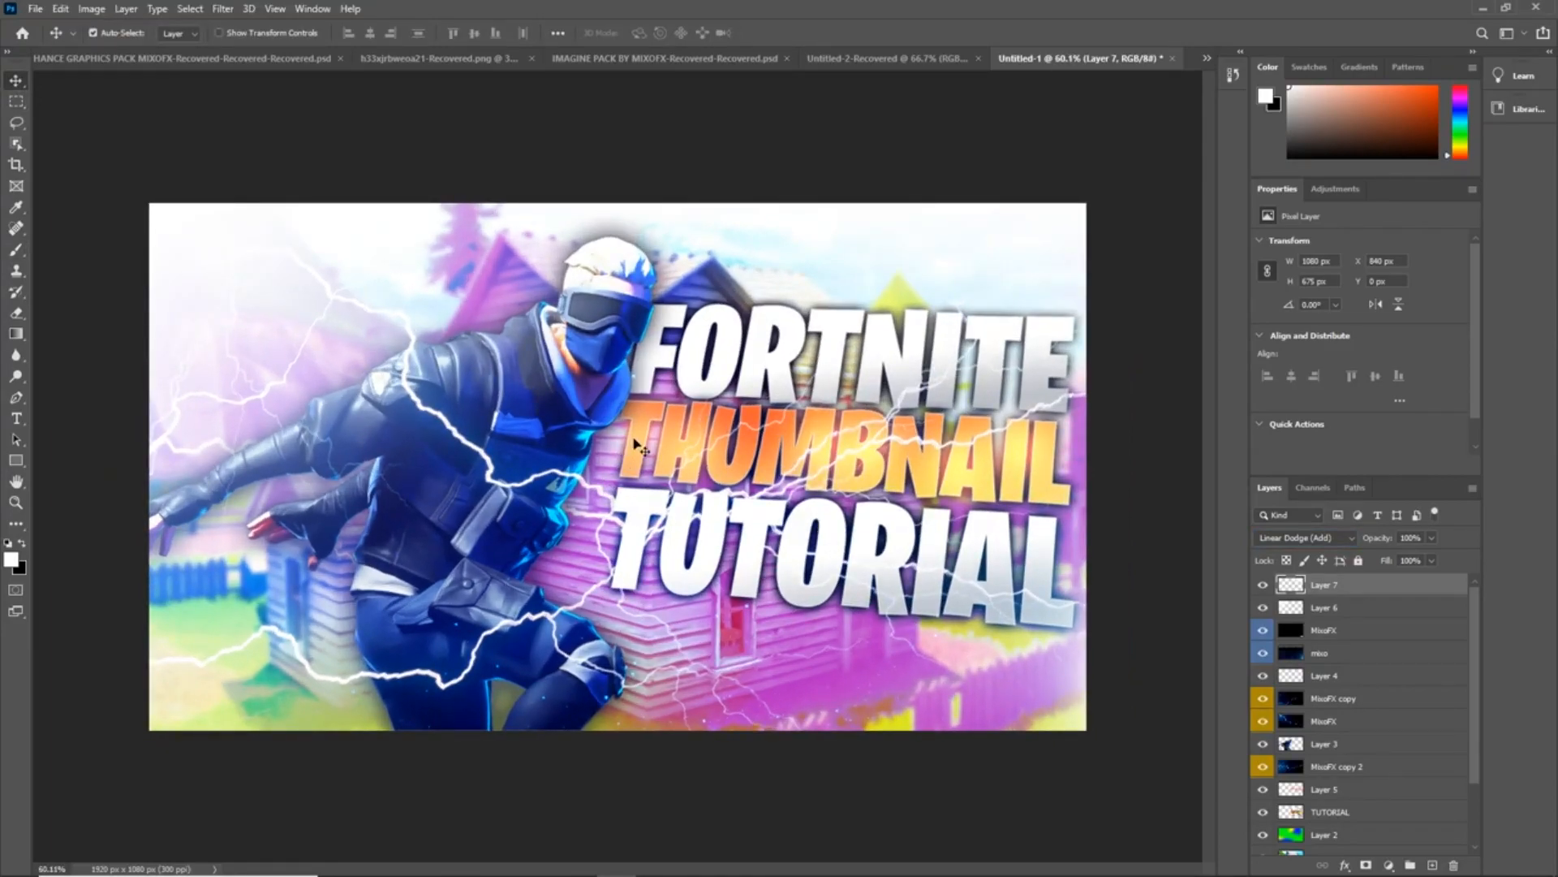
{"action": "scroll", "coordinate": [642, 508], "scroll_direction": "up", "scroll_amount": 2}
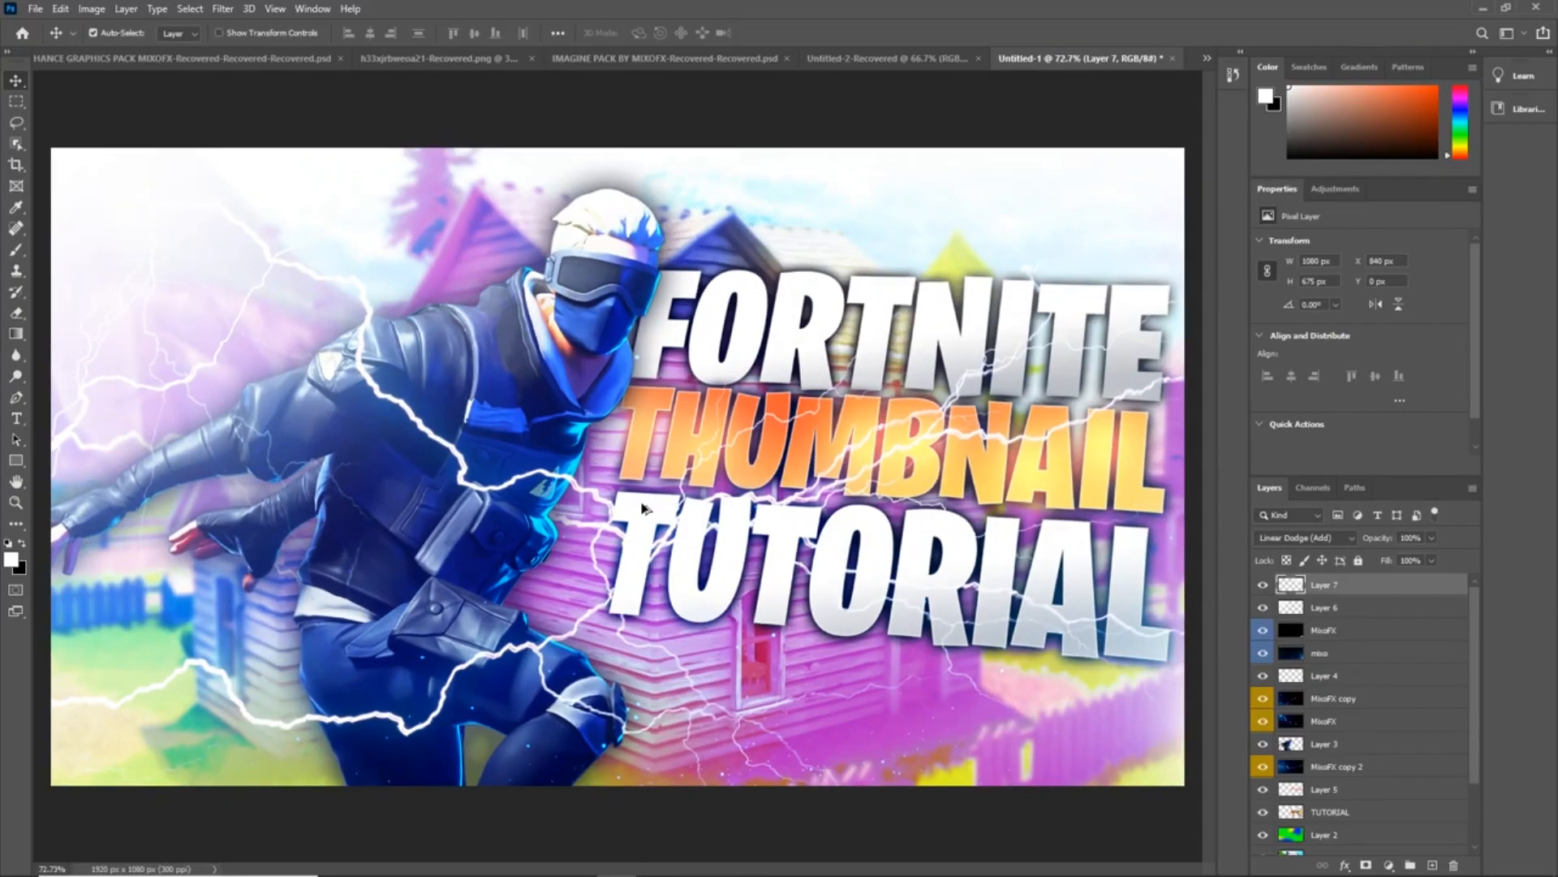
{"action": "scroll", "coordinate": [642, 508], "scroll_direction": "down", "scroll_amount": 1}
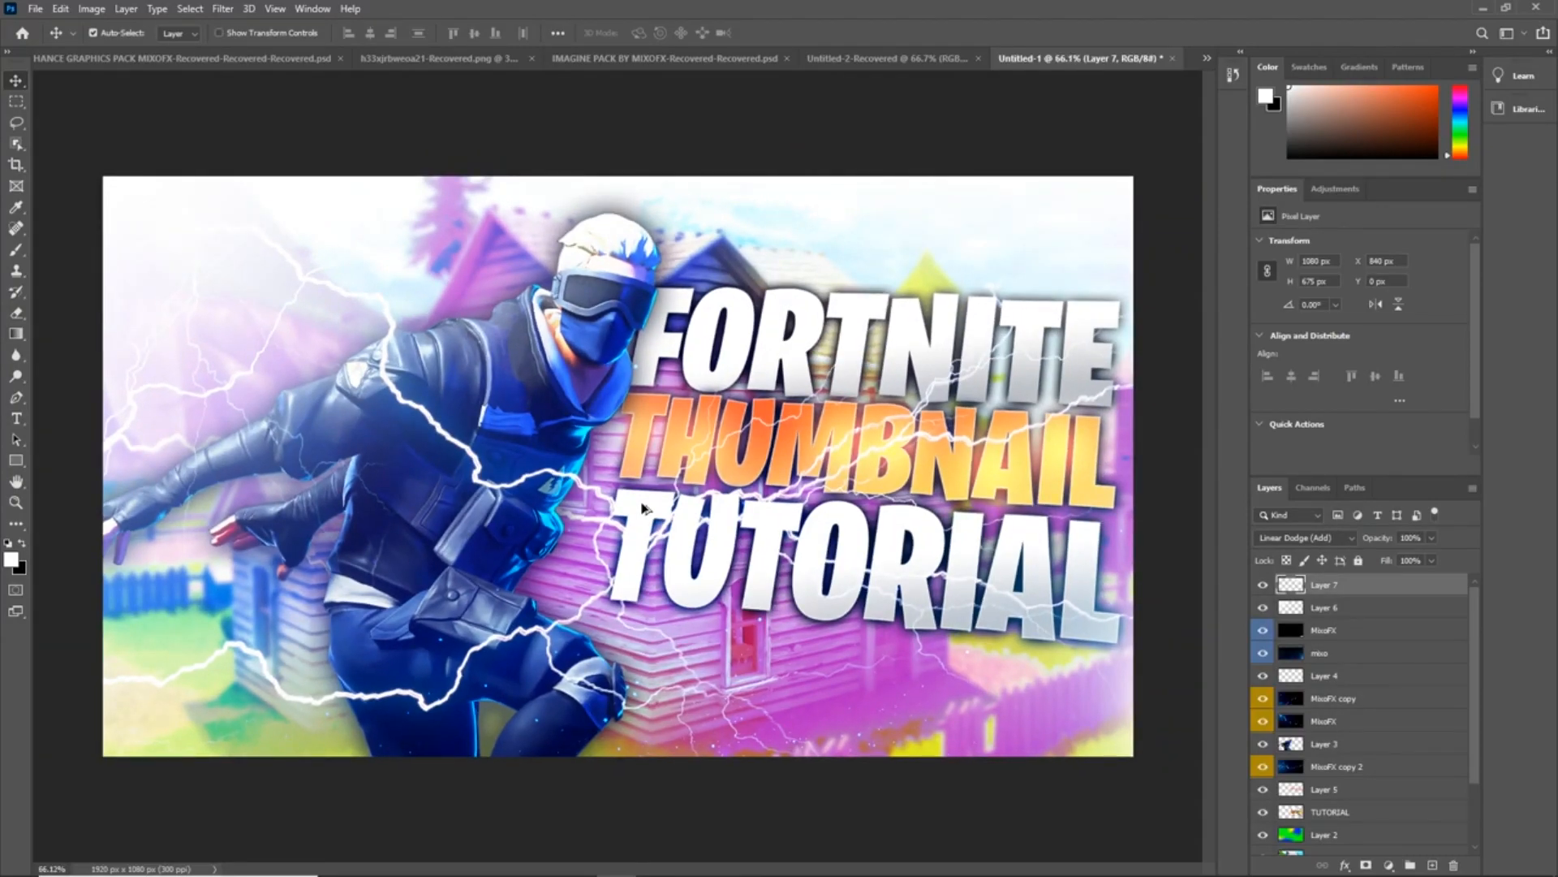
- Add a new layer directly above the MixoFX copy 2 lightning layer and set the Brush colour to black 000000
{"action": "left_click", "coordinate": [1362, 769]}
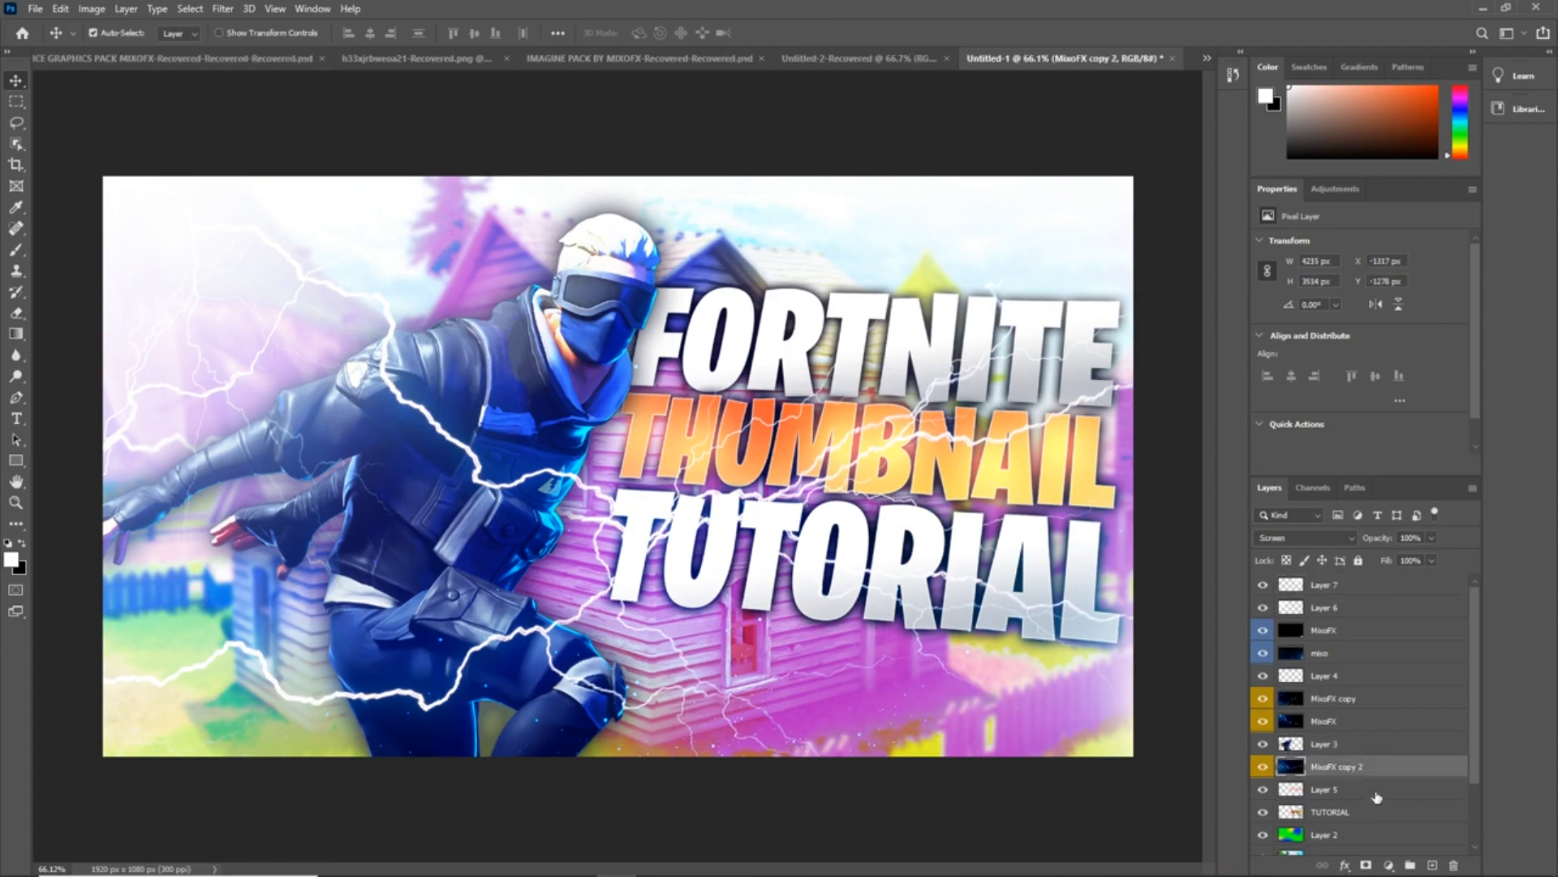
{"action": "scroll", "coordinate": [1380, 715], "scroll_direction": "down", "scroll_amount": 1}
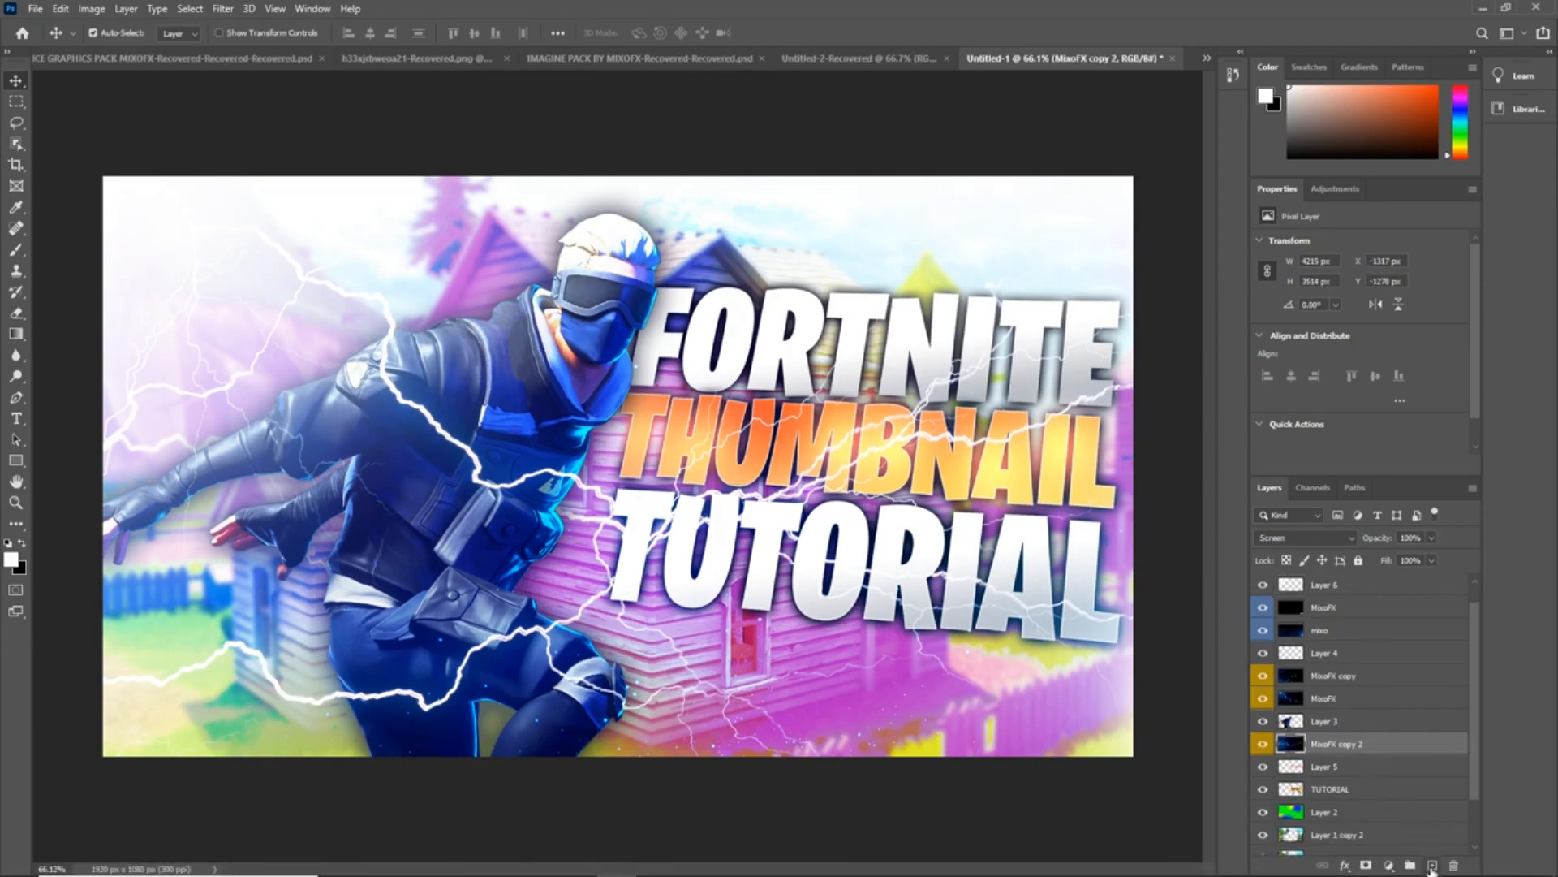
{"action": "left_click", "coordinate": [1432, 865]}
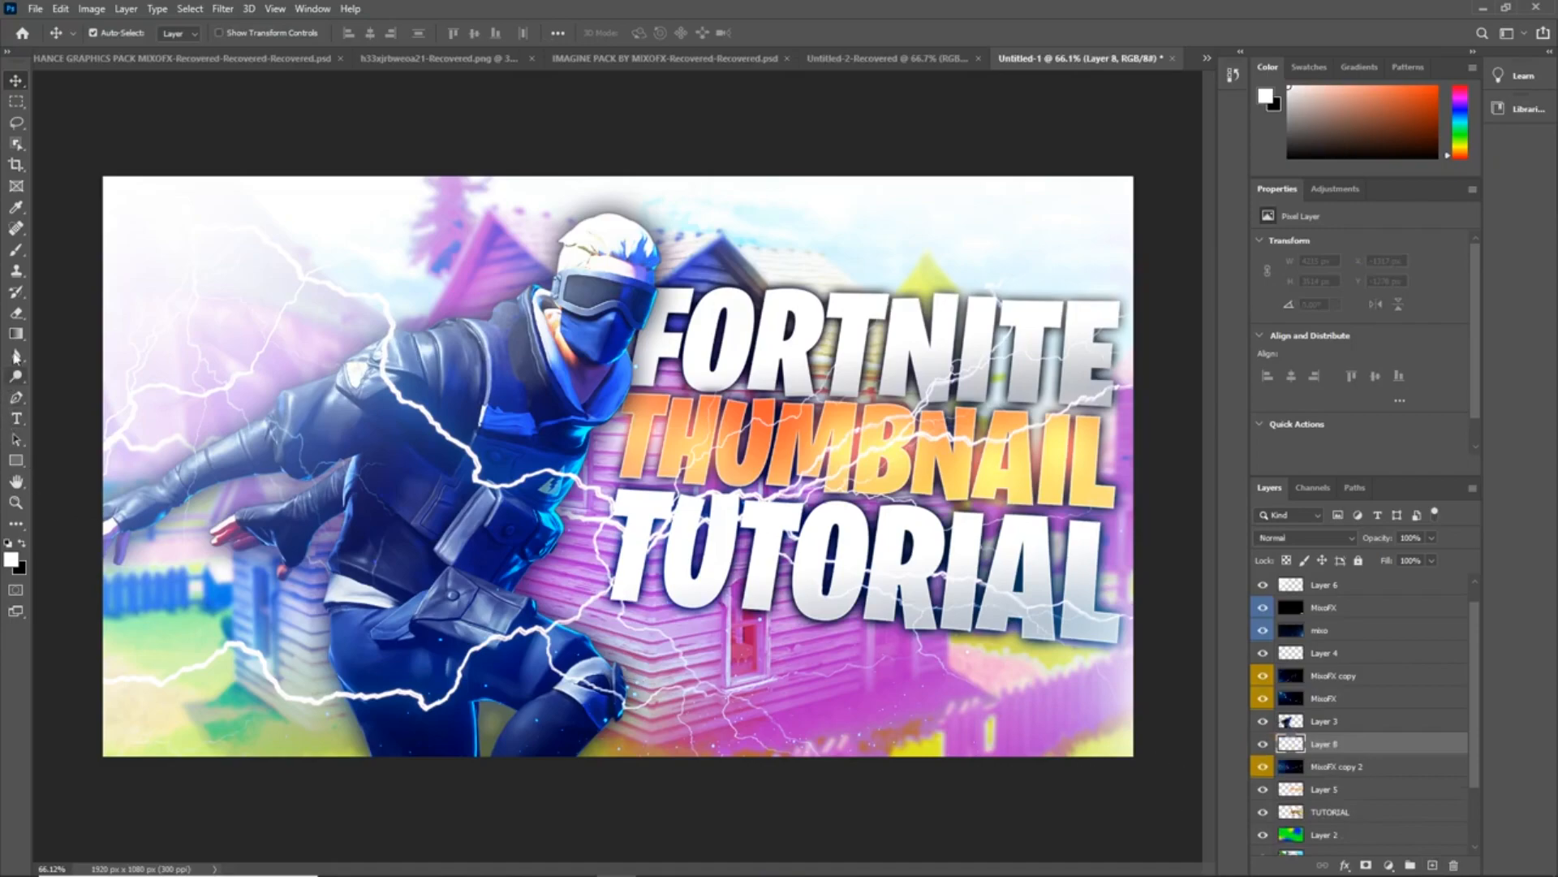
{"action": "left_click", "coordinate": [17, 249]}
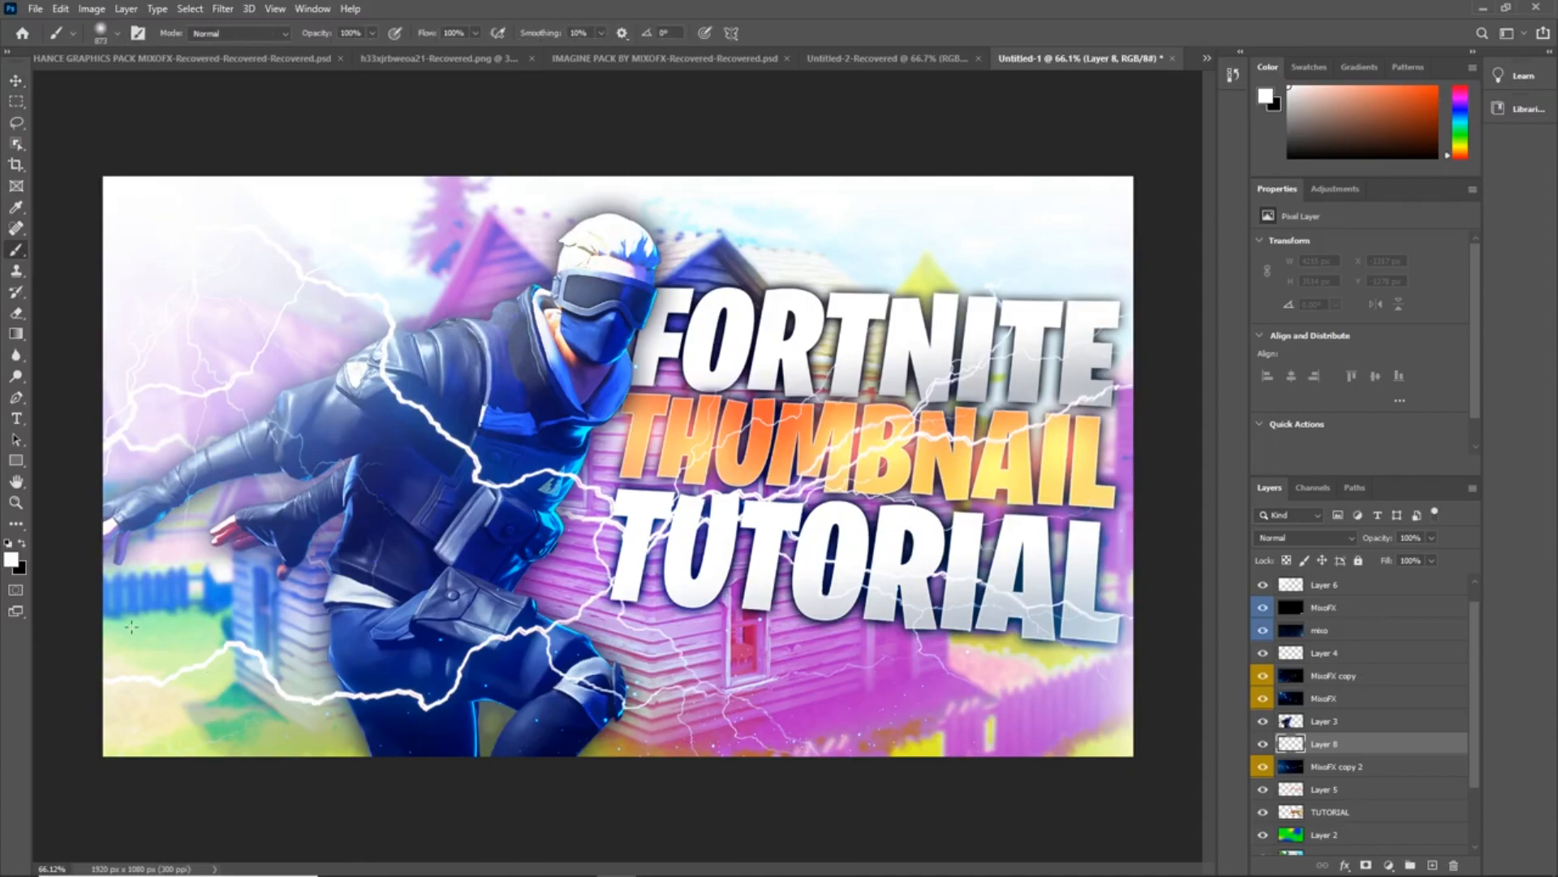
{"action": "left_click", "coordinate": [11, 558]}
{"action": "left_click", "coordinate": [1129, 400]}
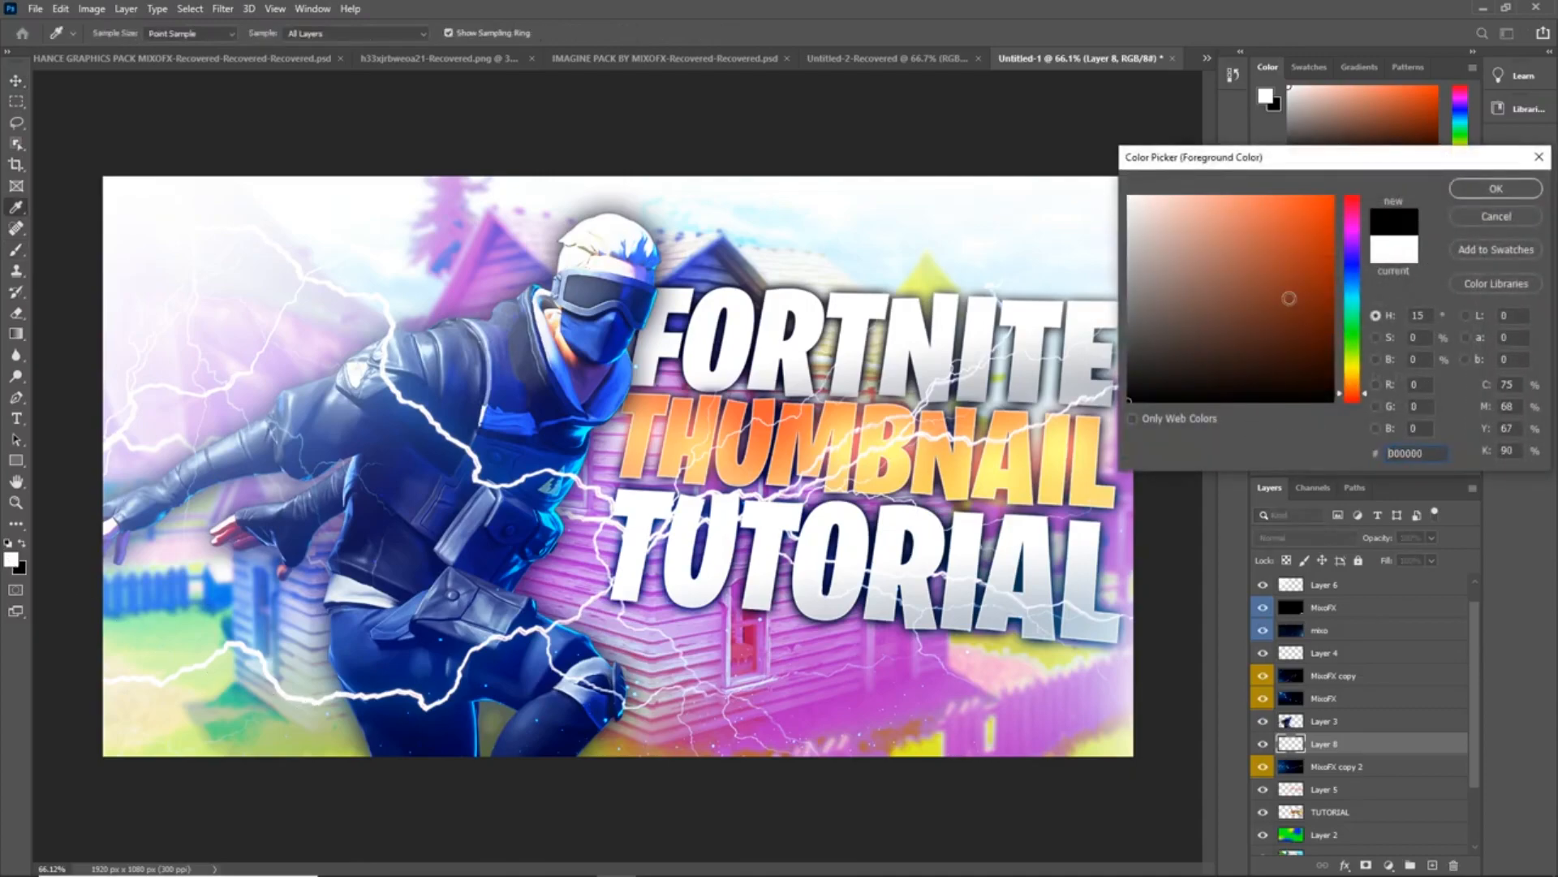
{"action": "left_click", "coordinate": [1496, 188]}
- Paint soft black shading along the bottom edge of the image on Layer 8, behind the character
{"action": "scroll", "coordinate": [618, 466], "scroll_direction": "down", "scroll_amount": 5}
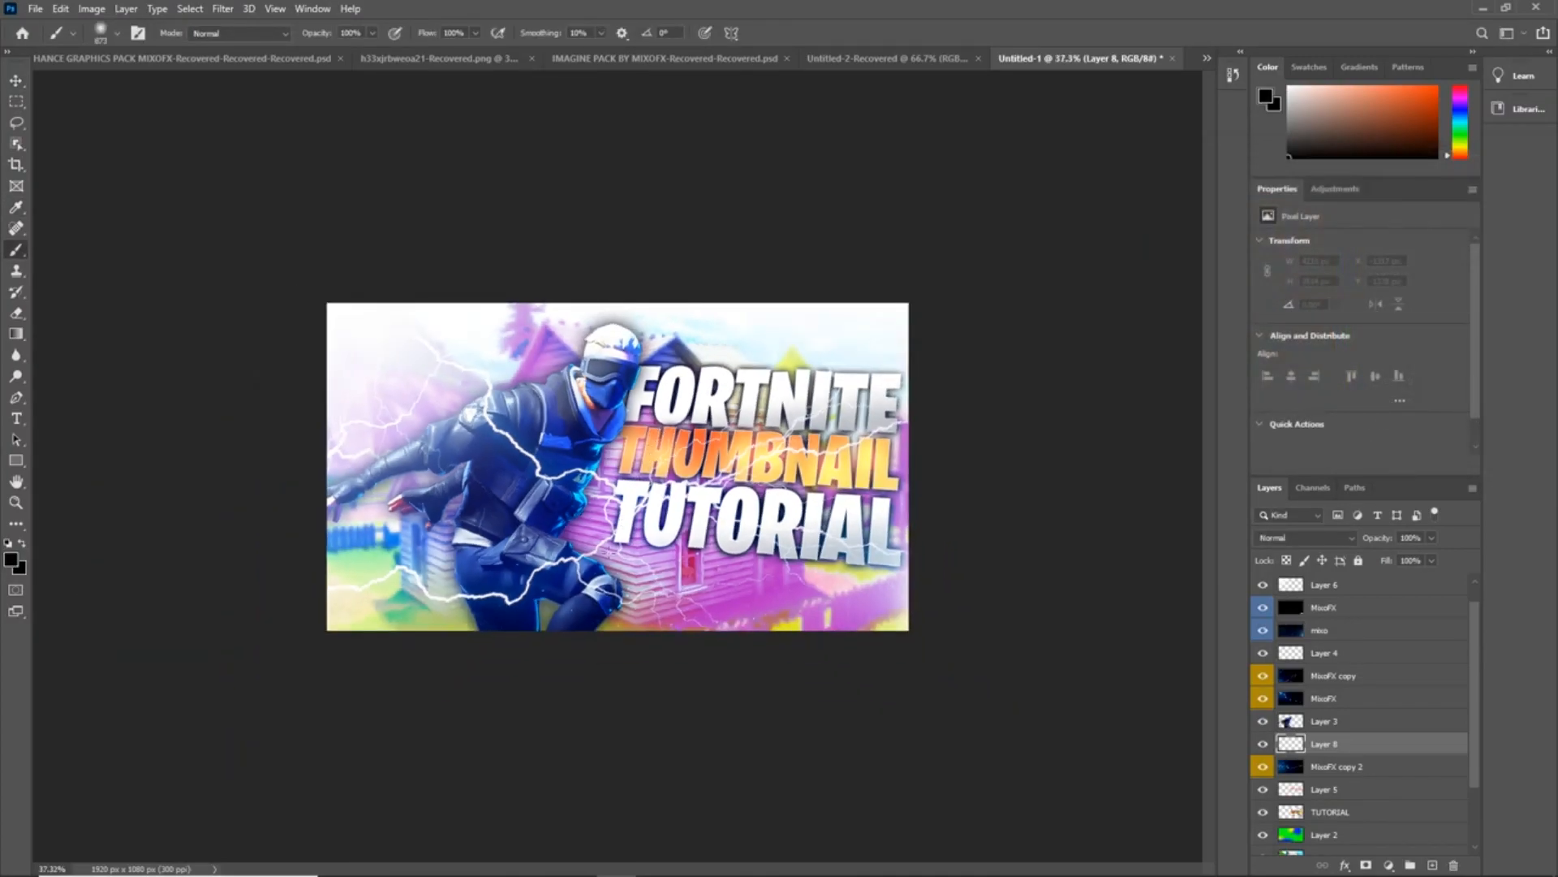
{"action": "mouse_move", "coordinate": [348, 616]}
{"action": "left_mouse_down"}
{"action": "mouse_move", "coordinate": [368, 626]}
{"action": "mouse_move", "coordinate": [356, 624]}
{"action": "left_mouse_up"}
{"action": "mouse_move", "coordinate": [224, 580]}
{"action": "left_mouse_down"}
{"action": "mouse_move", "coordinate": [300, 678]}
{"action": "mouse_move", "coordinate": [450, 716]}
{"action": "mouse_move", "coordinate": [910, 712]}
{"action": "mouse_move", "coordinate": [962, 676]}
{"action": "mouse_move", "coordinate": [992, 626]}
{"action": "left_mouse_up"}
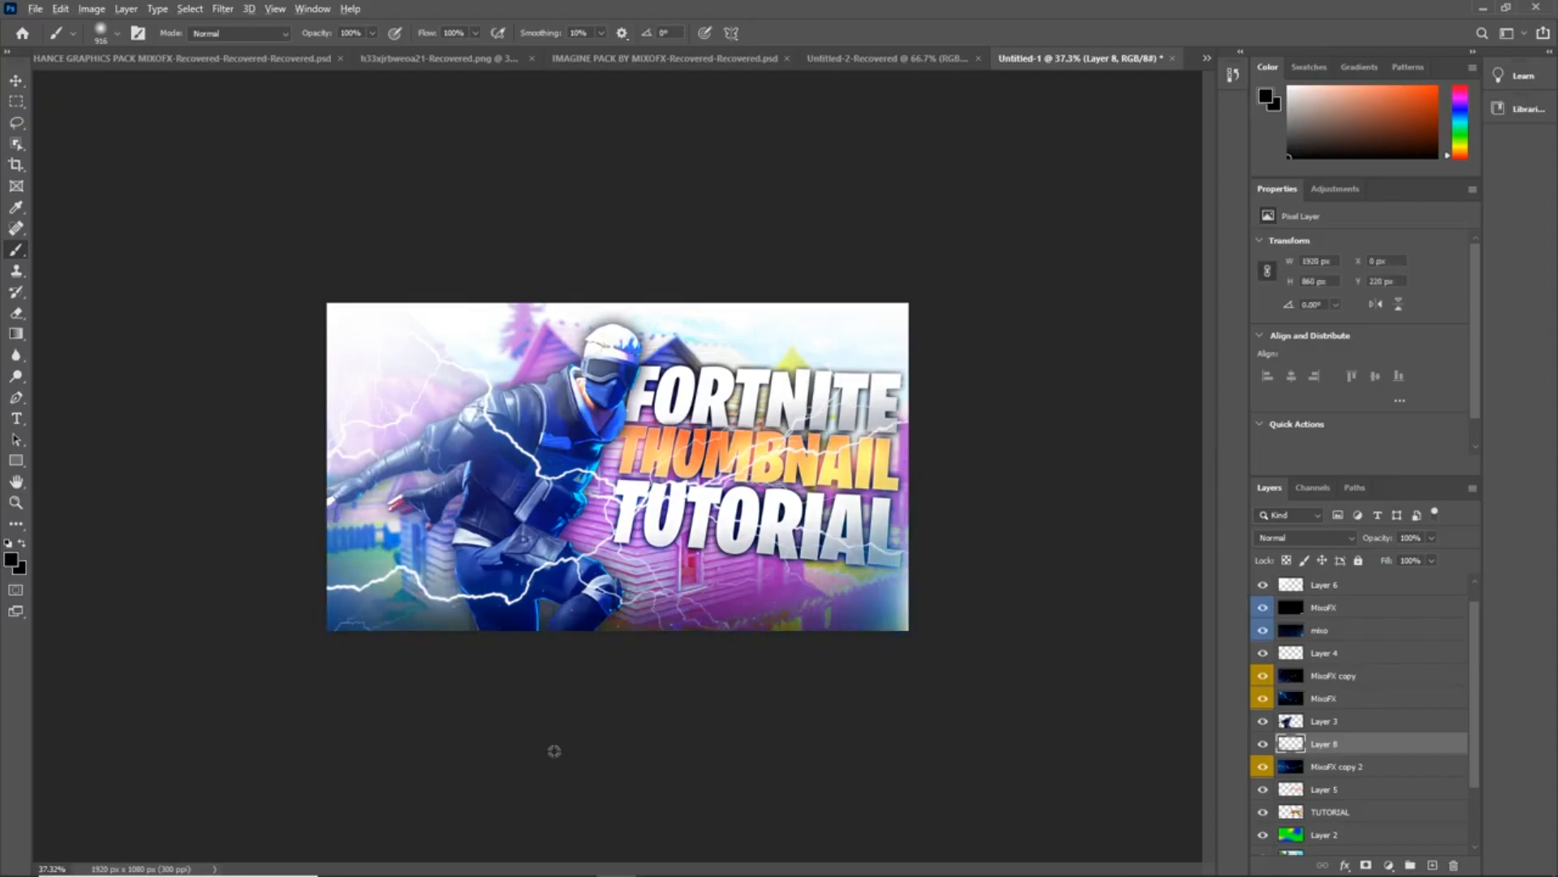
{"action": "key", "text": "ctrl+plus"}
{"action": "key", "text": "ctrl+plus"}
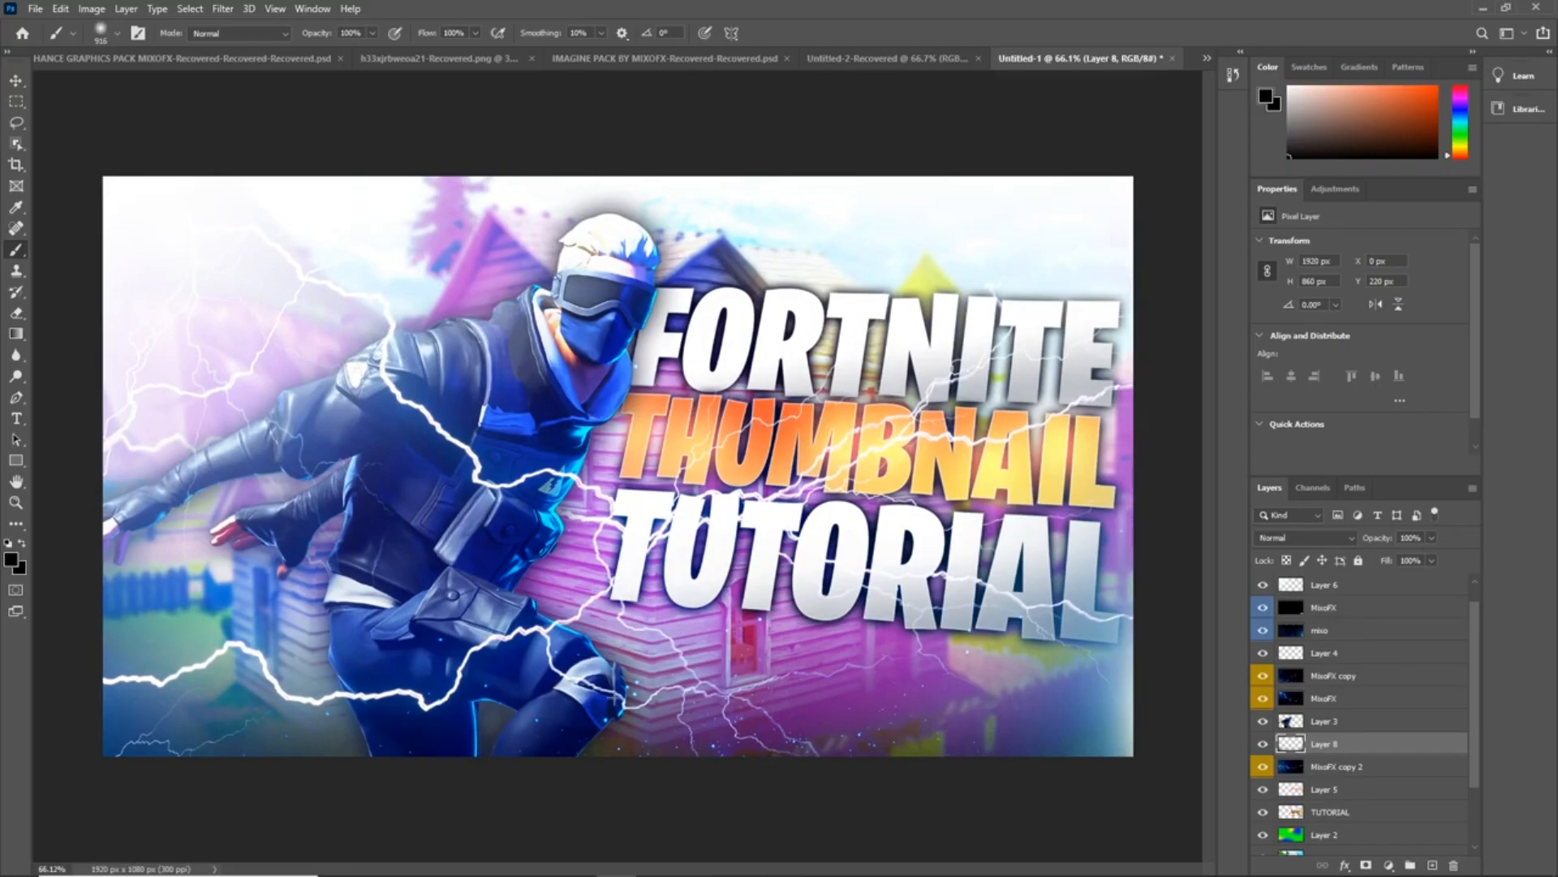
{"action": "scroll", "coordinate": [819, 698], "scroll_direction": "down", "scroll_amount": 1}
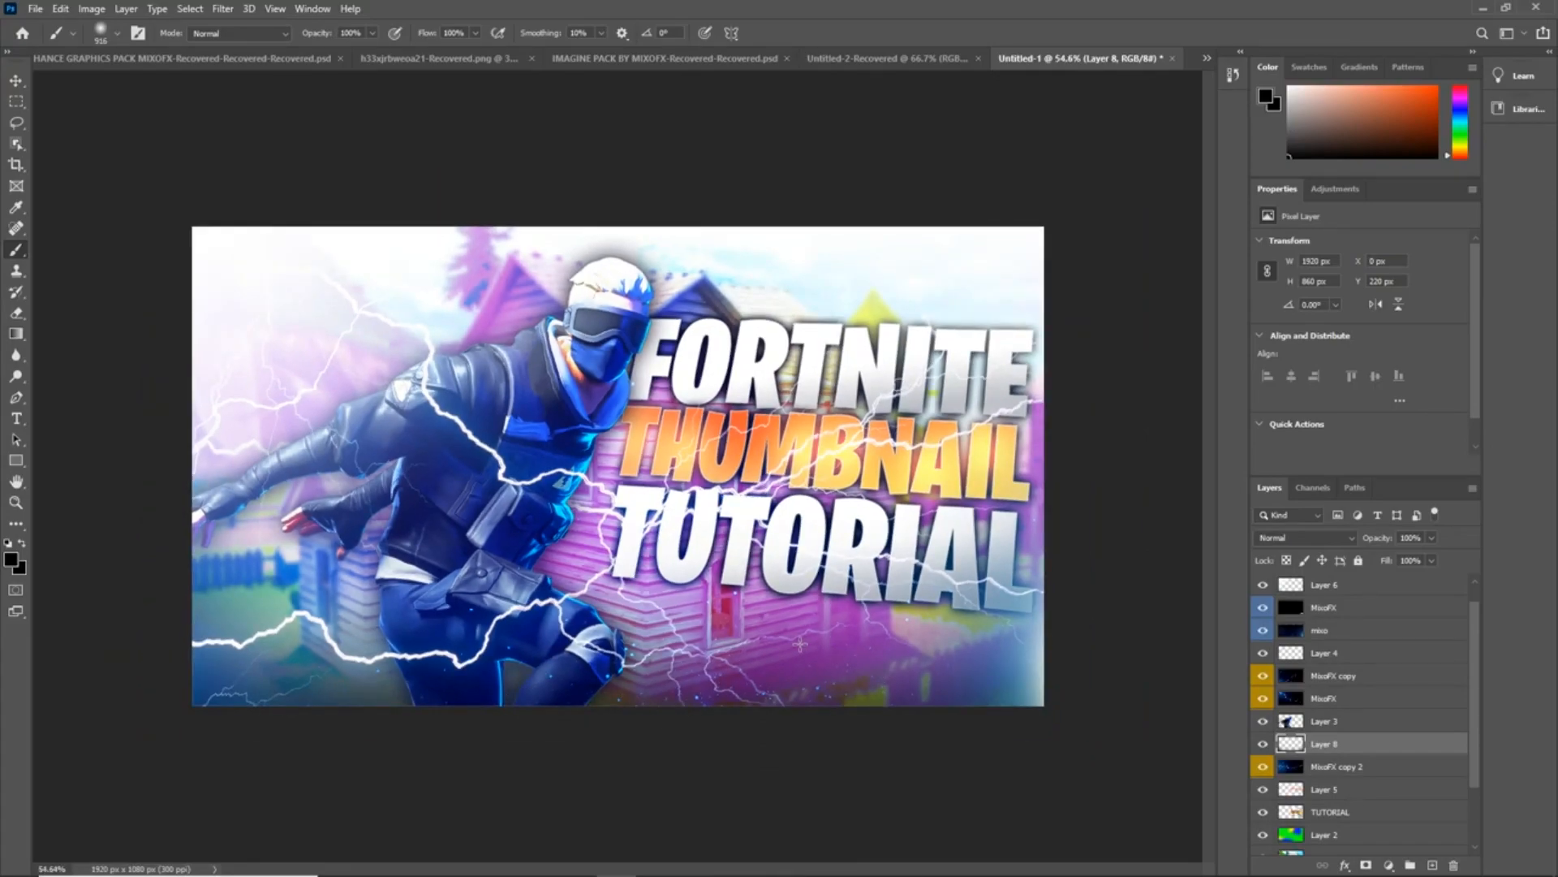
{"action": "scroll", "coordinate": [795, 645], "scroll_direction": "up", "scroll_amount": 1}
{"action": "scroll", "coordinate": [783, 644], "scroll_direction": "down", "scroll_amount": 1}
{"action": "scroll", "coordinate": [783, 644], "scroll_direction": "up", "scroll_amount": 1}
{"action": "scroll", "coordinate": [784, 644], "scroll_direction": "down", "scroll_amount": 1}
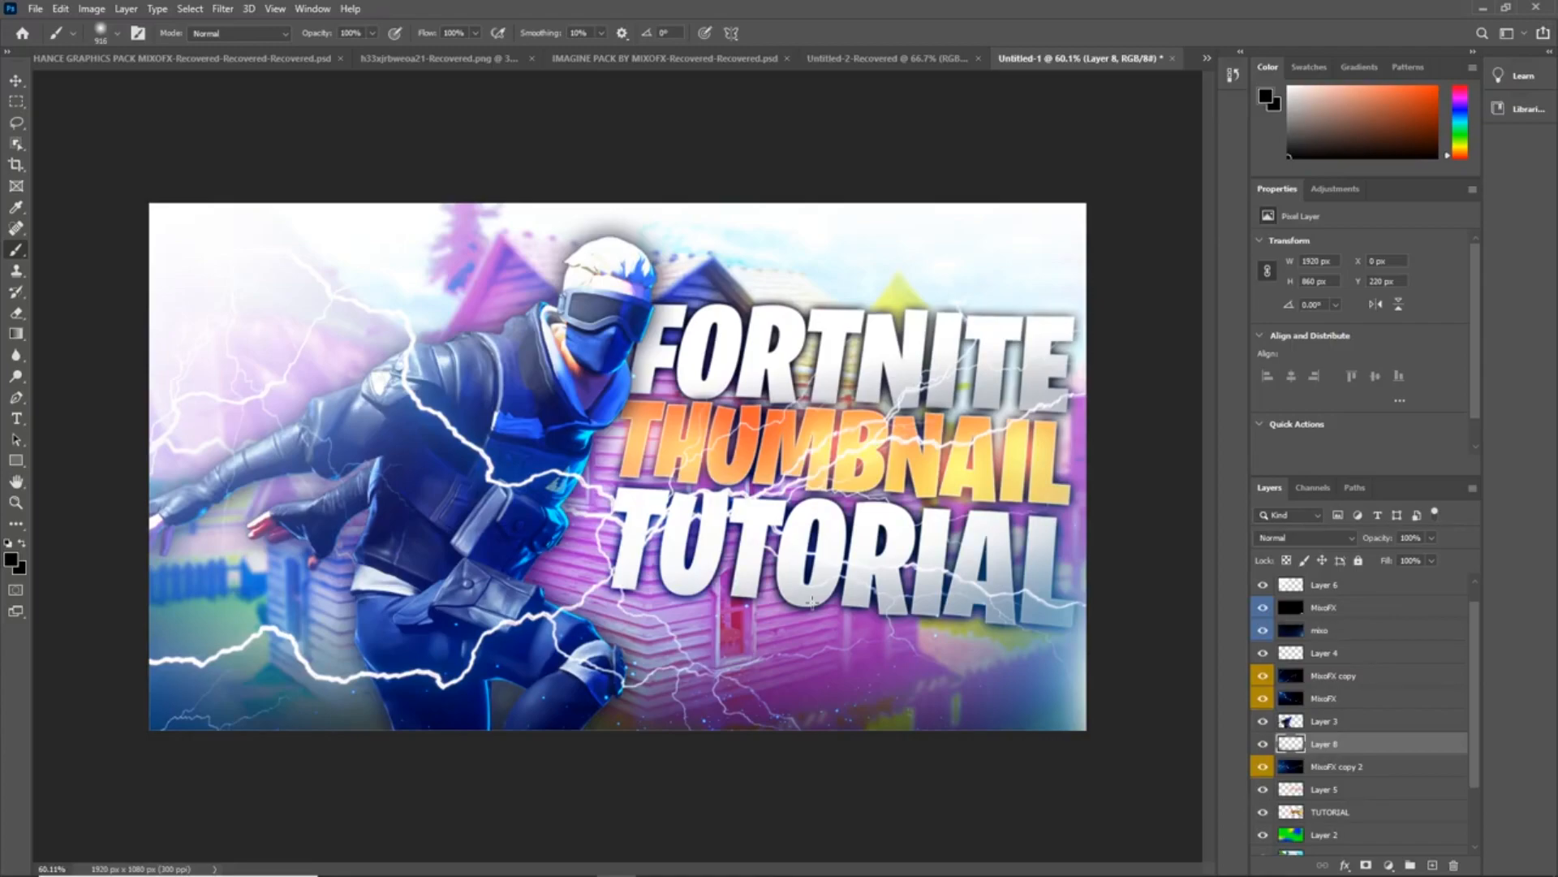
{"action": "scroll", "coordinate": [657, 773], "scroll_direction": "up", "scroll_amount": 1}
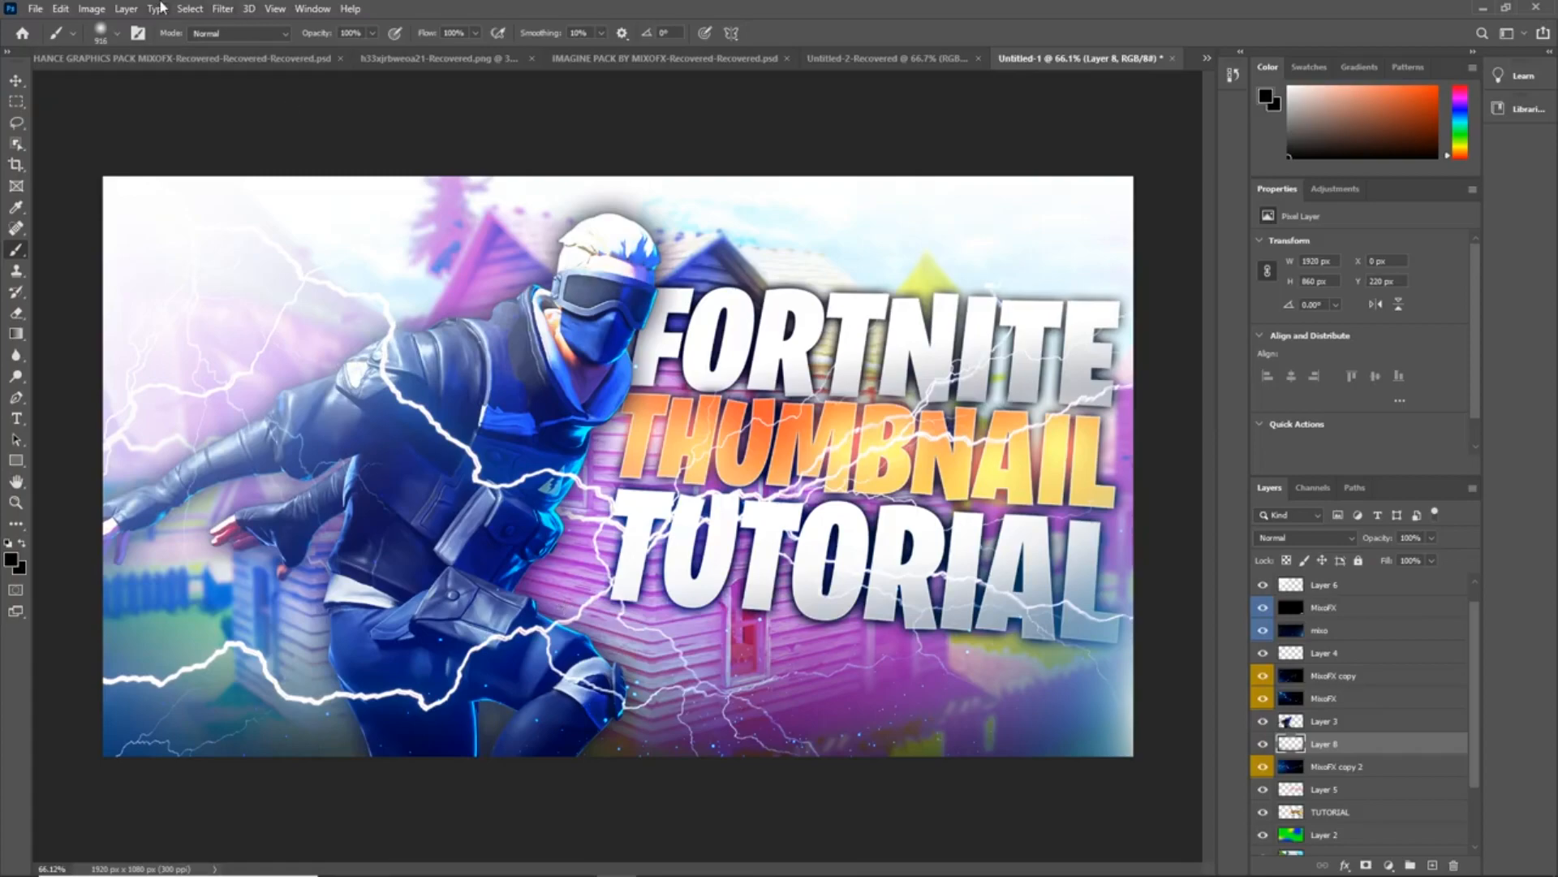
- Start exporting the 1920 x 1080 thumbnail with Export As and choose JPG as the file format
{"action": "left_click", "coordinate": [36, 10]}
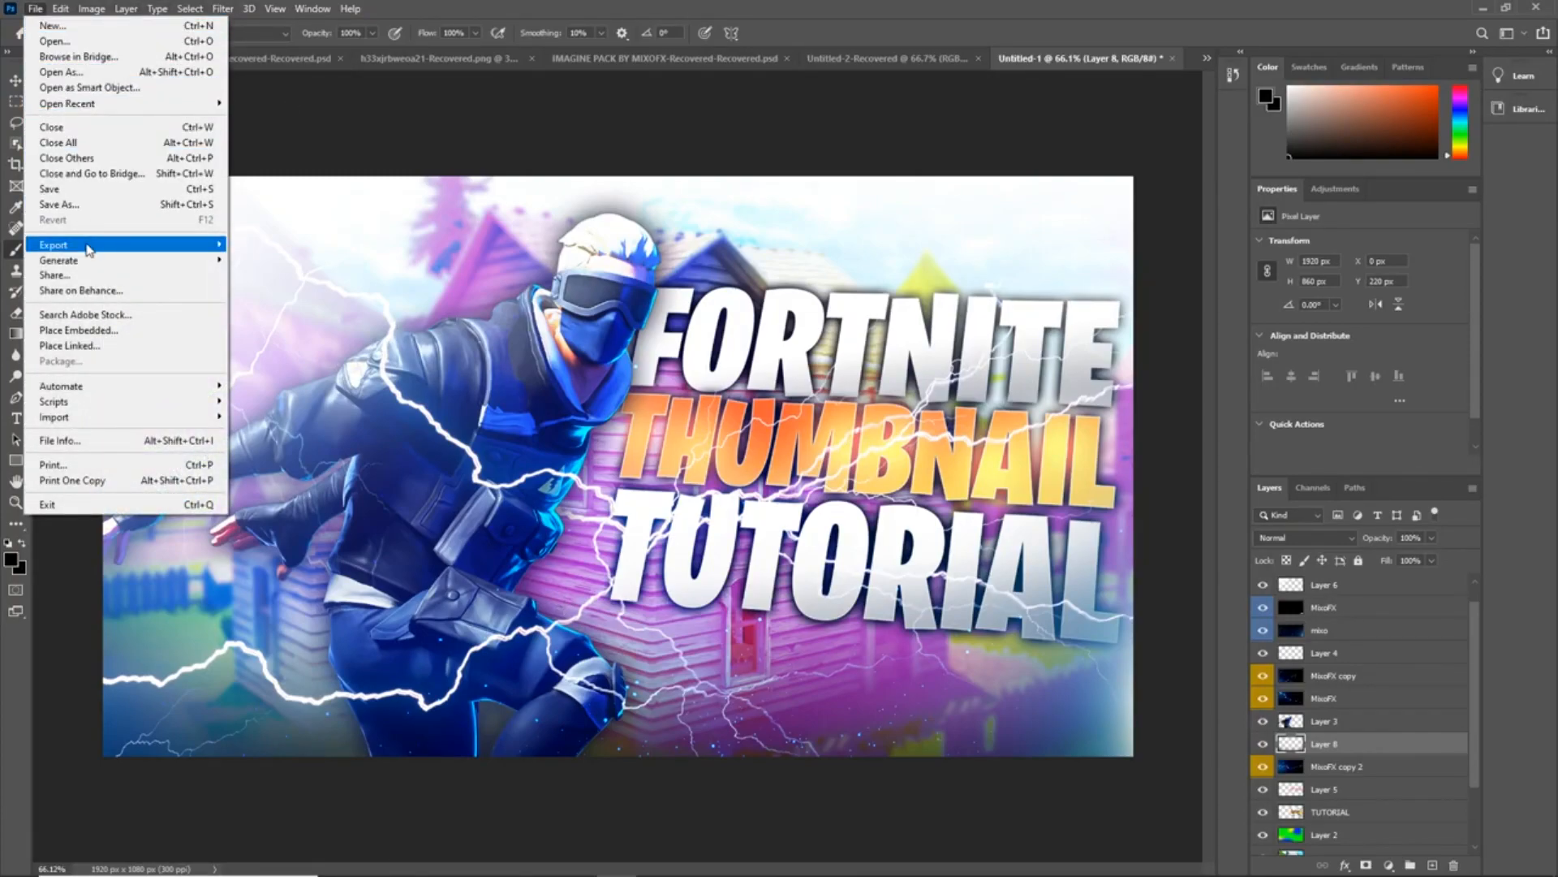
{"action": "mouse_move", "coordinate": [89, 250]}
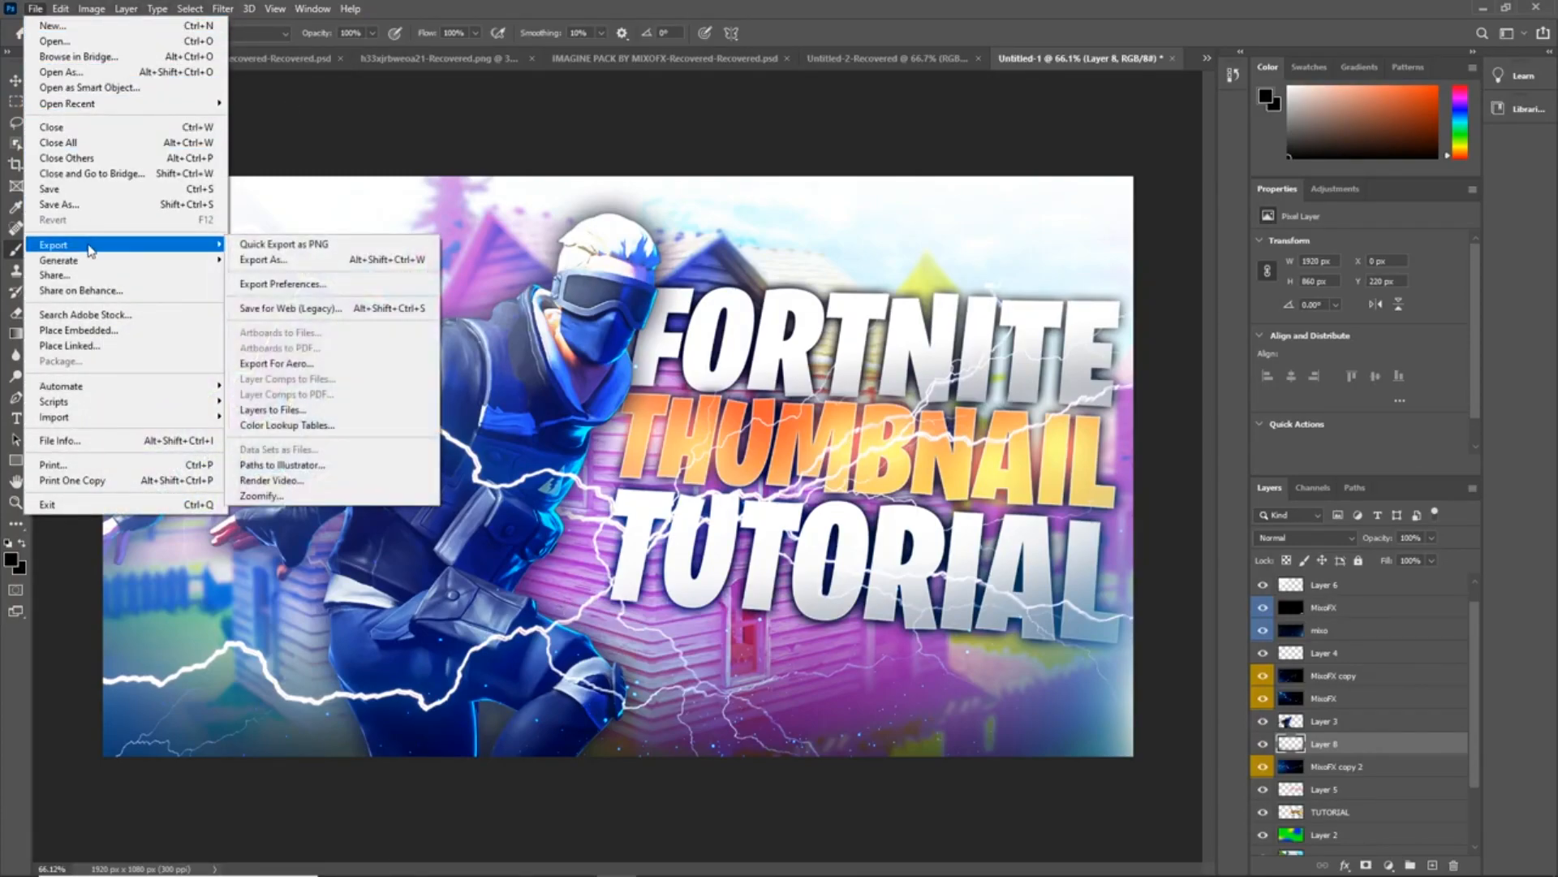
{"action": "left_click", "coordinate": [258, 260]}
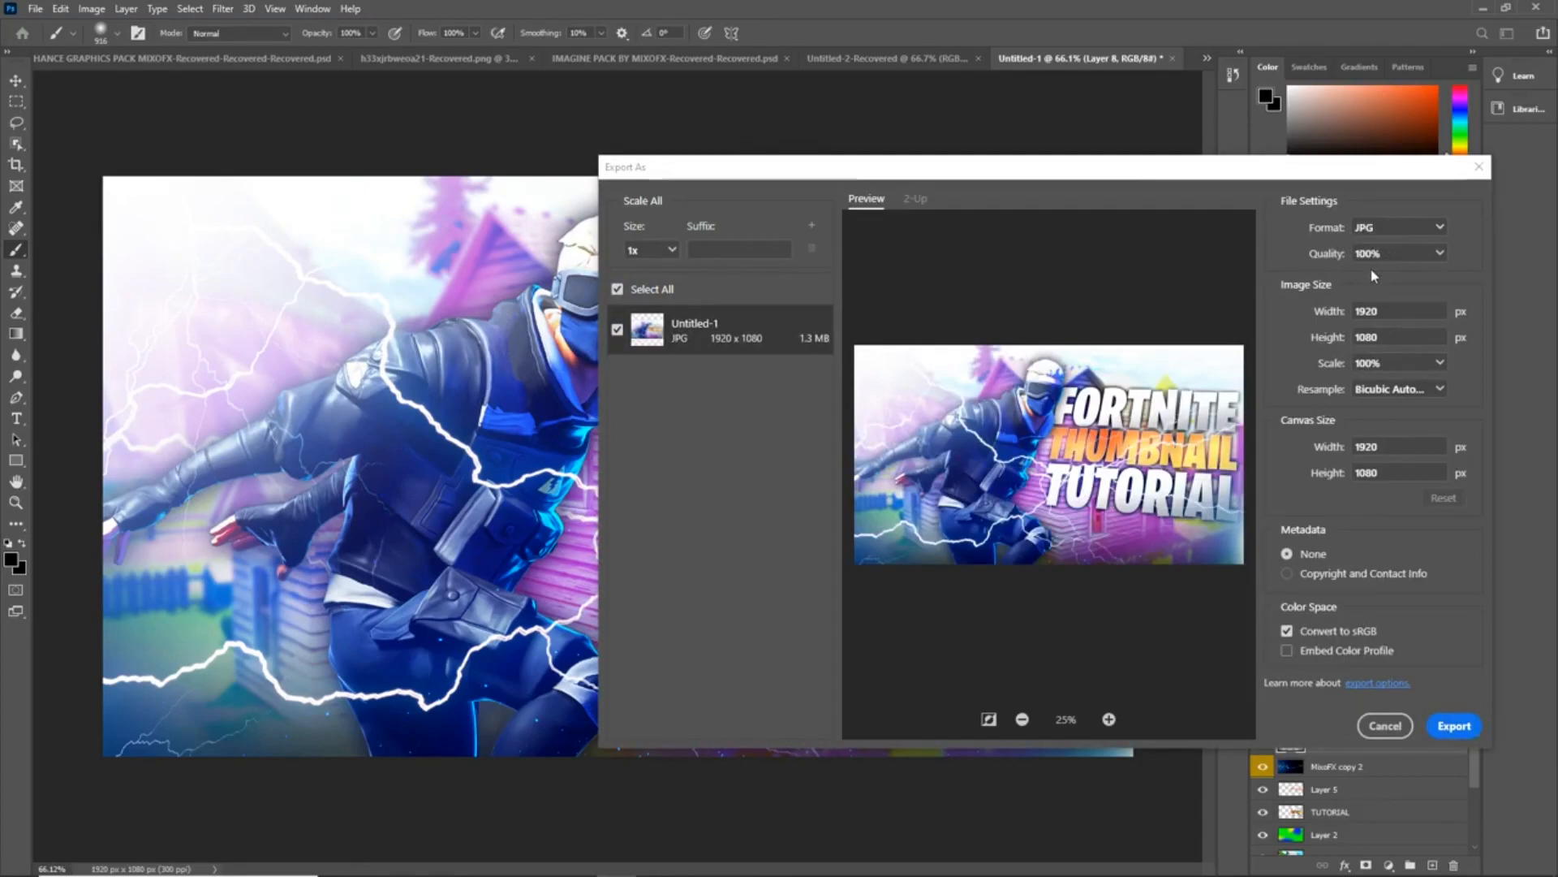
{"action": "left_click", "coordinate": [1455, 727]}
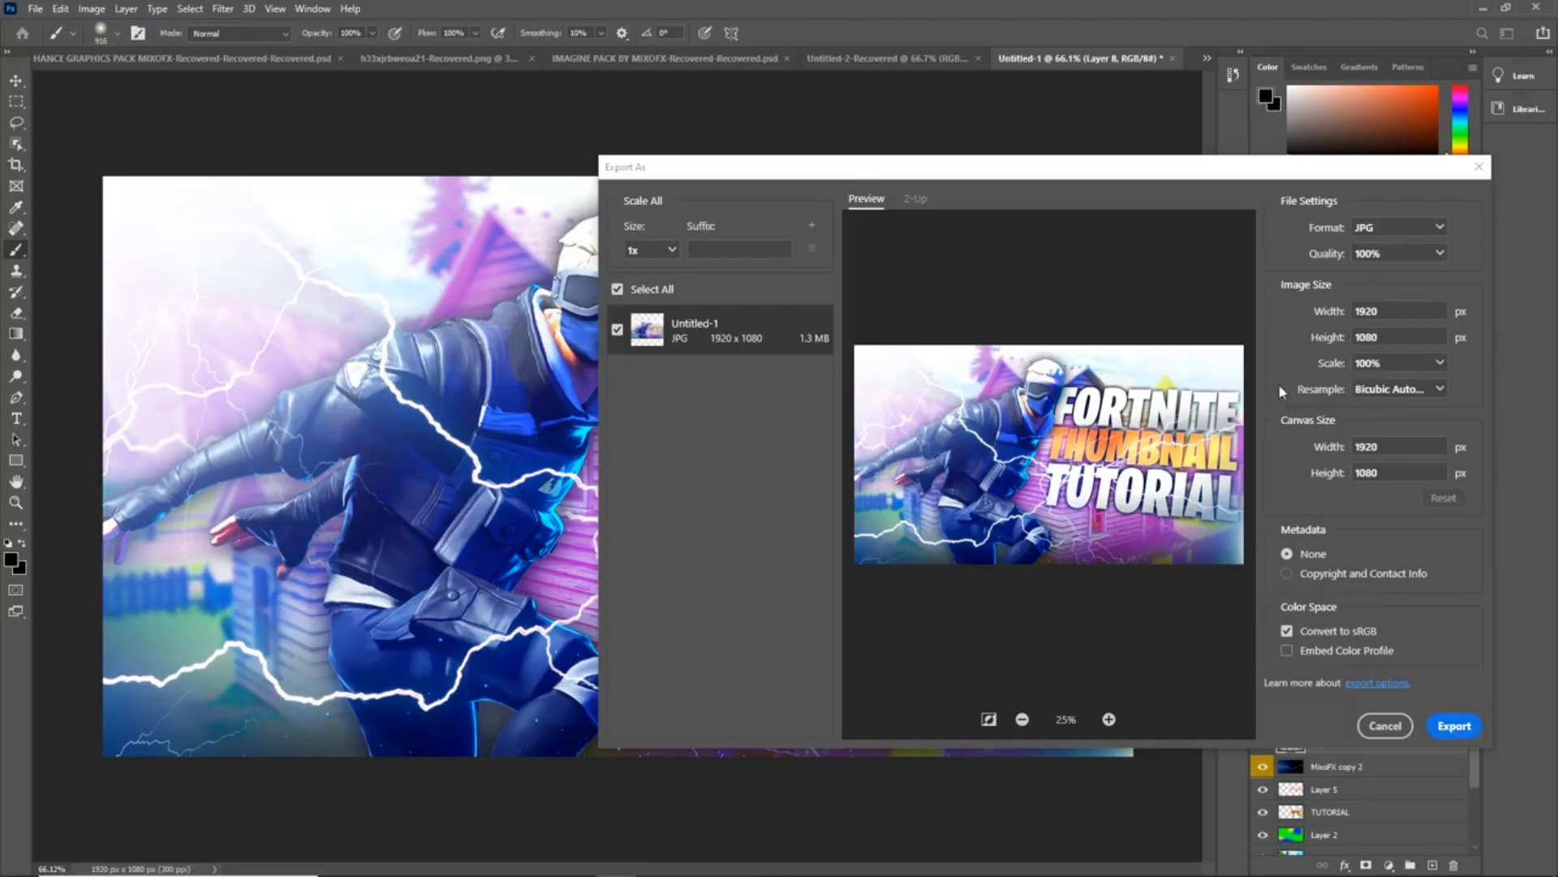
{"action": "left_click", "coordinate": [1399, 228]}
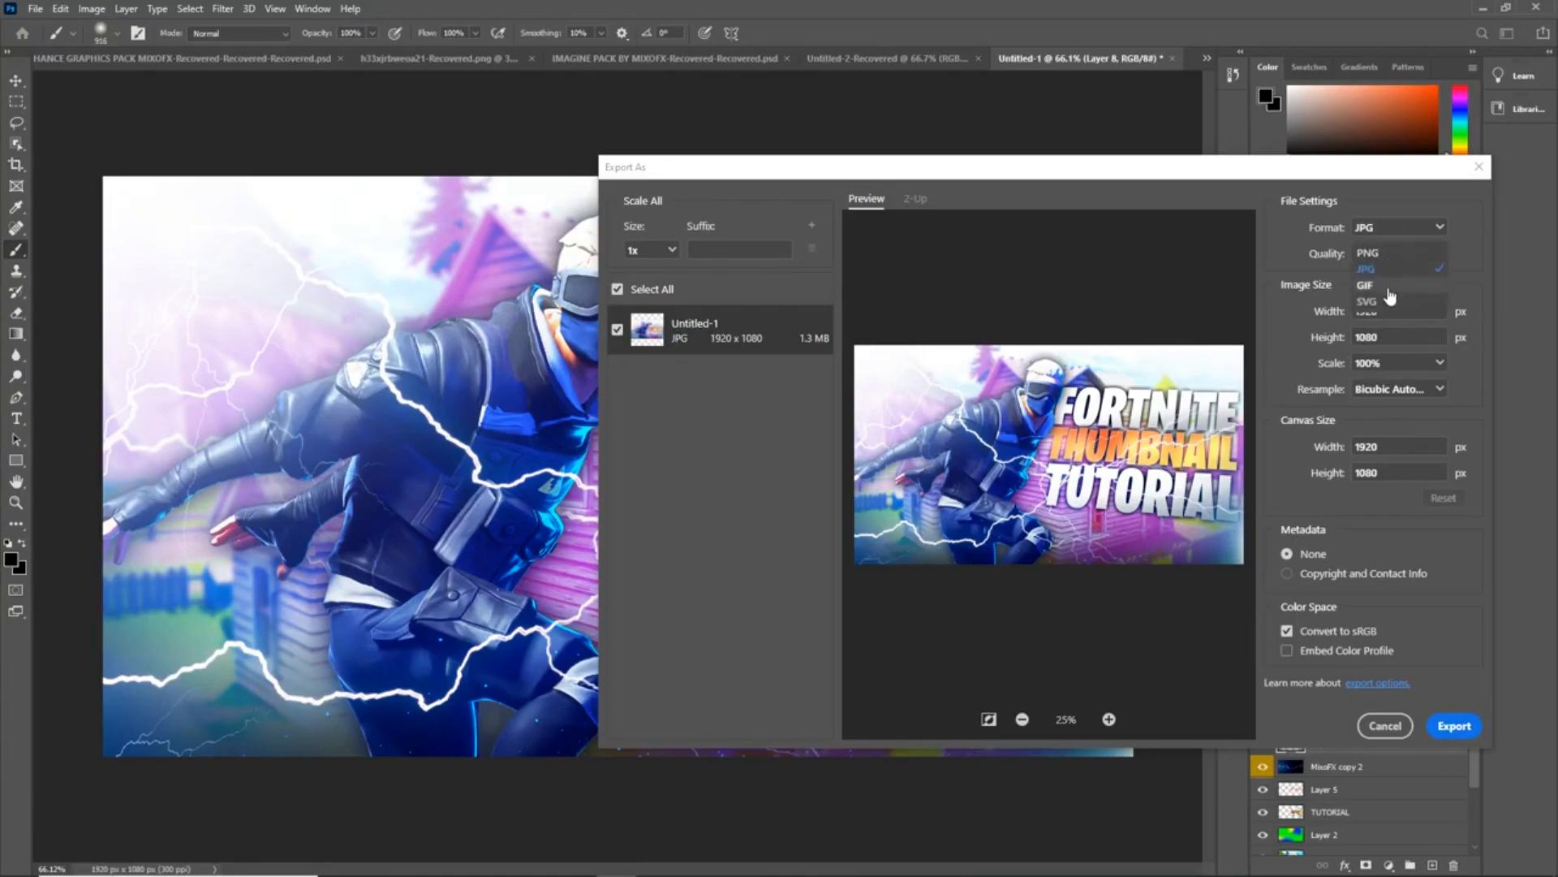
{"action": "left_click", "coordinate": [1378, 271]}
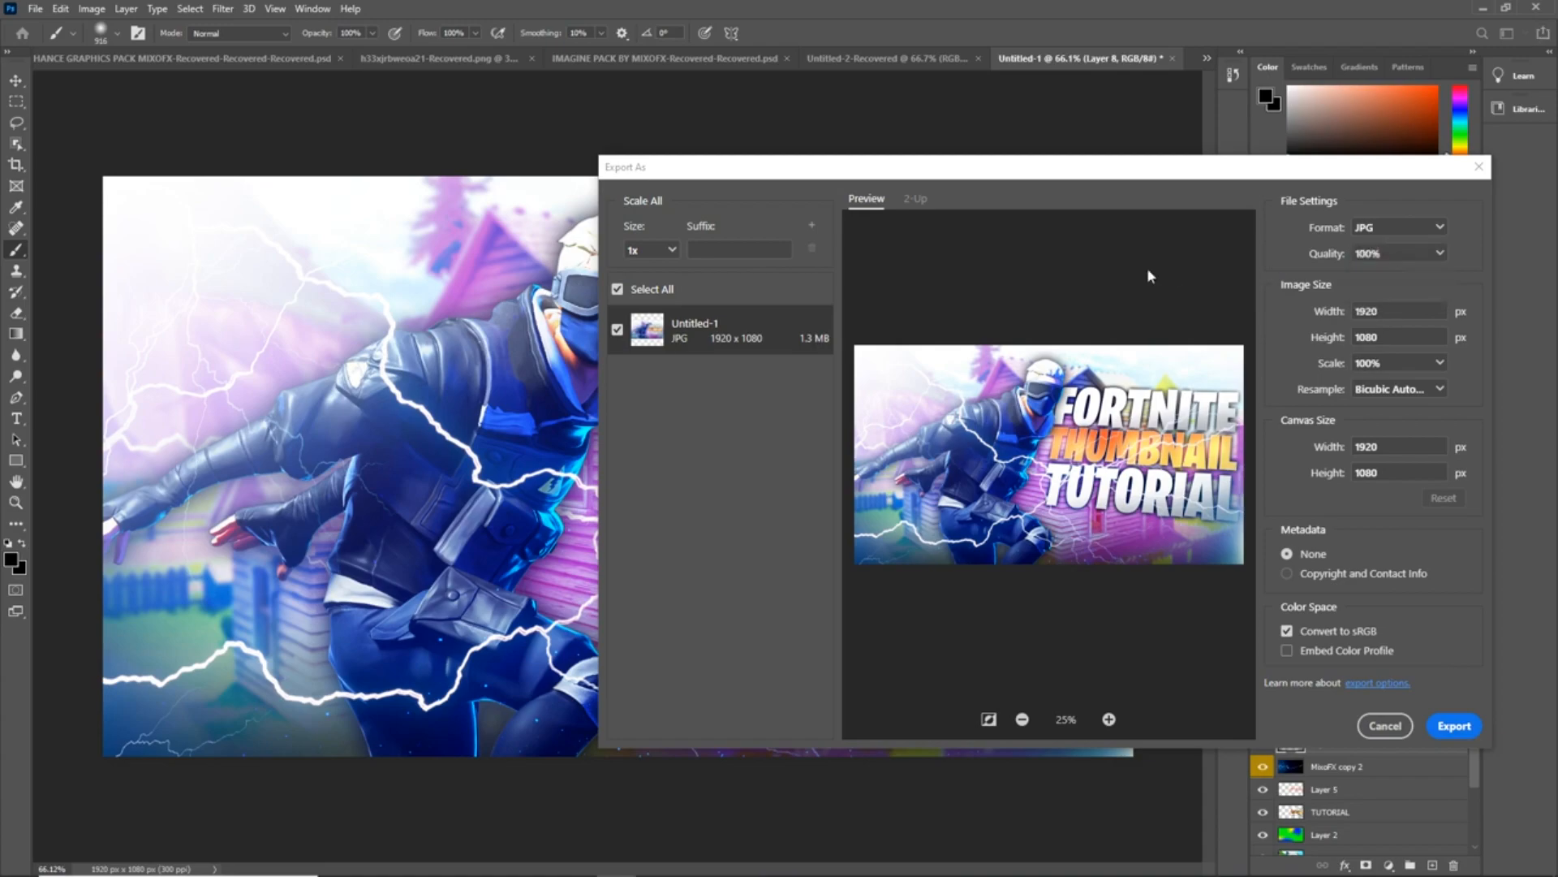